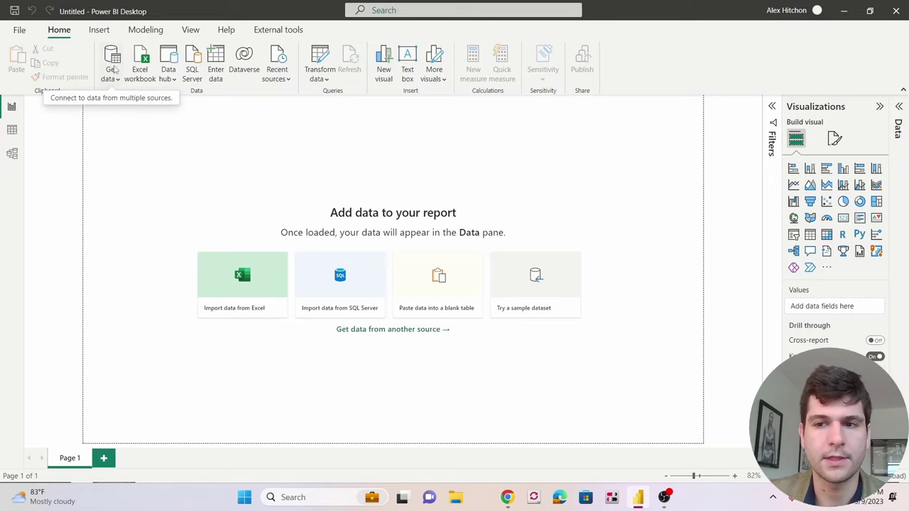
Expand the Data pane, look at the Data and Model views, then go back to Report view
click(901, 120)
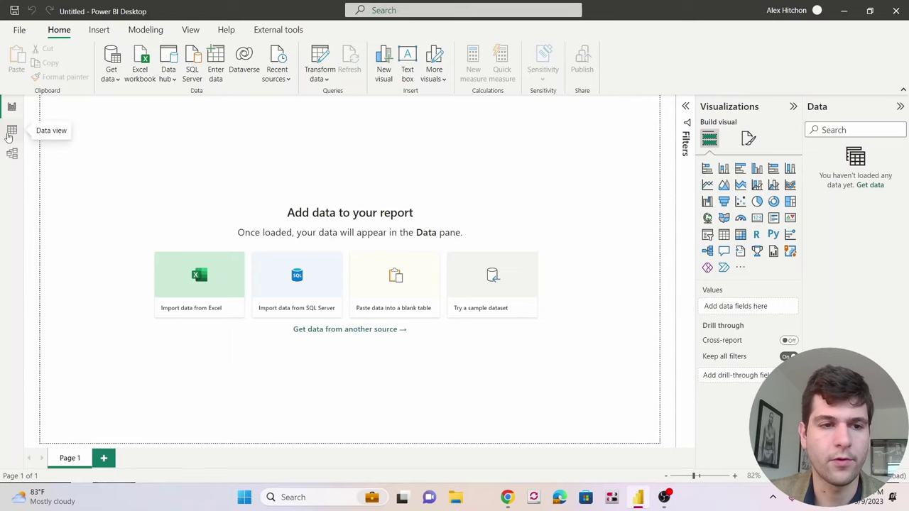
click(11, 131)
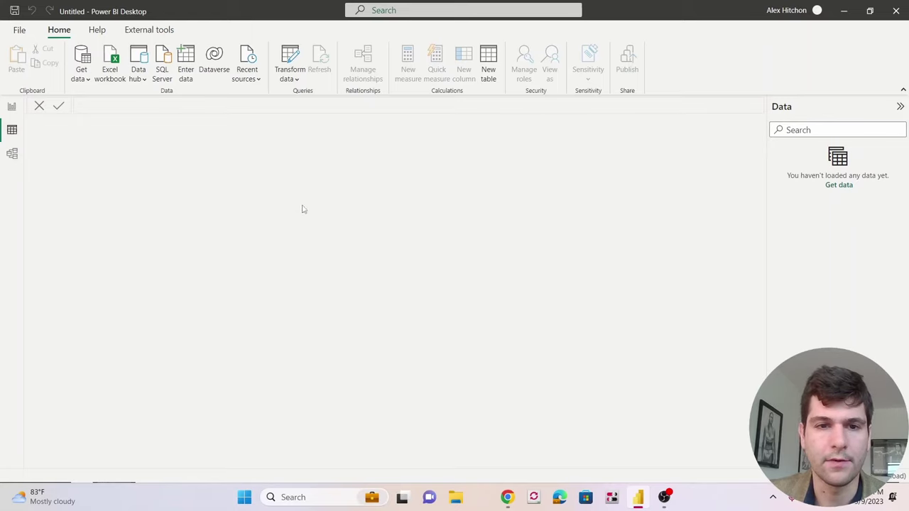
click(12, 153)
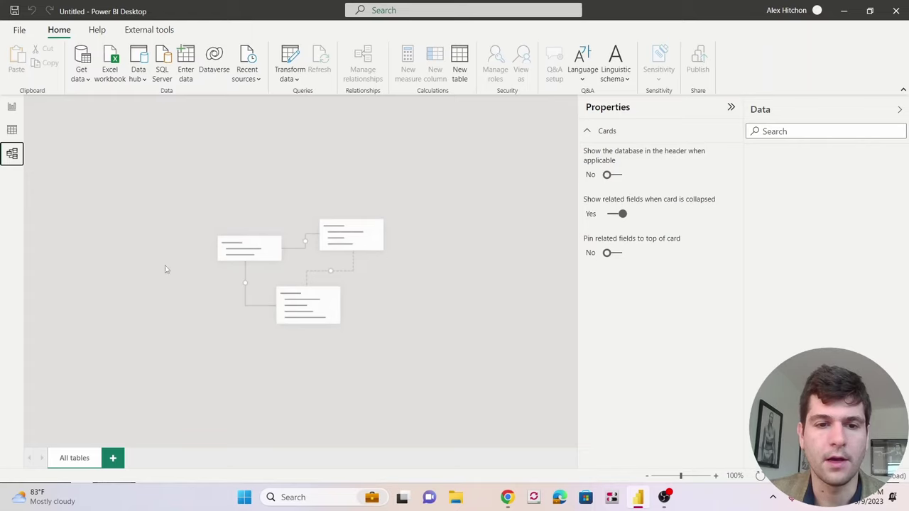
click(12, 106)
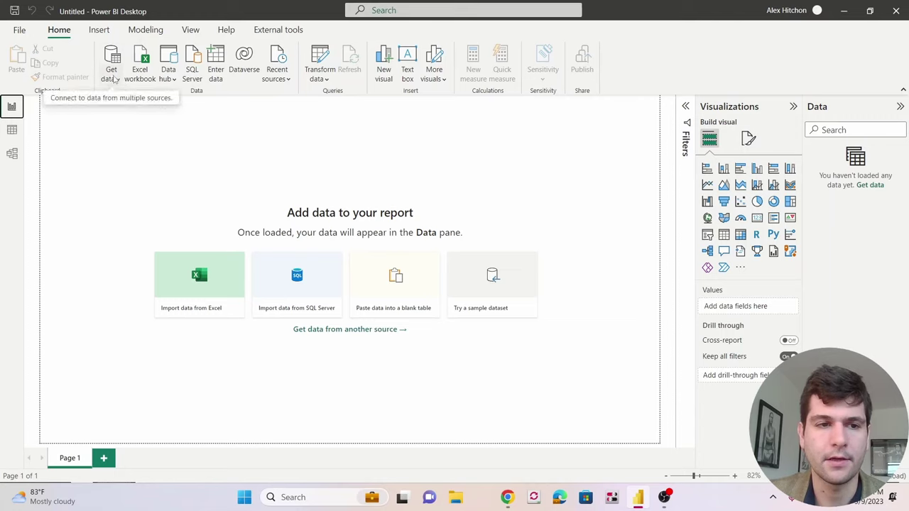
Open the full Get data connector catalogue through More…
click(114, 78)
click(113, 76)
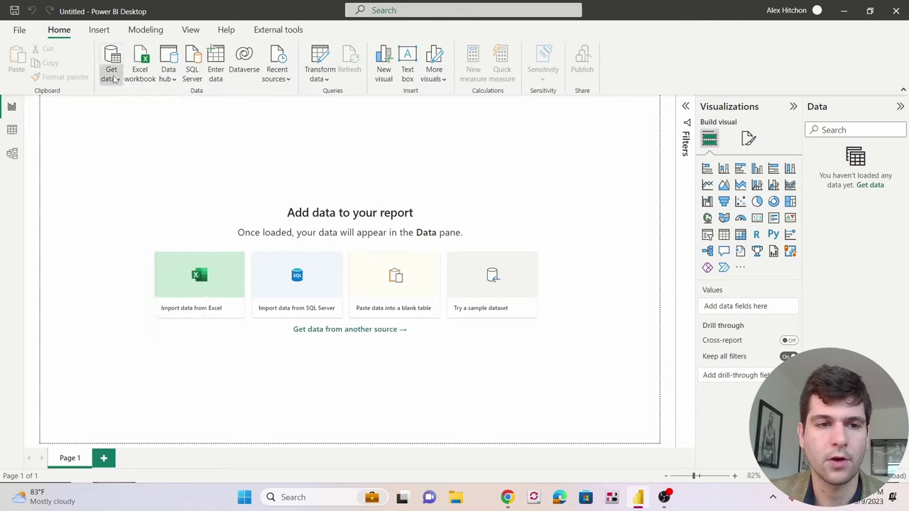
click(114, 68)
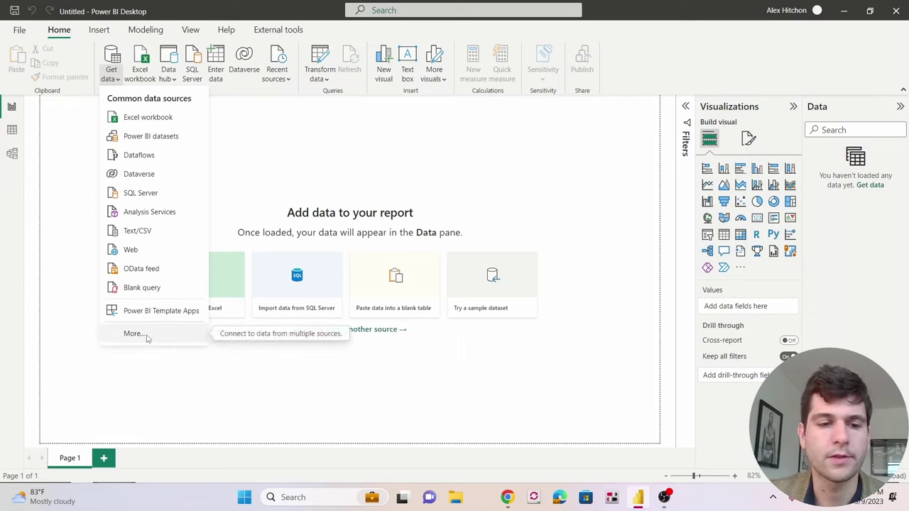
click(107, 61)
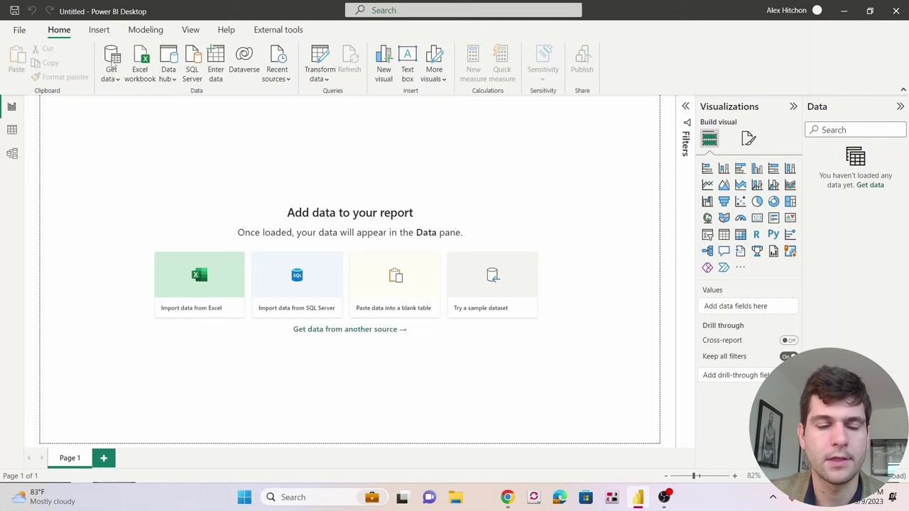
click(114, 61)
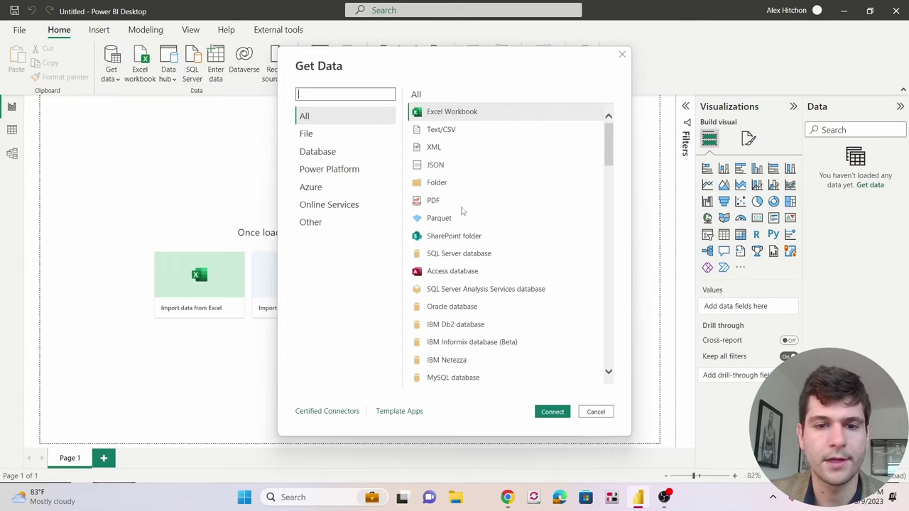
Select the Web connector, connect, and place the cursor in the empty URL field
scroll(461, 206, down, 20)
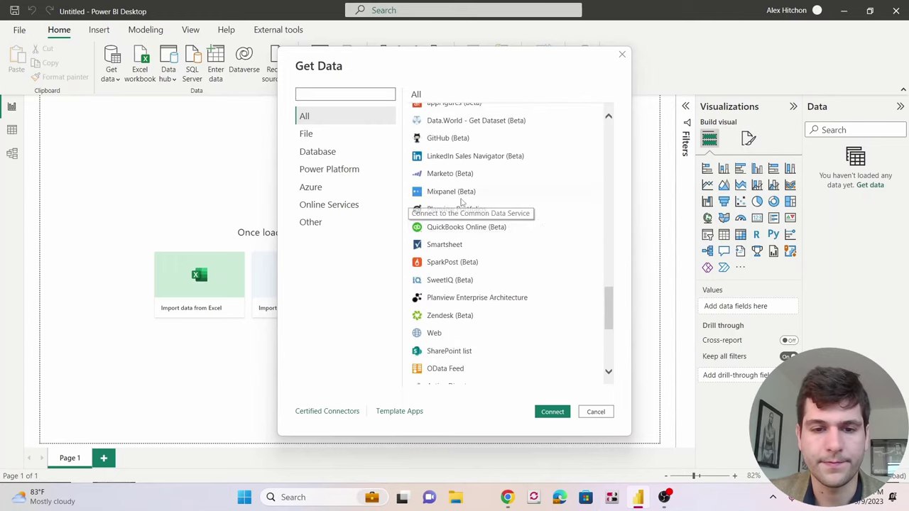
scroll(462, 204, up, 20)
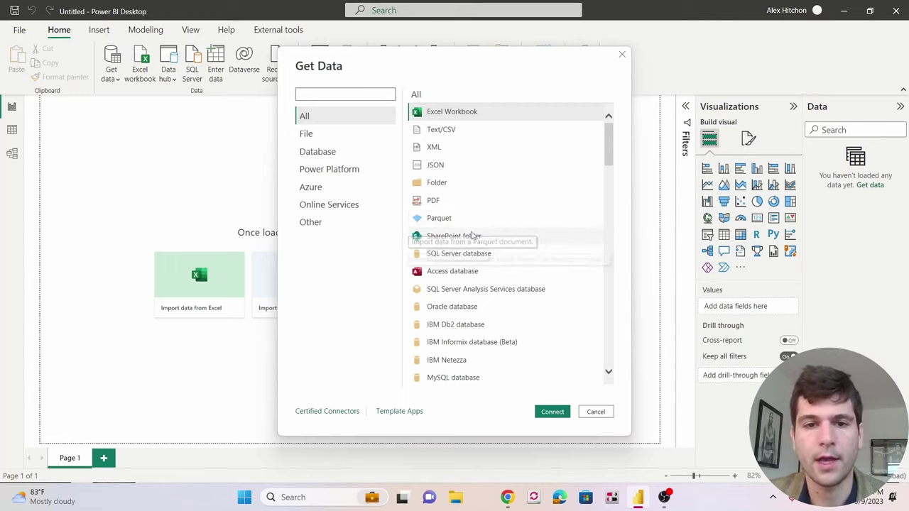
scroll(474, 235, down, 15)
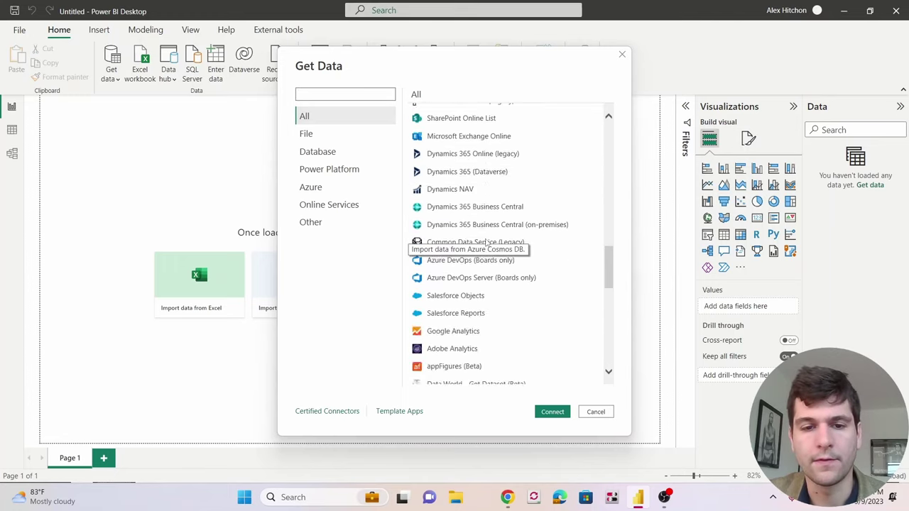
scroll(486, 243, down, 10)
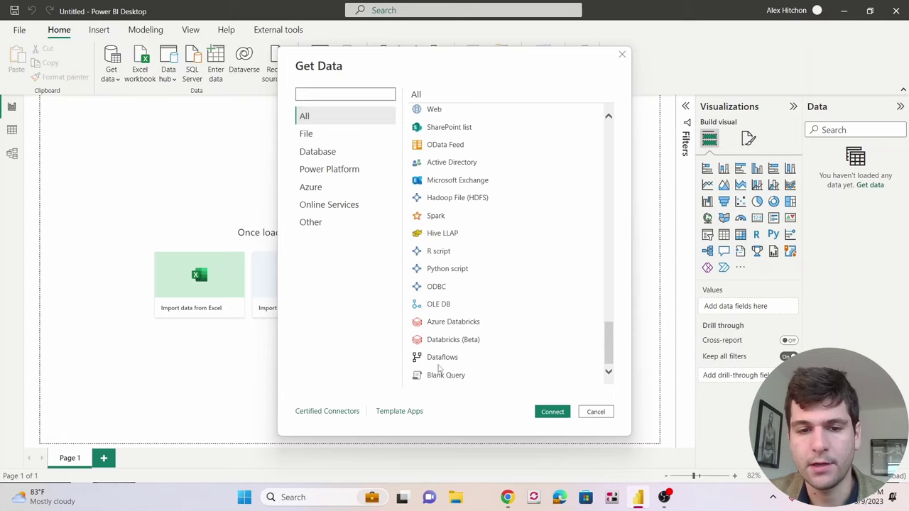
scroll(455, 267, up, 2)
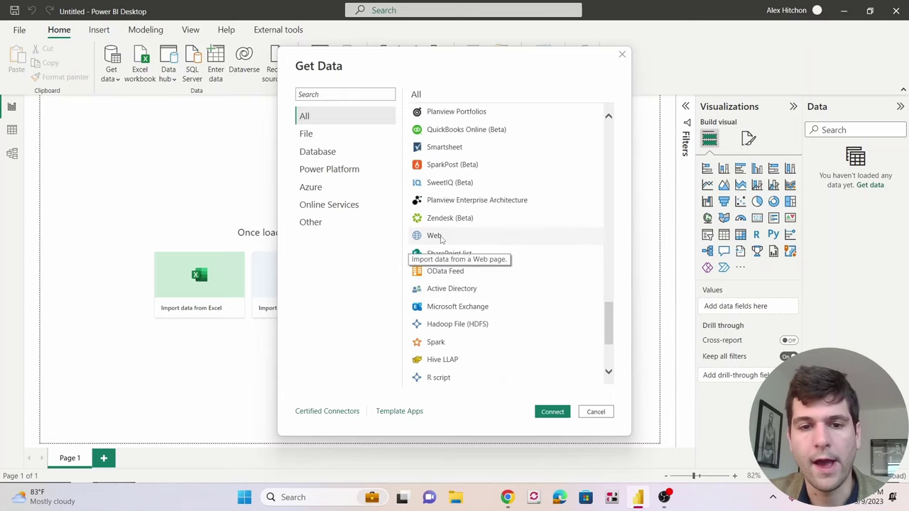
click(436, 236)
click(553, 413)
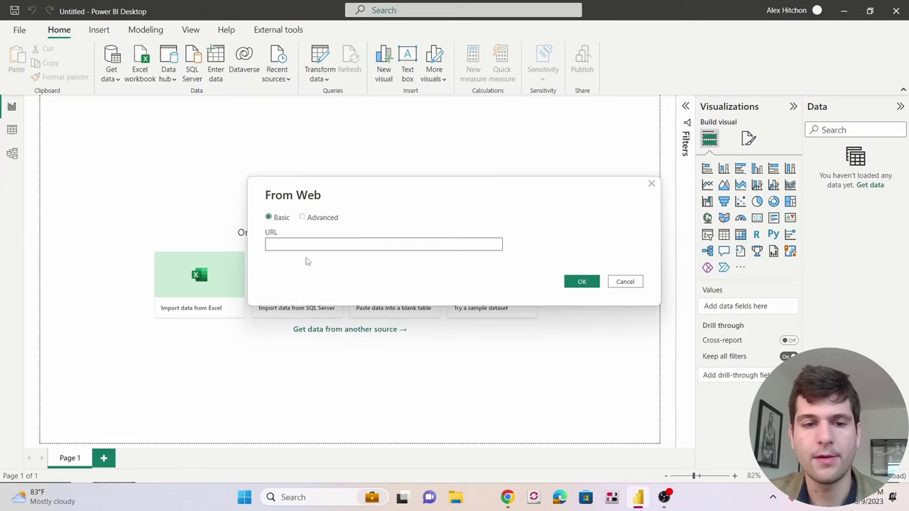
click(293, 247)
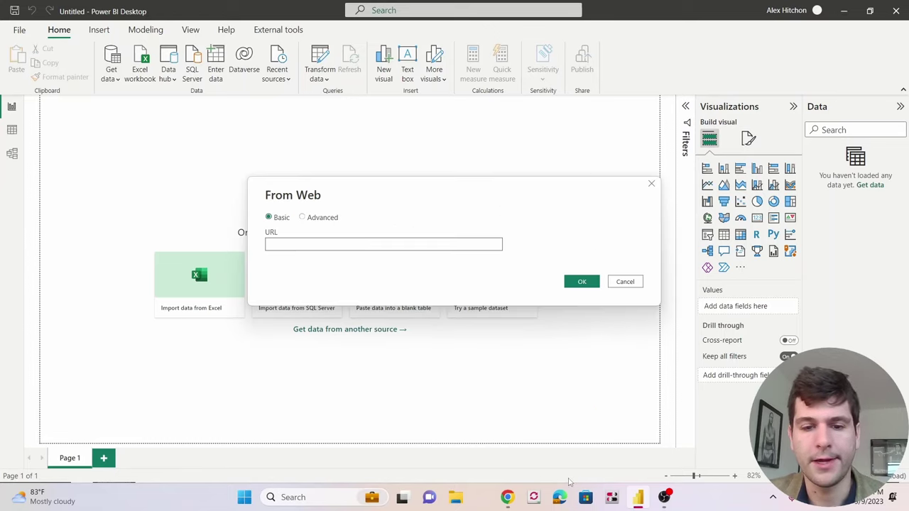
Copy the IMDb Top 250 chart URL from Chrome's address bar and browse the movie list
click(506, 501)
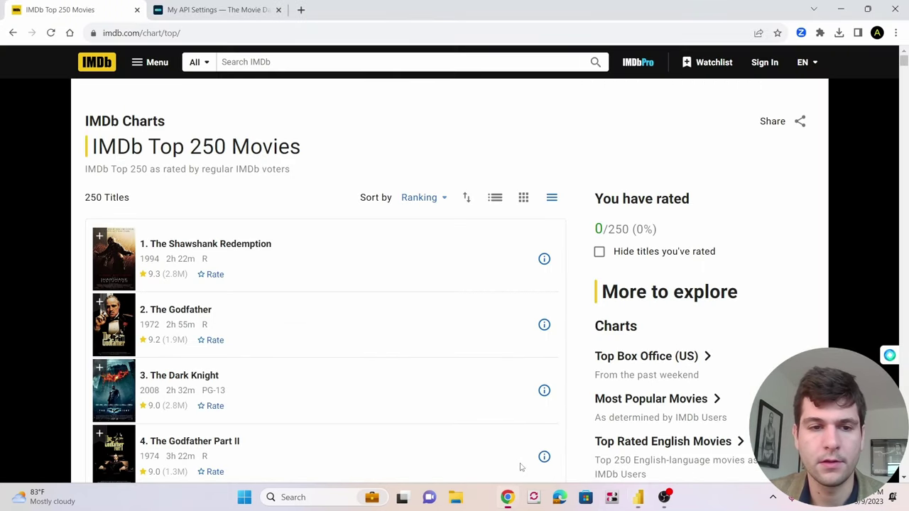
double_click(146, 33)
click(208, 33)
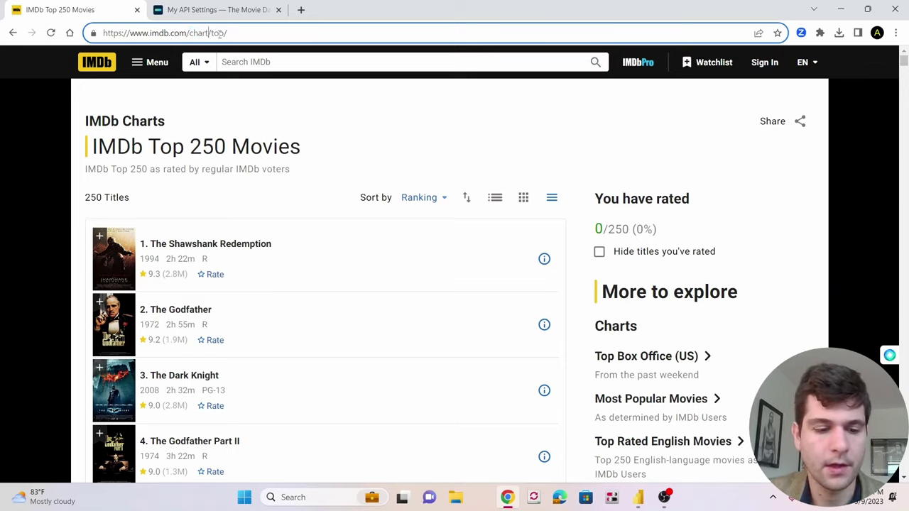
key(ctrl+a)
key(ctrl+c)
click(281, 158)
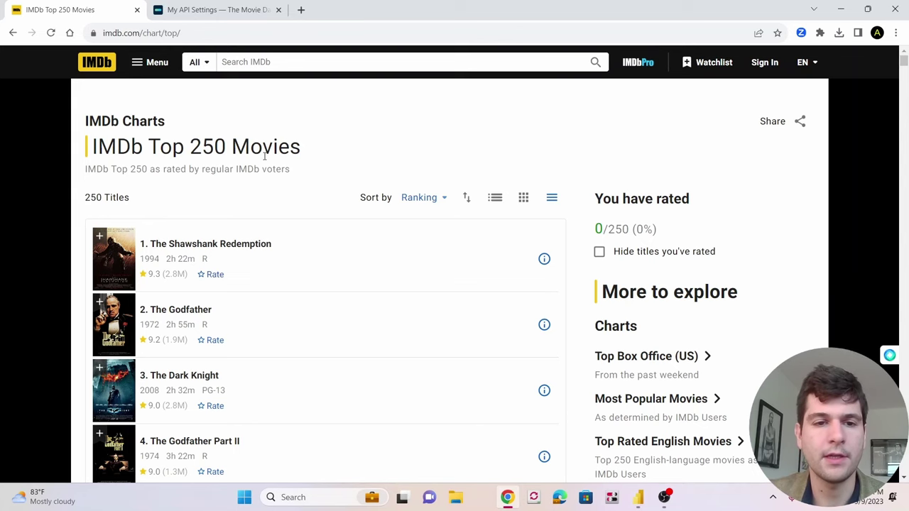
scroll(189, 304, down, 6)
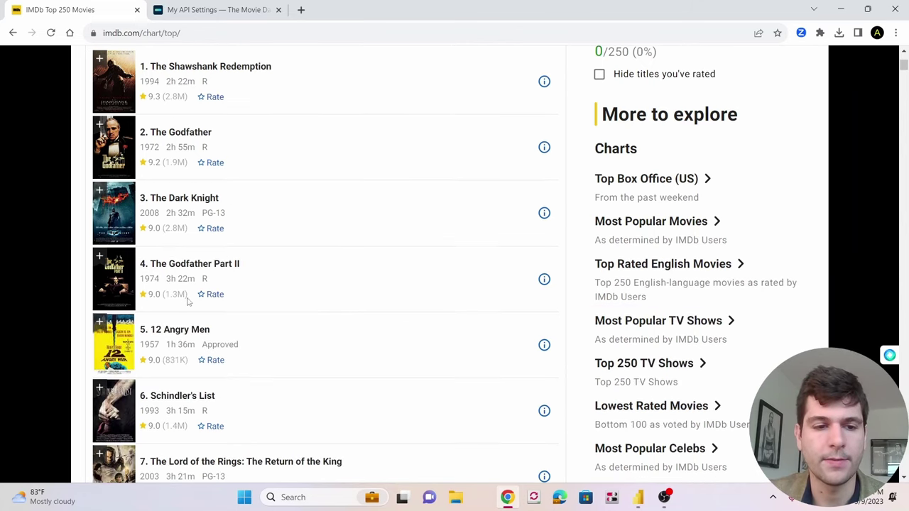
scroll(189, 304, up, 7)
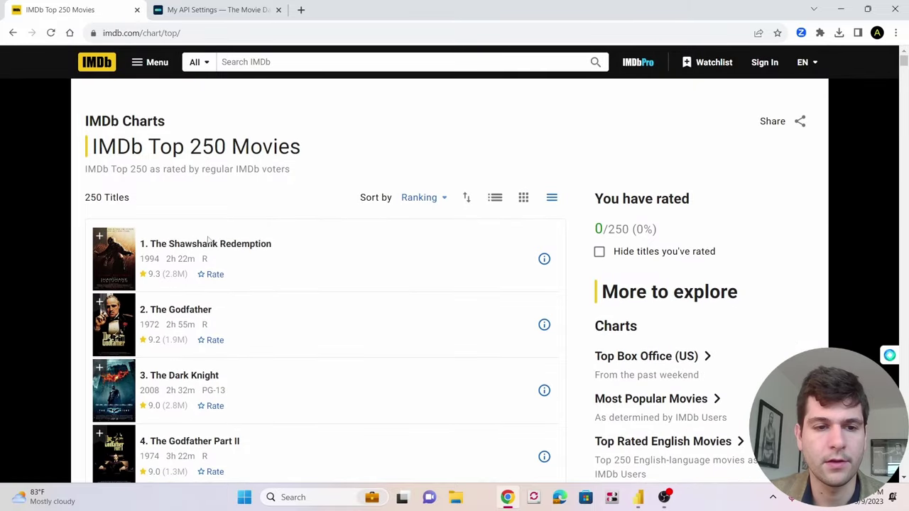
scroll(238, 255, down, 20)
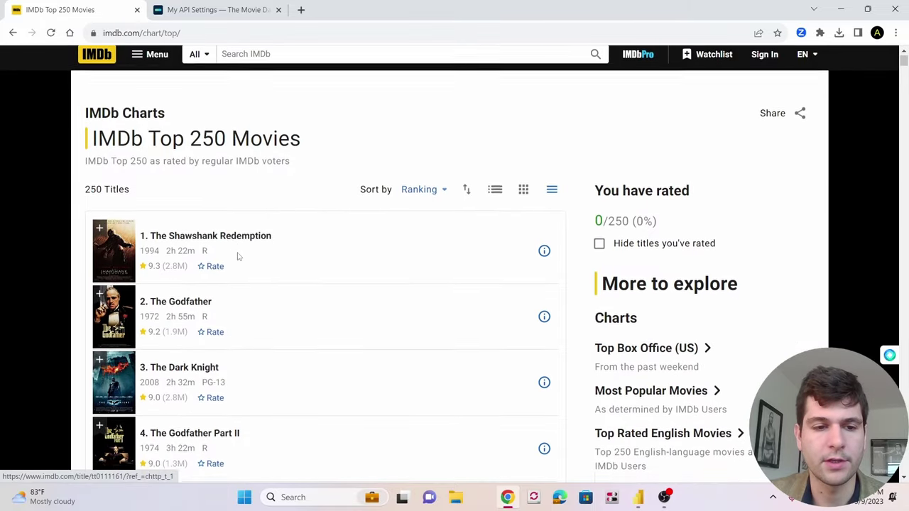
scroll(257, 245, down, 5)
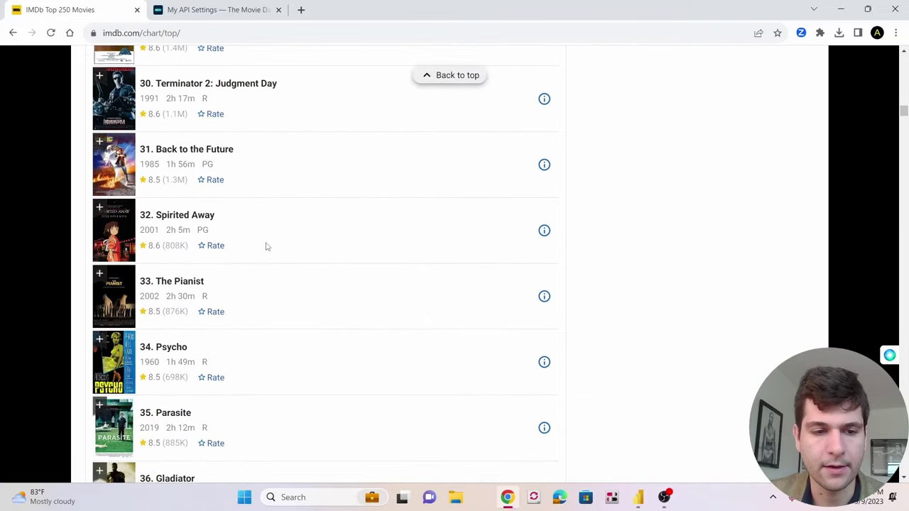
scroll(258, 250, up, 18)
scroll(260, 259, up, 12)
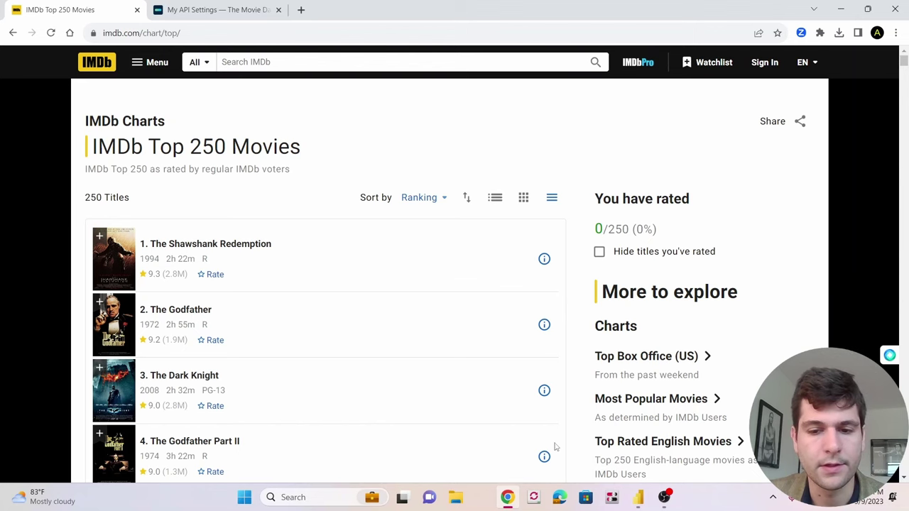
Paste the IMDb Top 250 URL into the From Web dialog and connect
click(638, 498)
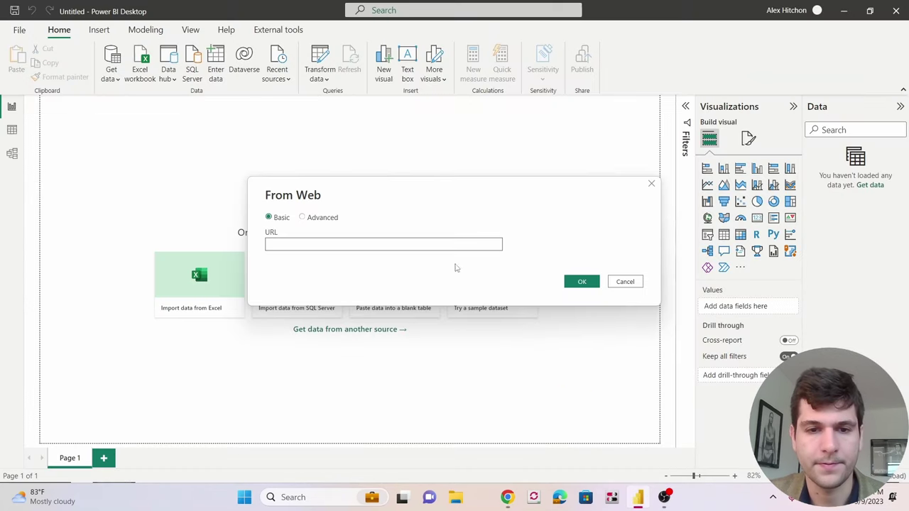
click(420, 246)
key(ctrl+v)
click(567, 284)
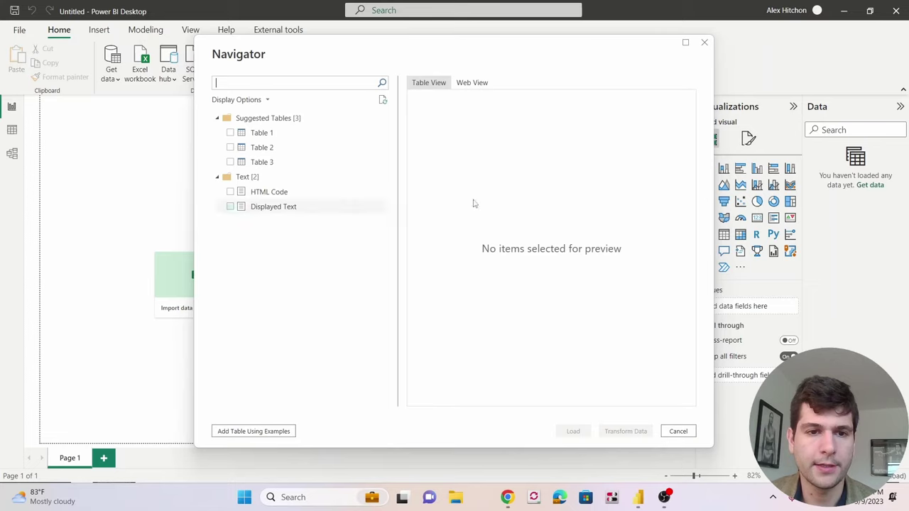
Preview Tables 1–3 in the Navigator, then check Table 1 and load it
click(257, 138)
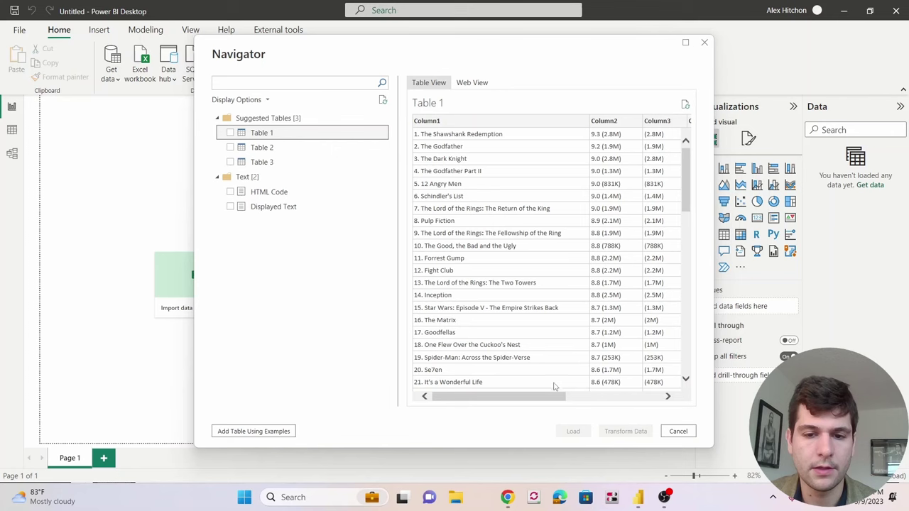
drag(549, 399, 523, 406)
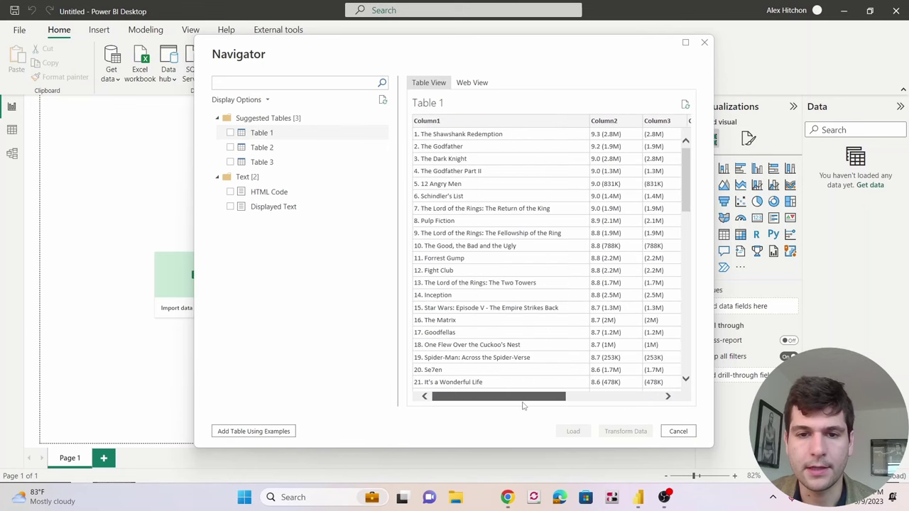
click(262, 147)
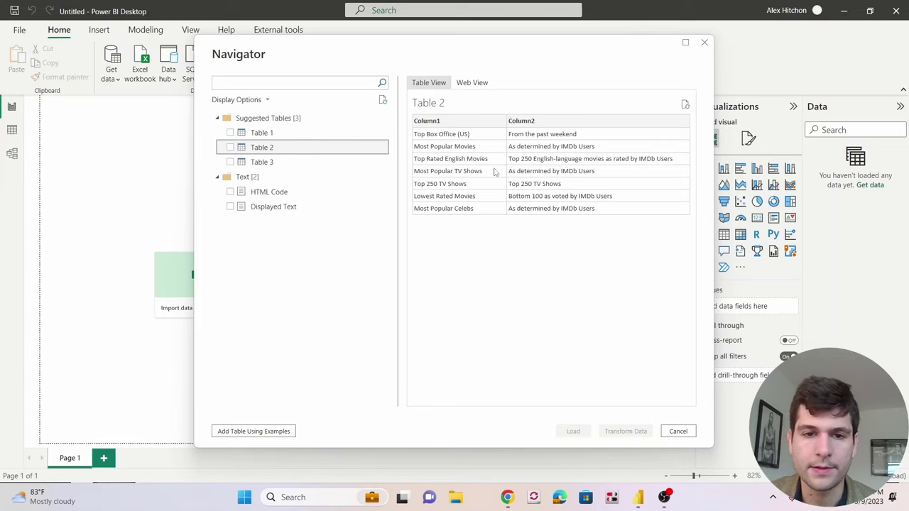
click(262, 162)
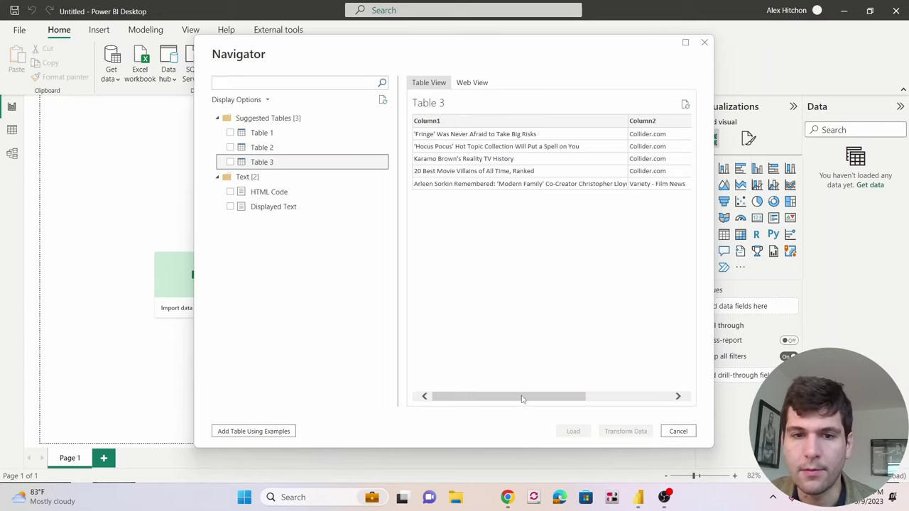
click(282, 136)
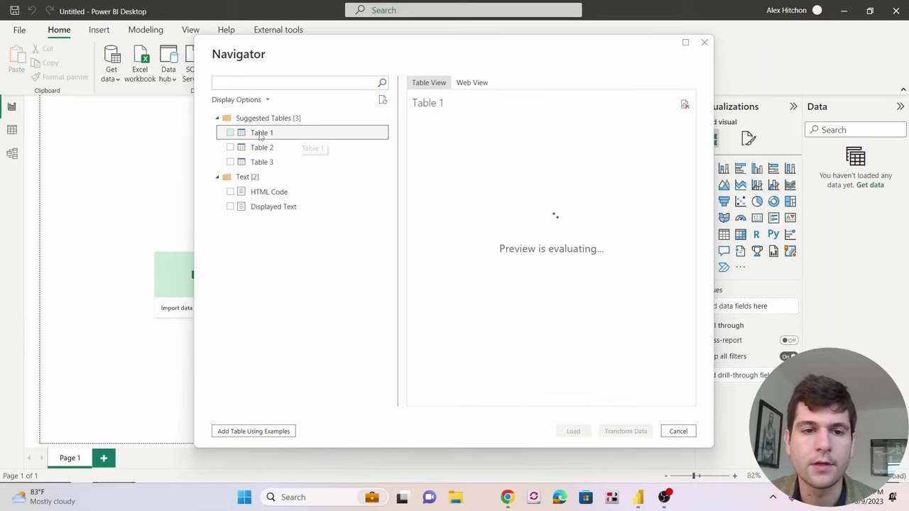
click(230, 133)
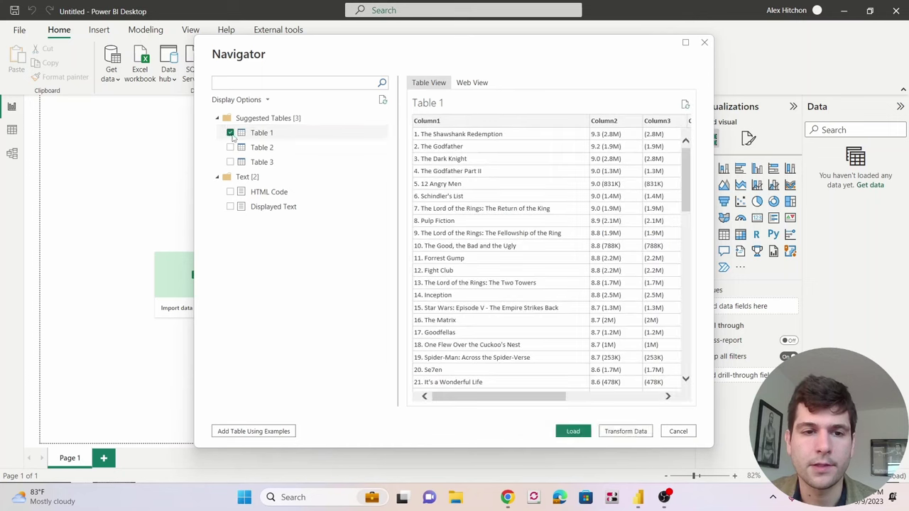
click(568, 432)
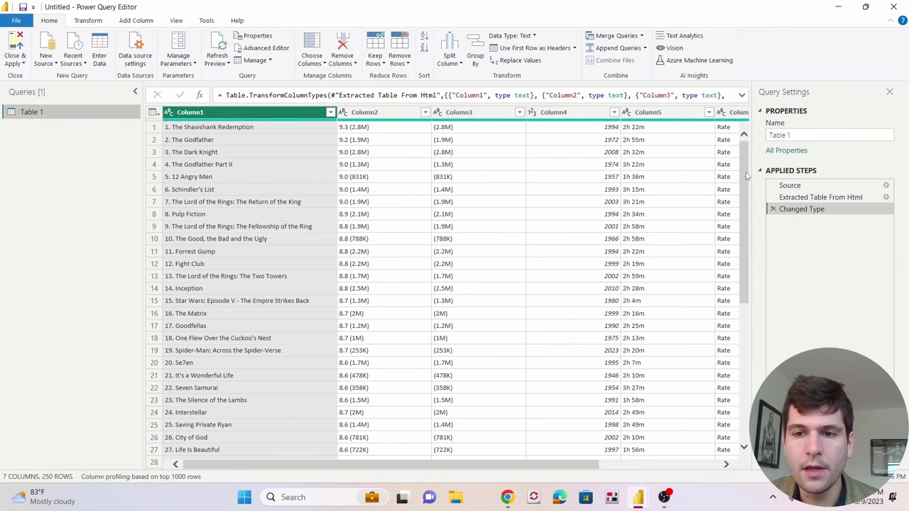
Scroll across Table 1's 7 columns and back to Column1, then show the Transform ribbon
drag(433, 469, 553, 469)
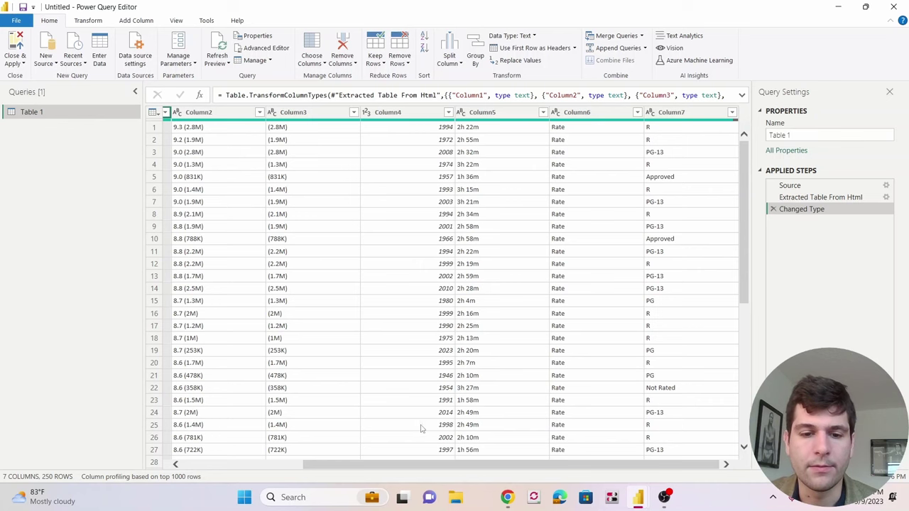
drag(420, 468, 300, 467)
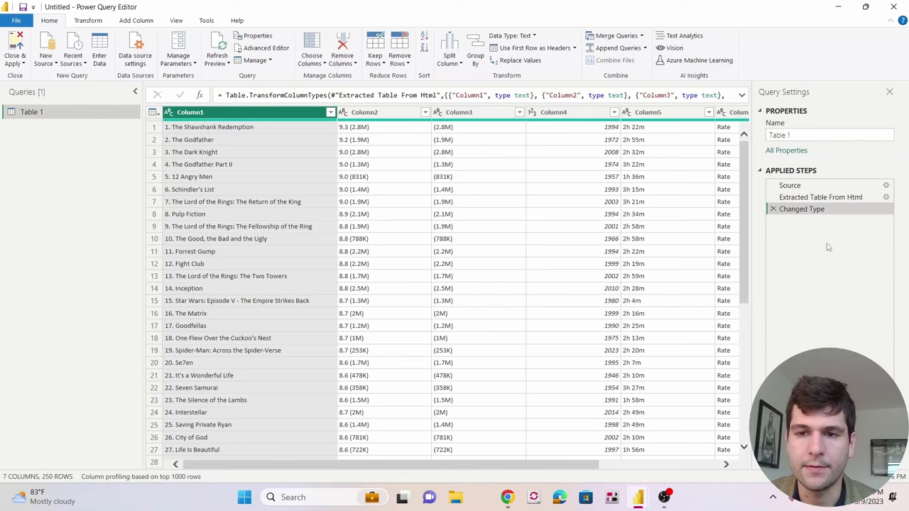
click(88, 20)
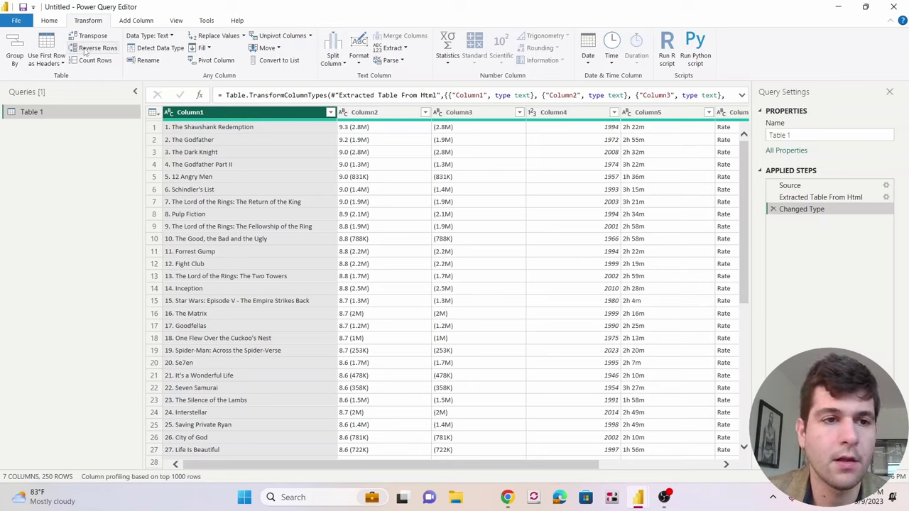
Extract the text after the '. ' delimiter in Column1, leaving titles like The Shawshank Redemption
click(406, 48)
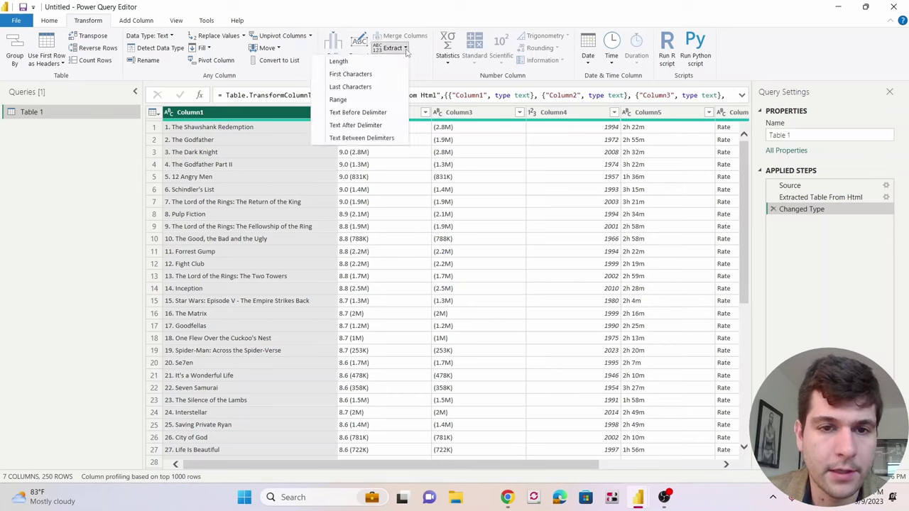
click(377, 128)
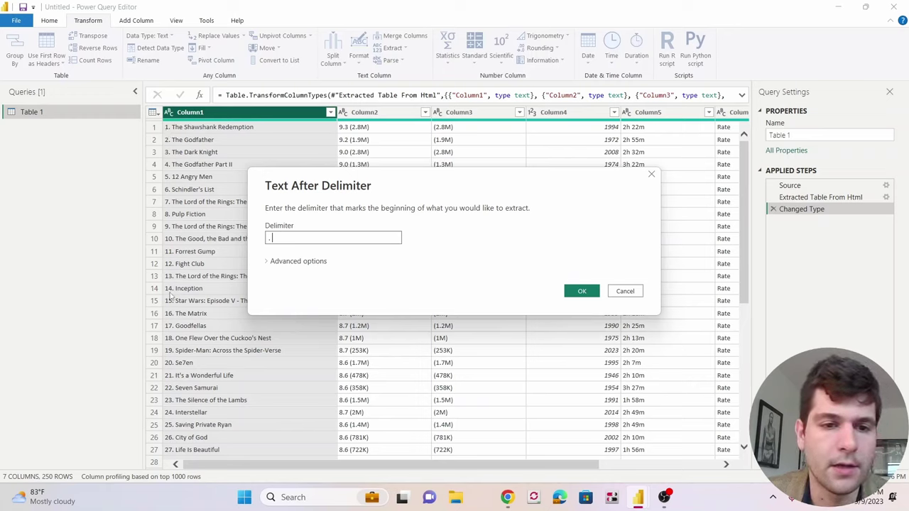
click(580, 291)
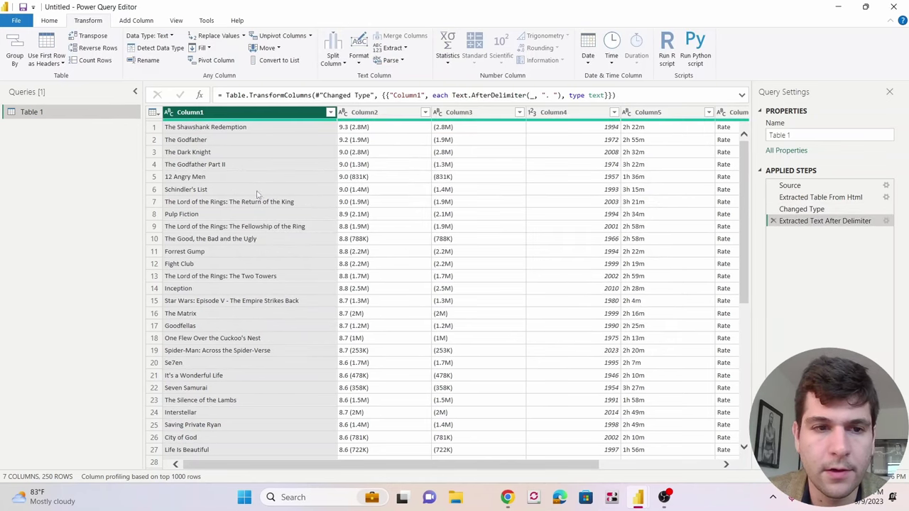
click(194, 141)
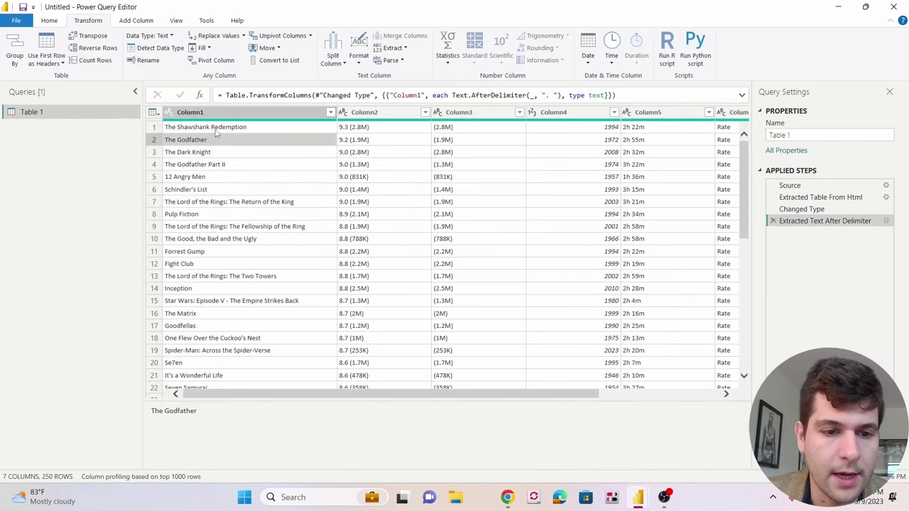
click(218, 129)
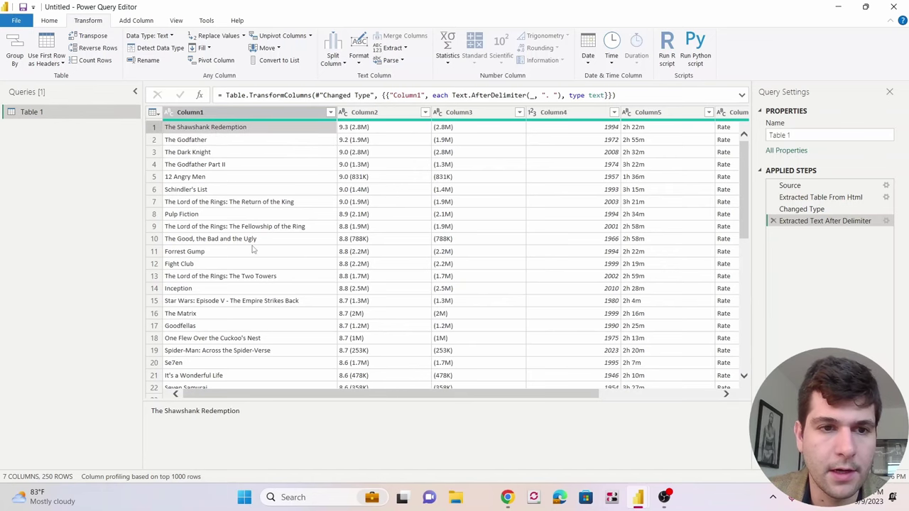
scroll(253, 248, down, 4)
scroll(252, 249, up, 3)
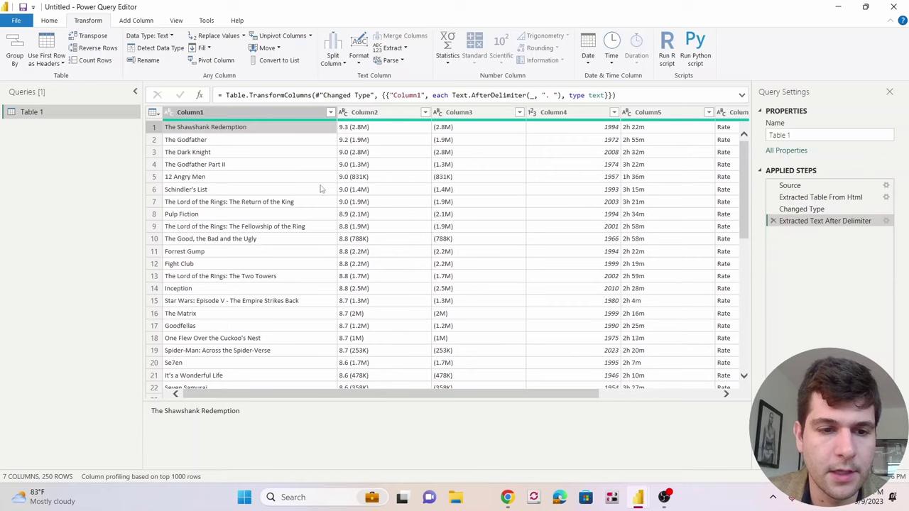
Inspect the vote counts in Column3 and the ratings in Column2, then select Column2
click(446, 131)
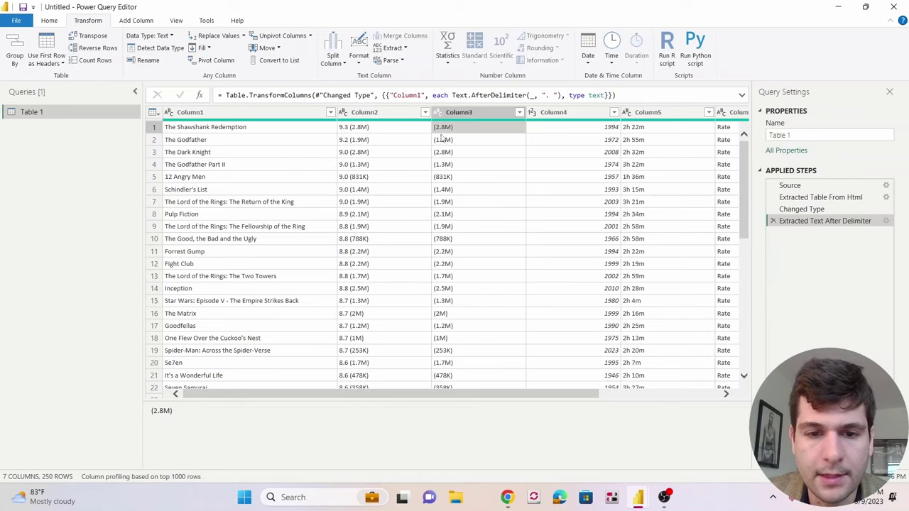
click(358, 133)
click(358, 133)
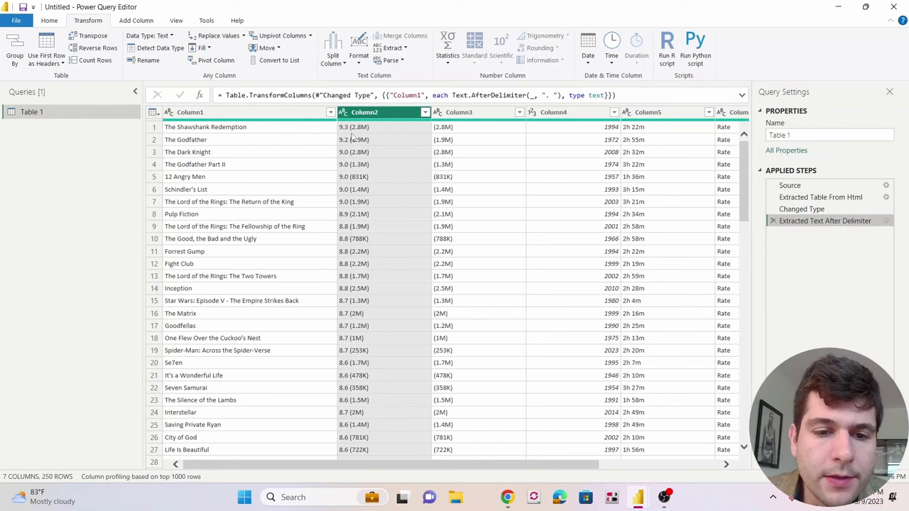
scroll(353, 139, down, 15)
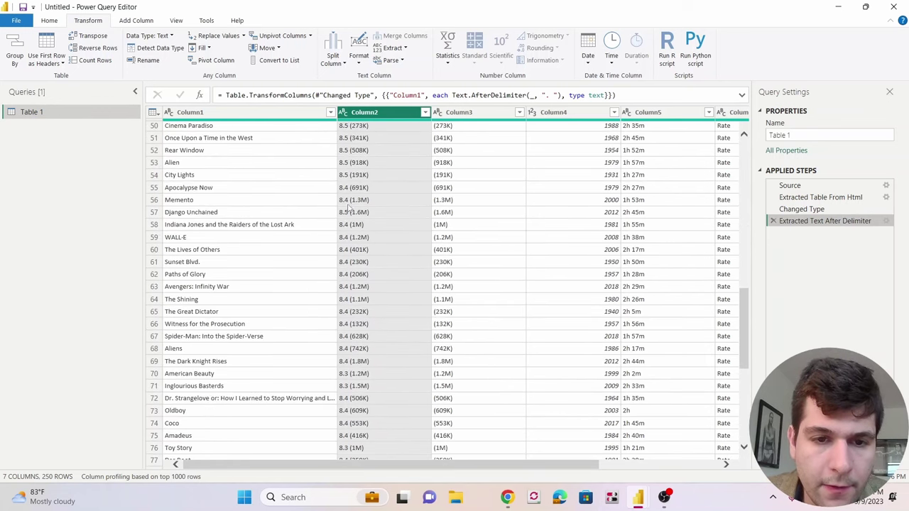
scroll(351, 213, down, 20)
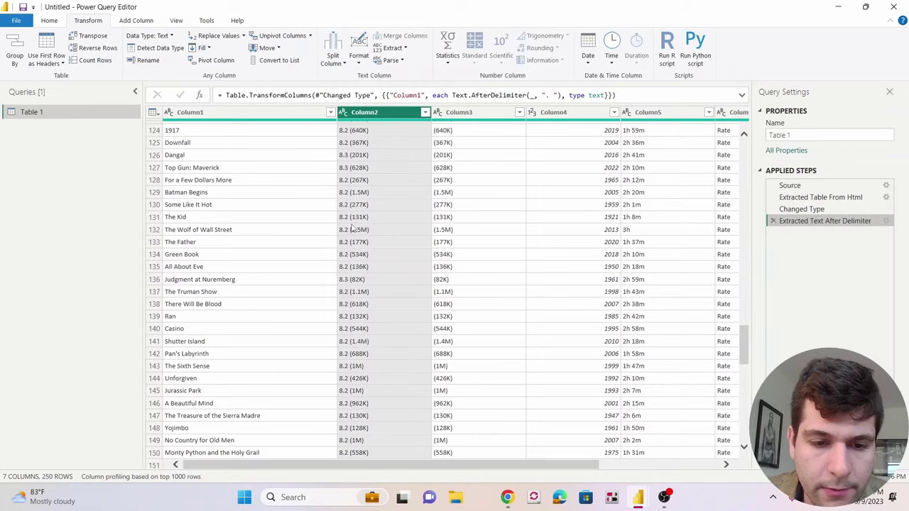
scroll(352, 229, down, 6)
scroll(348, 231, up, 20)
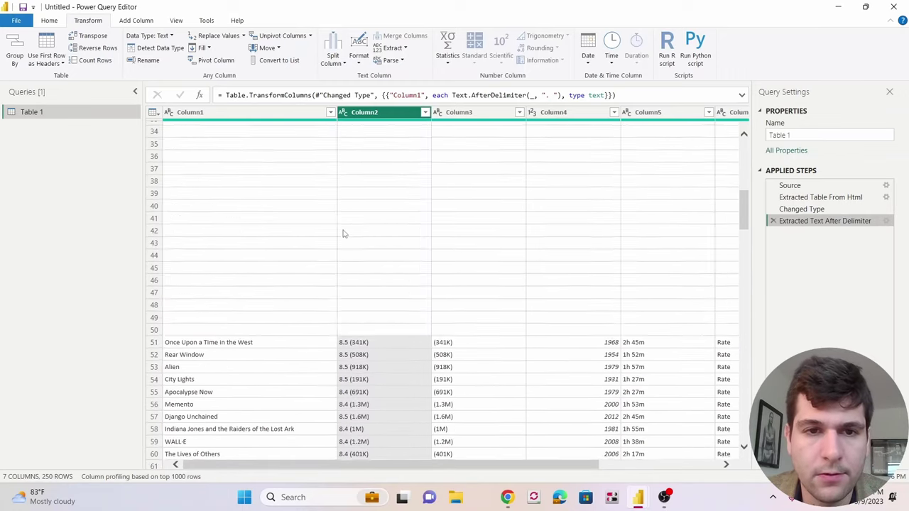
scroll(343, 234, up, 11)
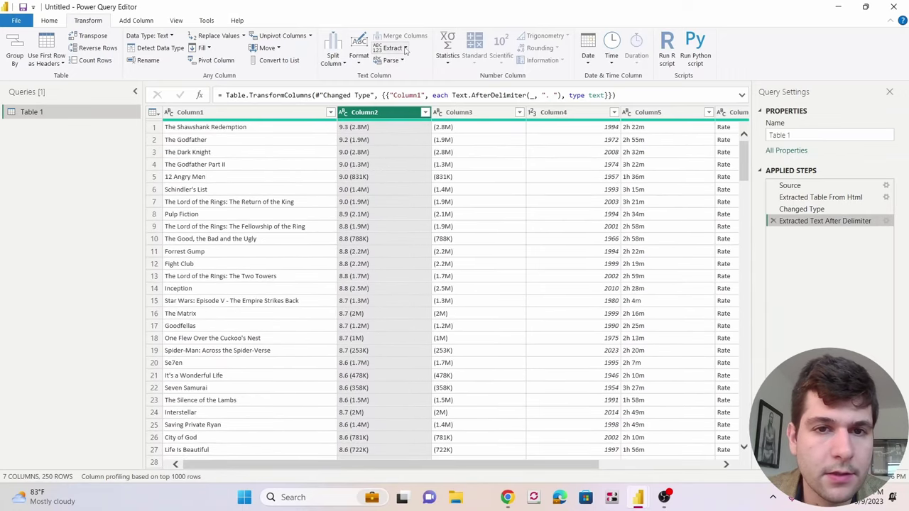
Keep only the first 3 characters of Column2 so ratings read like 9.3
click(405, 49)
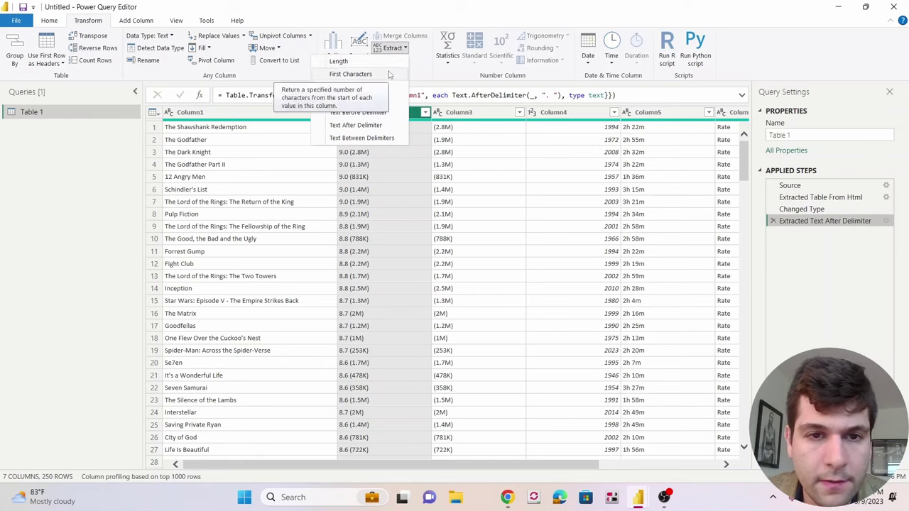
click(351, 74)
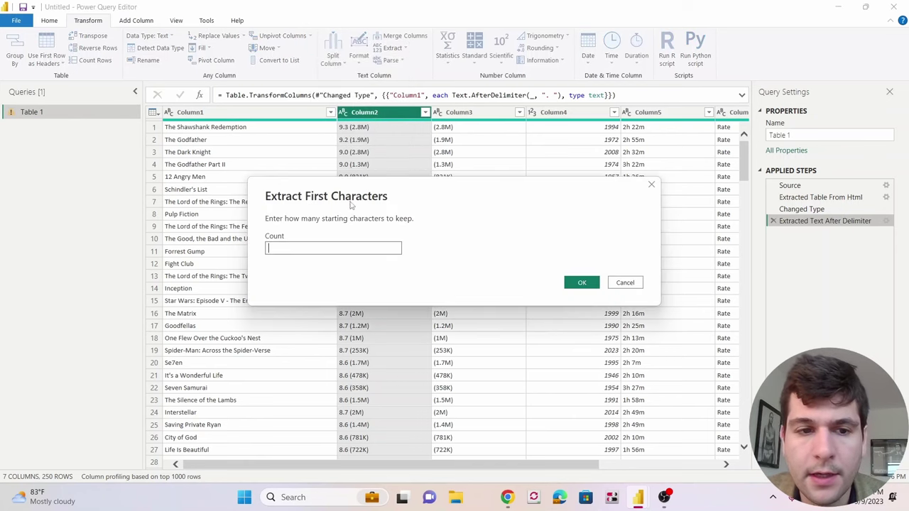
text(3)
click(581, 283)
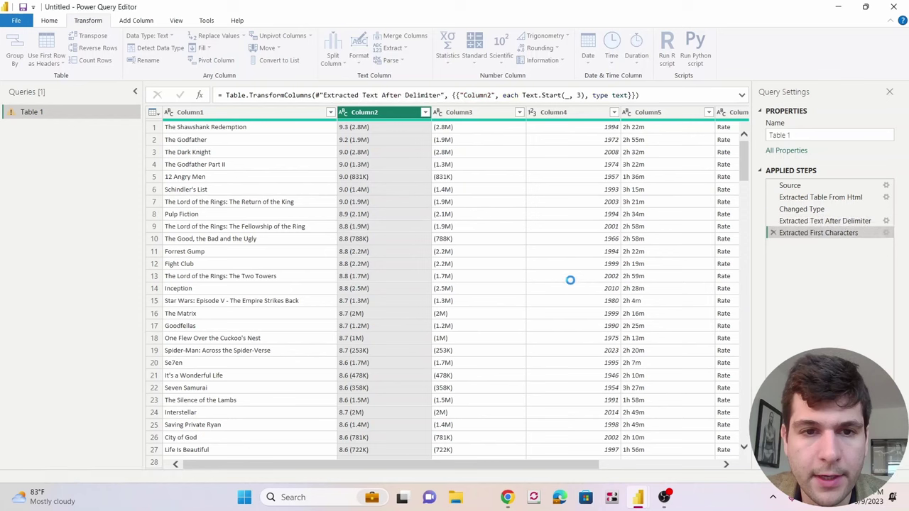
click(388, 175)
scroll(391, 192, down, 10)
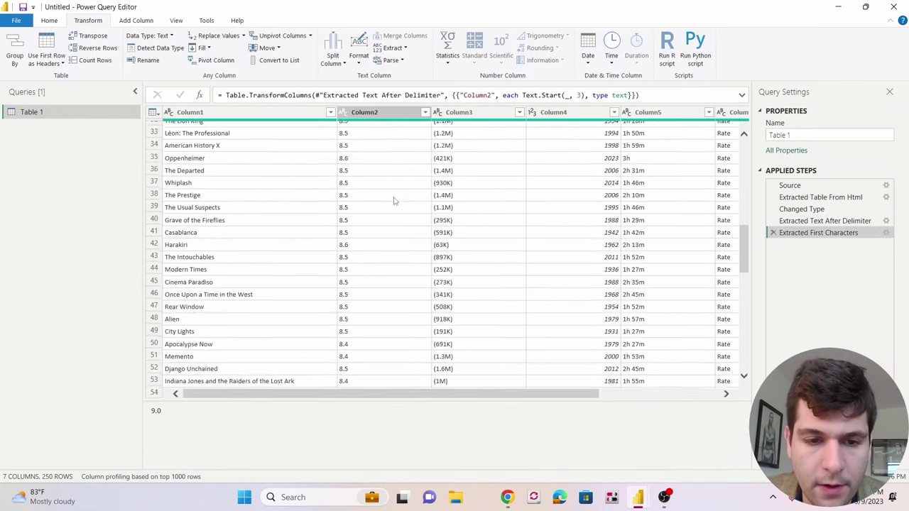
scroll(395, 202, down, 10)
scroll(397, 209, up, 18)
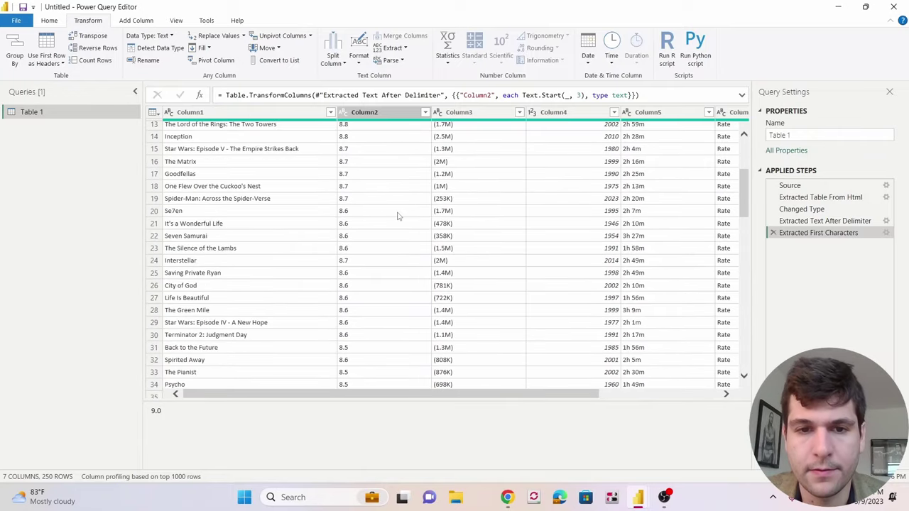
scroll(398, 213, up, 4)
Select Column3 and scroll through its vote counts
click(462, 112)
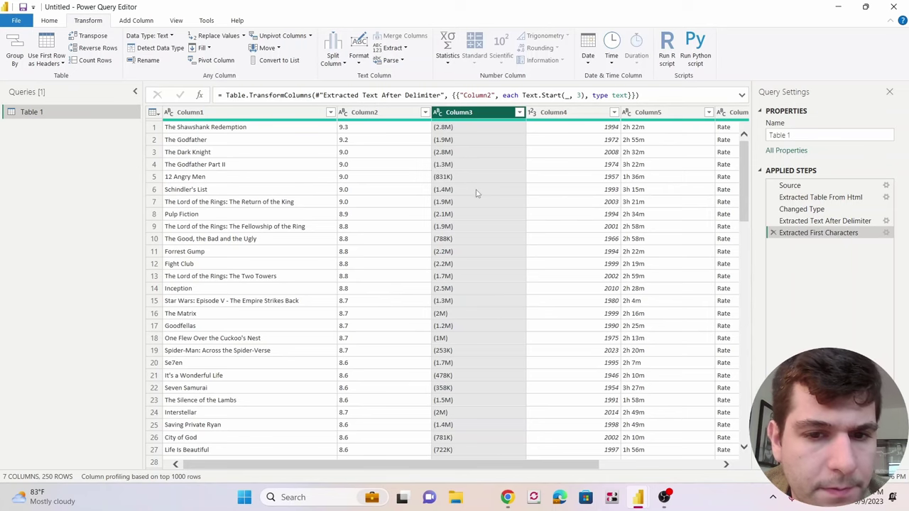
scroll(459, 307, down, 10)
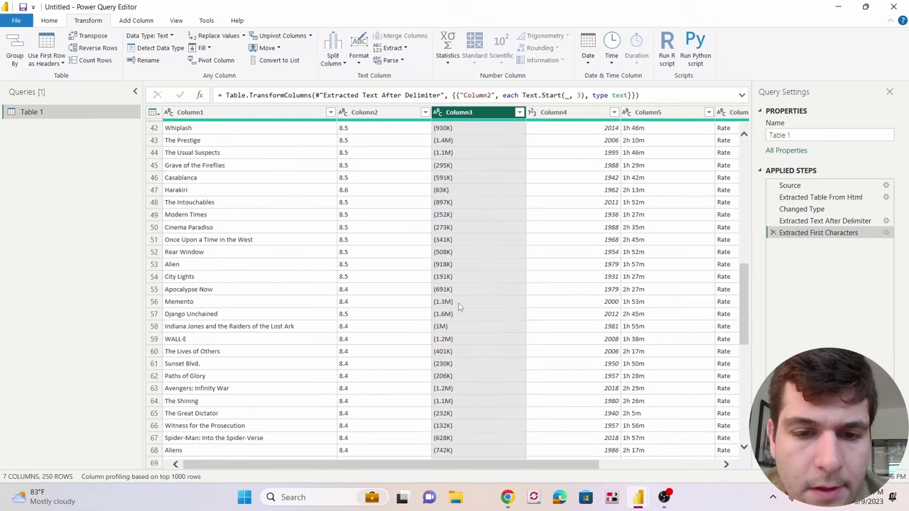
scroll(457, 300, up, 10)
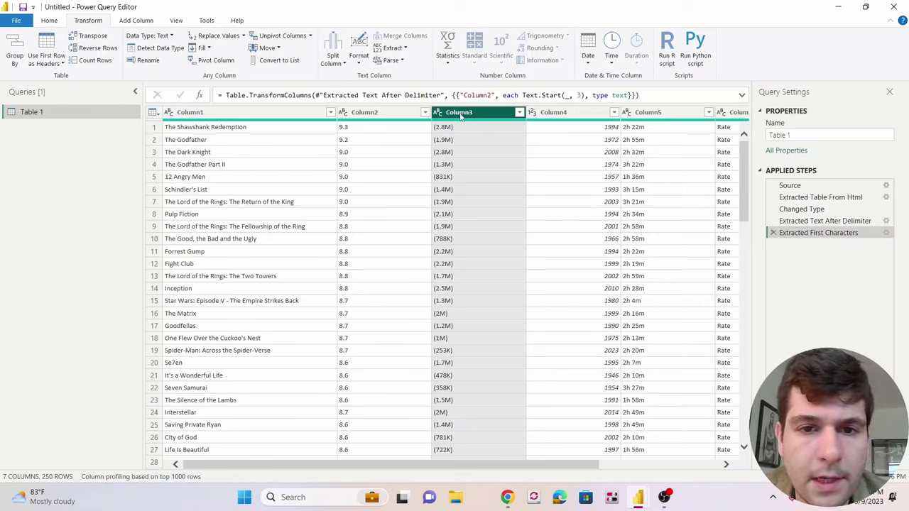
Replace '(' and then ')' with nothing in Column3 so vote counts read like 2.8M
click(217, 37)
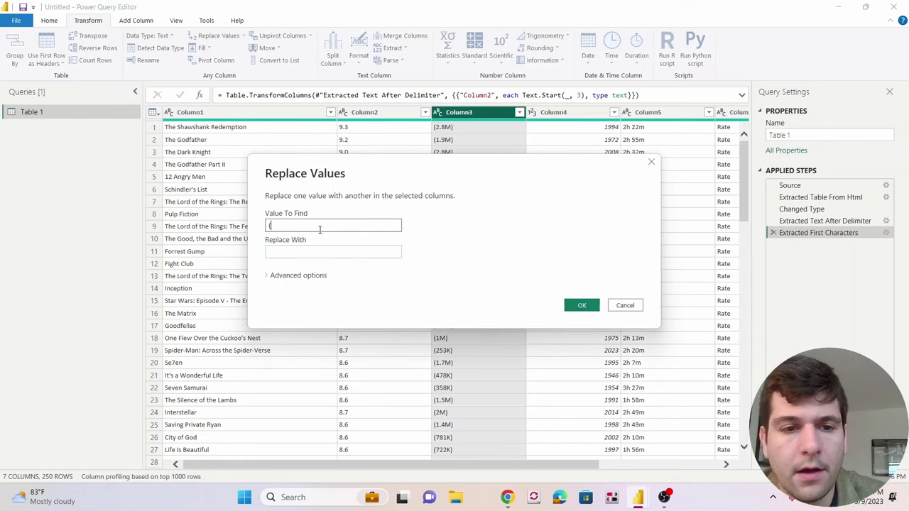
text(()
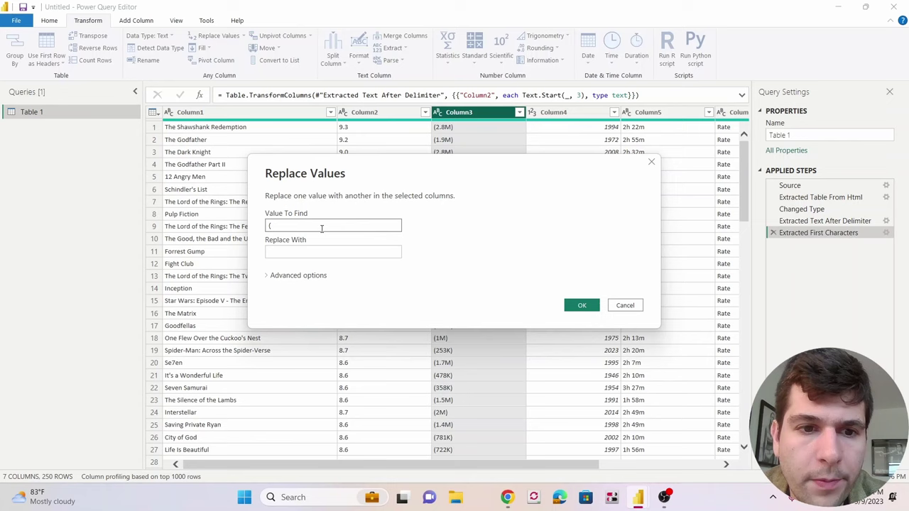
click(583, 306)
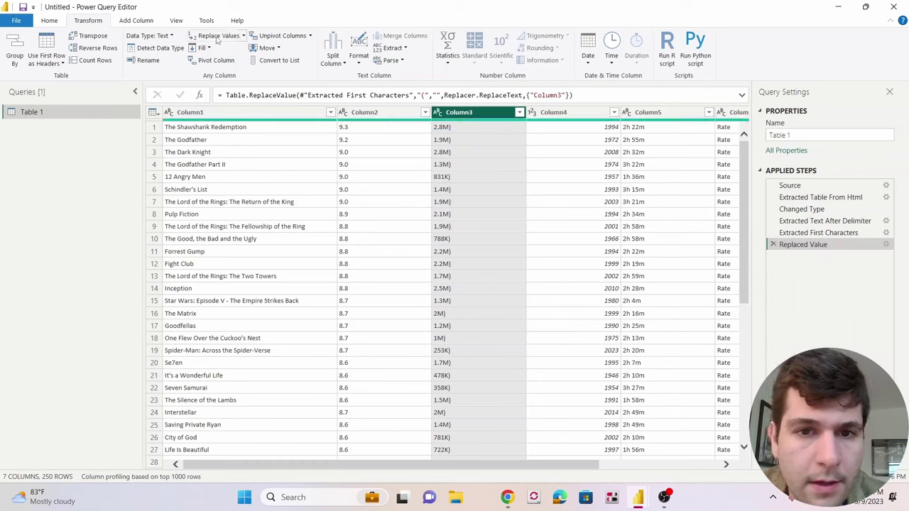
key(Return)
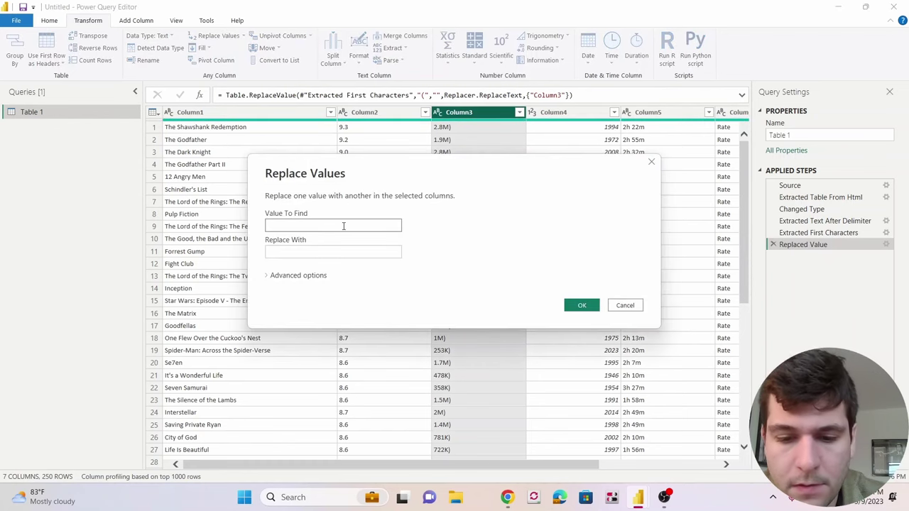
text())
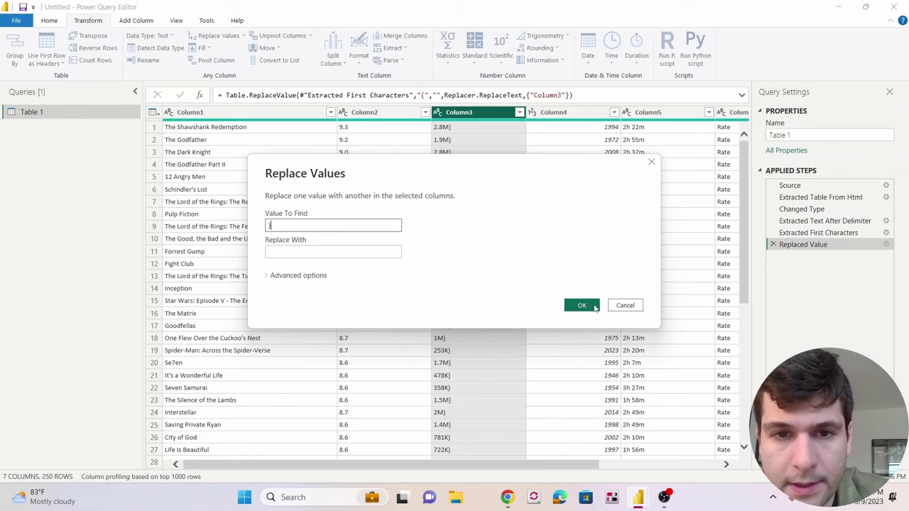
click(594, 306)
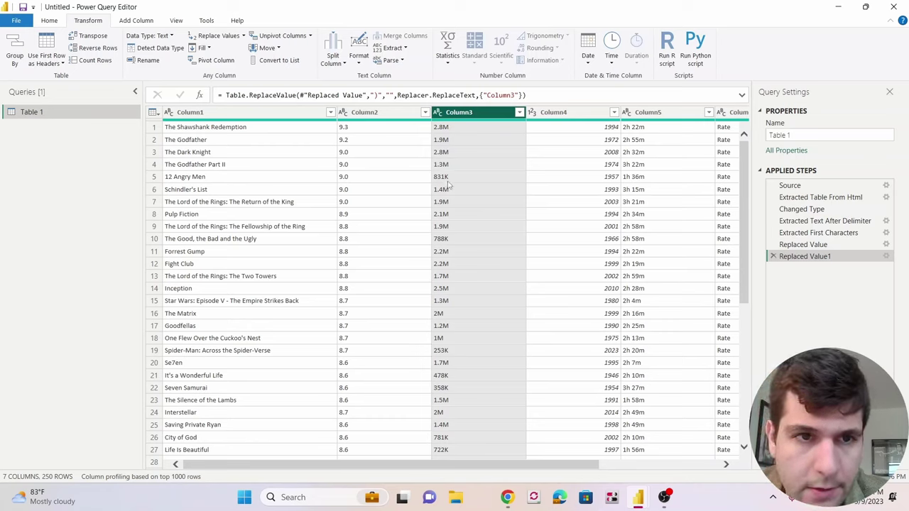
click(134, 20)
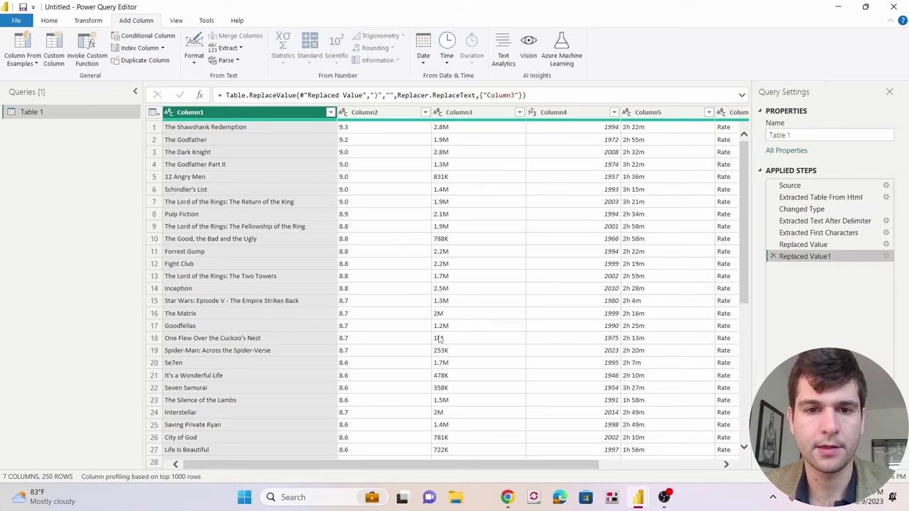
Start a conditional column named Rating whose first rule gives 1000 when Column3 ends with K
click(465, 115)
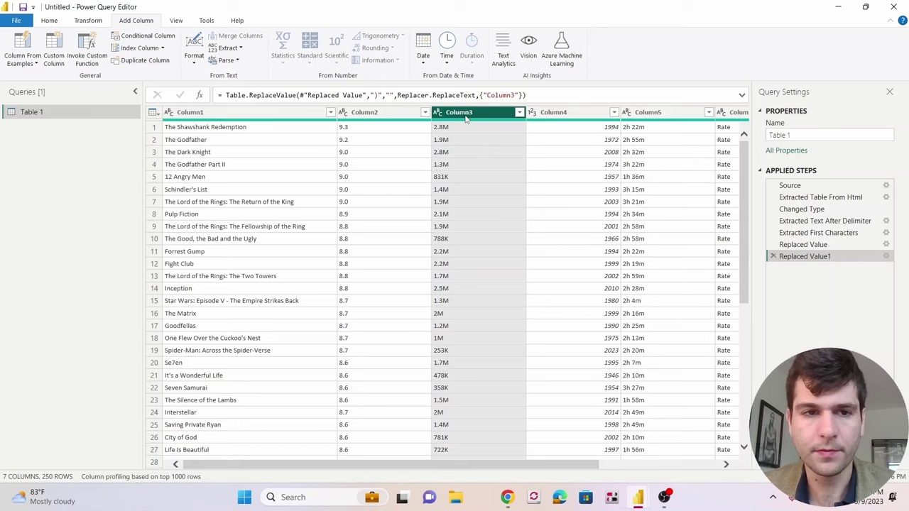
click(137, 41)
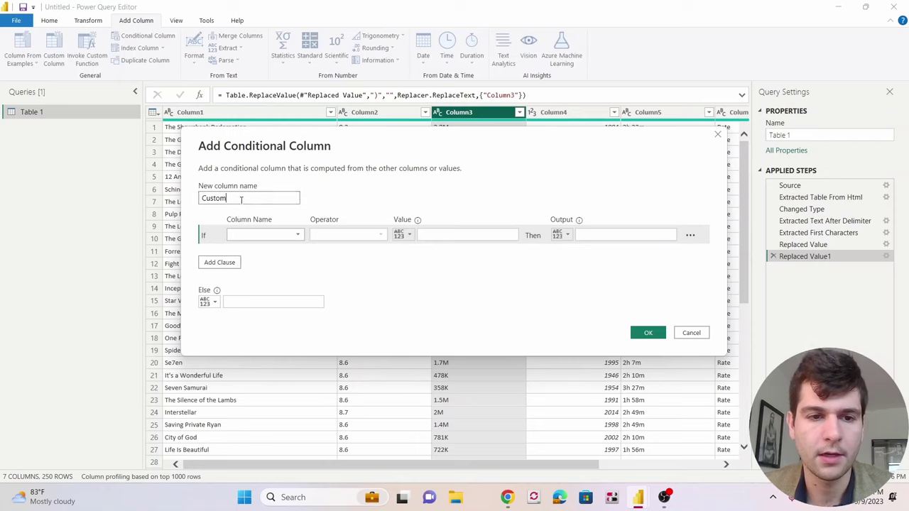
click(256, 235)
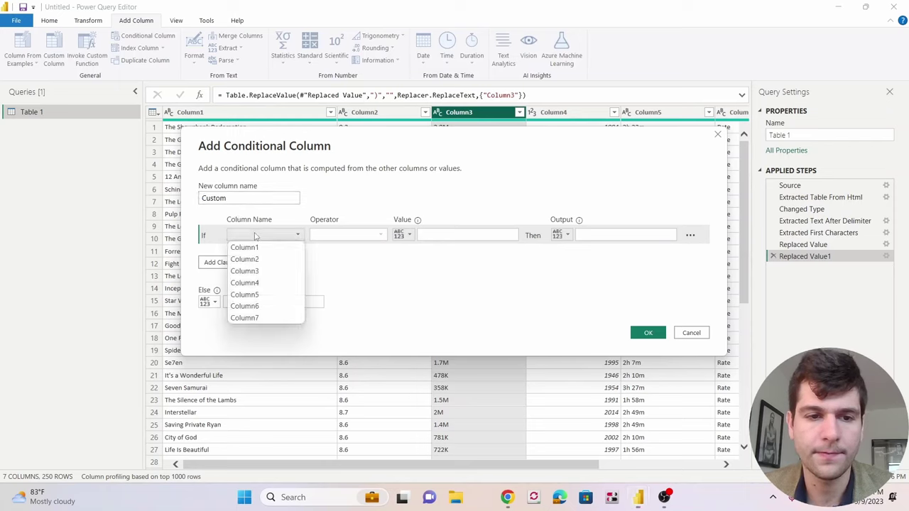
click(260, 271)
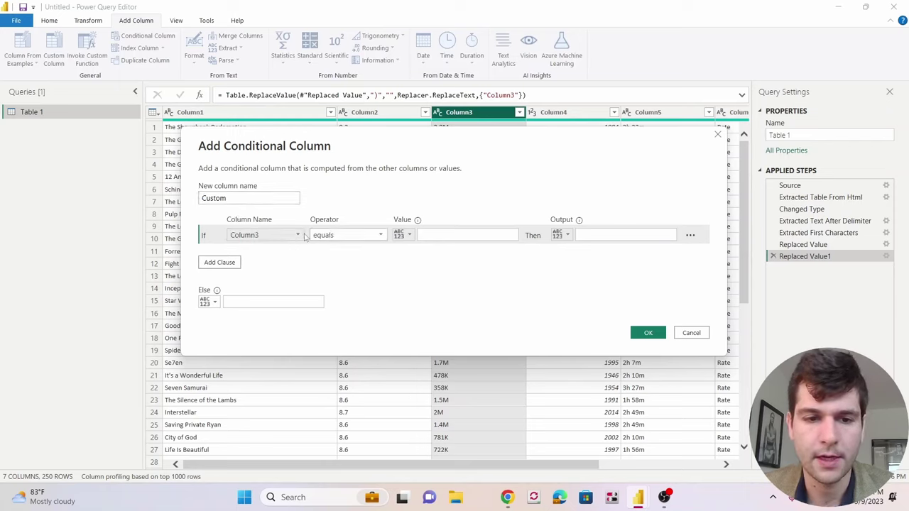
double_click(233, 198)
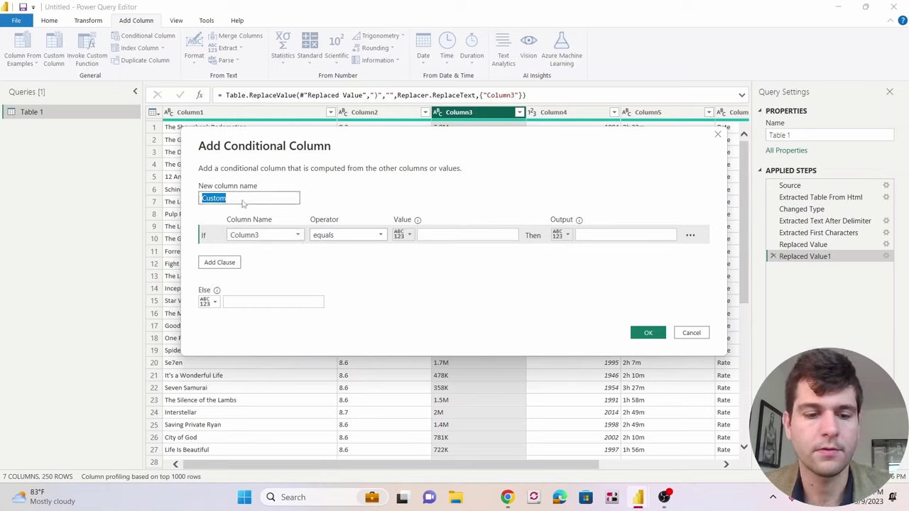
text(Rating)
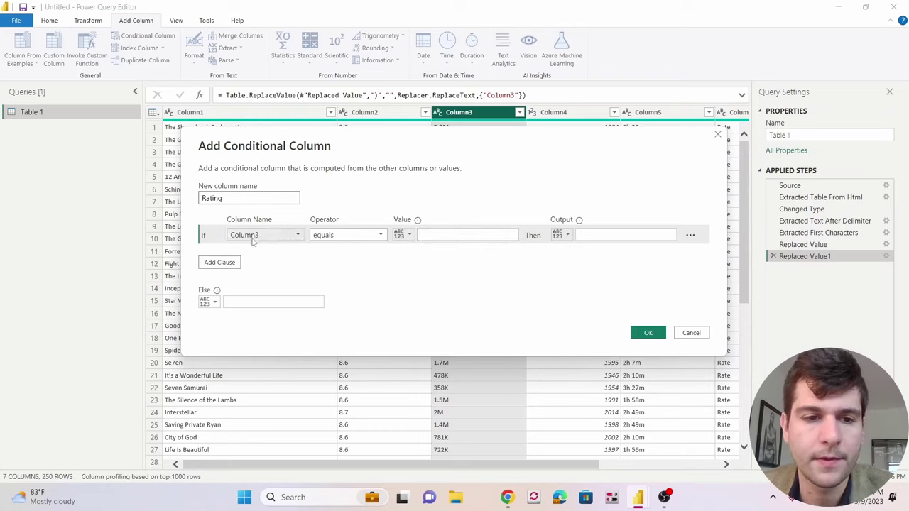
click(313, 238)
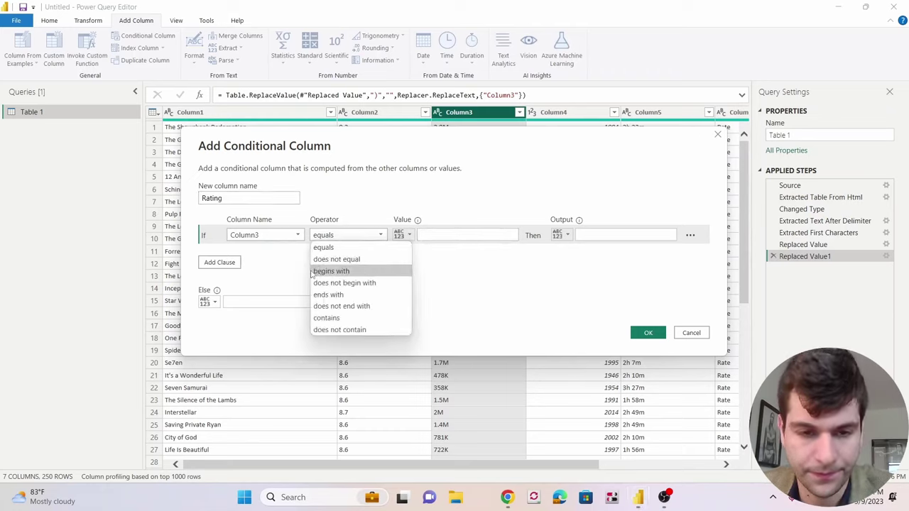
click(328, 294)
click(456, 235)
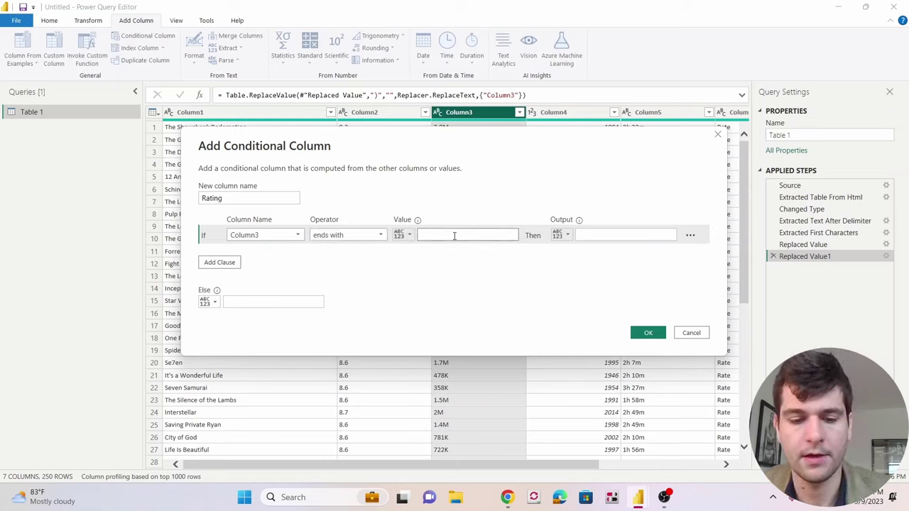
text(K)
click(585, 234)
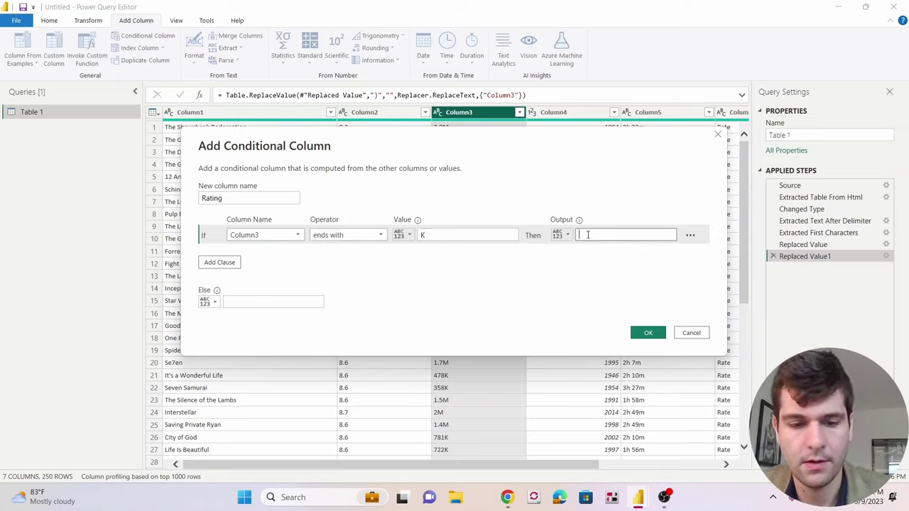
text(1000)
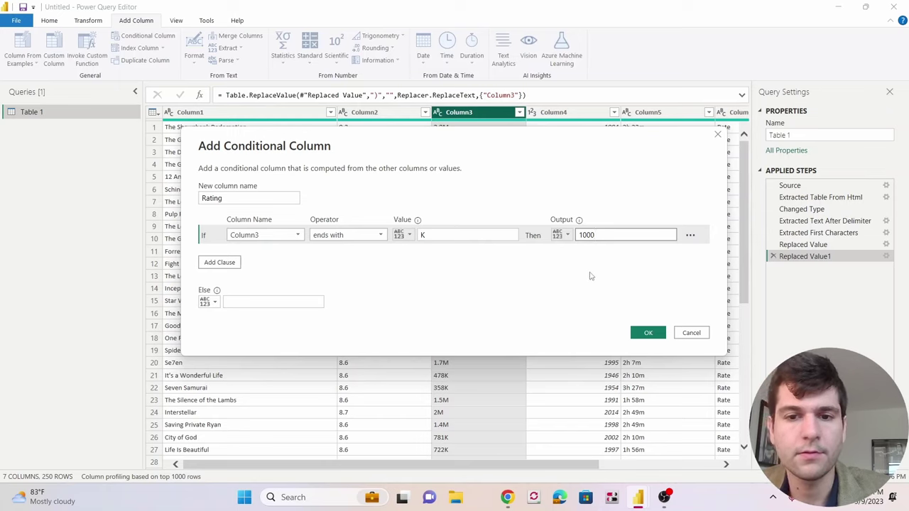
Add a second rule giving 1000000 when Column3 ends with M
click(222, 263)
click(248, 255)
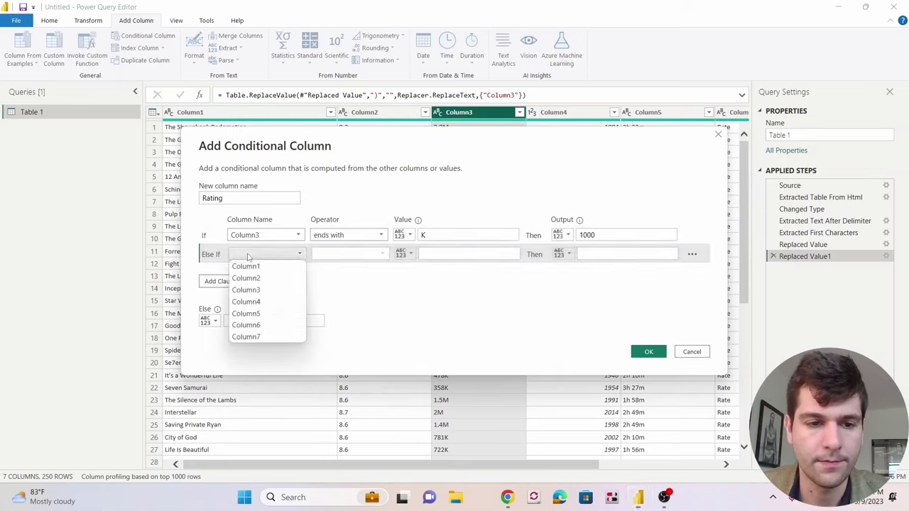
click(284, 289)
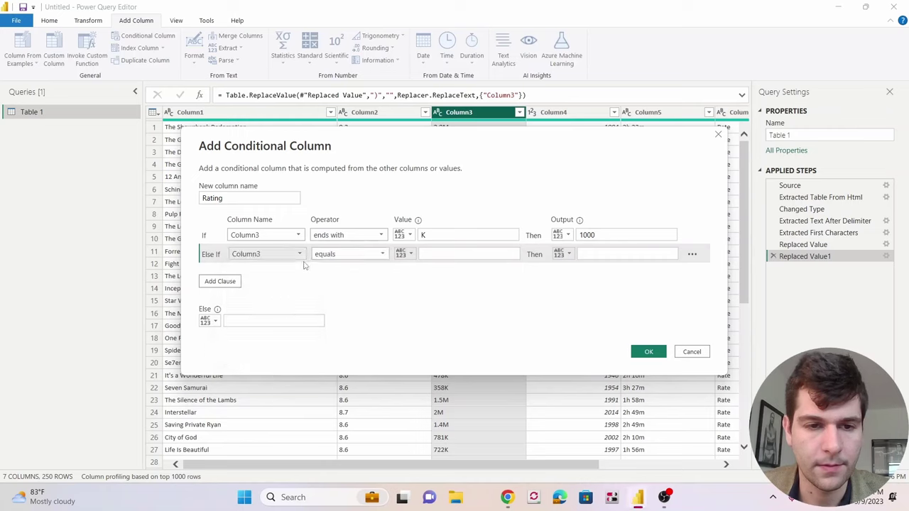
click(345, 256)
click(334, 313)
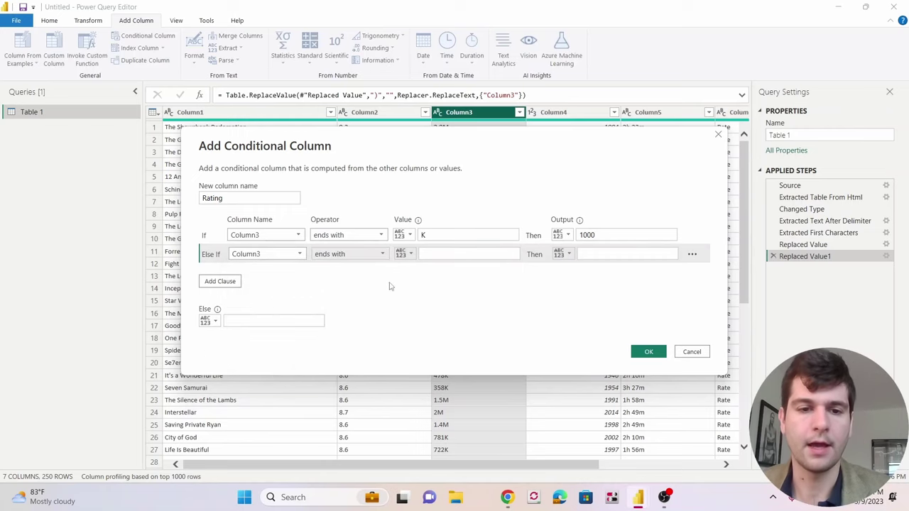
click(429, 256)
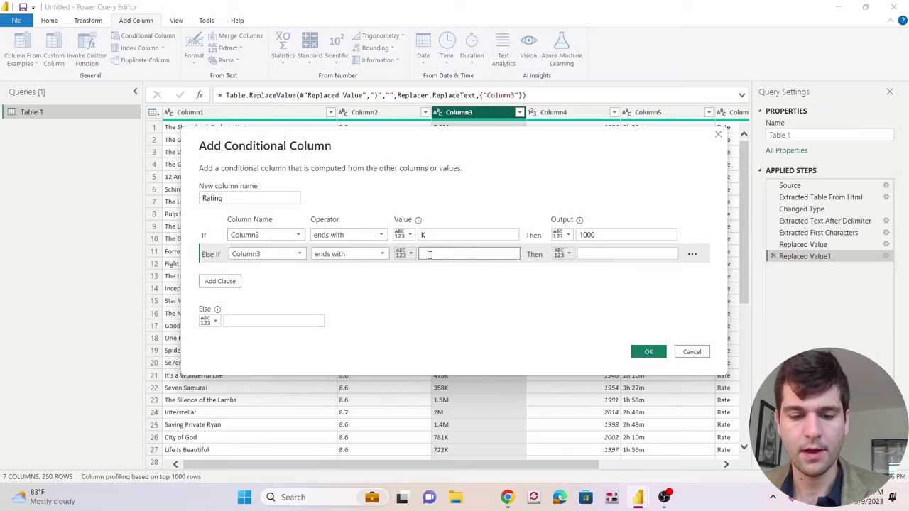
text(M)
click(615, 254)
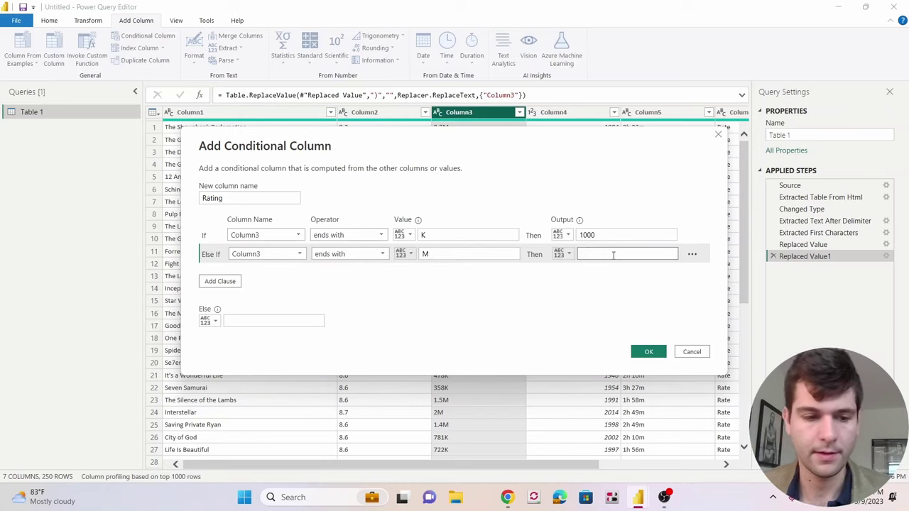
text(1000)
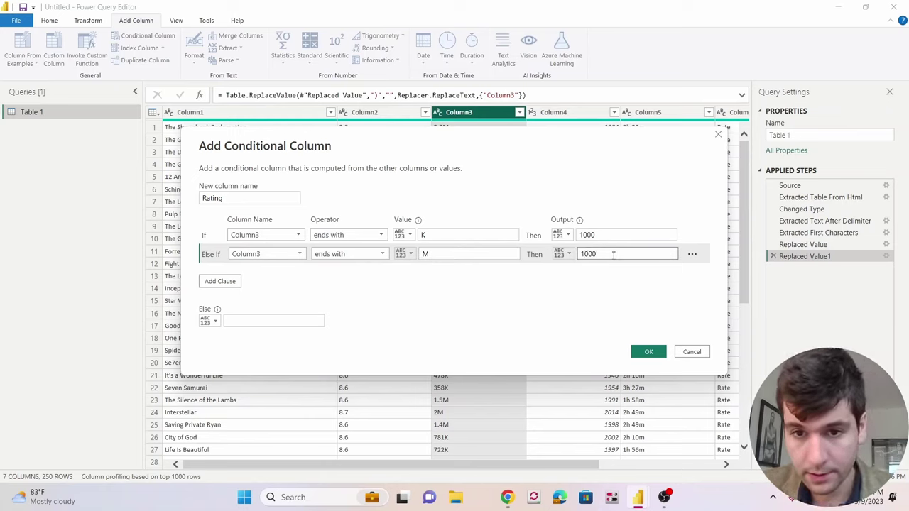
text(000)
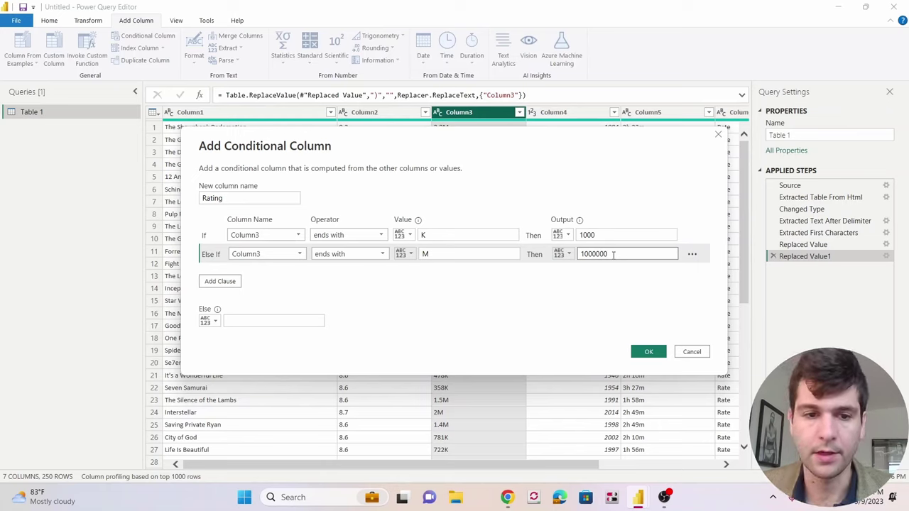
Set the else value to Column3, create the Rating column, and check its results
click(209, 321)
click(223, 348)
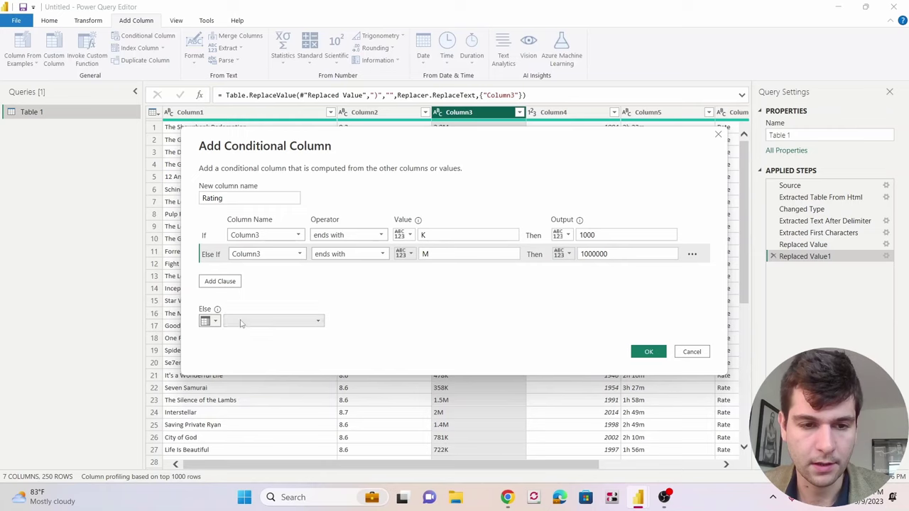
click(242, 321)
click(246, 356)
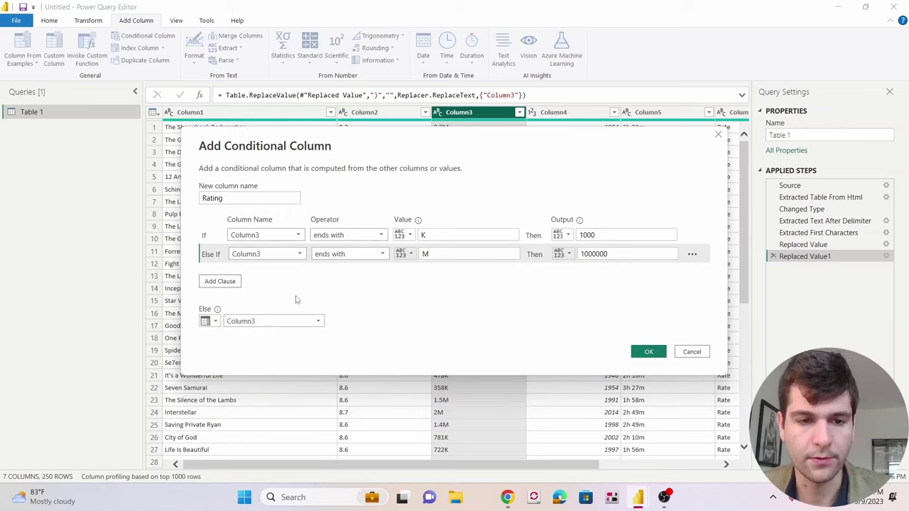
click(649, 353)
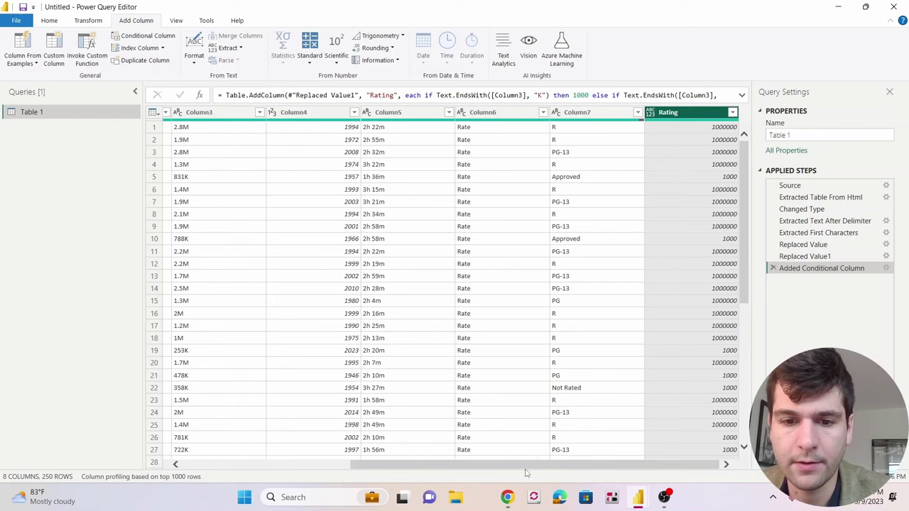
drag(526, 473, 547, 481)
scroll(455, 383, down, 9)
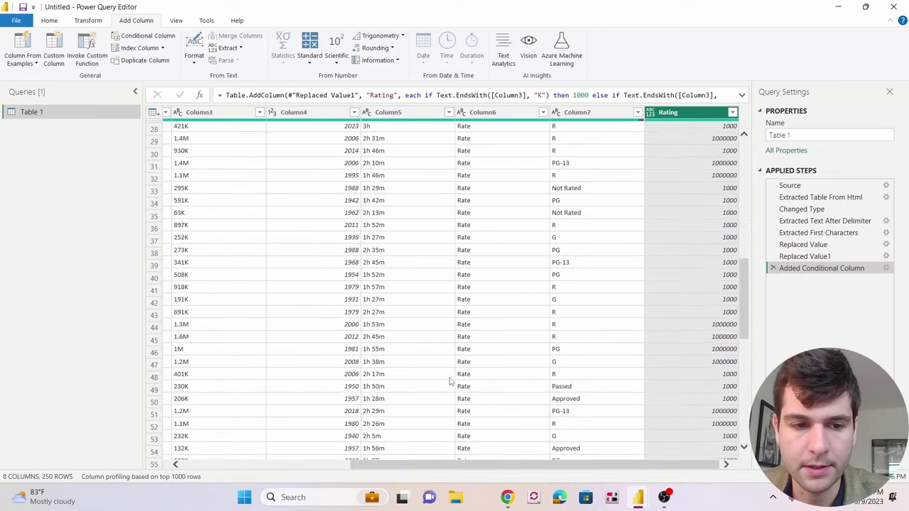
scroll(450, 381, down, 4)
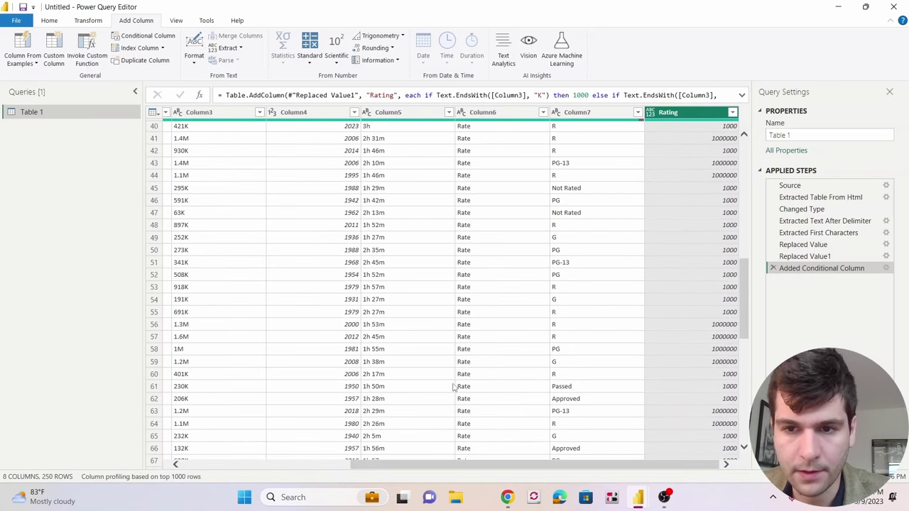
scroll(453, 383, up, 13)
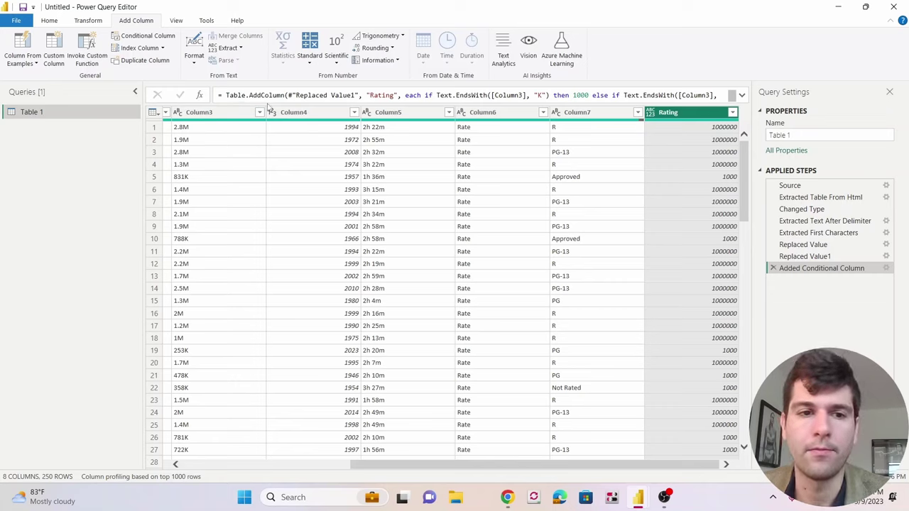
Review the Rating formula: Text.EndsWith K gives 1000, M gives 1000000, else [Column3]
click(742, 95)
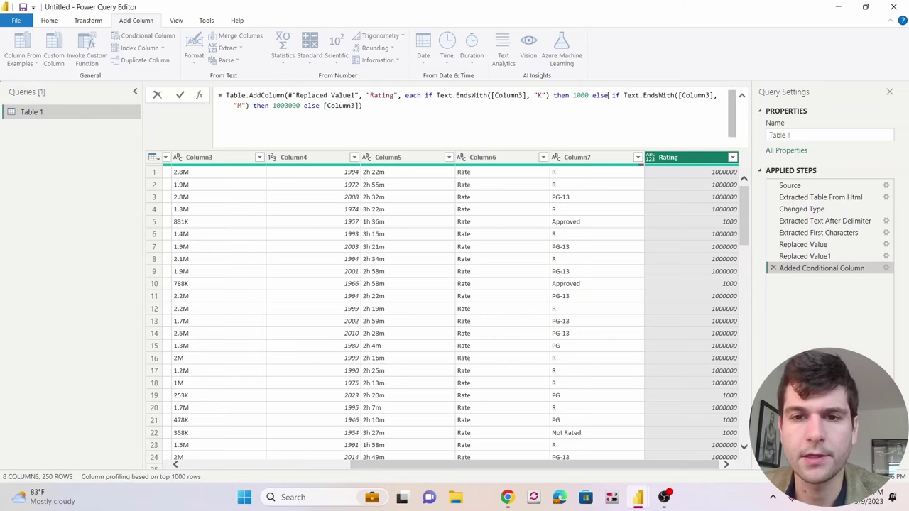
click(609, 94)
click(587, 97)
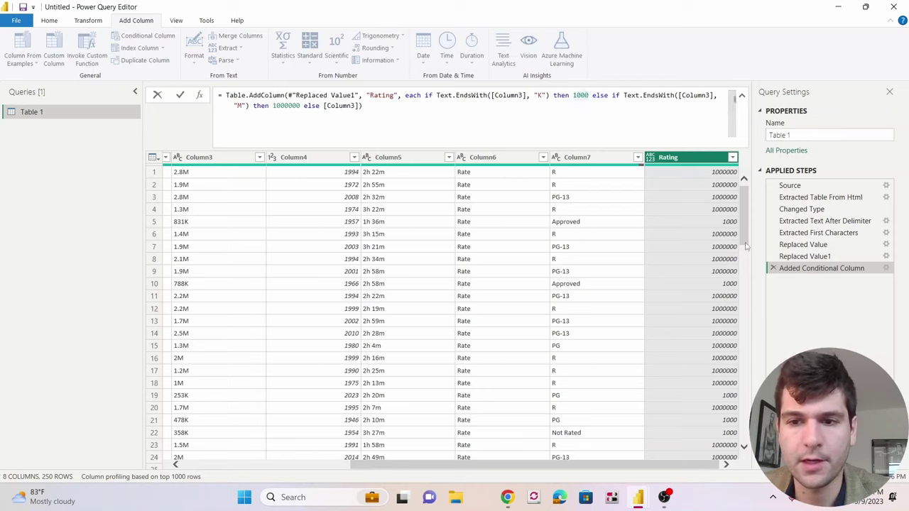
click(576, 113)
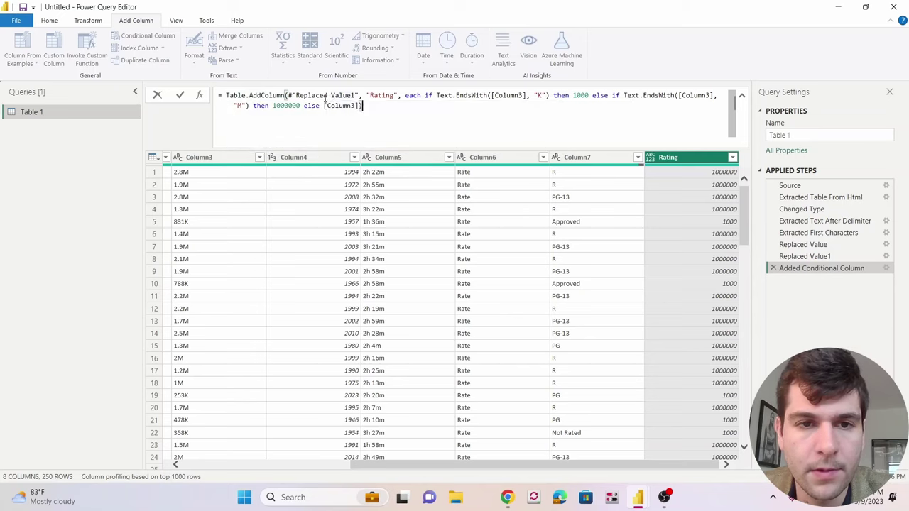
click(379, 97)
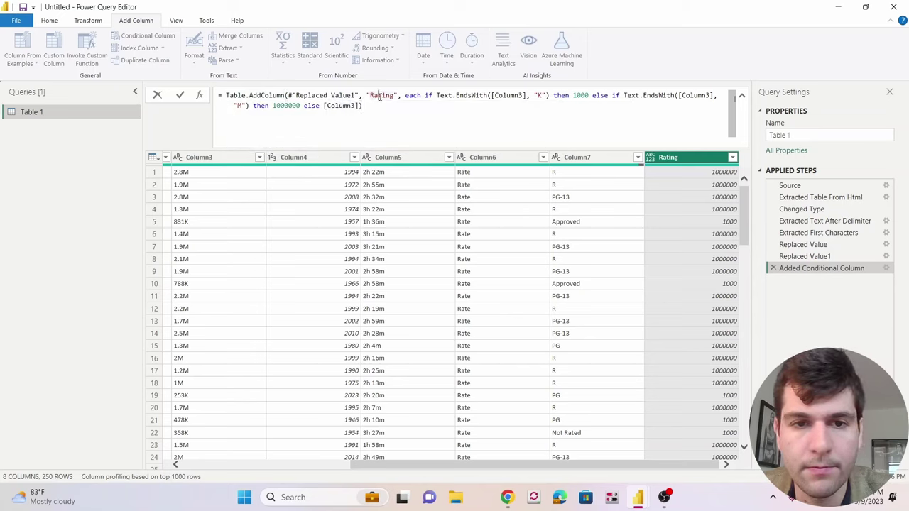
click(445, 97)
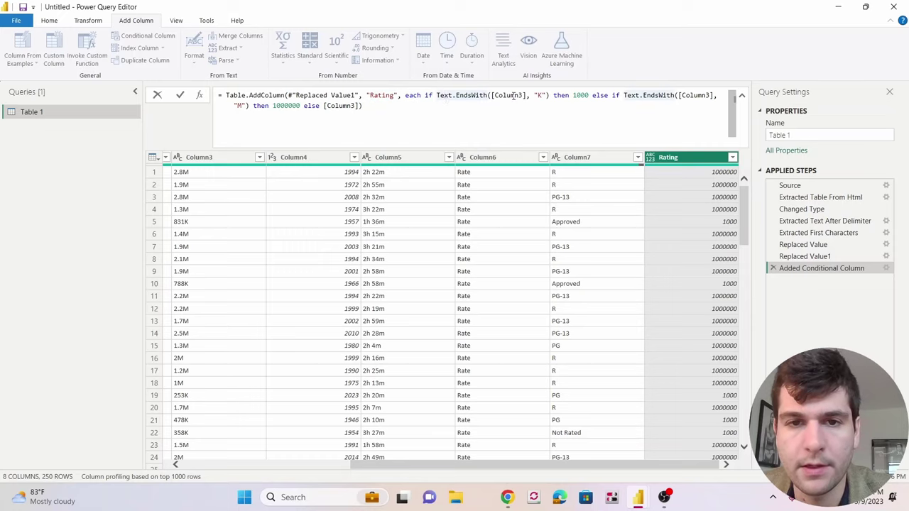
click(547, 97)
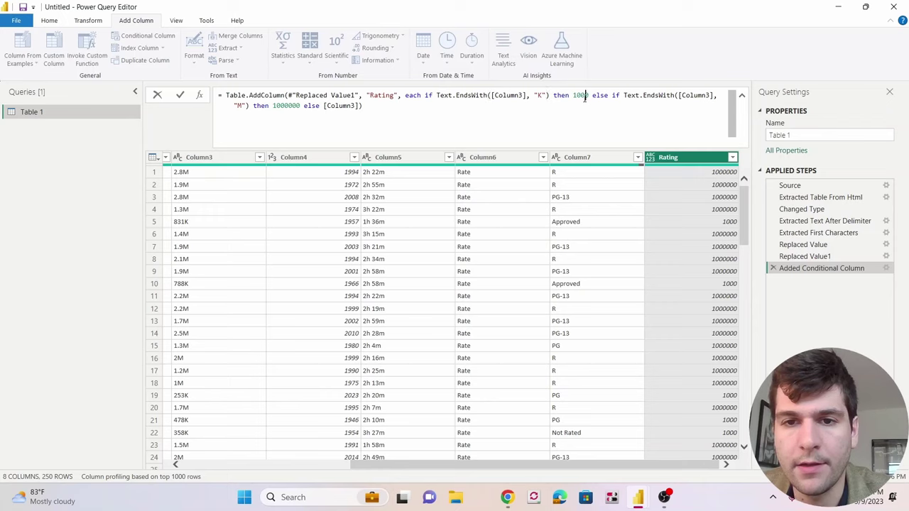
drag(589, 96, 573, 98)
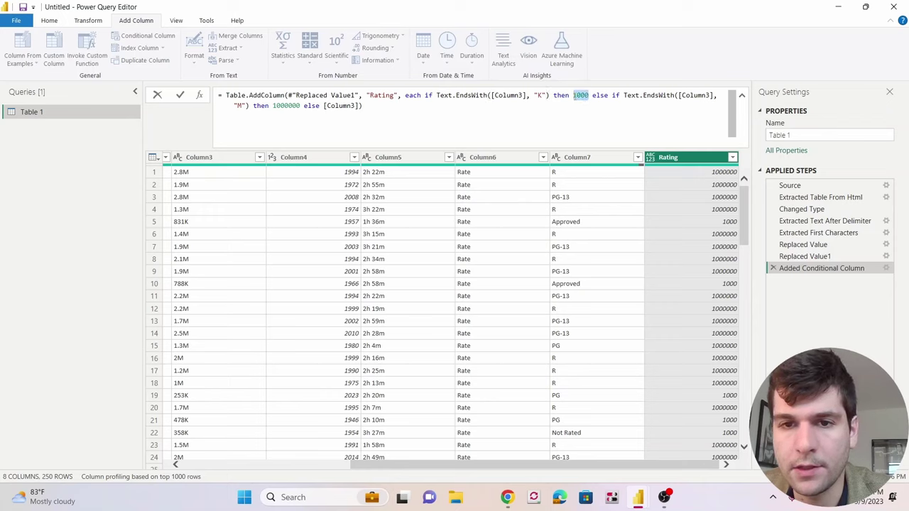
click(584, 98)
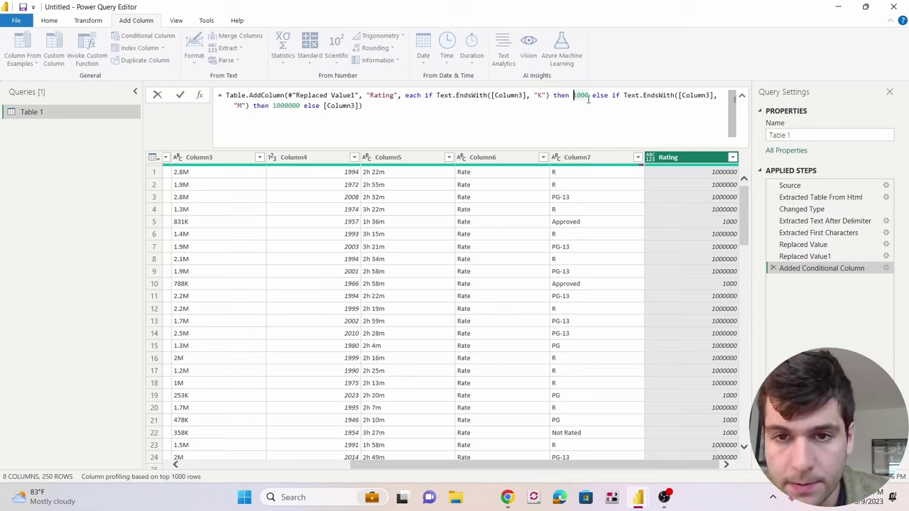
Paste the K/M conversion into the Rating formula and review its Text.EndsWith check on Column3
text(Text.Length([Column3]))
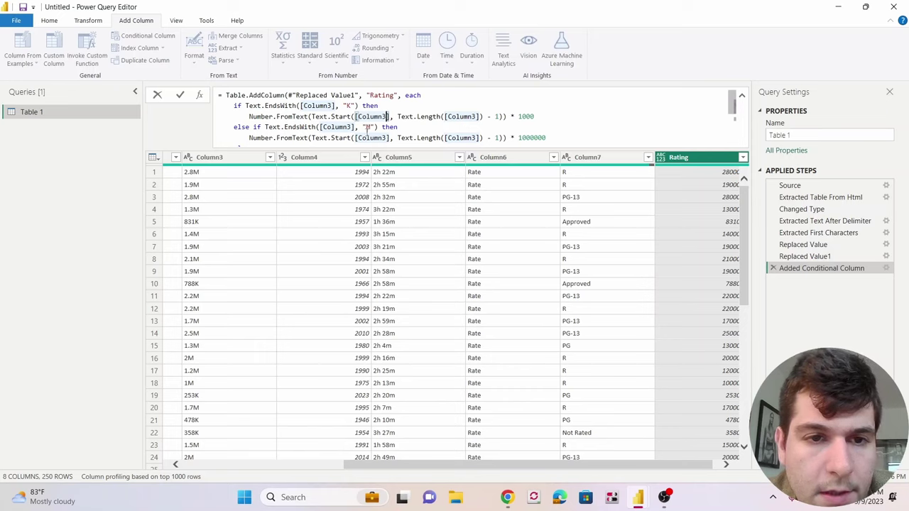
click(238, 106)
click(253, 107)
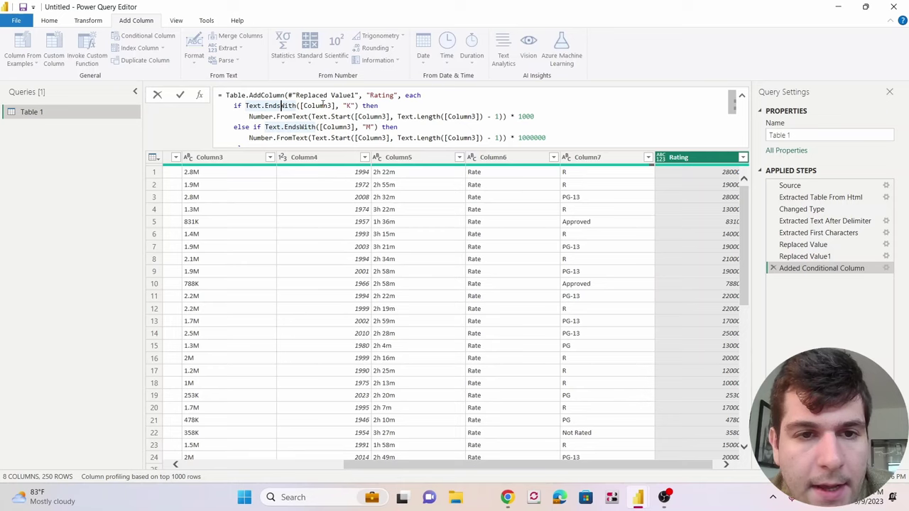
click(323, 105)
click(347, 105)
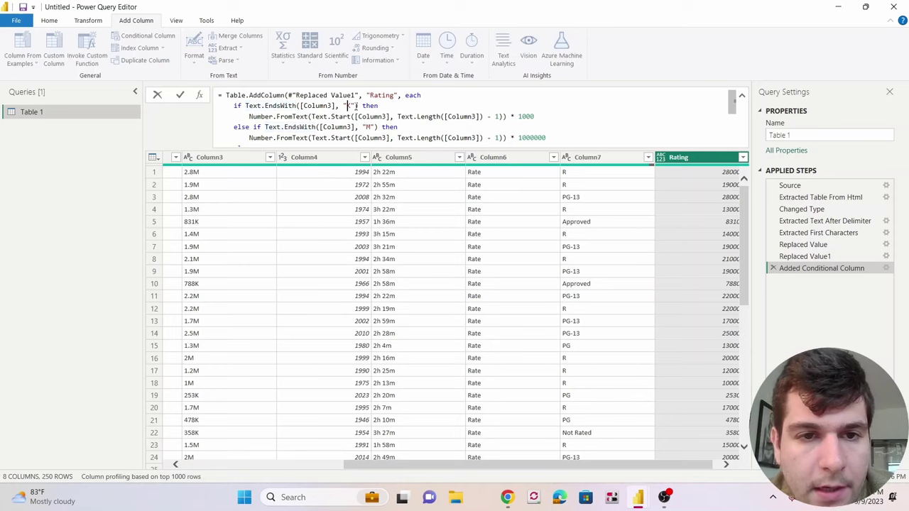
click(264, 117)
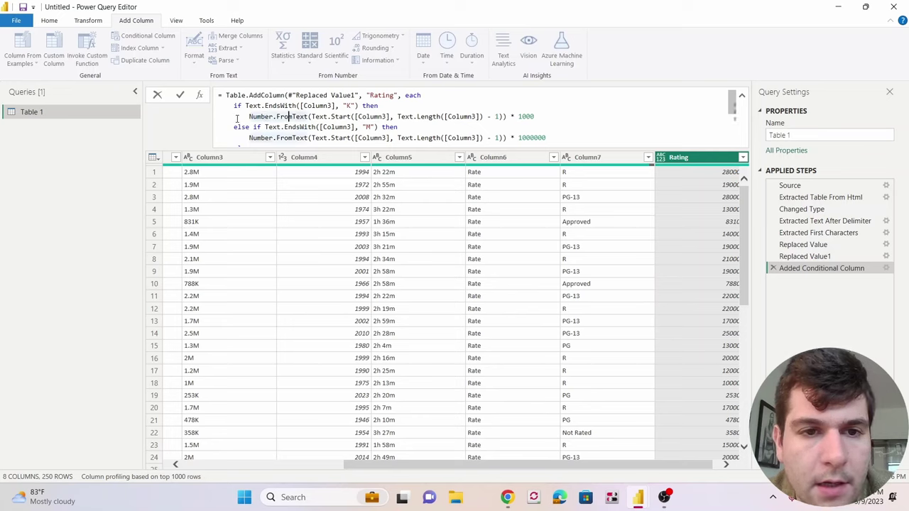
Review the K branch: Text.Start drops the suffix via Text.Length minus one, then multiplies by 1000
mouse_move(258, 121)
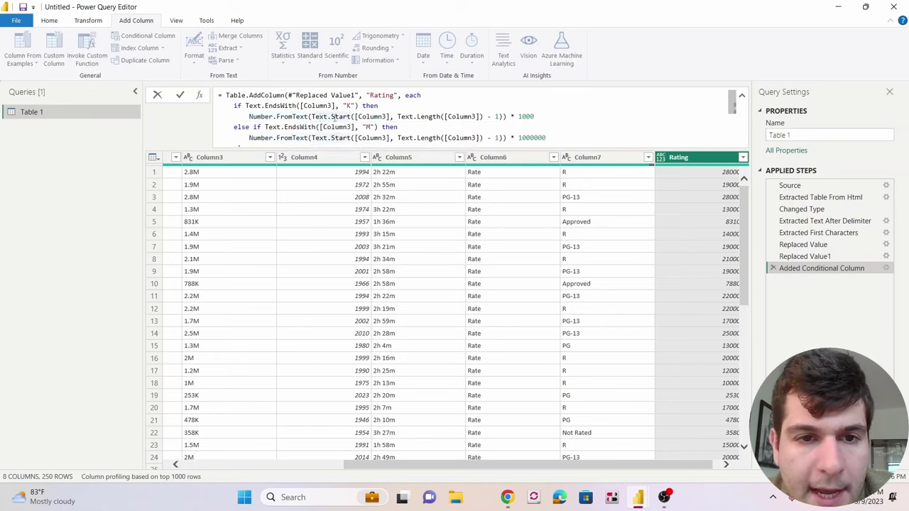
mouse_move(319, 116)
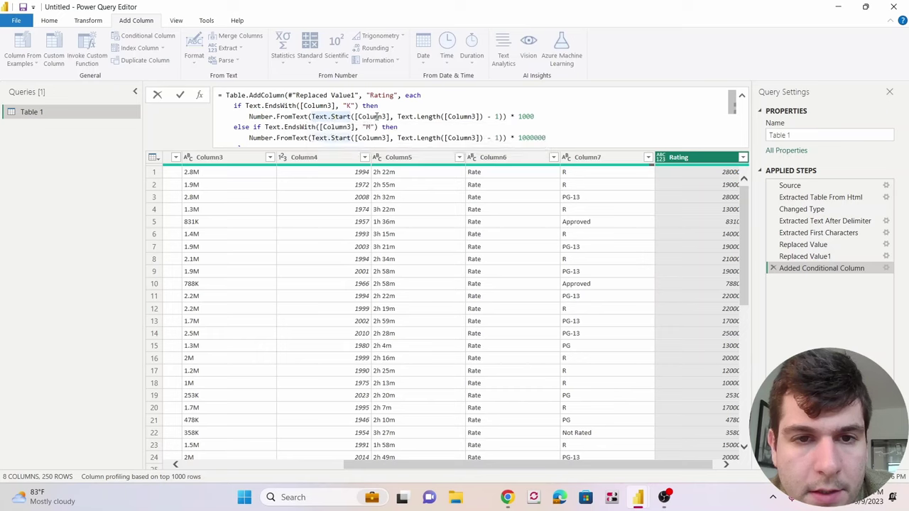
click(376, 117)
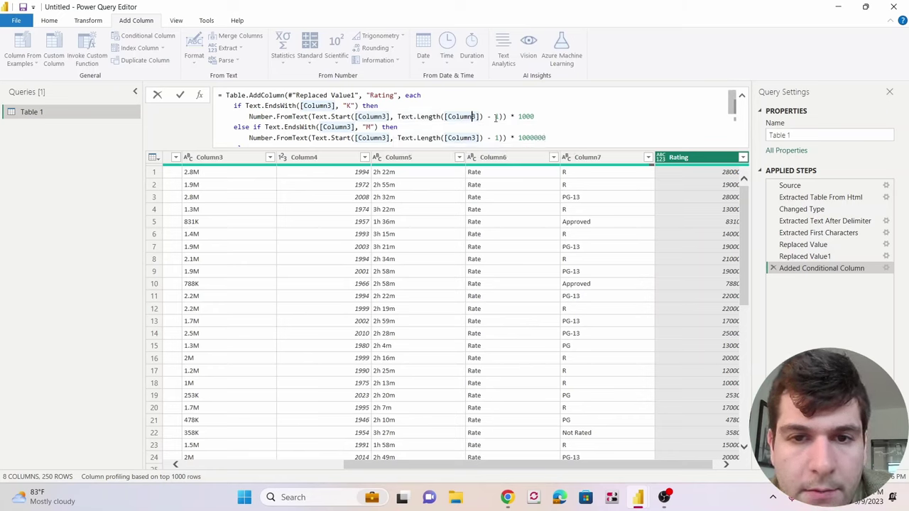
click(446, 116)
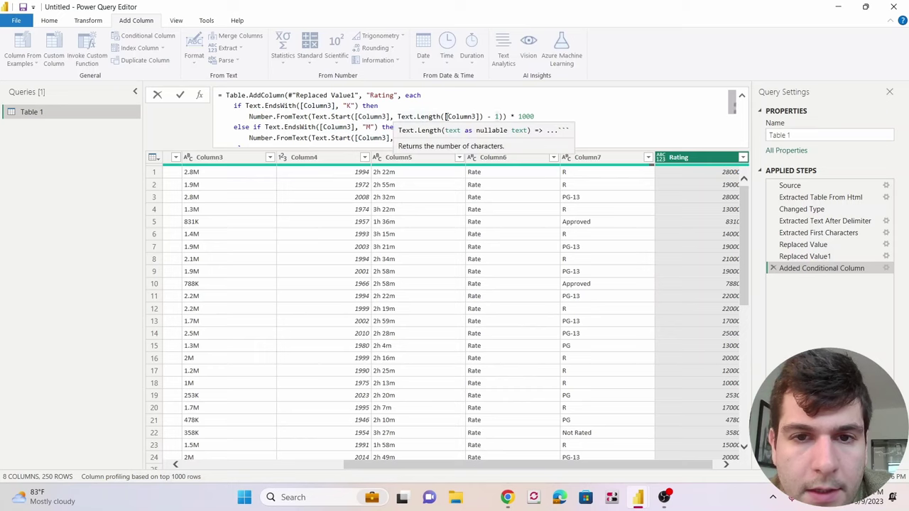
click(496, 116)
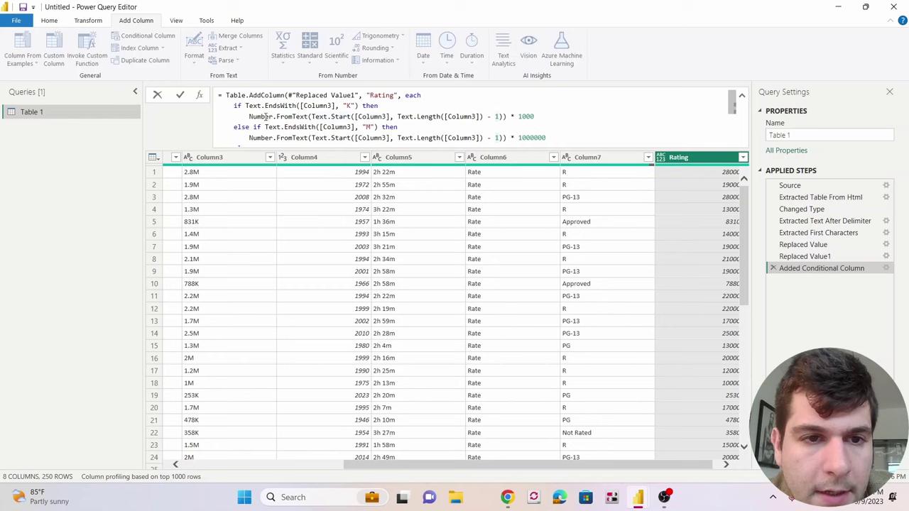
click(496, 116)
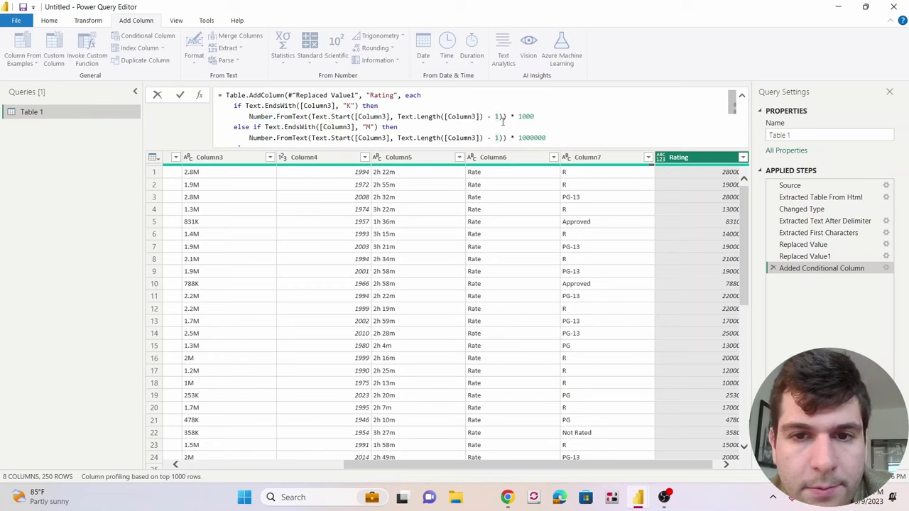
drag(507, 117, 550, 115)
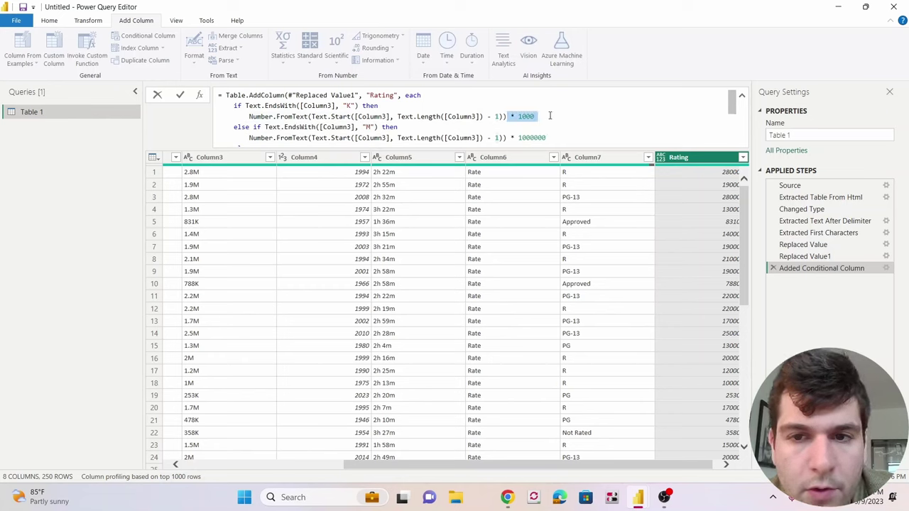
click(547, 118)
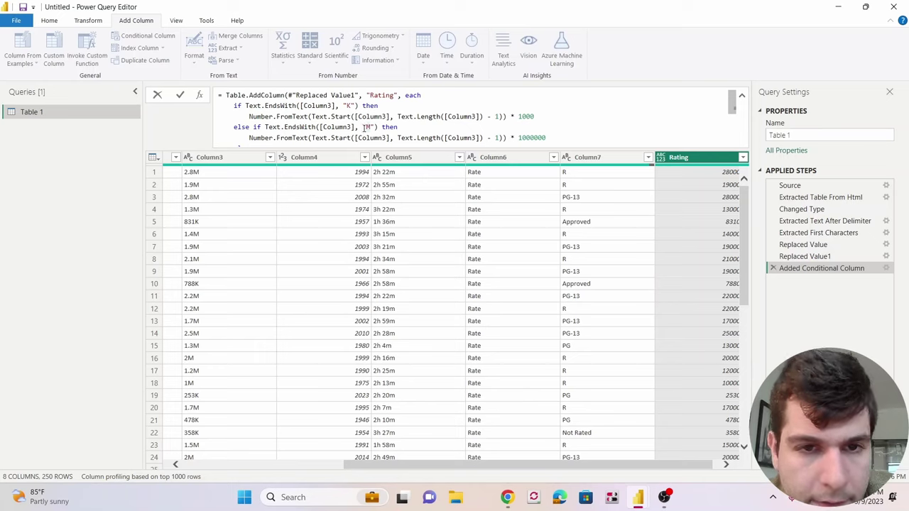
Review the M branch's 1000000 multiplier and the plain Number.FromText else branch
scroll(365, 119, down, 1)
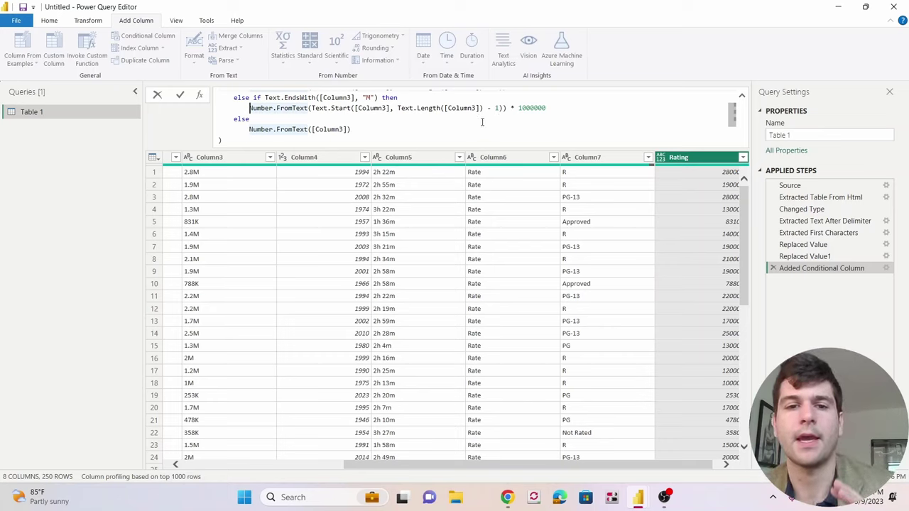
click(518, 109)
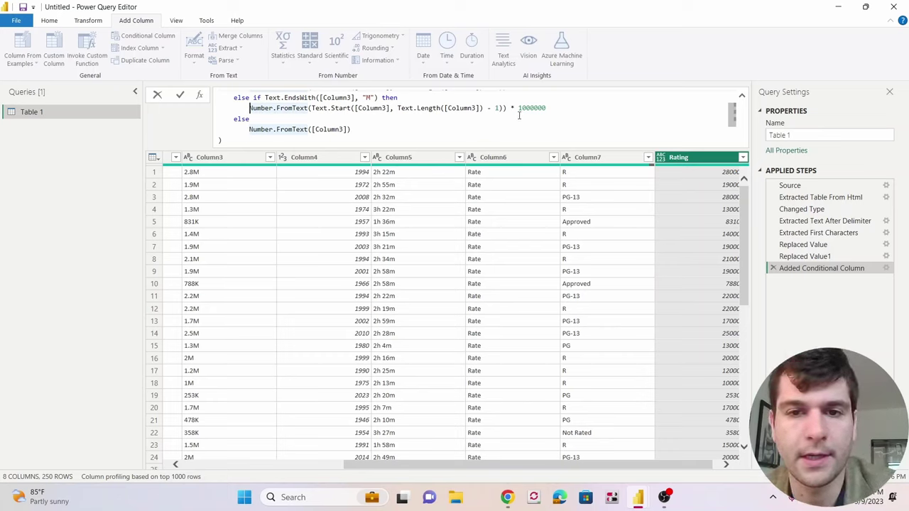
drag(520, 110, 559, 110)
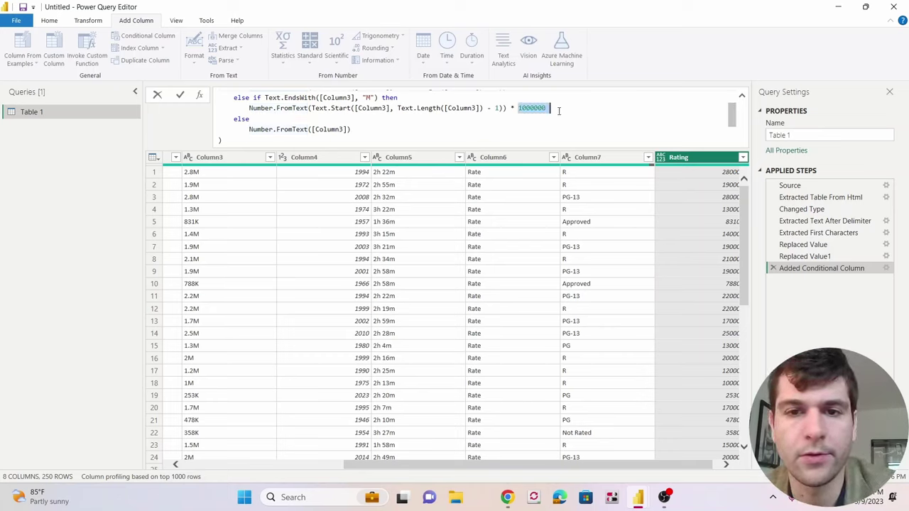
click(392, 131)
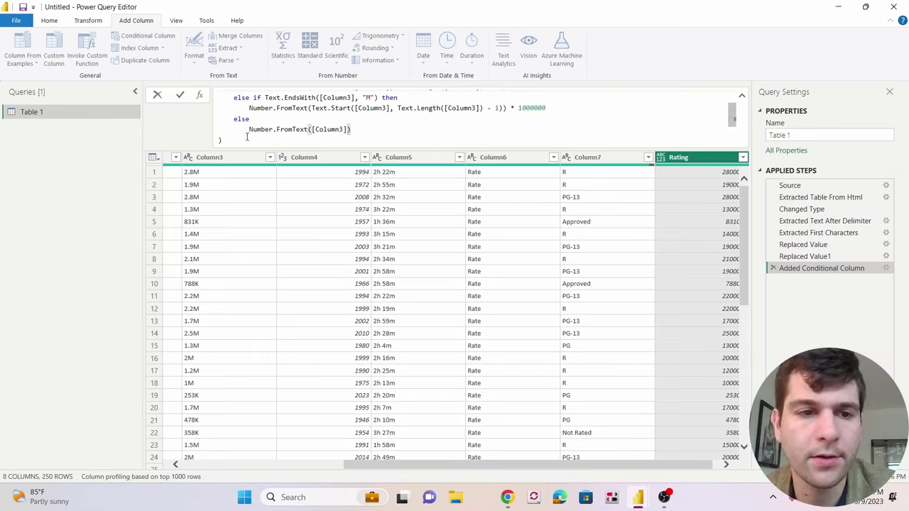
mouse_move(258, 133)
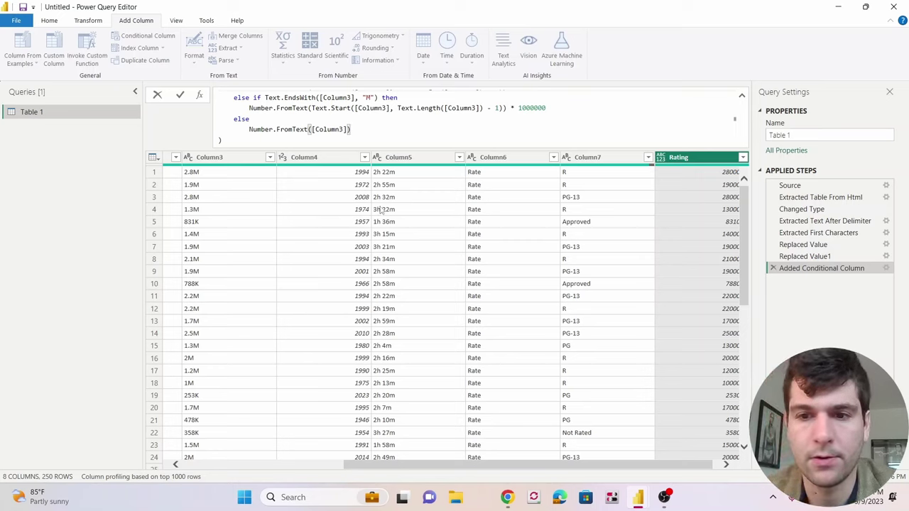
Commit the Rating formula and check values such as 2800000, 1900000 and row 19's 253000
key(Return)
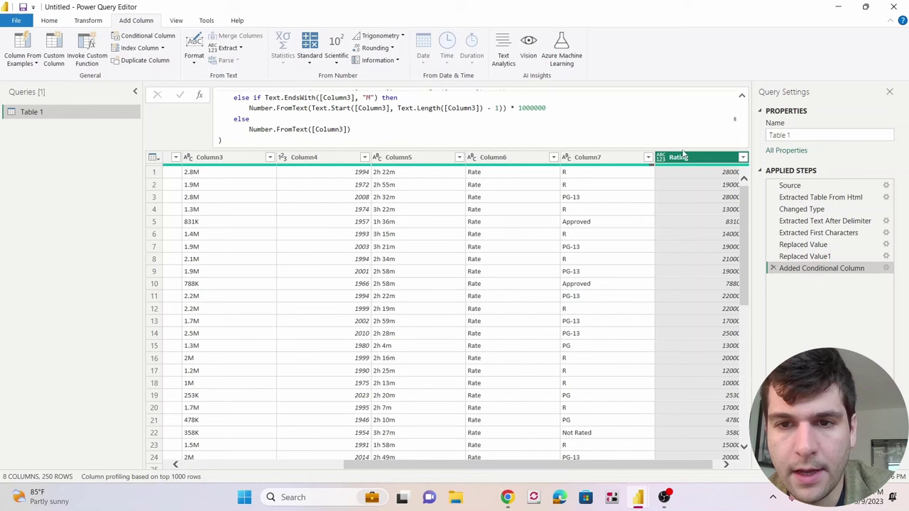
click(742, 95)
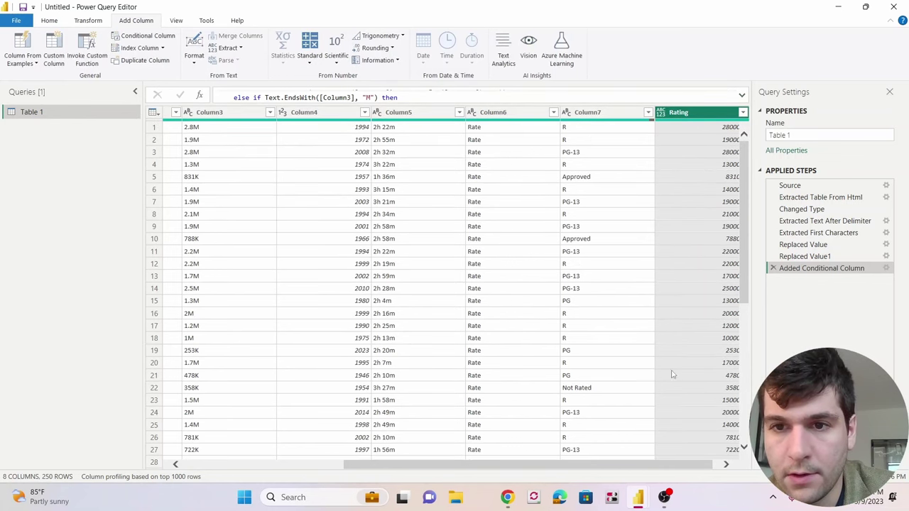
click(715, 131)
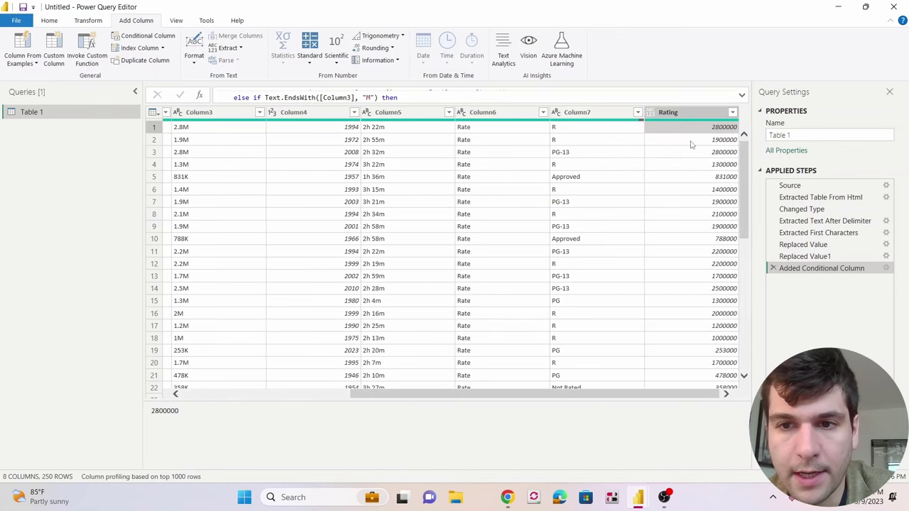
click(712, 141)
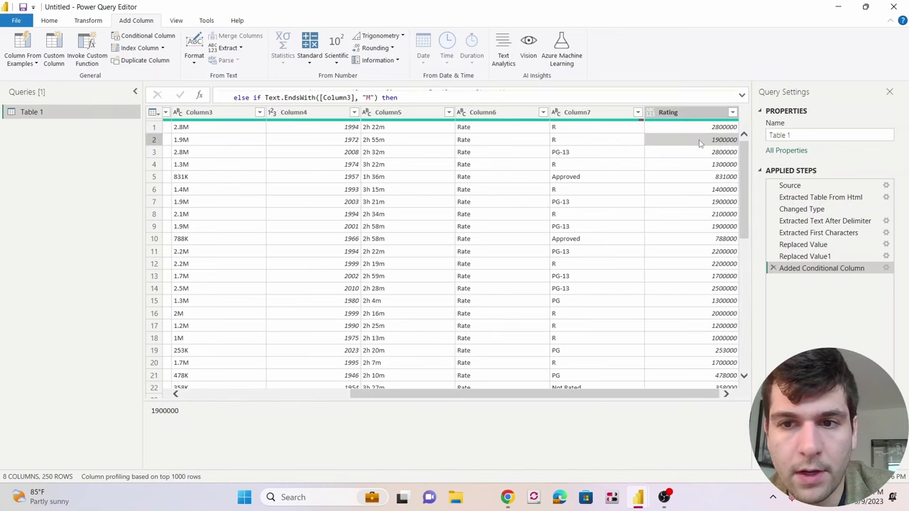
click(713, 154)
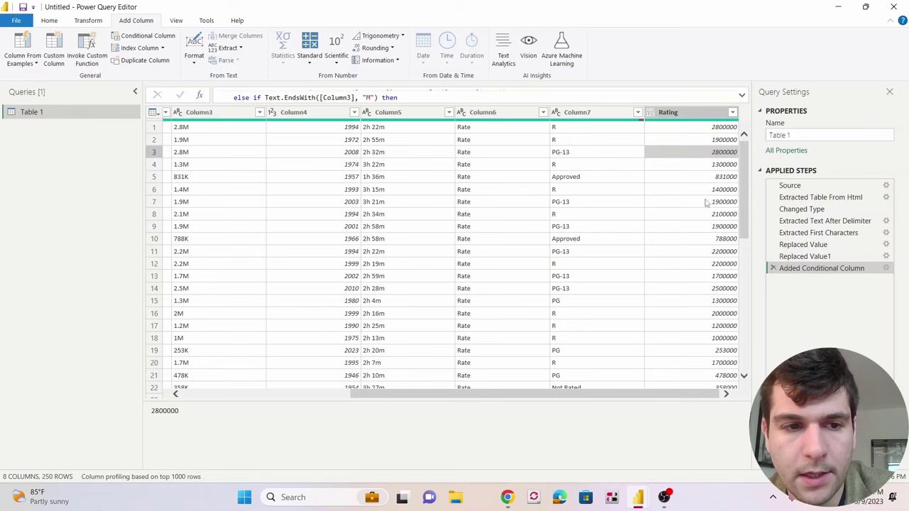
scroll(334, 347, down, 3)
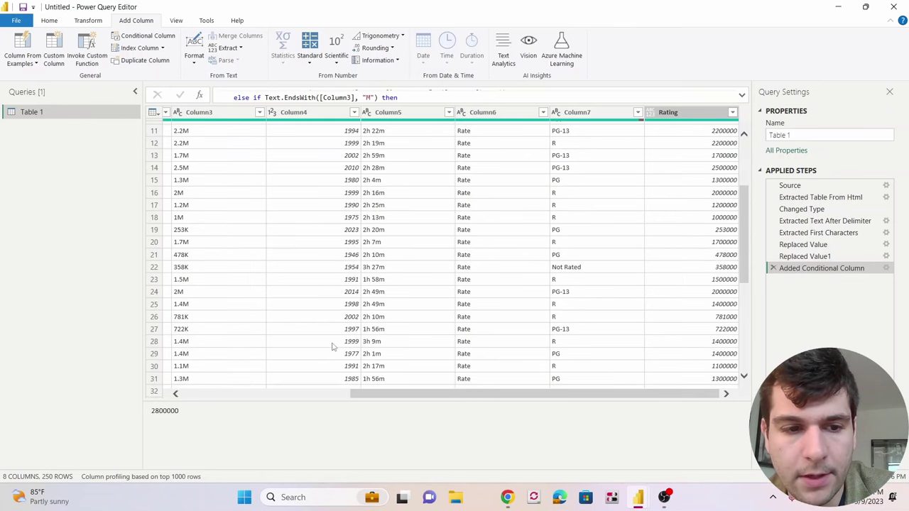
click(207, 235)
click(720, 235)
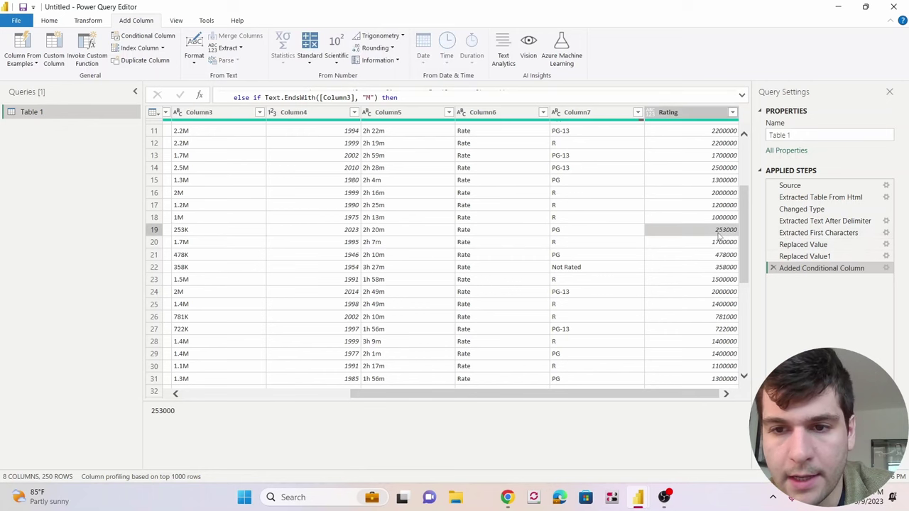
scroll(715, 257, up, 3)
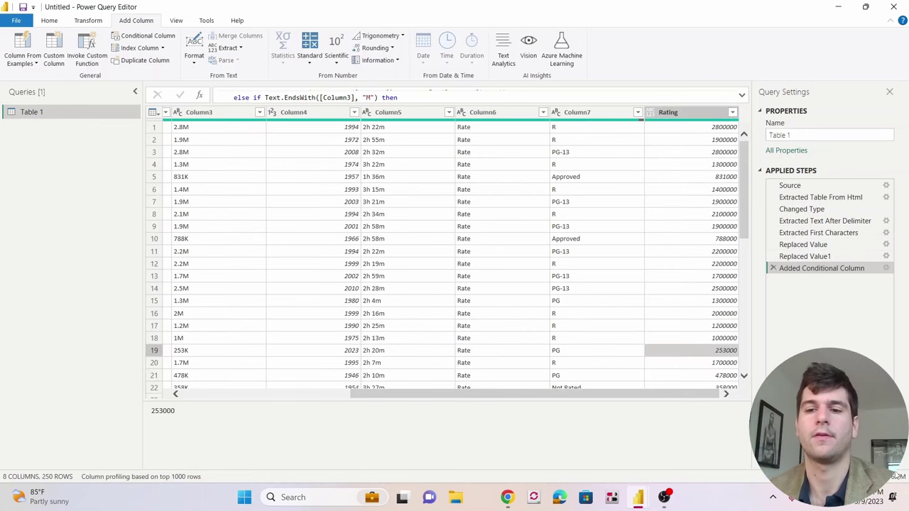
scroll(533, 402, left, 3)
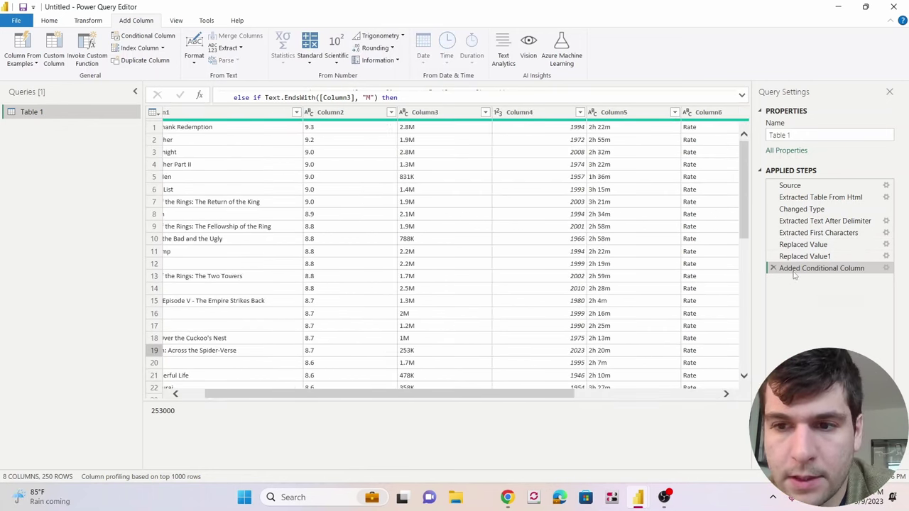
Remove Column3 of abbreviated vote counts from the table
click(455, 114)
right_click(455, 114)
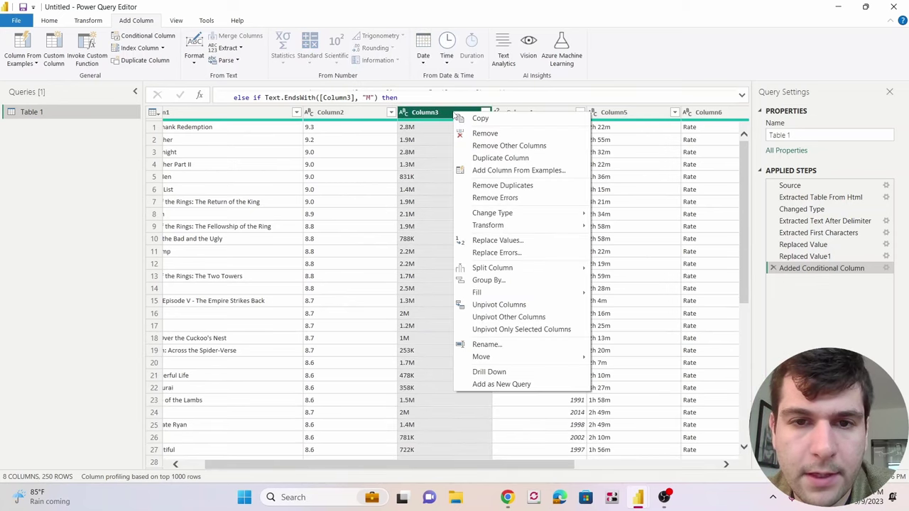
click(485, 134)
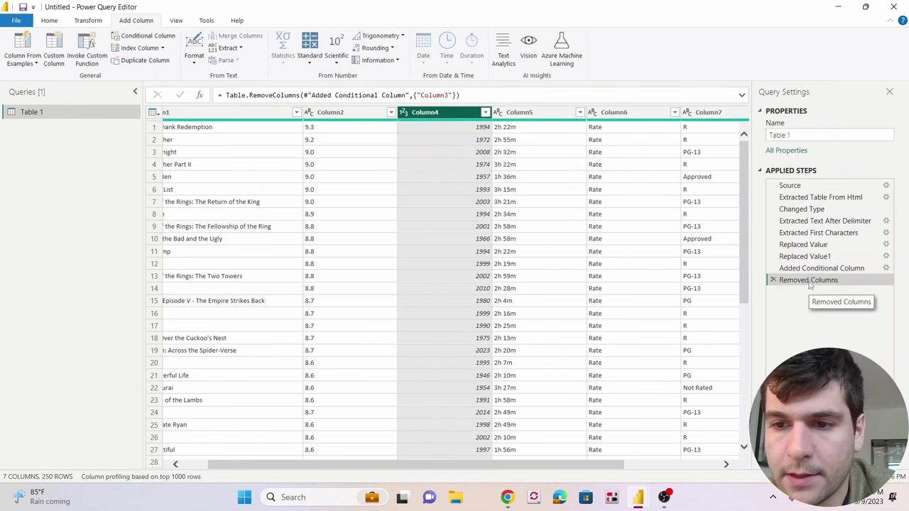
Inspect Column6's Rate text, compare with the IMDb Top 250 page in Chrome, and return
click(645, 129)
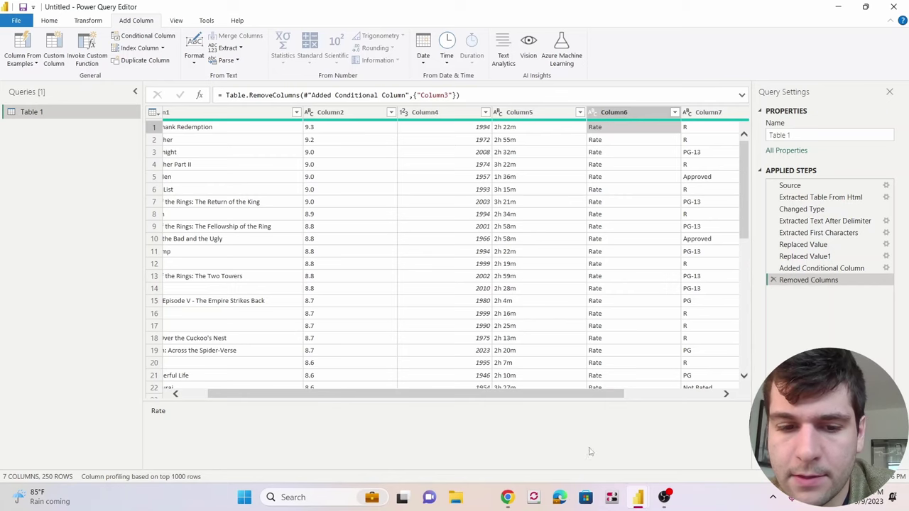
key(alt+Tab)
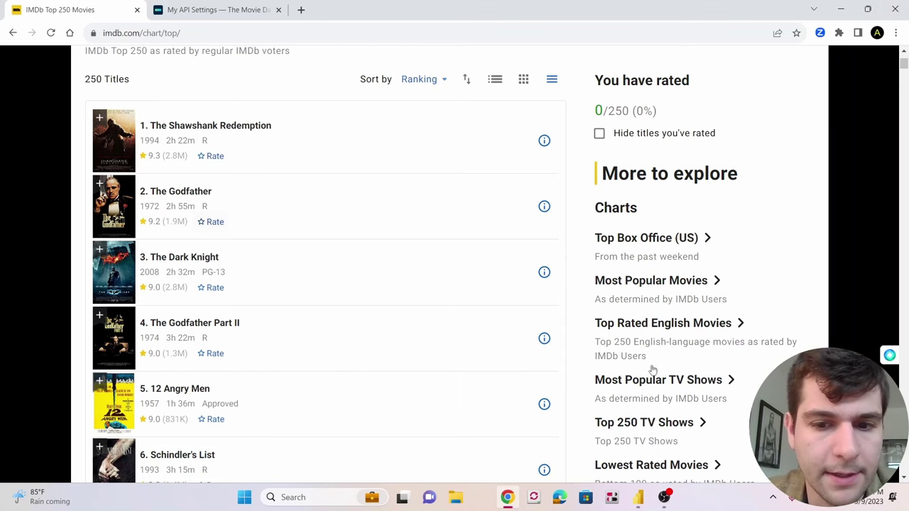
mouse_move(640, 497)
click(672, 455)
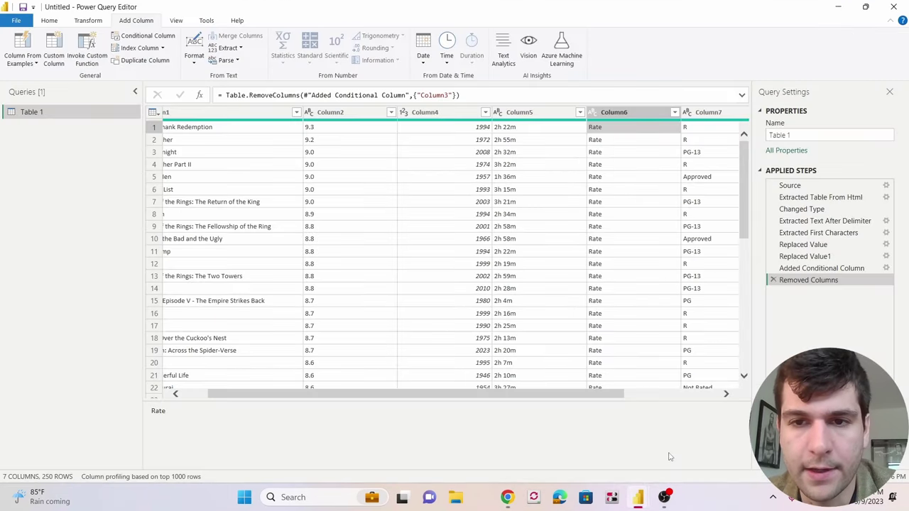
Remove Column6, which only repeats the word Rate, leaving six columns
click(625, 112)
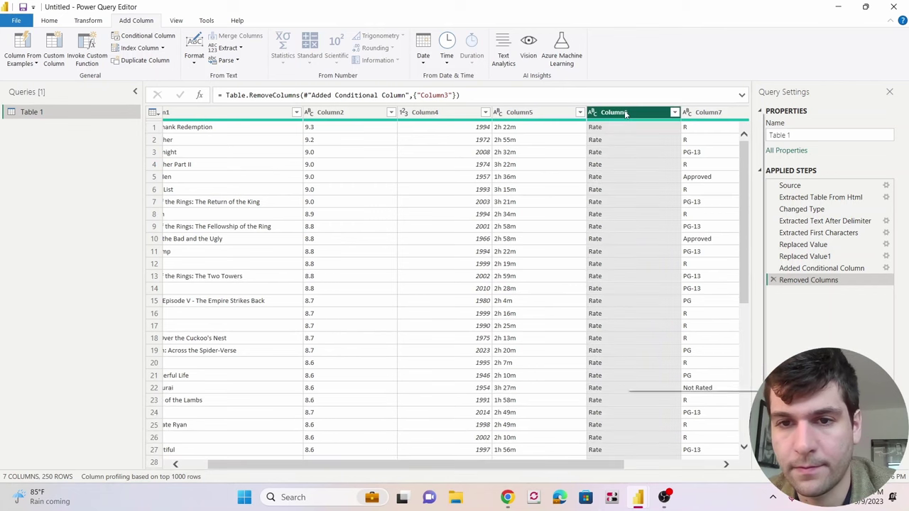
right_click(625, 113)
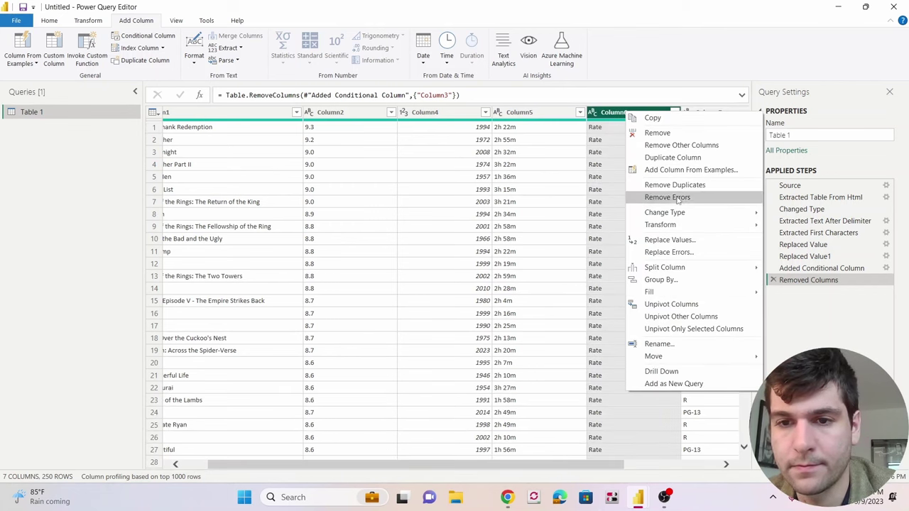
click(672, 136)
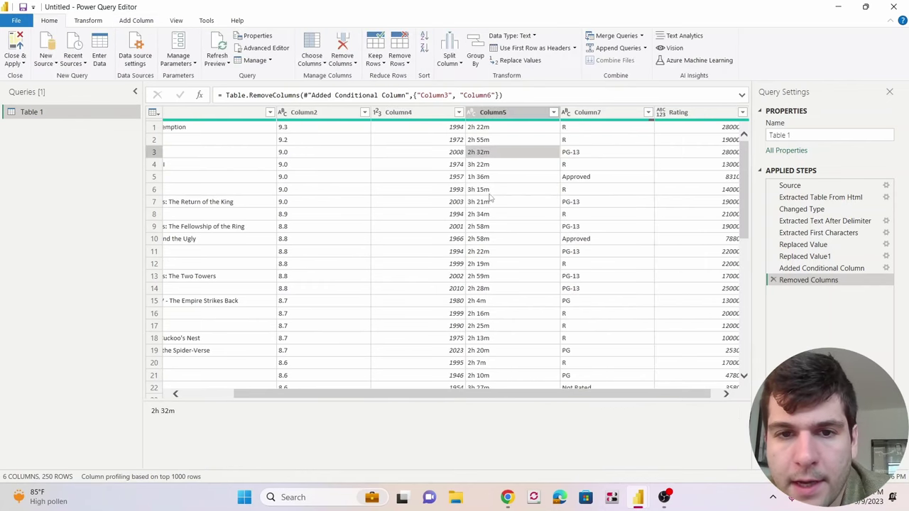
click(517, 130)
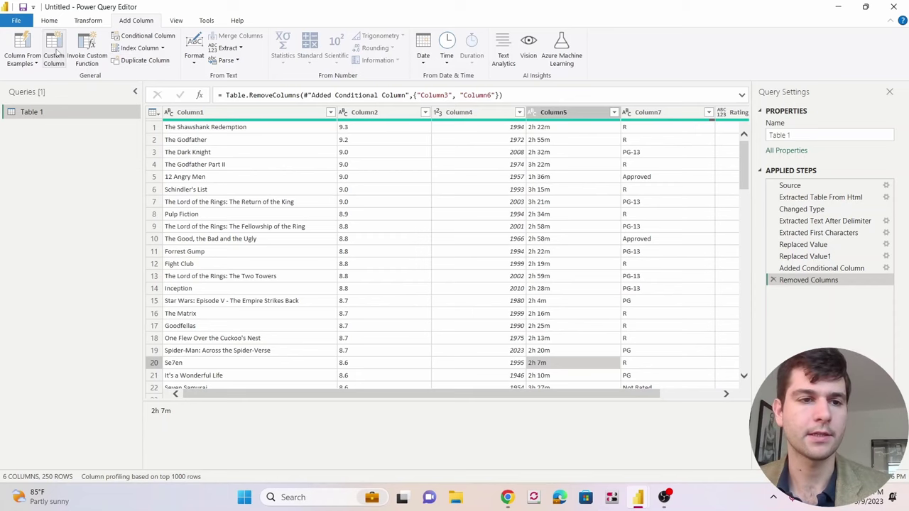
Create a custom column named Minutes and paste the formula parsing Column5 hours and minutes
click(54, 54)
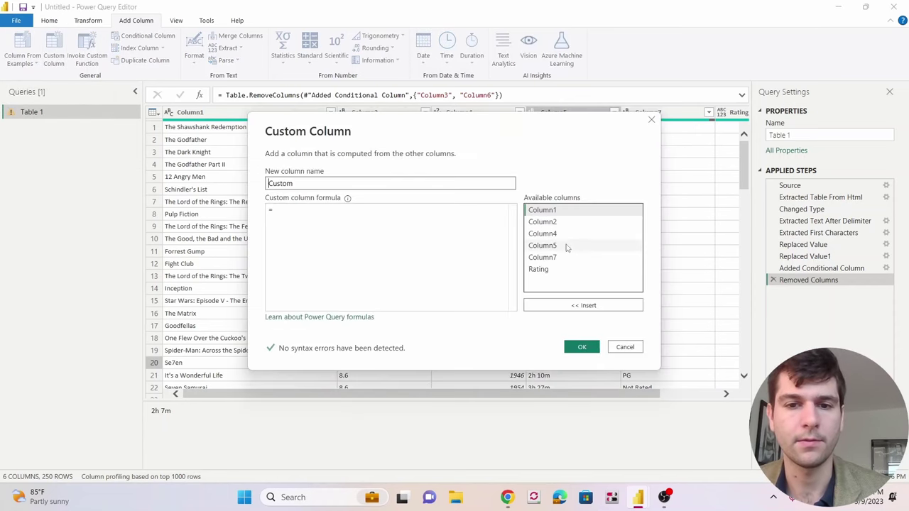
drag(312, 184, 259, 182)
text(Min)
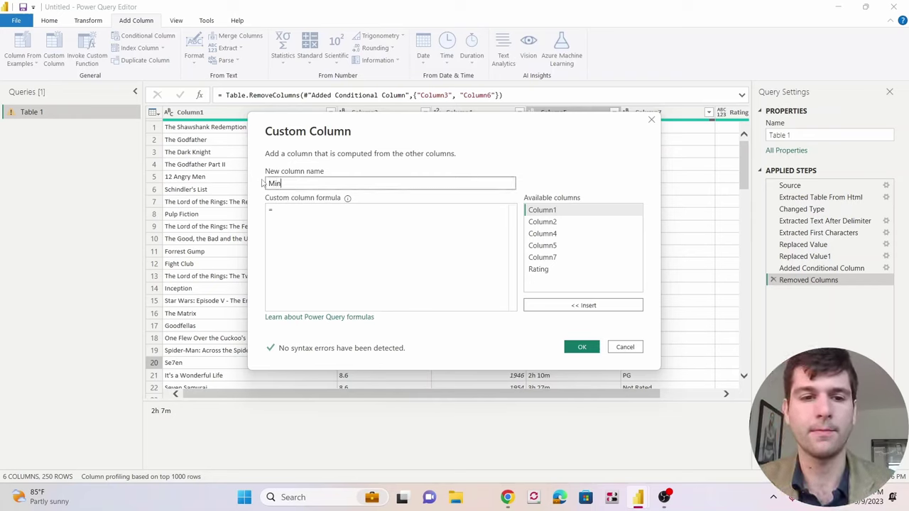
text(utes)
click(338, 214)
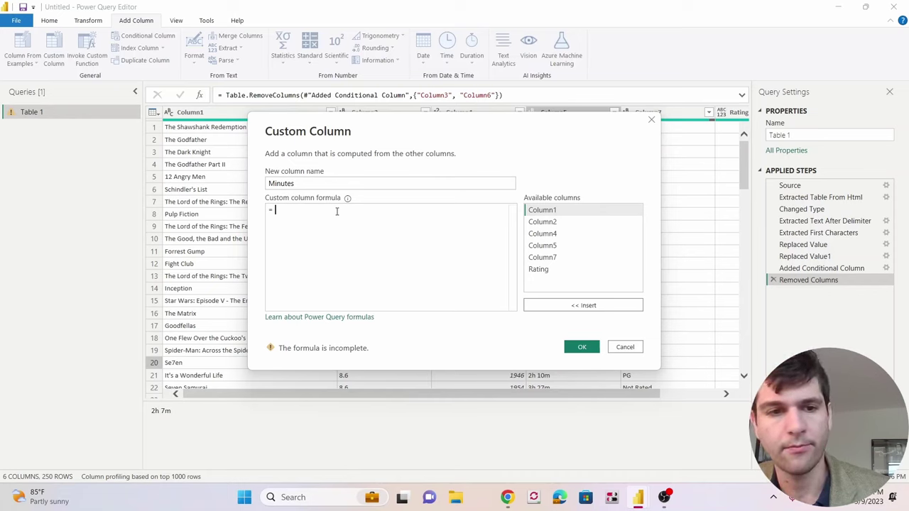
key(ctrl+v)
scroll(356, 263, up, 5)
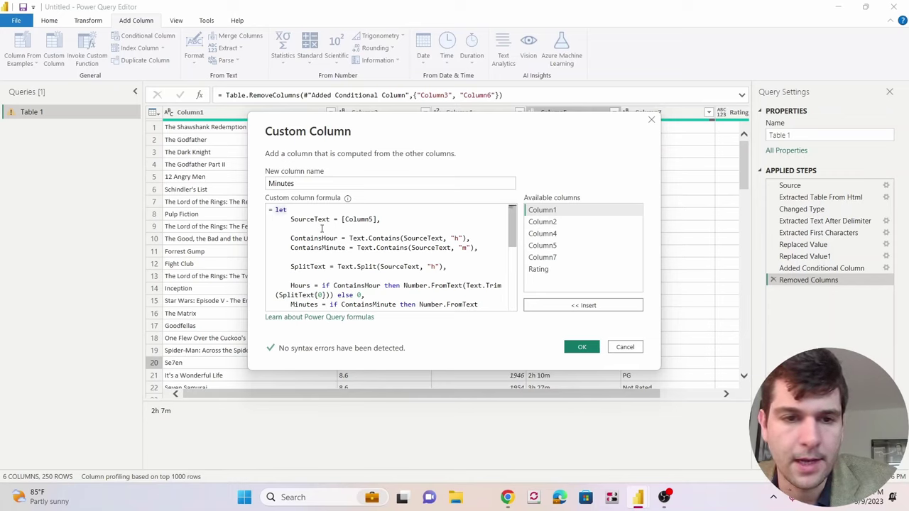
click(320, 222)
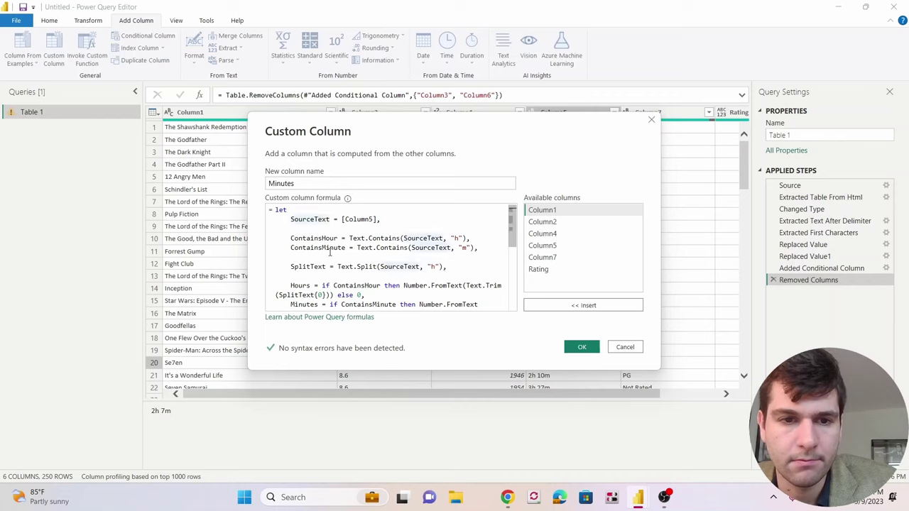
click(363, 220)
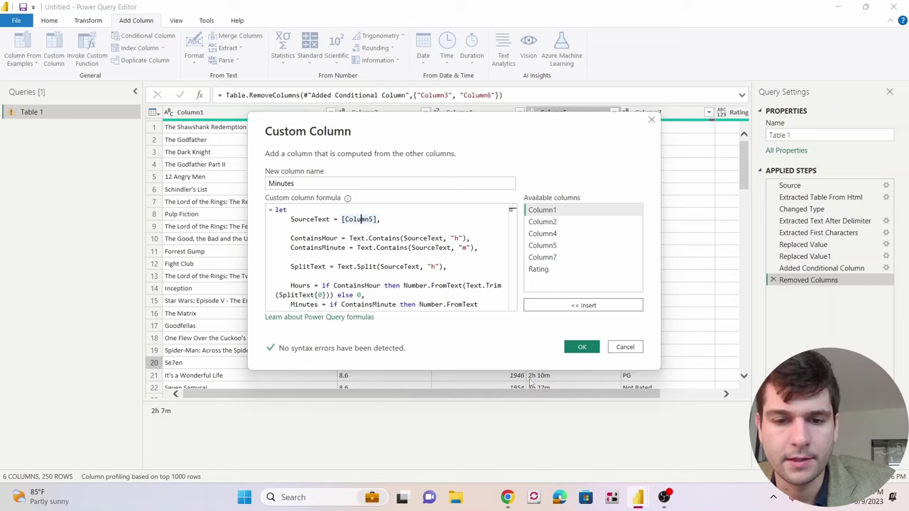
click(332, 239)
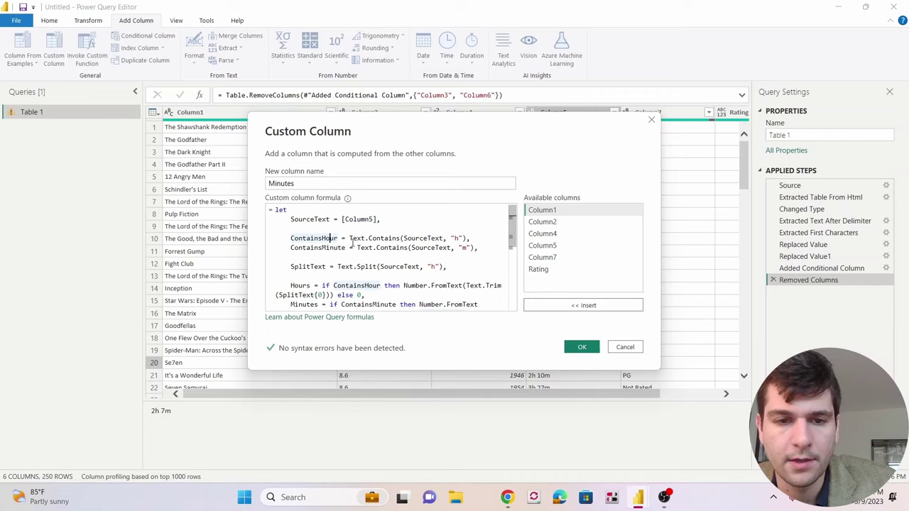
click(459, 239)
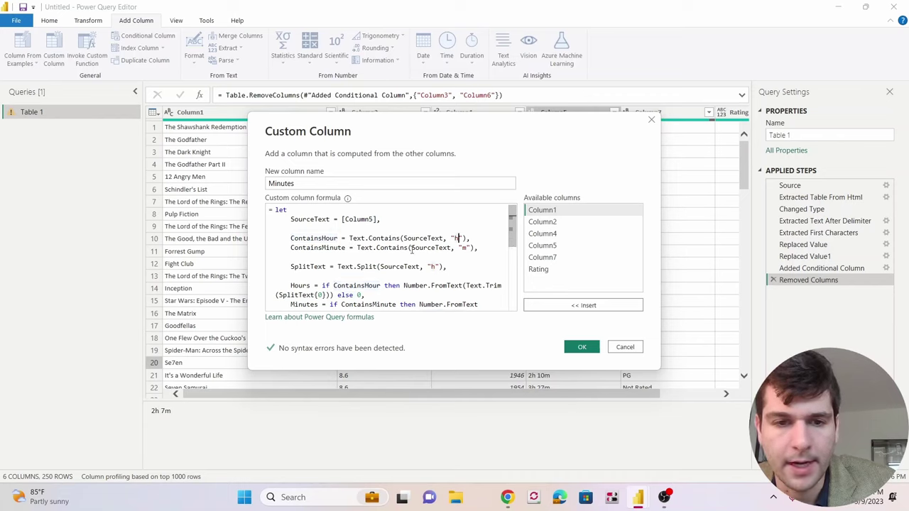
click(314, 249)
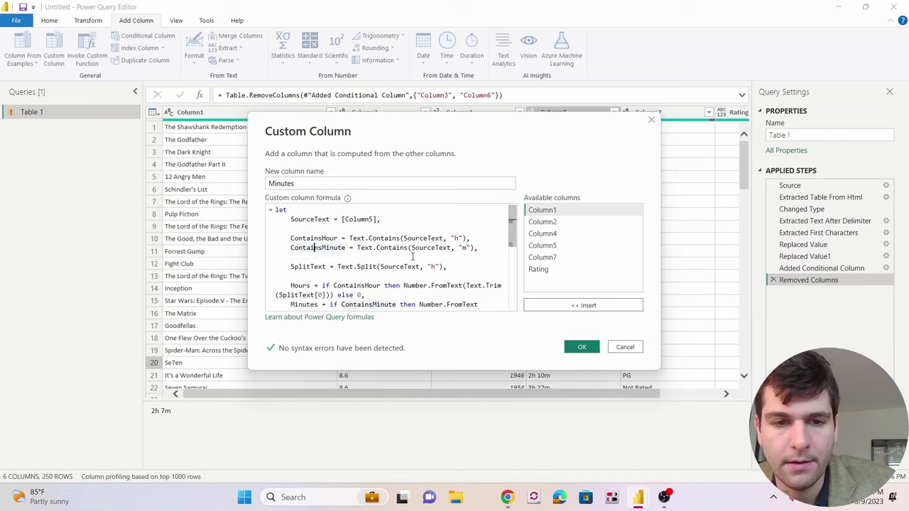
click(466, 250)
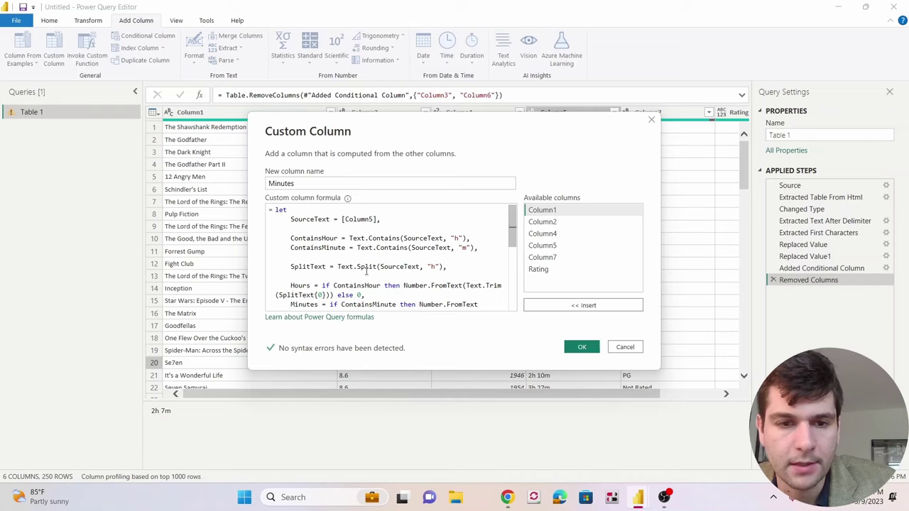
click(366, 267)
click(431, 268)
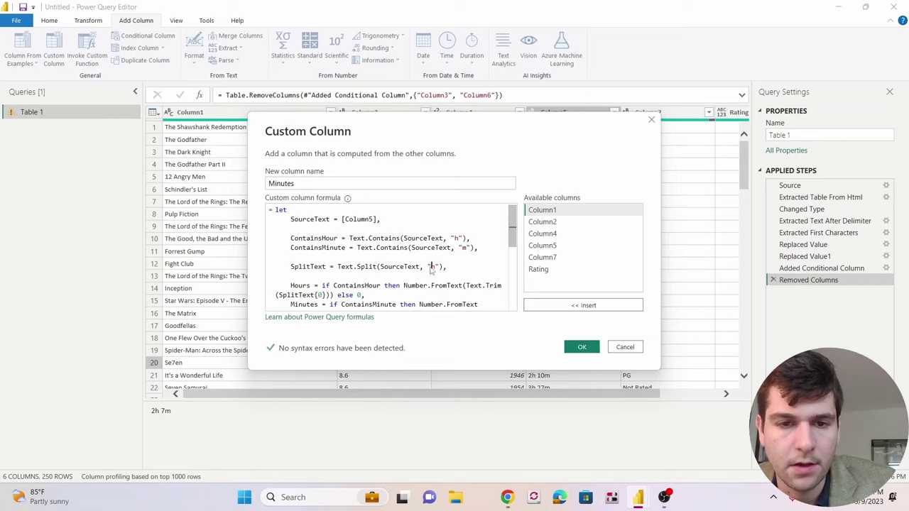
scroll(335, 244, down, 2)
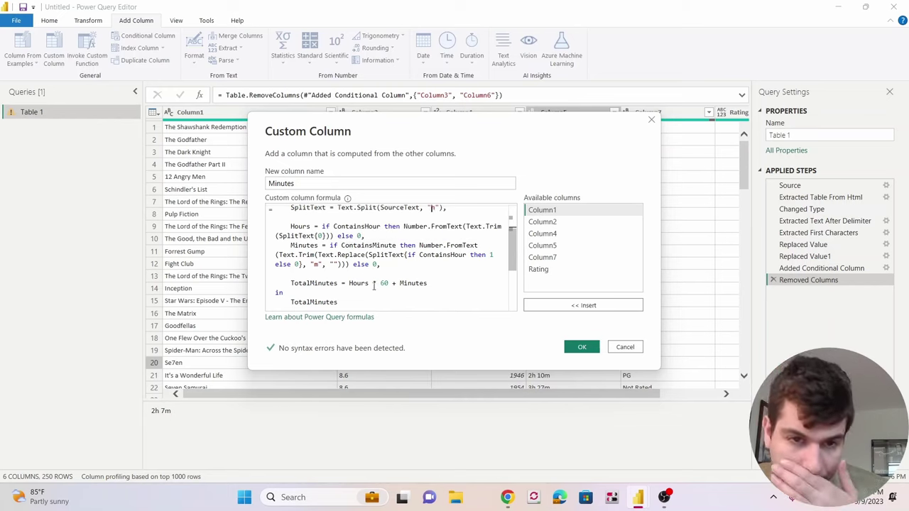
click(292, 226)
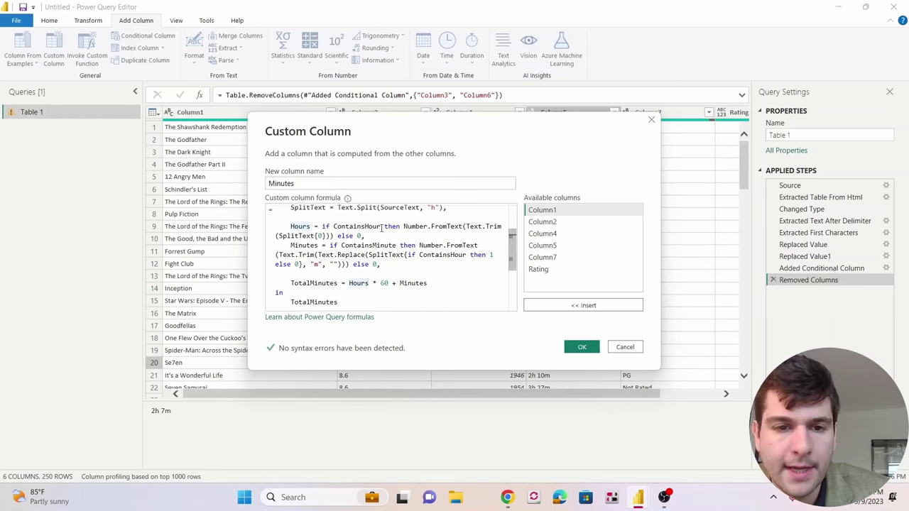
scroll(406, 227, up, 1)
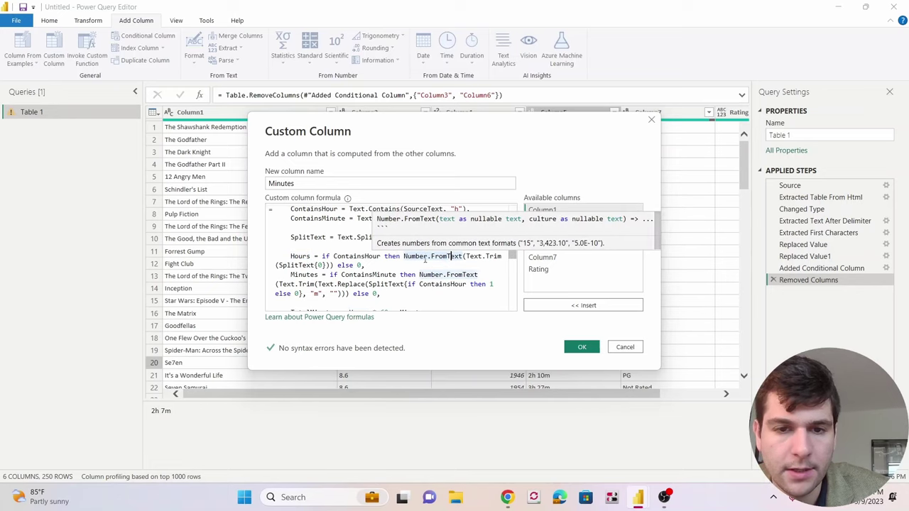
click(469, 256)
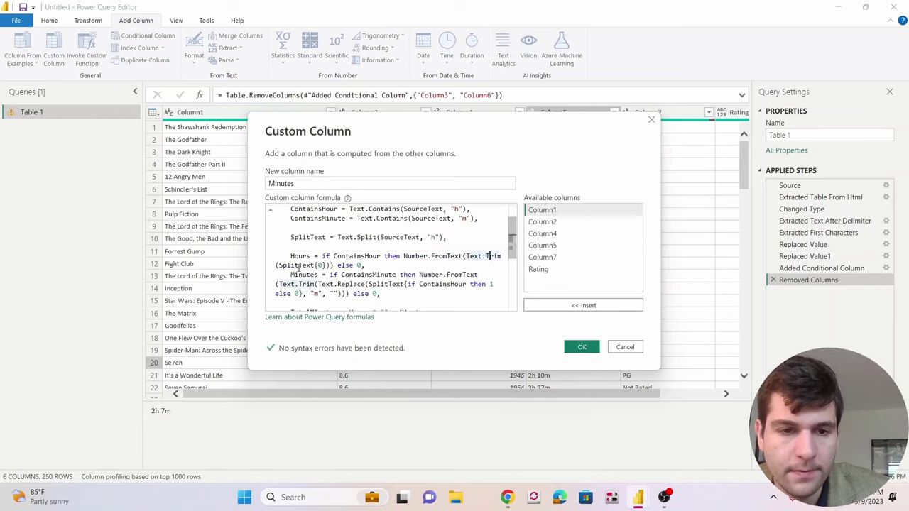
click(300, 266)
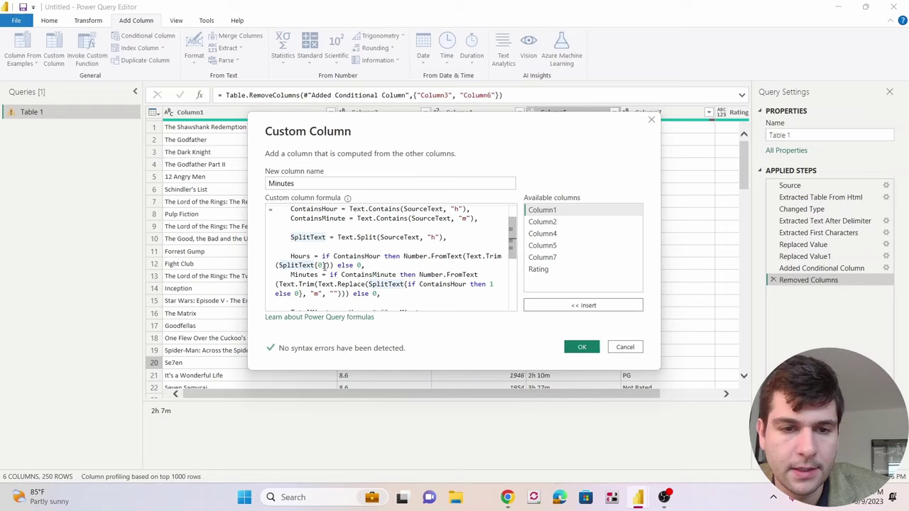
click(325, 265)
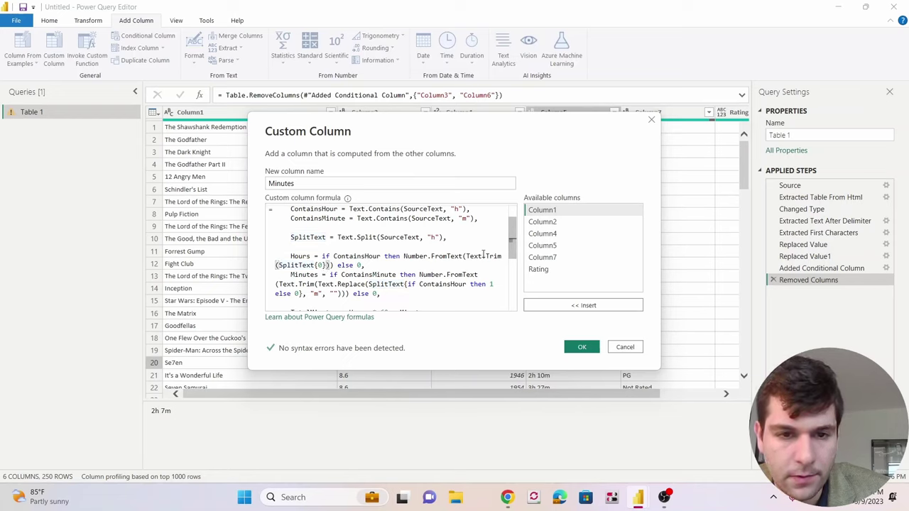
click(368, 239)
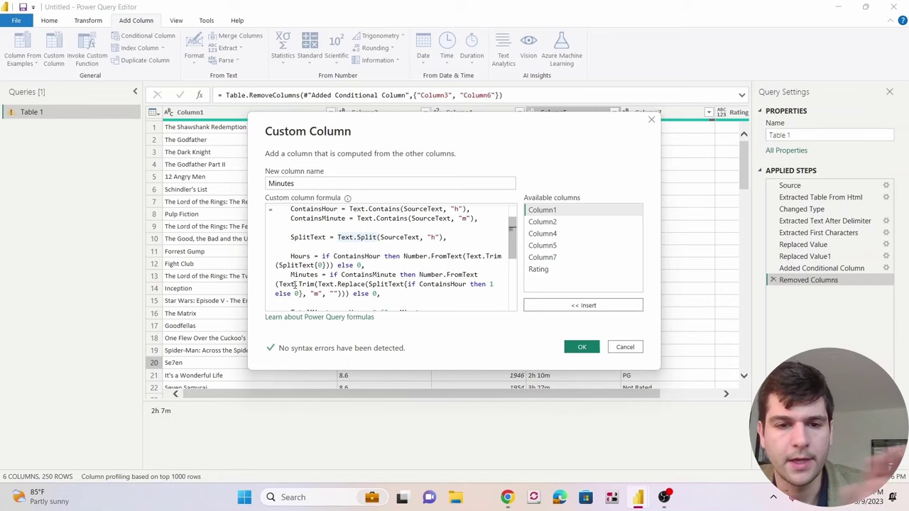
click(321, 264)
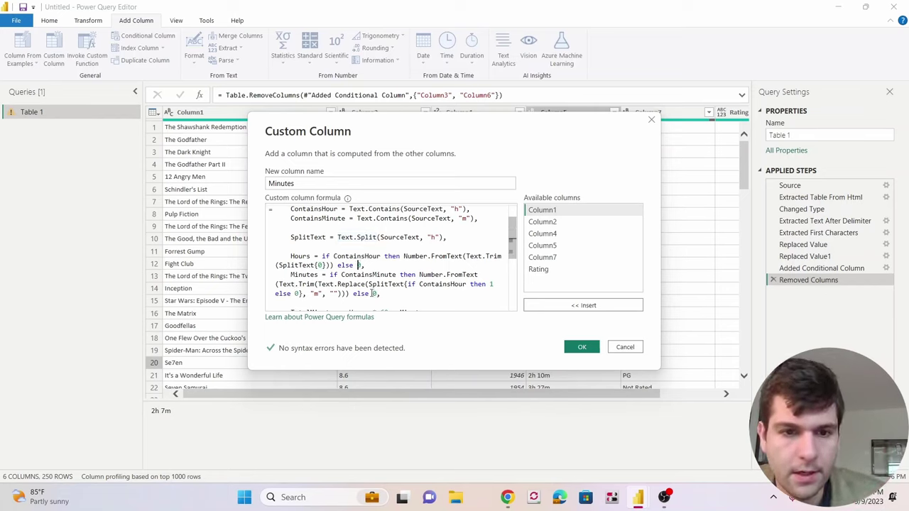
click(359, 264)
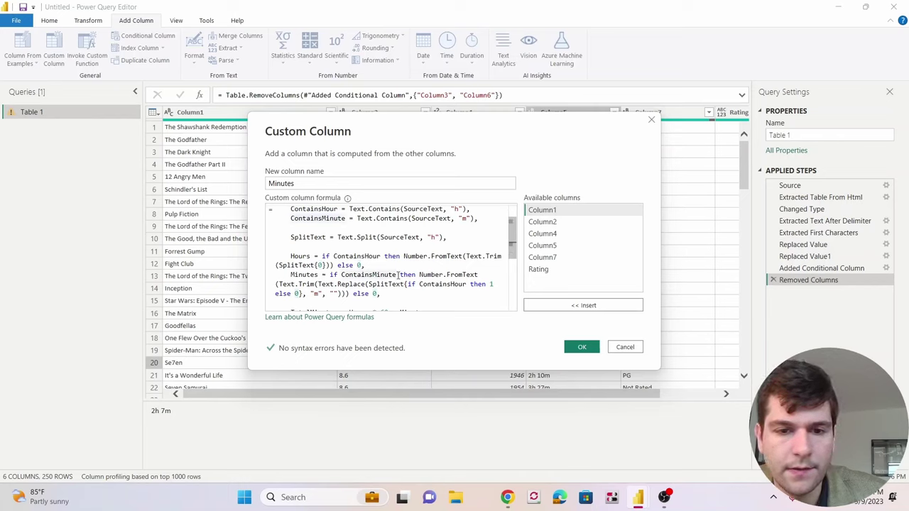
click(481, 277)
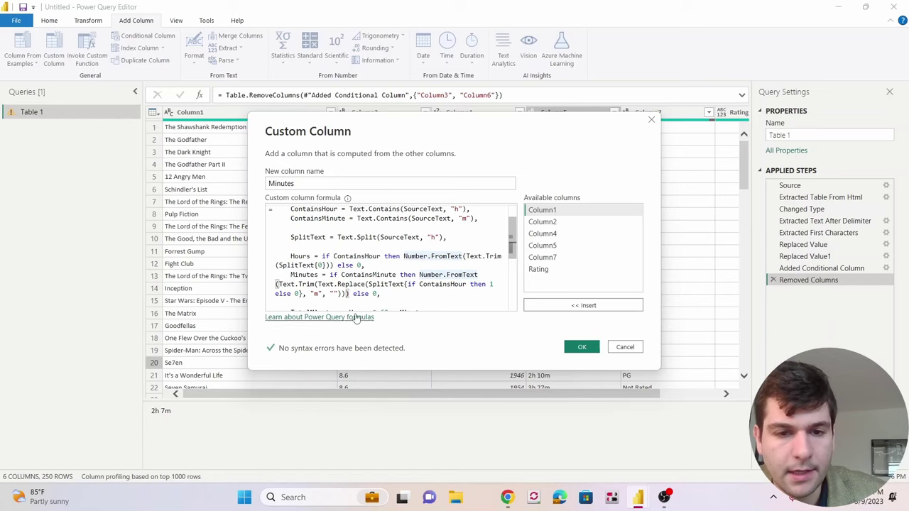
click(286, 284)
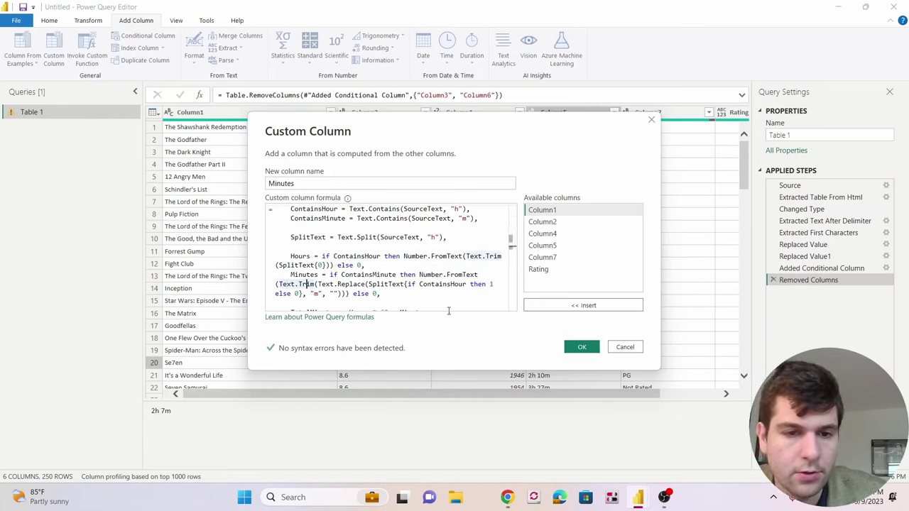
click(354, 284)
click(401, 284)
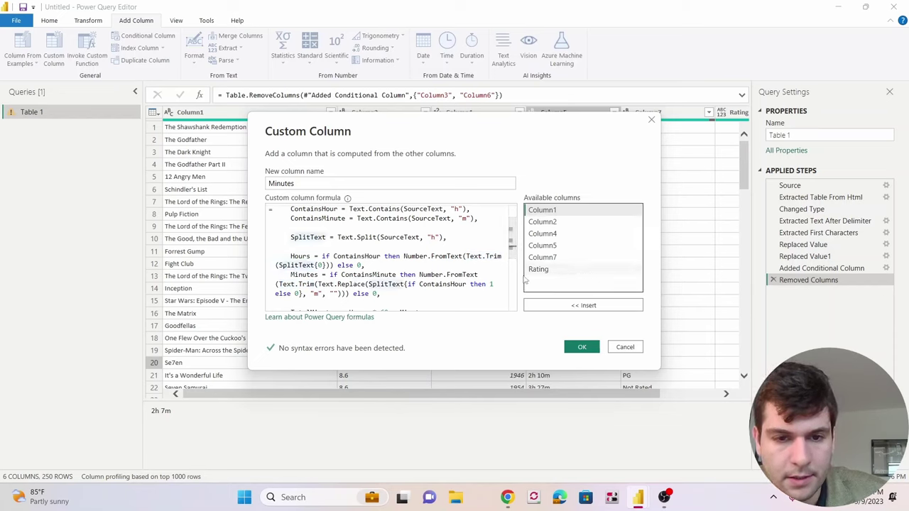
click(451, 284)
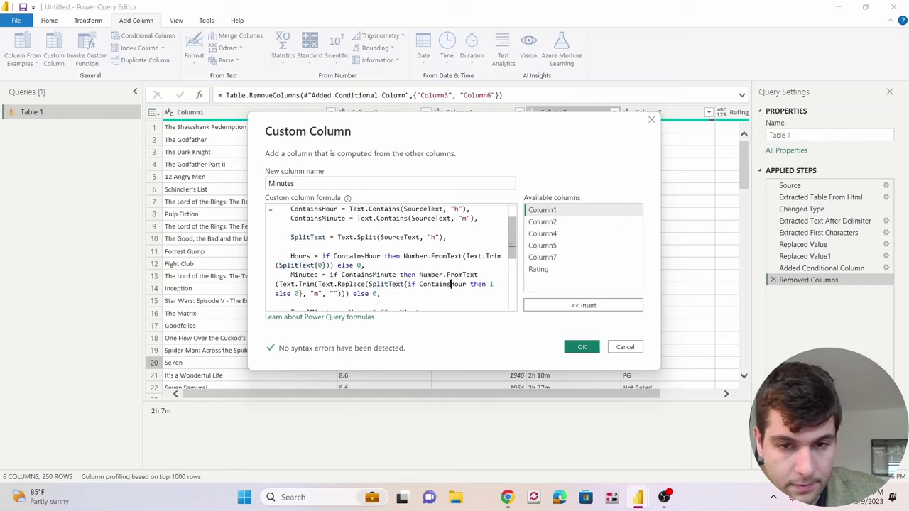
click(492, 284)
text(1)
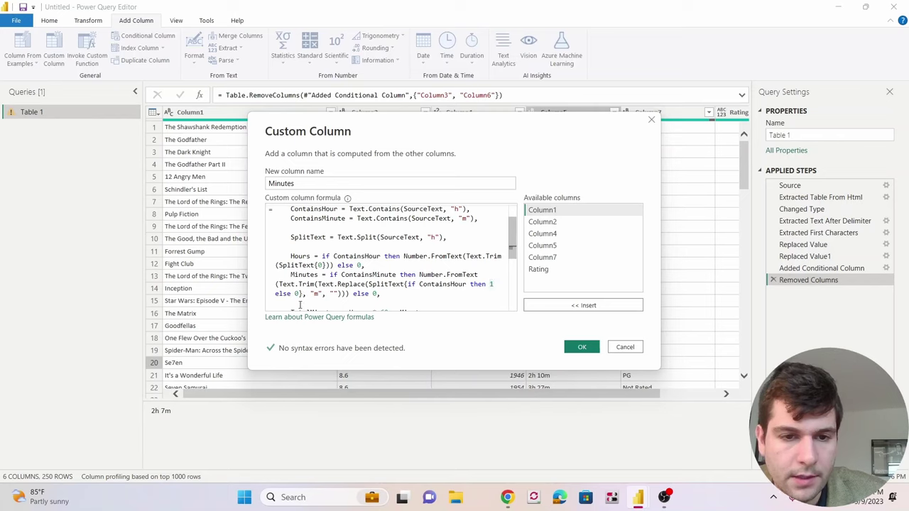
scroll(309, 300, down, 1)
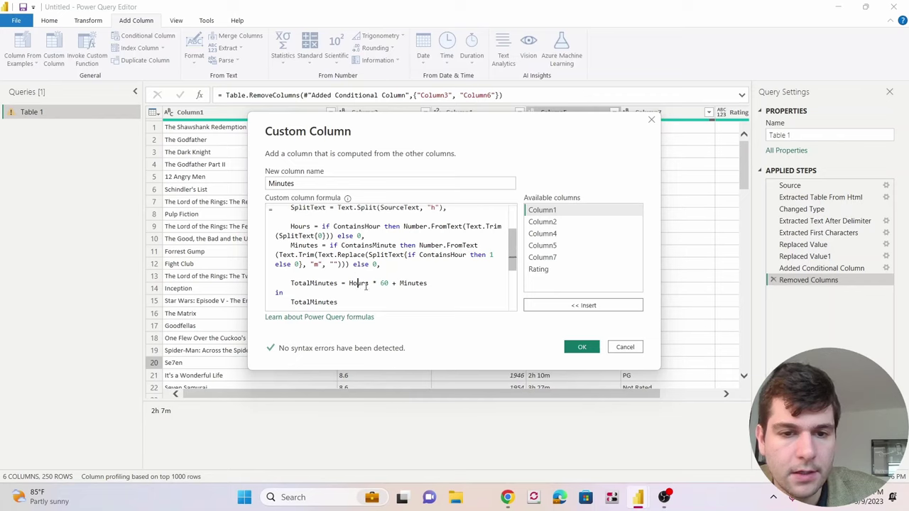
Review the Minutes formula's TotalMinutes calculation and confirm it to add the Minutes column
click(388, 283)
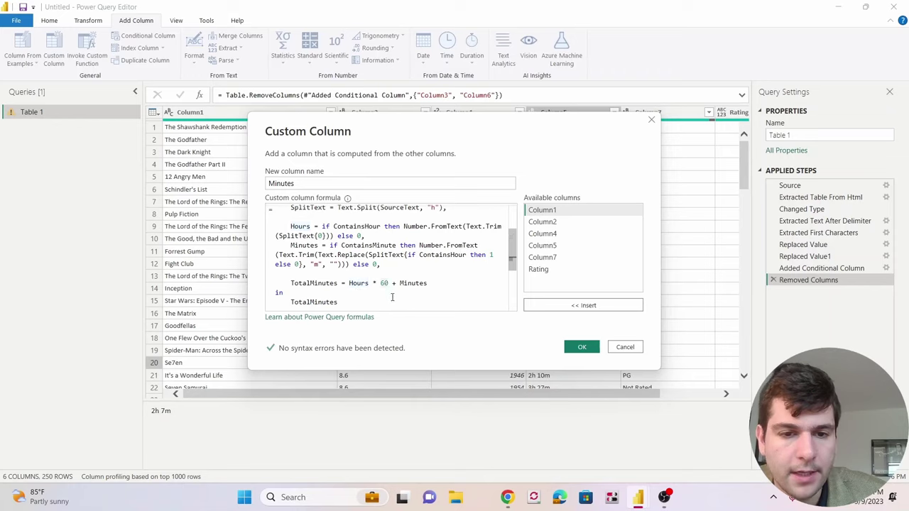
scroll(398, 277, down, 2)
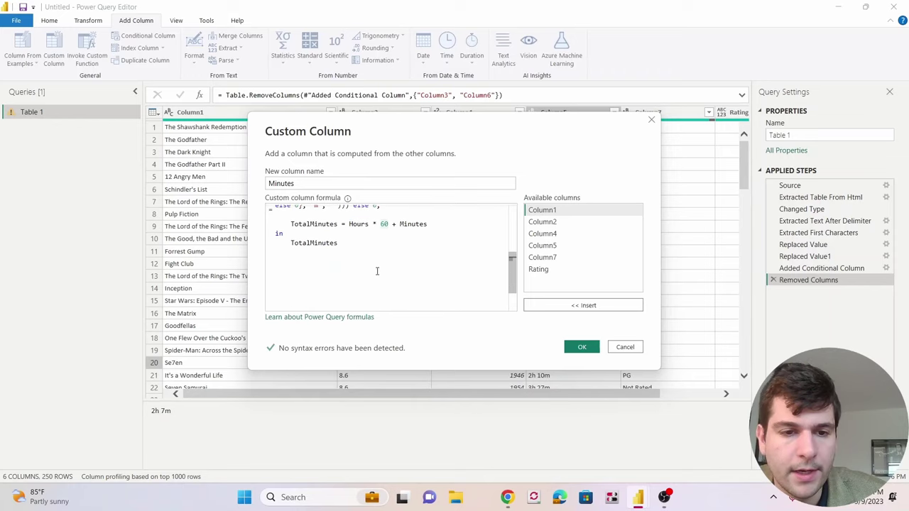
scroll(376, 270, up, 1)
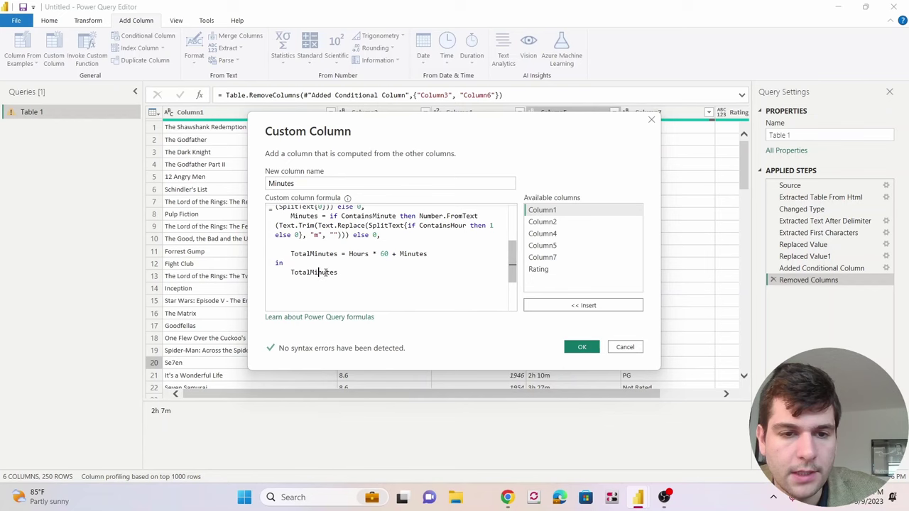
click(323, 273)
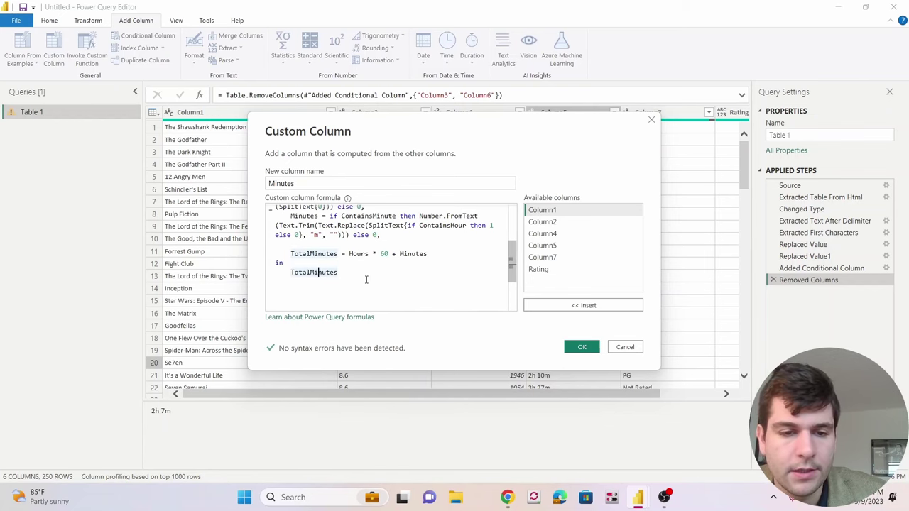
scroll(367, 279, up, 5)
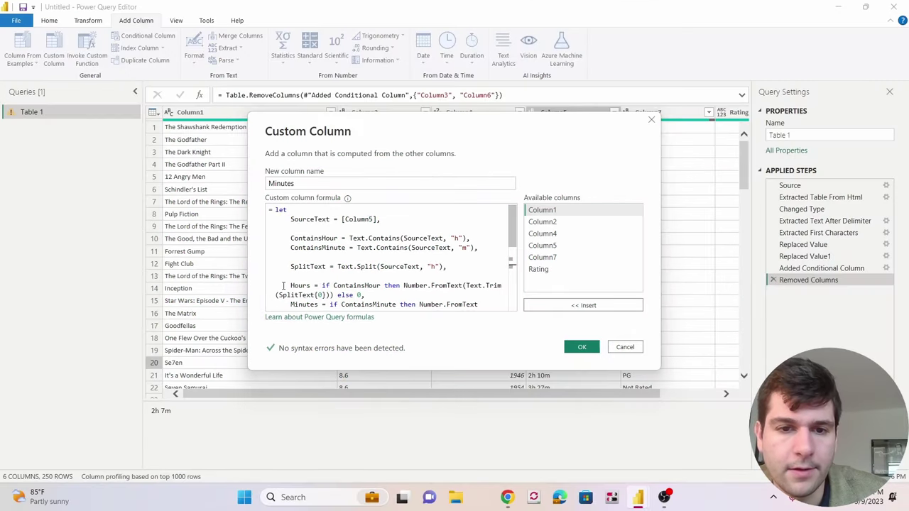
scroll(384, 254, down, 1)
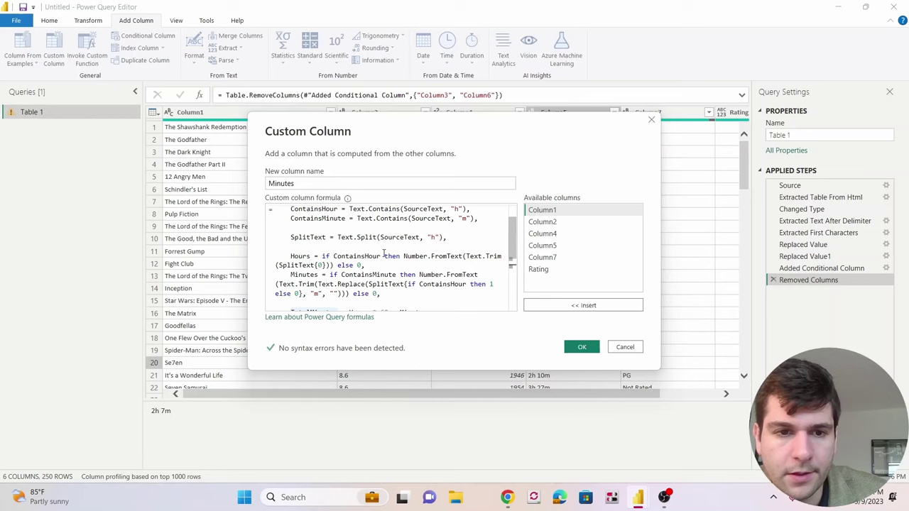
scroll(384, 254, up, 1)
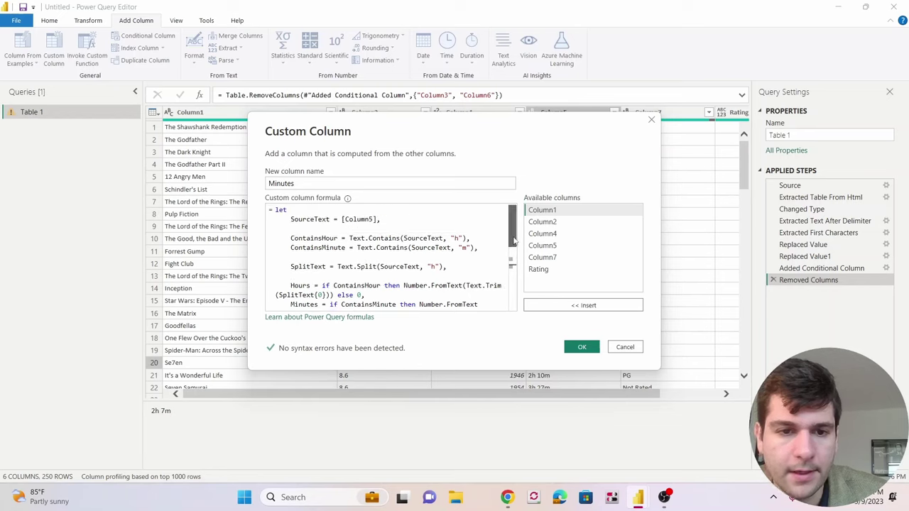
drag(514, 242, 514, 243)
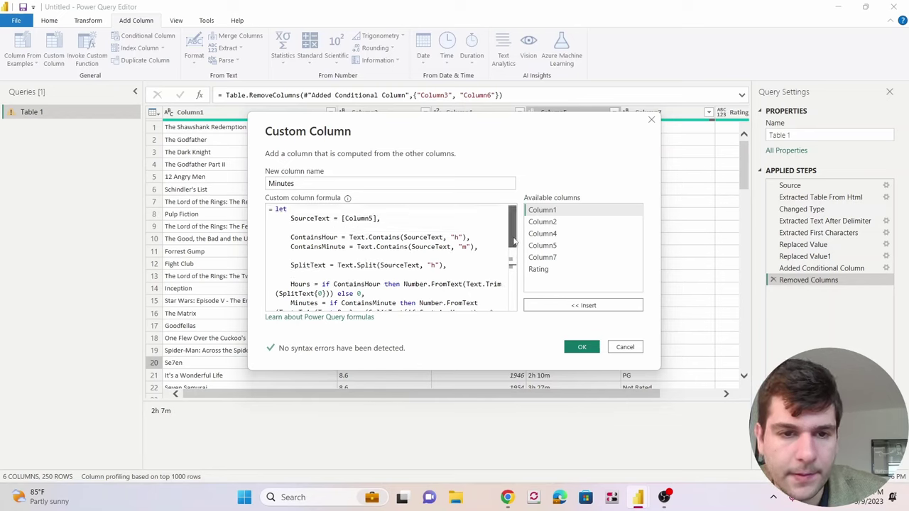
mouse_move(514, 241)
mouse_down()
mouse_move(514, 271)
mouse_move(516, 231)
mouse_up()
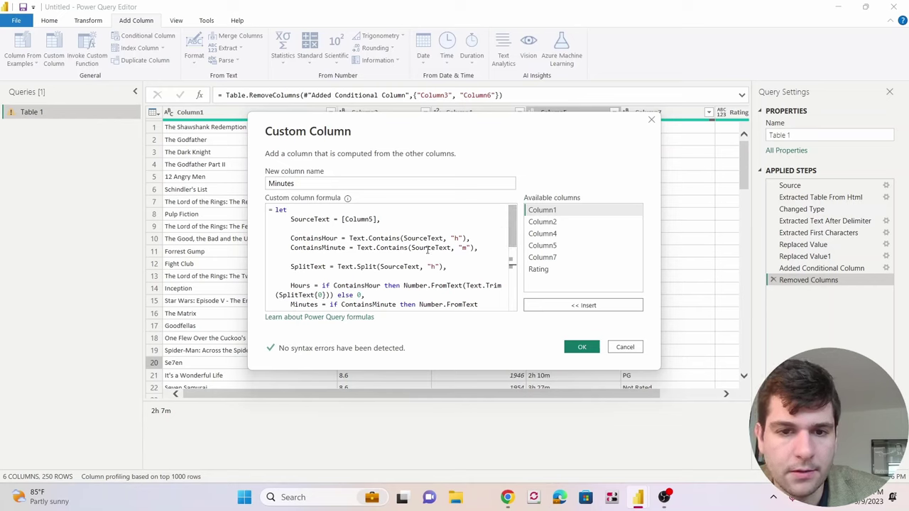
scroll(428, 250, down, 4)
scroll(430, 253, up, 4)
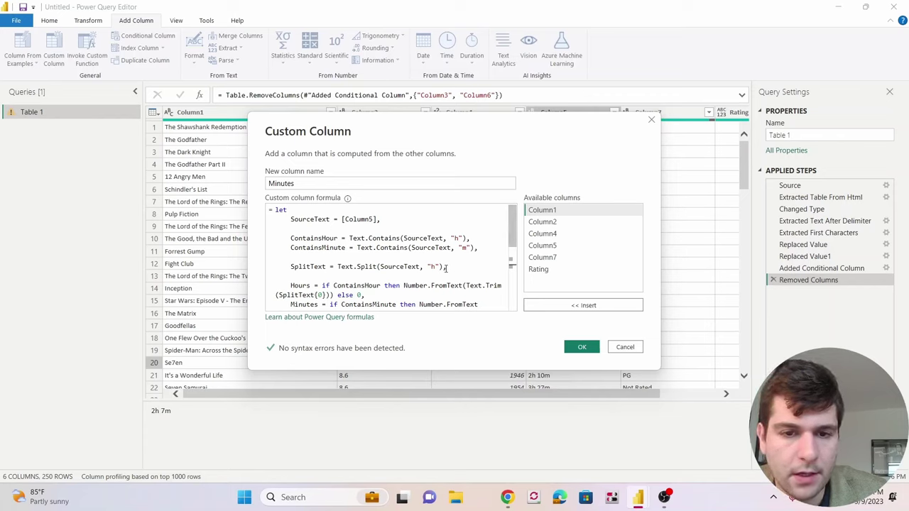
scroll(488, 291, down, 2)
scroll(427, 274, up, 2)
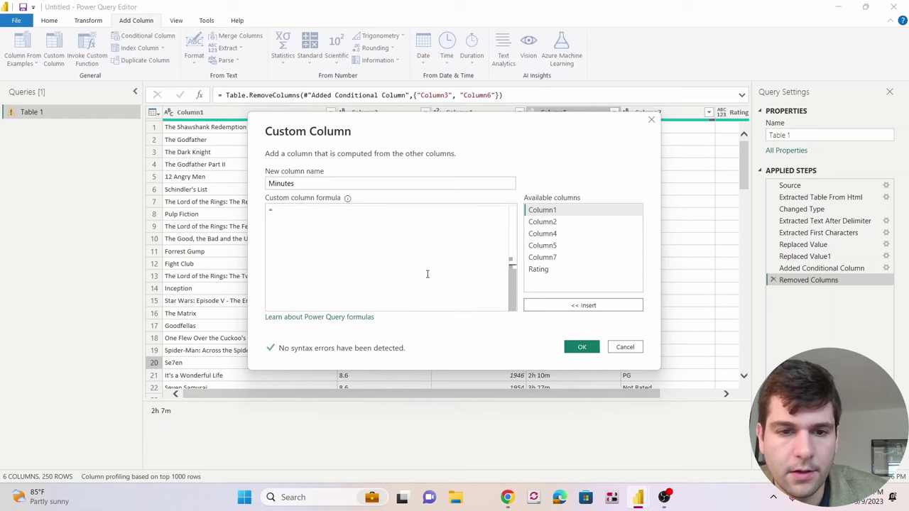
scroll(426, 275, down, 4)
scroll(488, 258, up, 4)
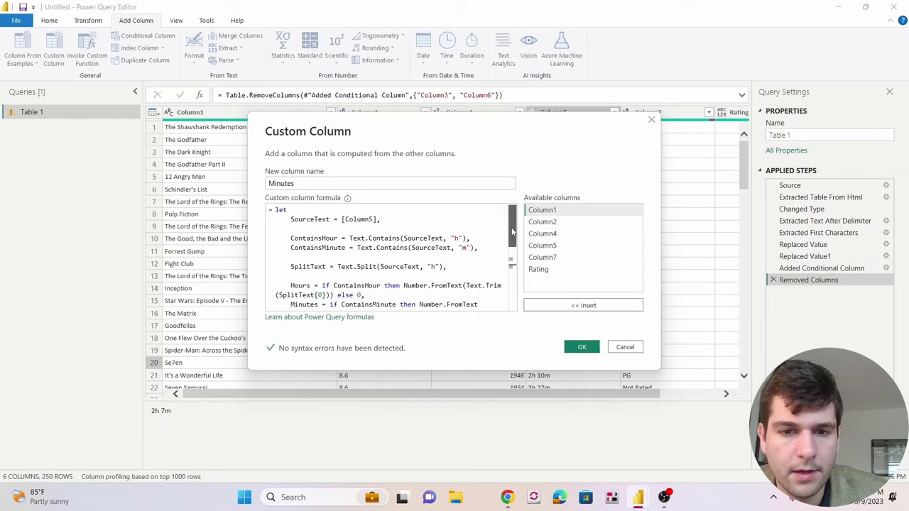
mouse_move(512, 235)
mouse_down()
mouse_move(516, 273)
mouse_move(514, 226)
mouse_up()
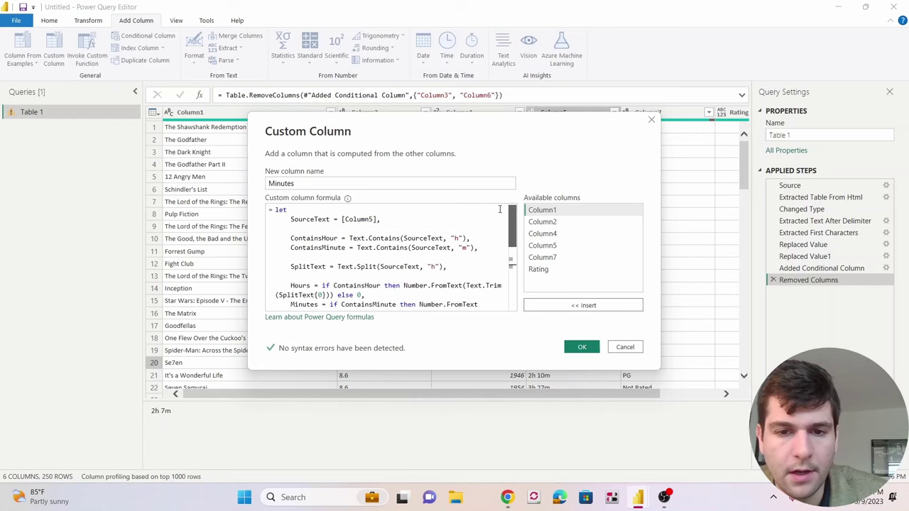
click(582, 348)
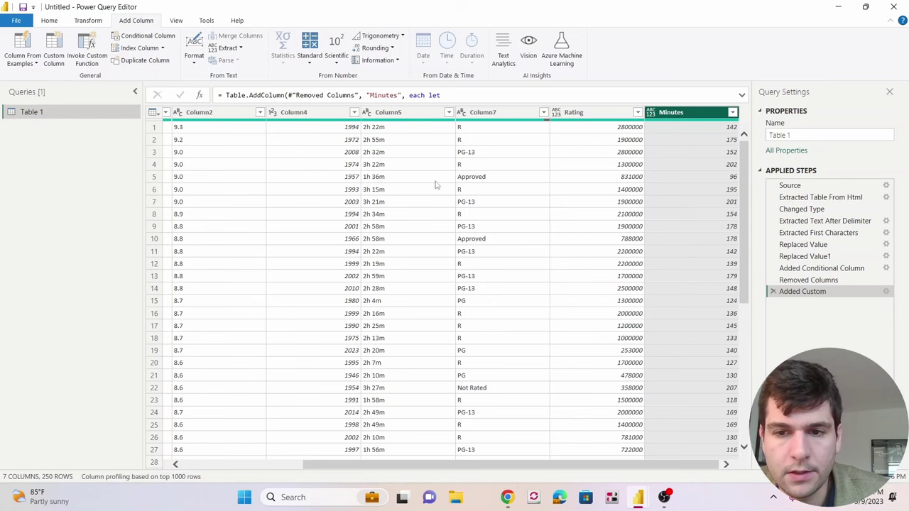
Remove Column5, the original runtime text column
scroll(440, 213, down, 5)
scroll(442, 223, down, 10)
scroll(436, 223, up, 20)
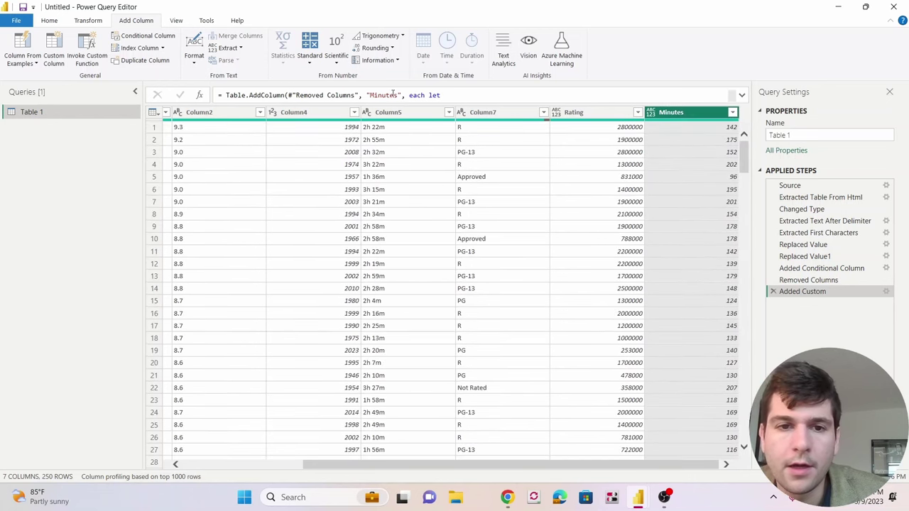
click(384, 114)
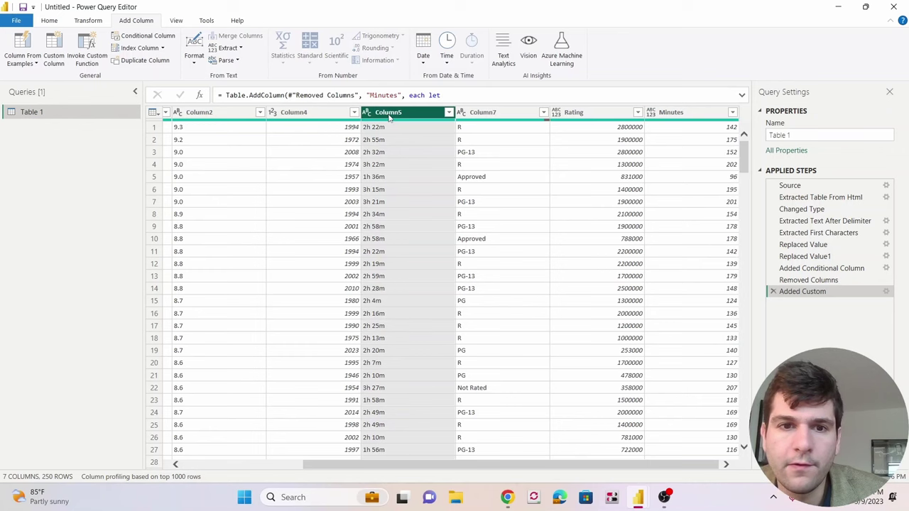
right_click(389, 118)
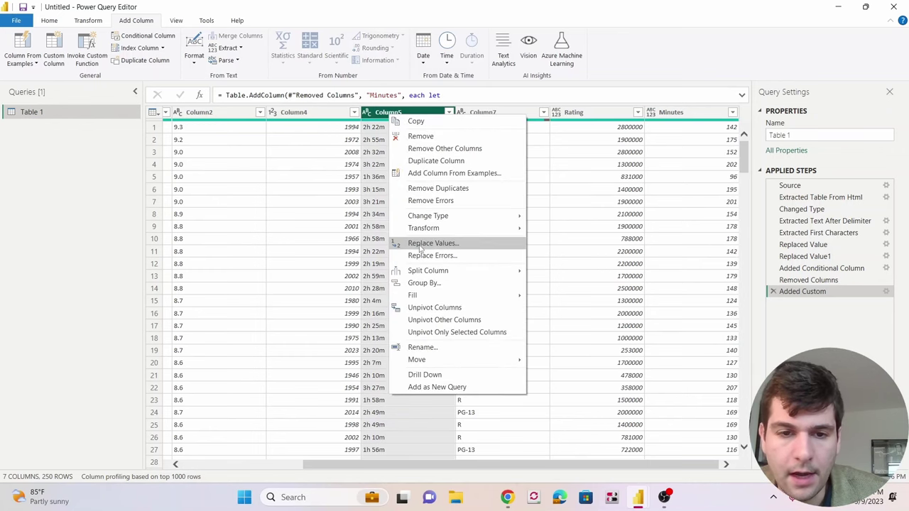
click(421, 135)
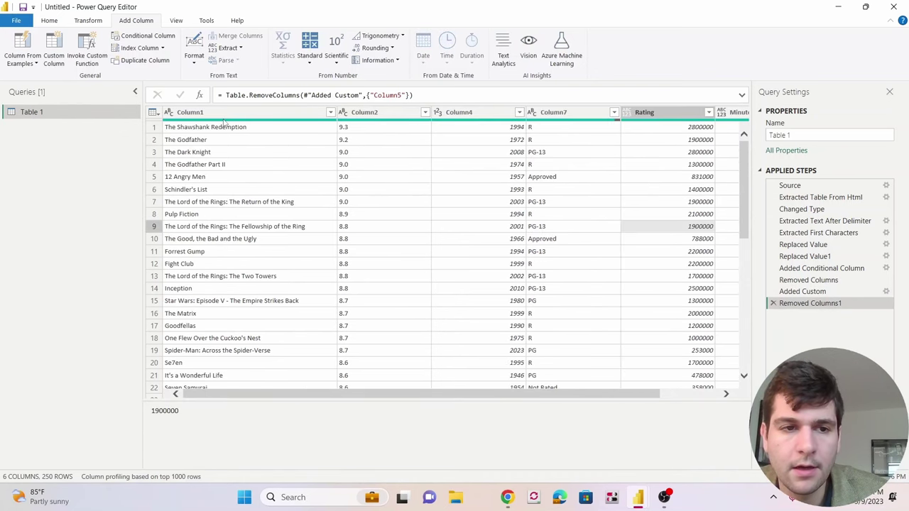
Rename Column1, Column2 and Column4 to Movie Title, IMDB Rating and Year
double_click(192, 113)
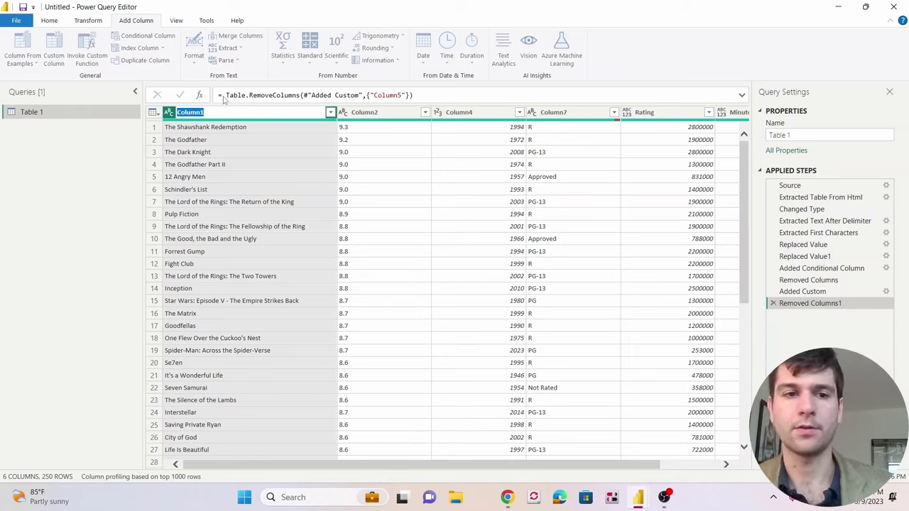
text(Movie Title)
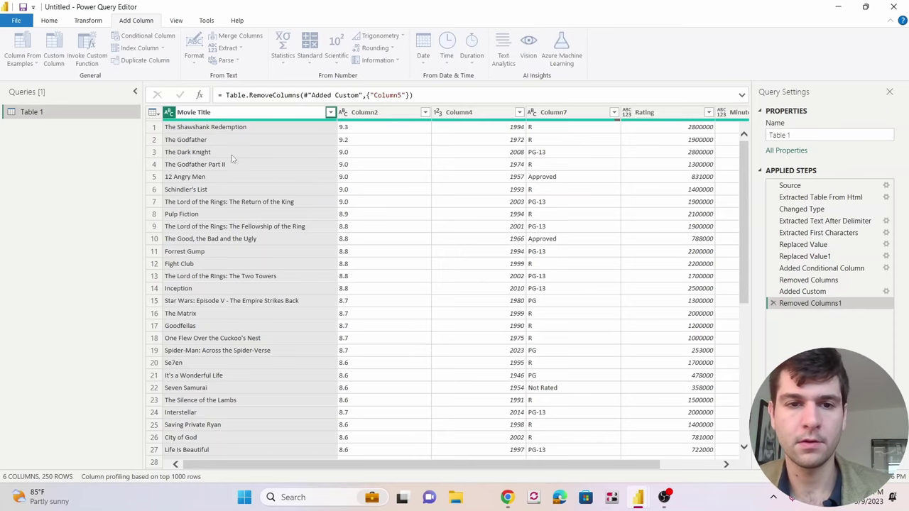
key(Return)
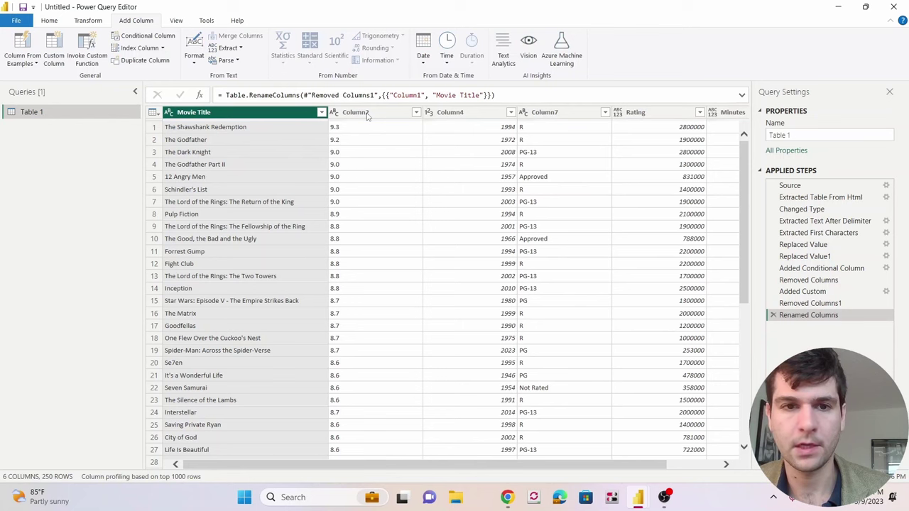
double_click(362, 112)
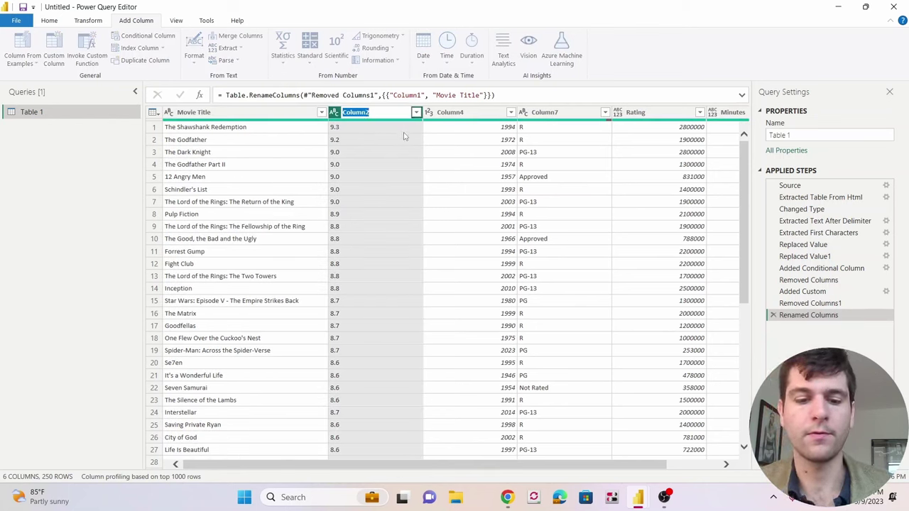
text(IMDB Rating)
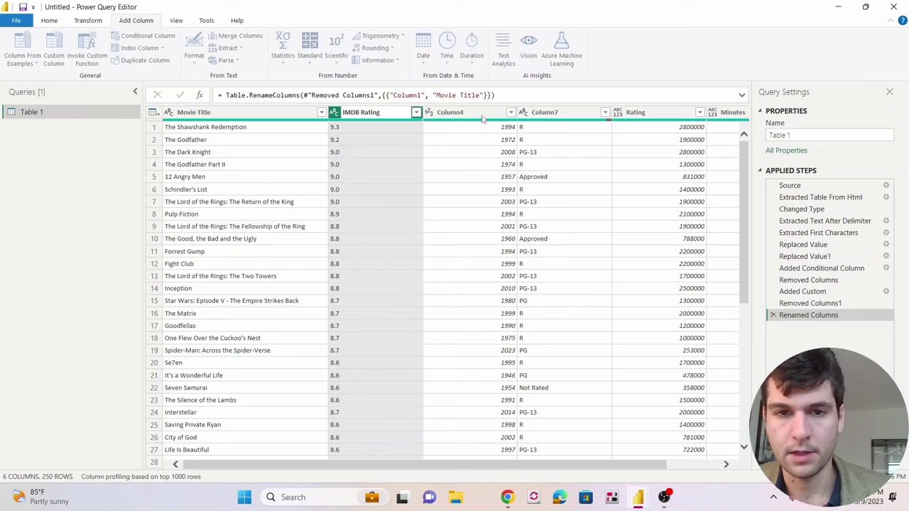
click(482, 116)
double_click(469, 114)
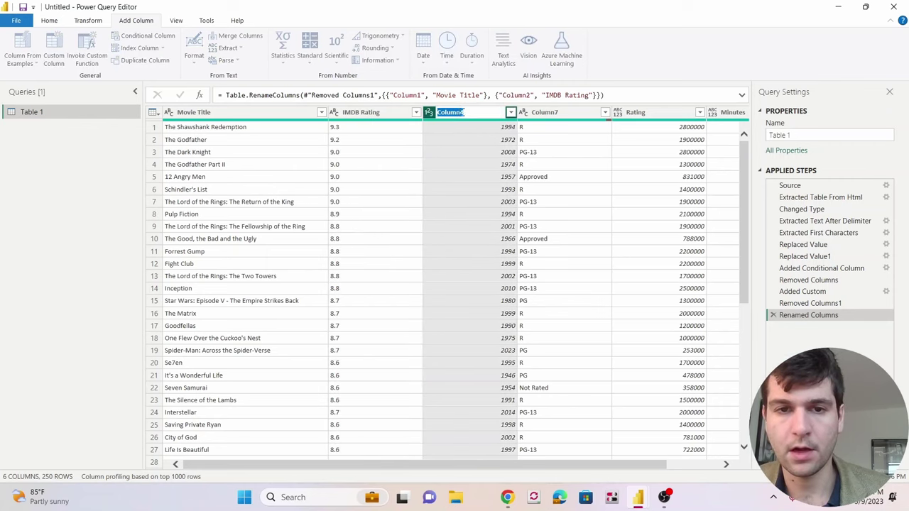
text(Year)
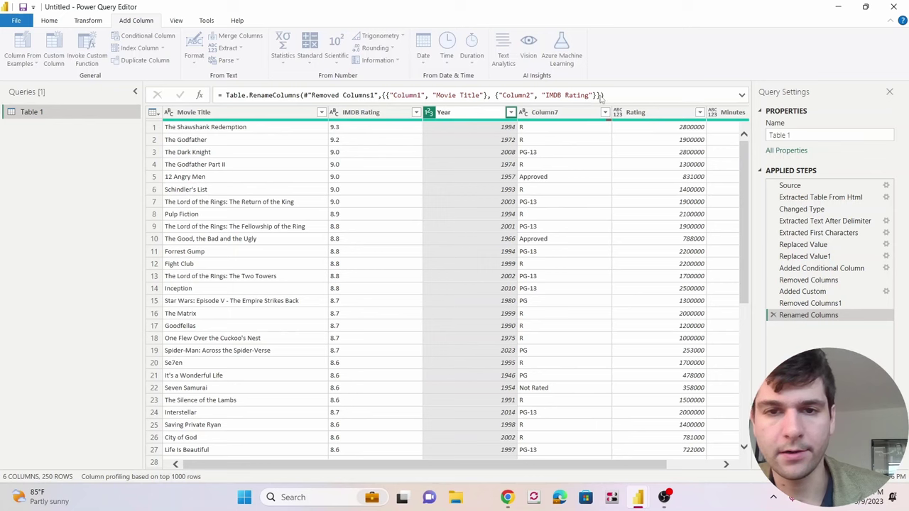
key(Return)
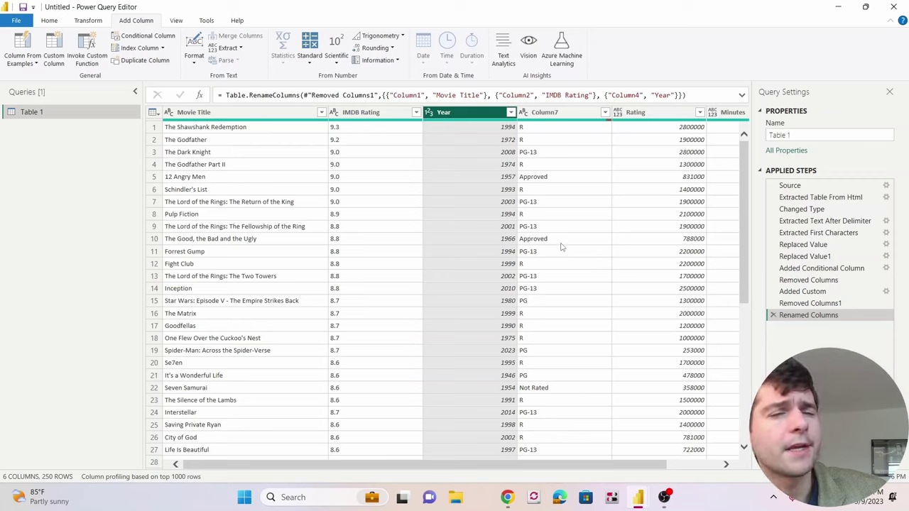
Rename Column7 to Parental Guidance Rating and scroll the table back left
click(546, 118)
right_click(545, 121)
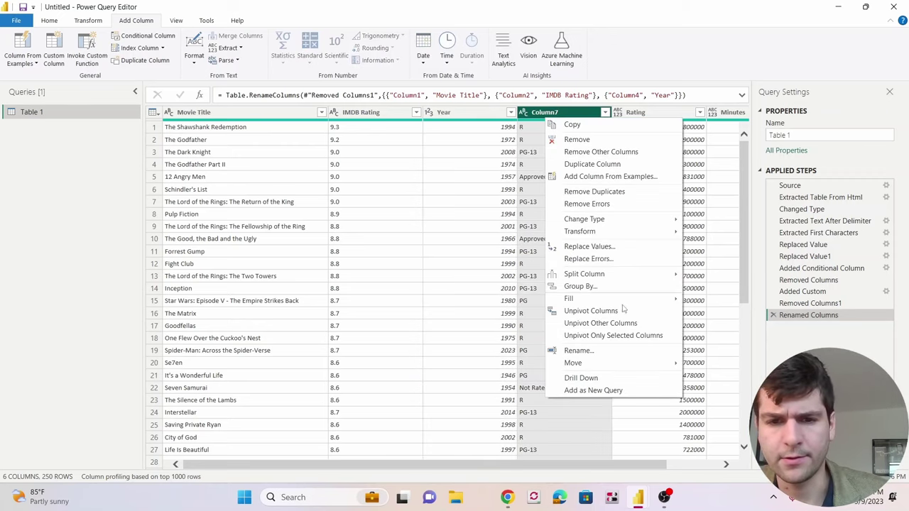
click(606, 350)
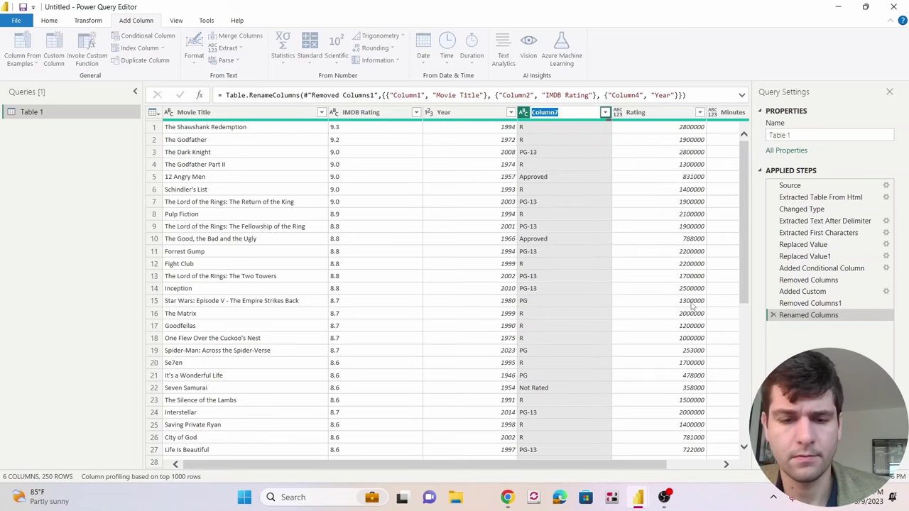
text(Parental)
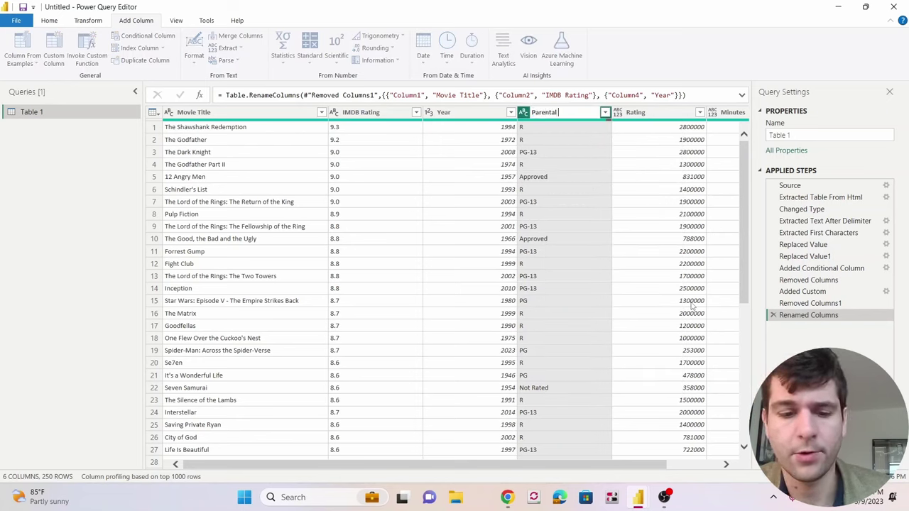
text( Guidance)
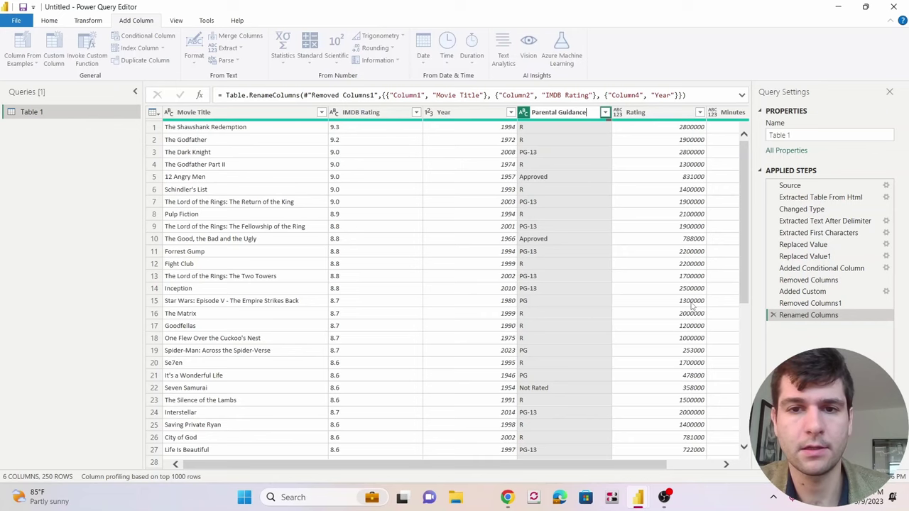
text( Rating)
key(Return)
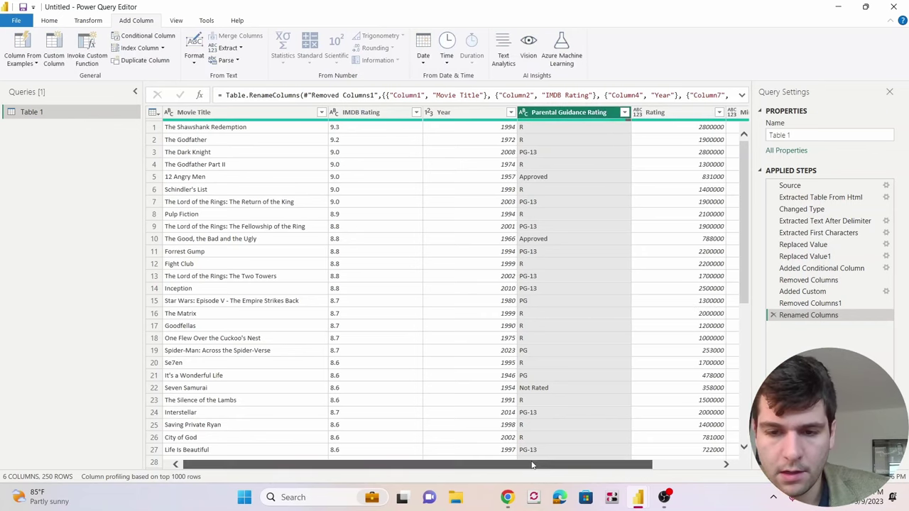
drag(533, 466, 693, 469)
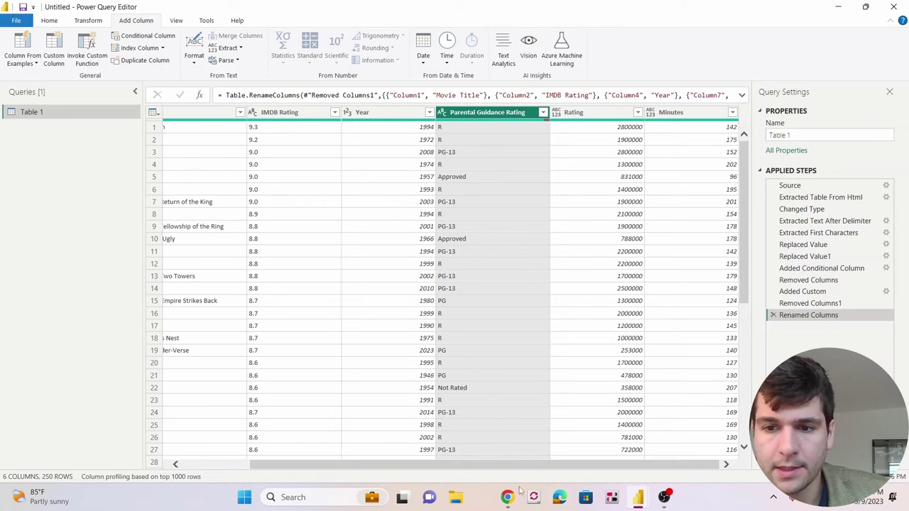
drag(517, 471, 287, 474)
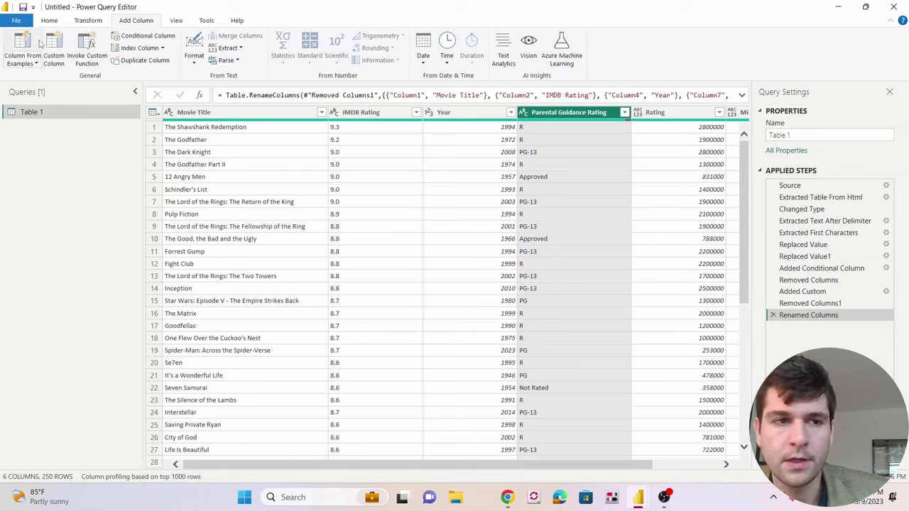
Close & Apply the query and apply pending changes to load Table 1 into the report
click(49, 21)
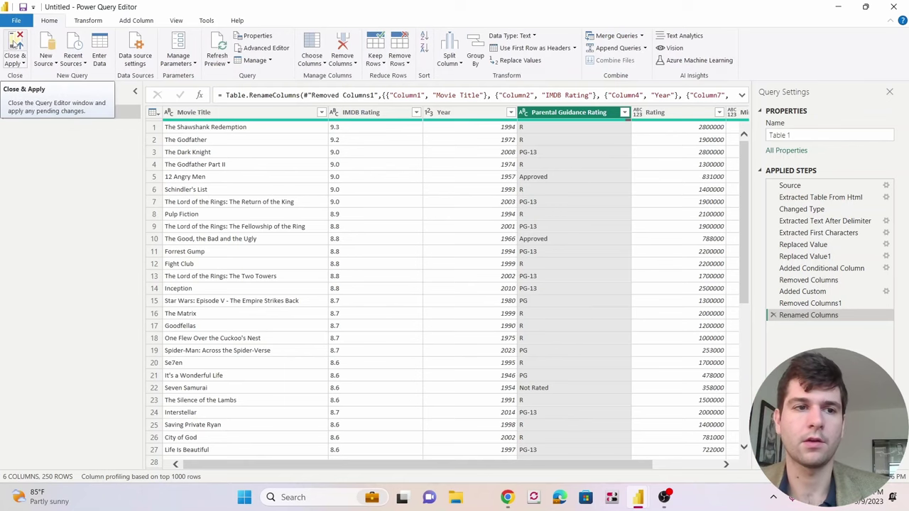
click(15, 44)
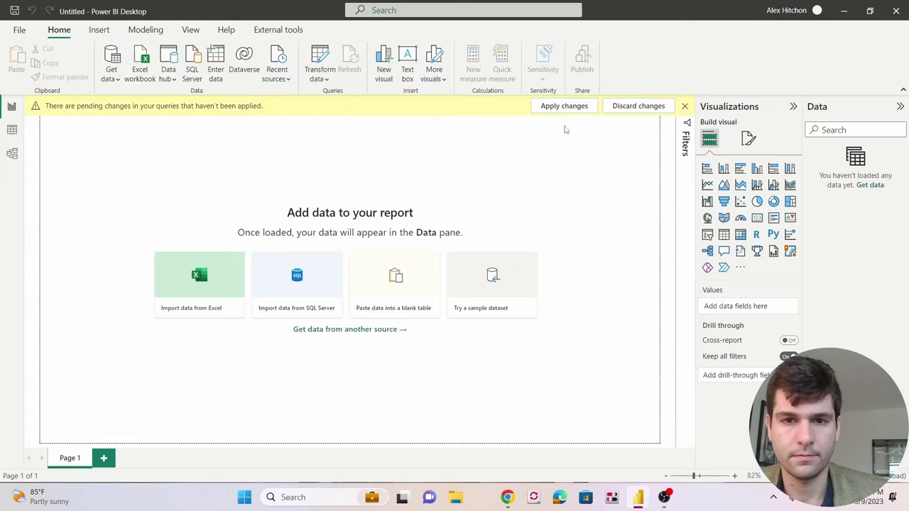
click(564, 106)
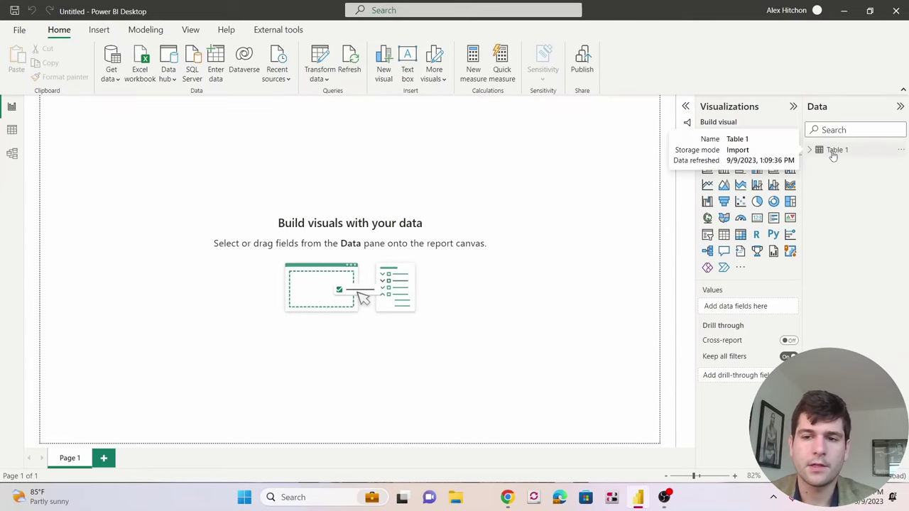
Rename Table 1 to IMDB Movies in the Data pane
click(826, 152)
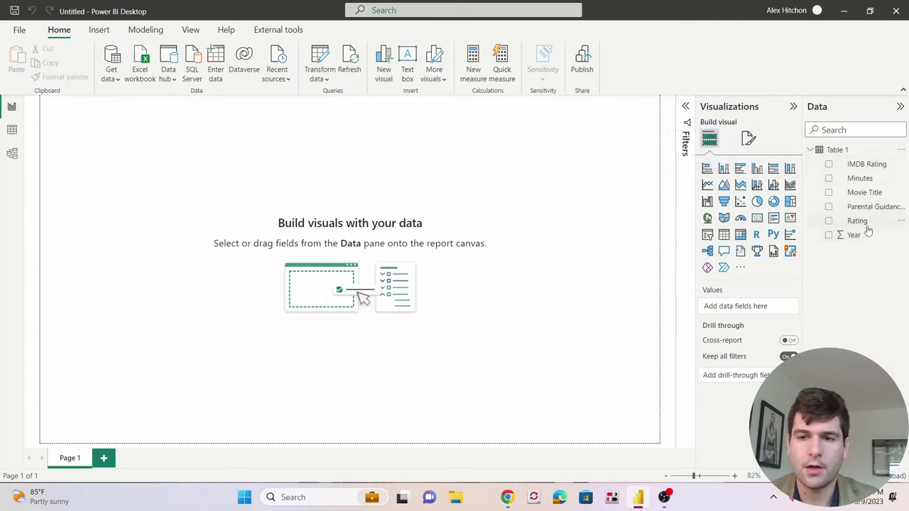
right_click(835, 153)
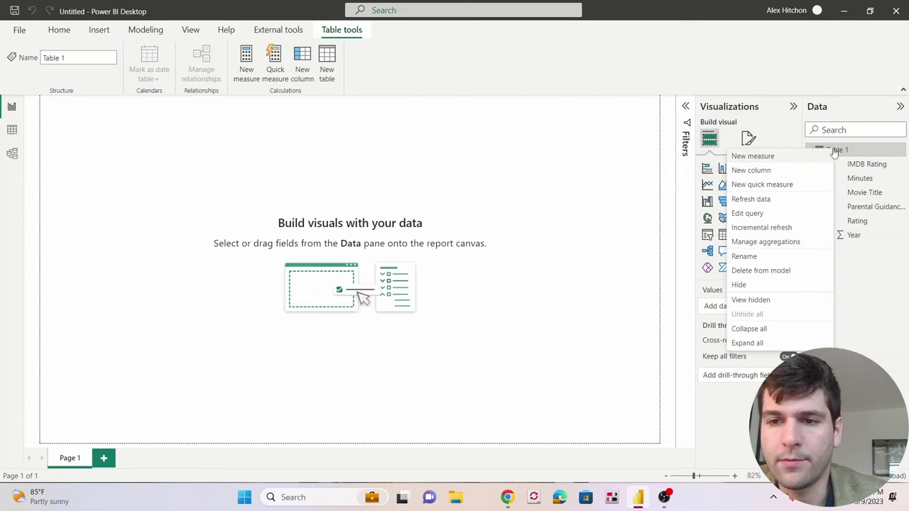
click(773, 257)
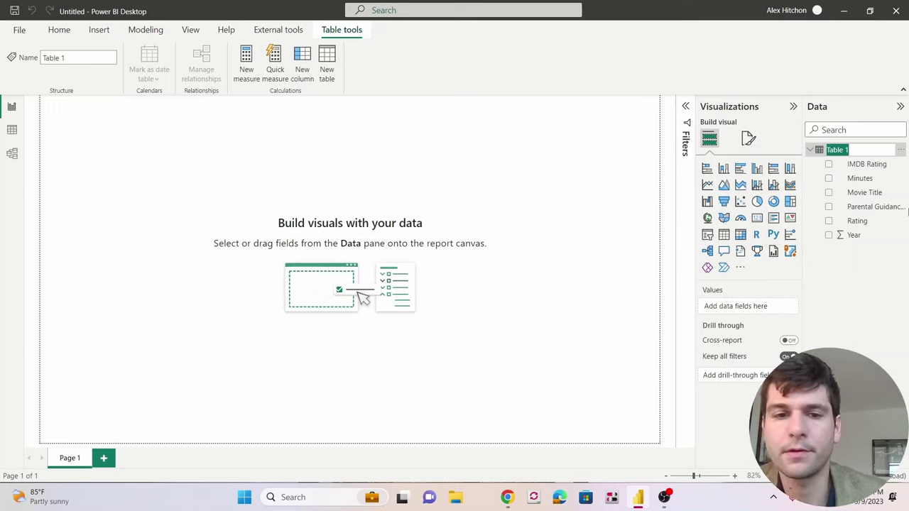
text(IMDB)
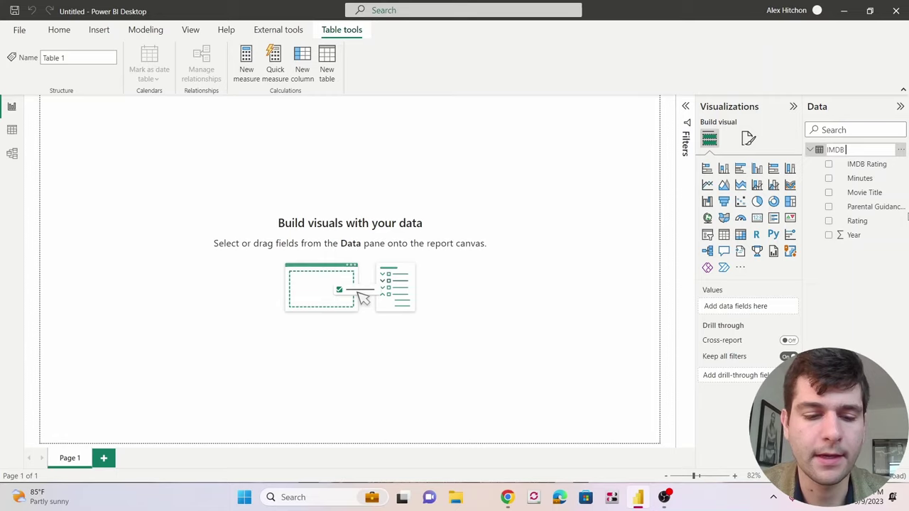
text( Movies)
key(Return)
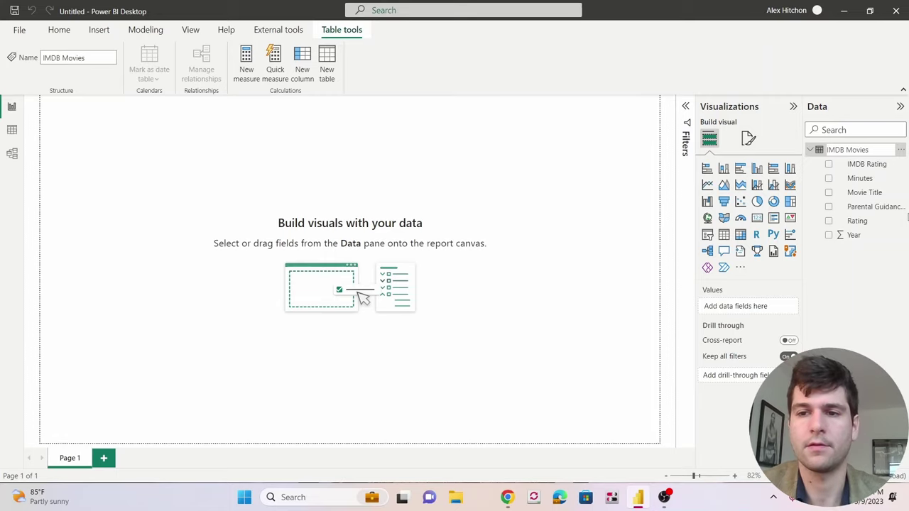
click(811, 150)
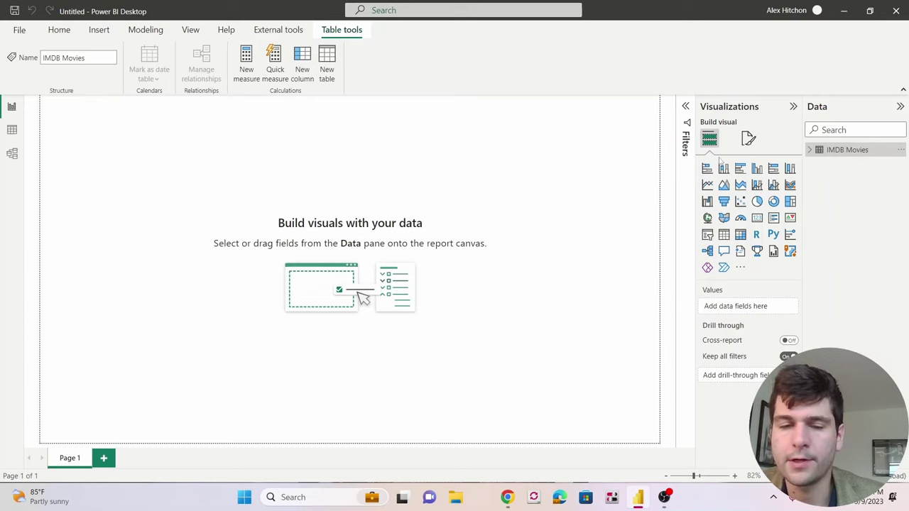
click(470, 153)
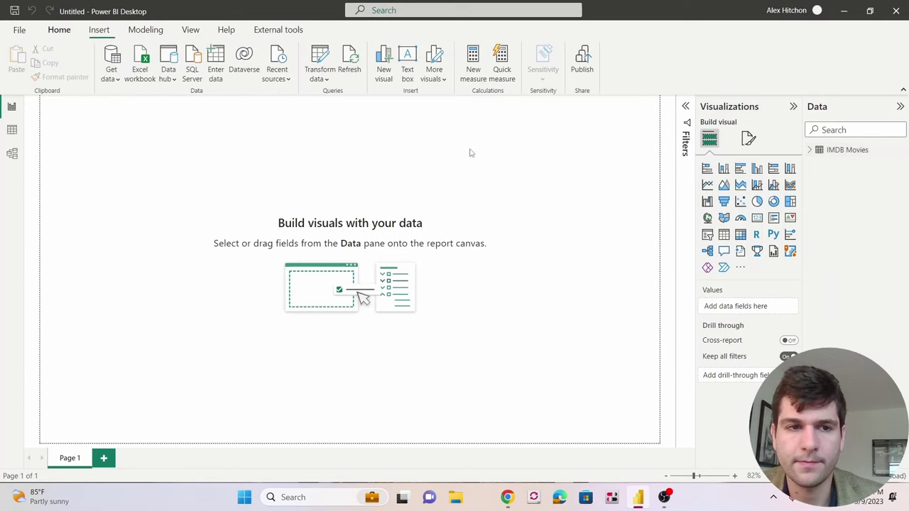
From Get data, choose the Python script connector and connect to it
click(110, 62)
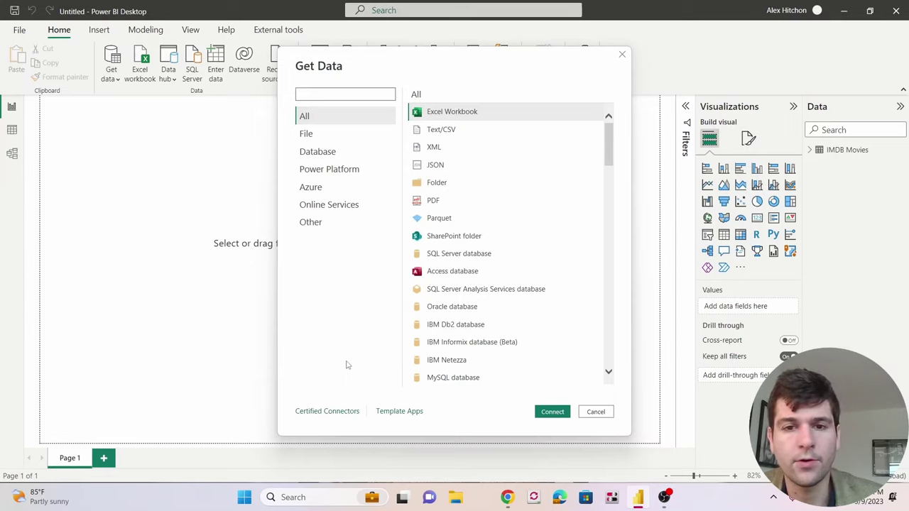
scroll(435, 290, down, 4)
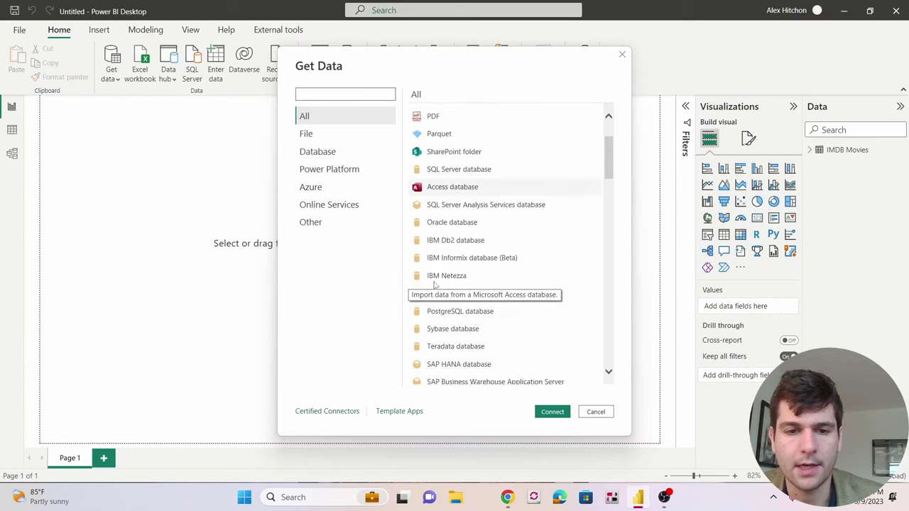
scroll(435, 290, up, 4)
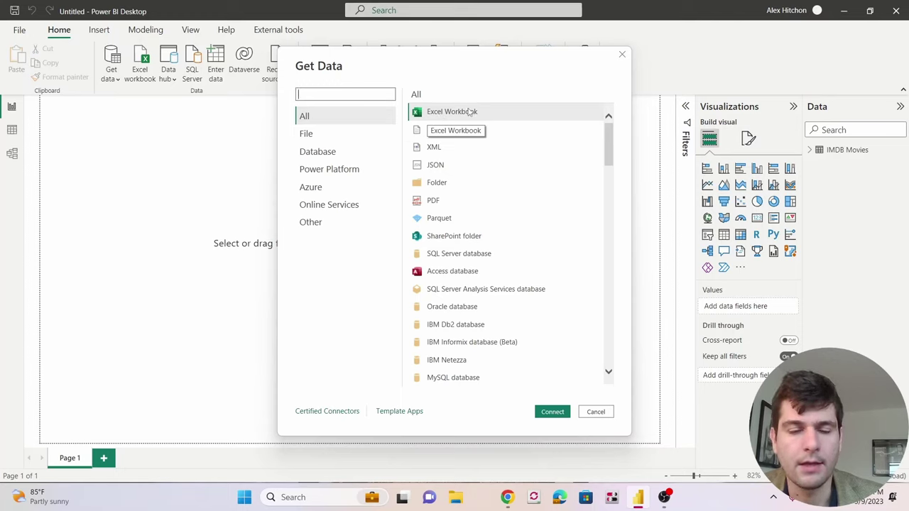
scroll(451, 258, down, 8)
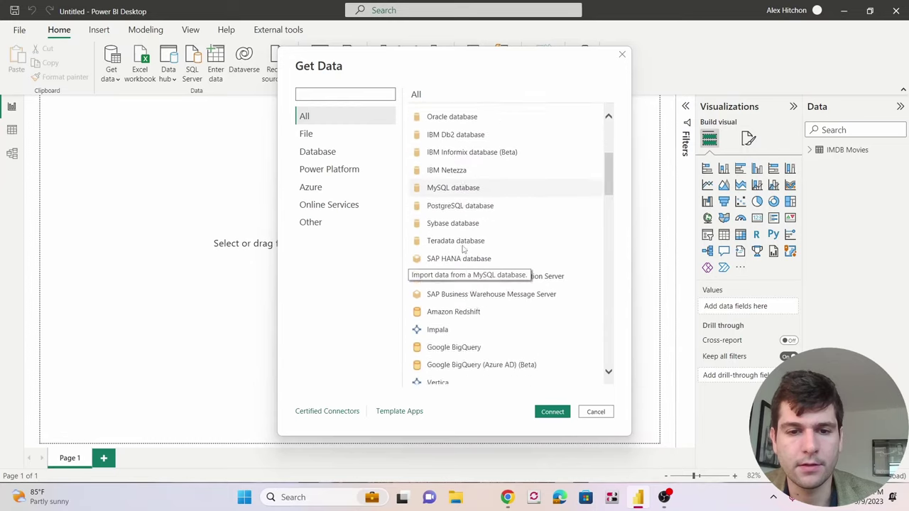
scroll(460, 256, down, 12)
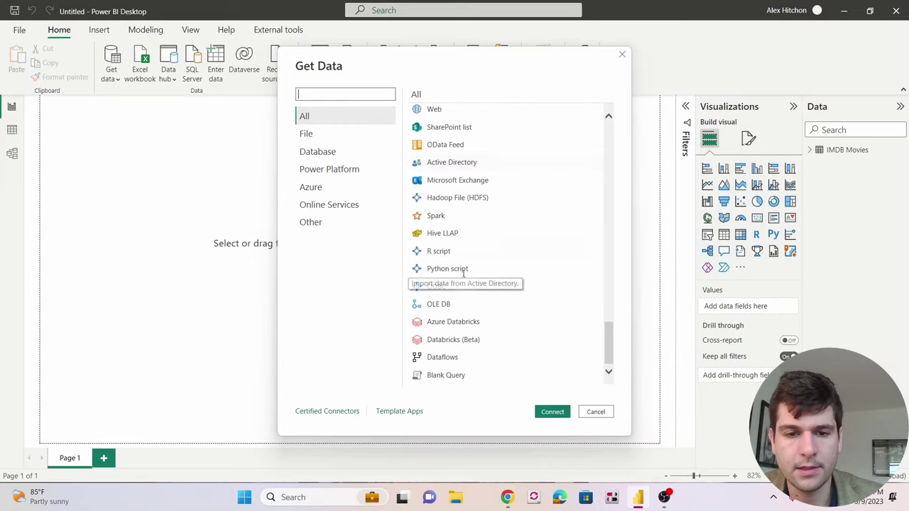
click(419, 274)
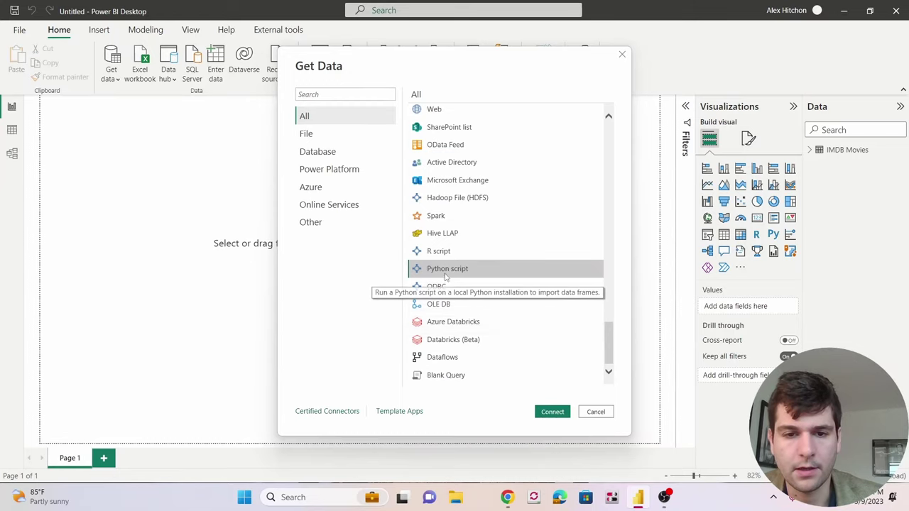
click(552, 412)
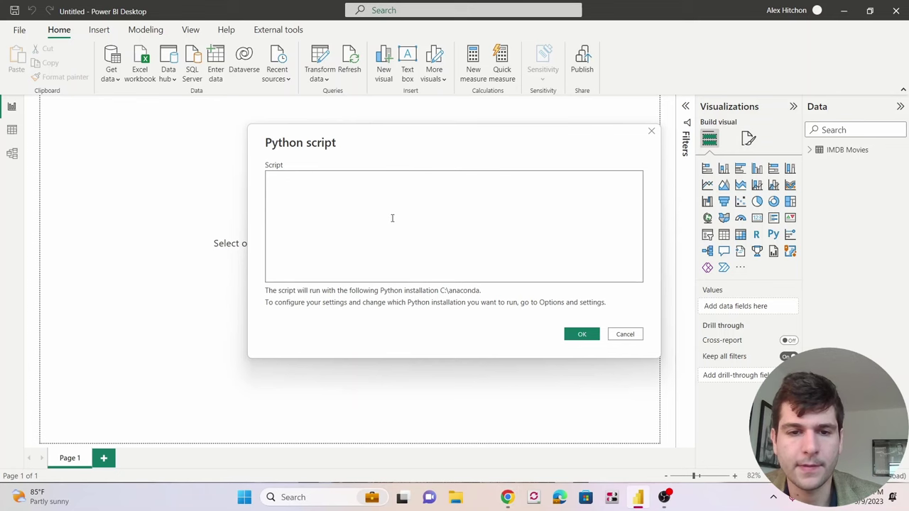
In Chrome's TMDB API settings, highlight the API Key and API Read Access Token entries
mouse_move(507, 500)
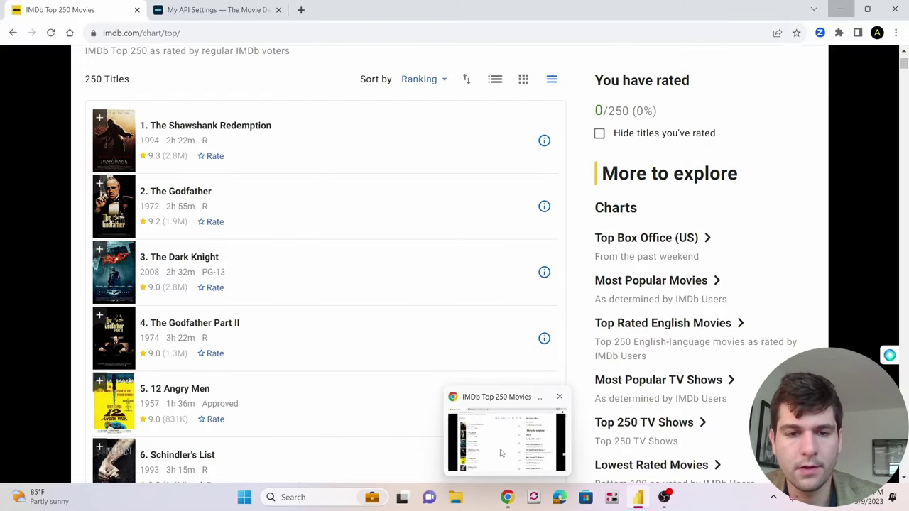
click(501, 447)
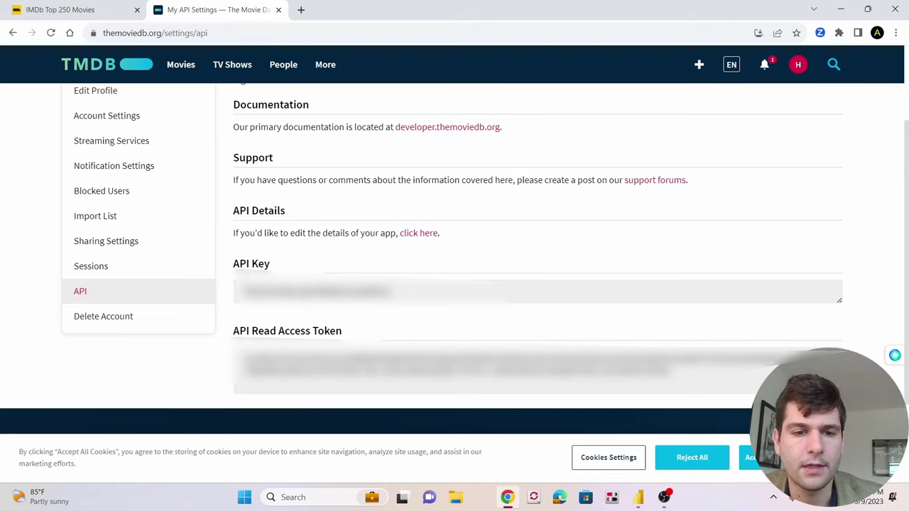
drag(232, 263, 270, 264)
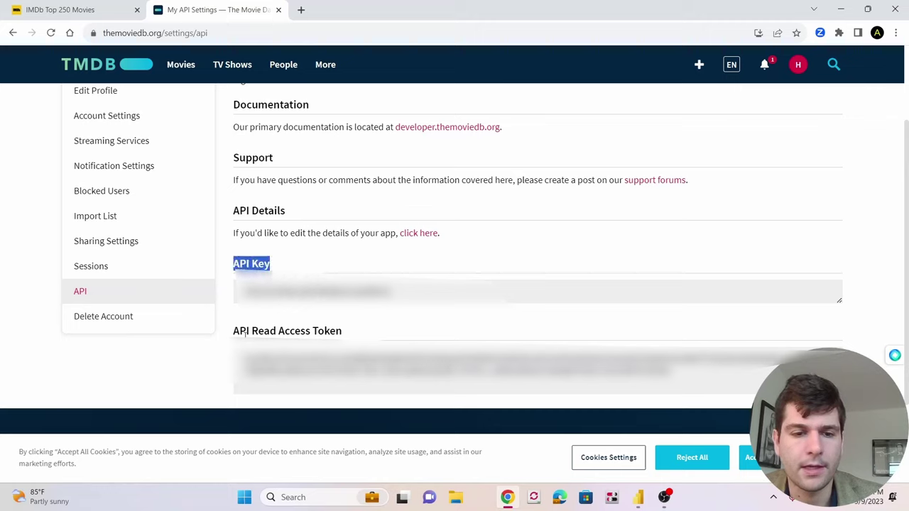
drag(240, 332, 343, 332)
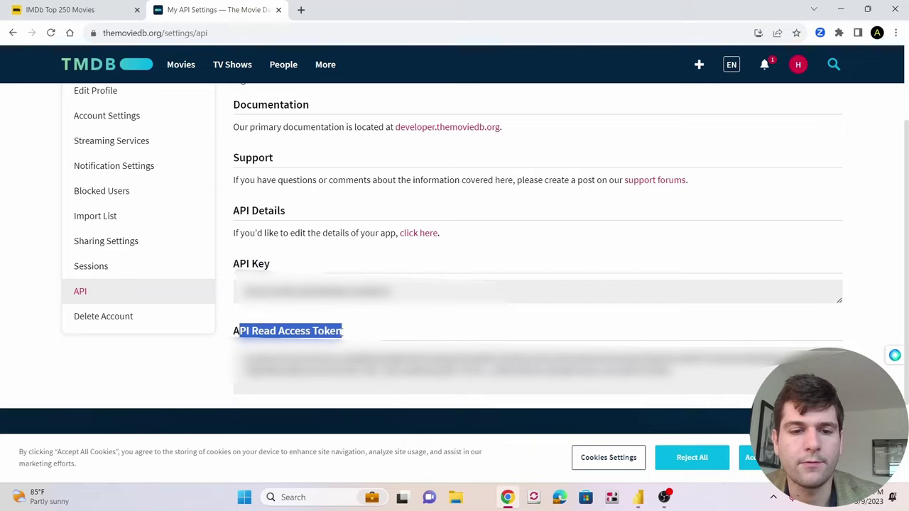
click(343, 331)
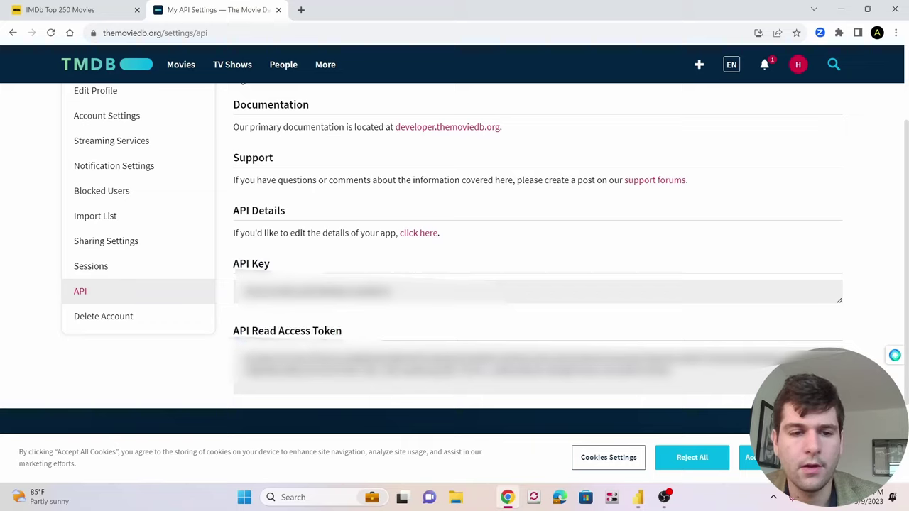
mouse_move(240, 359)
mouse_down()
mouse_move(427, 358)
mouse_move(240, 359)
mouse_up()
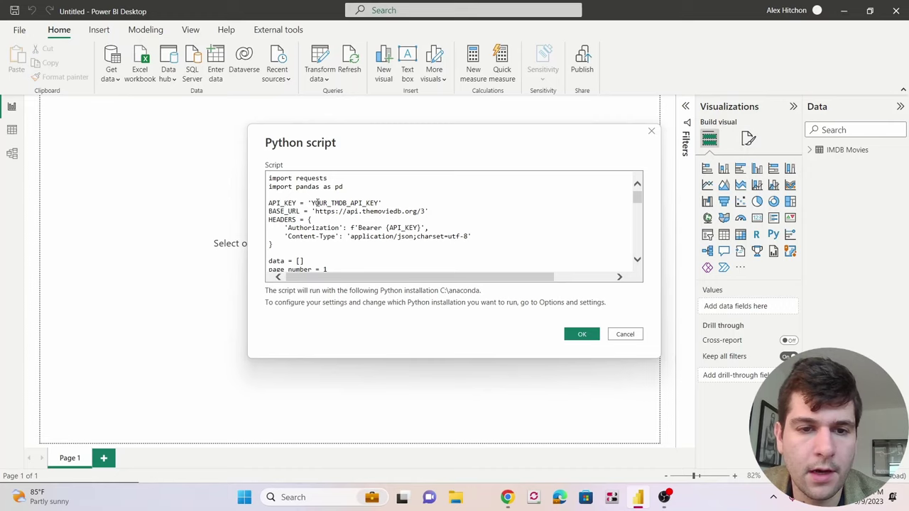
Select the API_KEY placeholder in the pasted TMDB script, then scroll down through it
drag(308, 203, 382, 204)
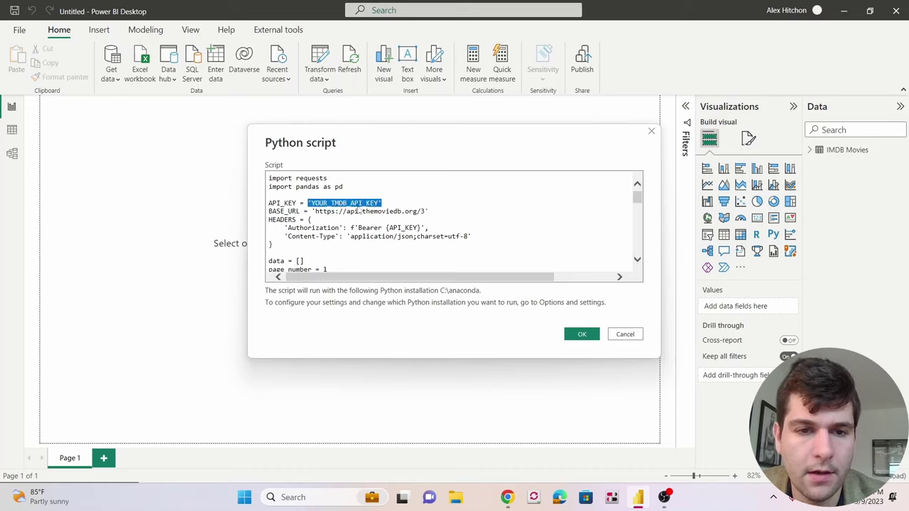
click(334, 210)
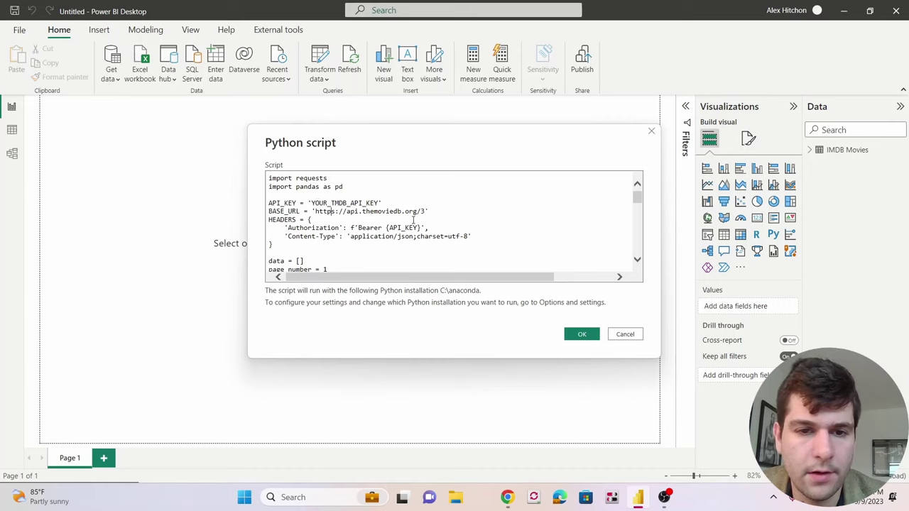
scroll(288, 235, down, 1)
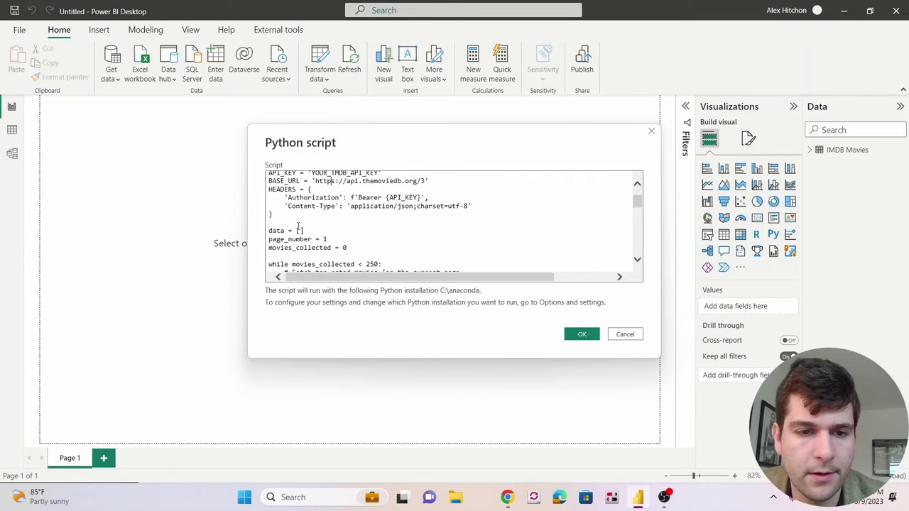
scroll(322, 231, down, 2)
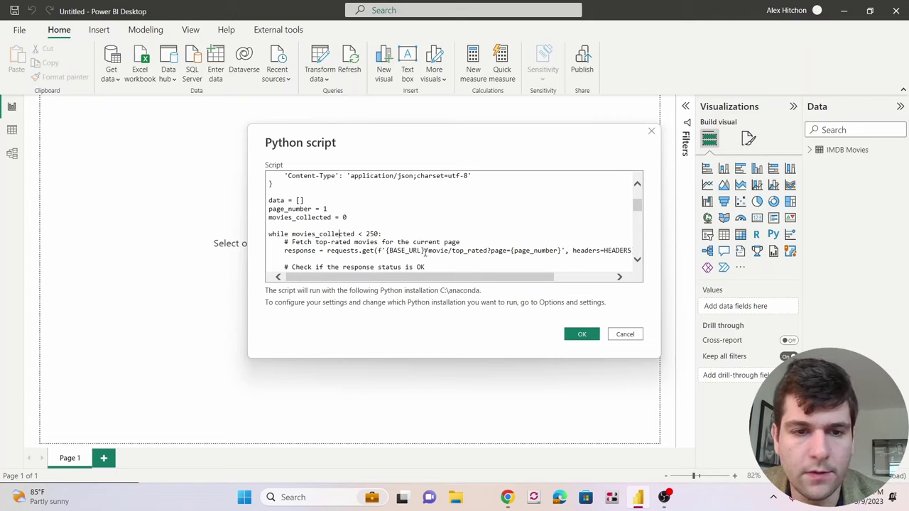
scroll(481, 215, down, 1)
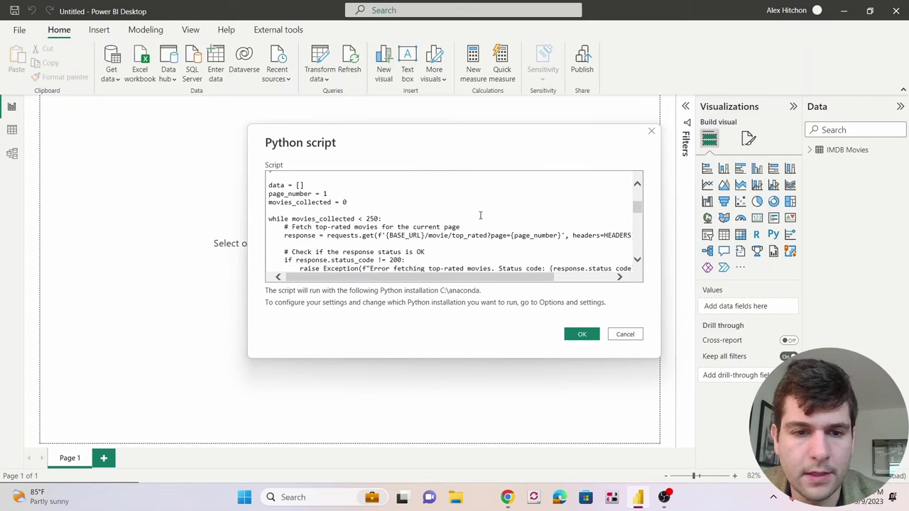
scroll(480, 216, down, 1)
scroll(372, 213, down, 1)
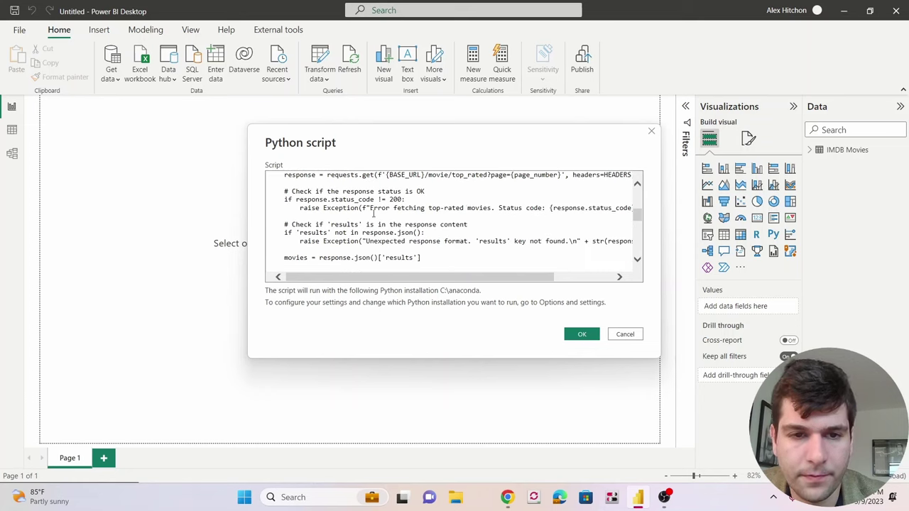
scroll(372, 213, down, 3)
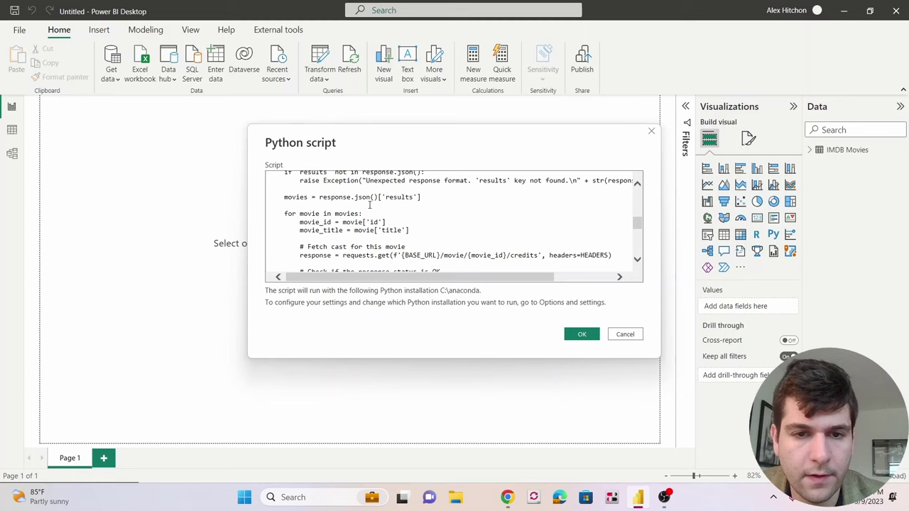
scroll(358, 206, down, 2)
scroll(366, 204, down, 5)
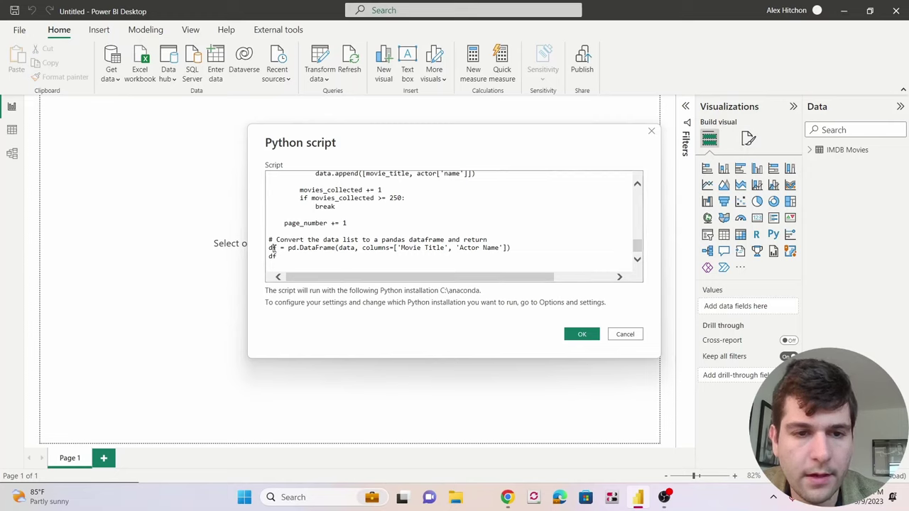
Highlight the DataFrame line with 'Movie Title' and 'Actor Name' columns and the final df
drag(270, 247, 516, 248)
click(380, 250)
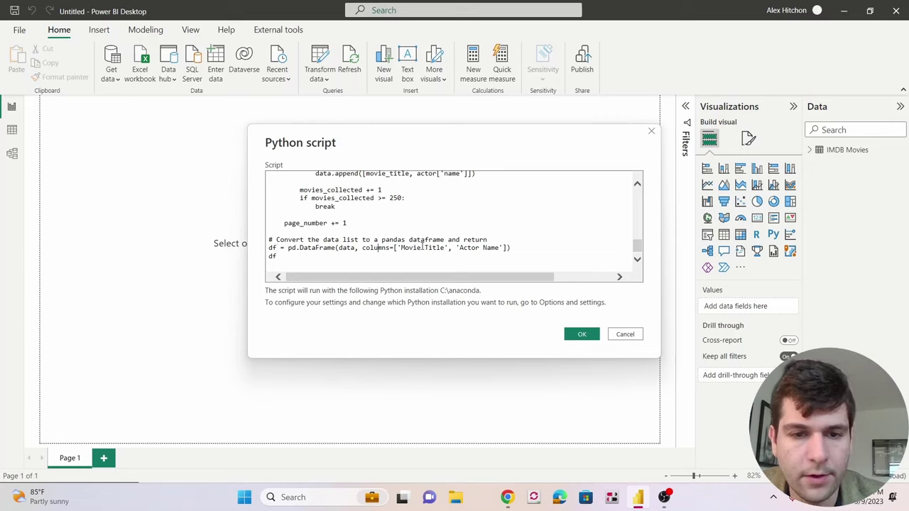
drag(395, 248, 506, 249)
click(315, 260)
drag(301, 259, 269, 257)
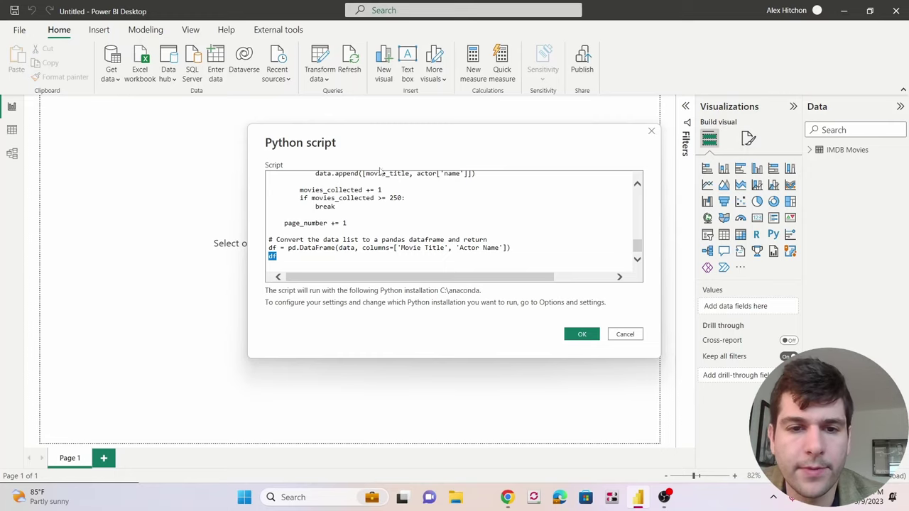
scroll(387, 245, up, 10)
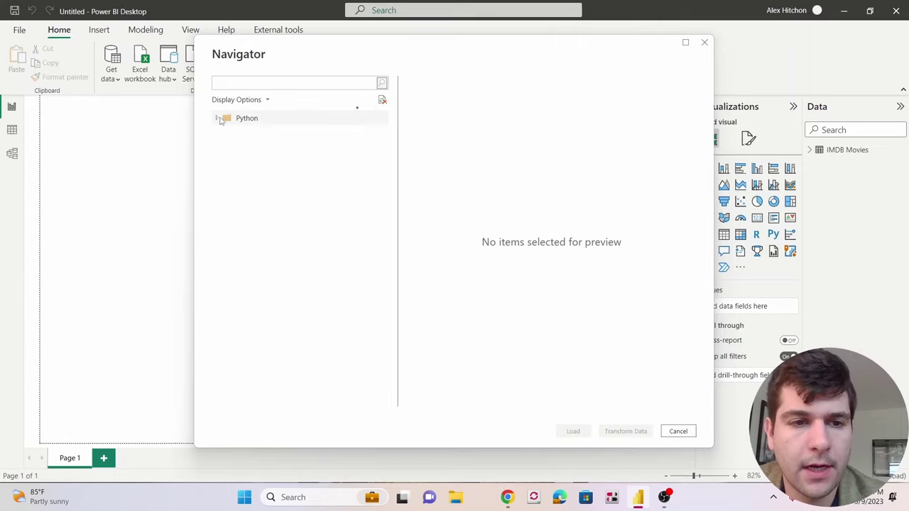
Expand the Python folder in Navigator, preview the df table and load it
click(215, 120)
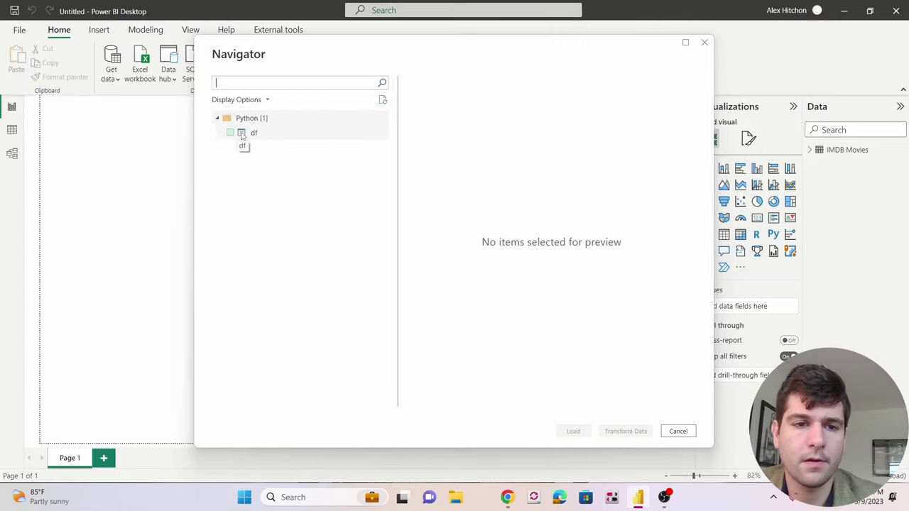
click(230, 134)
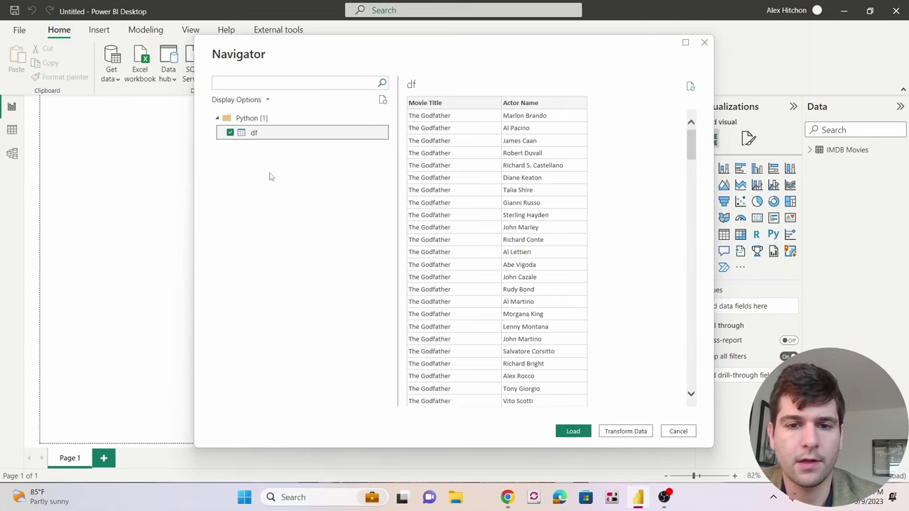
scroll(455, 183, down, 3)
scroll(462, 189, up, 3)
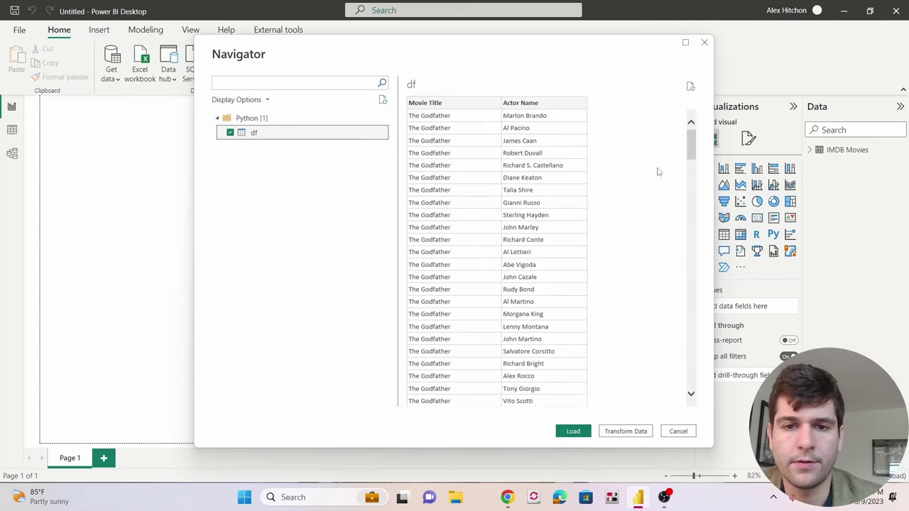
drag(695, 147, 683, 99)
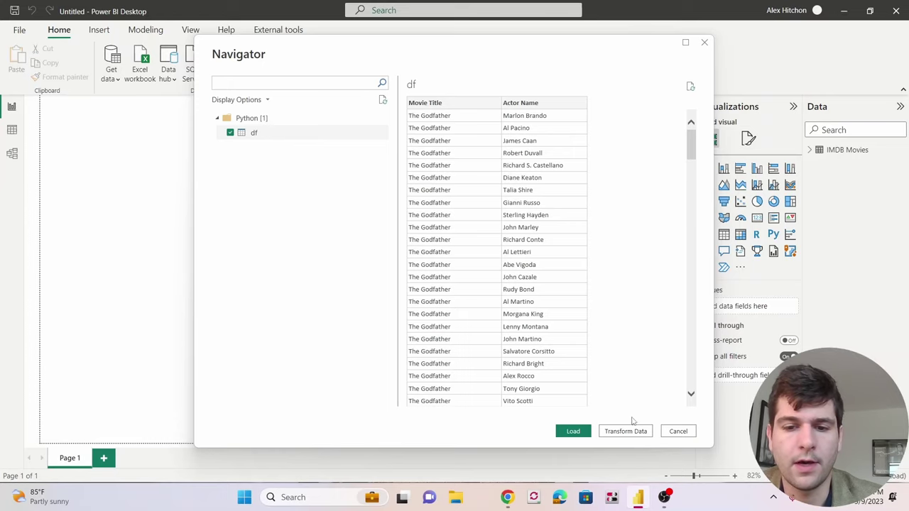
click(572, 437)
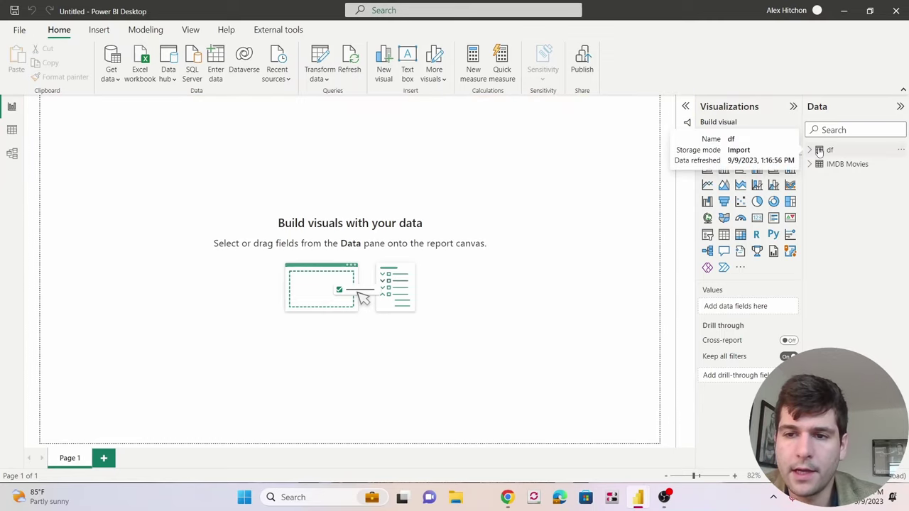
Rename the df table in the Data pane to 'TMDB Actors'
right_click(844, 151)
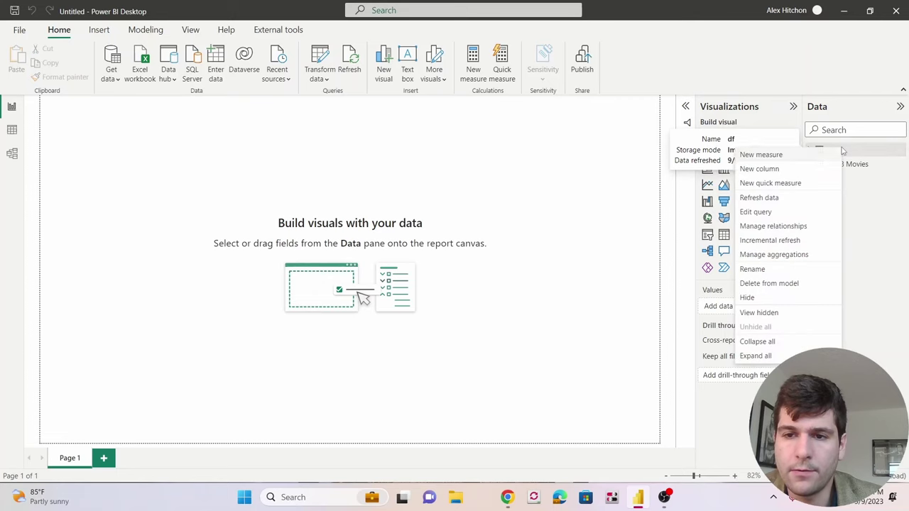
click(795, 274)
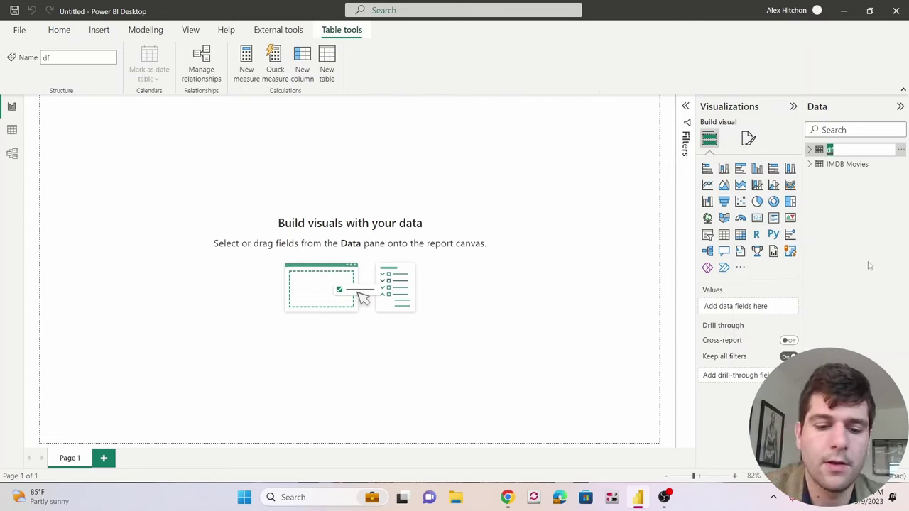
text(TMDB A)
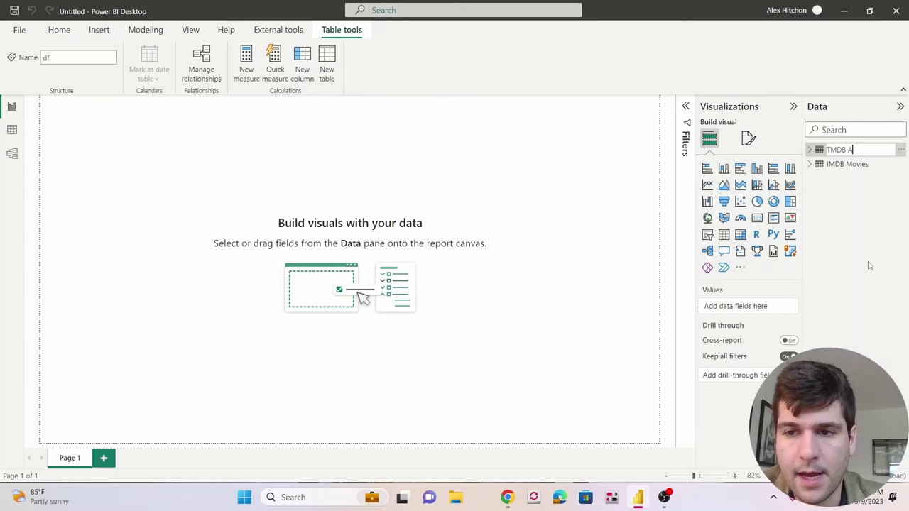
text(ctors)
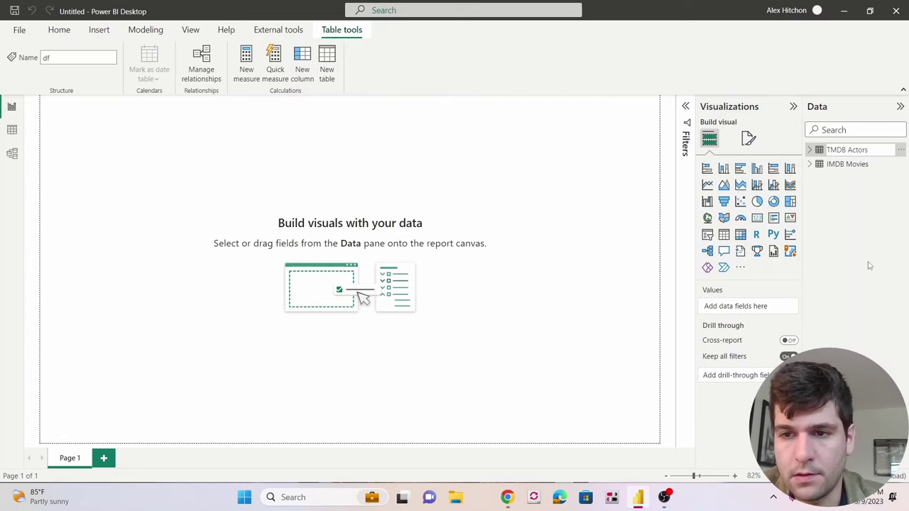
key(Return)
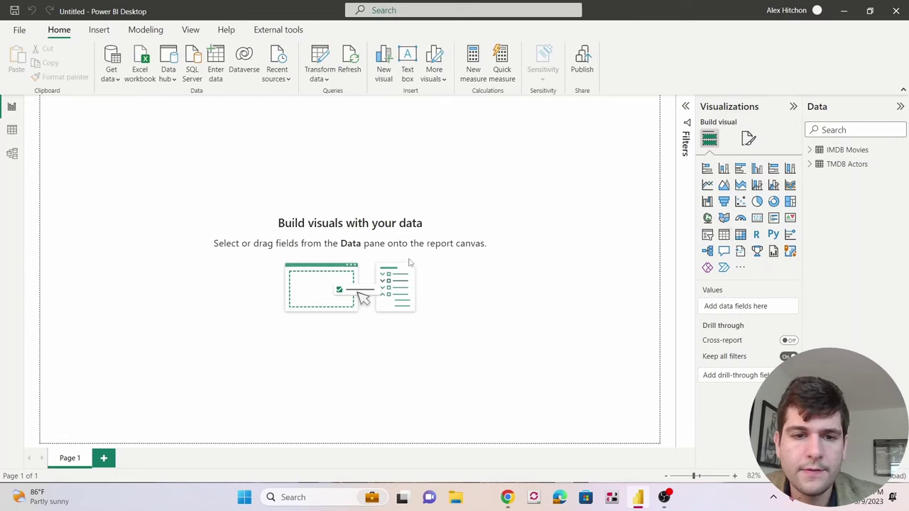
Add an enlarged table visual of IMDB Movies' Movie Title and IMDB Rating, then go to Model view
click(724, 234)
drag(118, 188, 146, 248)
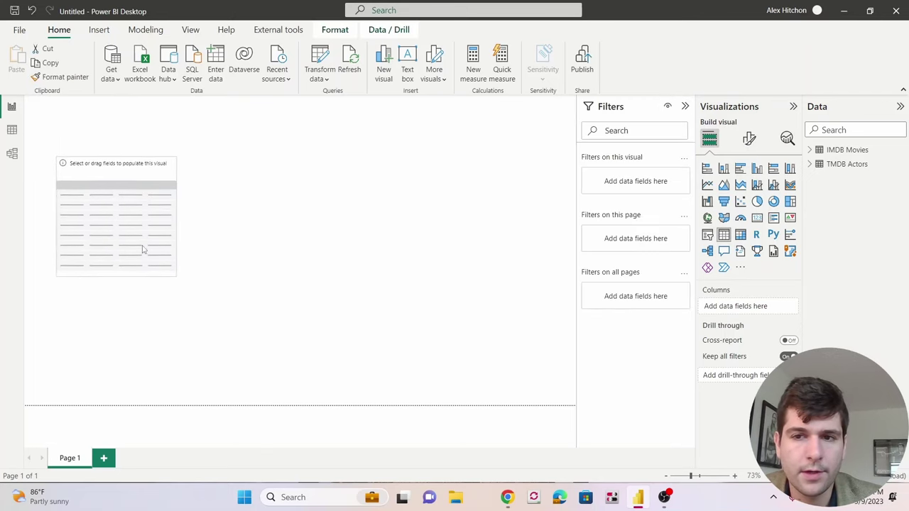
click(810, 150)
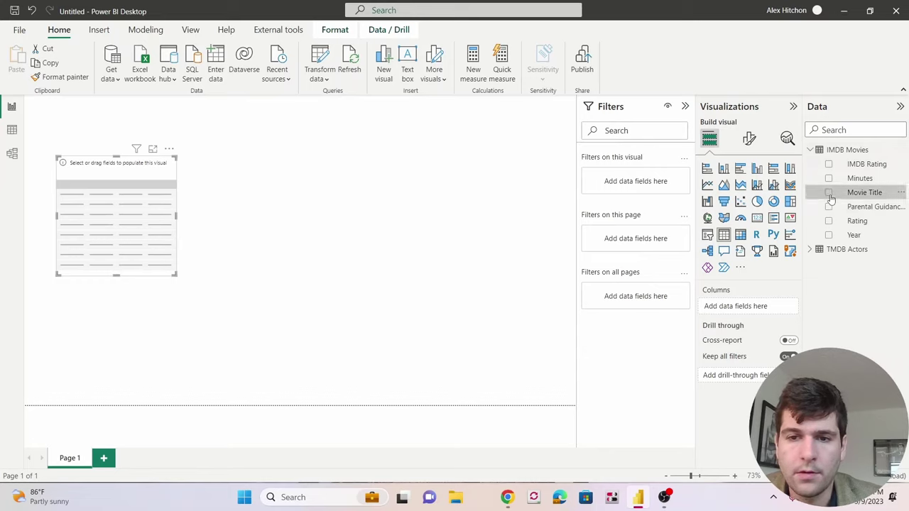
click(829, 193)
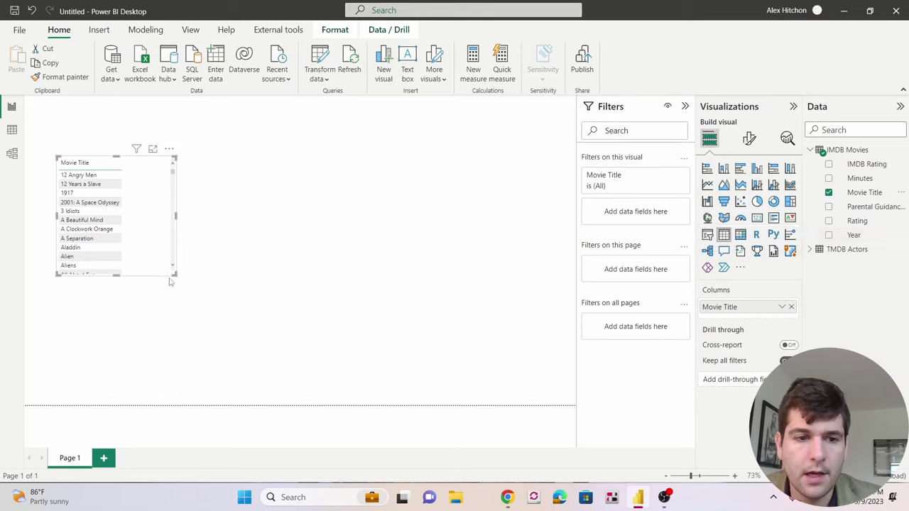
drag(177, 275, 354, 377)
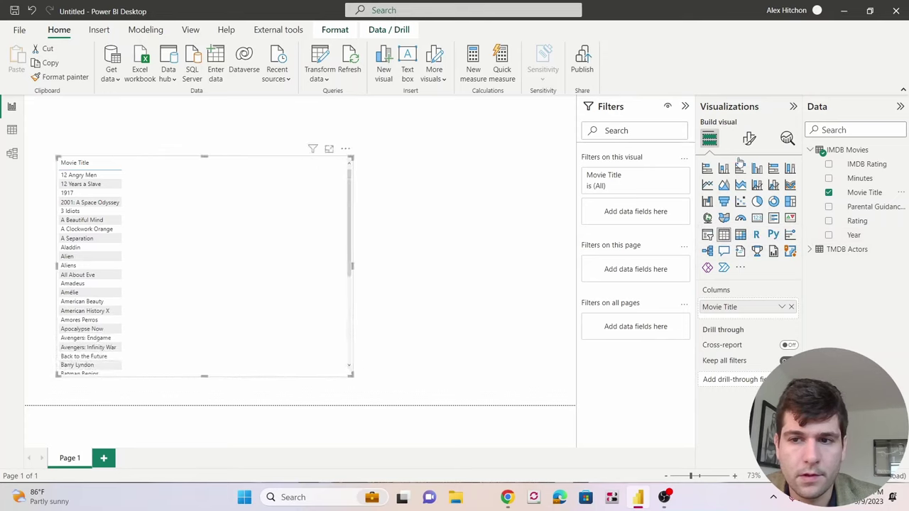
click(829, 165)
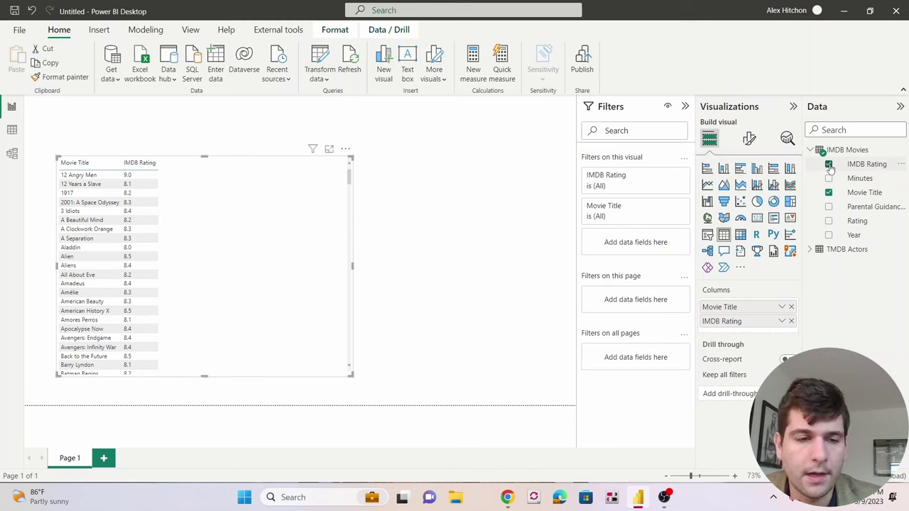
click(811, 252)
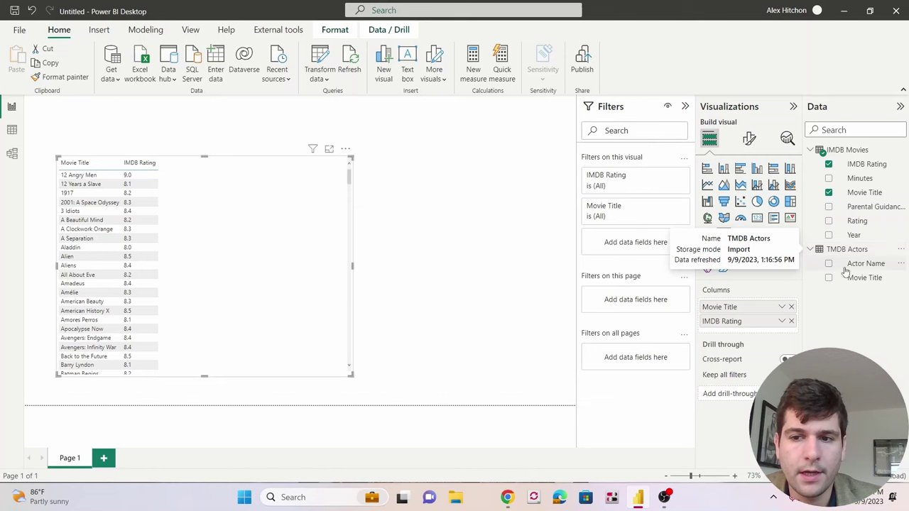
click(12, 154)
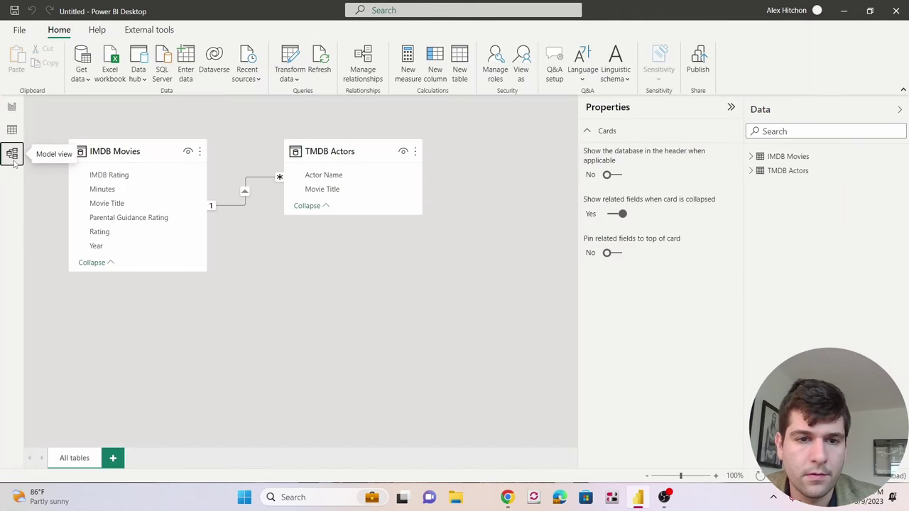
Drag the TMDB Actors card right and select the Movie Title relationship line to see its properties
click(11, 107)
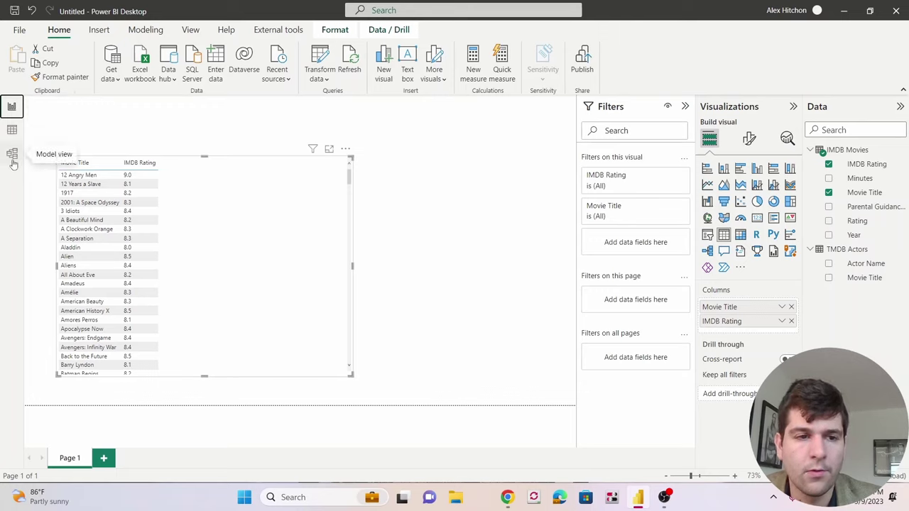
click(12, 155)
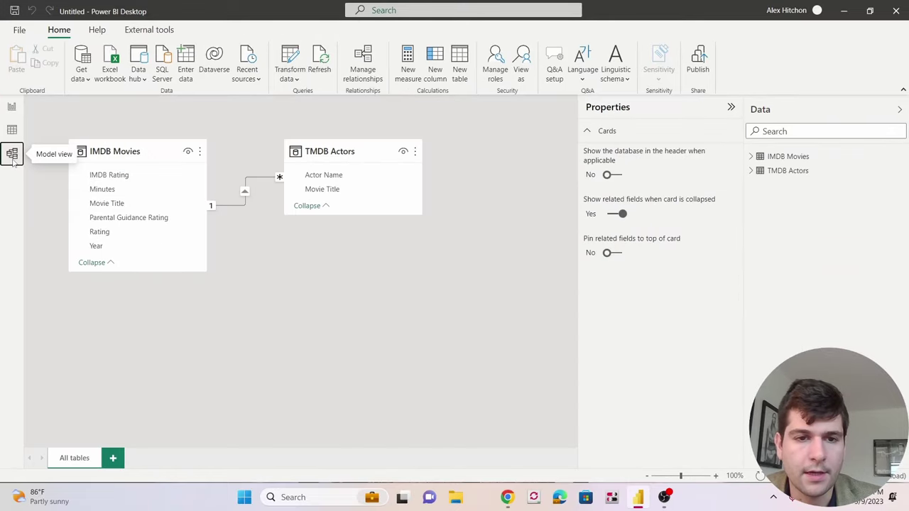
drag(356, 145, 397, 161)
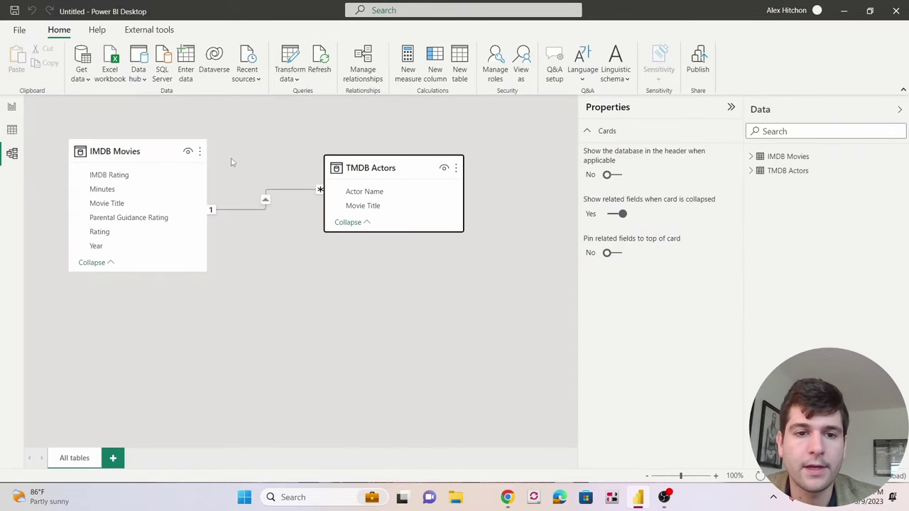
click(288, 192)
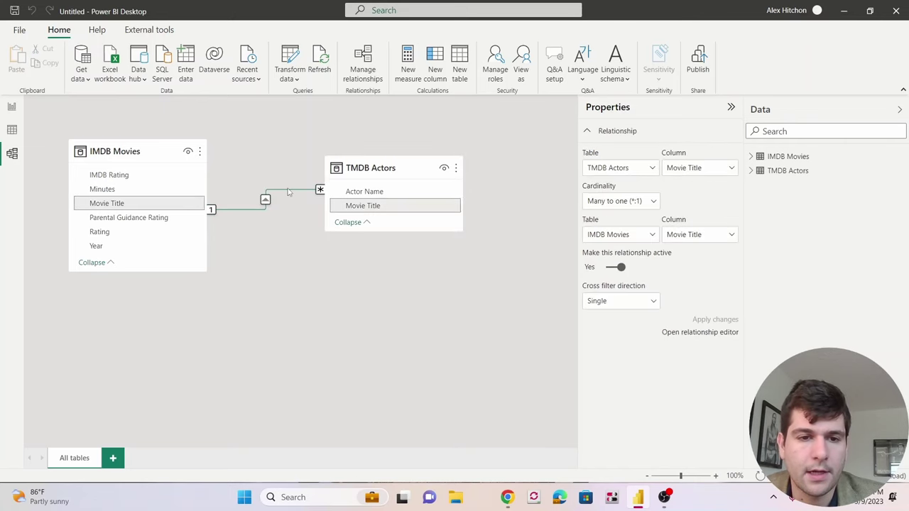
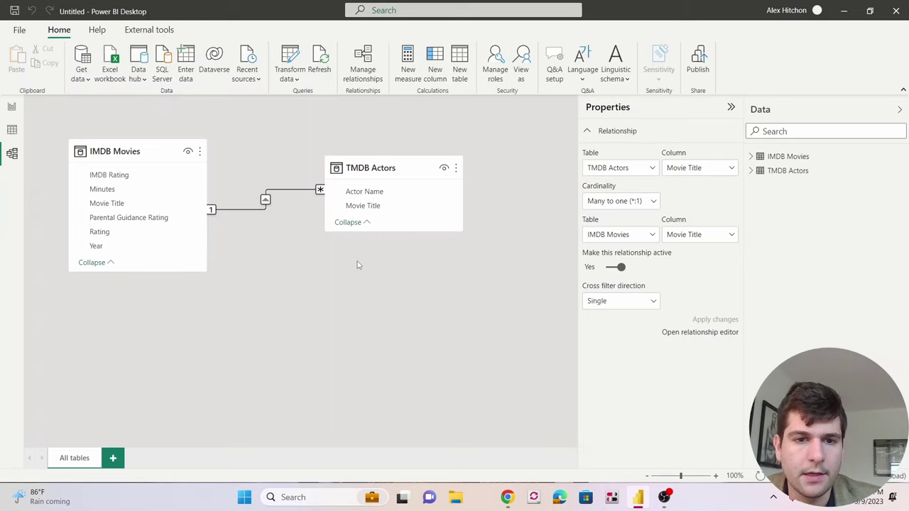
Convert the movie table visual to a matrix with IMDB Rating moved into Values
drag(359, 169, 378, 161)
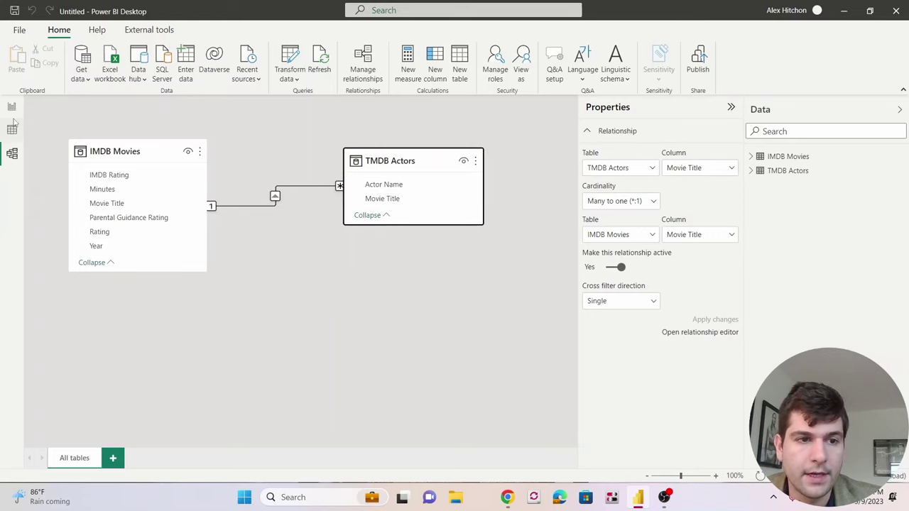
click(12, 108)
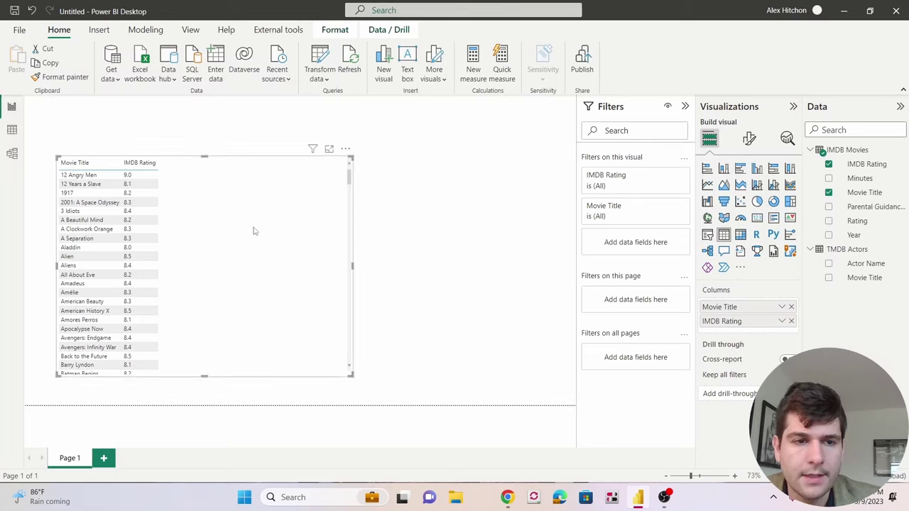
click(740, 235)
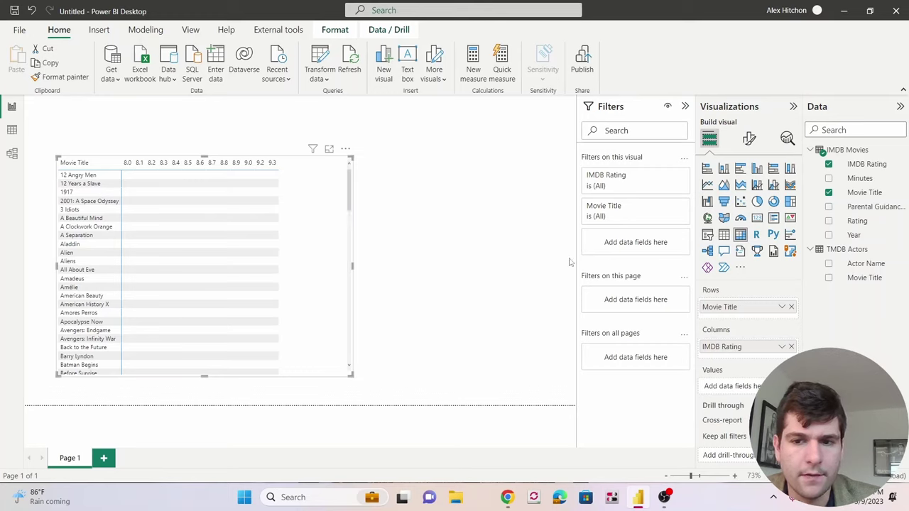
drag(737, 348, 735, 383)
scroll(165, 269, down, 5)
scroll(165, 269, up, 6)
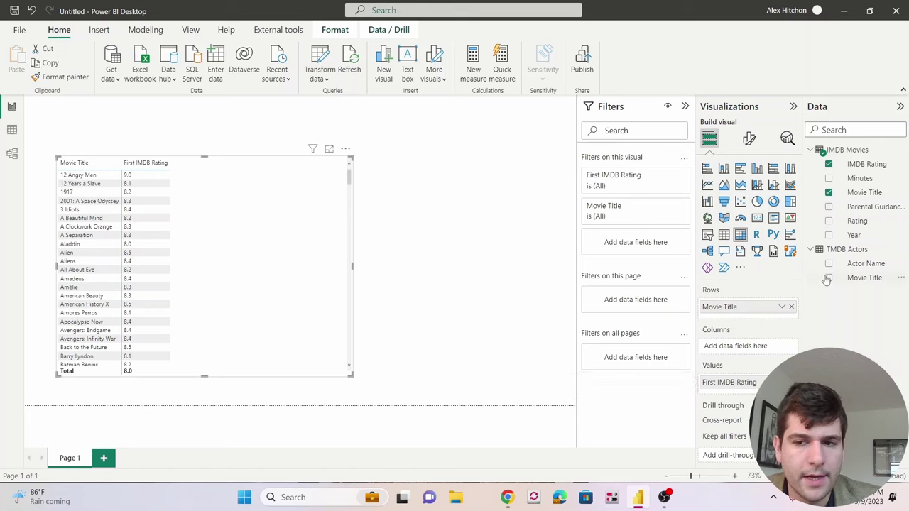
Add Actor Name as a count and sort movies by actor count, highest first
drag(856, 264, 732, 395)
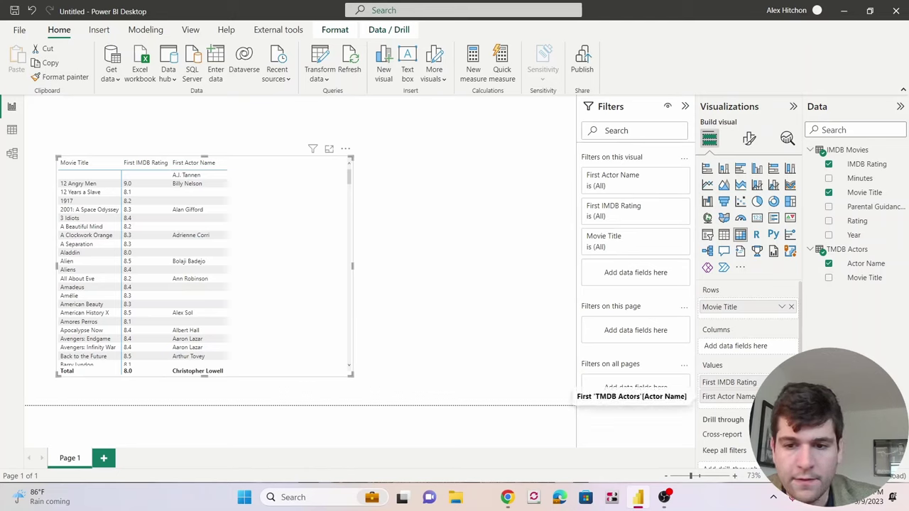
click(782, 396)
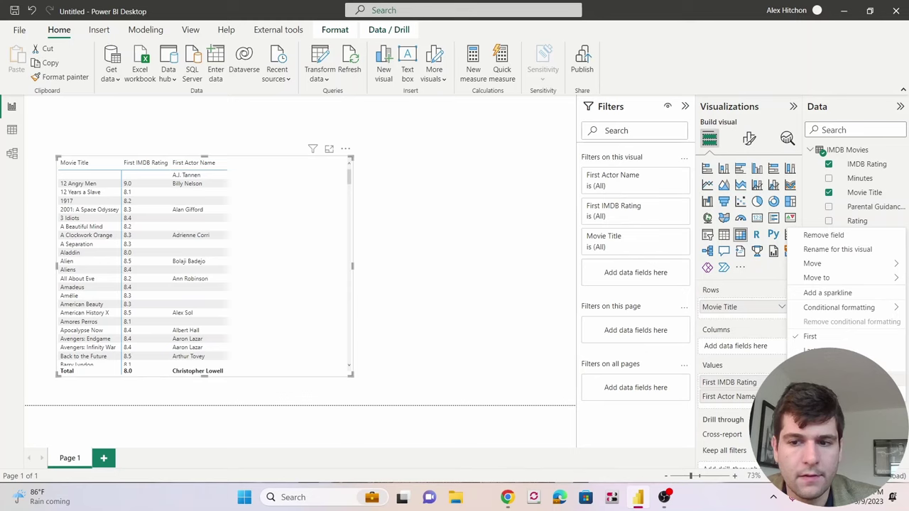
click(817, 380)
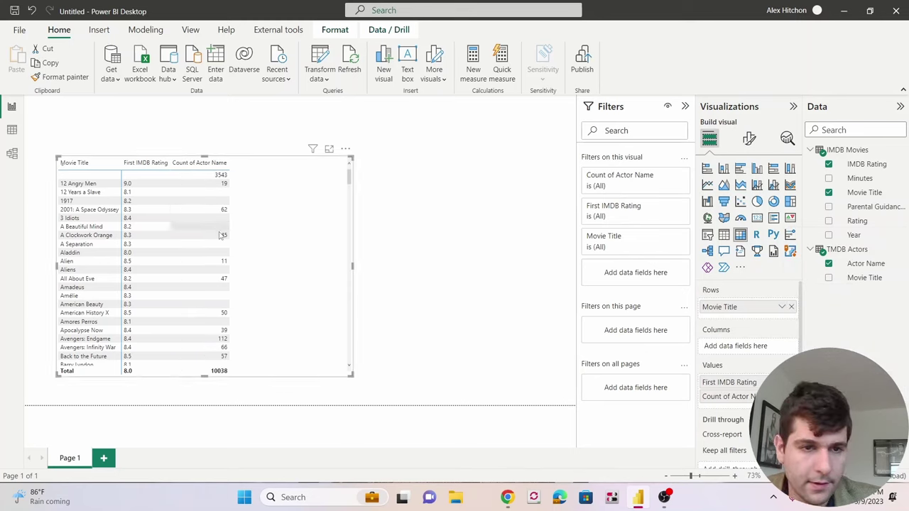
click(275, 162)
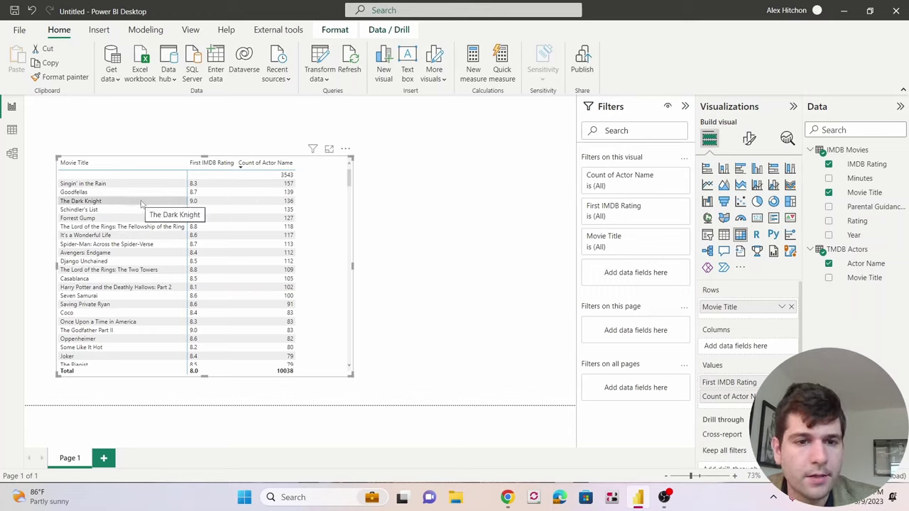
Delete the existing relationship between IMDB Movies and TMDB Actors in Model view
click(12, 153)
right_click(275, 197)
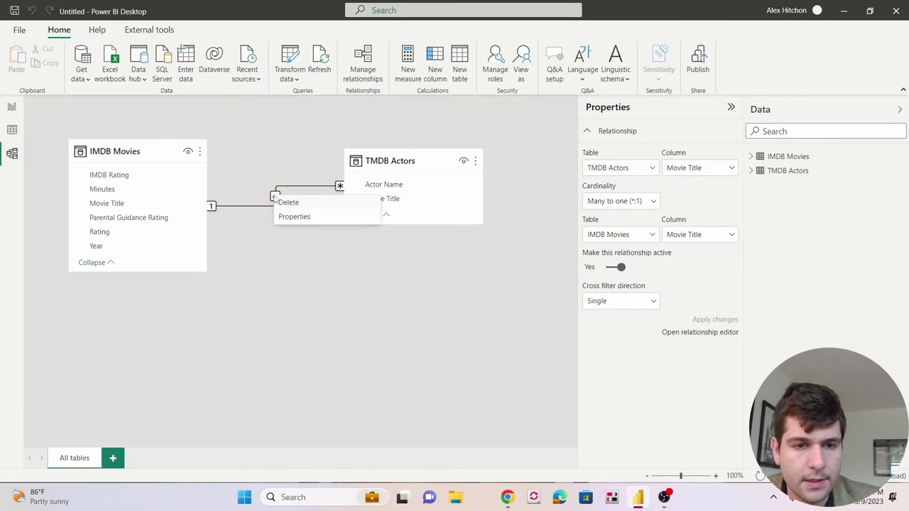
click(294, 202)
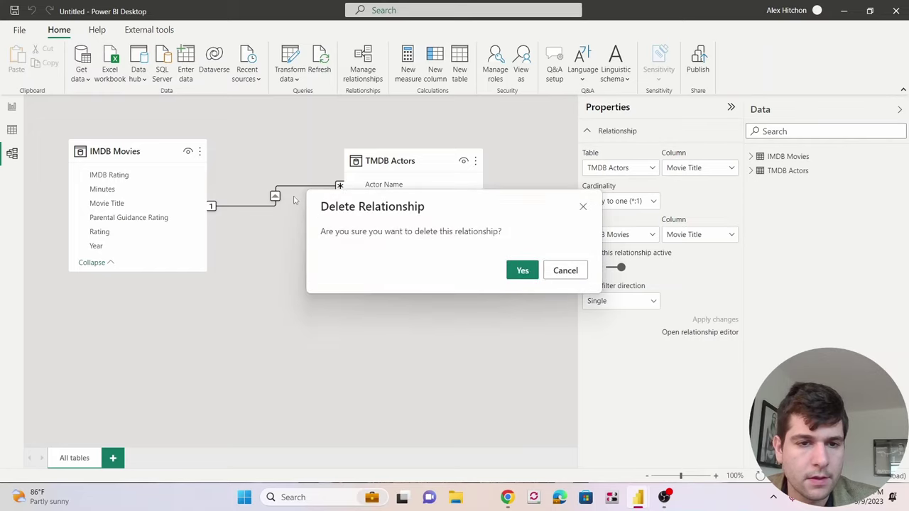
click(518, 274)
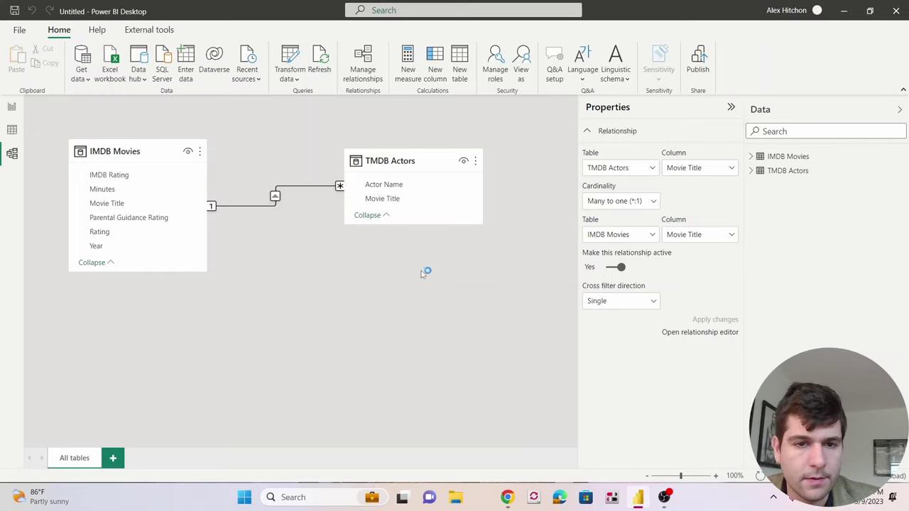
Check the report, then link IMDB Movies' Movie Title to TMDB Actors' Movie Title
click(13, 131)
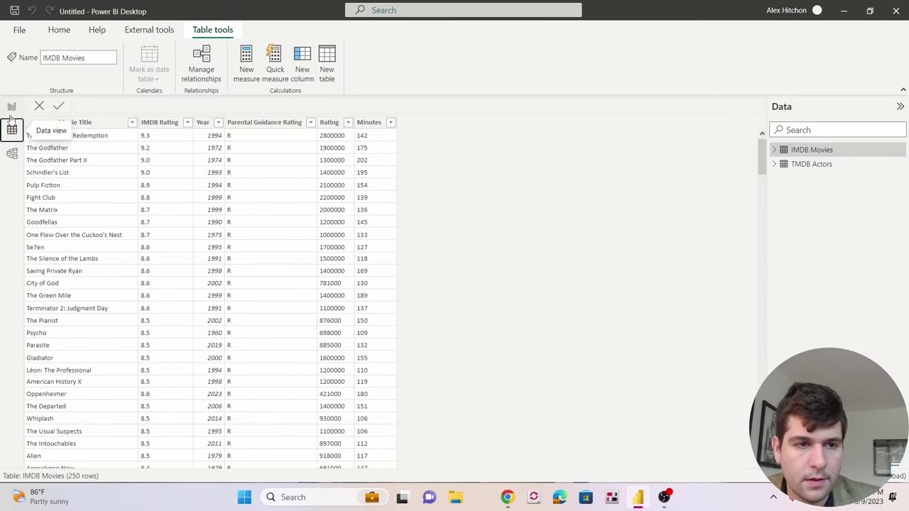
click(11, 108)
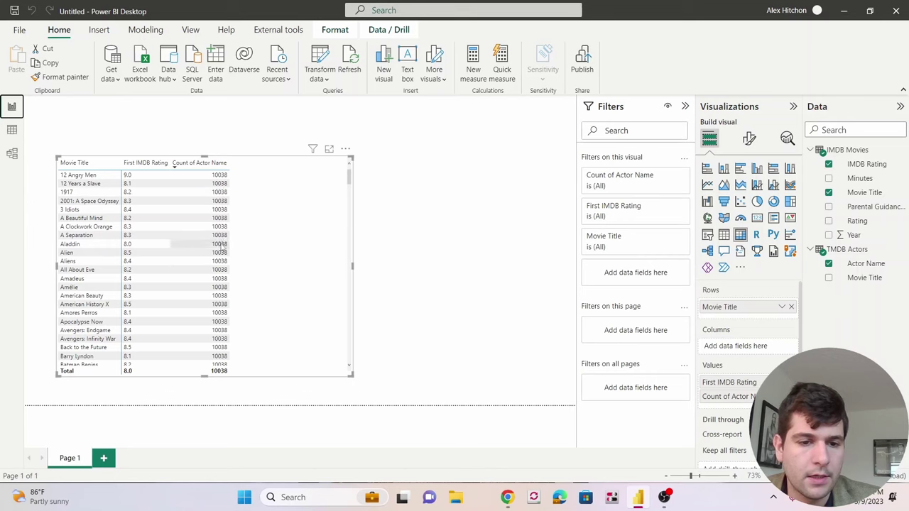
scroll(222, 245, down, 5)
scroll(222, 245, up, 5)
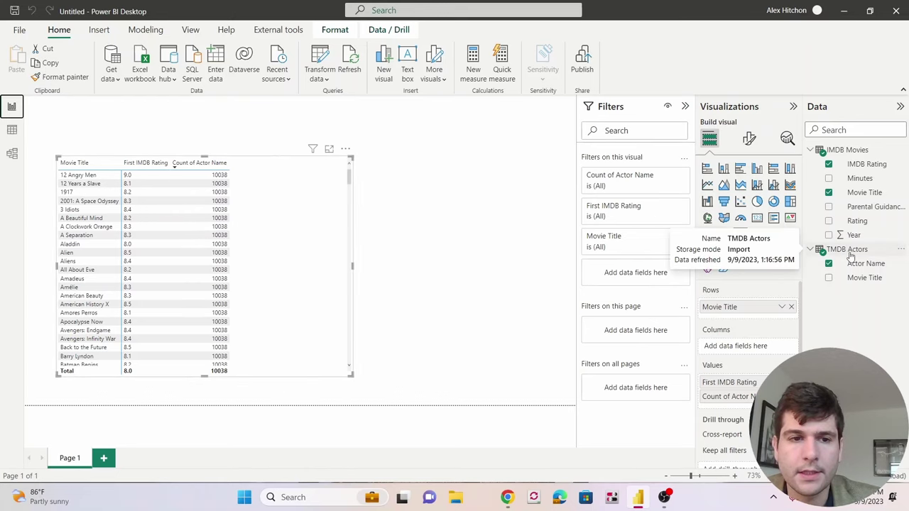
click(12, 154)
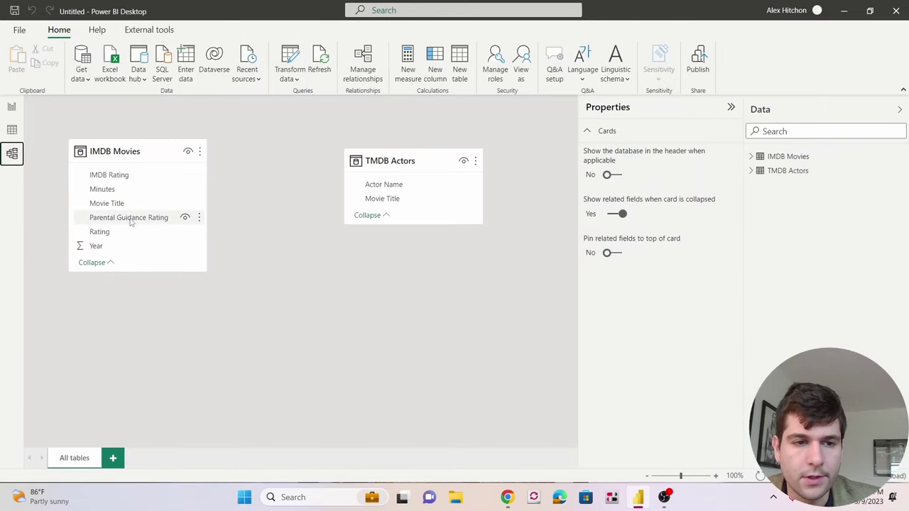
drag(120, 205, 416, 205)
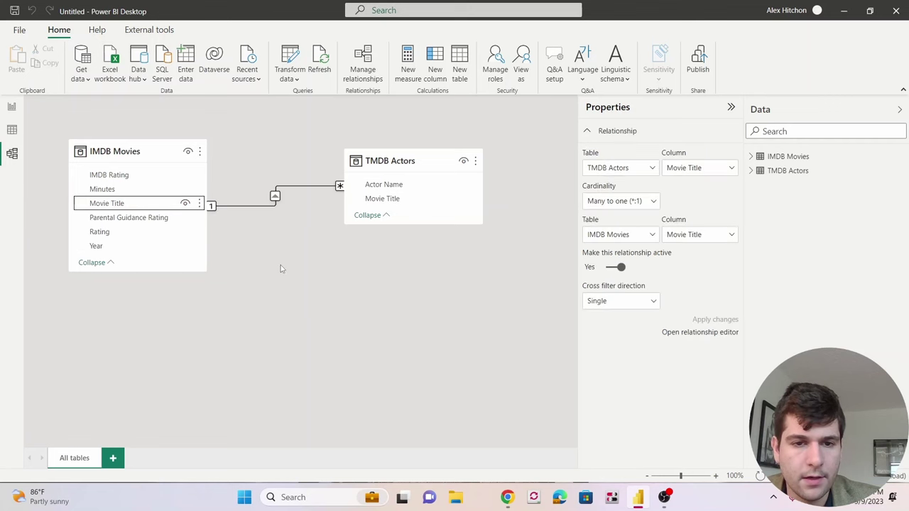
click(12, 107)
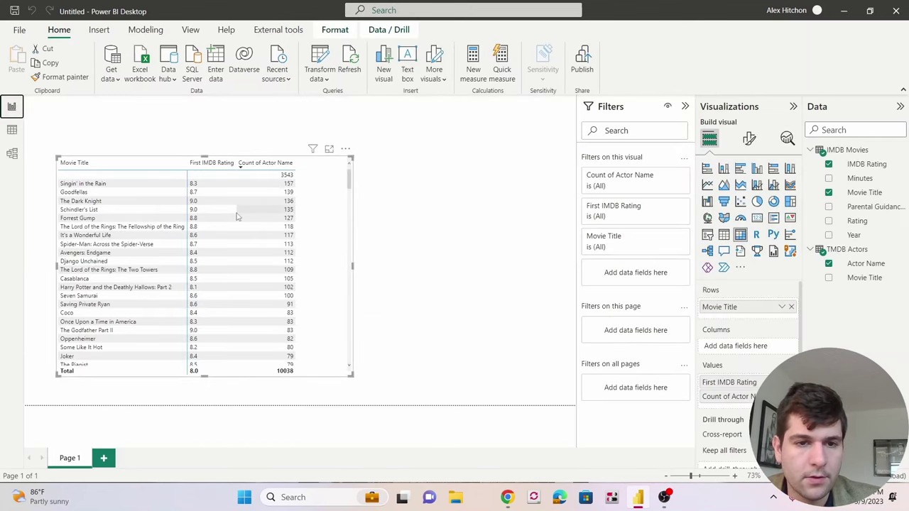
Place a table visual listing TMDB Actors Movie Title on the canvas
scroll(316, 235, down, 5)
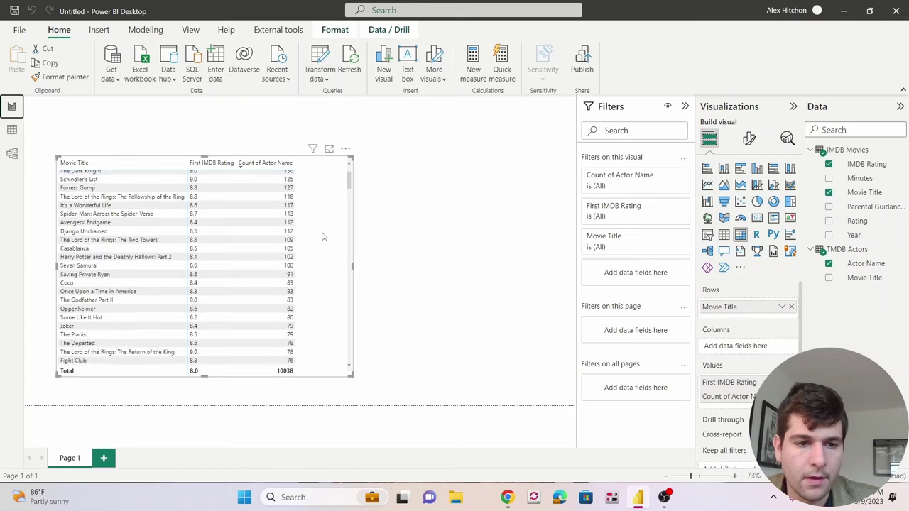
drag(350, 199, 358, 176)
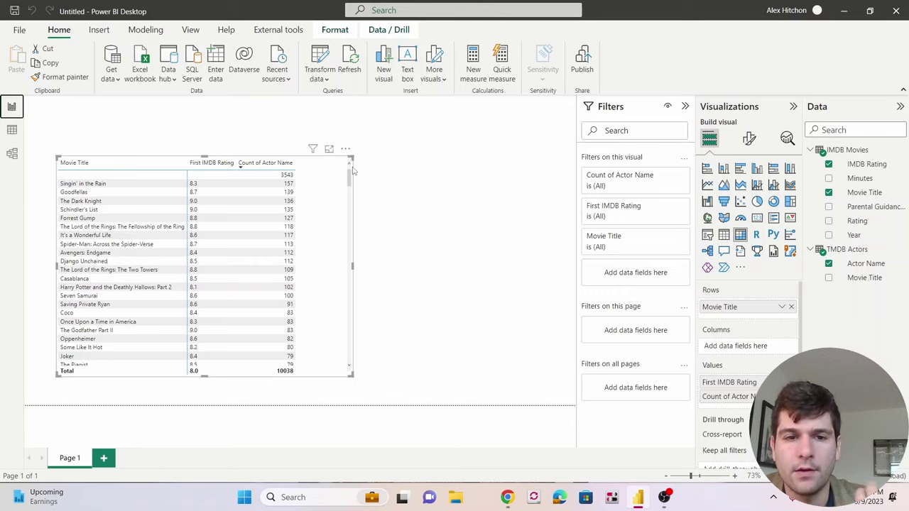
click(353, 170)
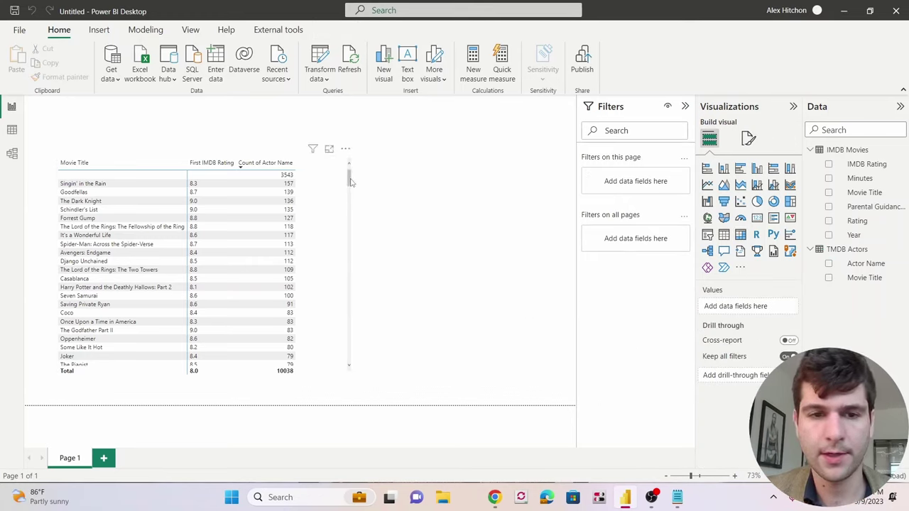
drag(349, 178, 338, 365)
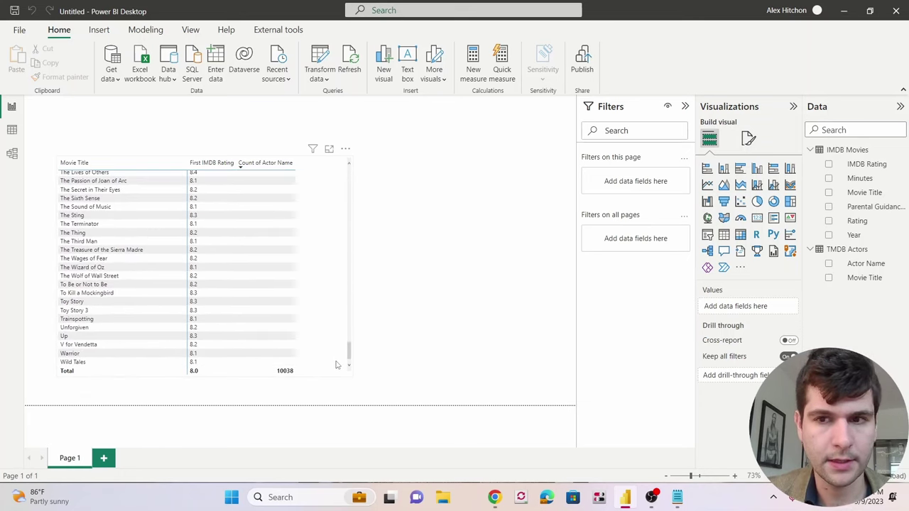
click(337, 365)
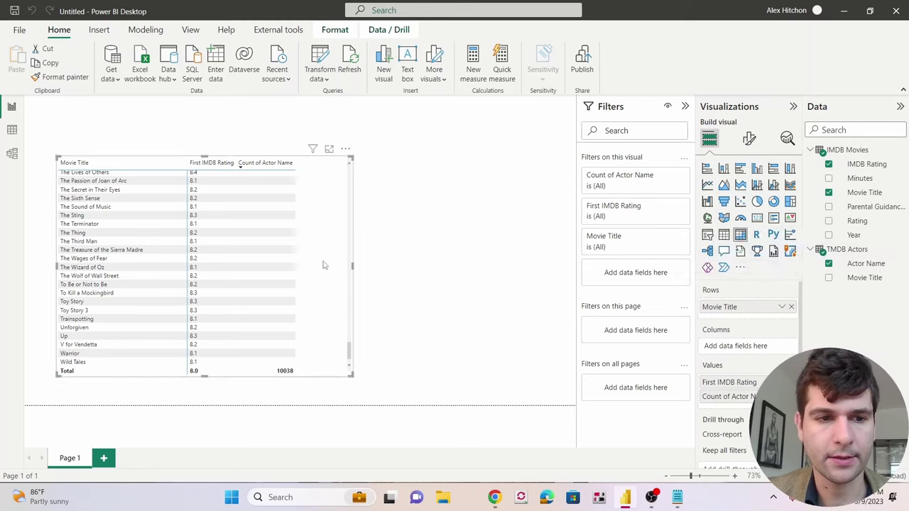
scroll(312, 274, up, 15)
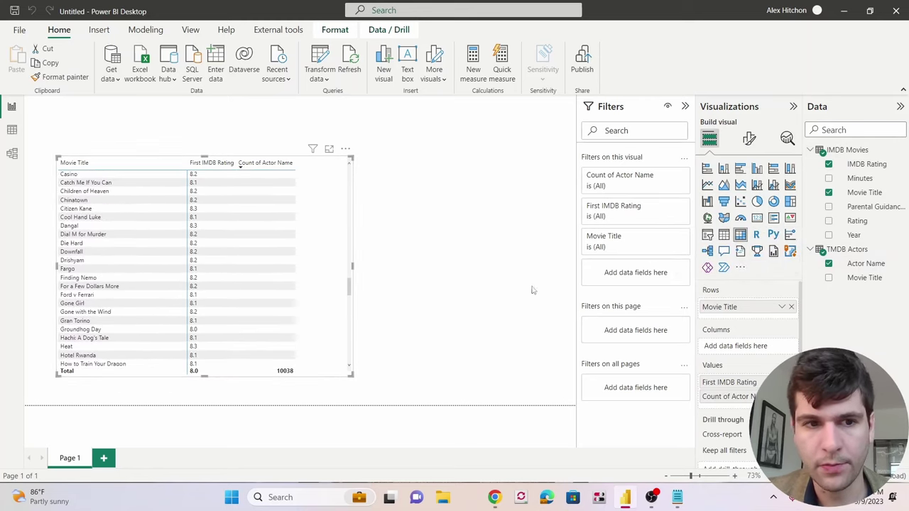
scroll(324, 304, up, 10)
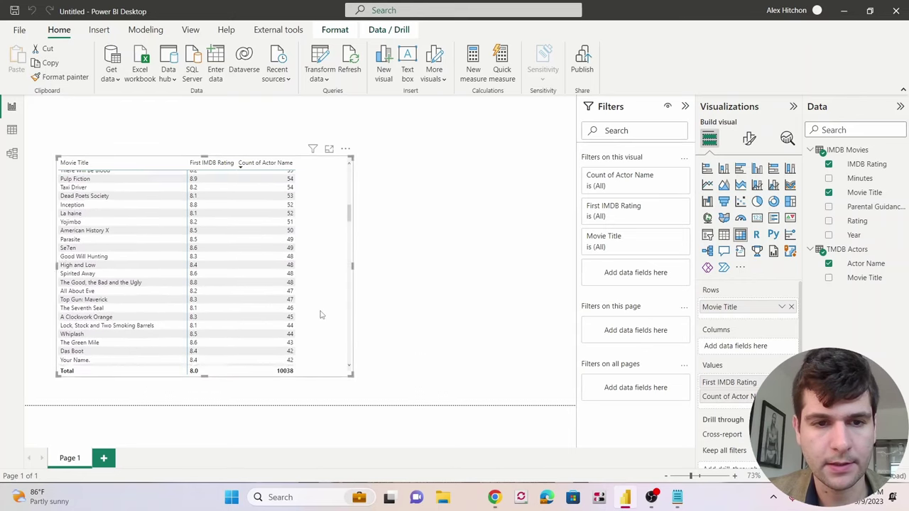
scroll(319, 313, up, 10)
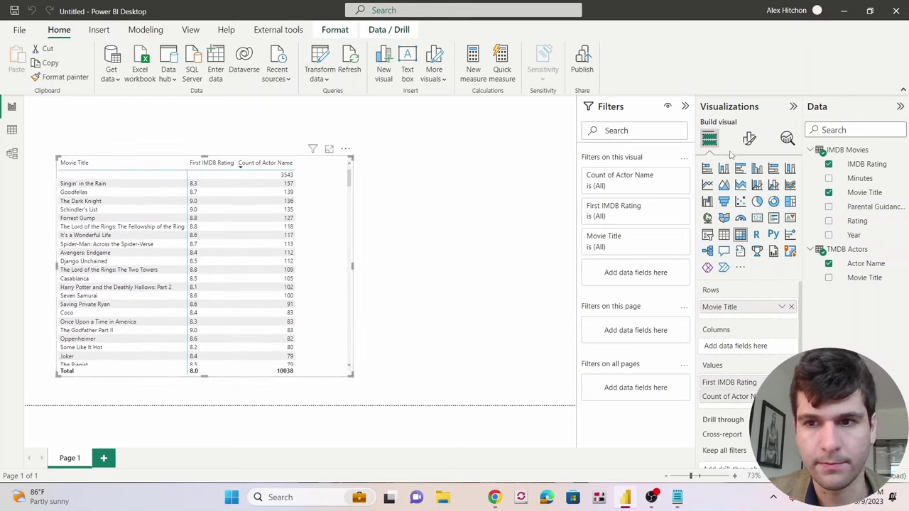
Open the TMDB Actors query in Power Query Editor via Edit query
right_click(848, 256)
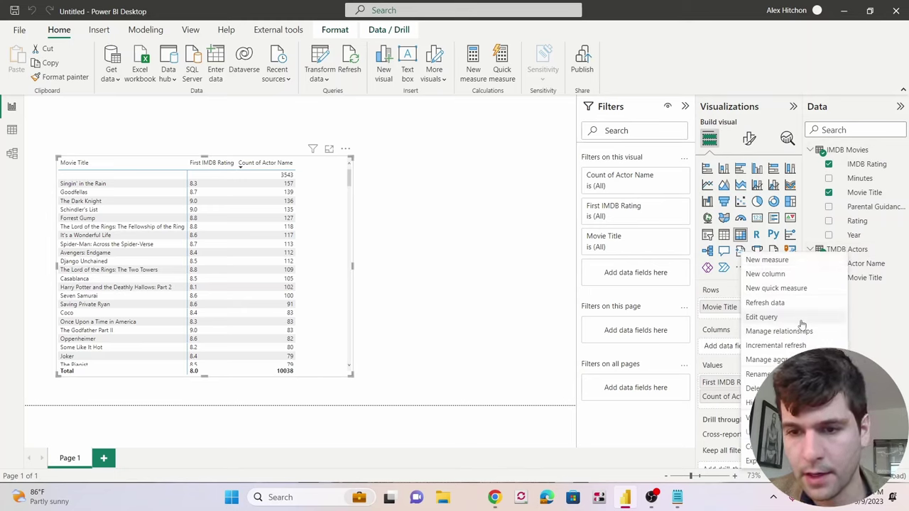
click(864, 322)
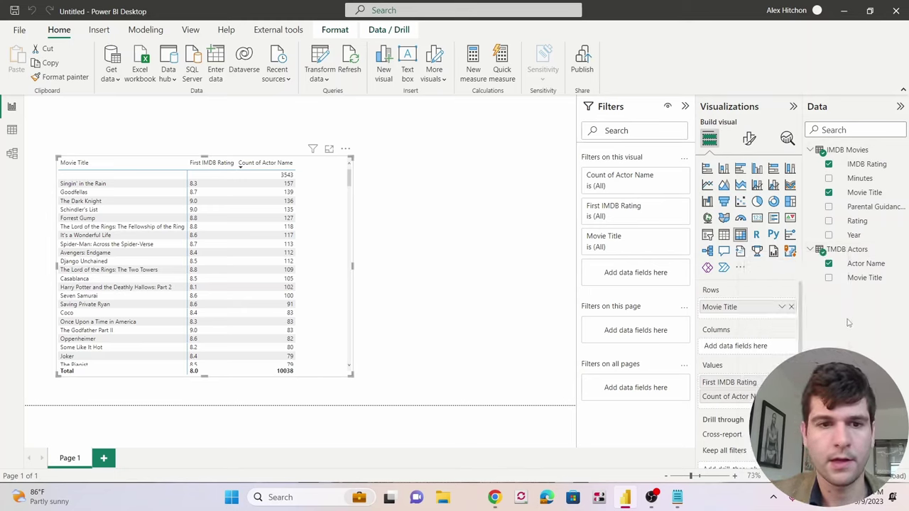
right_click(833, 253)
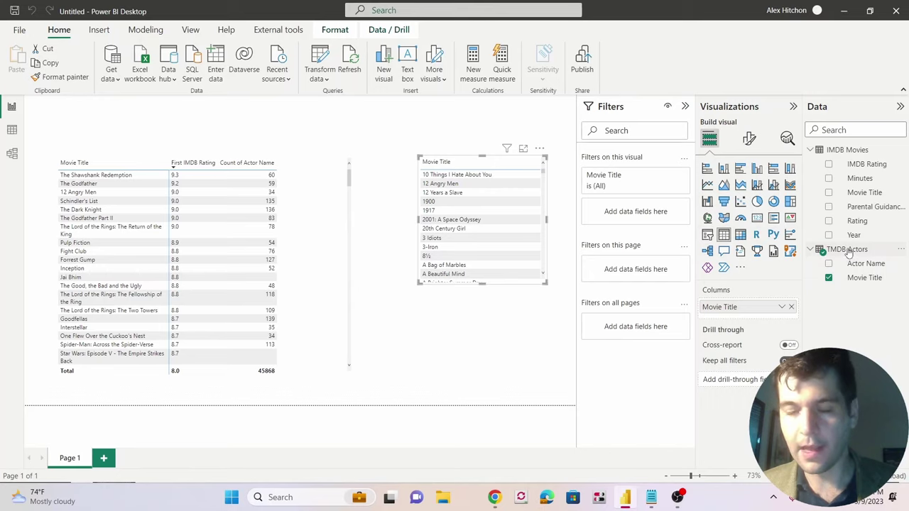
right_click(850, 252)
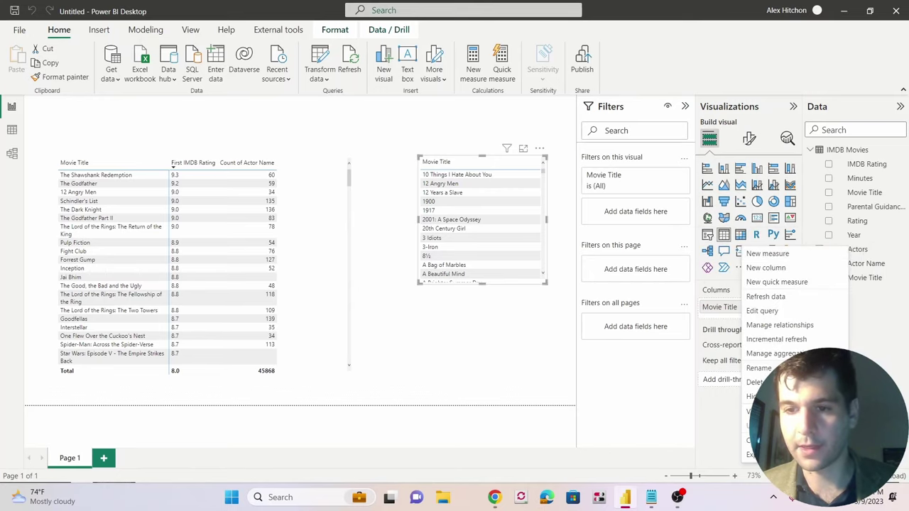
click(763, 312)
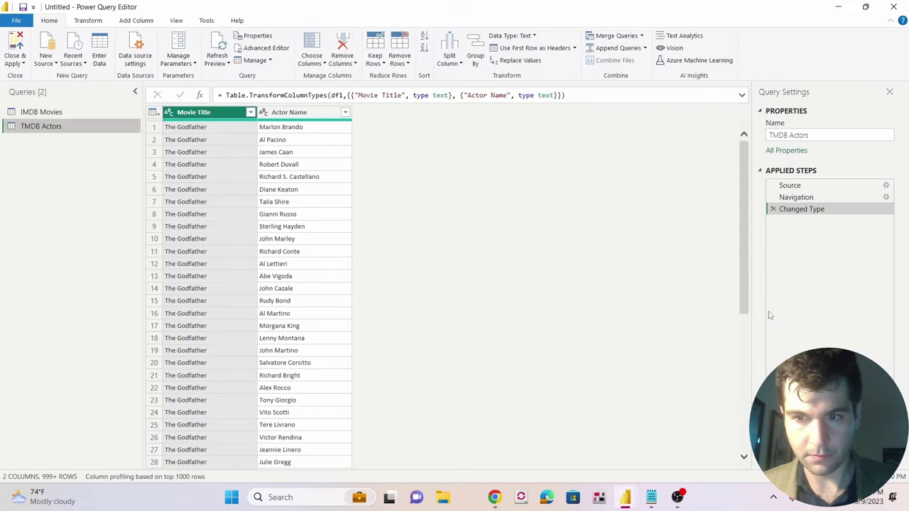
Read through the Source step's Python script for TMDB Actors and cancel without changes
click(886, 186)
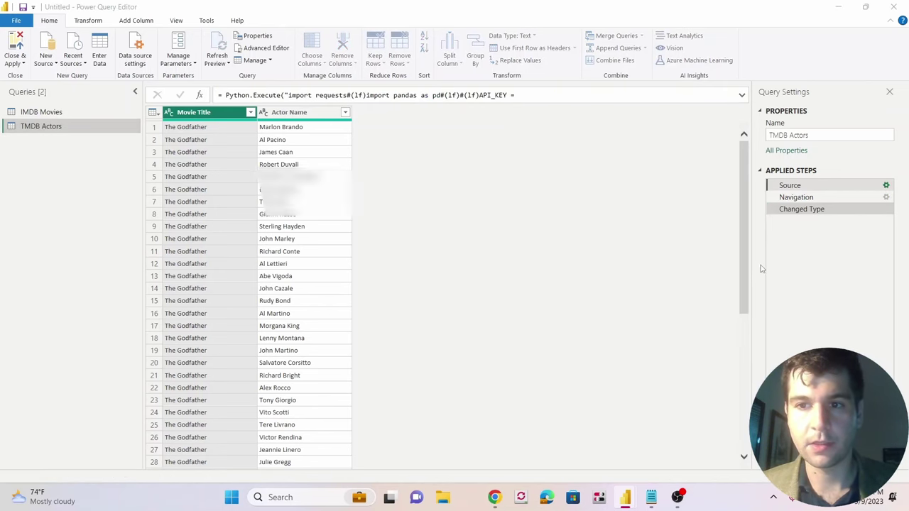
scroll(331, 206, down, 5)
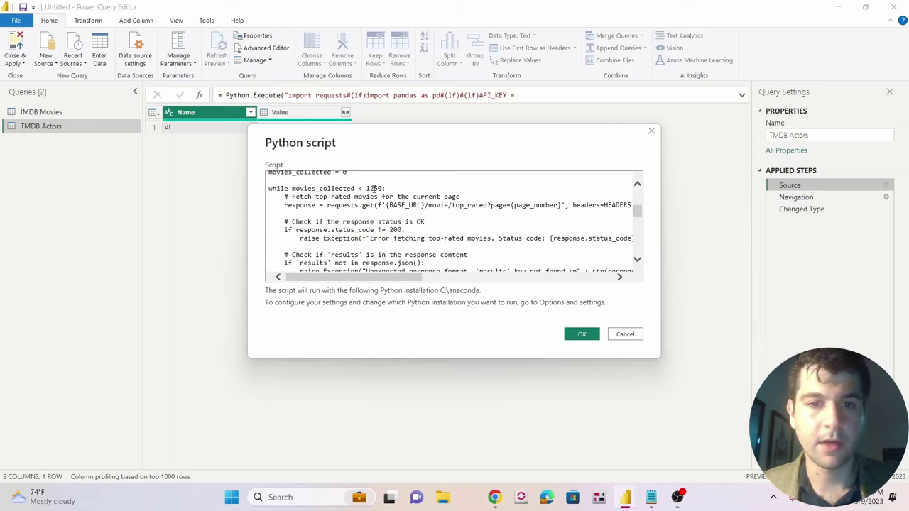
scroll(375, 192, down, 3)
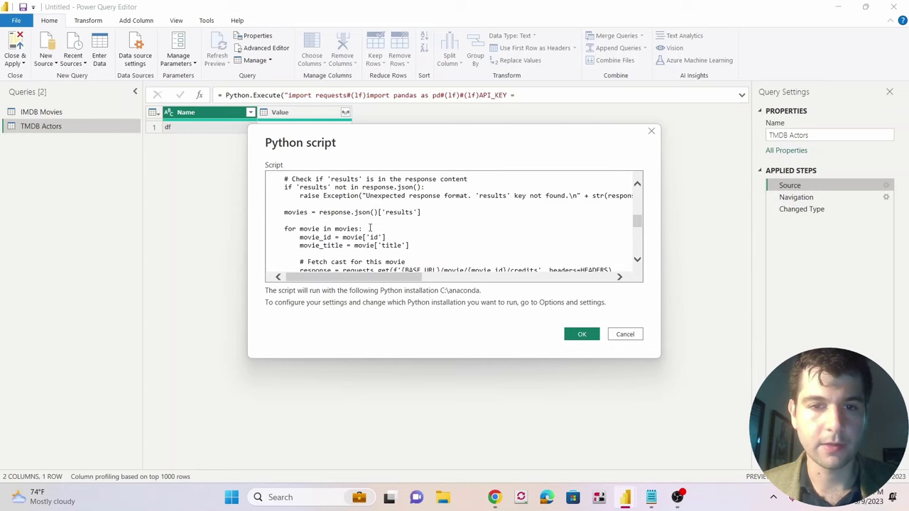
scroll(371, 227, up, 3)
scroll(373, 224, down, 7)
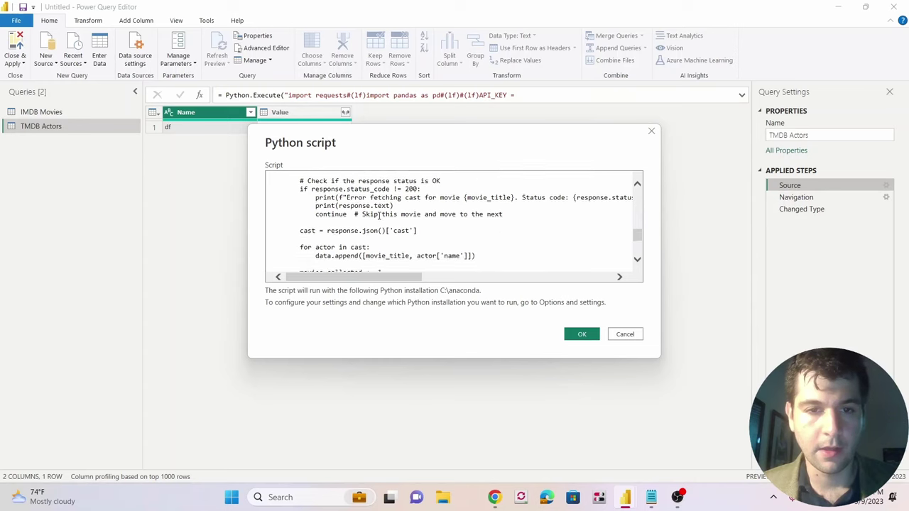
scroll(381, 217, down, 1)
scroll(381, 218, up, 1)
scroll(381, 220, down, 3)
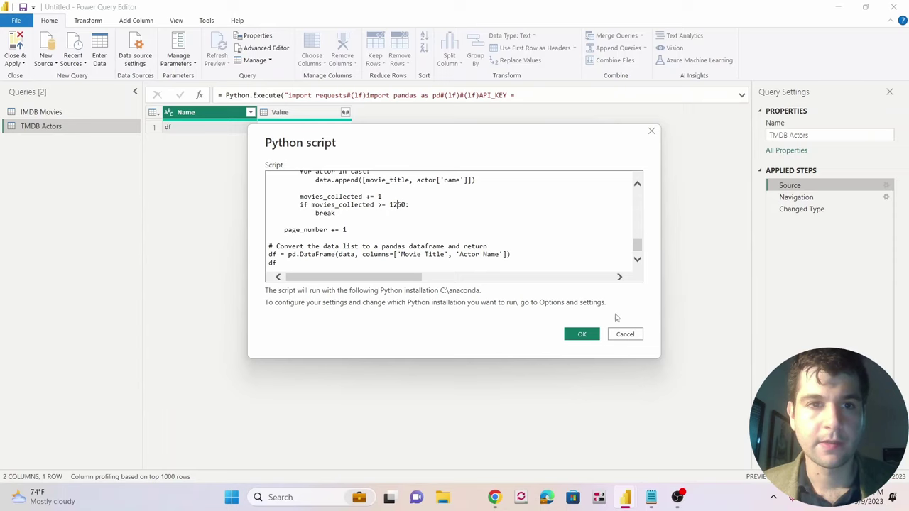
click(634, 336)
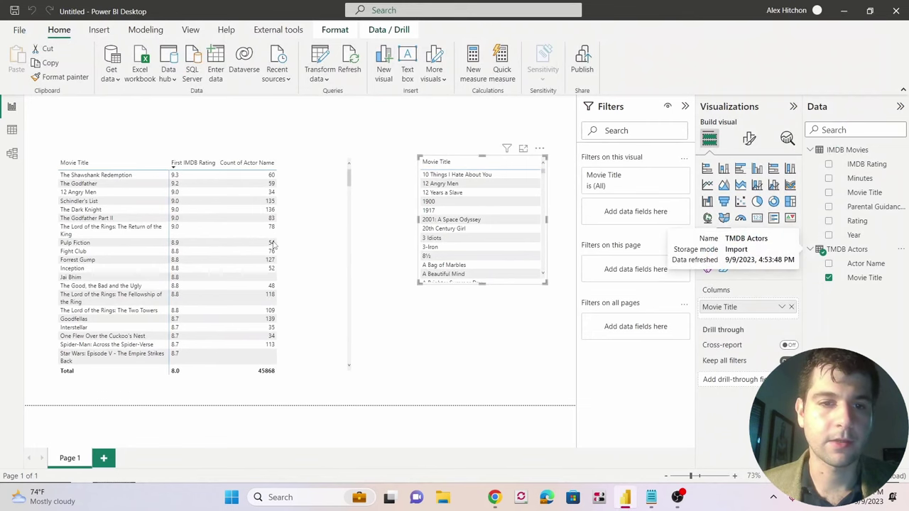
Scroll through the ratings matrix, then delete the separate Movie Title list visual
scroll(274, 244, down, 15)
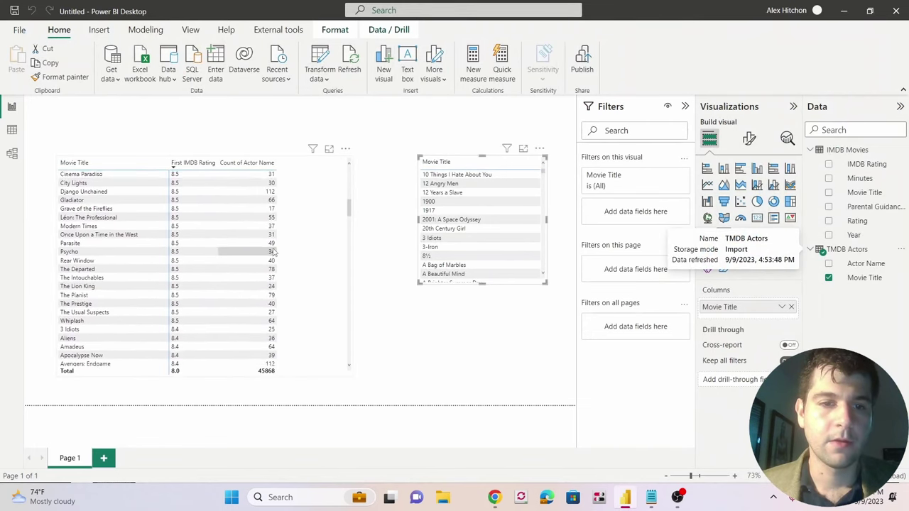
scroll(272, 252, up, 2)
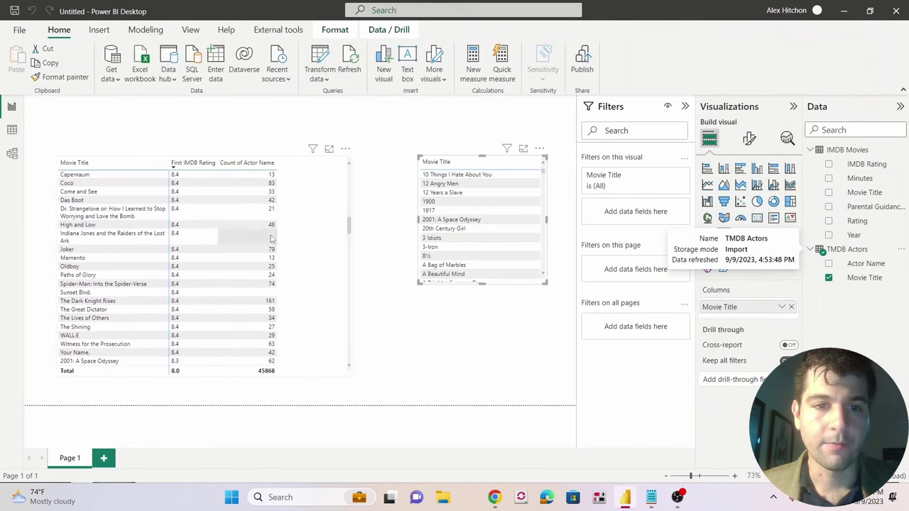
scroll(270, 245, down, 15)
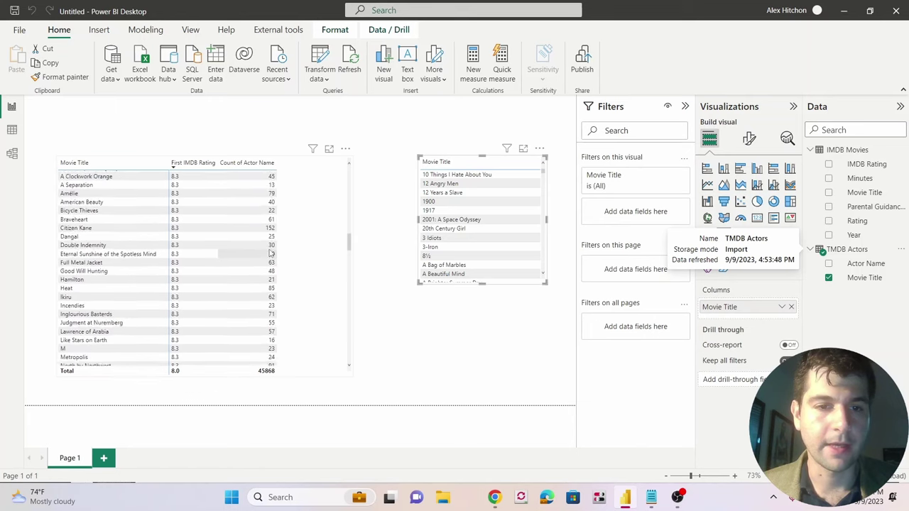
scroll(280, 266, down, 15)
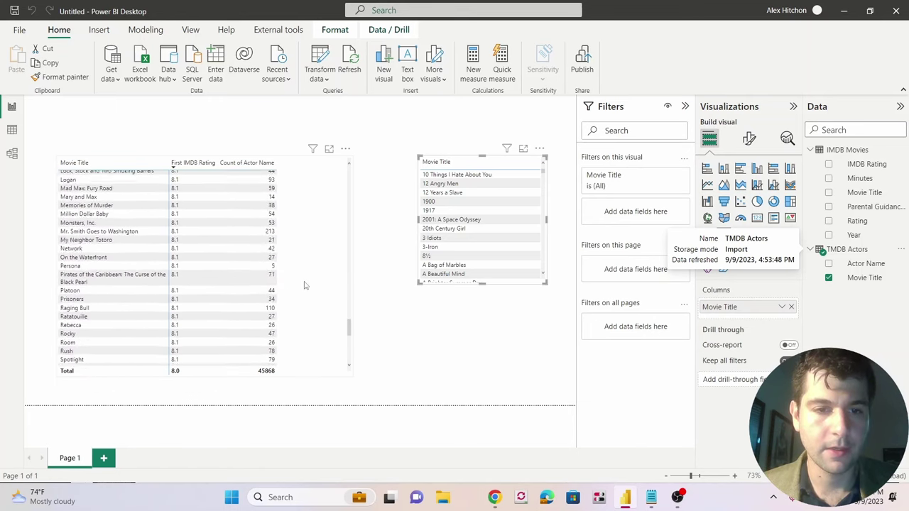
drag(348, 339, 349, 174)
scroll(270, 207, down, 5)
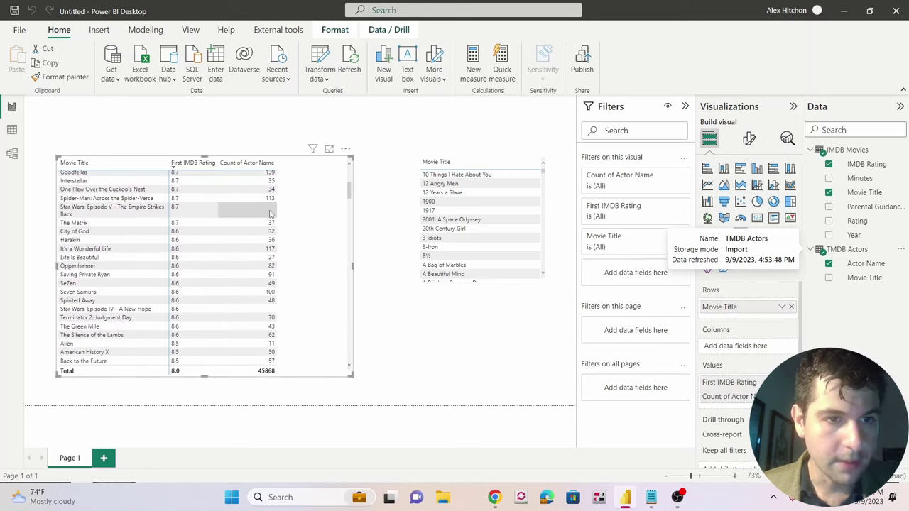
scroll(270, 213, down, 15)
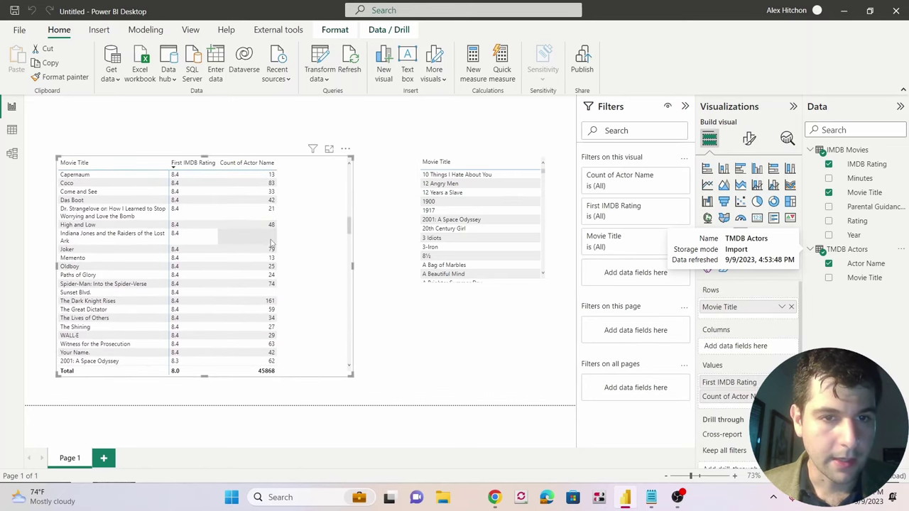
scroll(270, 244, up, 20)
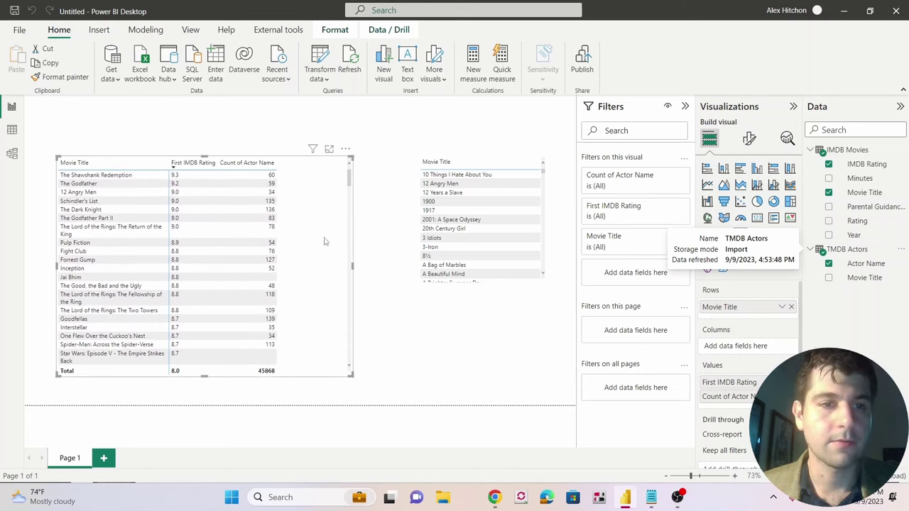
click(526, 200)
key(Delete)
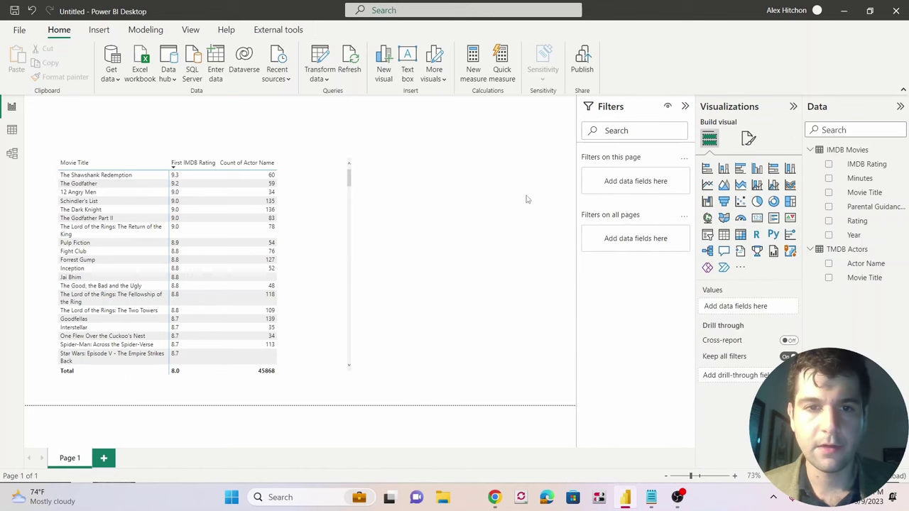
Remove the movie table visual from the page and bring up the Notepad question list
click(346, 170)
click(345, 149)
click(378, 191)
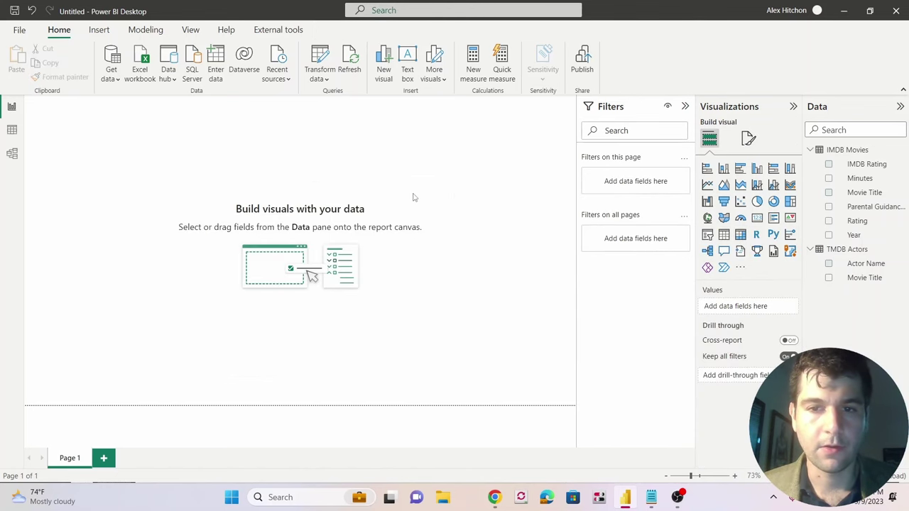
click(651, 497)
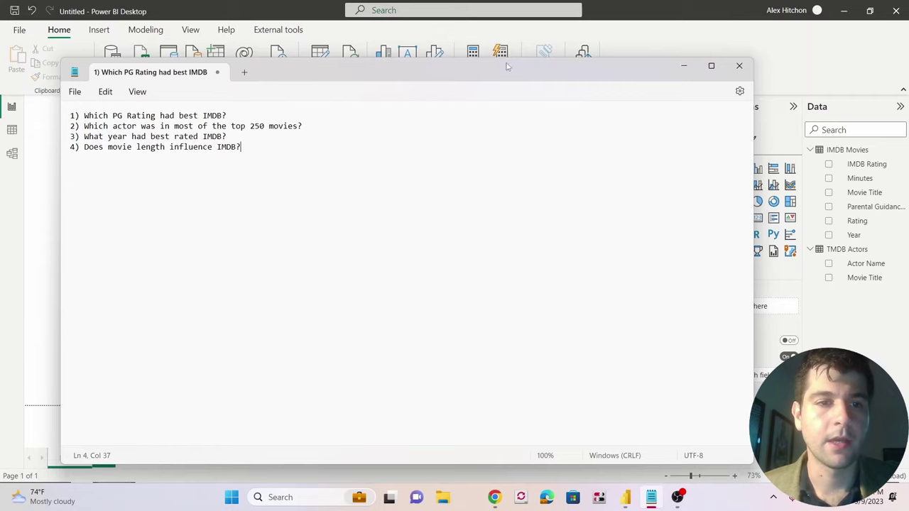
Minimize Notepad to get back to the empty Power BI report page
click(686, 67)
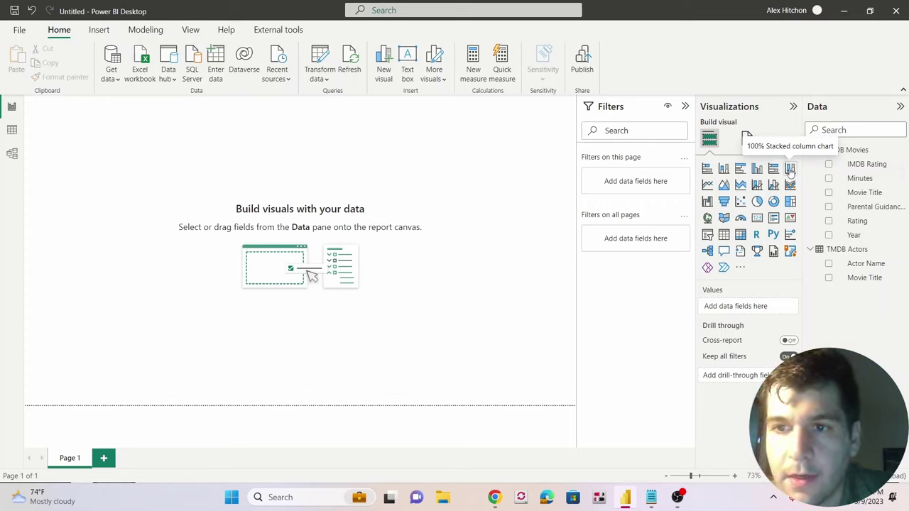
Insert a bar chart of Parental Guidance Rating with Count of IMDB Rating as values
click(713, 173)
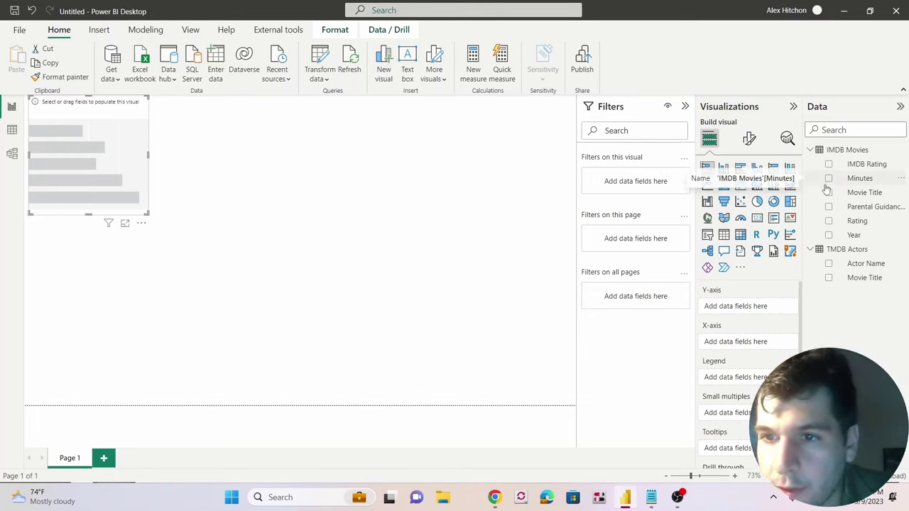
click(828, 207)
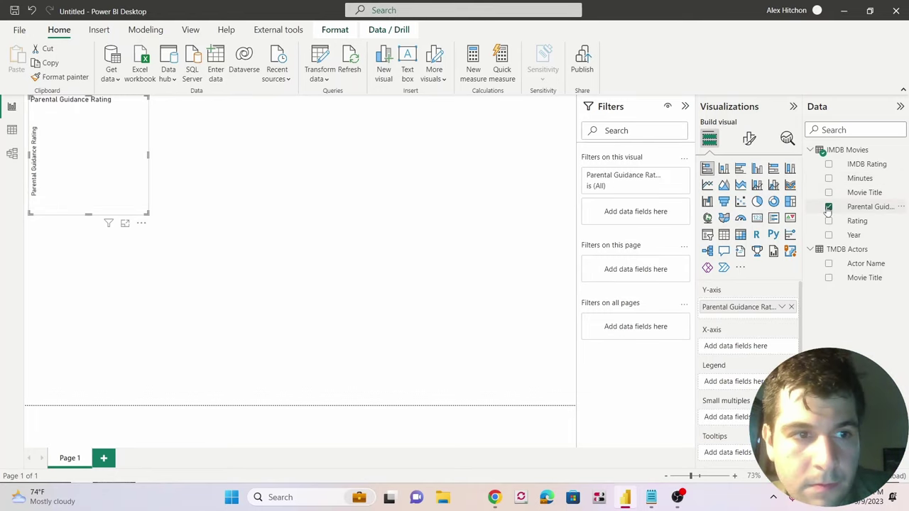
click(829, 164)
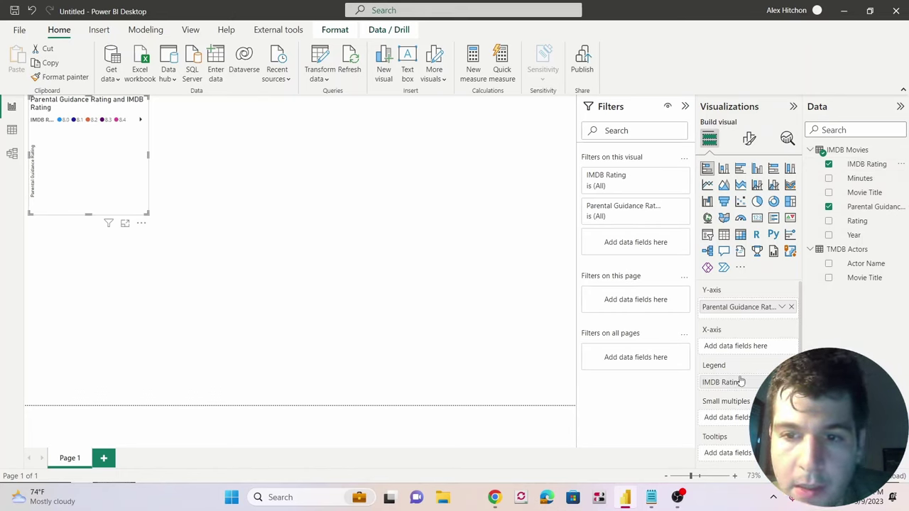
click(724, 167)
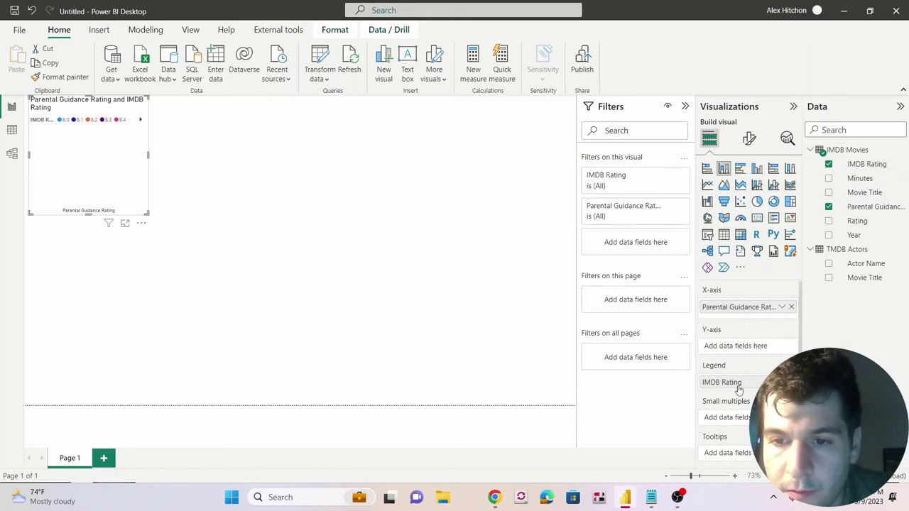
drag(739, 389, 732, 346)
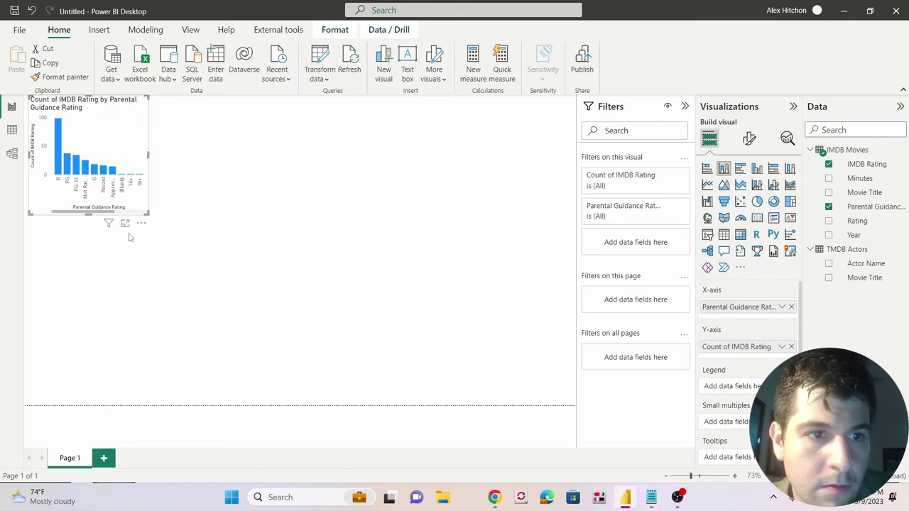
Move and enlarge the chart, then set it to horizontal bars
drag(115, 144, 186, 156)
drag(219, 225, 445, 307)
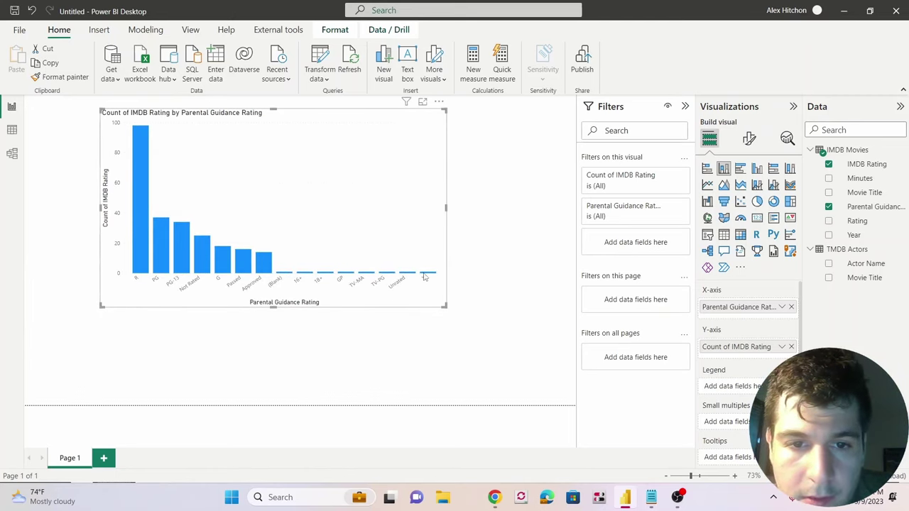
click(782, 346)
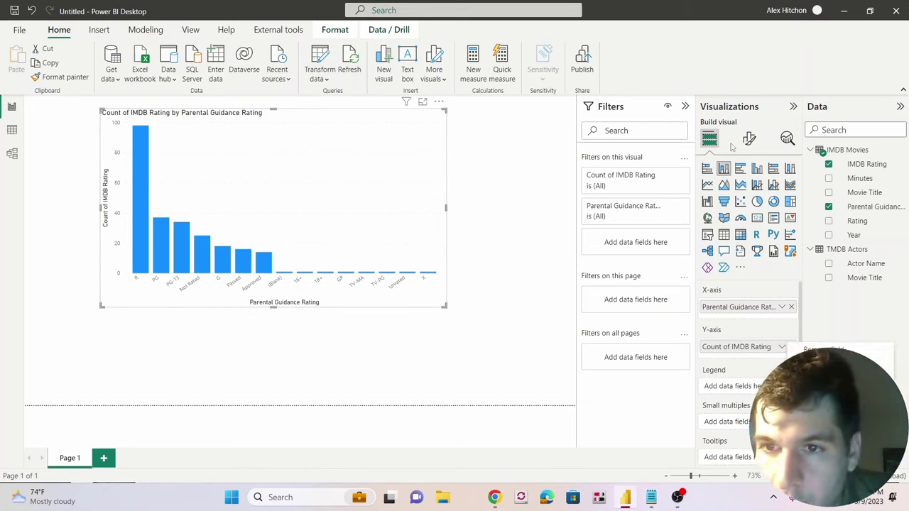
click(707, 169)
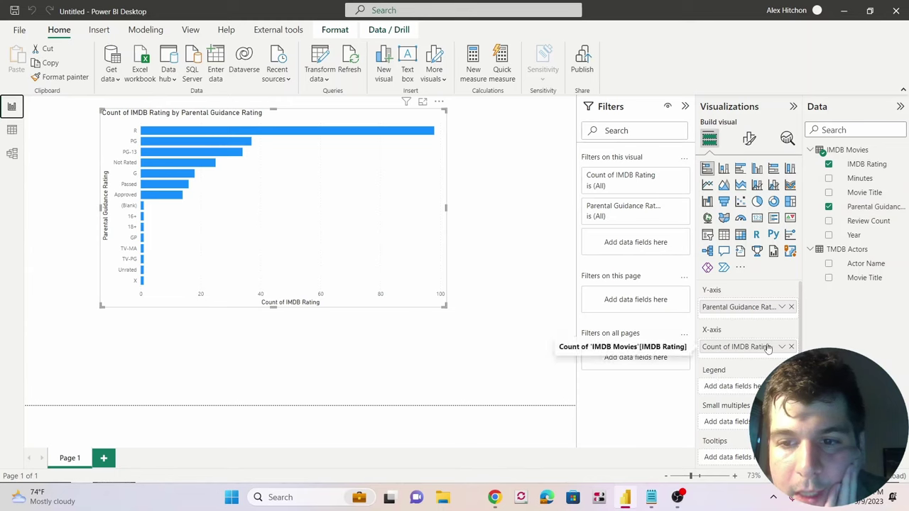
Change the IMDB Rating column's data type to Decimal number
click(853, 176)
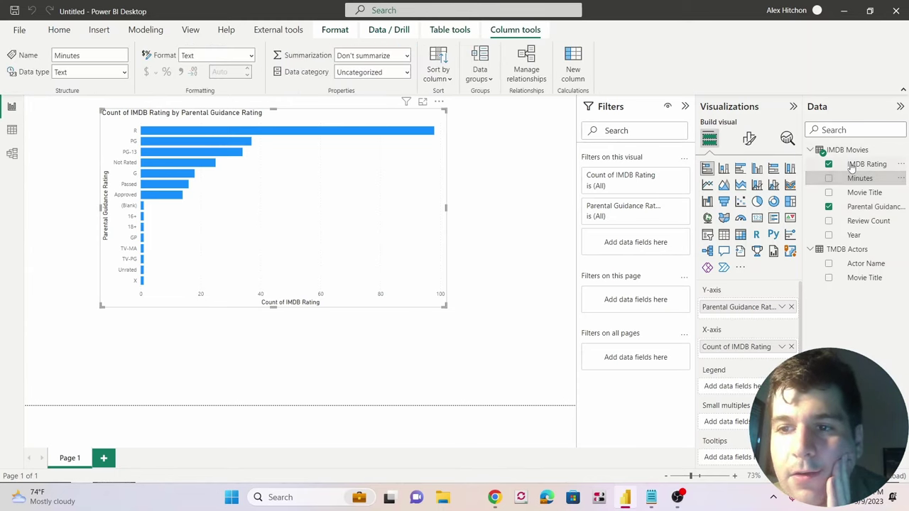
click(854, 165)
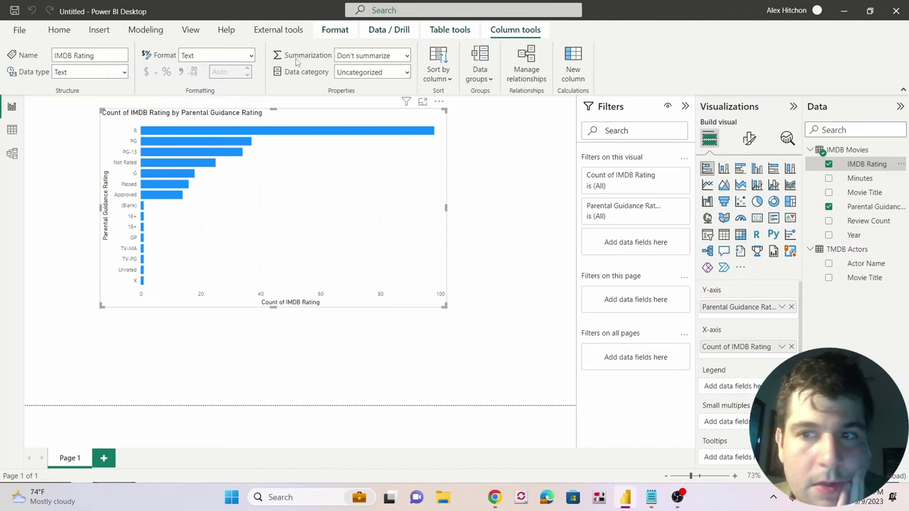
drag(868, 165, 135, 76)
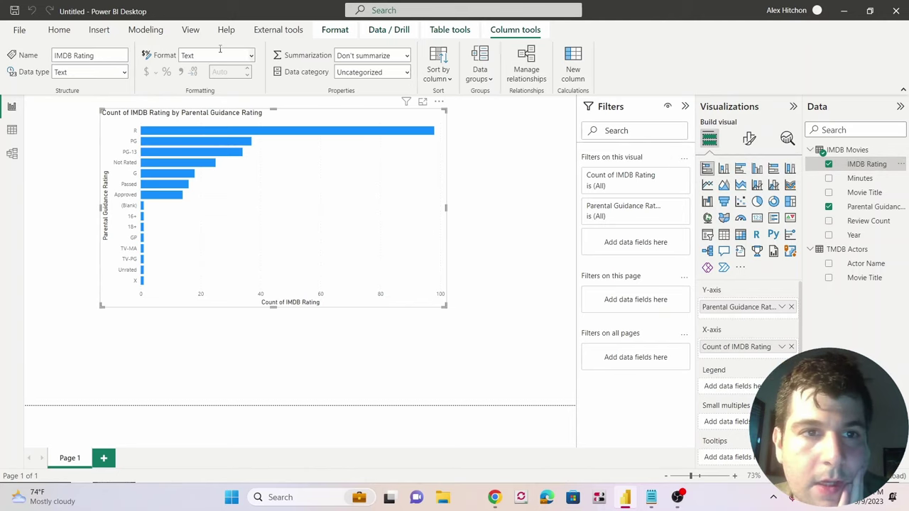
click(251, 56)
click(251, 57)
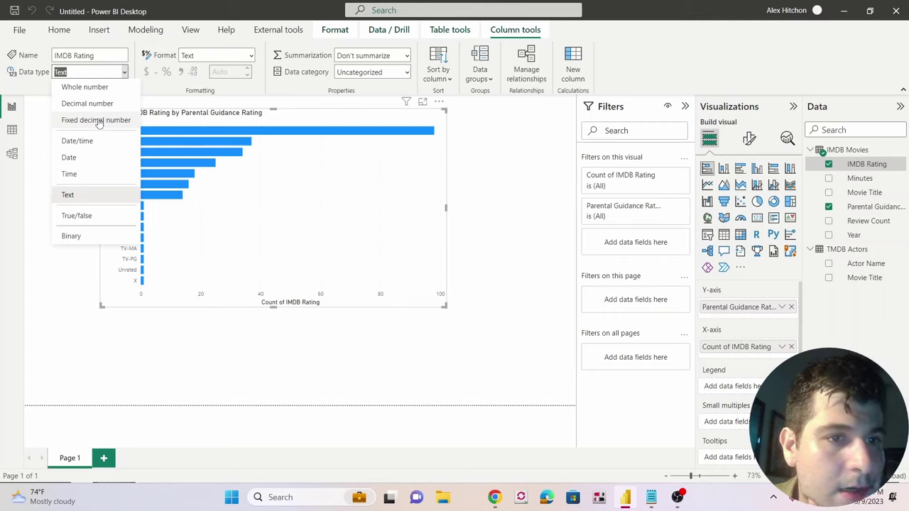
click(97, 105)
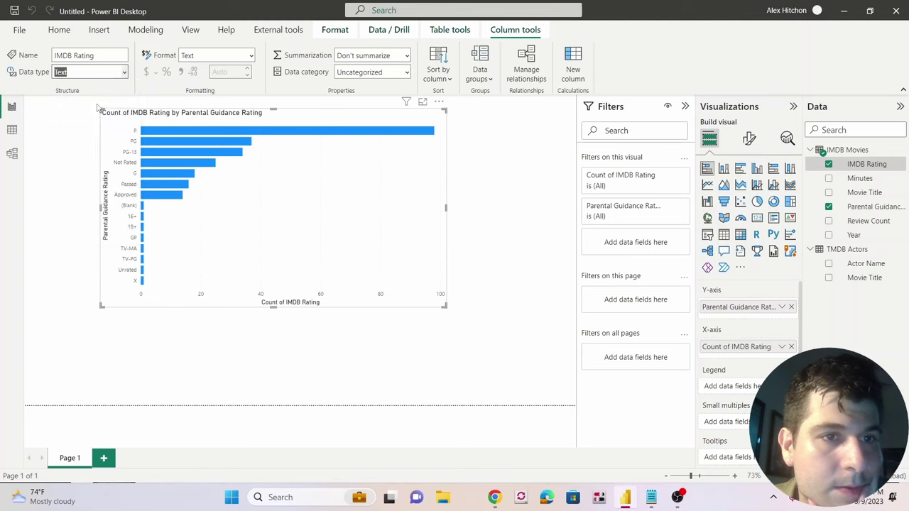
click(519, 287)
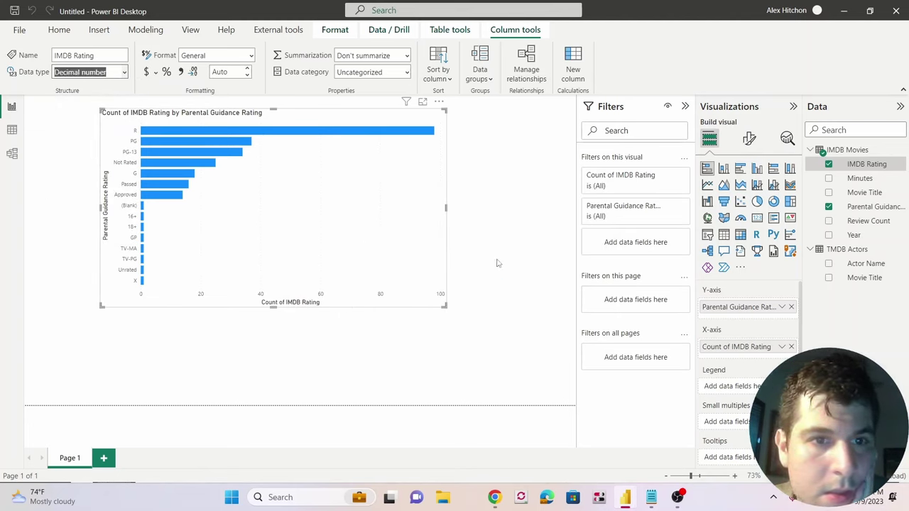
Switch the chart to clustered columns, ending with Count of IMDB Rating as values
click(782, 346)
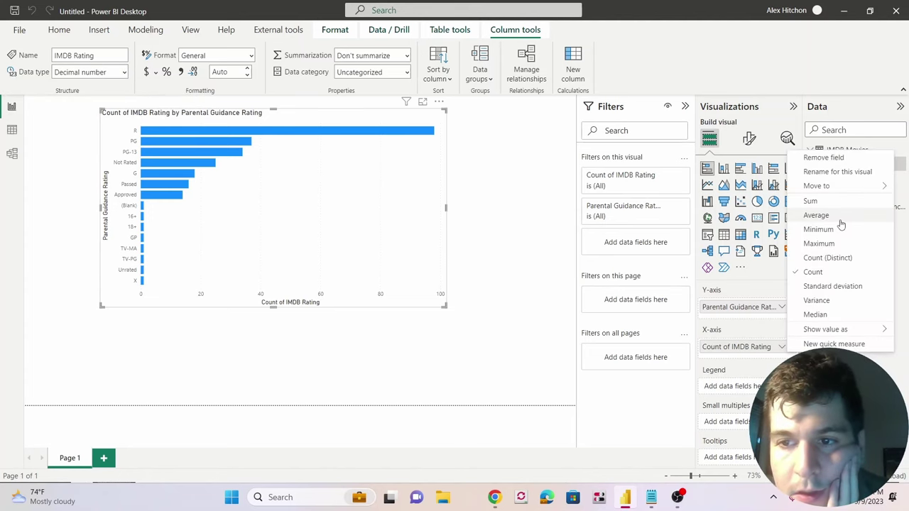
click(841, 218)
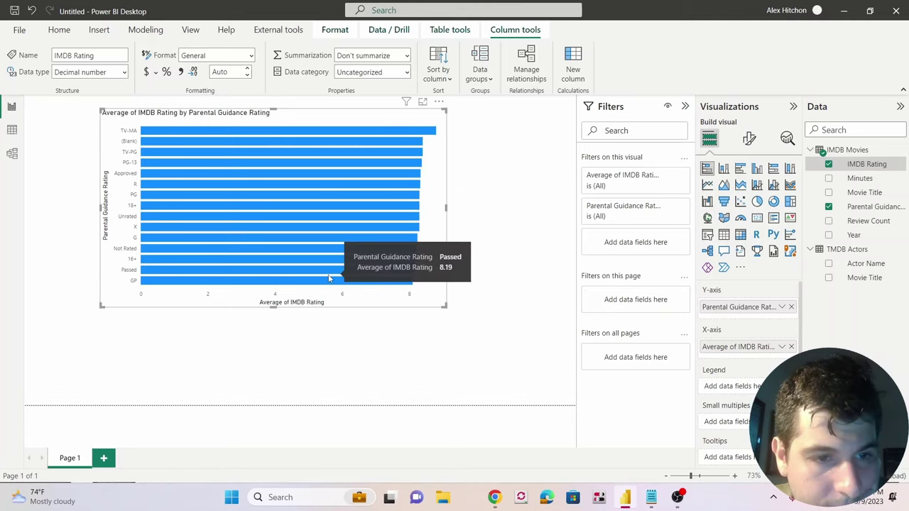
click(724, 169)
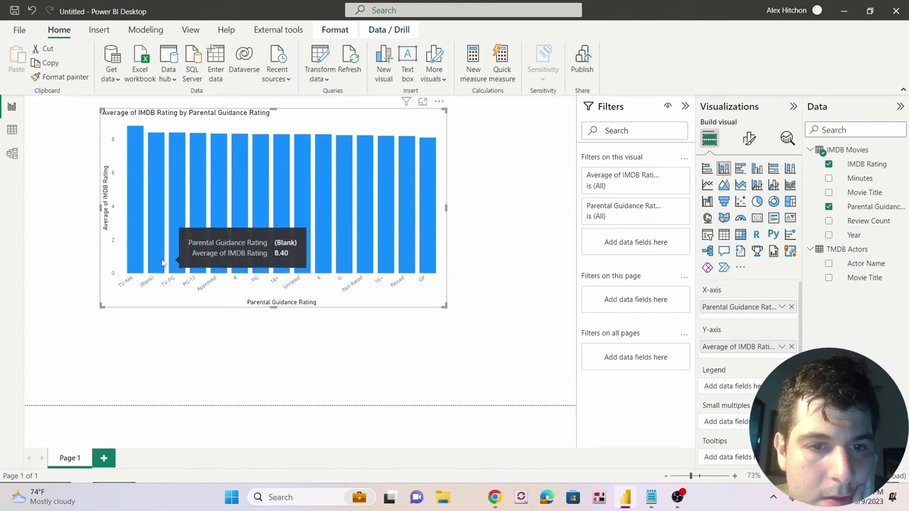
click(782, 347)
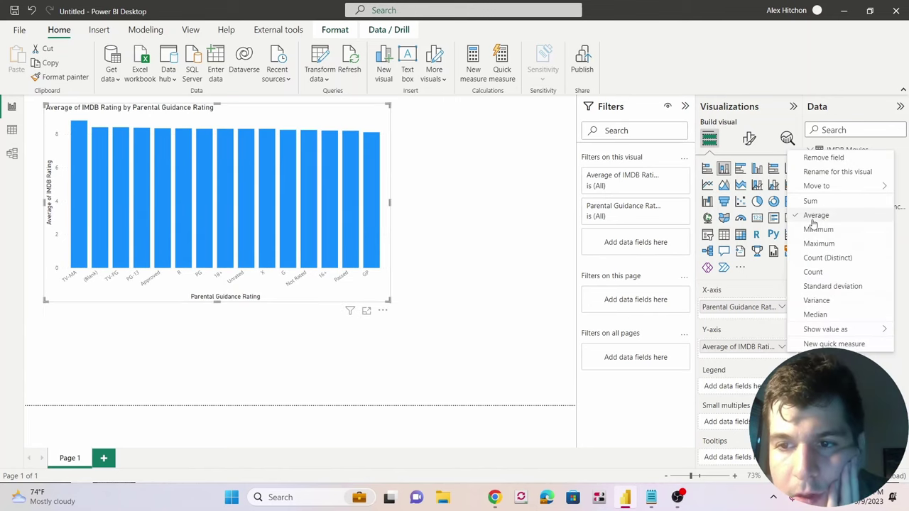
click(813, 273)
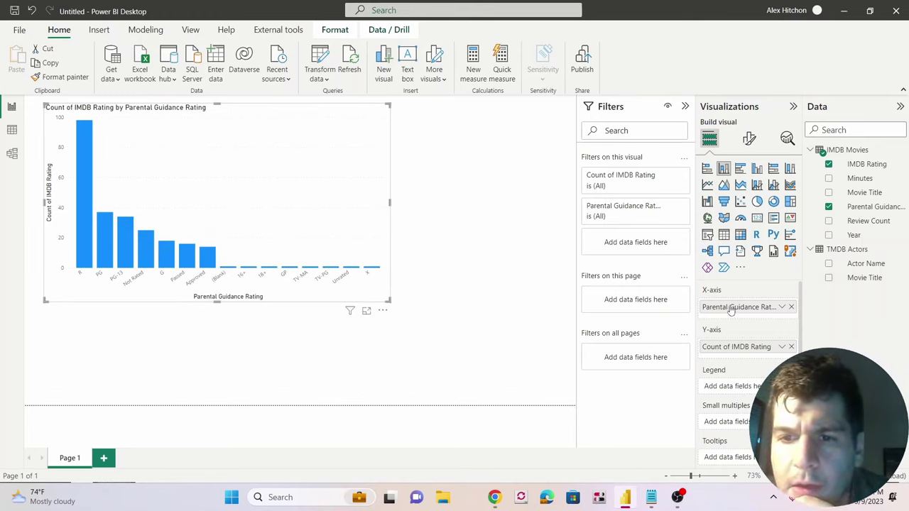
Add a Parental Guidance Rating filter to the chart, keeping Basic filtering
drag(732, 311, 649, 248)
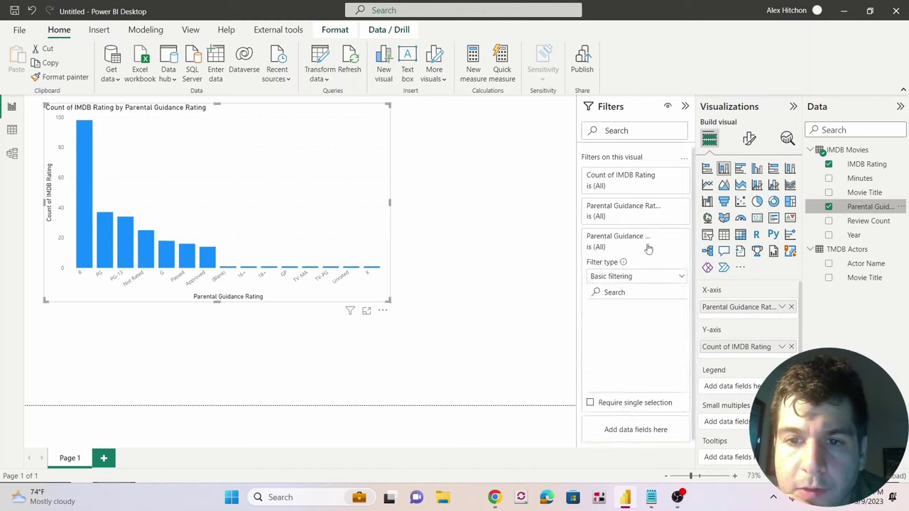
click(658, 279)
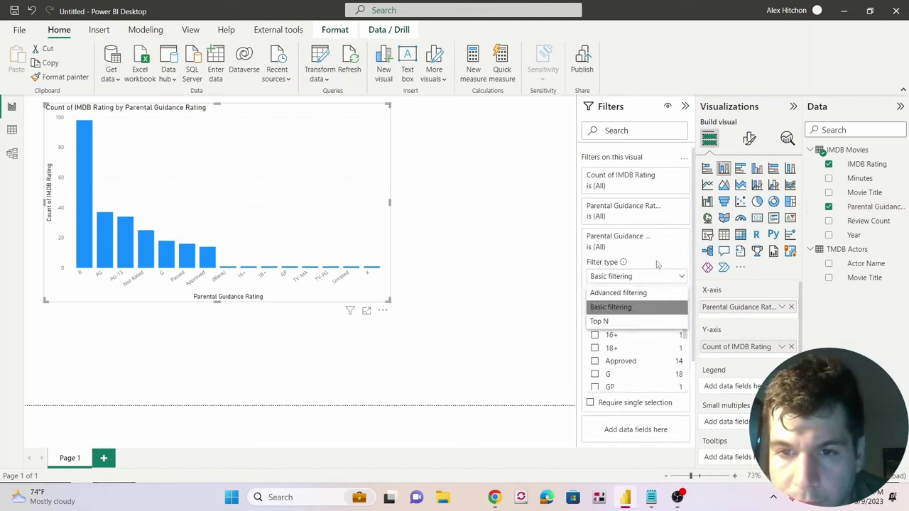
scroll(649, 346, down, 3)
scroll(649, 345, up, 4)
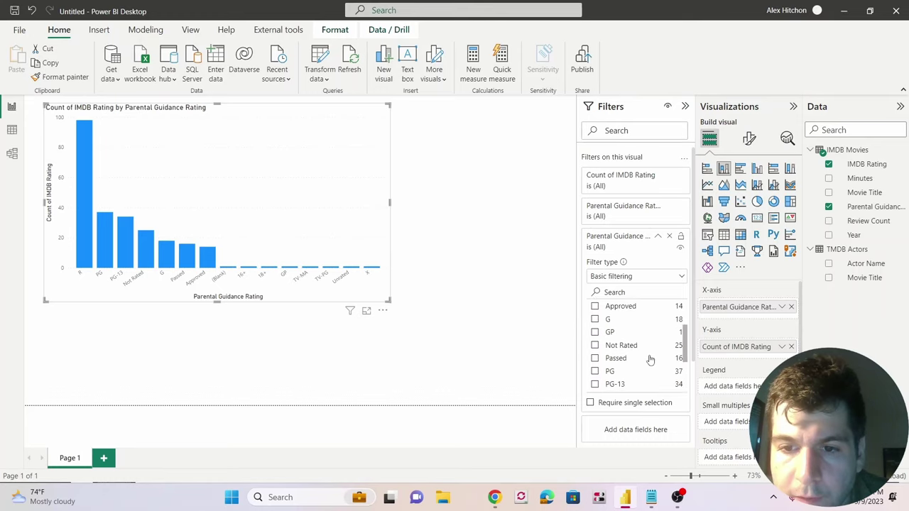
click(633, 278)
click(633, 292)
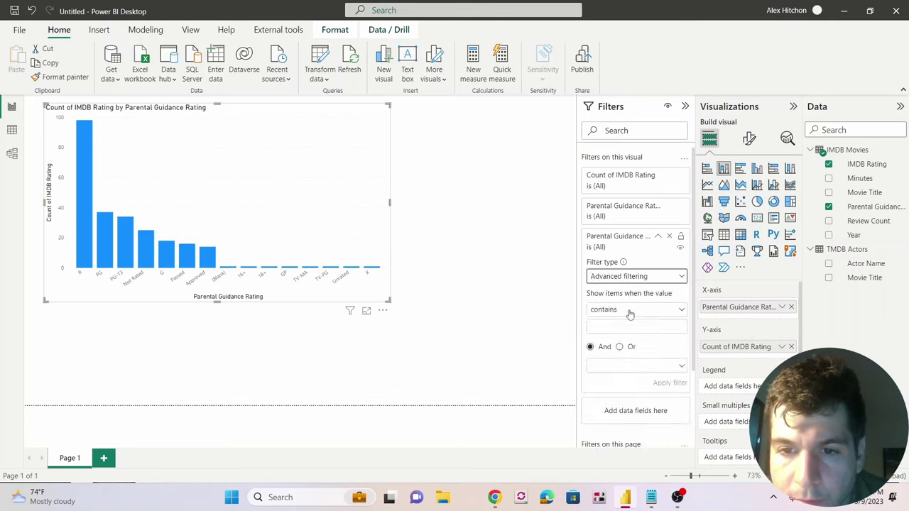
key(ctrl+z)
Tick PG-13, PG, Passed and Not Rated in the rating filter
click(609, 333)
click(609, 320)
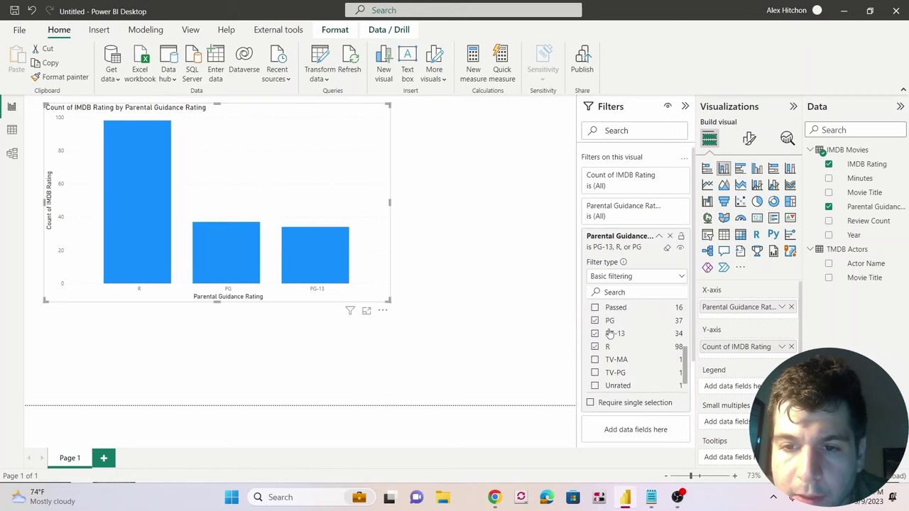
scroll(609, 333, up, 1)
click(609, 333)
click(617, 321)
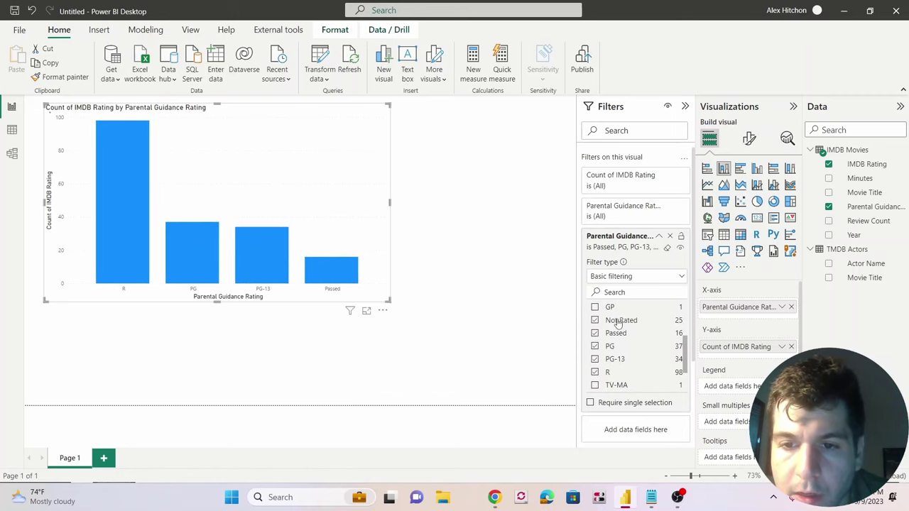
scroll(618, 333, up, 4)
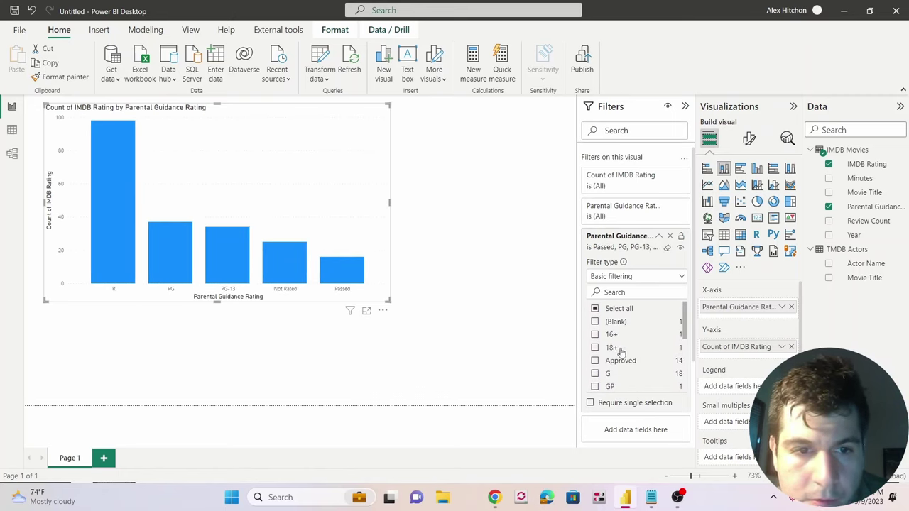
scroll(621, 350, down, 2)
scroll(622, 349, up, 2)
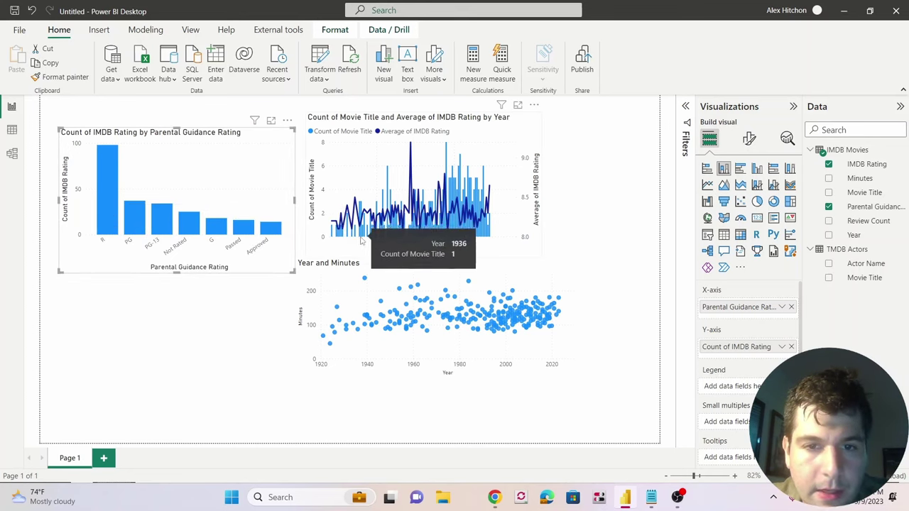
Add Movie Title to the Year-versus-Minutes scatter chart's tooltips
click(531, 128)
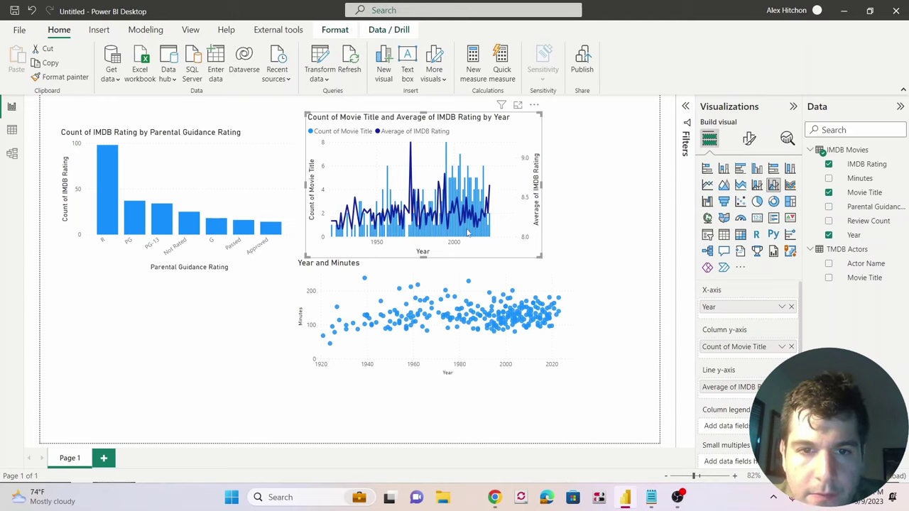
mouse_move(455, 235)
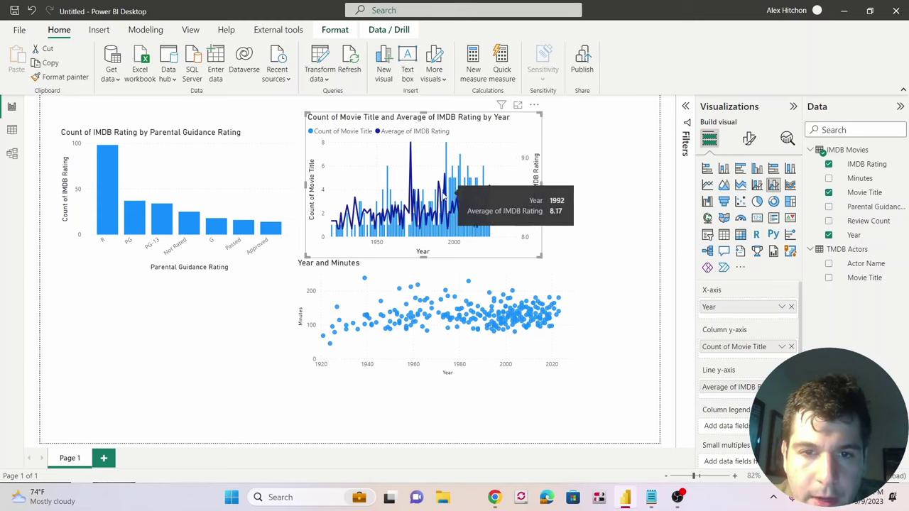
click(334, 335)
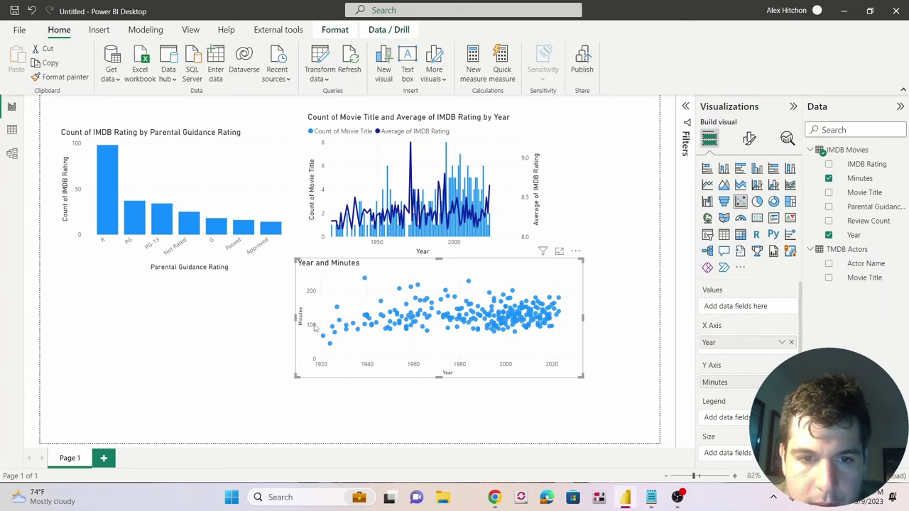
scroll(746, 319, down, 2)
drag(868, 194, 746, 416)
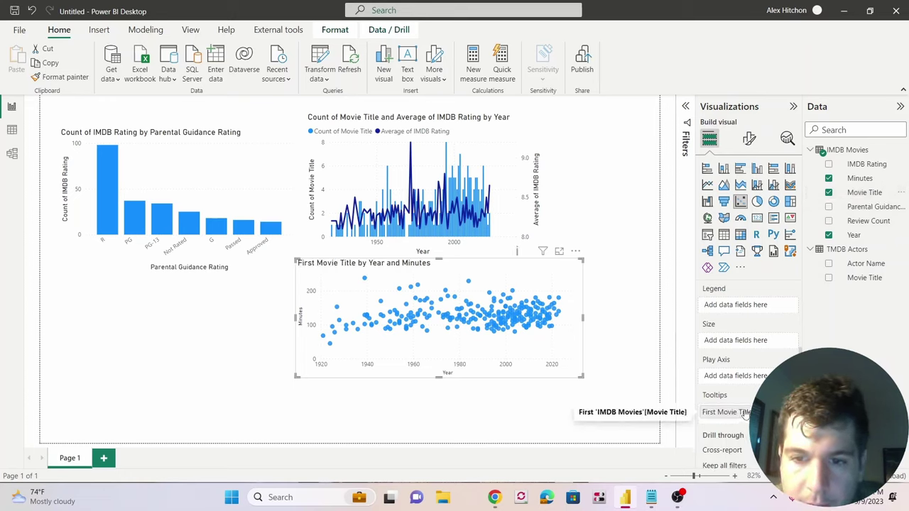
Delete the year combo chart and the Year-versus-Minutes scatter chart
click(611, 351)
click(564, 349)
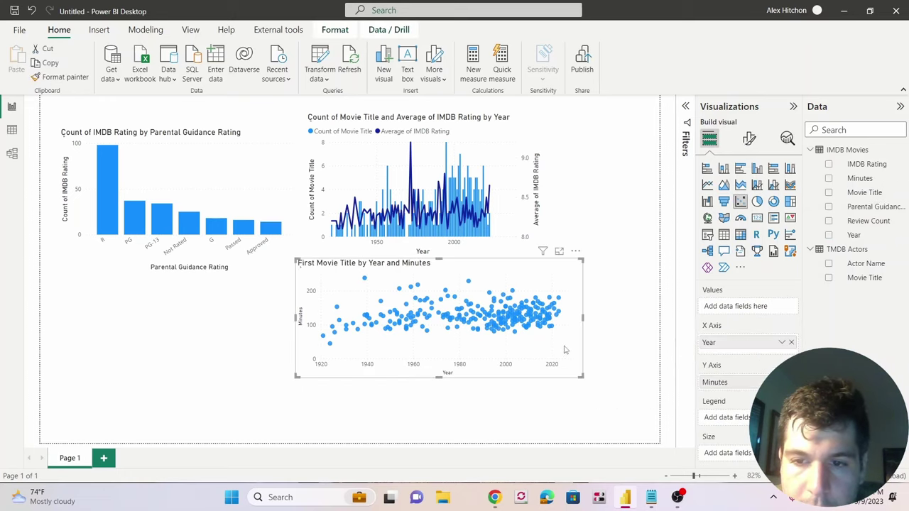
scroll(713, 387, down, 3)
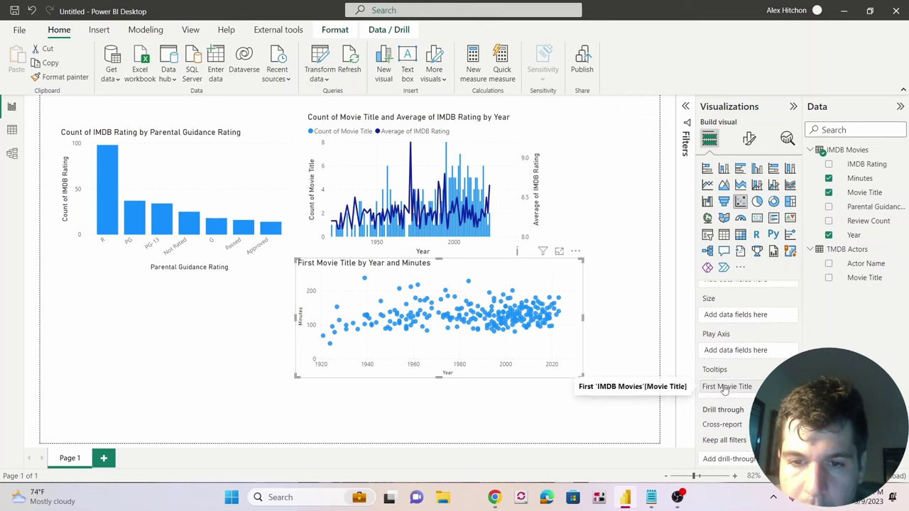
mouse_move(431, 311)
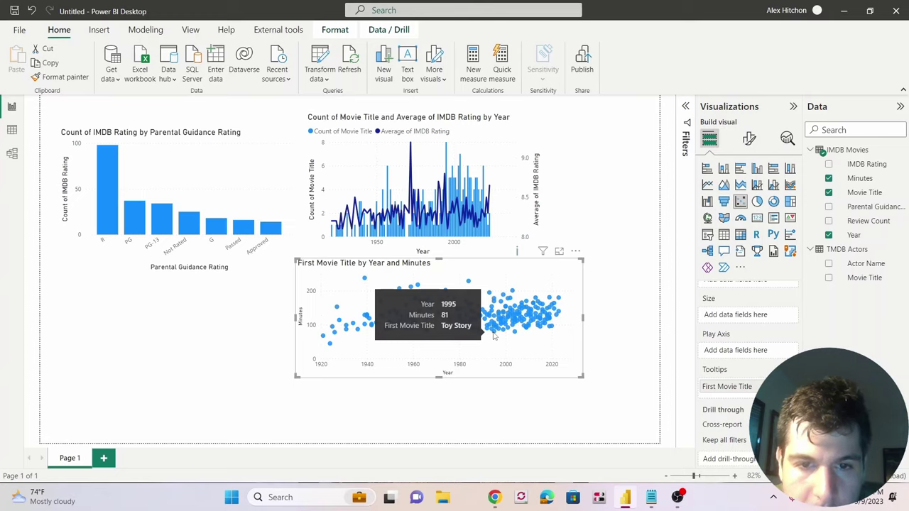
key(Delete)
click(524, 225)
key(Delete)
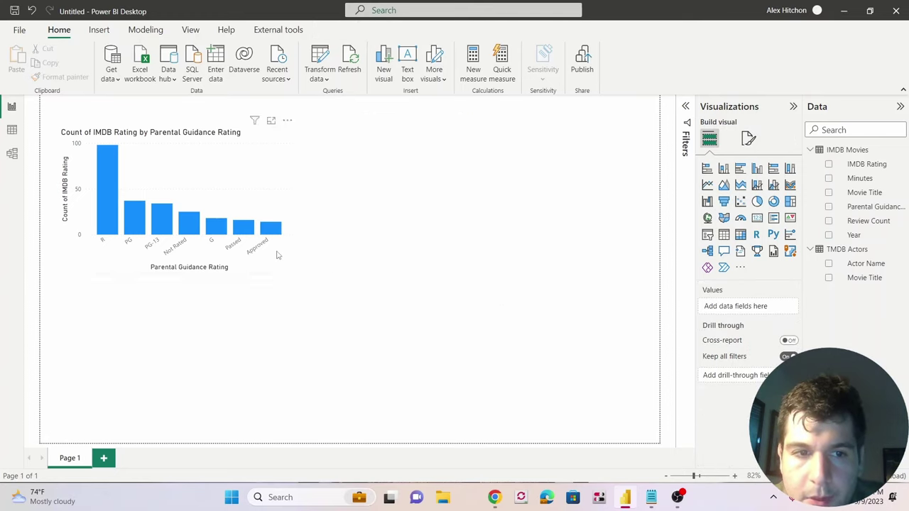
Insert a matrix with Actor Name as its rows and place it mid-page
click(740, 235)
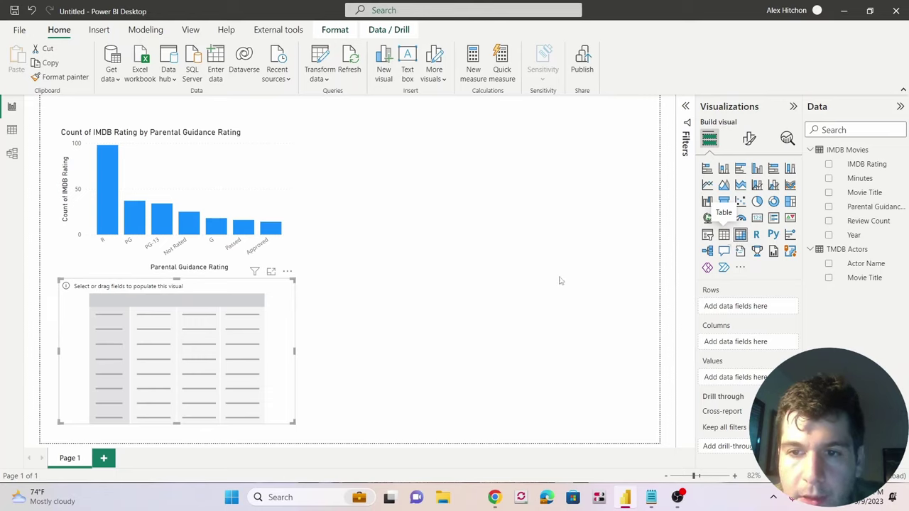
drag(269, 313, 533, 150)
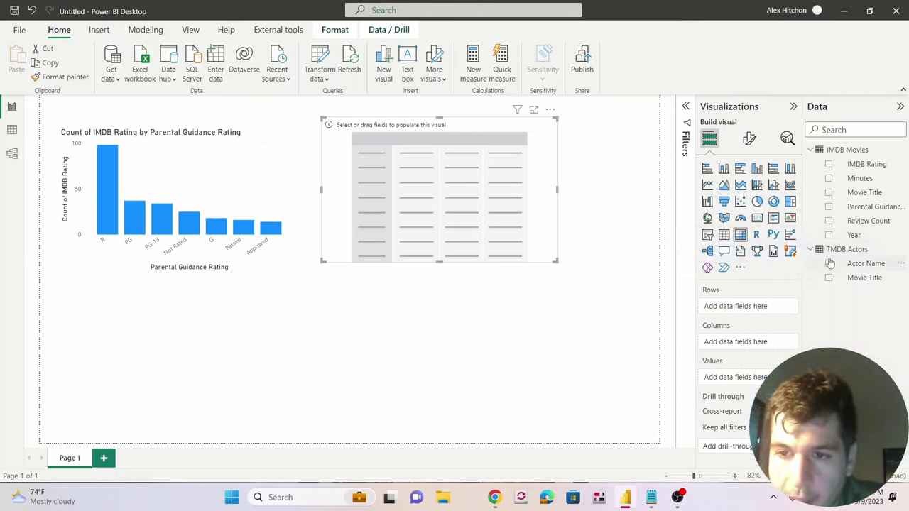
click(828, 263)
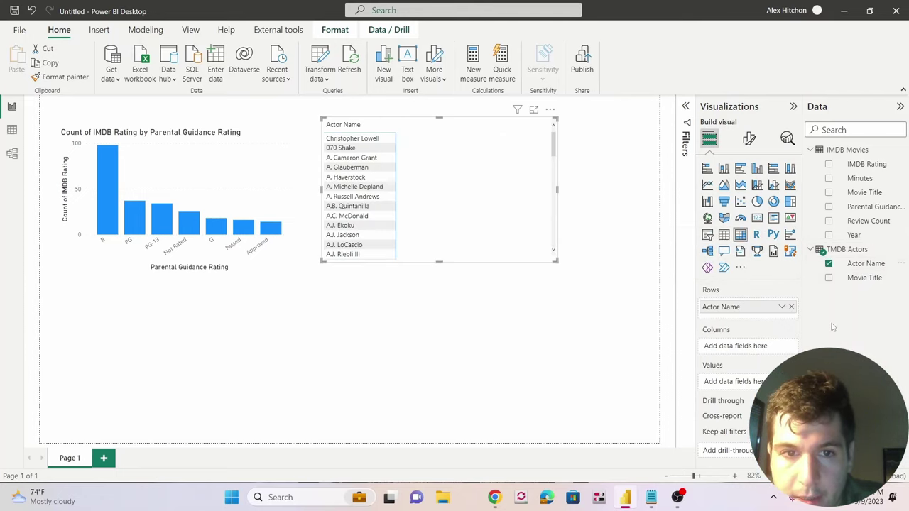
scroll(357, 241, down, 10)
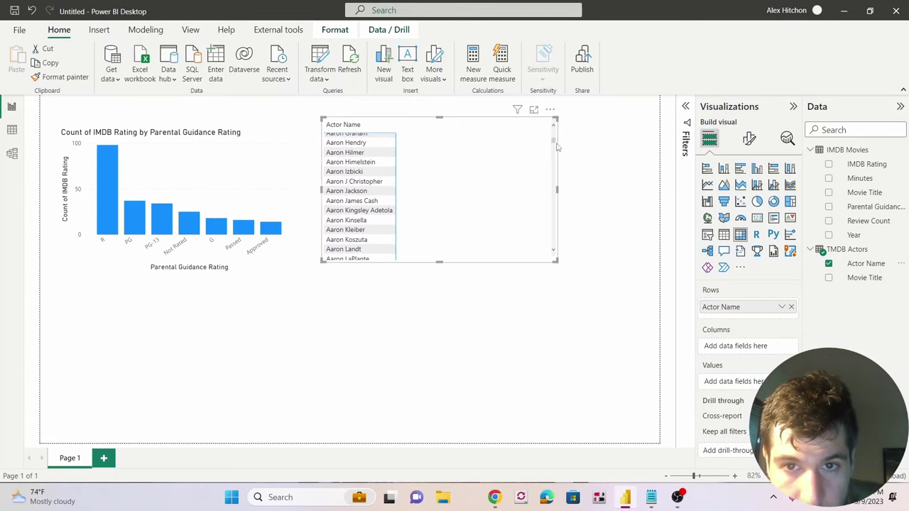
scroll(557, 145, down, 5)
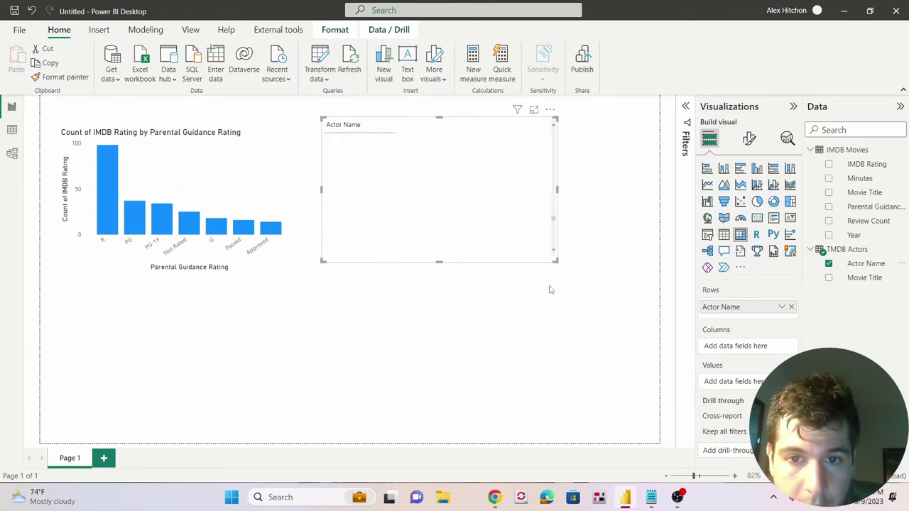
drag(453, 163, 482, 232)
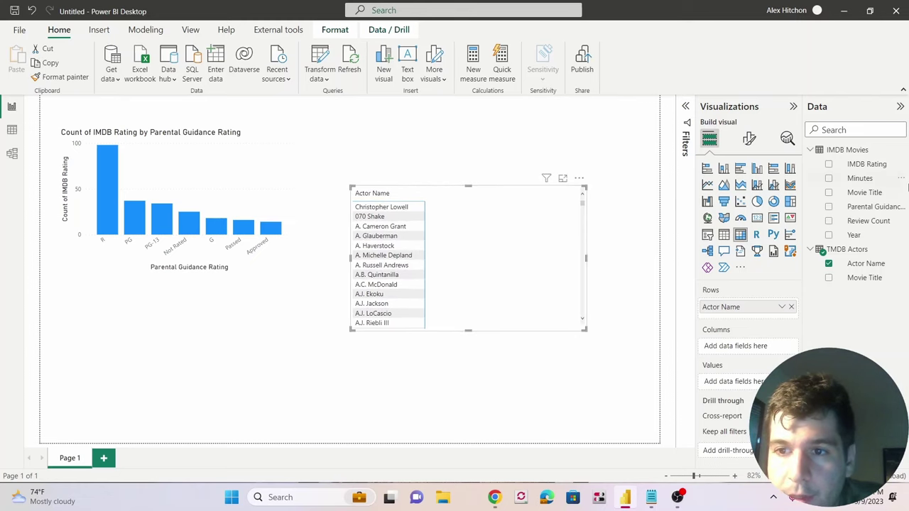
Add Movie Title to the matrix values as a Count
click(829, 193)
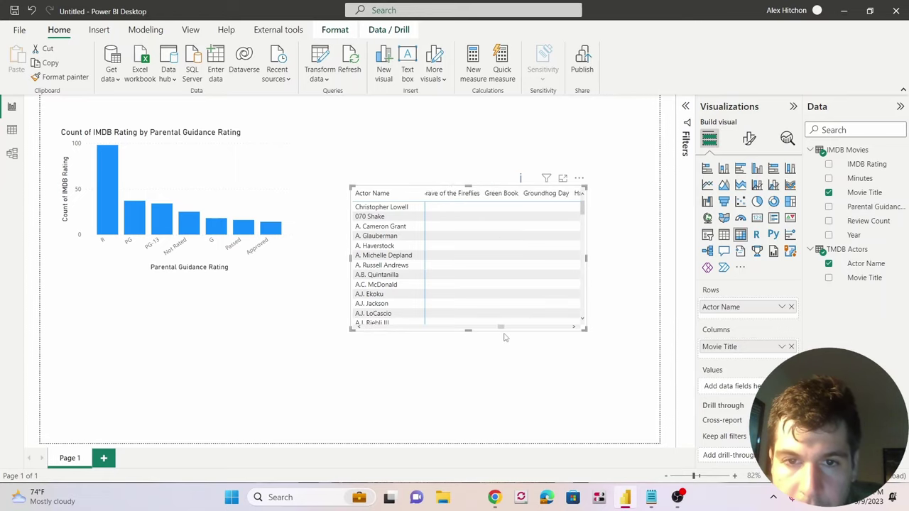
drag(734, 353, 743, 393)
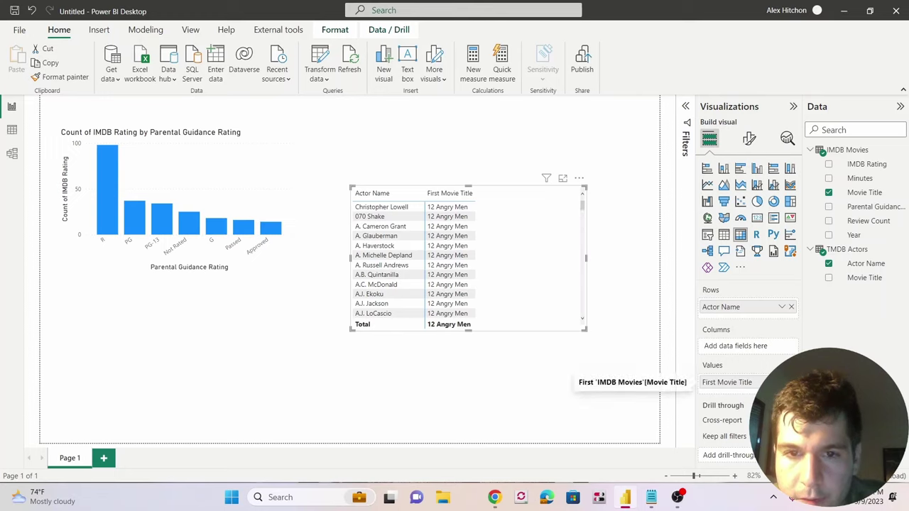
click(781, 383)
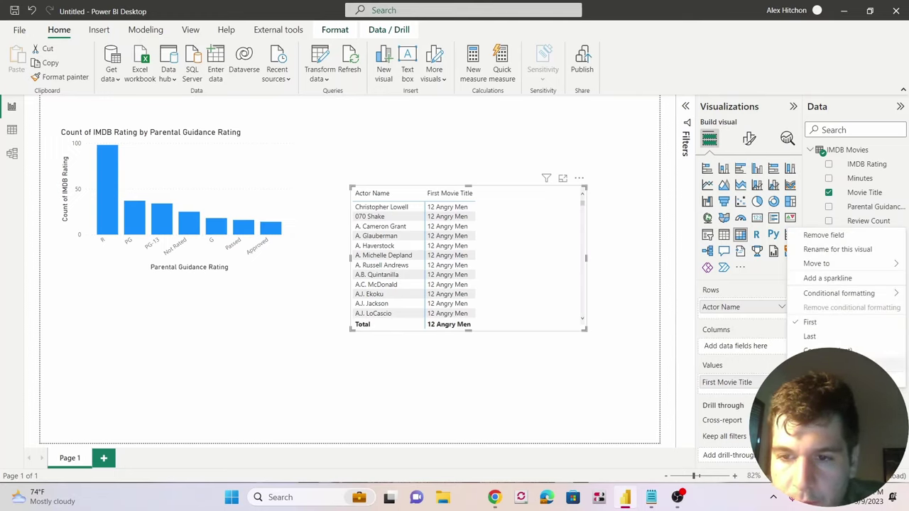
click(824, 365)
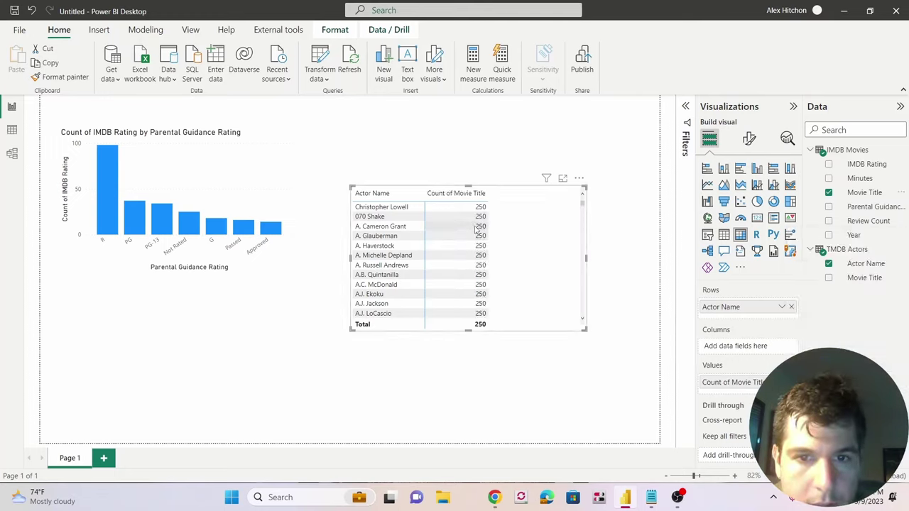
click(13, 155)
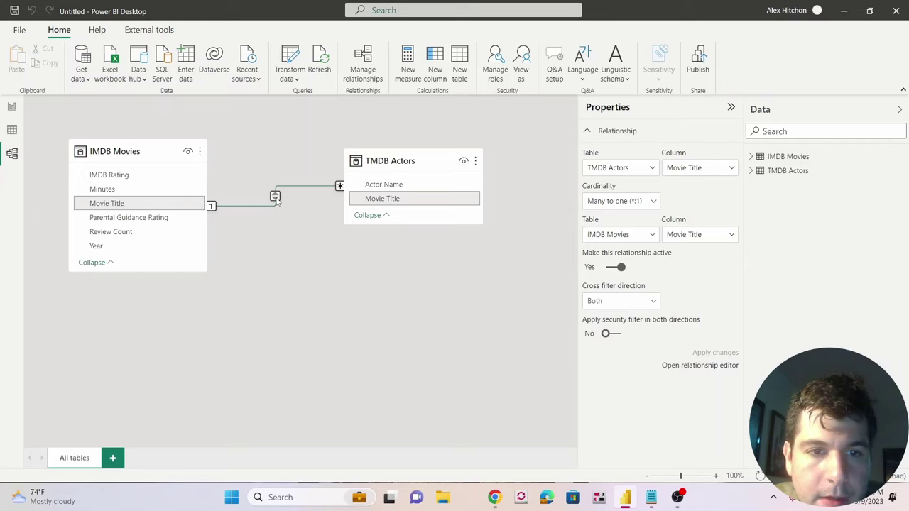
Set the movie–actor relationship's cross filter direction to Both, then return to Report view
click(623, 304)
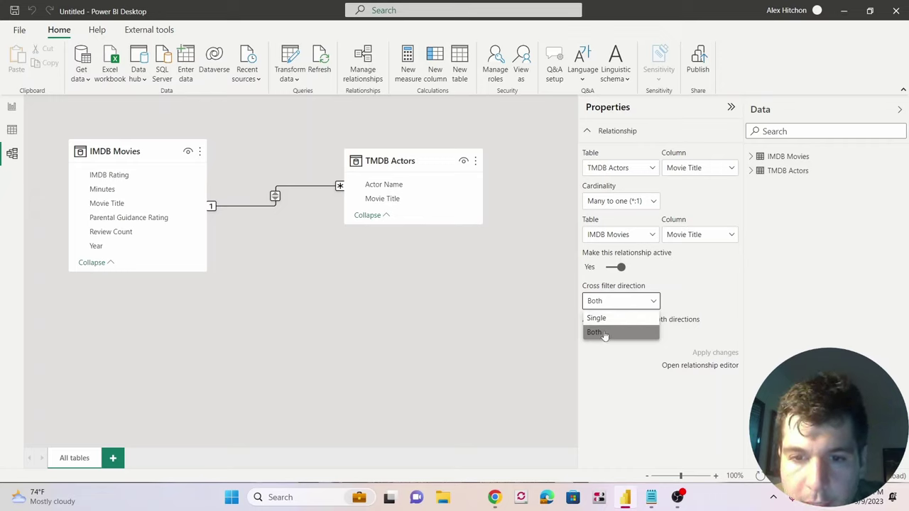
click(604, 334)
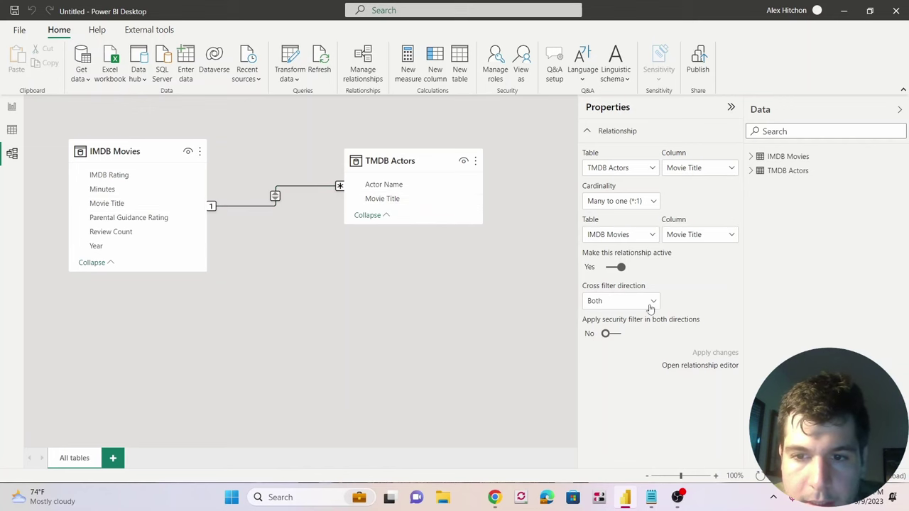
click(11, 107)
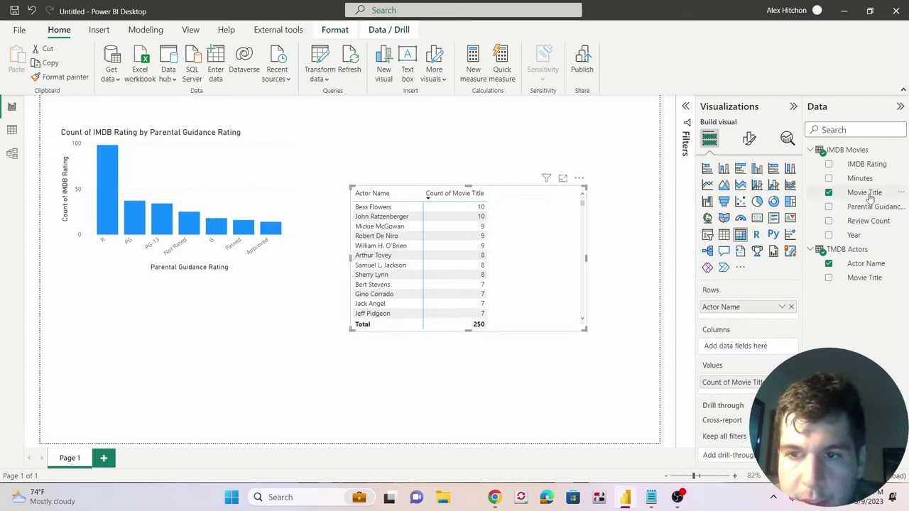
Nest Movie Title under Actor Name in the matrix rows and expand Bess Flowers and Robert De Niro
drag(871, 199, 736, 315)
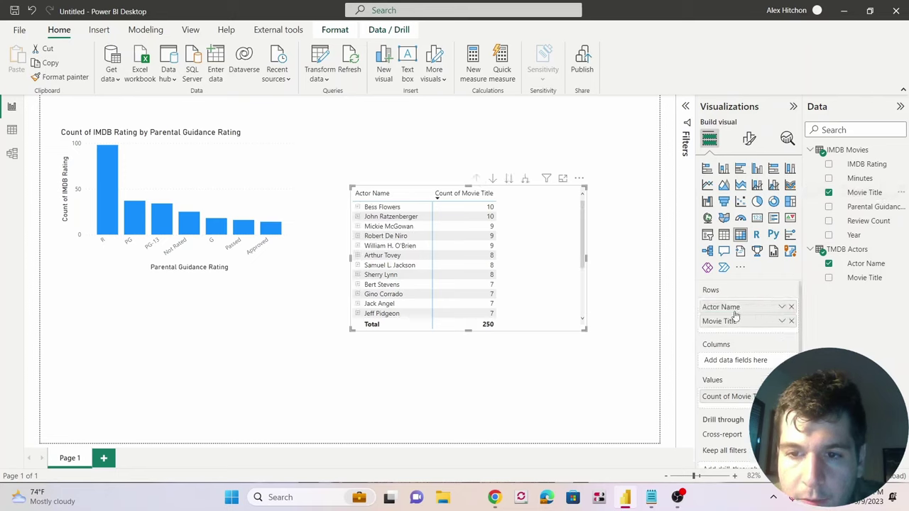
click(358, 207)
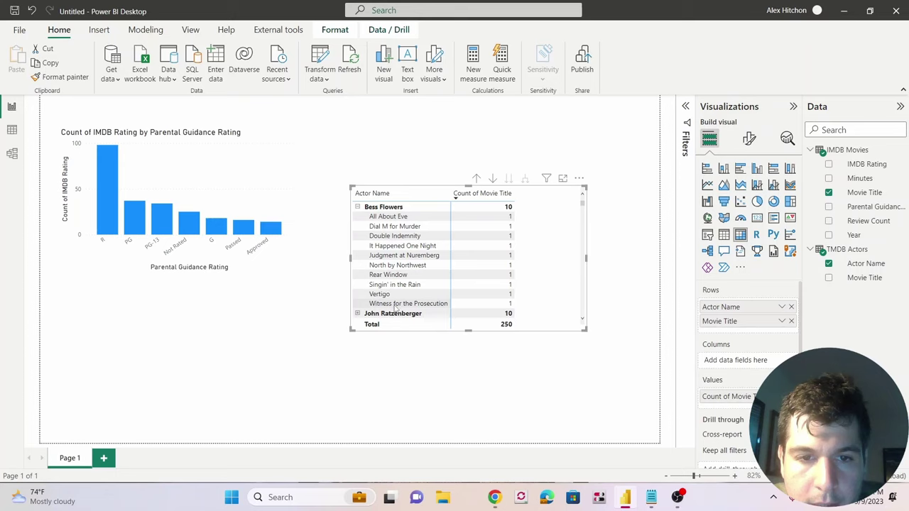
click(357, 208)
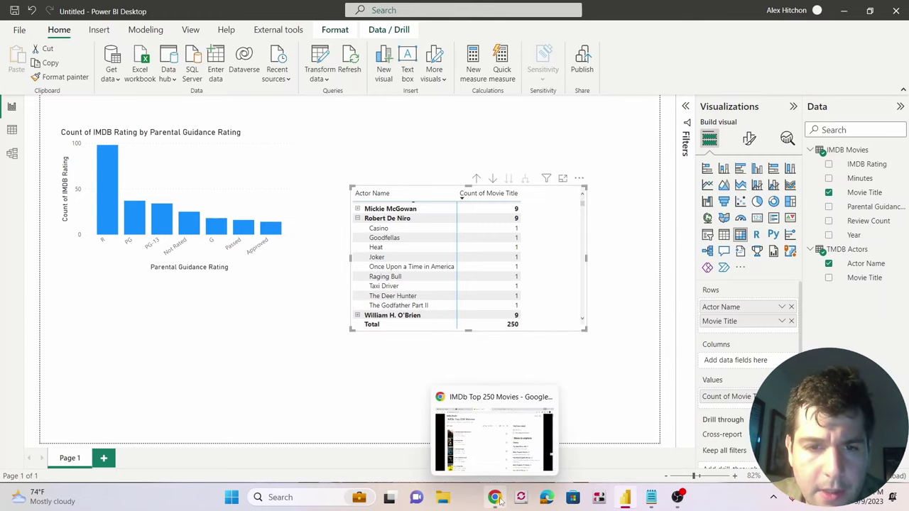
click(483, 441)
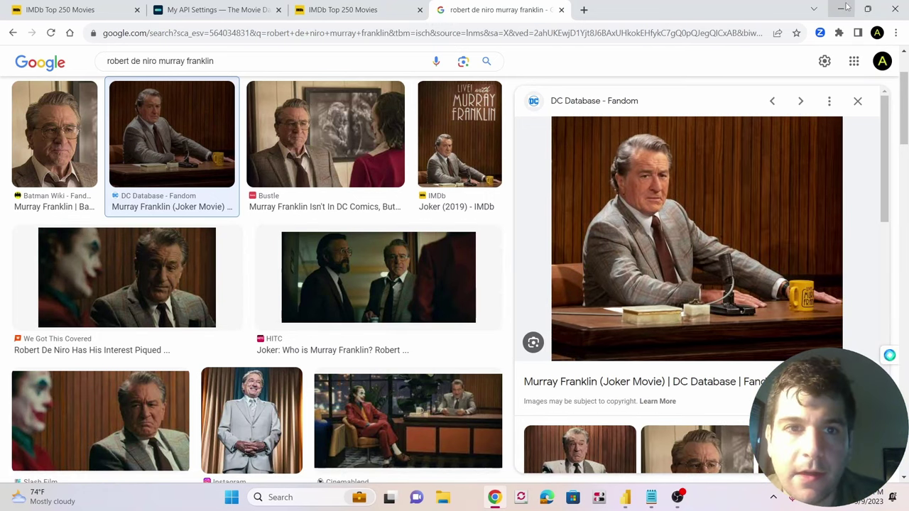
click(843, 9)
click(630, 245)
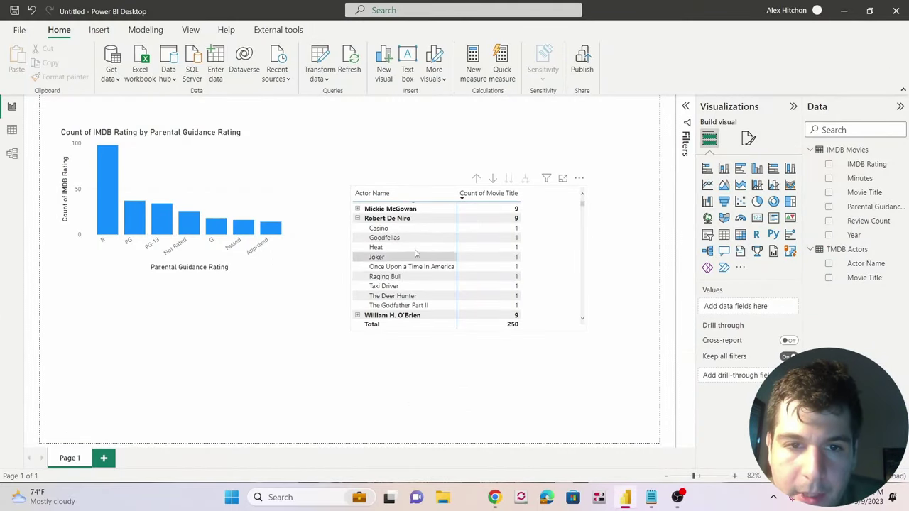
Add IMDB Rating to the actor matrix values, summarised as Average
click(357, 219)
drag(582, 206, 583, 308)
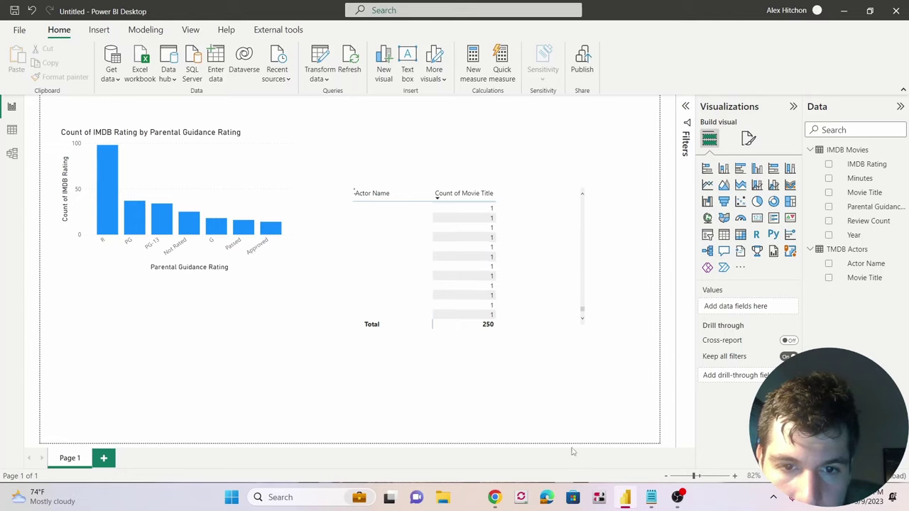
scroll(515, 248, down, 3)
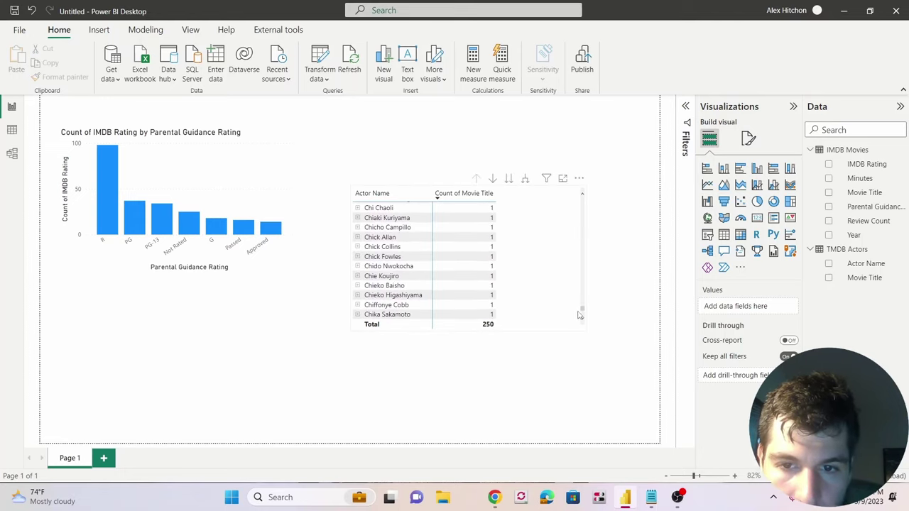
click(586, 255)
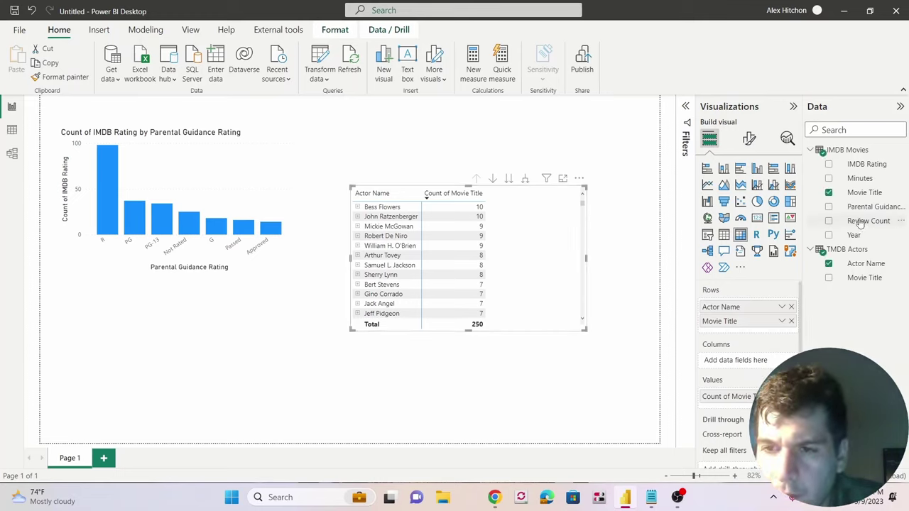
click(829, 165)
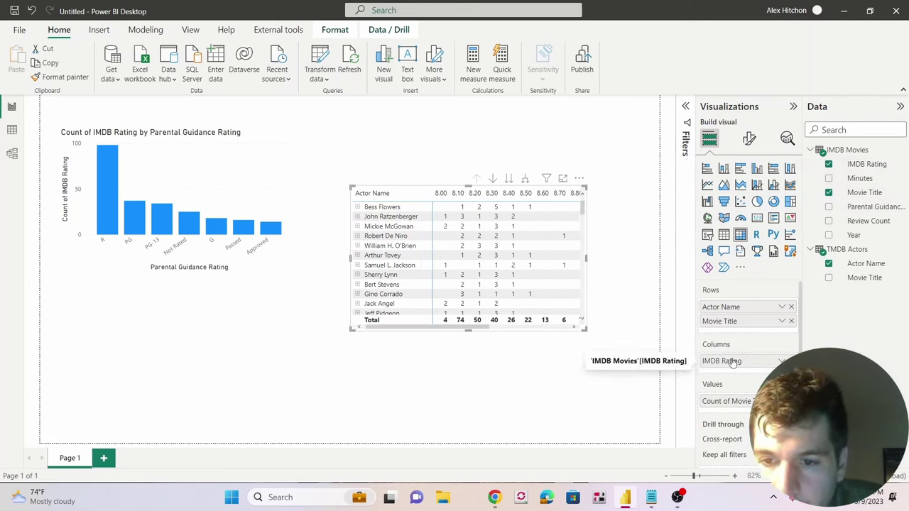
drag(734, 362, 721, 412)
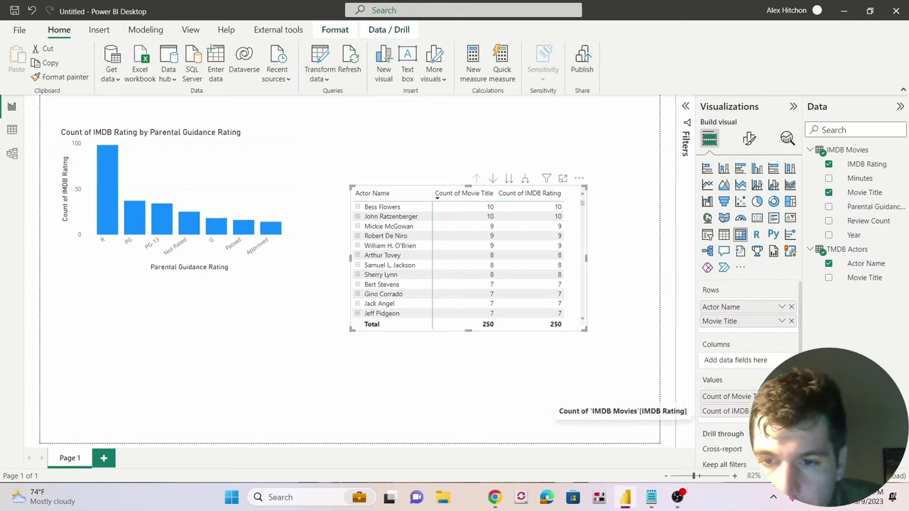
click(781, 412)
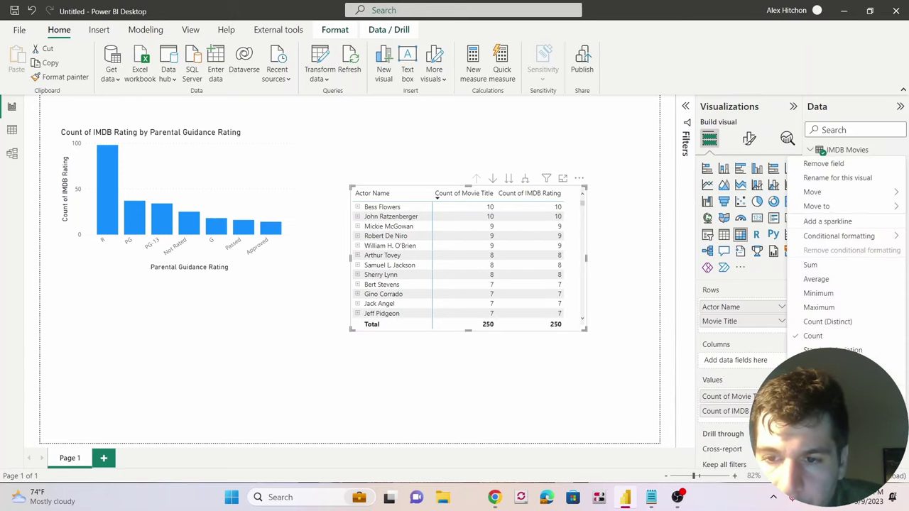
click(816, 279)
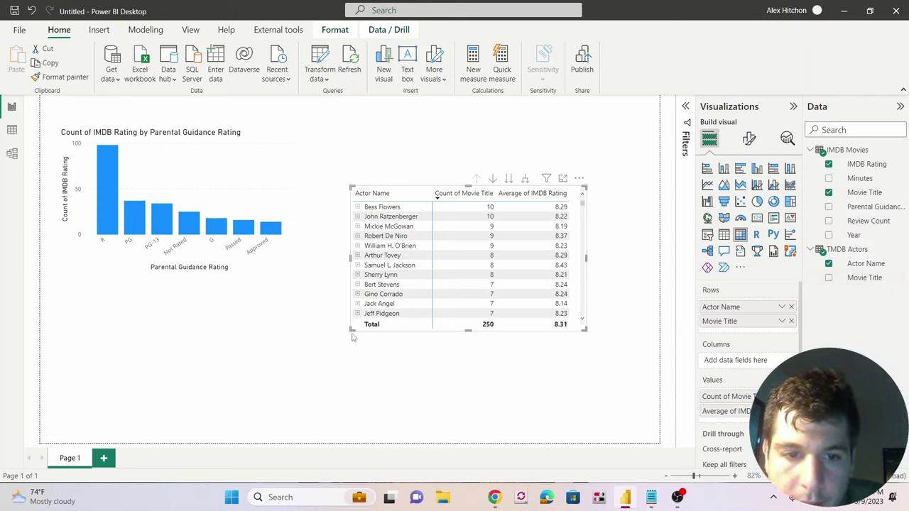
Enlarge the actor table and add Minutes as a value column
drag(348, 331, 283, 345)
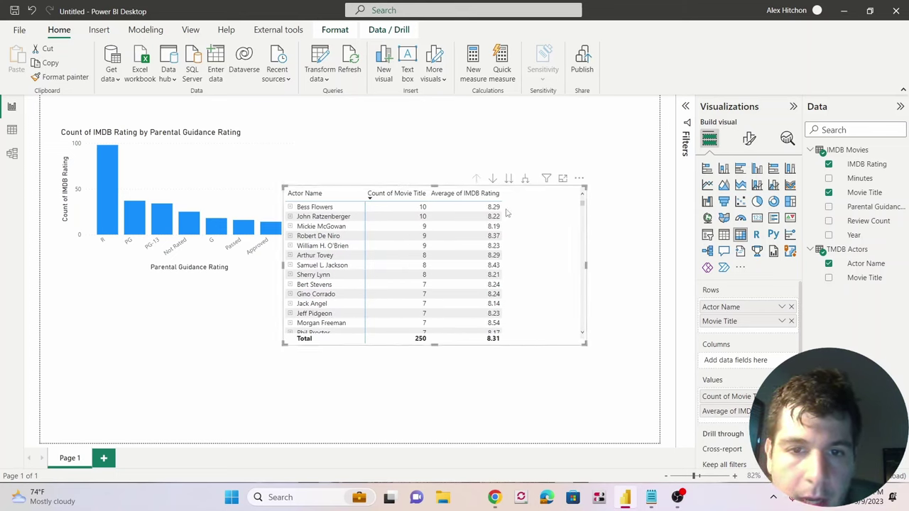
scroll(491, 220, down, 2)
scroll(490, 220, down, 10)
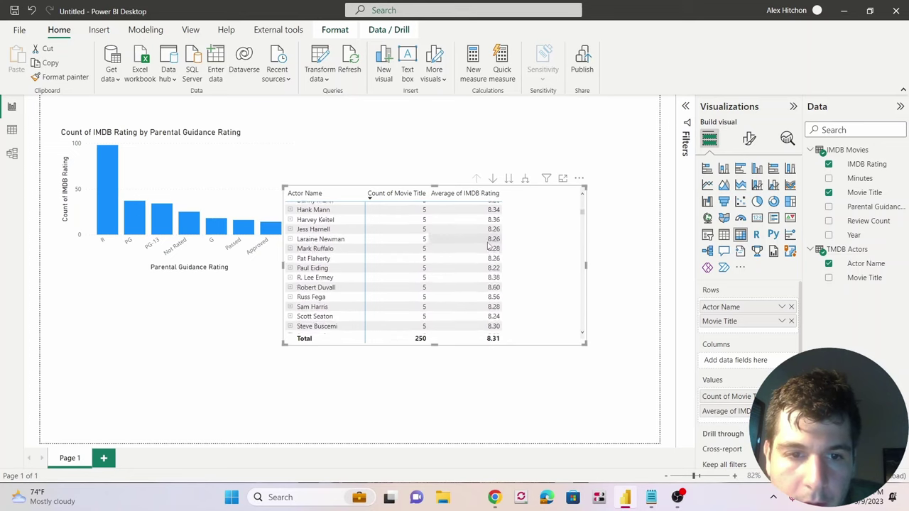
scroll(489, 266, down, 7)
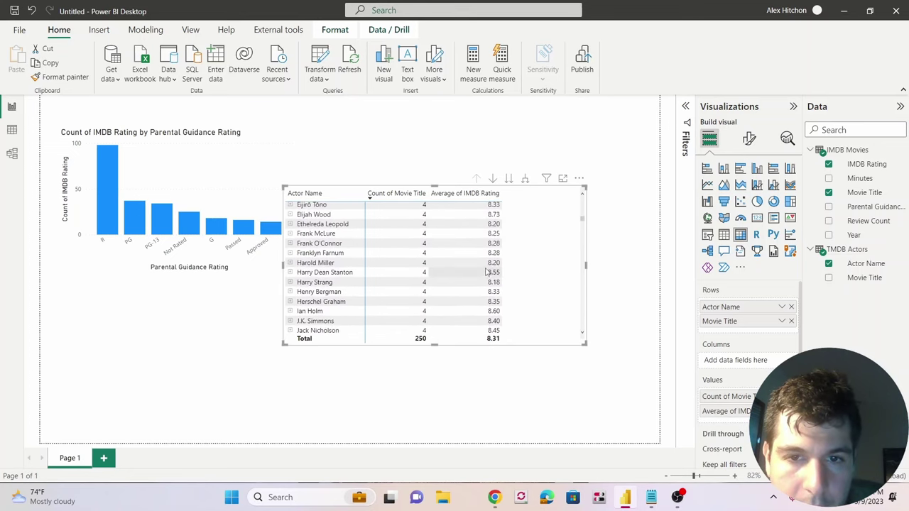
scroll(489, 266, up, 7)
scroll(489, 266, up, 12)
click(290, 321)
scroll(365, 273, down, 3)
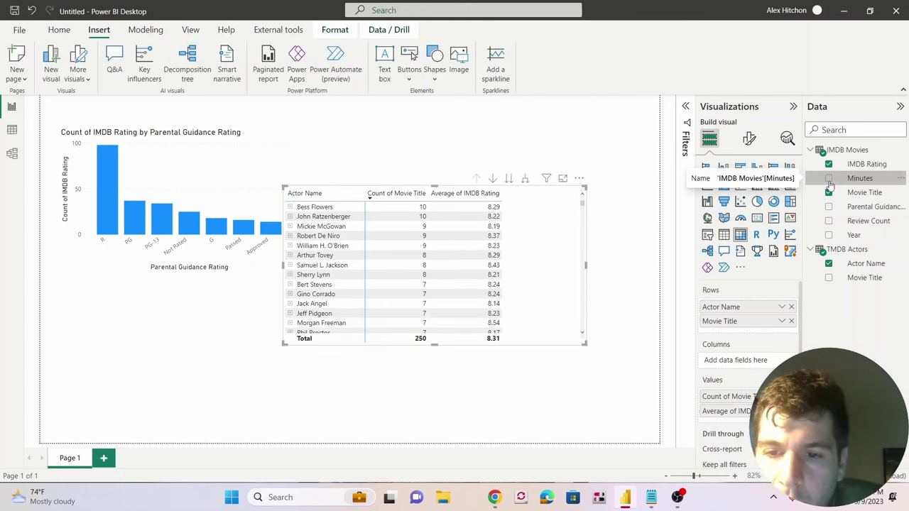
drag(859, 178, 744, 423)
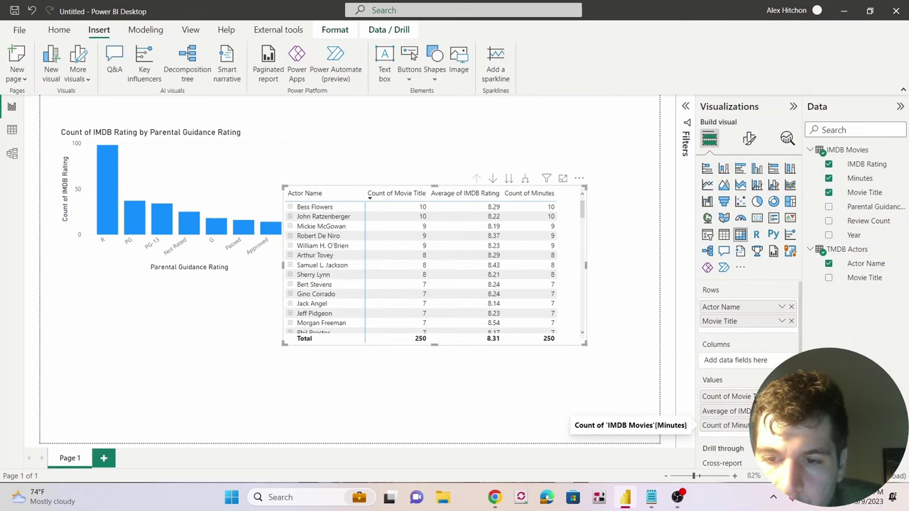
Change the Minutes value's aggregation from Count to Average
click(782, 425)
click(817, 290)
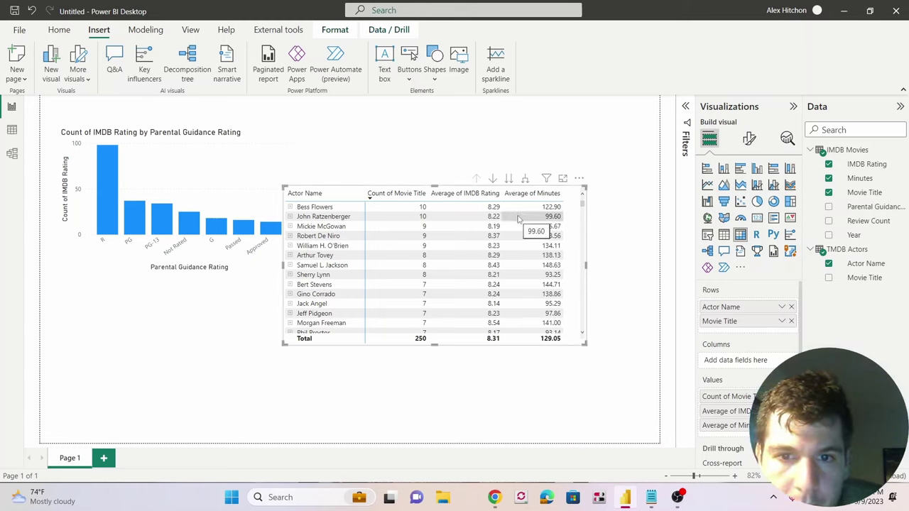
scroll(519, 223, down, 10)
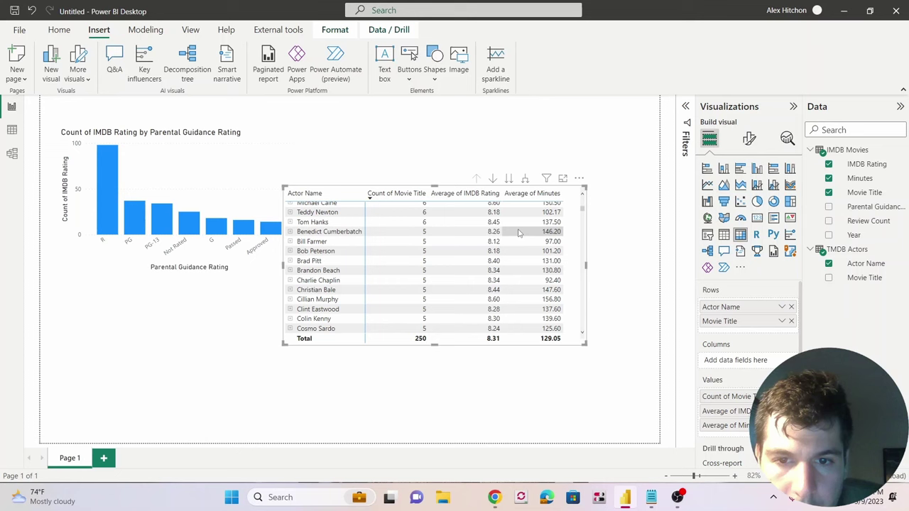
click(584, 227)
click(585, 228)
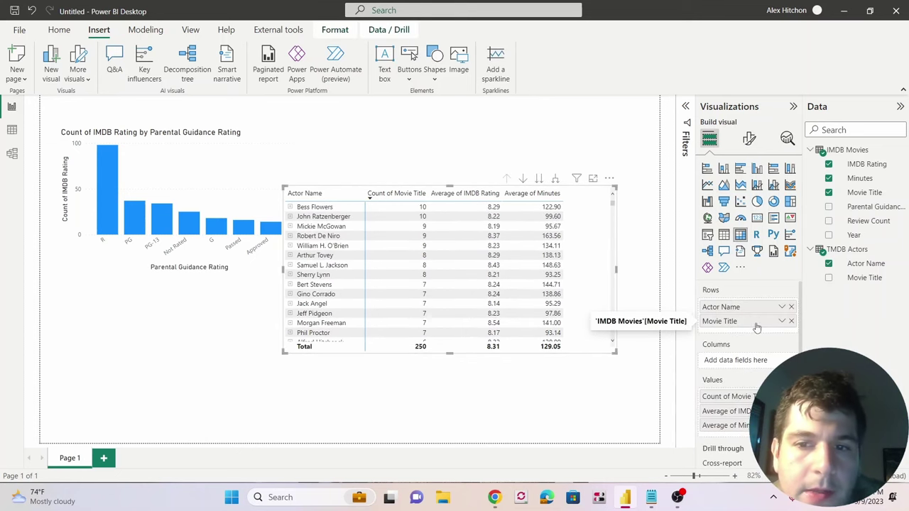
Try Movie Title above Actor Name in Rows, then restore Actor Name on top
drag(757, 328, 751, 304)
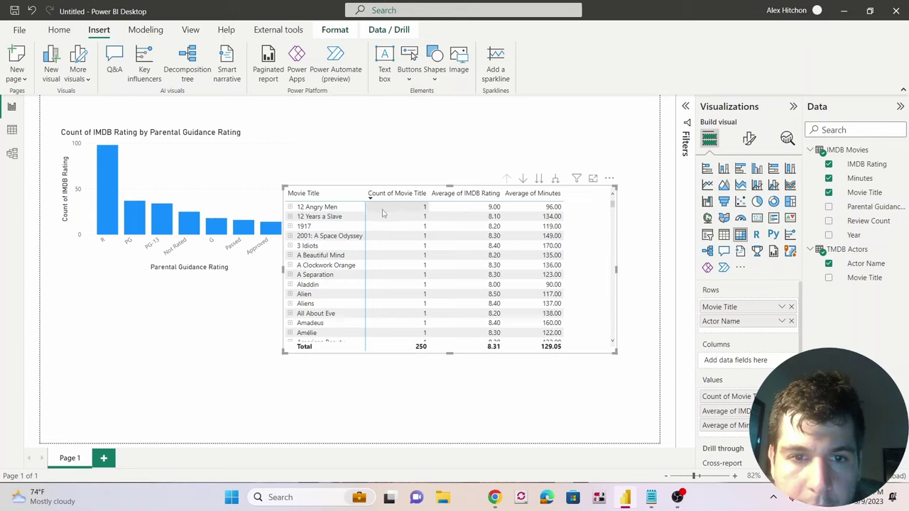
click(290, 208)
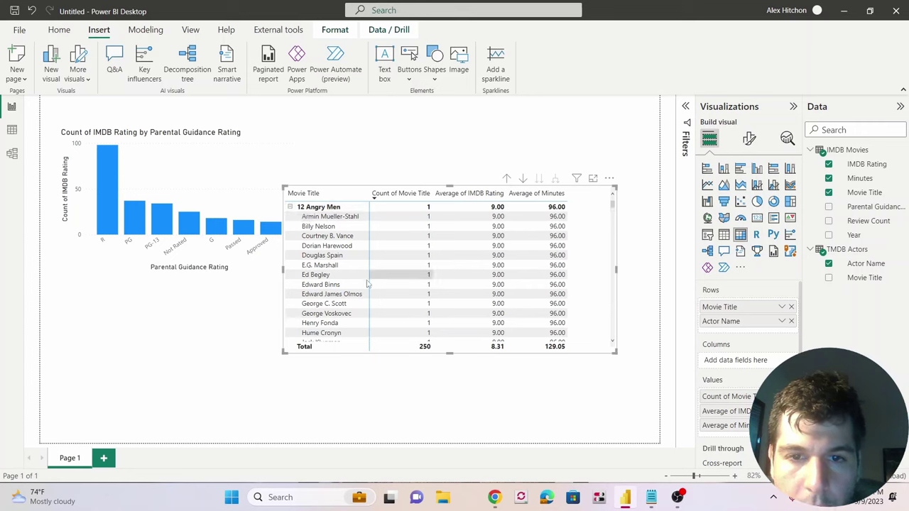
scroll(323, 292, down, 3)
scroll(323, 292, up, 3)
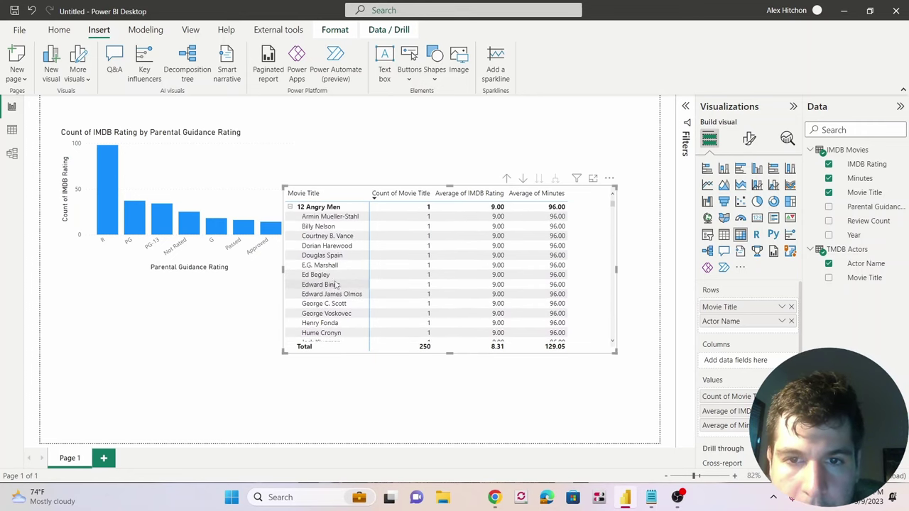
click(290, 207)
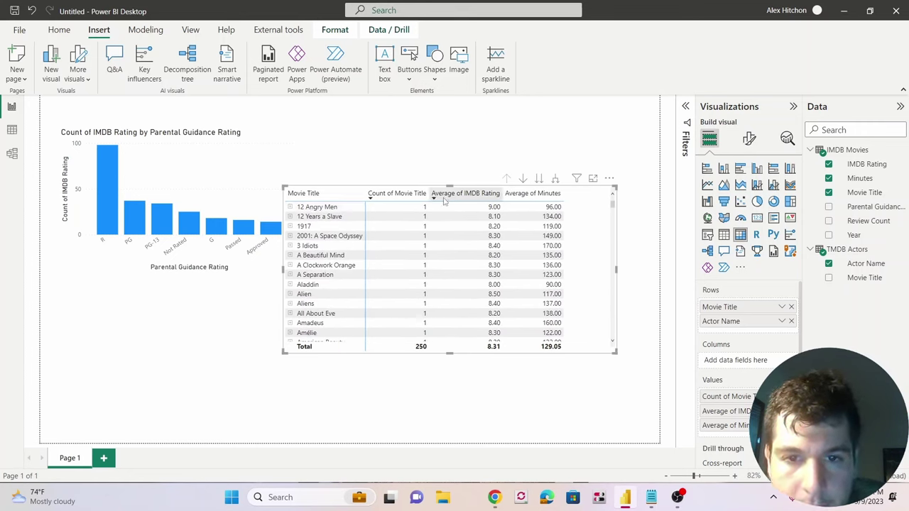
drag(751, 321, 756, 303)
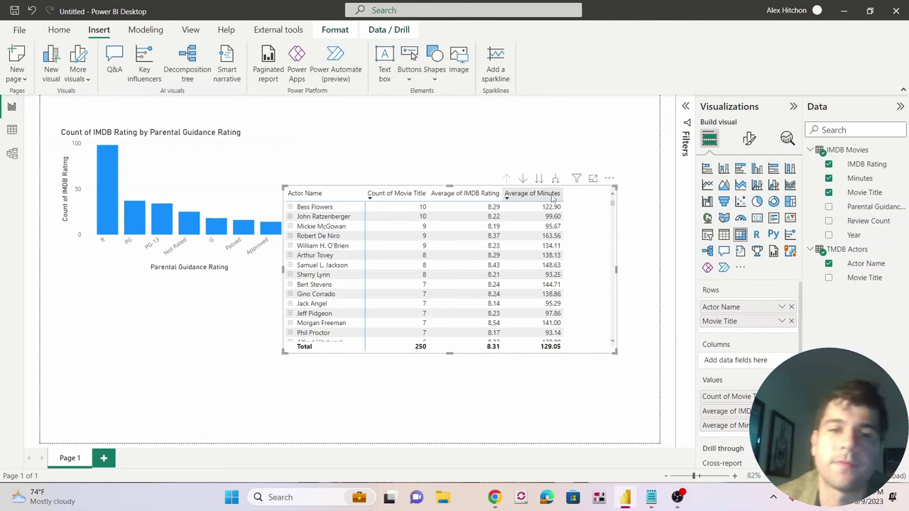
click(555, 151)
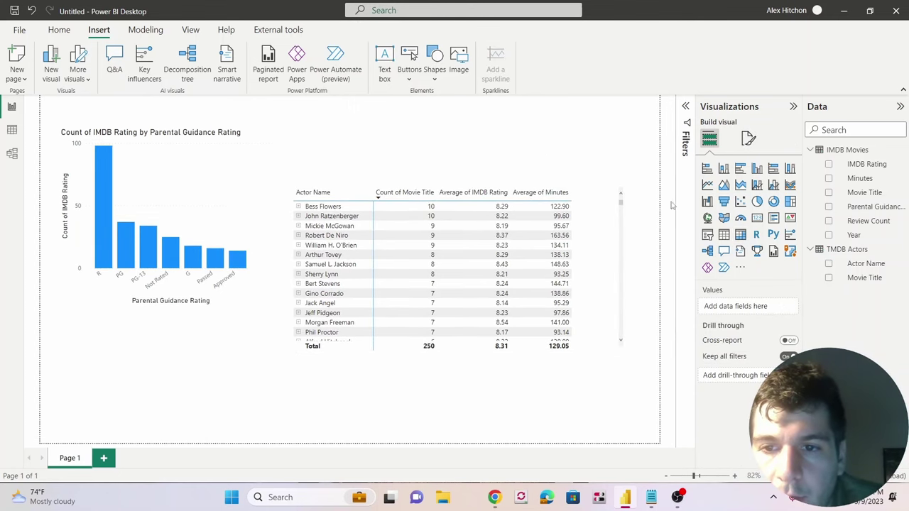
Add a wide Year slicer and narrow its range to 1921–1950
click(708, 235)
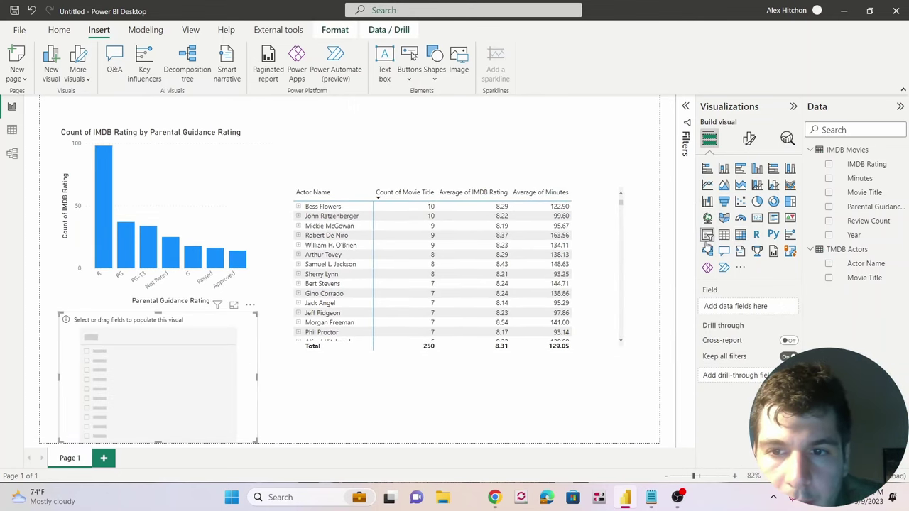
drag(157, 386, 384, 198)
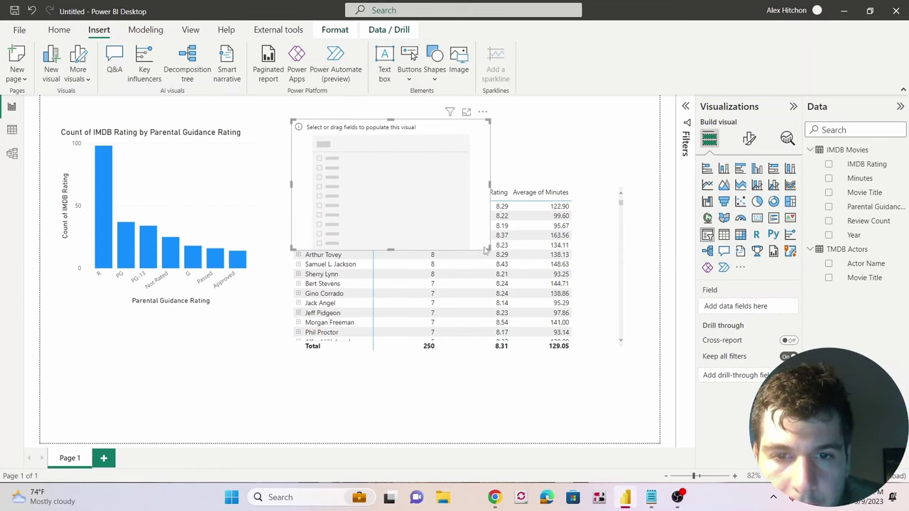
drag(489, 249, 630, 175)
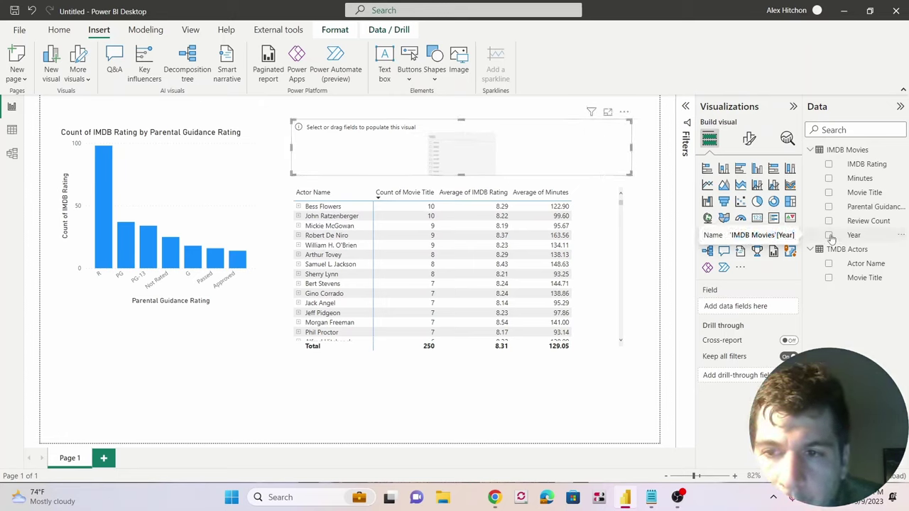
click(829, 236)
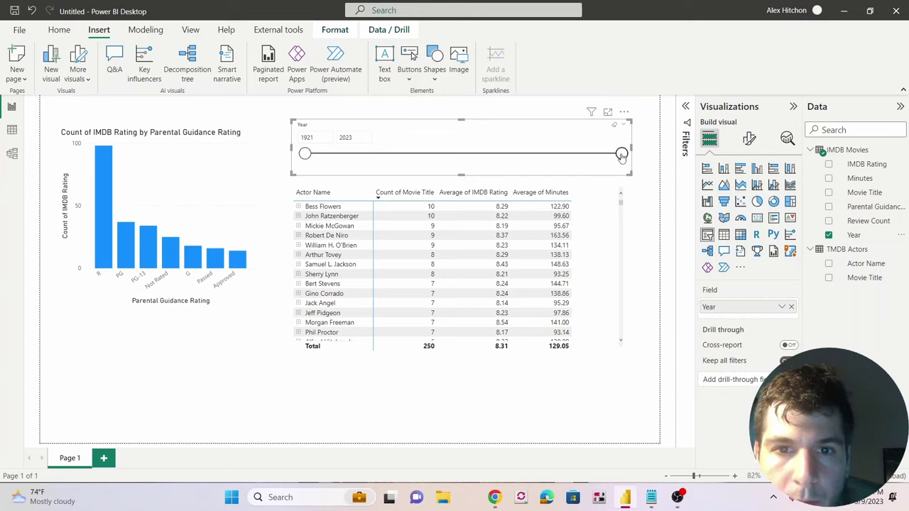
drag(606, 156, 484, 172)
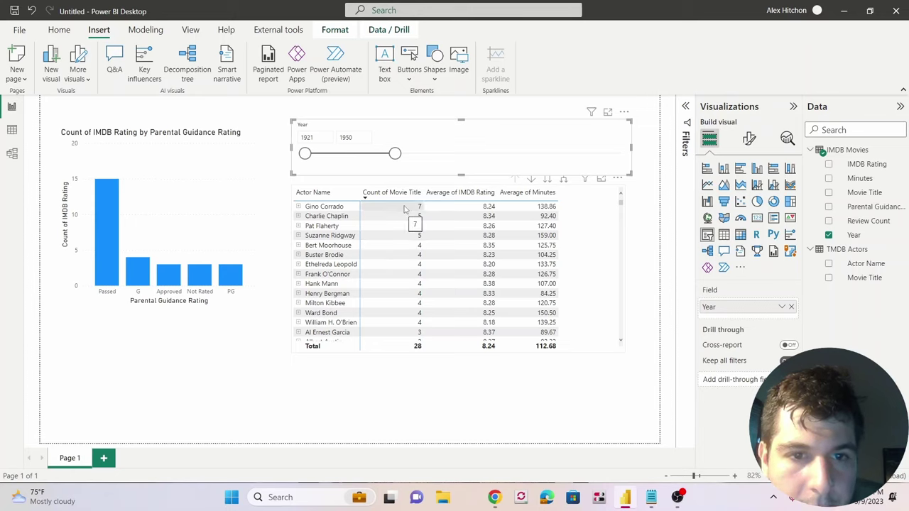
Expand and collapse Gino Corrado's movie list in the actor matrix
scroll(388, 235, down, 3)
scroll(387, 234, up, 3)
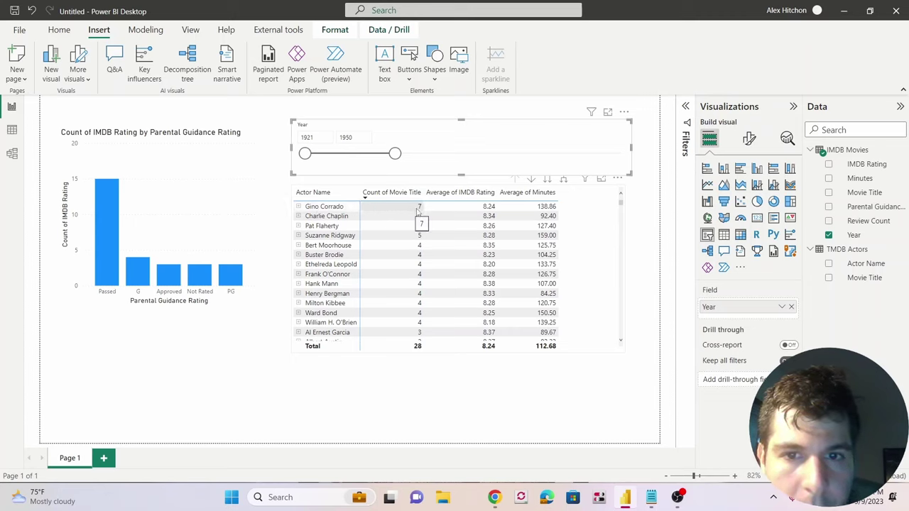
click(298, 207)
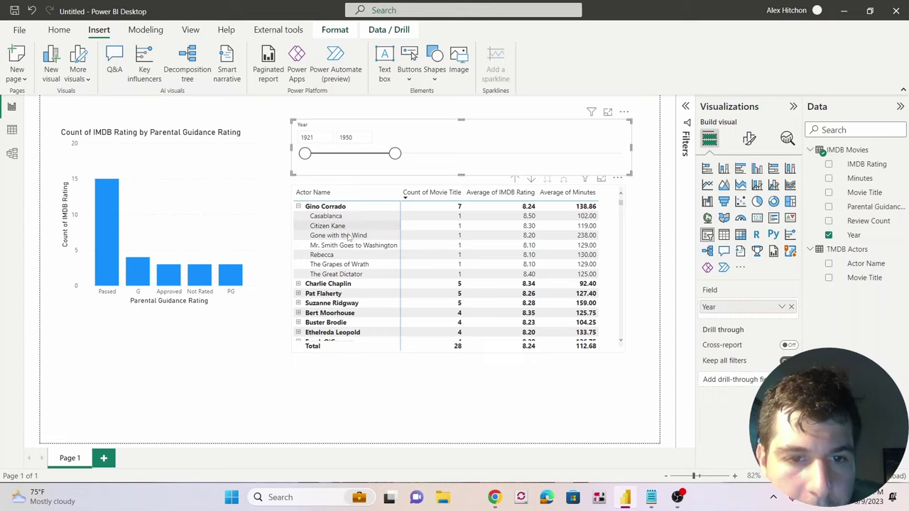
click(298, 206)
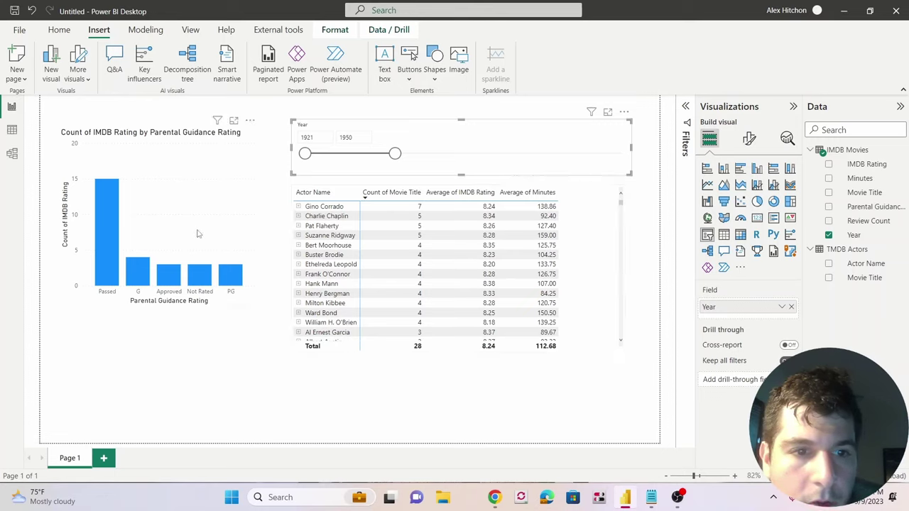
Extend the Year slider back to 2023, restoring the full 1921–2023 range
mouse_move(106, 238)
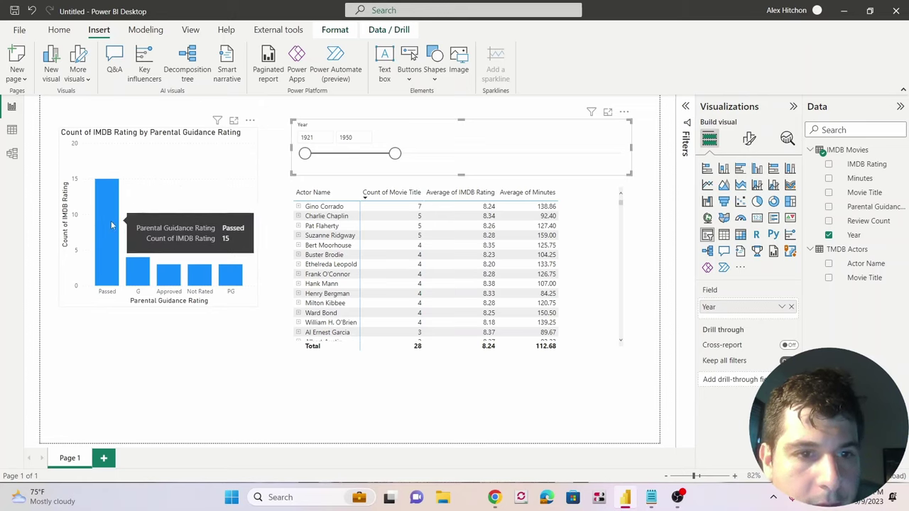
mouse_move(141, 278)
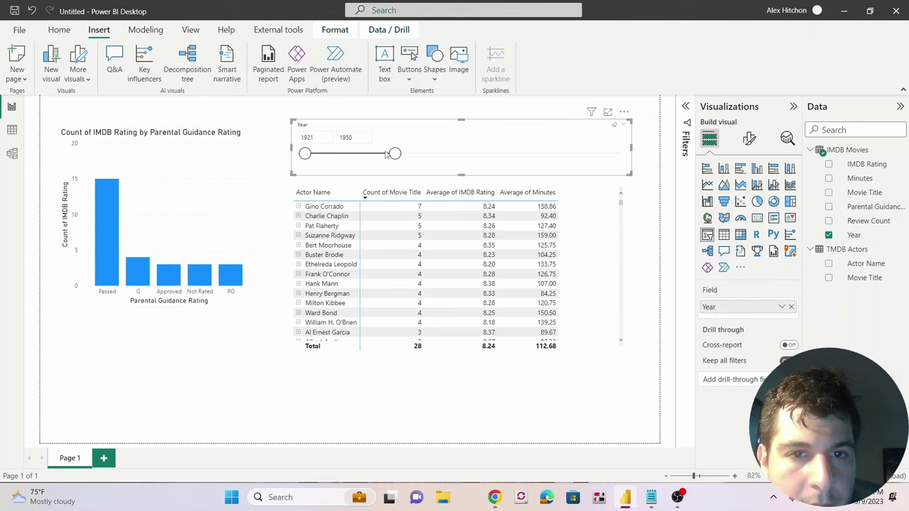
drag(395, 153, 744, 155)
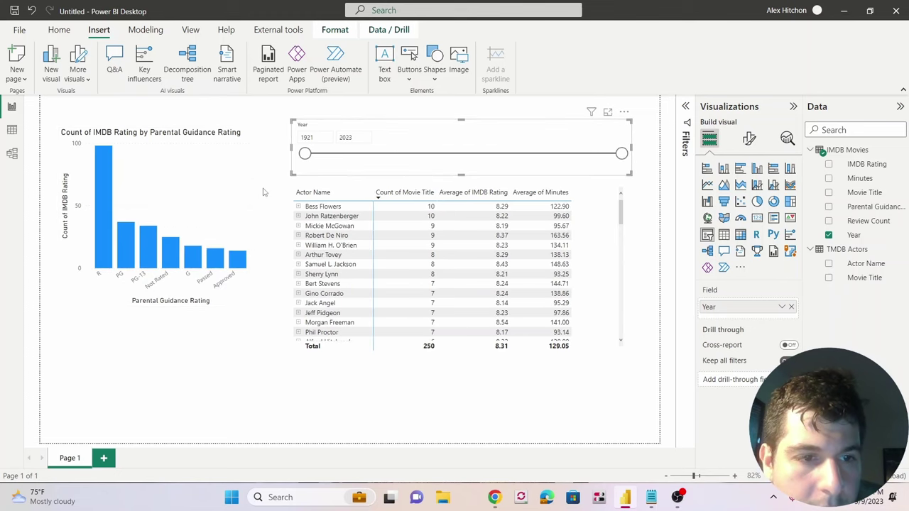
mouse_move(100, 210)
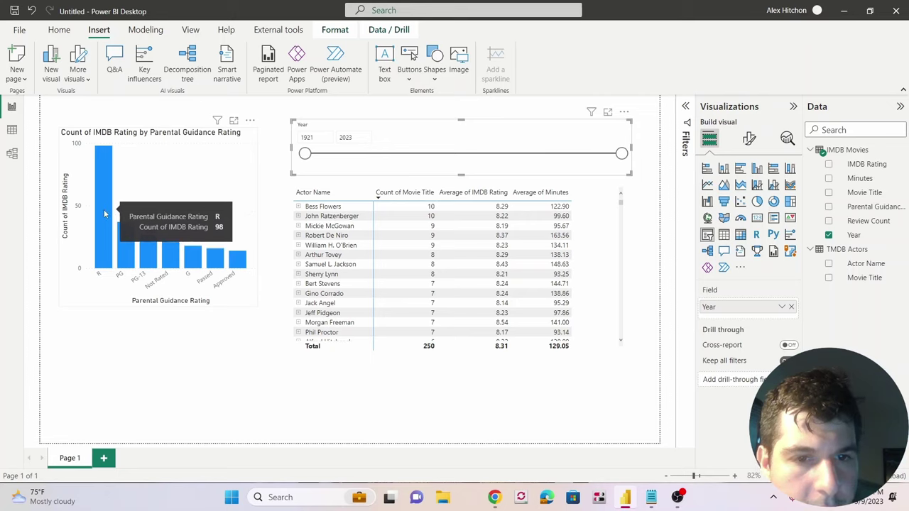
mouse_move(166, 245)
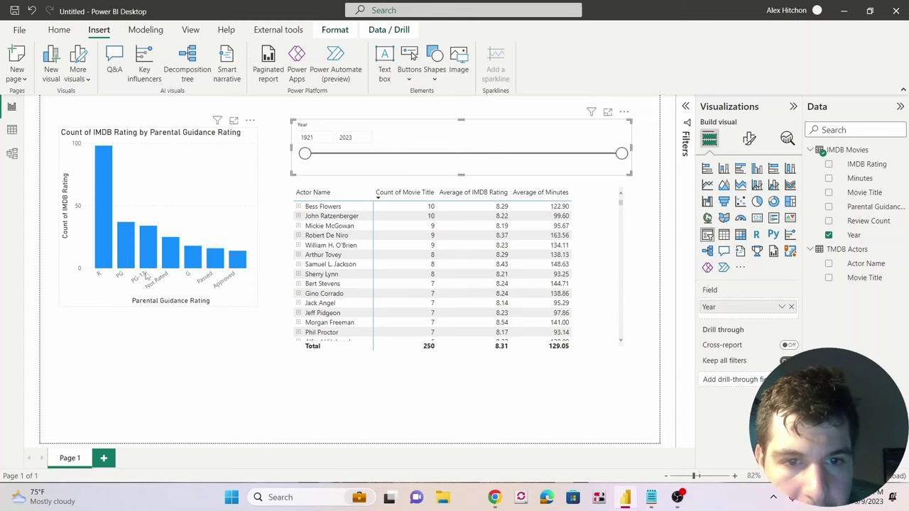
click(199, 345)
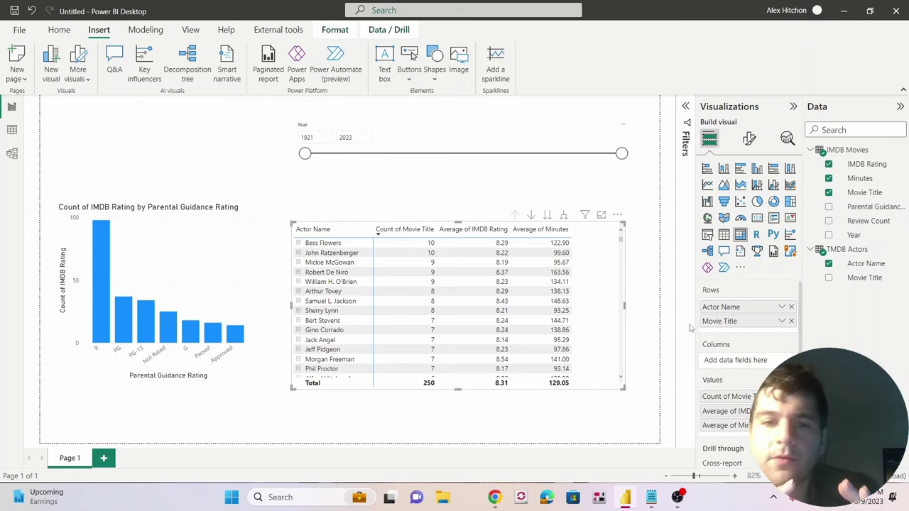
Lower the parental guidance column chart to line up with the actor matrix
click(299, 253)
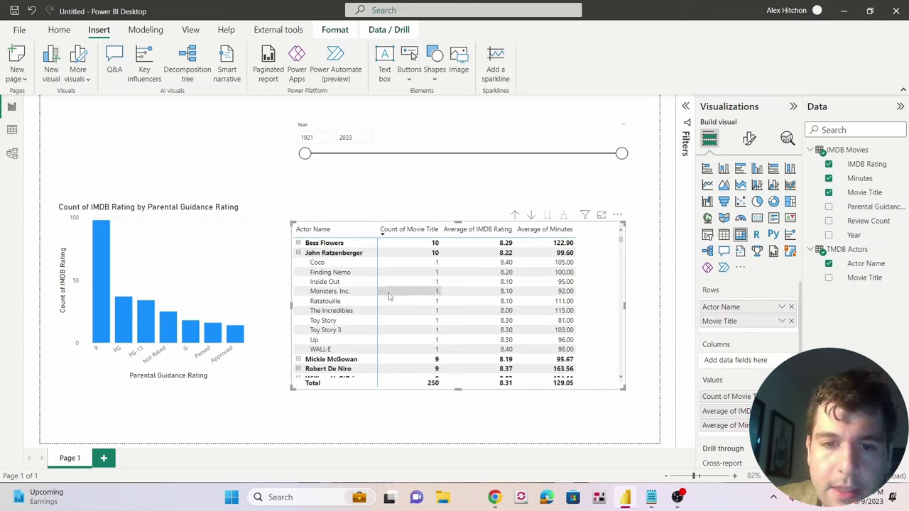
click(298, 253)
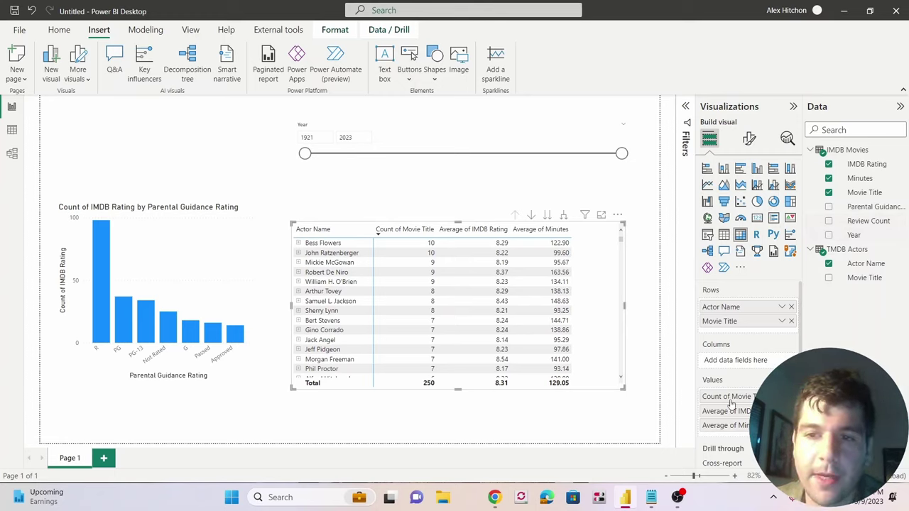
click(246, 220)
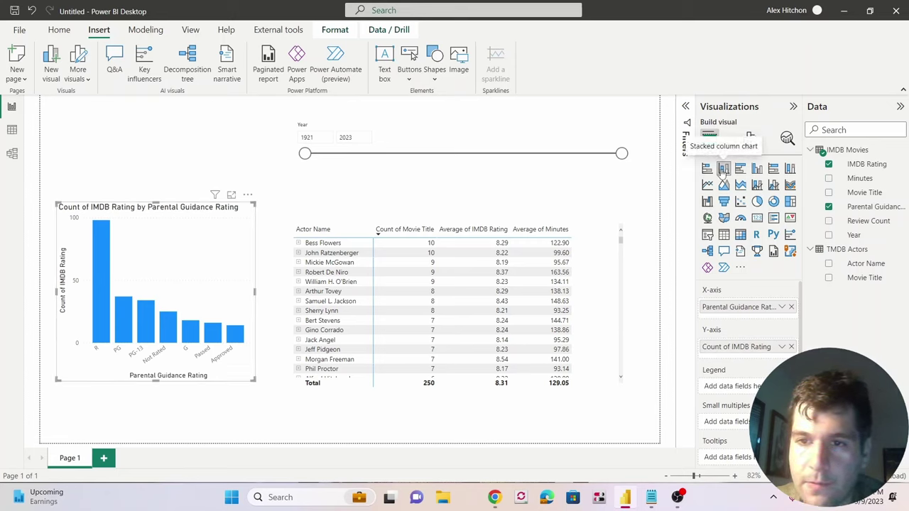
drag(244, 214, 240, 242)
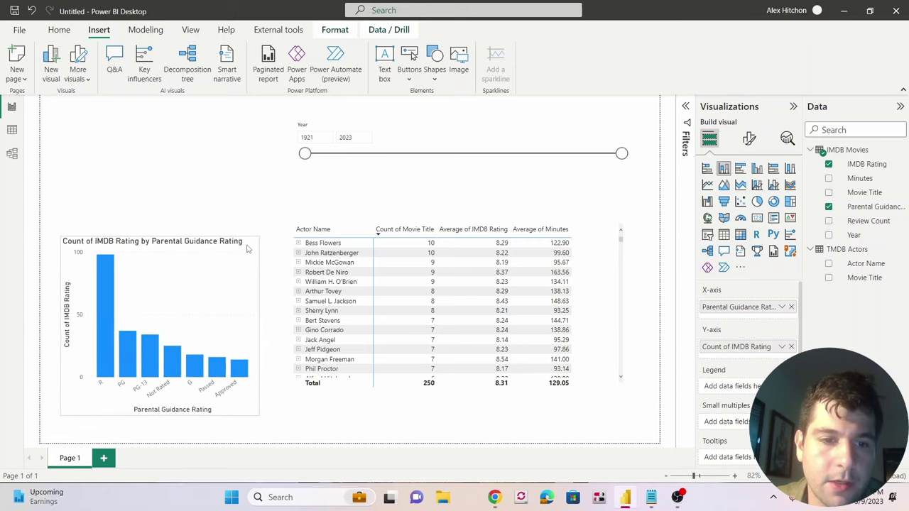
click(604, 261)
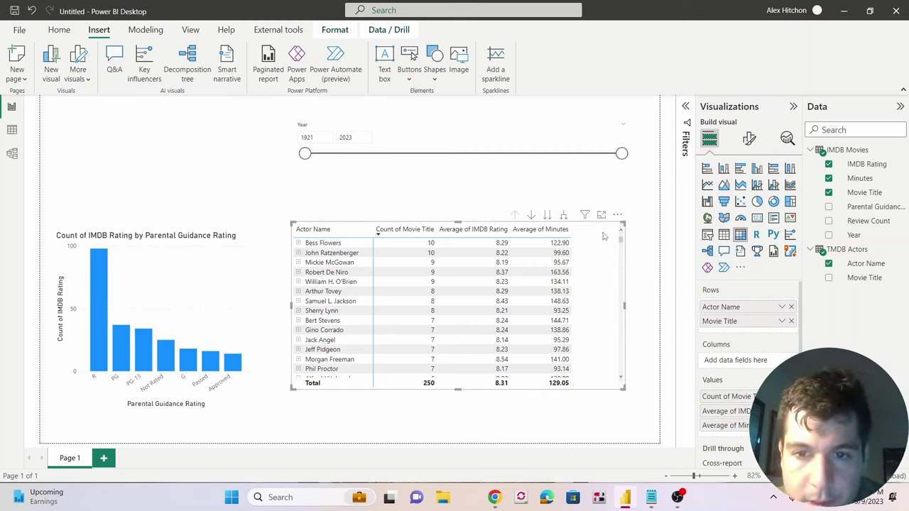
Add a card visual showing the Average of IMDB Rating
click(639, 238)
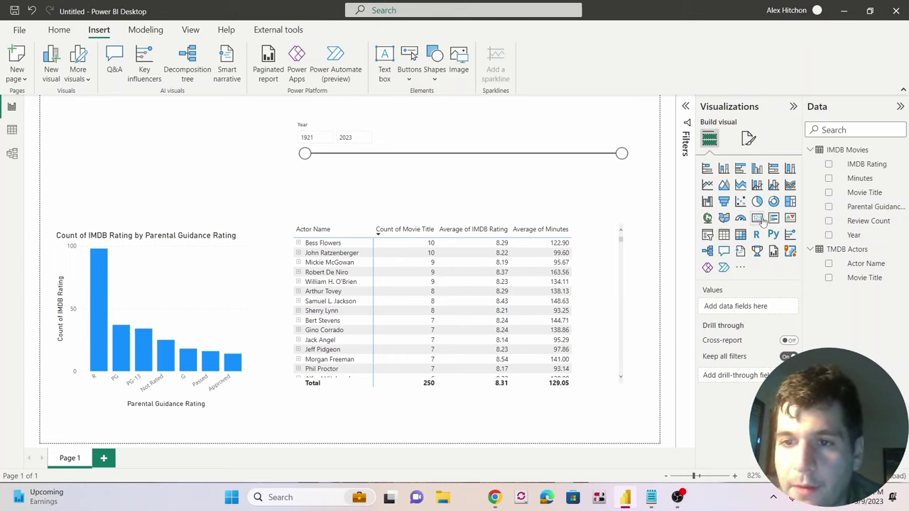
click(758, 218)
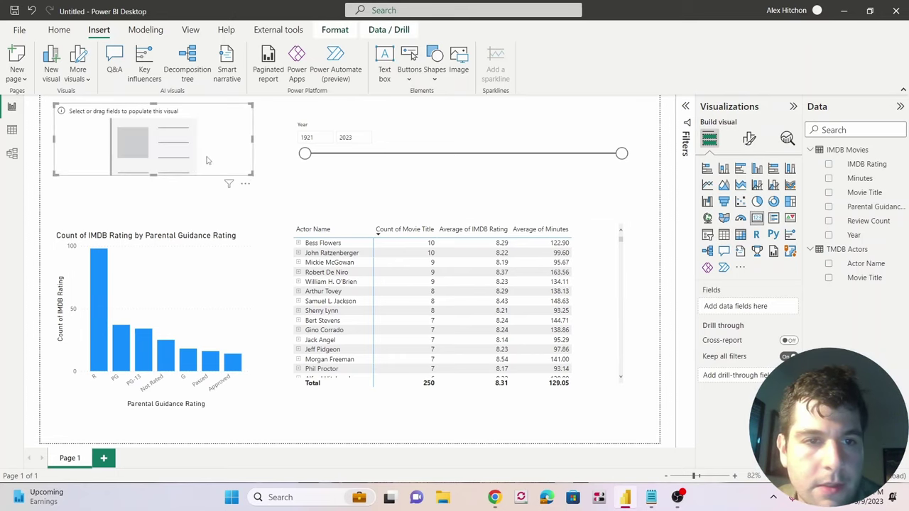
drag(206, 160, 225, 166)
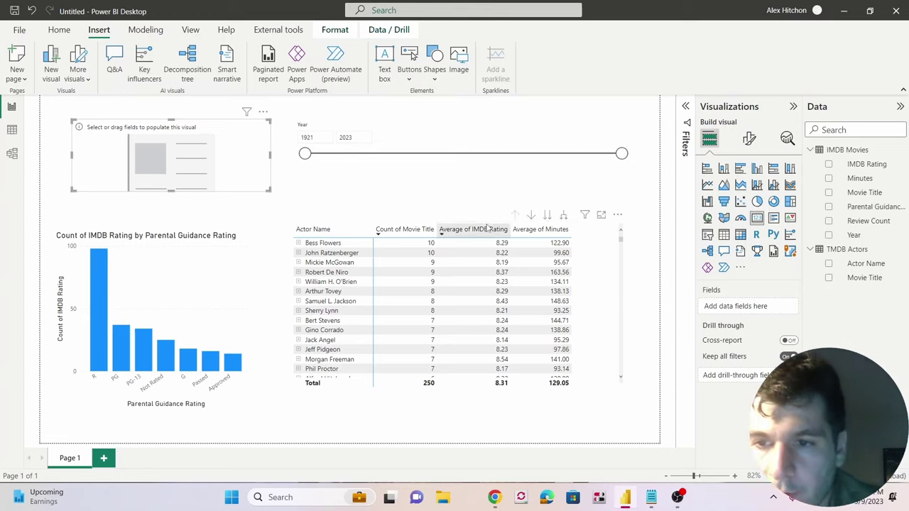
click(829, 165)
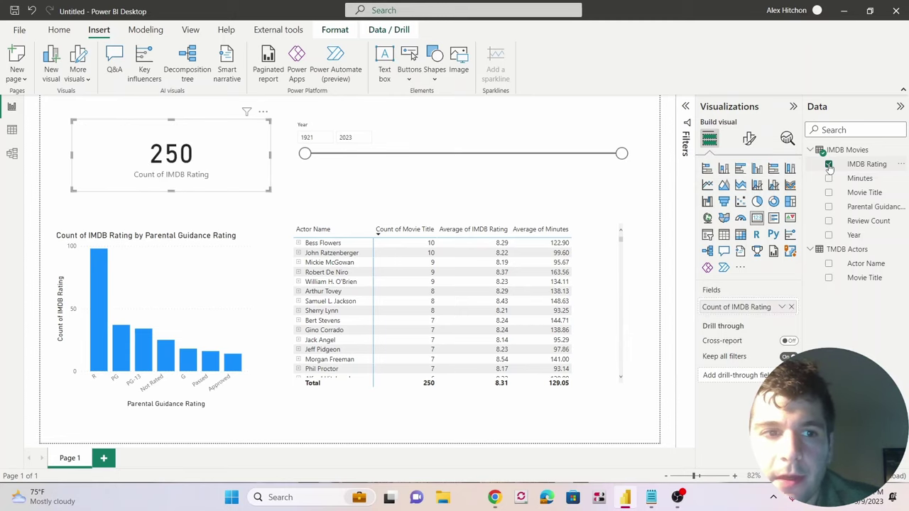
click(782, 307)
click(811, 175)
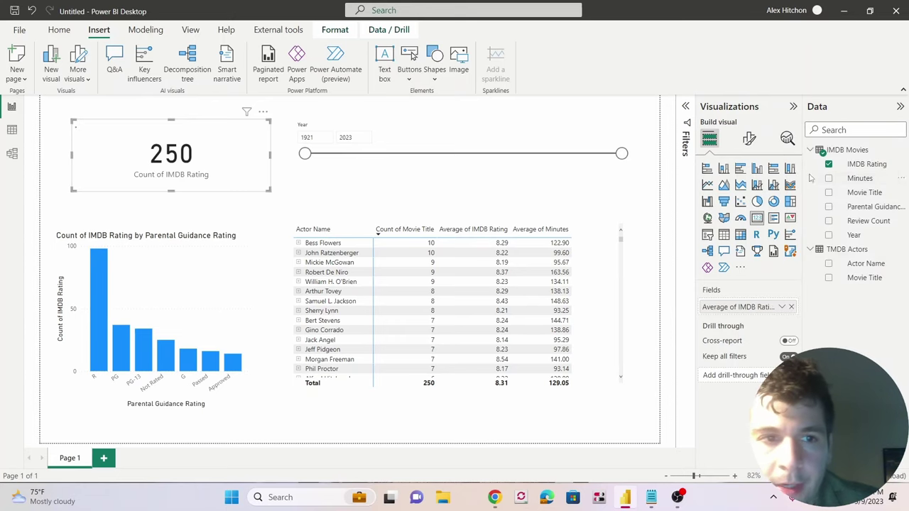
Narrow the card and test it by adjusting the Year slider's range
click(289, 201)
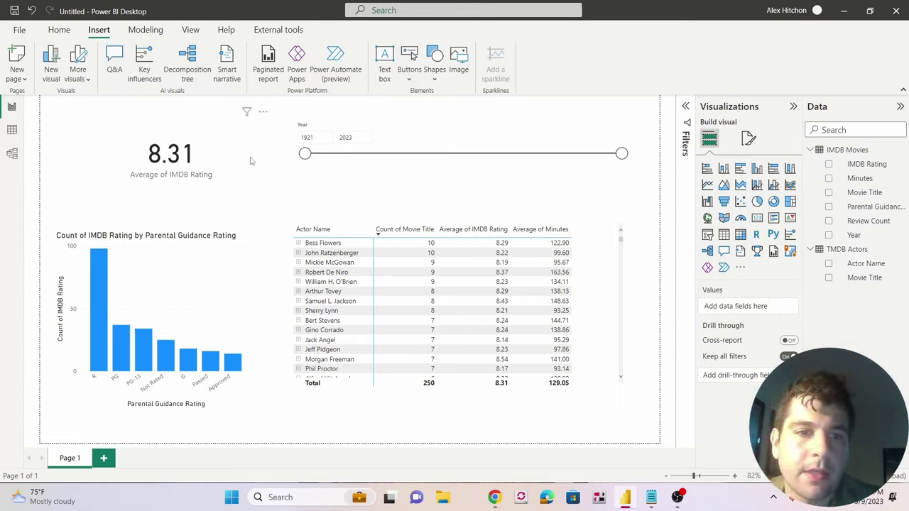
click(260, 183)
drag(269, 189, 181, 192)
click(220, 190)
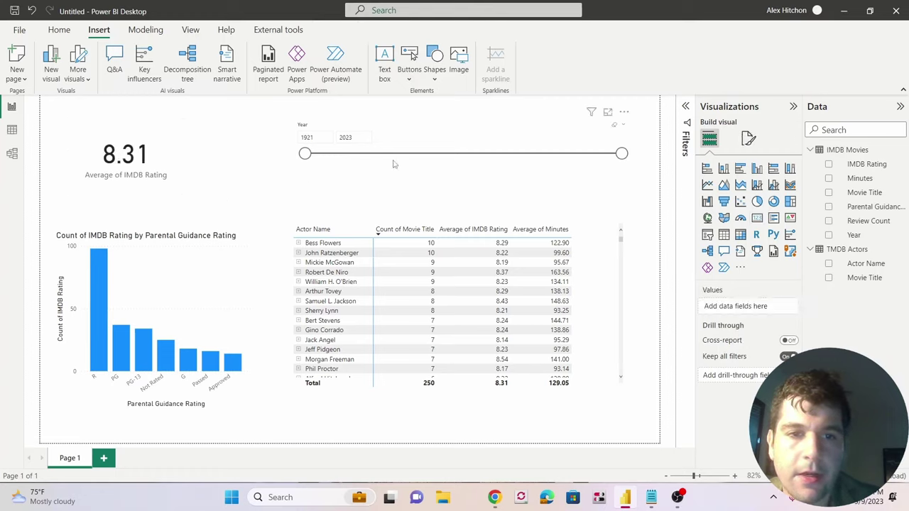
drag(622, 153, 395, 155)
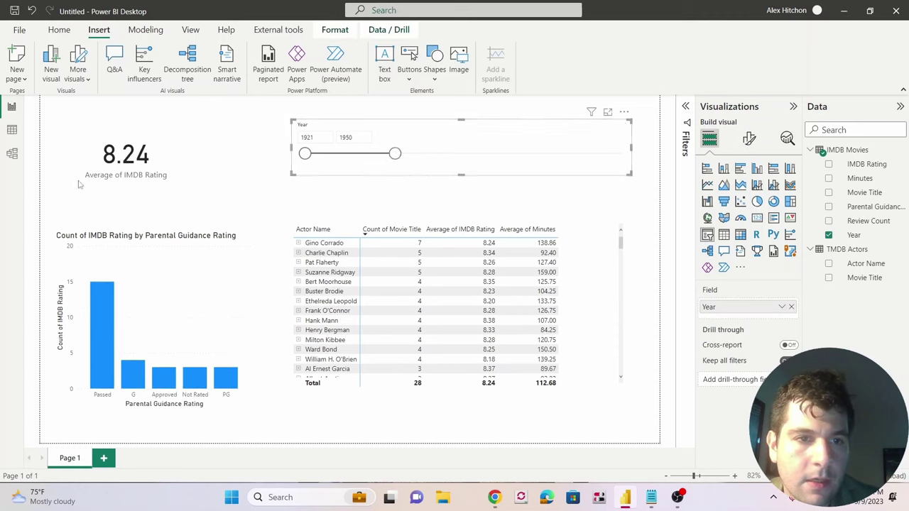
drag(396, 155, 622, 154)
drag(305, 153, 237, 154)
Add a second card showing Average of Minutes and widen it so 129.05 fits
click(758, 218)
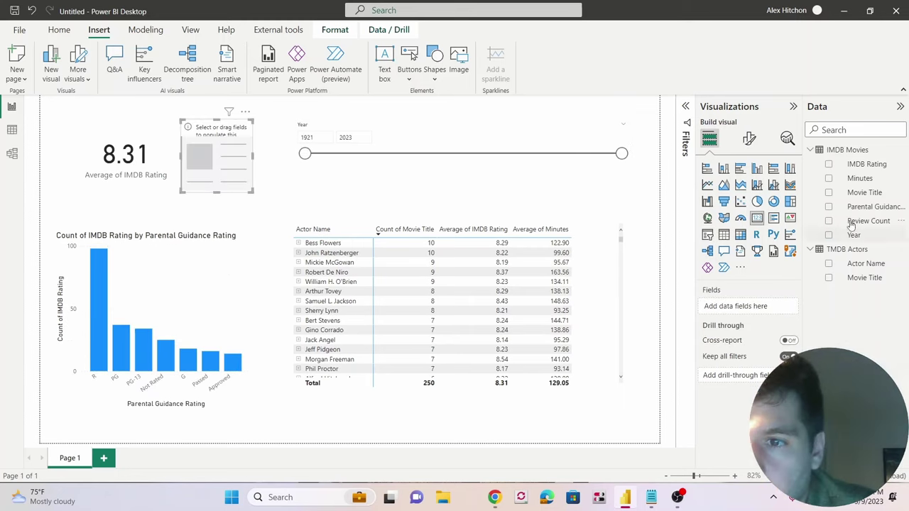
click(829, 178)
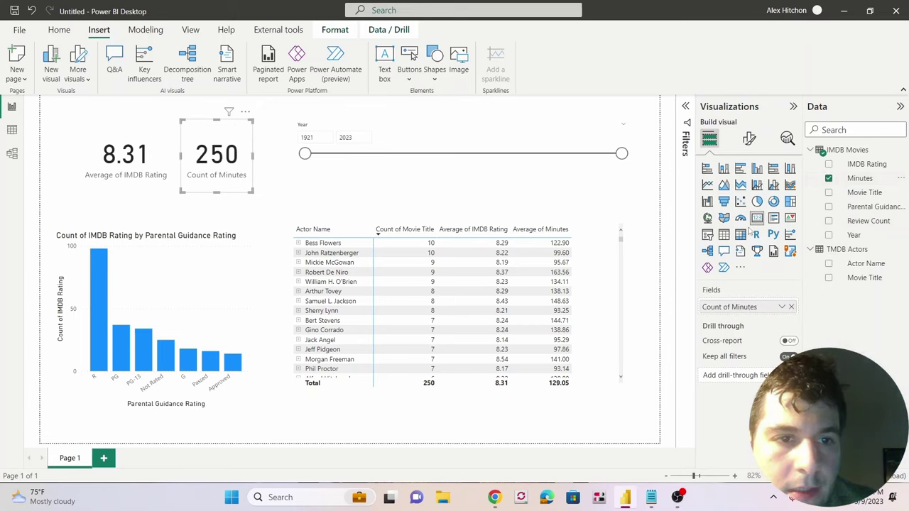
click(785, 311)
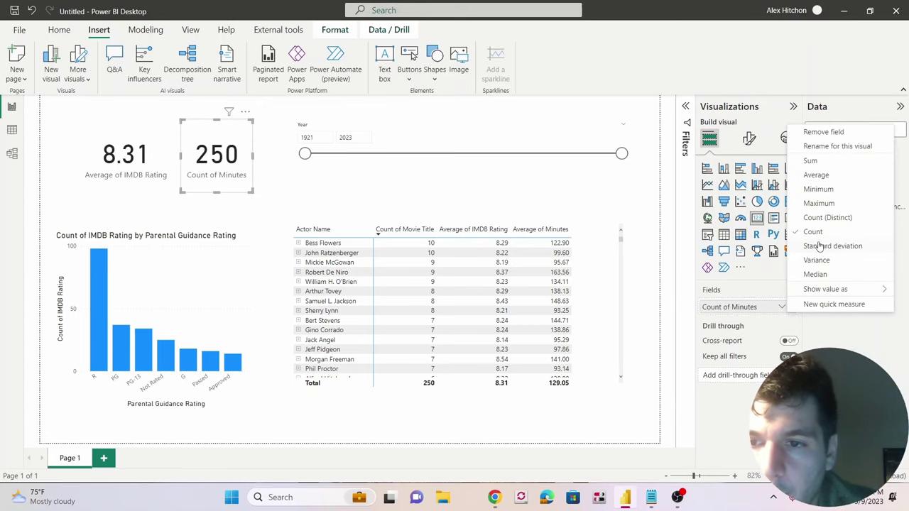
click(825, 176)
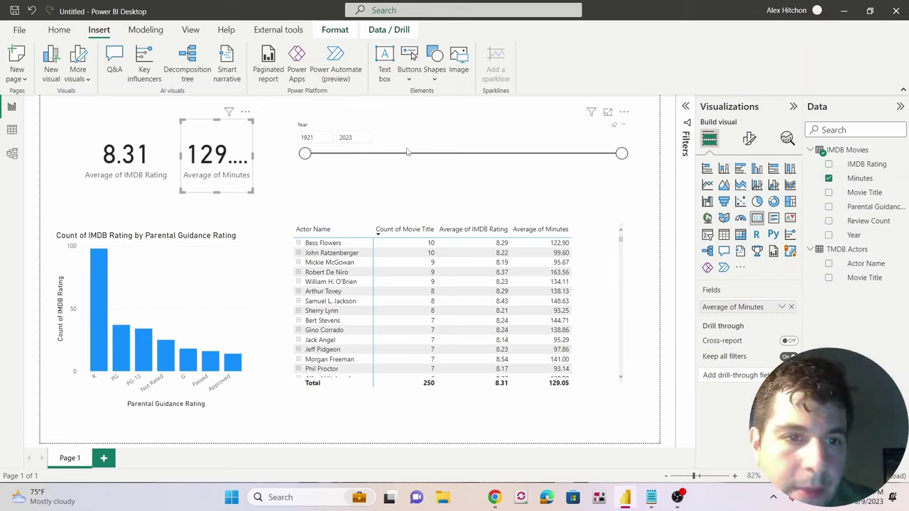
drag(250, 192, 277, 197)
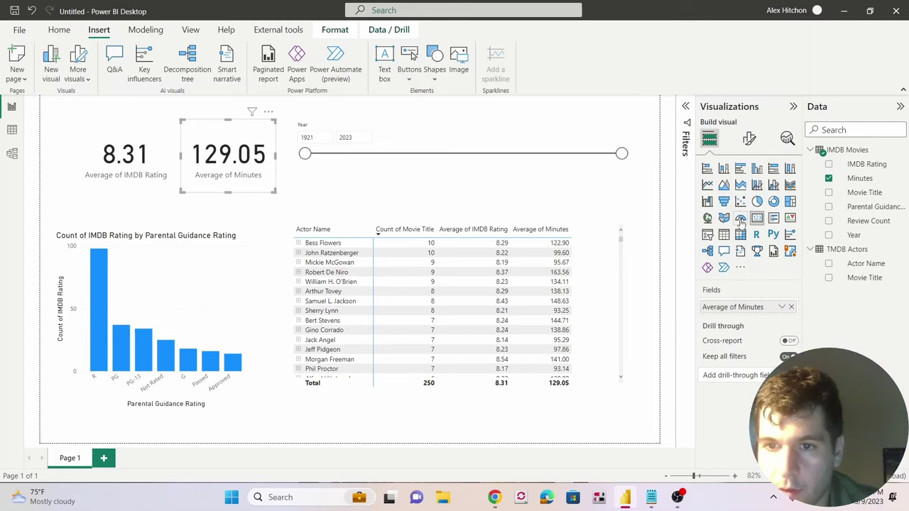
Convert the Average of Minutes card into a gauge, then remove the gauge from the report
click(741, 220)
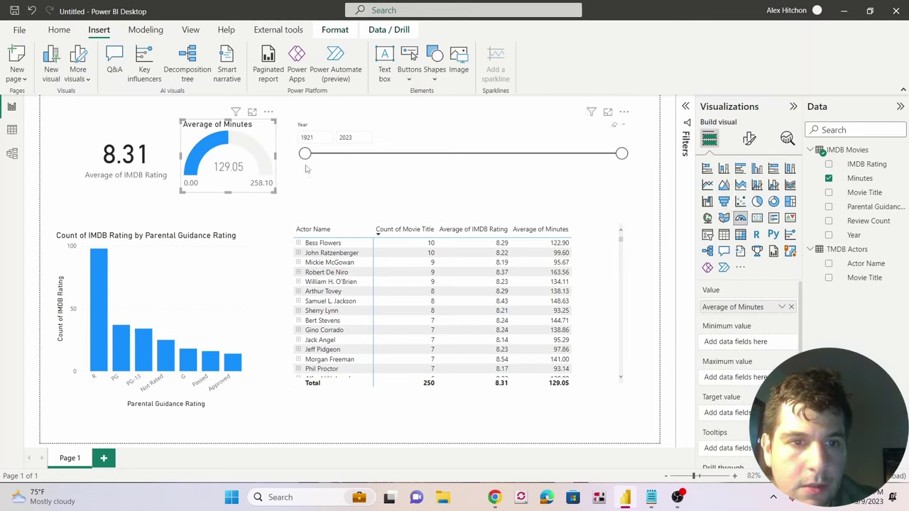
click(245, 211)
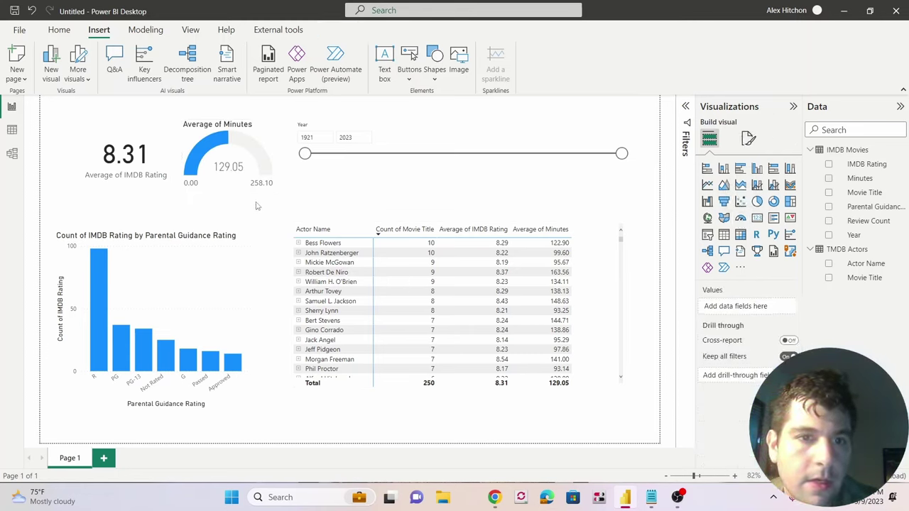
mouse_move(263, 172)
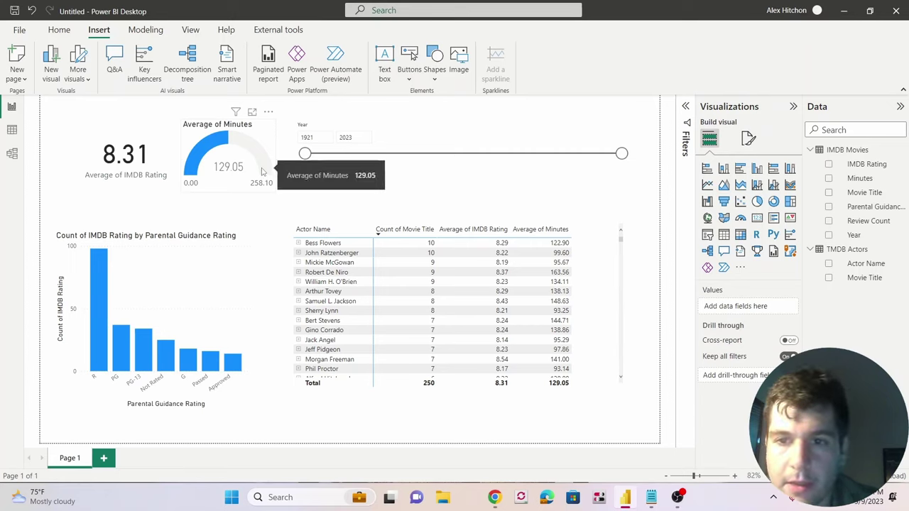
click(266, 117)
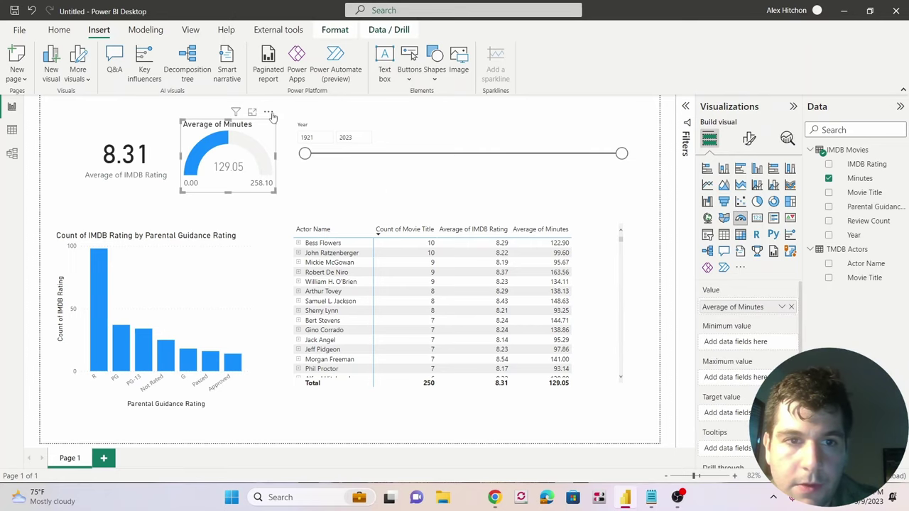
click(269, 113)
click(297, 153)
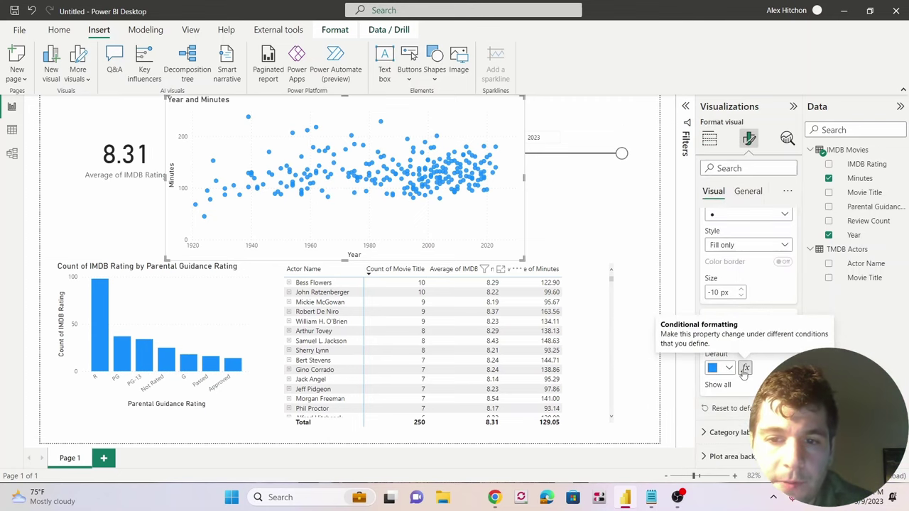
Base the scatter marker colour formatting on the average of IMDB Rating
click(745, 368)
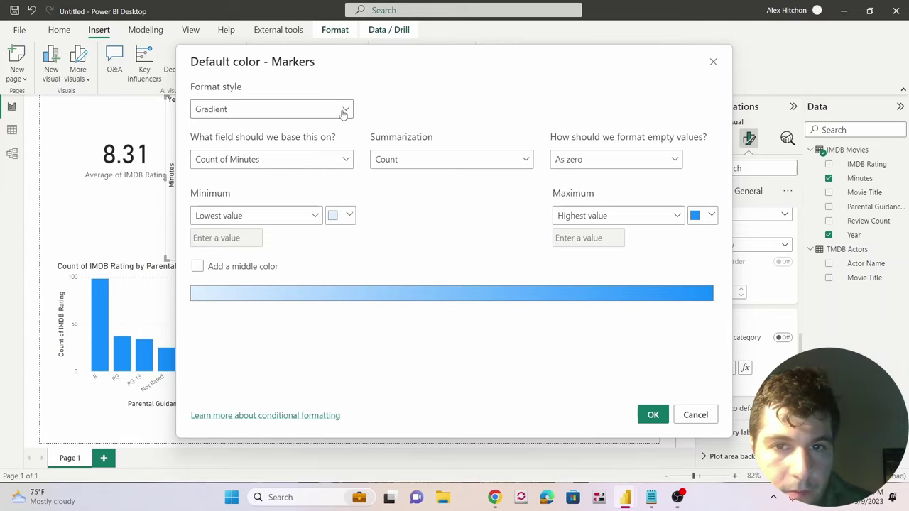
click(329, 163)
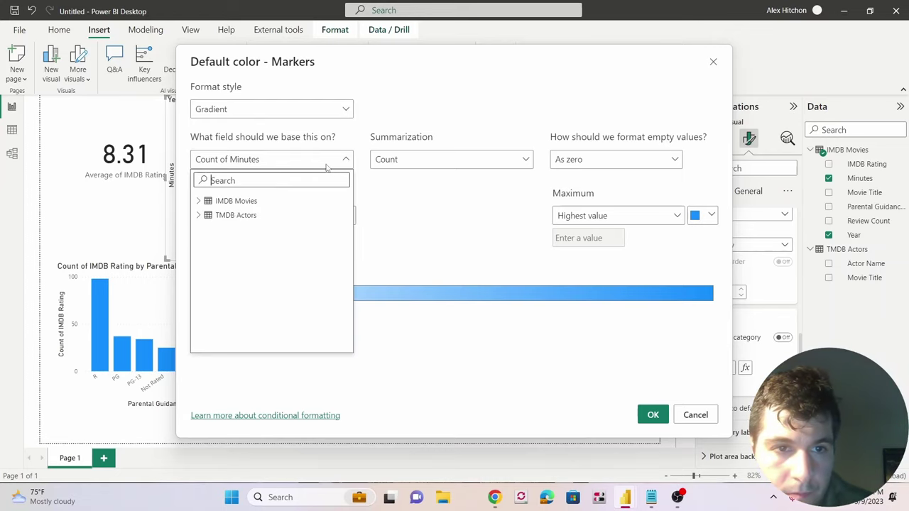
click(198, 201)
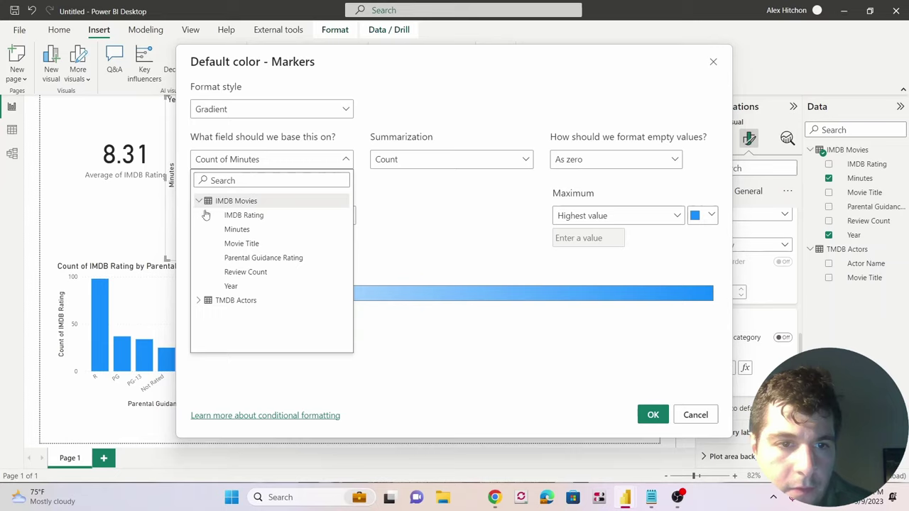
click(245, 215)
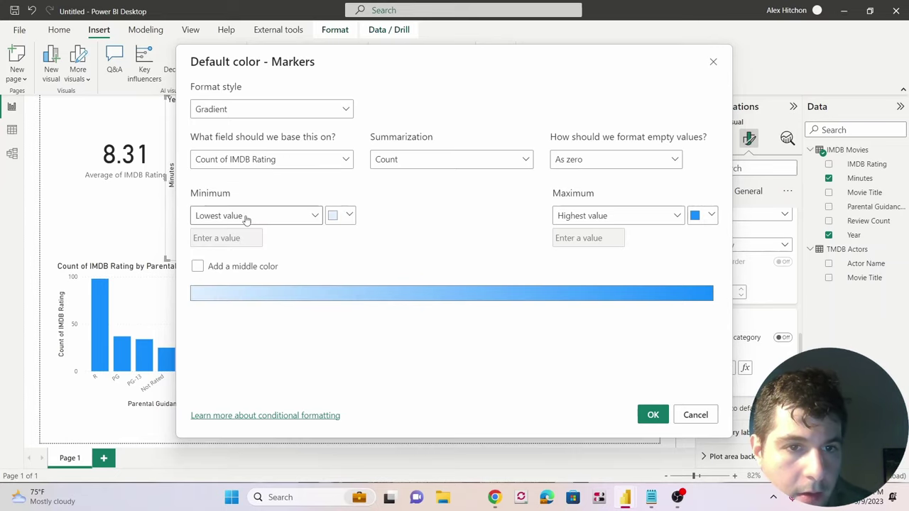
click(397, 159)
click(402, 199)
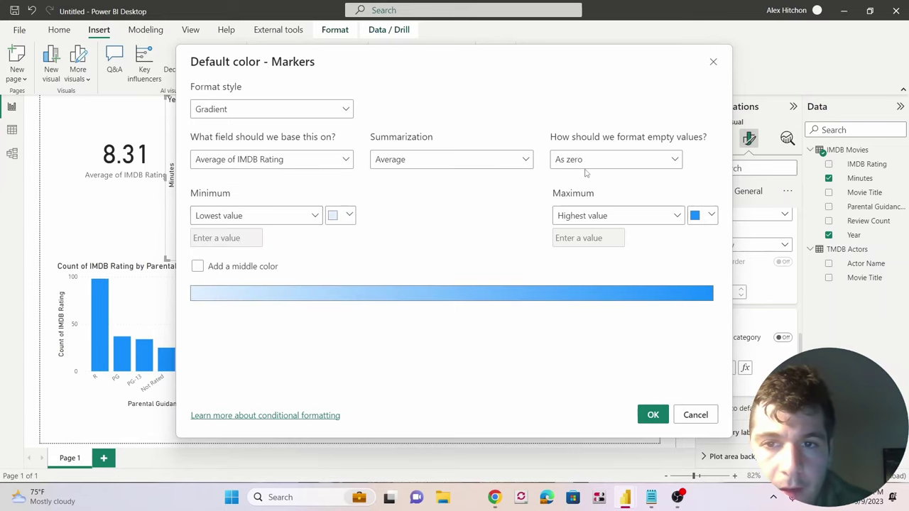
Set the marker gradient from red for the lowest to blue for the highest rating and apply it
click(341, 217)
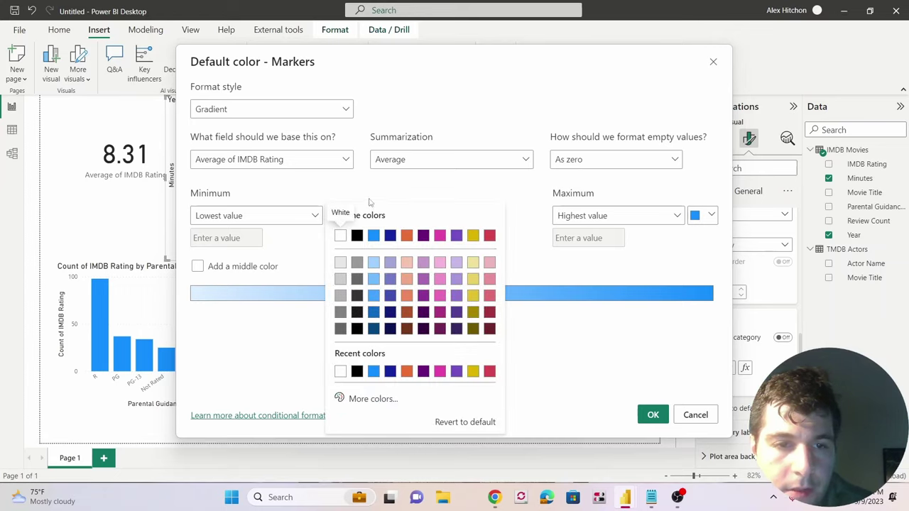
click(368, 195)
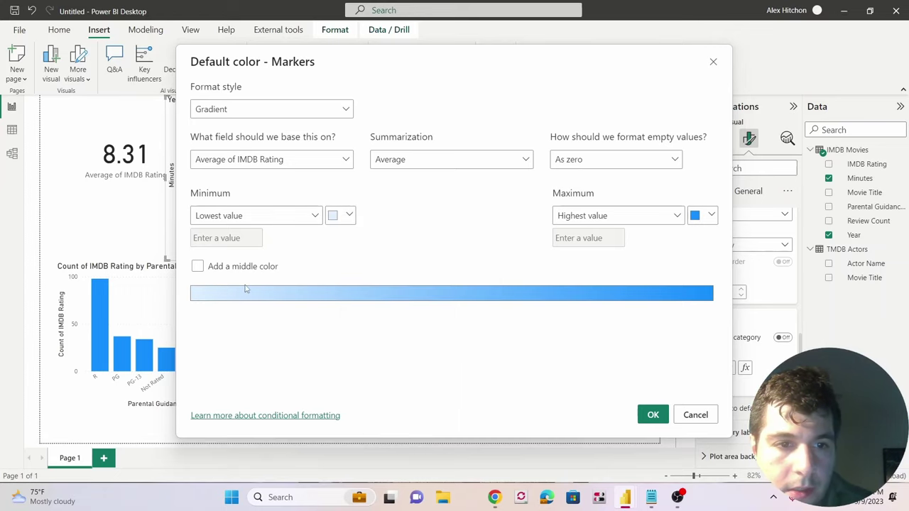
click(271, 109)
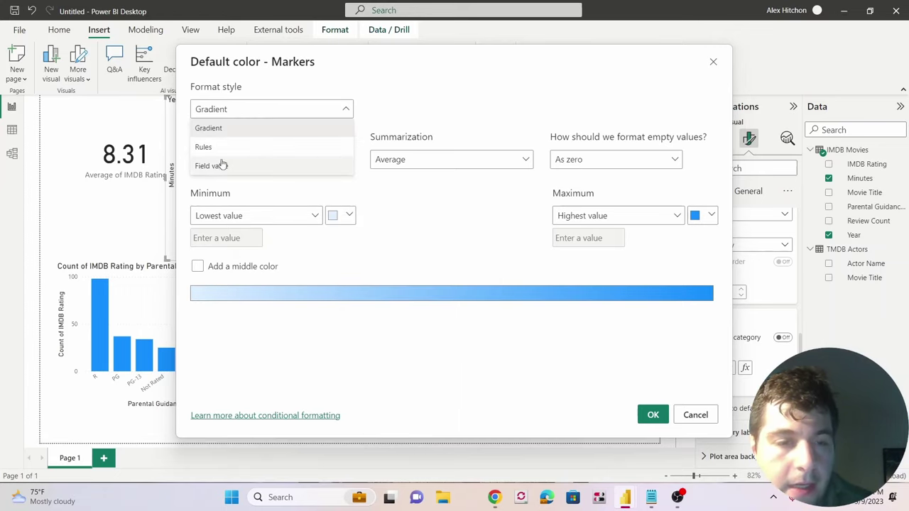
click(345, 217)
click(347, 216)
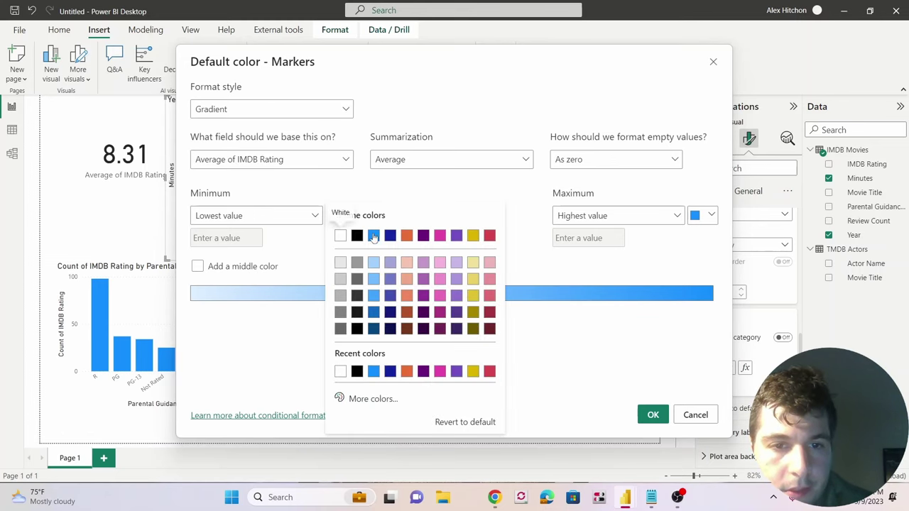
click(489, 235)
click(710, 215)
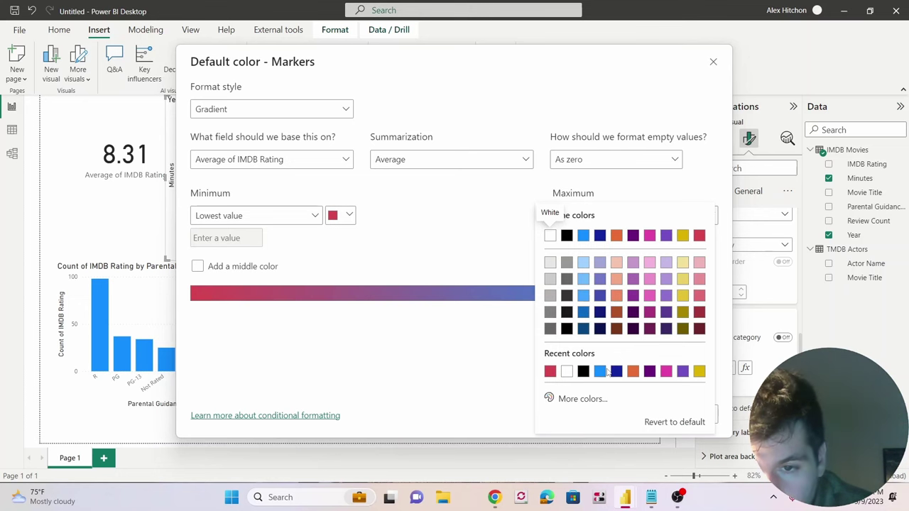
click(480, 226)
click(653, 415)
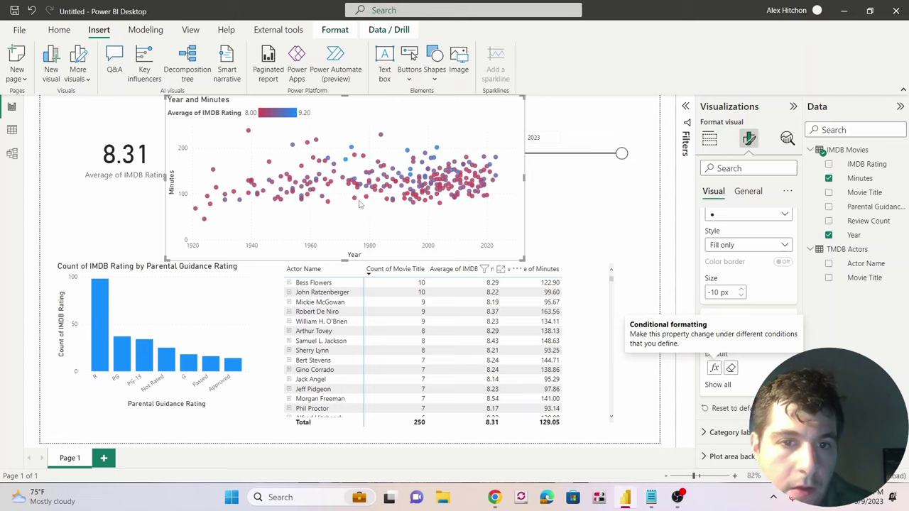
mouse_move(355, 186)
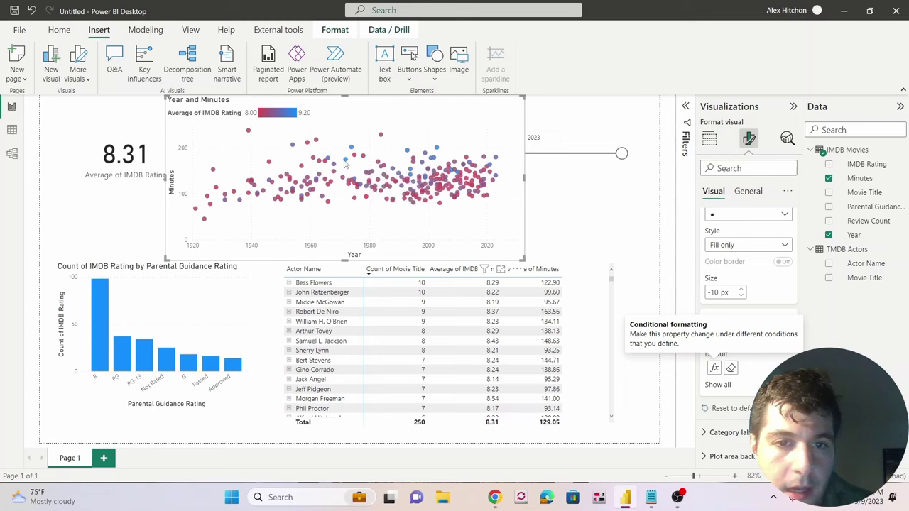
Clear the marker gradient and switch the marker colouring to rules format style
click(731, 368)
click(745, 369)
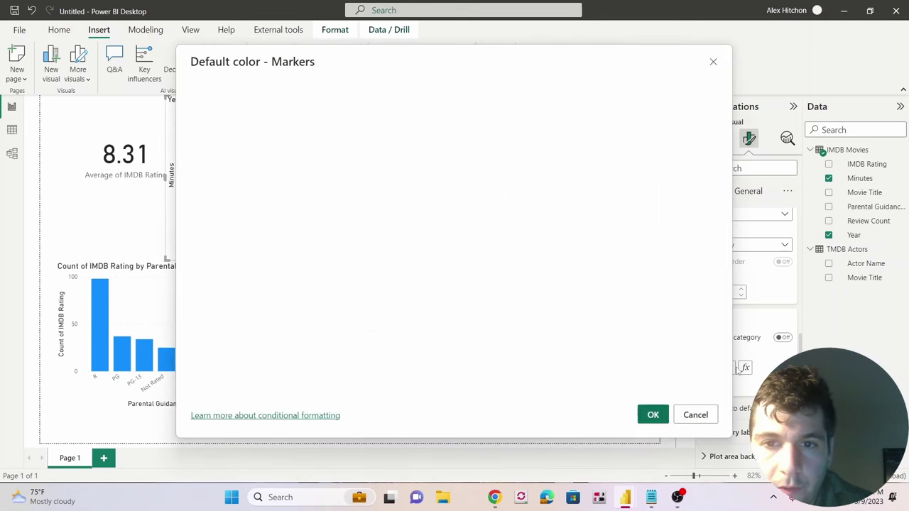
click(319, 111)
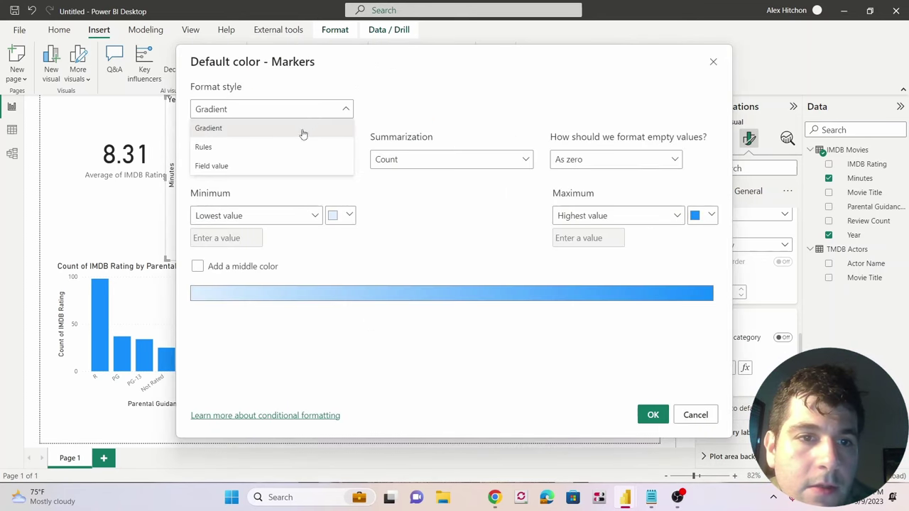
click(277, 145)
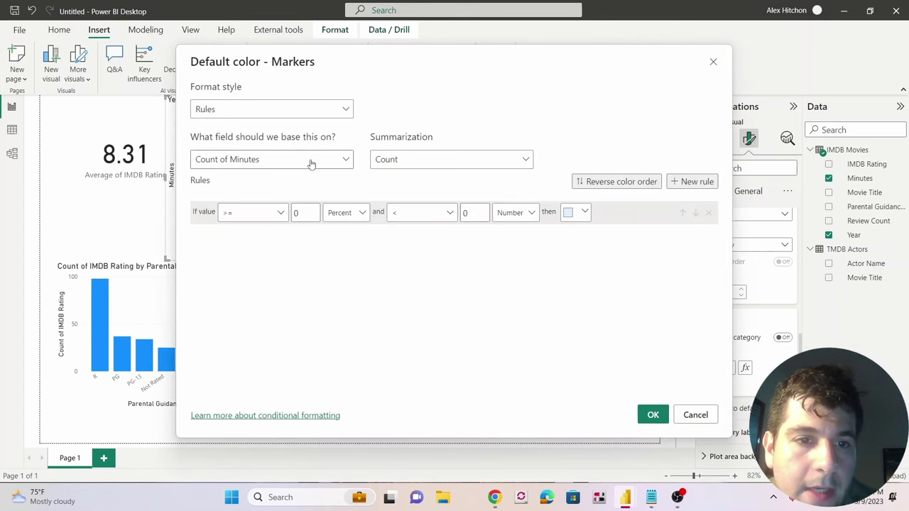
click(259, 216)
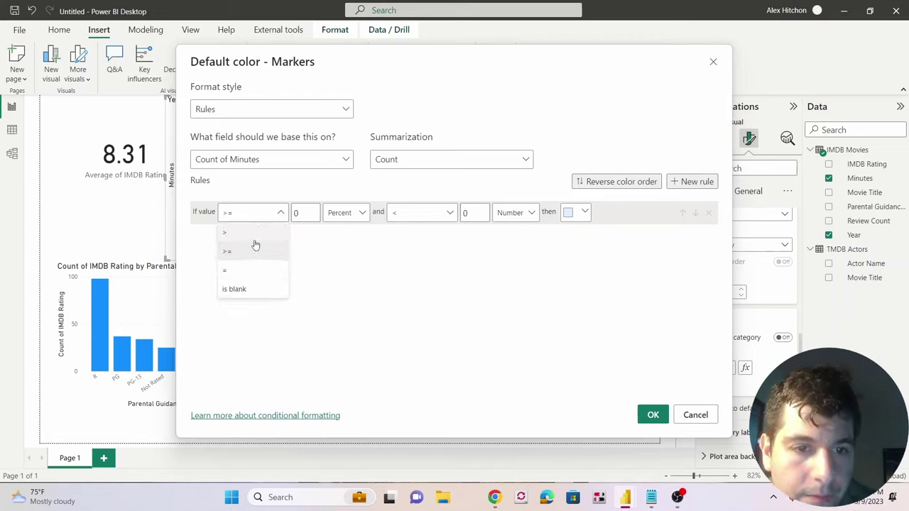
click(255, 250)
click(346, 213)
click(348, 239)
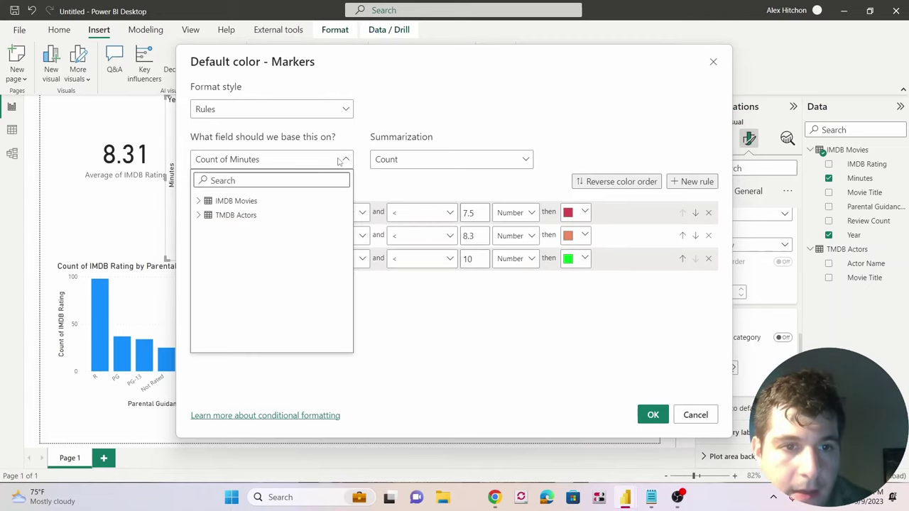
Base the colour rules on average IMDB Rating, enter 8.9 as the second rule's limit, and apply
click(270, 159)
click(246, 162)
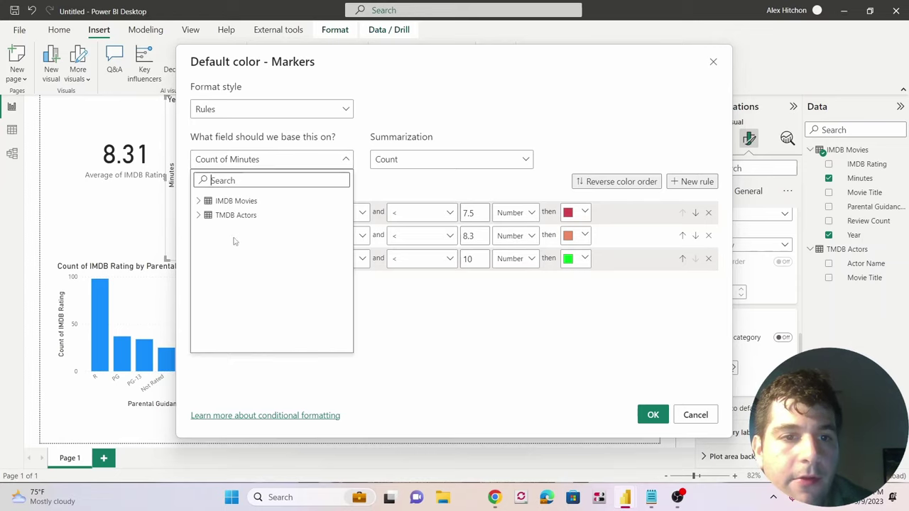
click(200, 202)
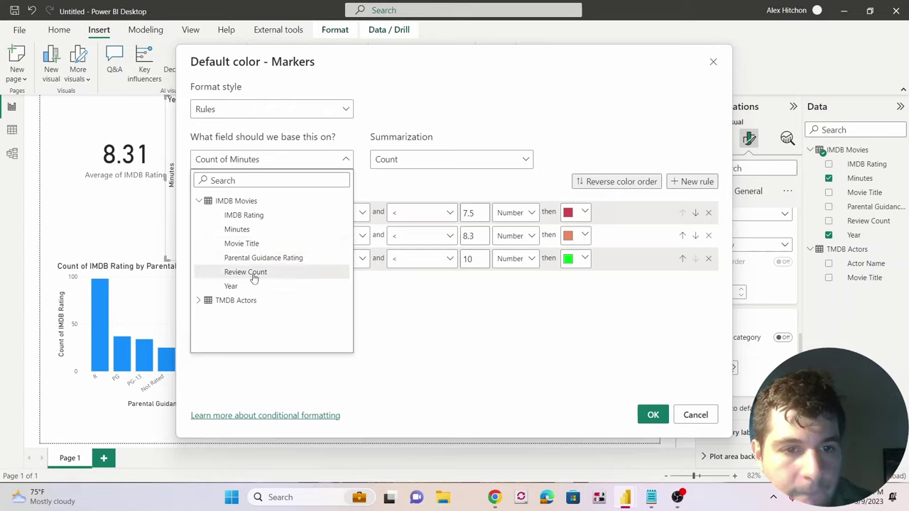
click(250, 215)
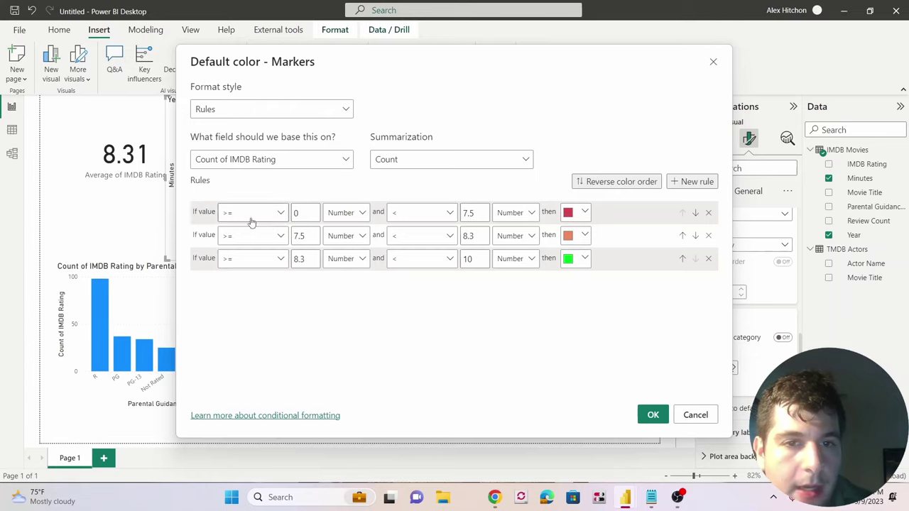
click(476, 163)
click(447, 199)
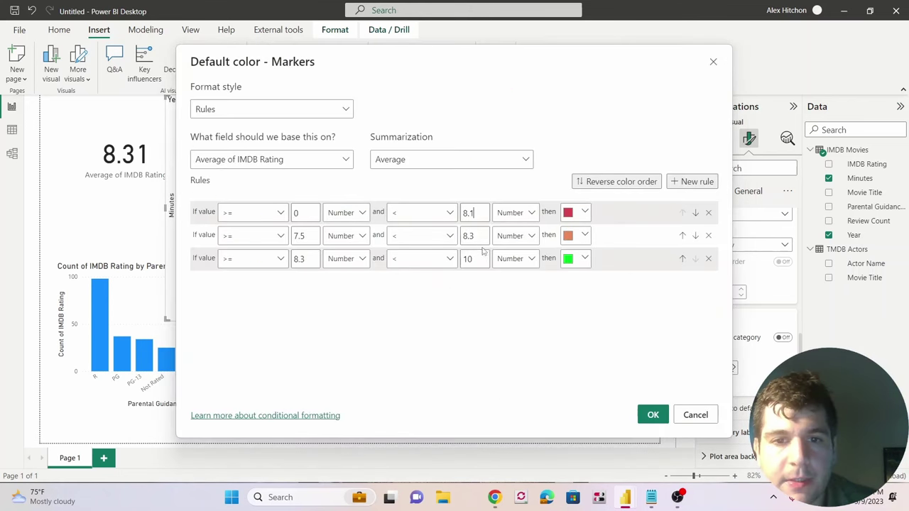
double_click(481, 238)
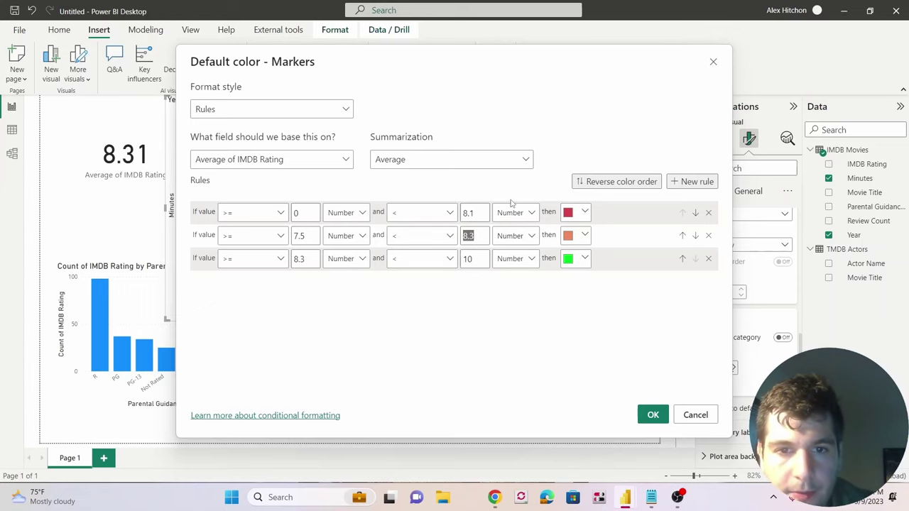
text(8)
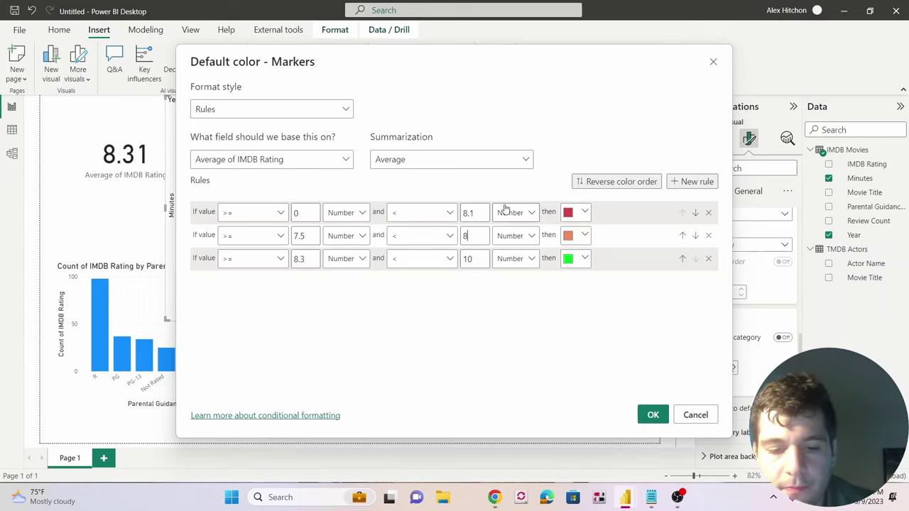
text(.)
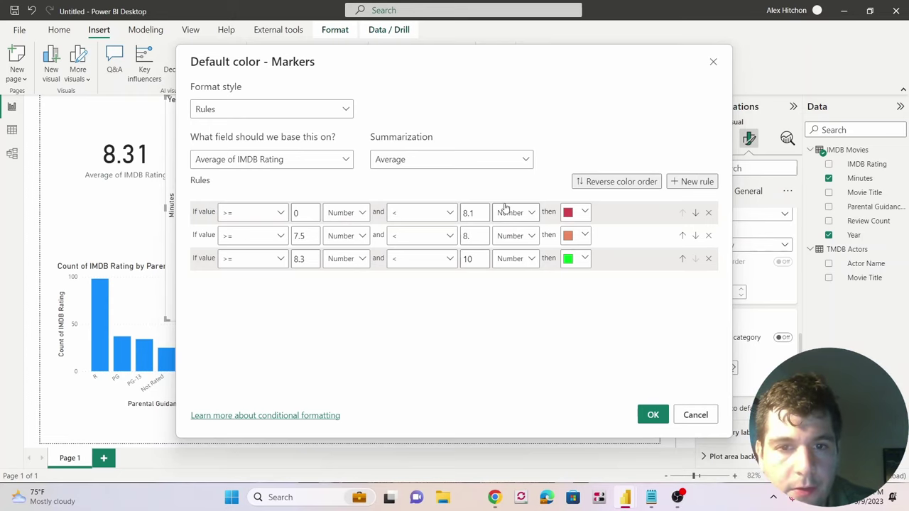
text(9)
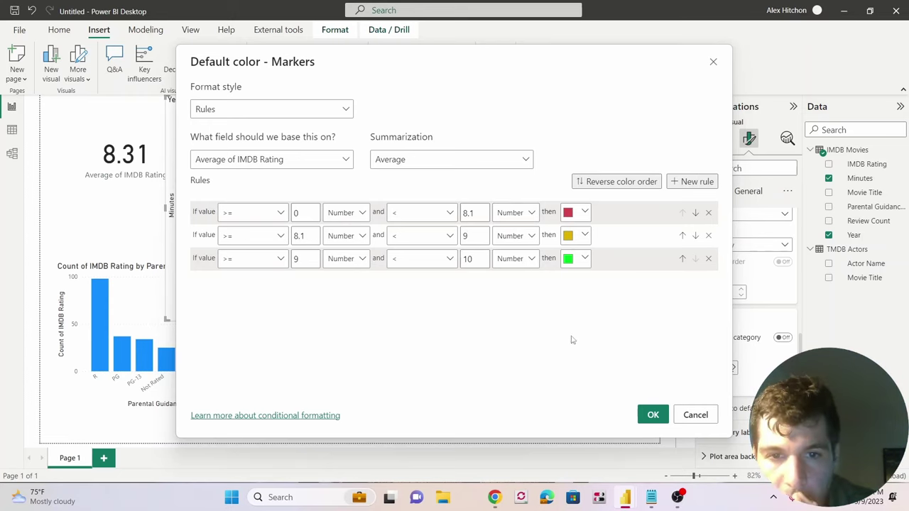
click(652, 415)
Narrow the Year and Minutes scatter chart from its left side
key(Escape)
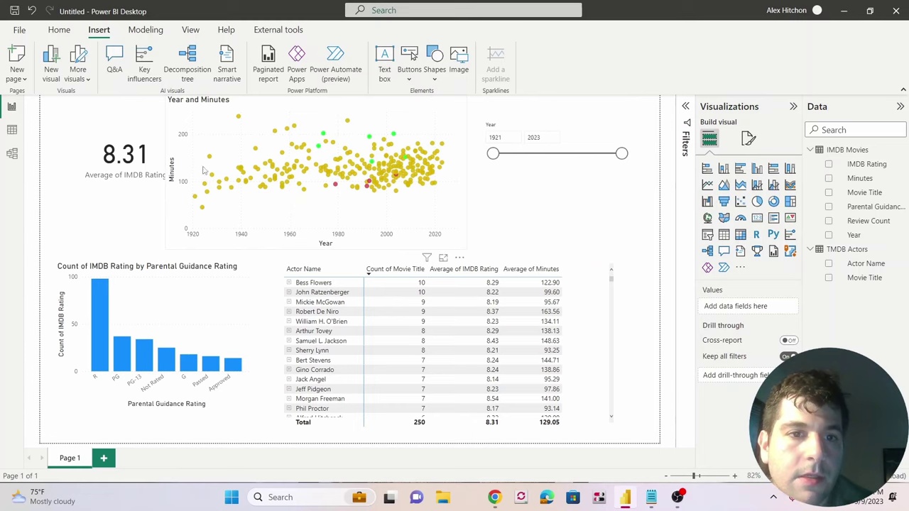
click(178, 237)
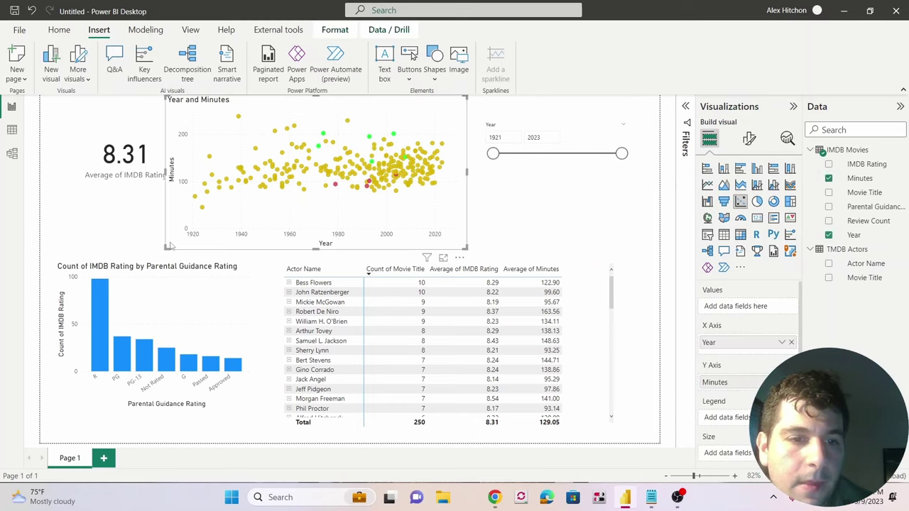
drag(165, 247, 183, 247)
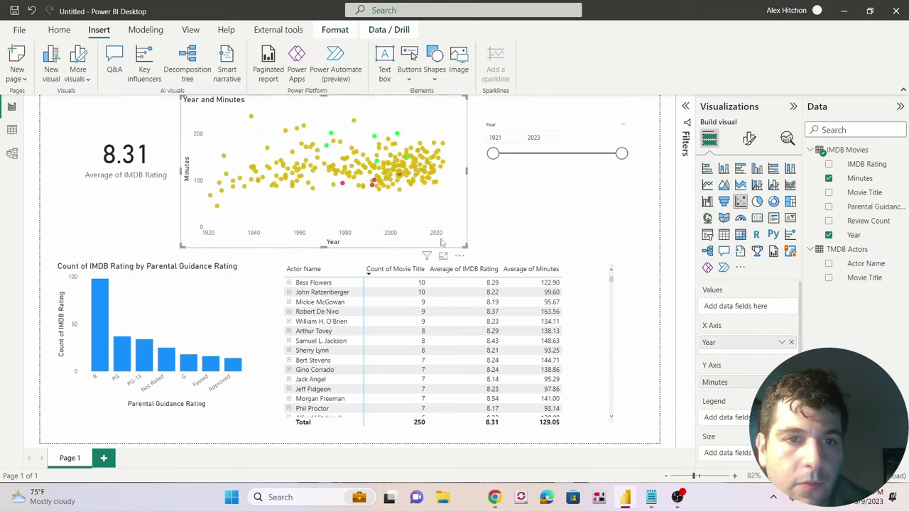
click(498, 242)
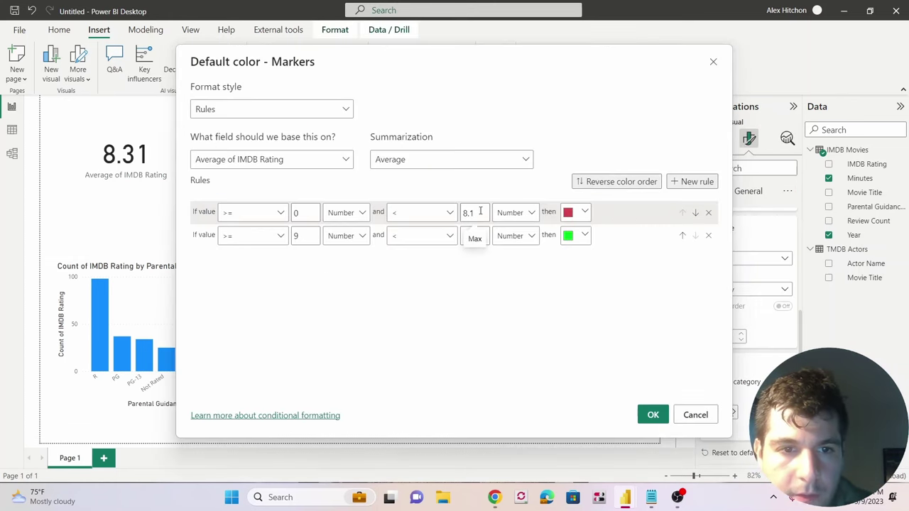
Set the first rule to below 8.9 in blue and the second rule from 8.9 to 10 green, then apply
double_click(470, 214)
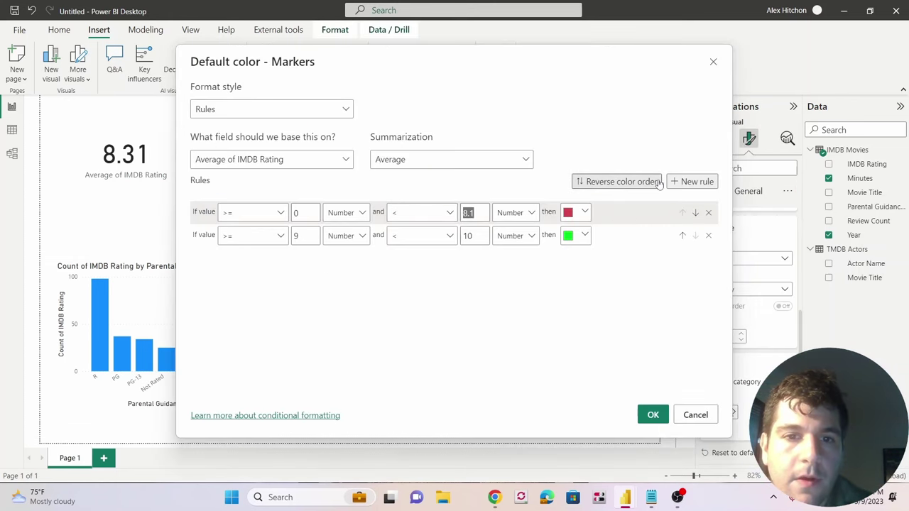
text(9)
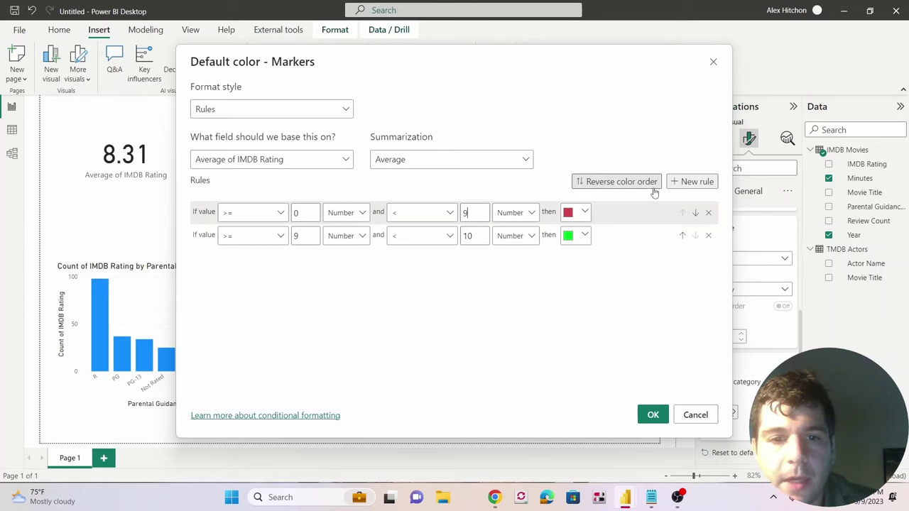
click(583, 213)
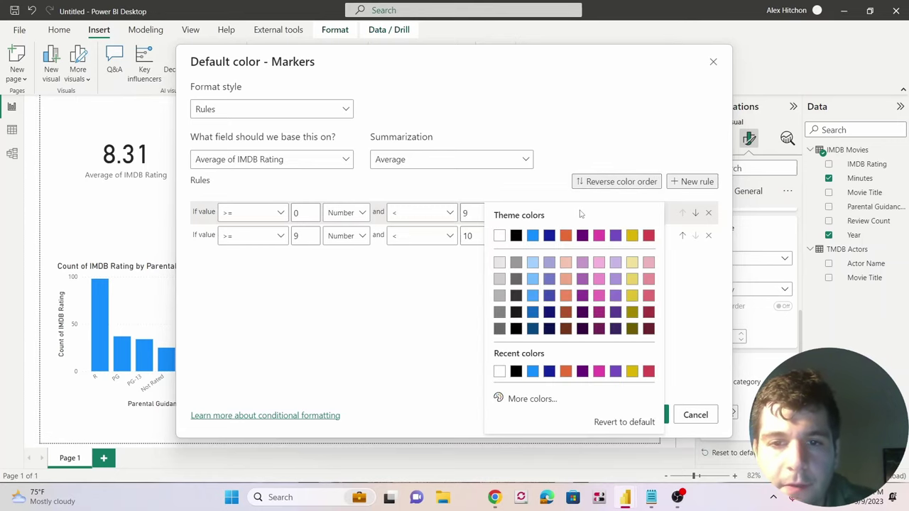
click(532, 240)
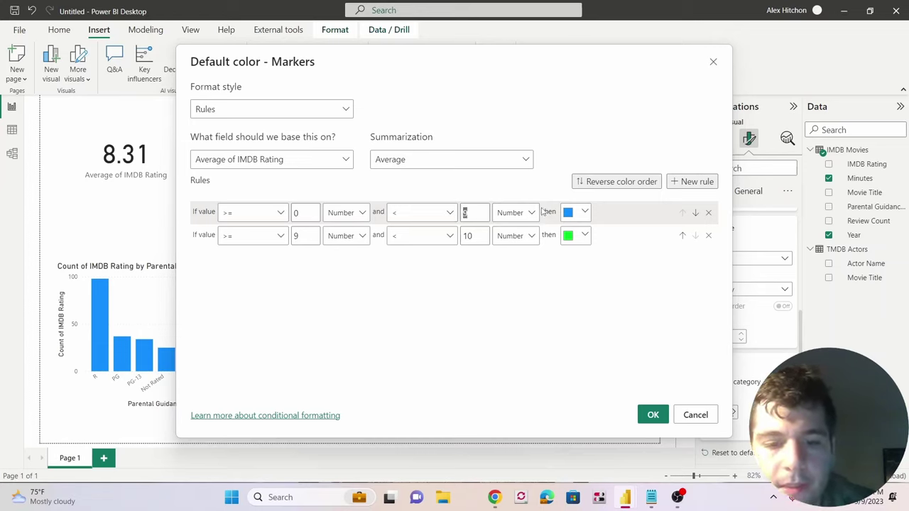
key(BackSpace)
text(8.9)
click(306, 236)
key(BackSpace)
text(8)
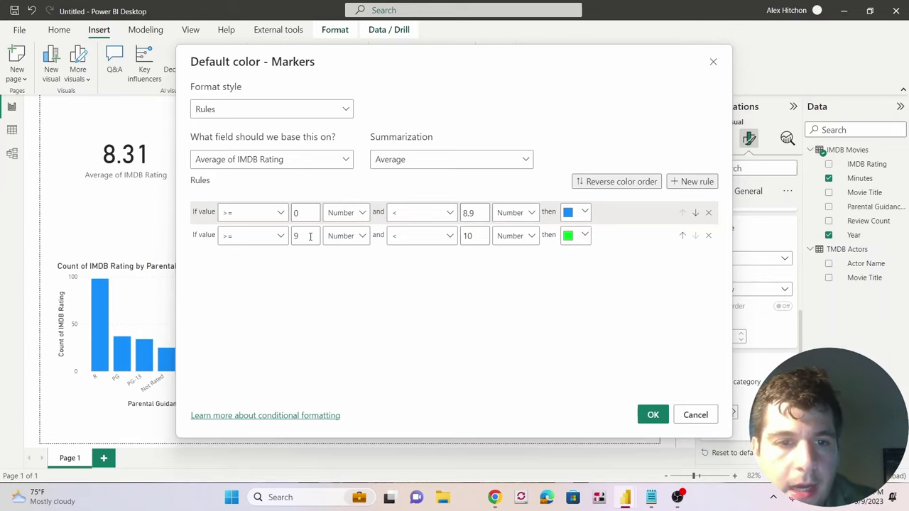
text(.9)
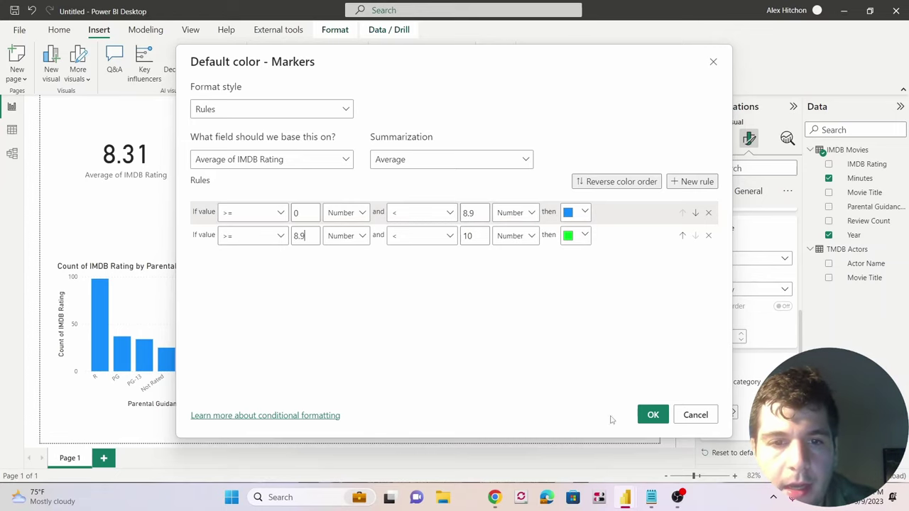
click(652, 416)
click(653, 418)
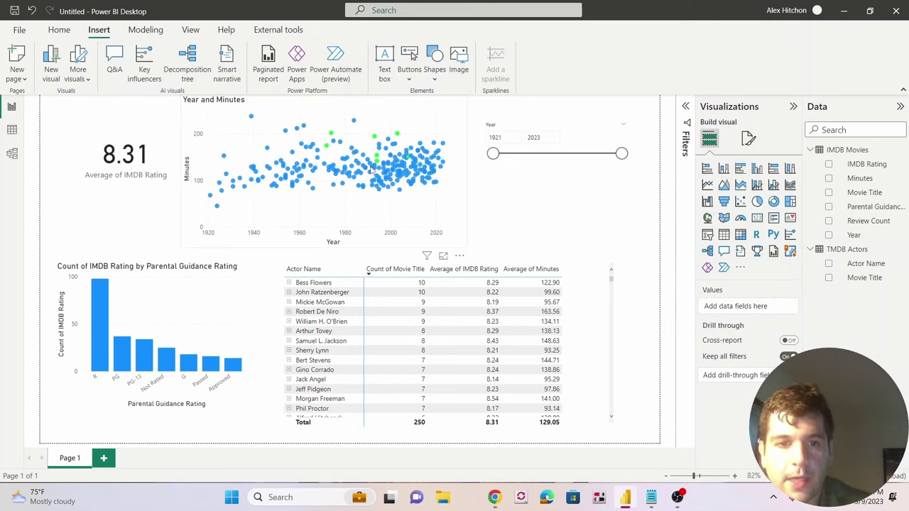
Add average IMDB Rating to the scatter chart's tooltips and rename the field 'IMDB Rating'
click(422, 218)
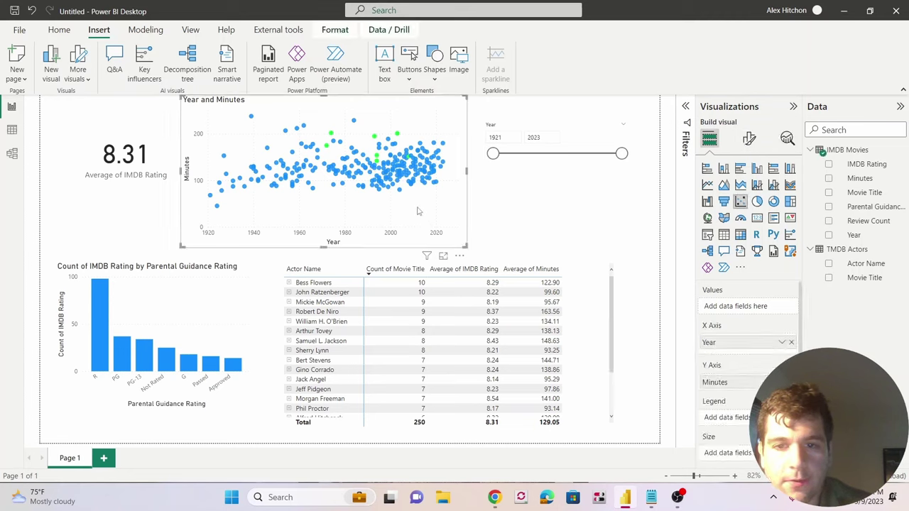
scroll(753, 306, down, 4)
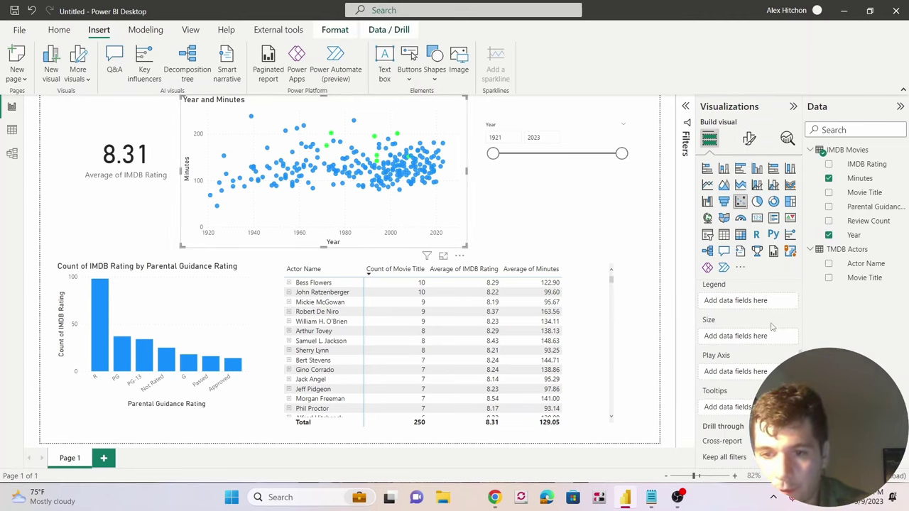
drag(867, 164, 753, 407)
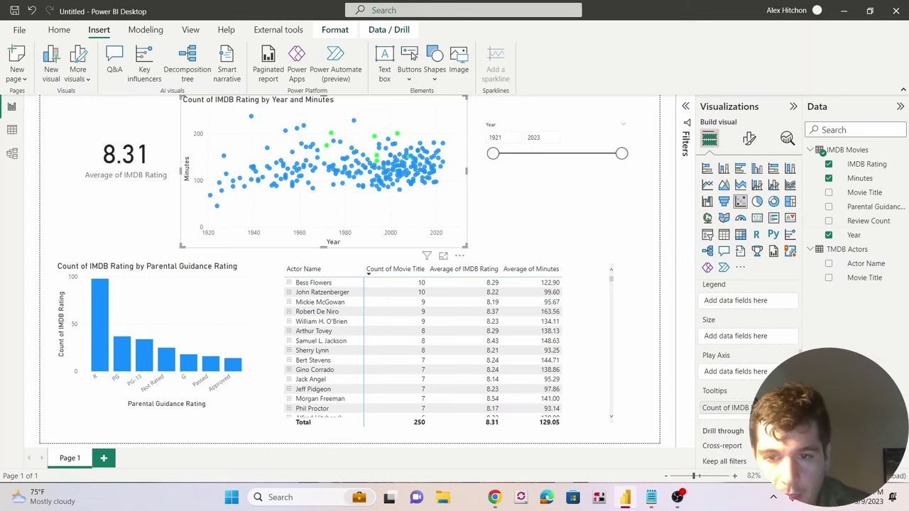
click(789, 407)
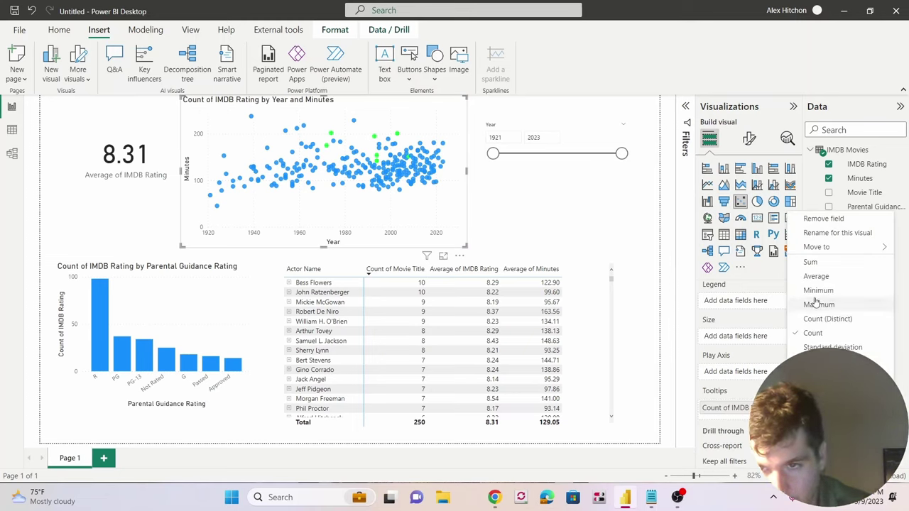
click(817, 275)
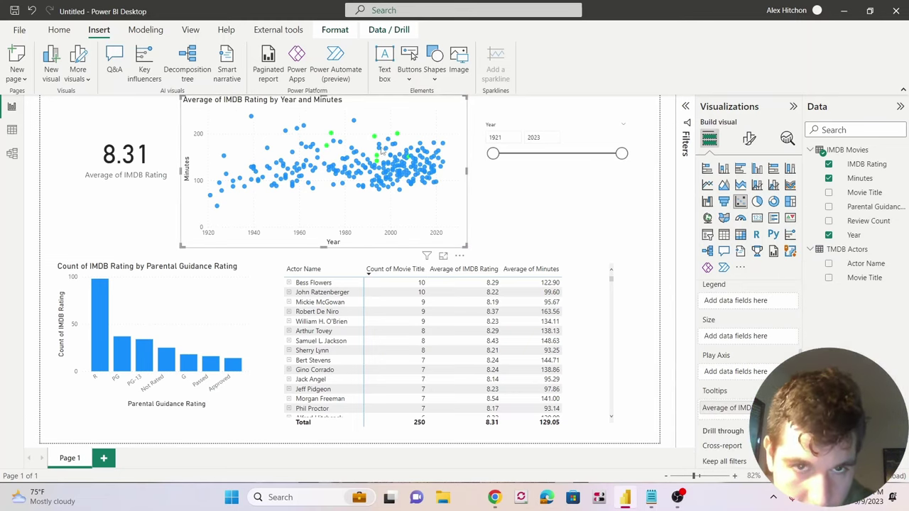
mouse_move(398, 140)
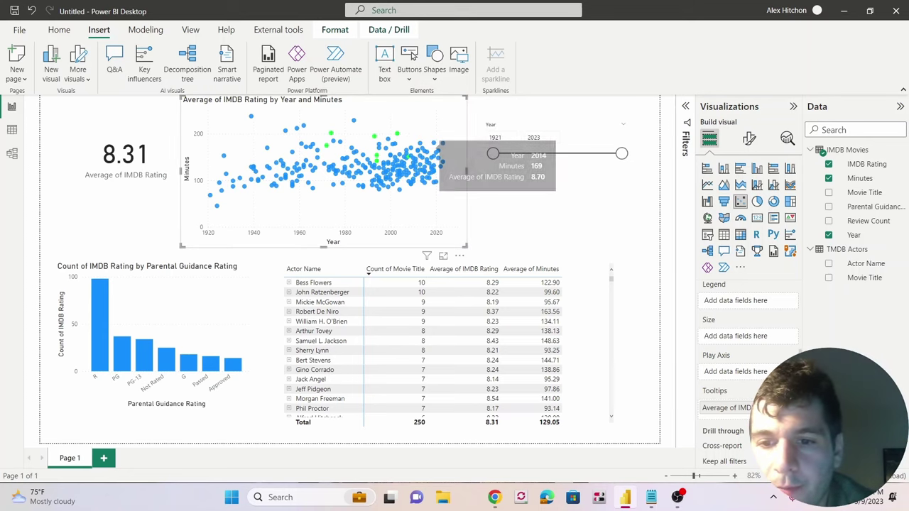
double_click(718, 408)
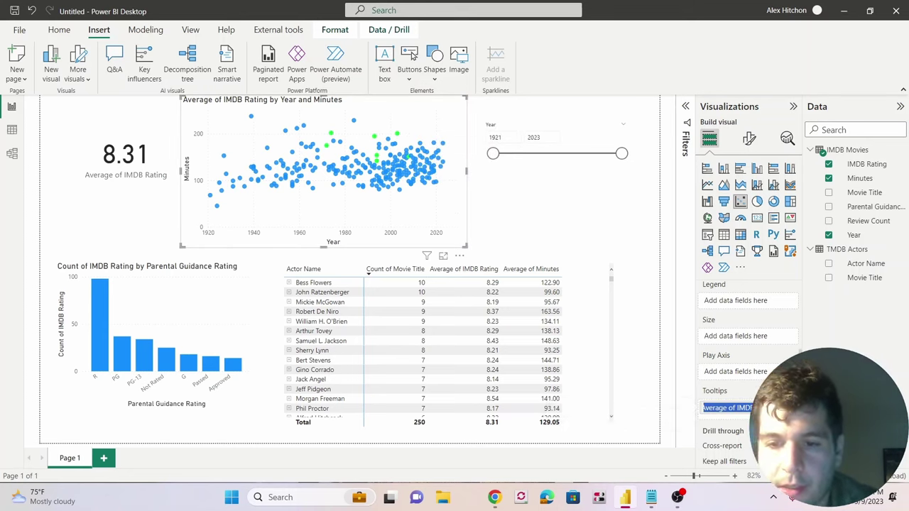
text(IMD)
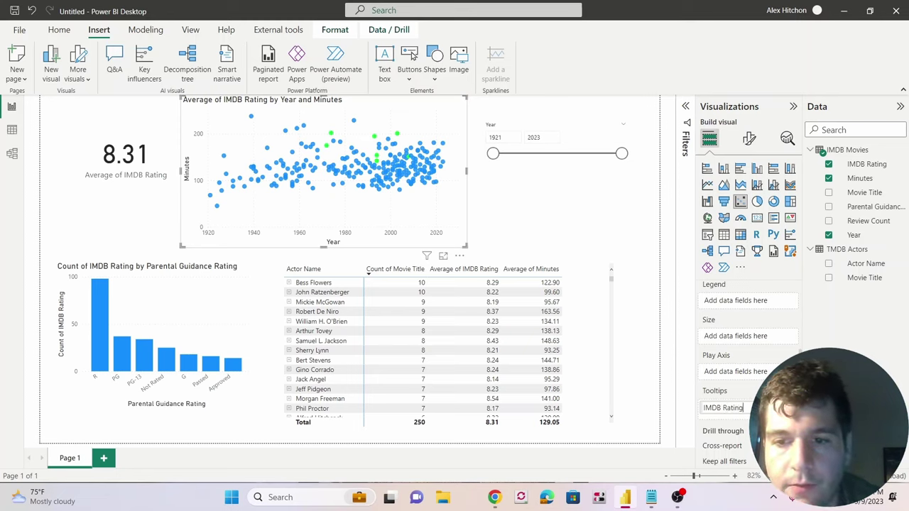
text(B Rating)
key(Return)
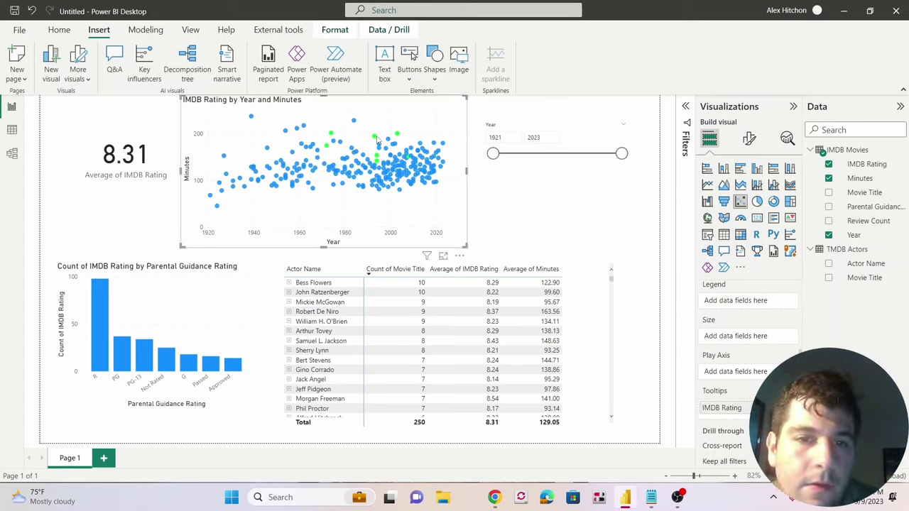
mouse_move(377, 140)
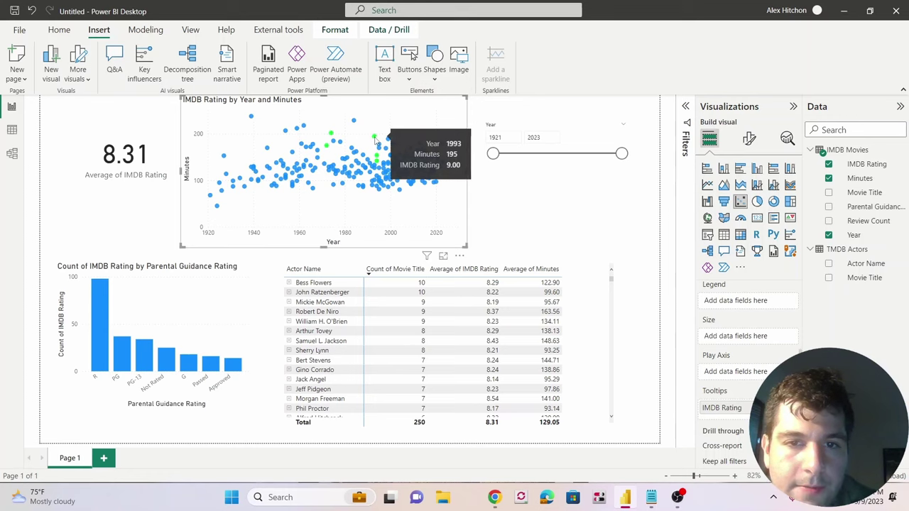
click(172, 458)
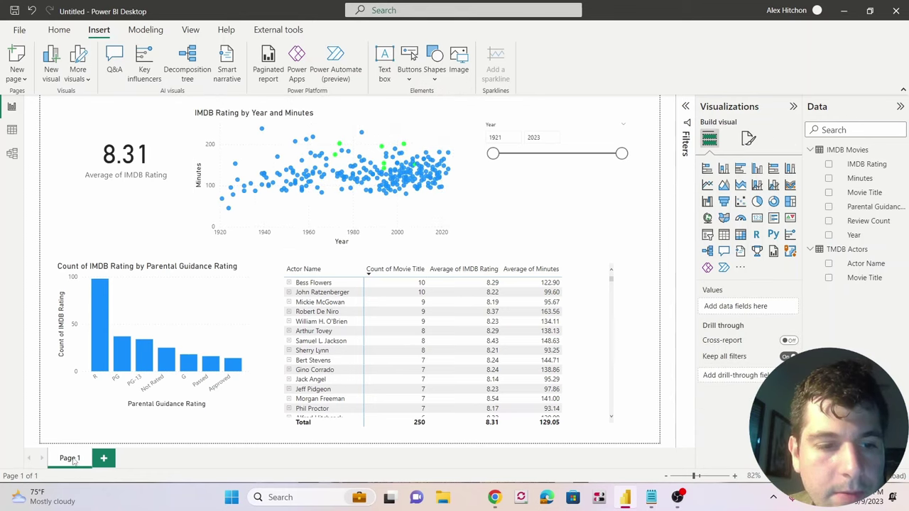
Add a new blank Page 2 to the report
click(105, 460)
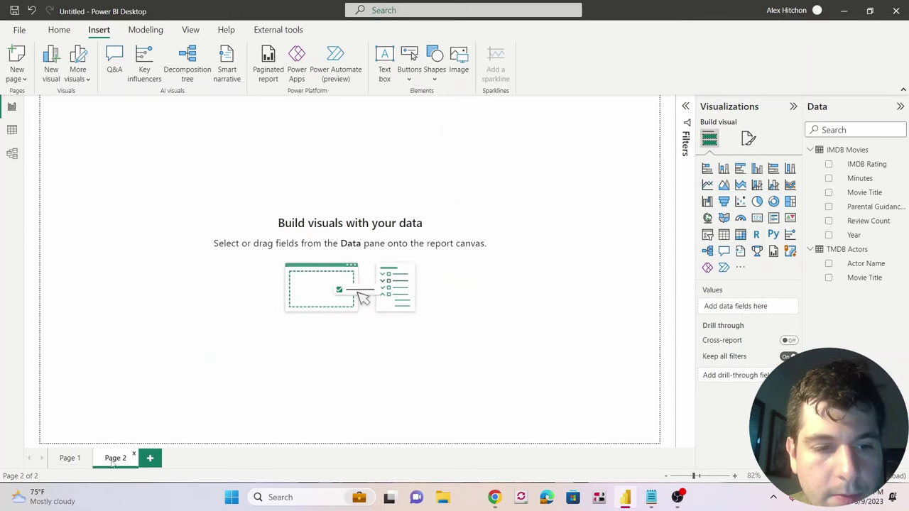
click(69, 458)
click(112, 460)
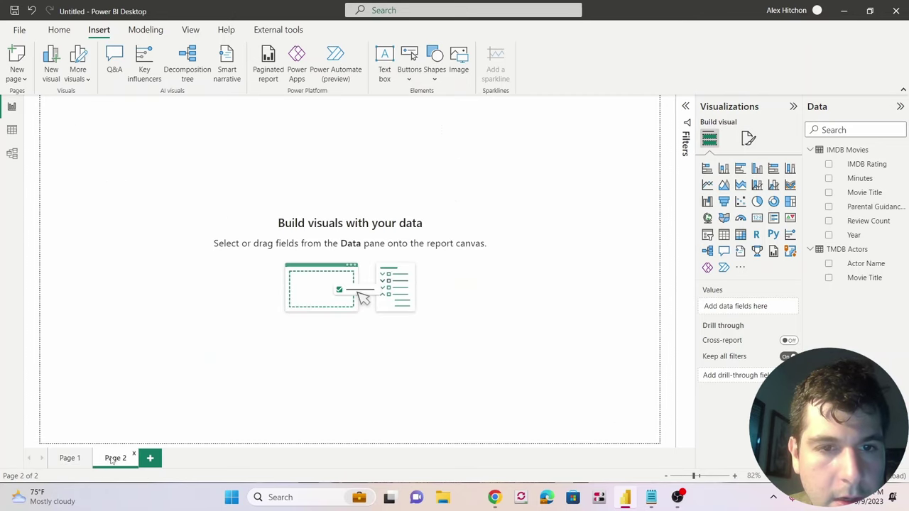
click(68, 462)
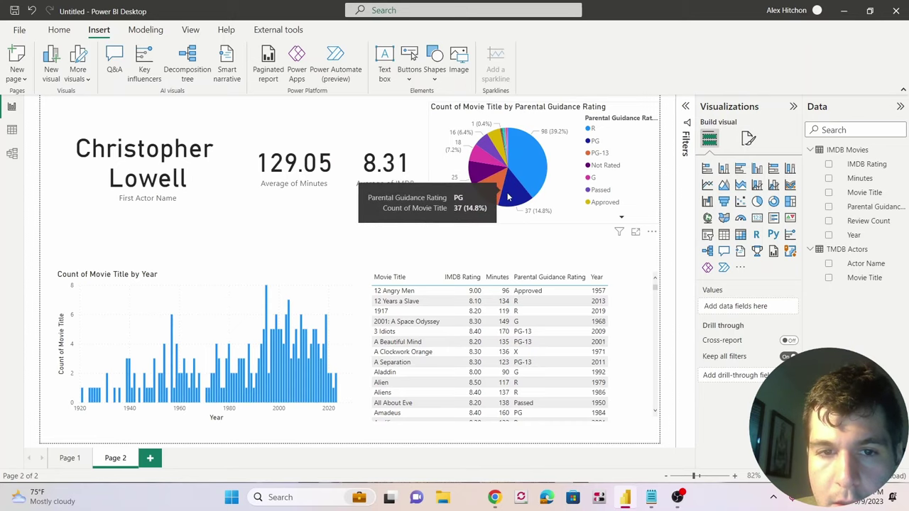
Make Actor Name the drill-through field for Page 2, then go back to Page 1
mouse_move(472, 198)
mouse_move(533, 172)
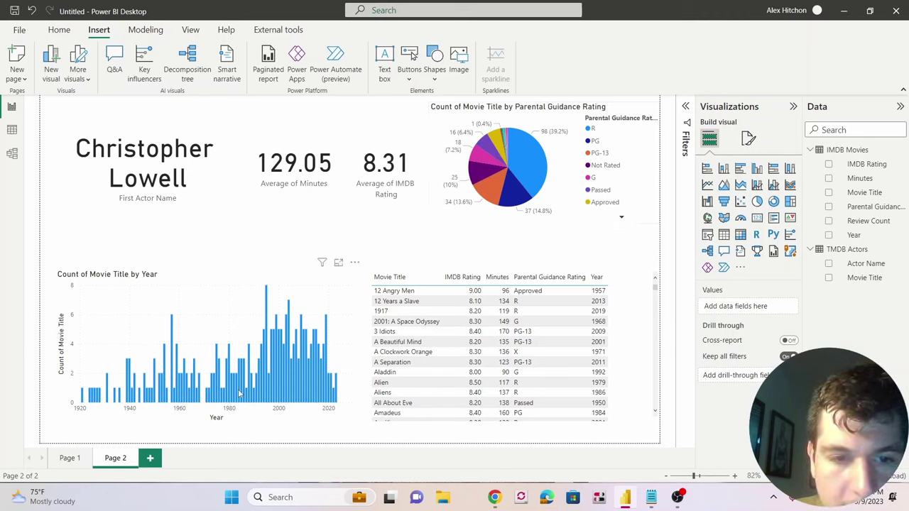
click(626, 300)
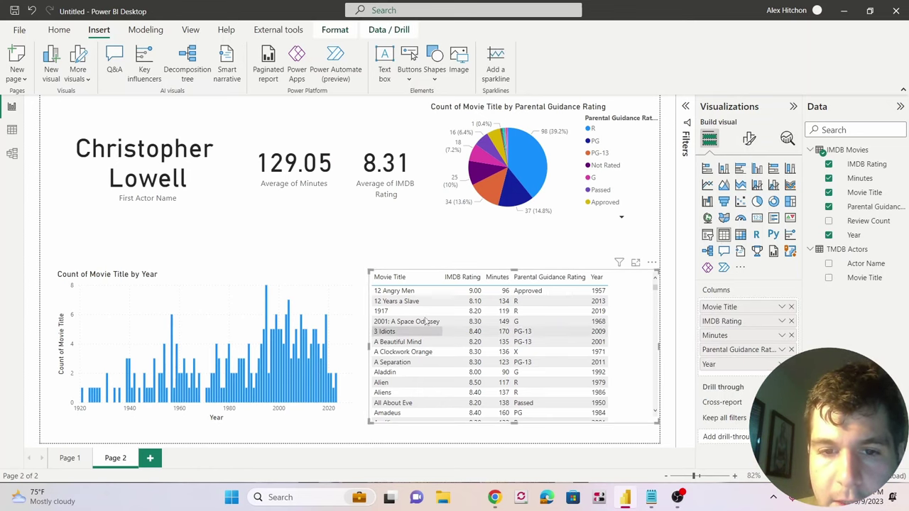
click(424, 253)
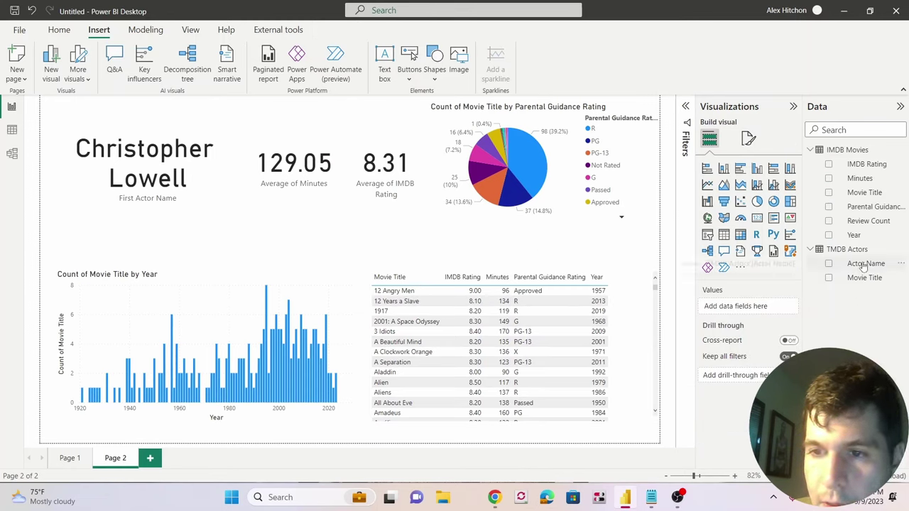
drag(864, 266, 757, 380)
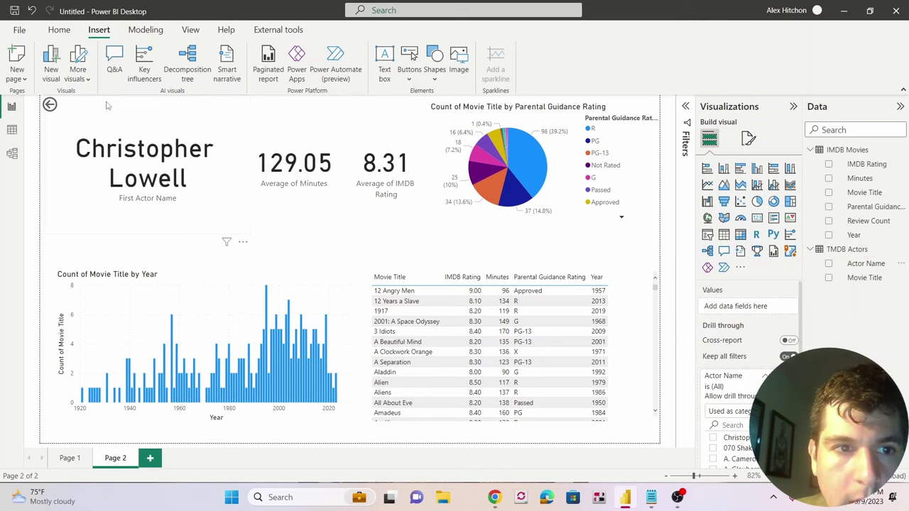
ctrl+click(50, 105)
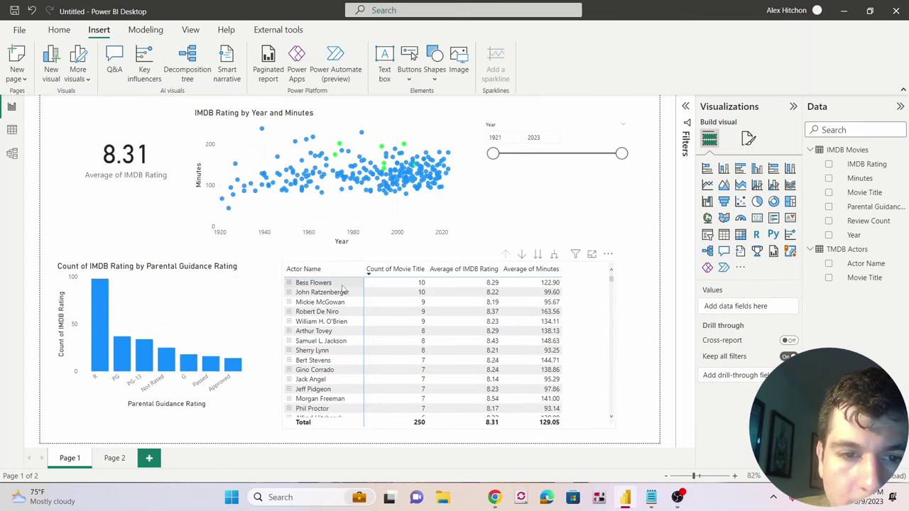
Drill through from the Morgan Freeman row to Page 2, then return to the first page
right_click(342, 404)
mouse_move(386, 350)
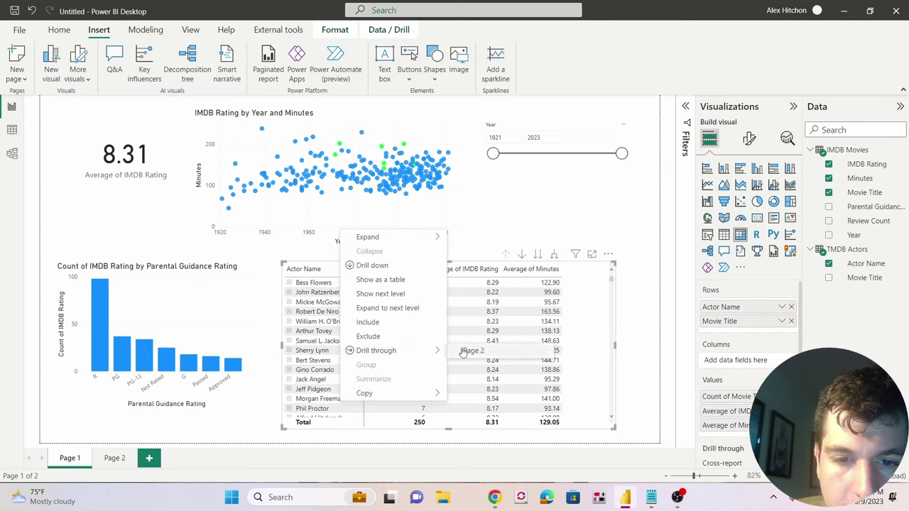
click(463, 351)
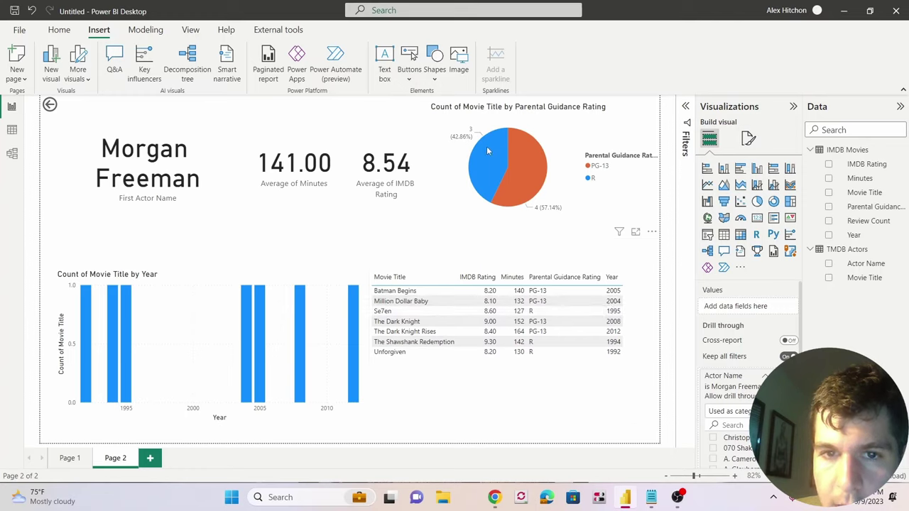
mouse_move(523, 156)
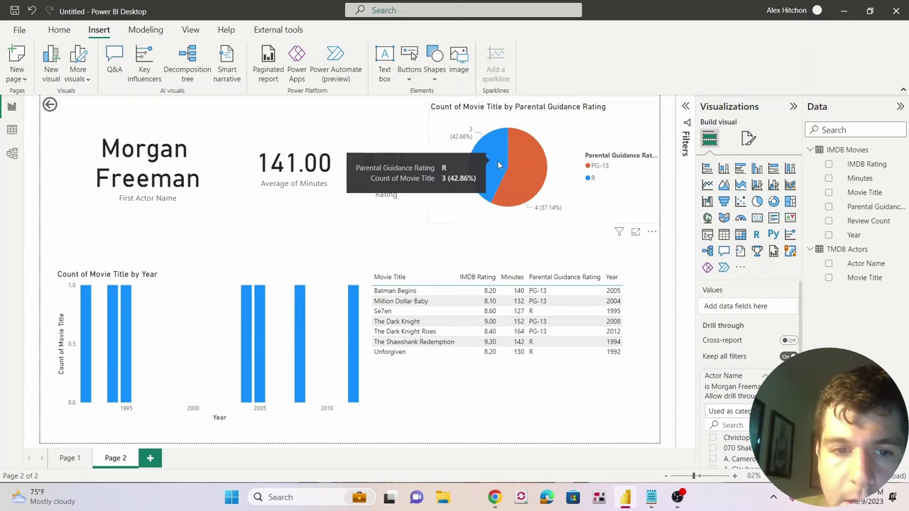
ctrl+click(51, 105)
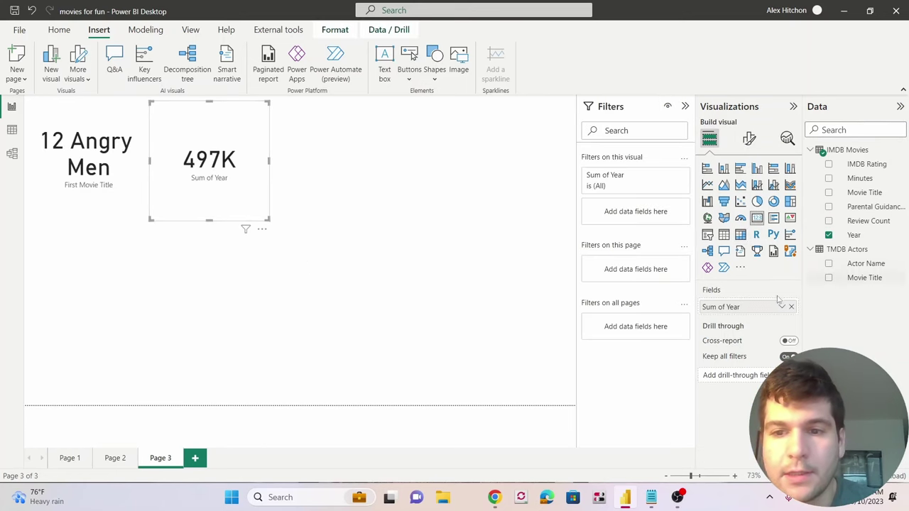
Switch the Year card's aggregation to Average and then back to Sum
click(782, 311)
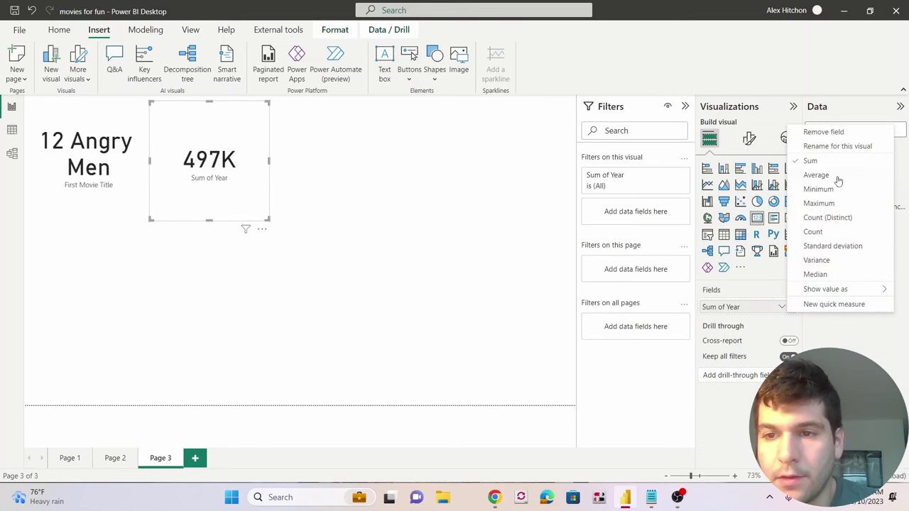
click(838, 177)
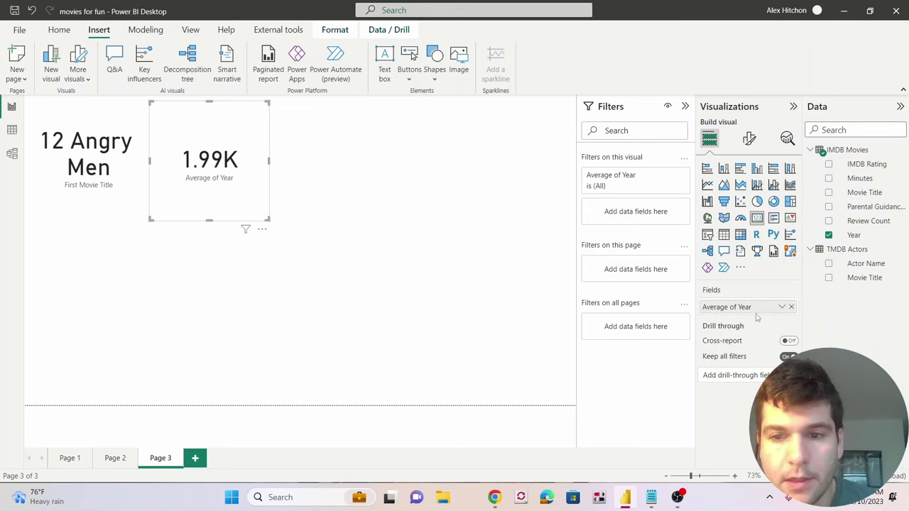
click(782, 308)
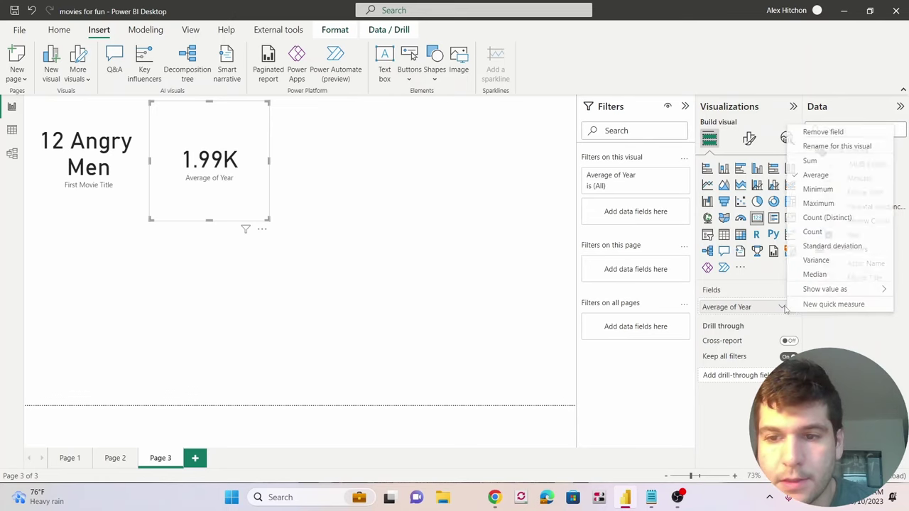
click(816, 161)
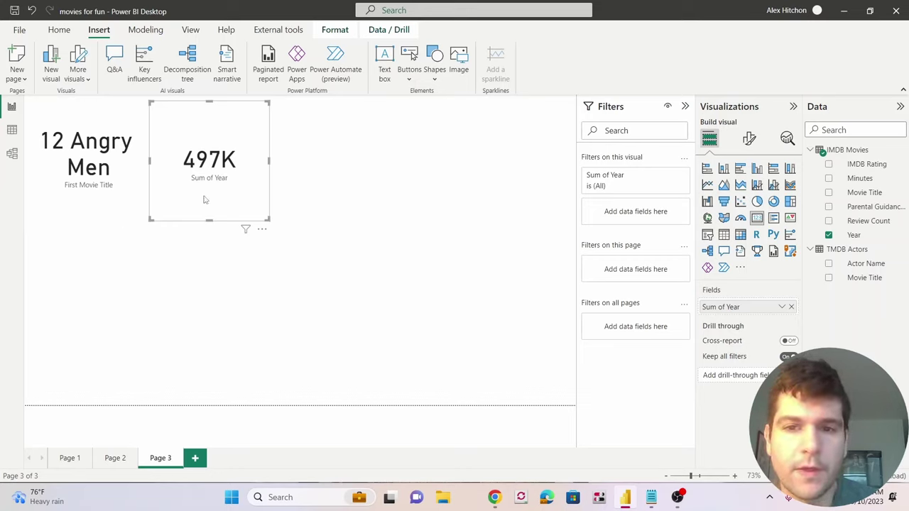
click(337, 171)
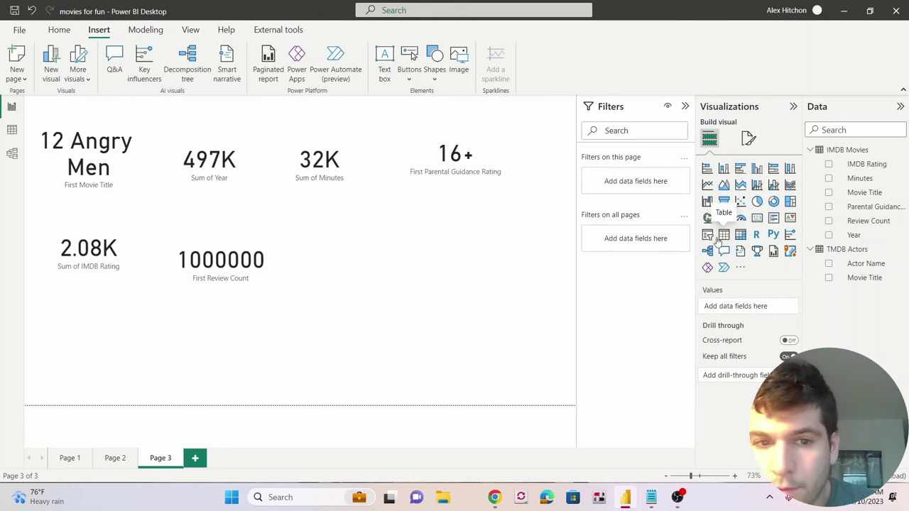
Add a table showing Actor Name beside the 16+ card and enlarge it
click(724, 234)
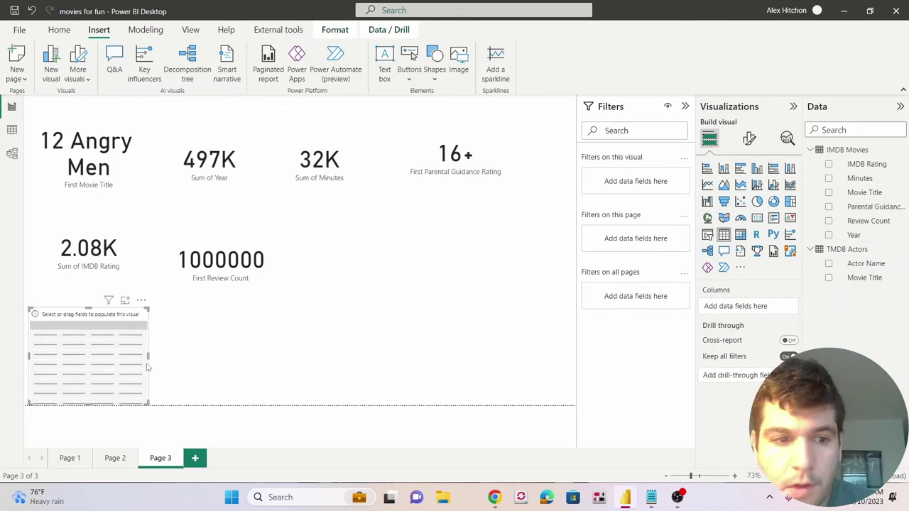
drag(147, 367, 444, 270)
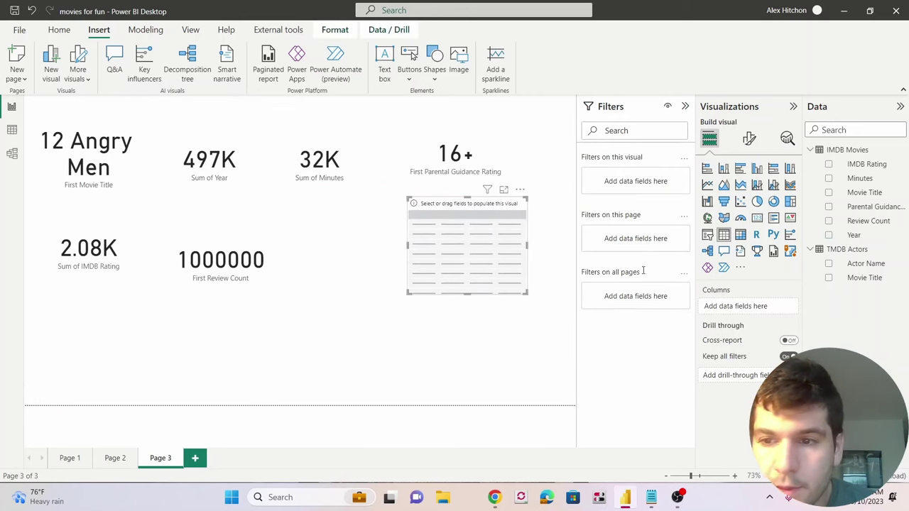
click(829, 265)
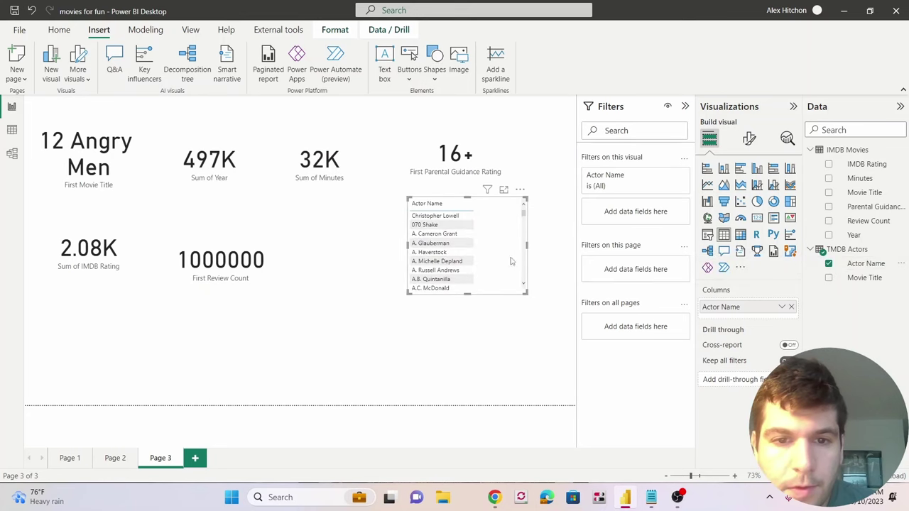
drag(473, 285, 408, 281)
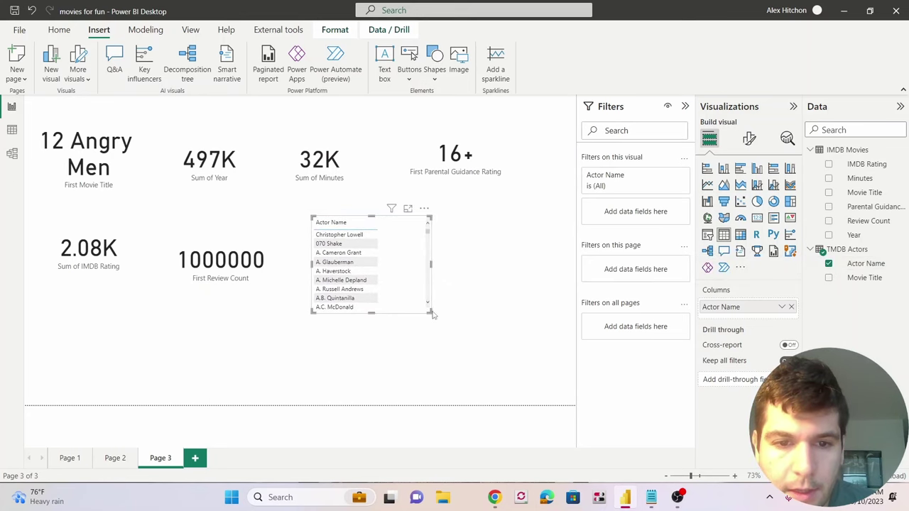
drag(429, 311, 575, 377)
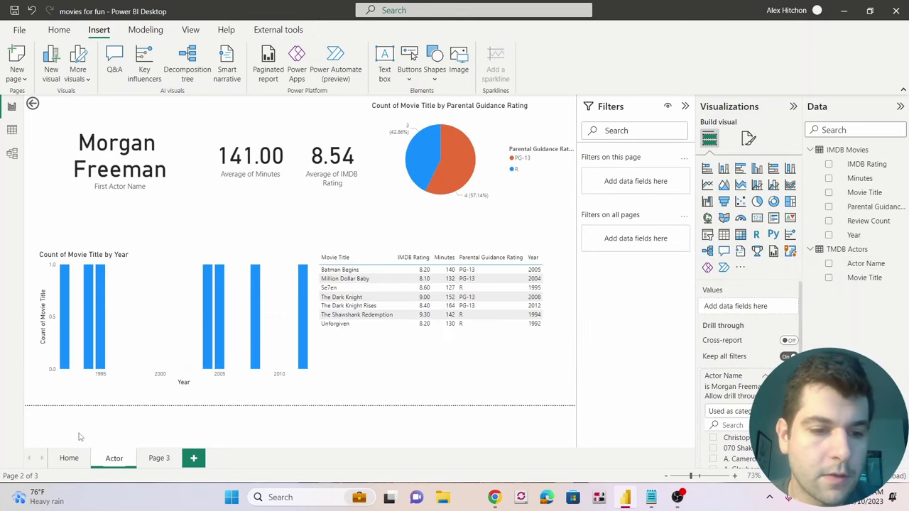
Rename the third report page to Movie
click(156, 459)
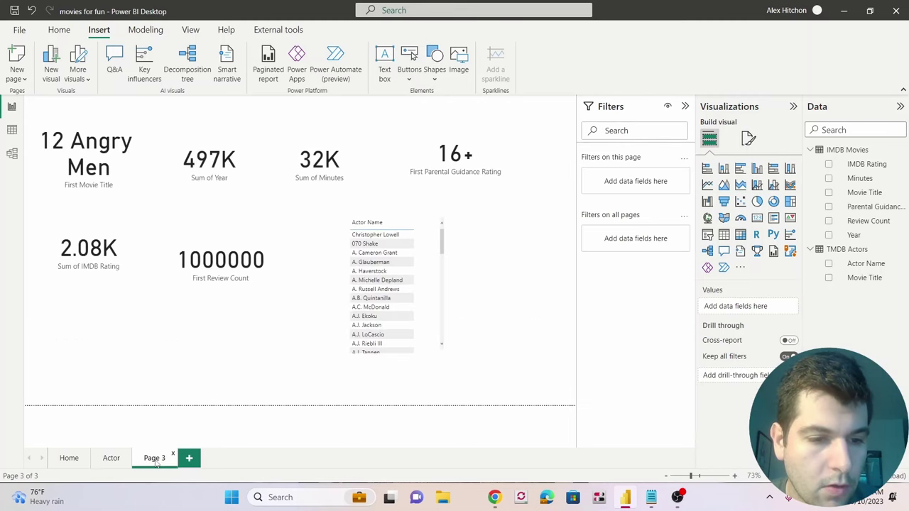
double_click(154, 460)
text(Movie)
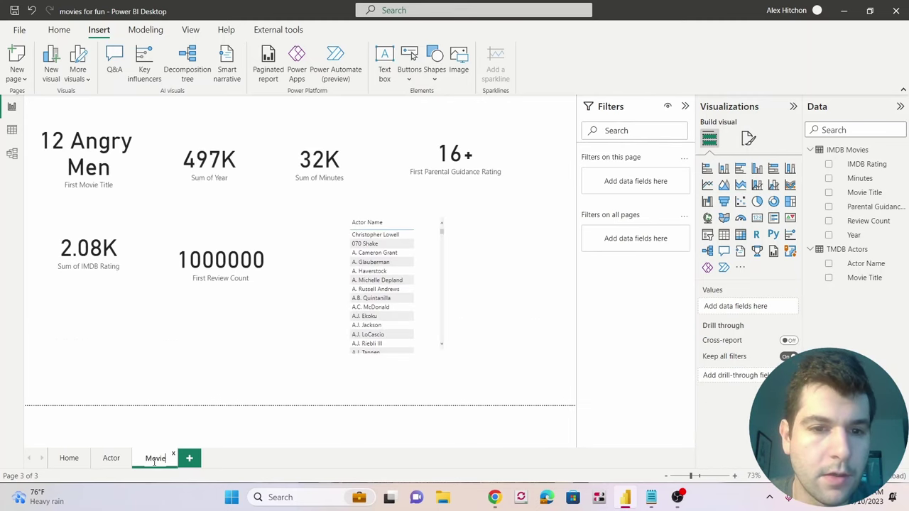
key(Return)
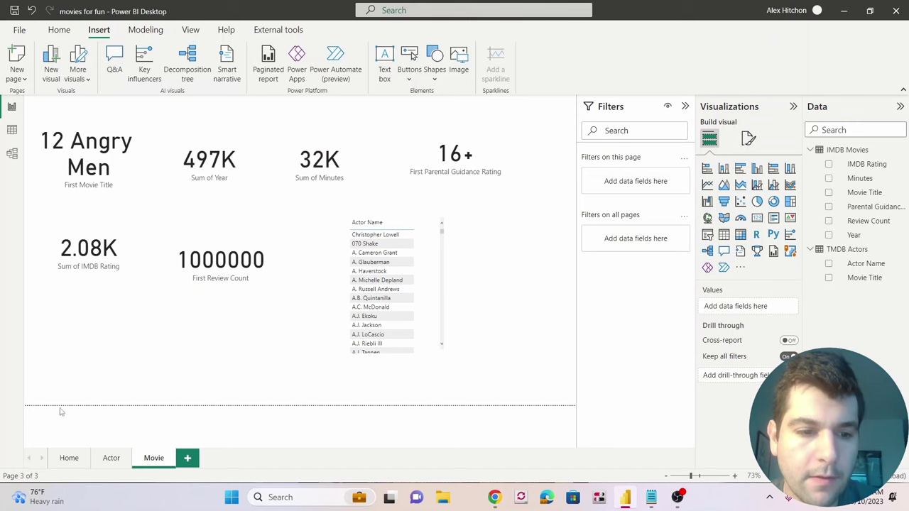
On the Home page, move the actor table up and to the right
click(69, 459)
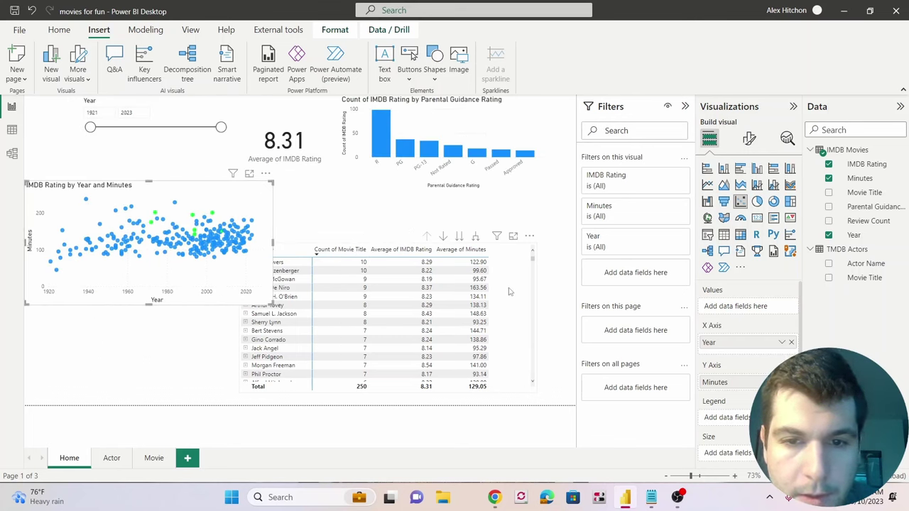
drag(508, 291, 555, 247)
click(409, 68)
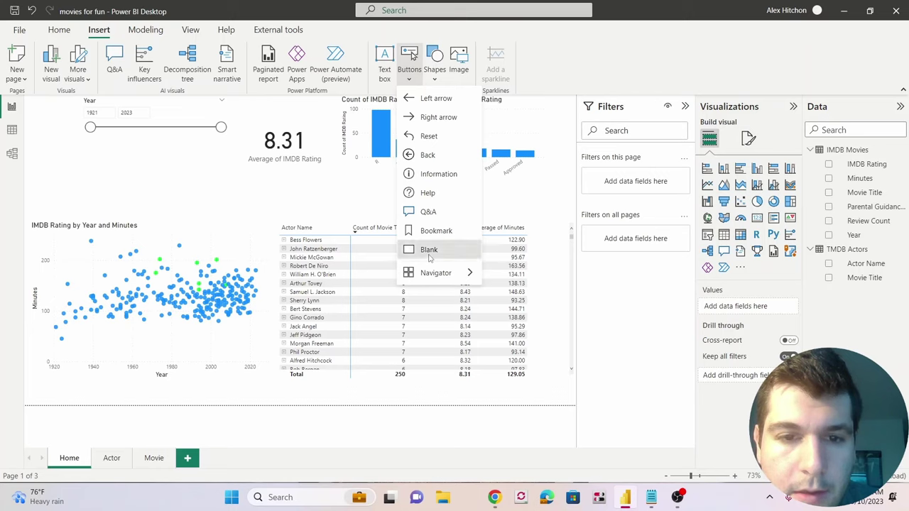
Insert a blank button above the actor table's right side and give it a pill shape
click(428, 256)
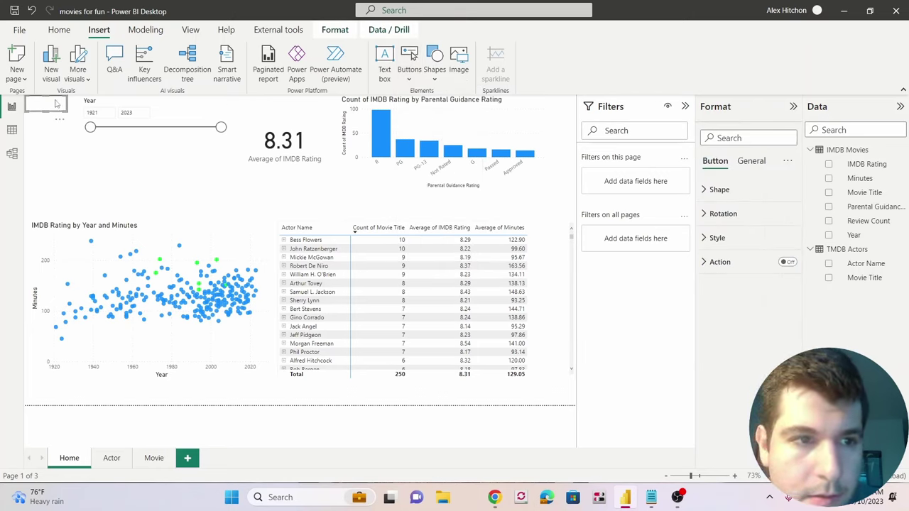
drag(52, 103, 542, 205)
click(732, 216)
click(732, 216)
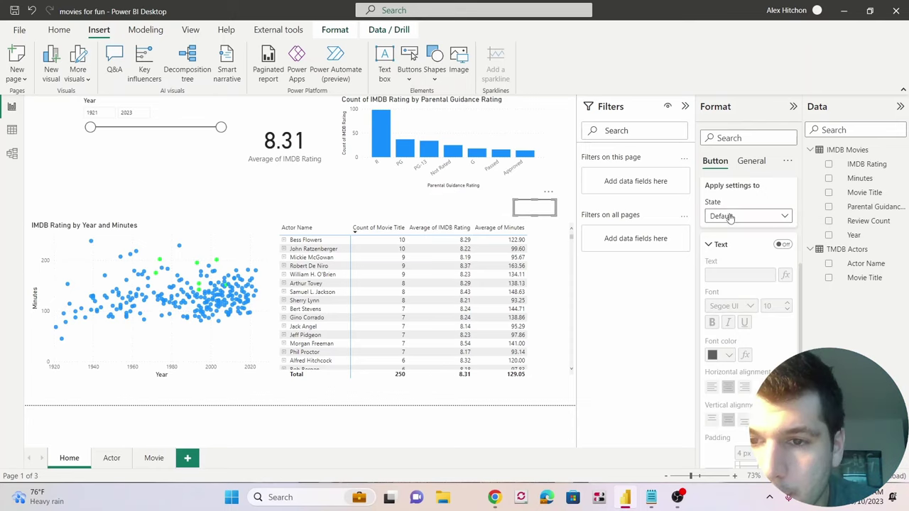
scroll(728, 206, up, 5)
click(719, 191)
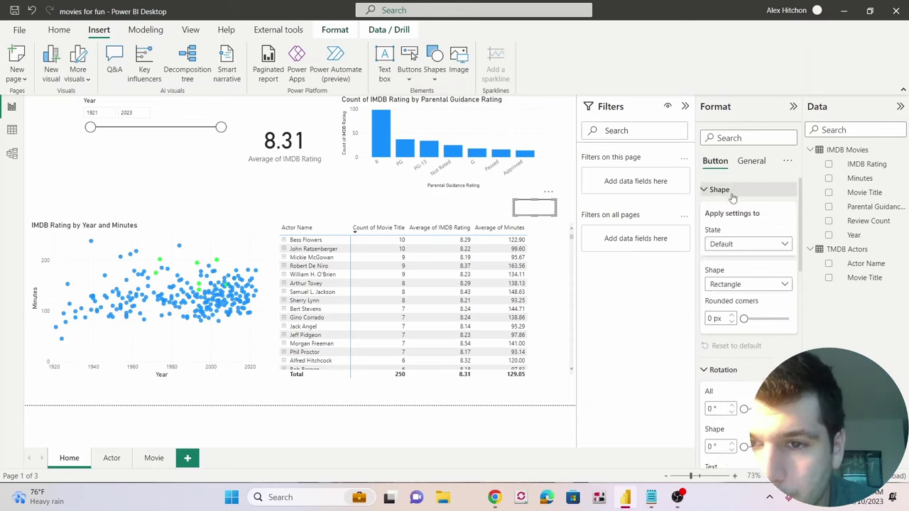
click(741, 245)
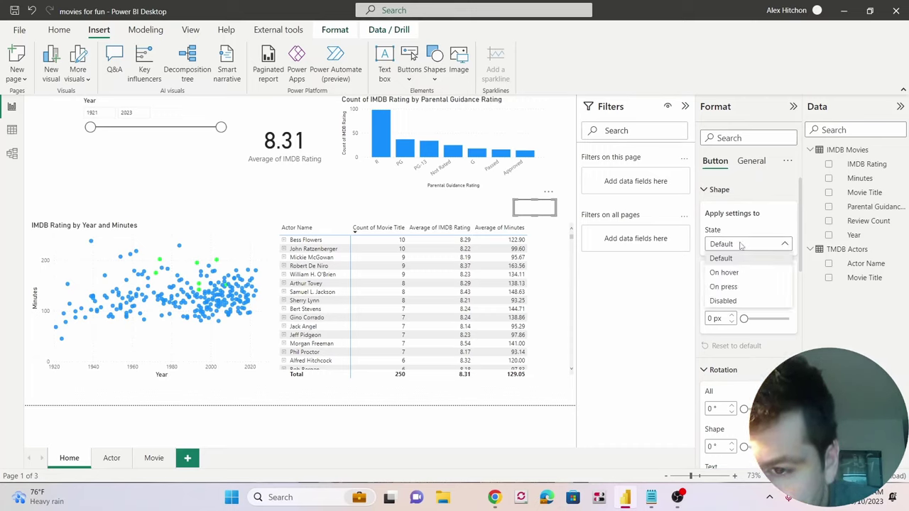
click(741, 245)
click(740, 285)
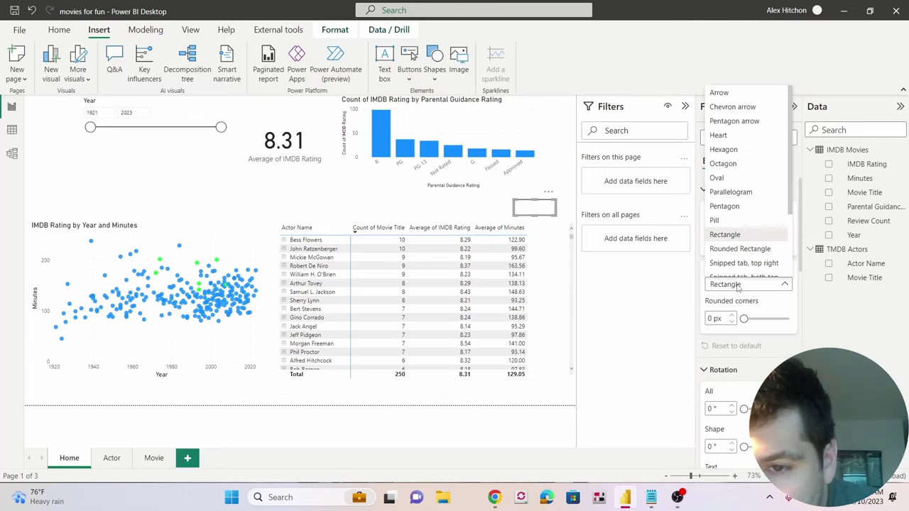
click(736, 221)
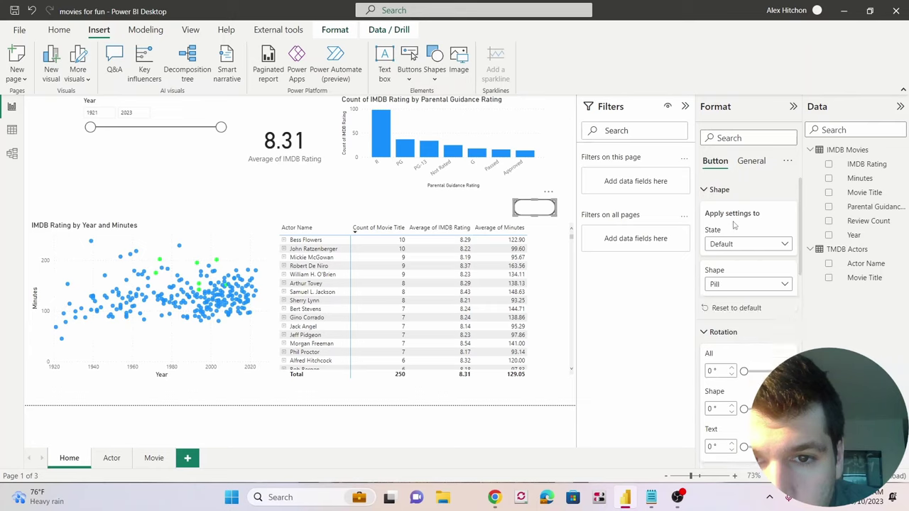
Replace the button's placeholder label 'hh' with the text 'Drill A'
scroll(732, 291, down, 5)
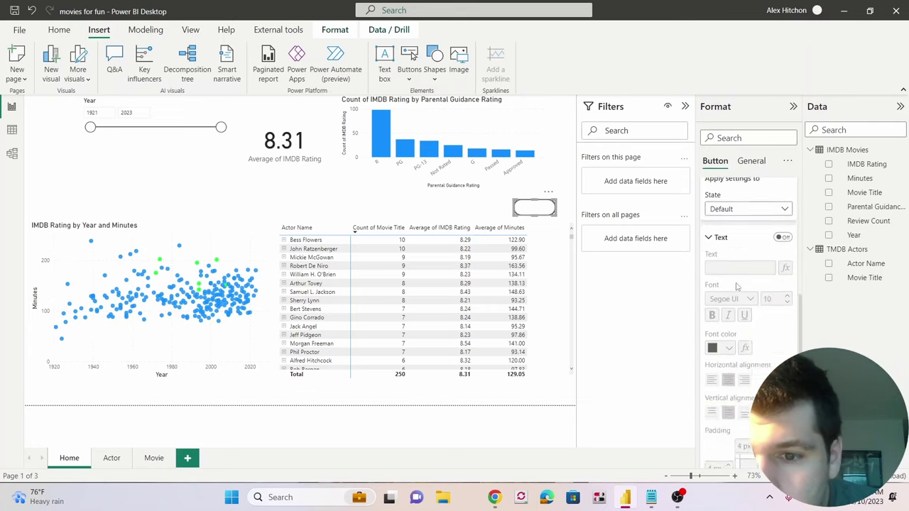
scroll(736, 286, up, 5)
scroll(737, 284, down, 8)
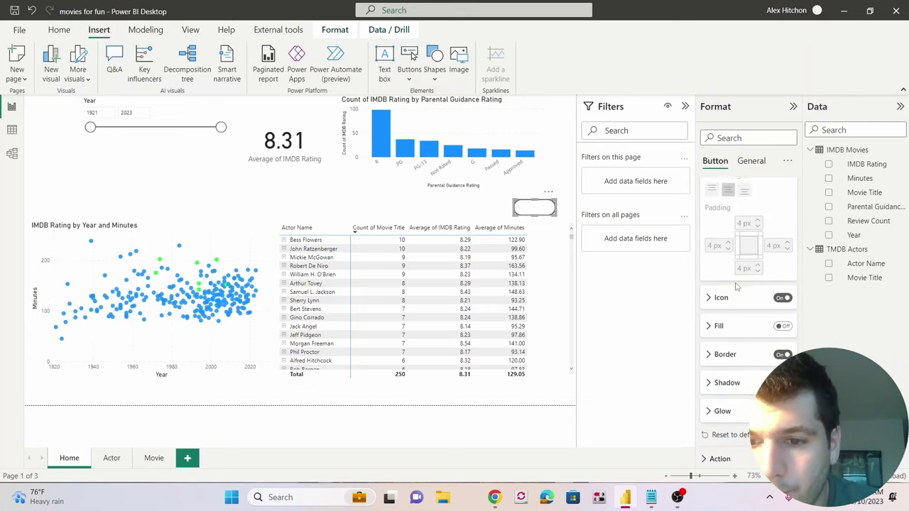
scroll(746, 213, up, 10)
click(756, 165)
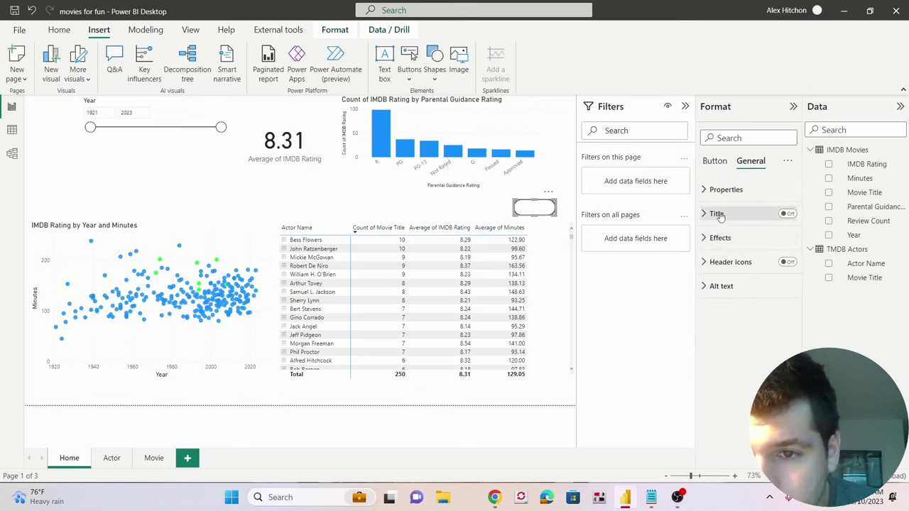
click(719, 162)
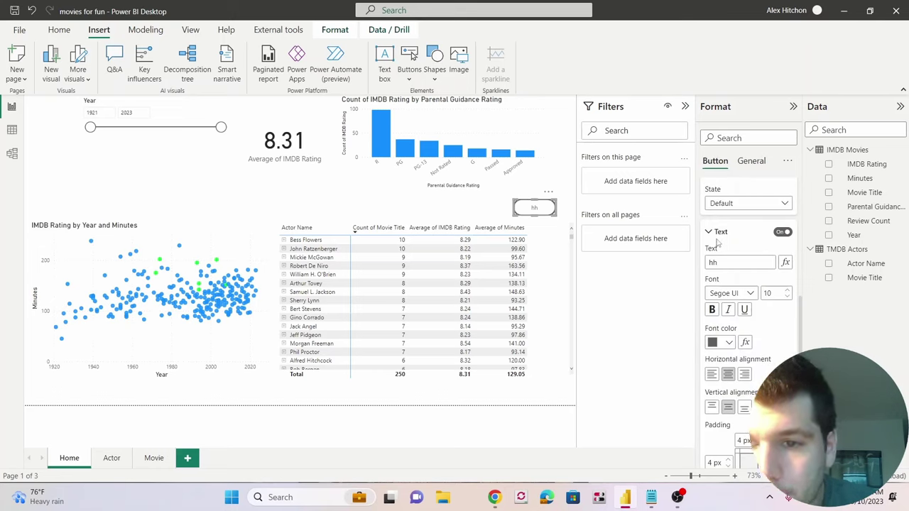
double_click(712, 262)
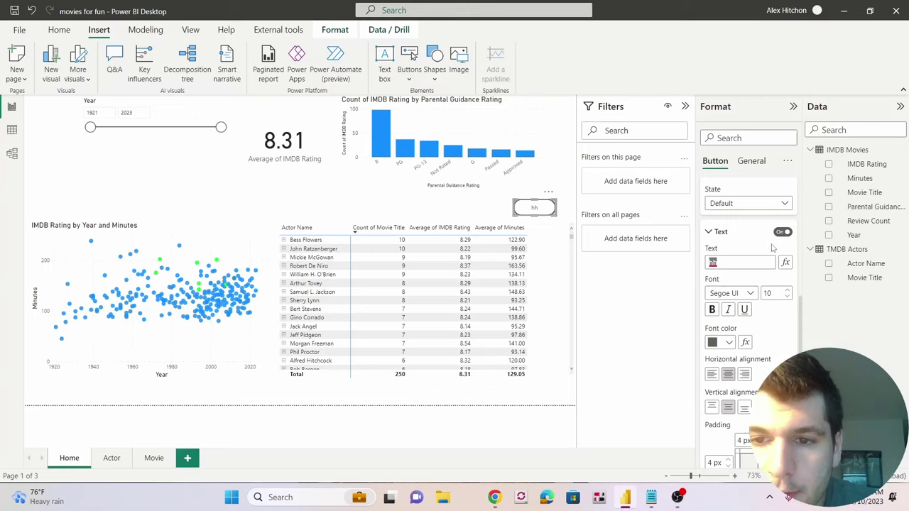
key(BackSpace)
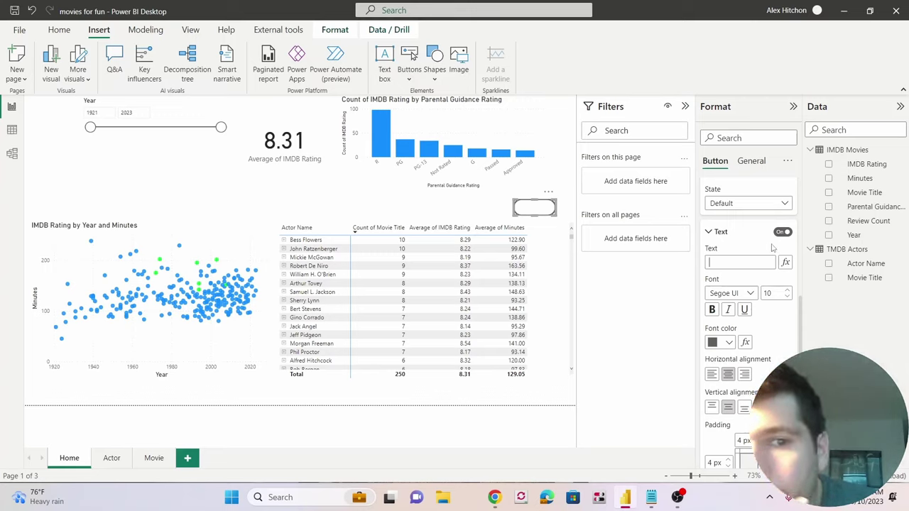
text(Drill Actor)
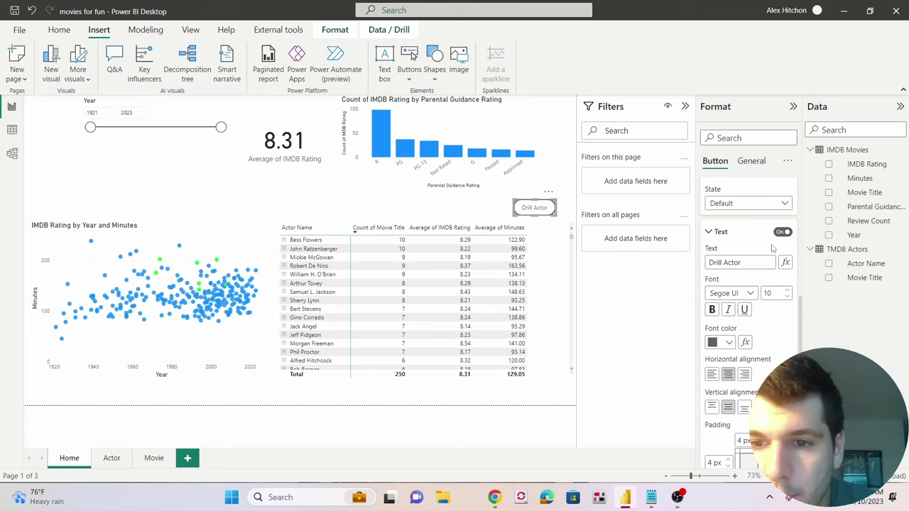
Give the Drill Actor button a dark blue fill and white text
scroll(770, 249, down, 3)
click(728, 354)
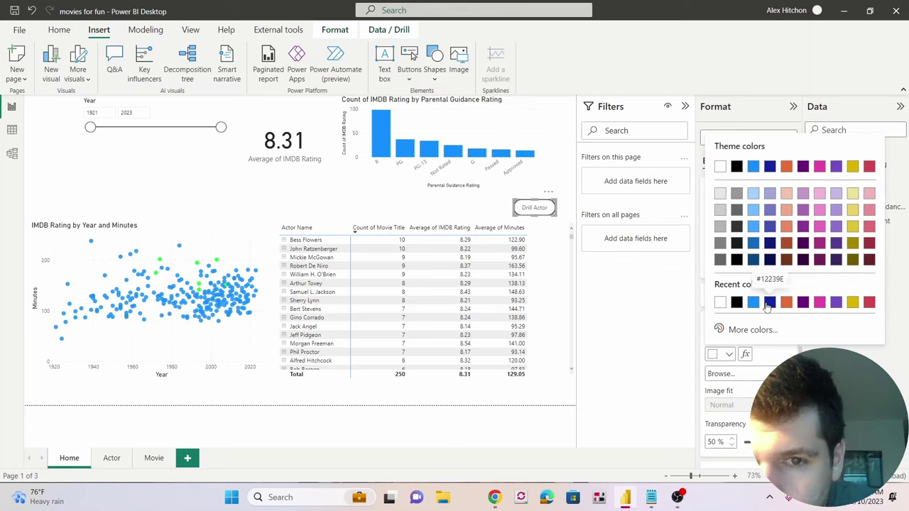
click(767, 305)
click(728, 355)
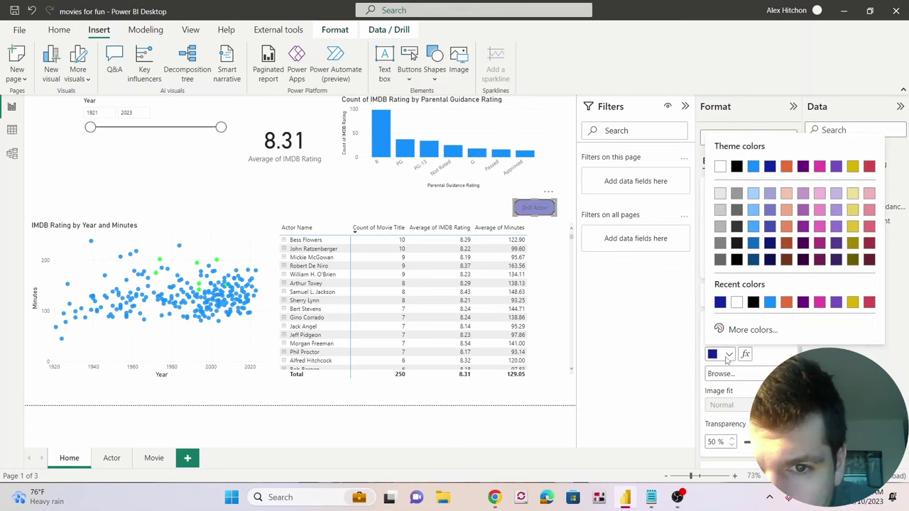
click(770, 166)
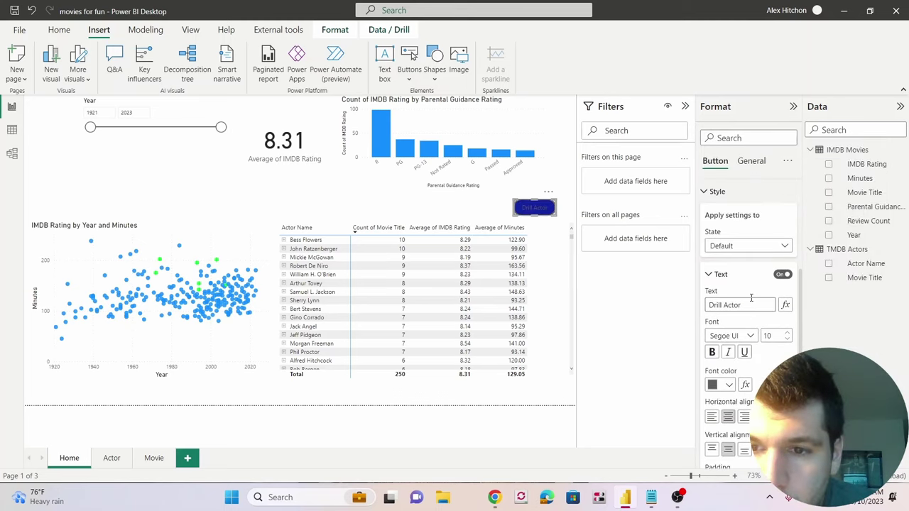
scroll(751, 298, up, 4)
scroll(741, 291, down, 2)
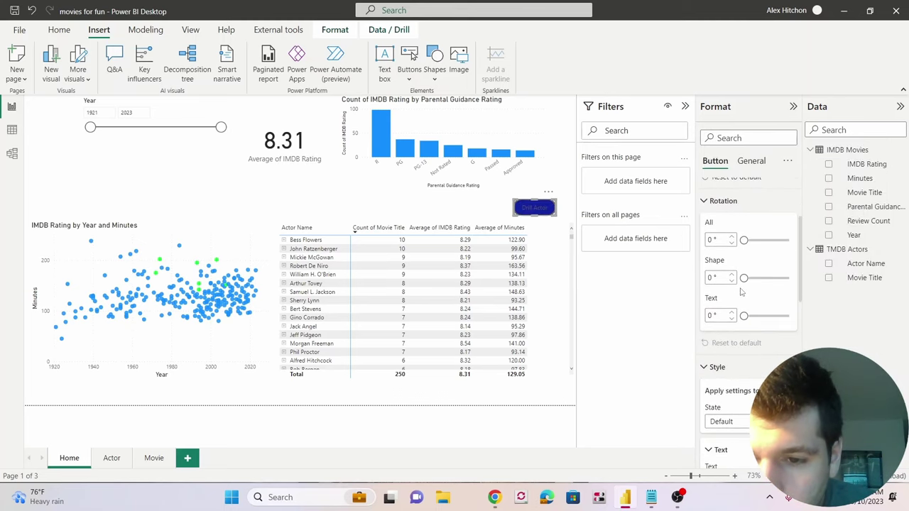
scroll(741, 291, down, 4)
click(728, 300)
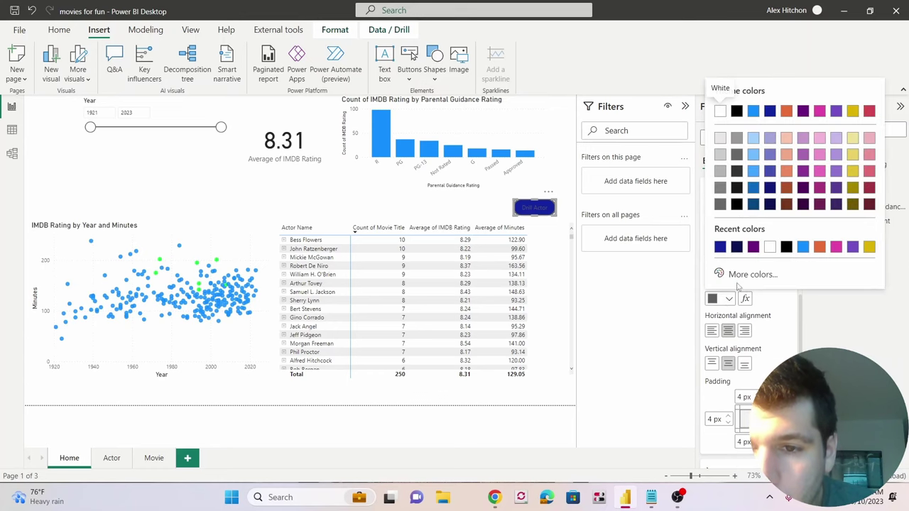
click(771, 248)
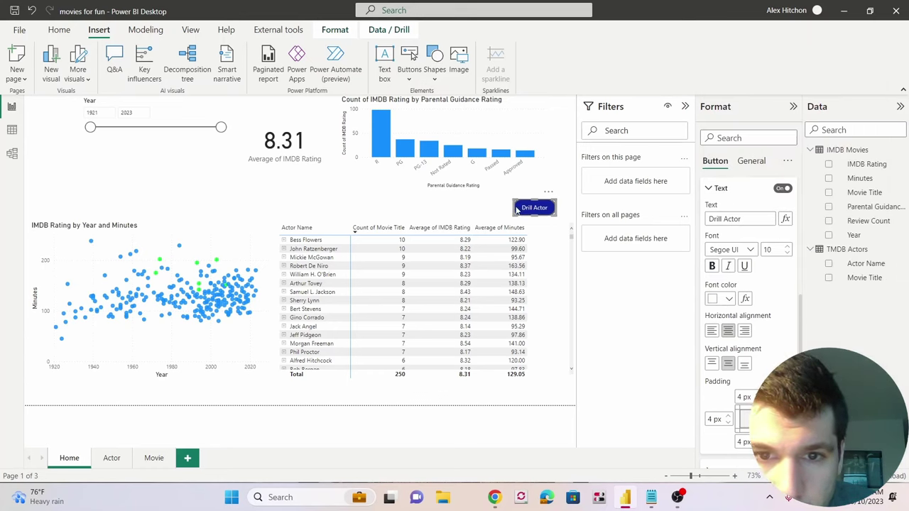
Make the button border light blue at 12% transparency and preview the styled button
scroll(739, 284, down, 5)
click(729, 283)
click(748, 128)
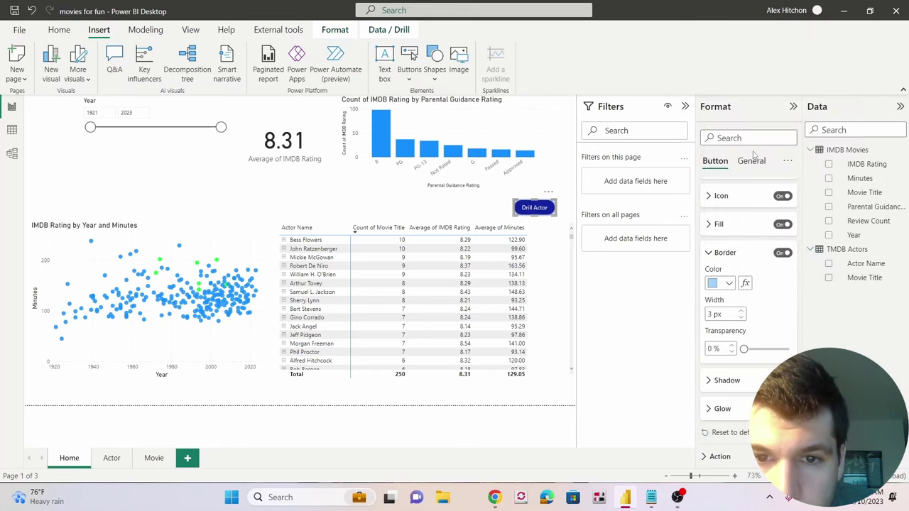
drag(746, 350, 755, 349)
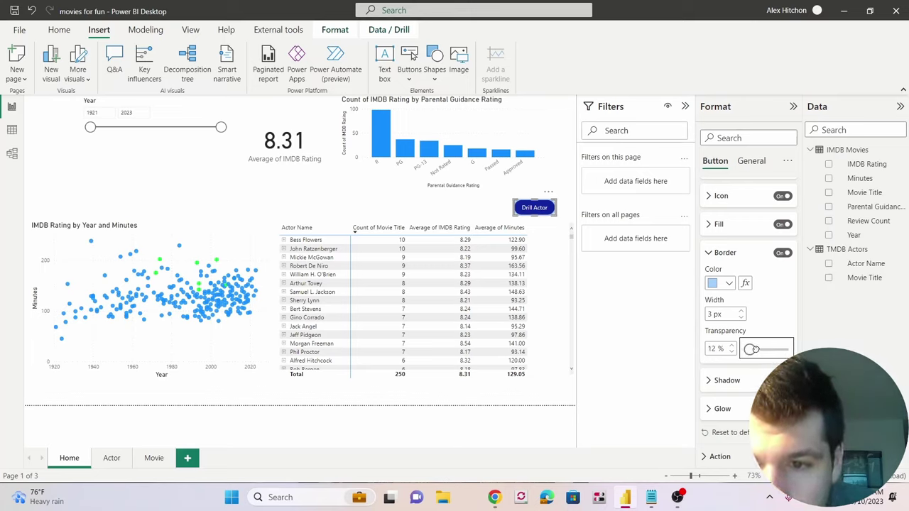
click(747, 162)
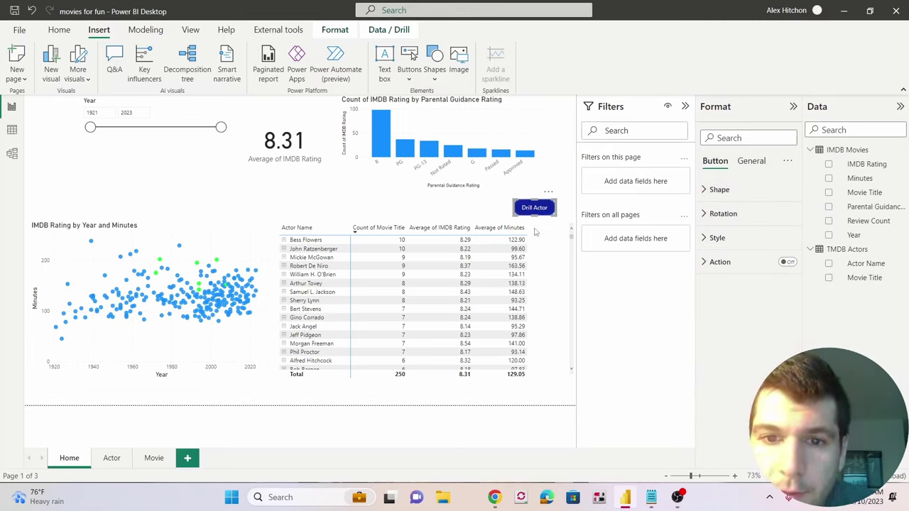
click(506, 209)
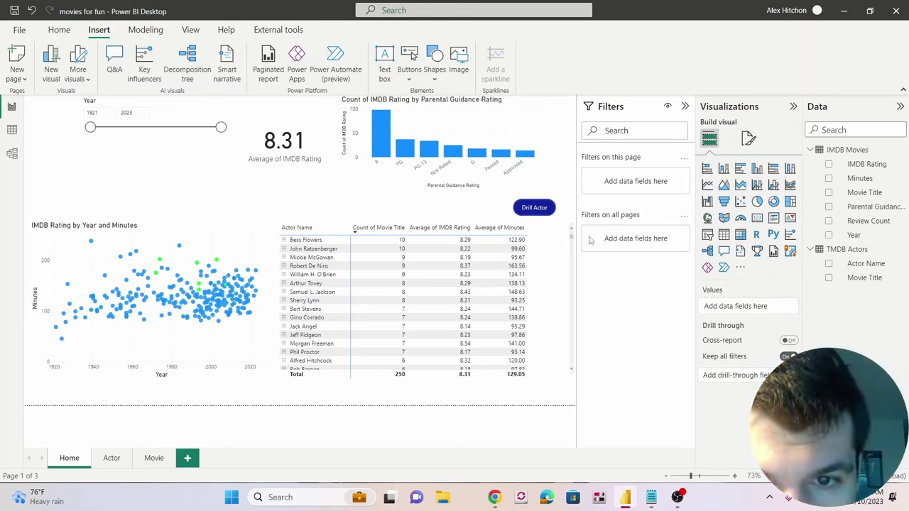
click(552, 210)
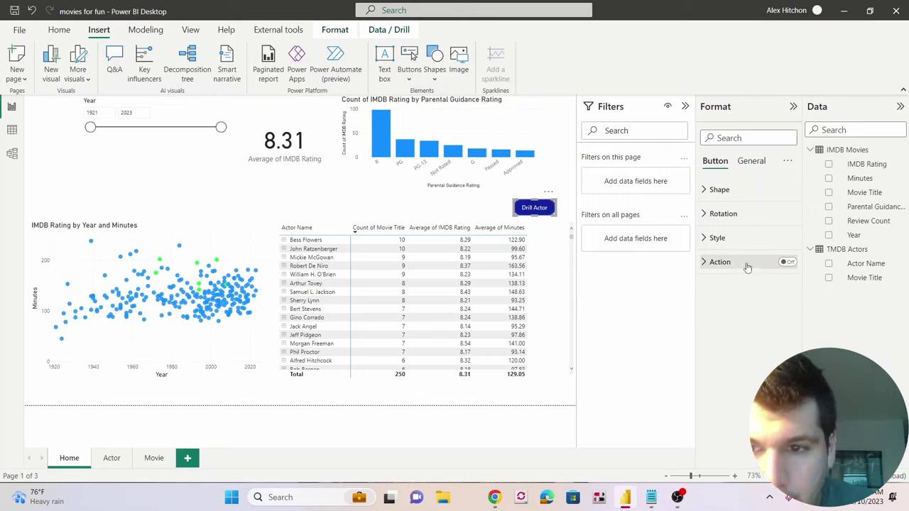
Turn on the Drill Actor button's action and set its type to Drill through
click(787, 262)
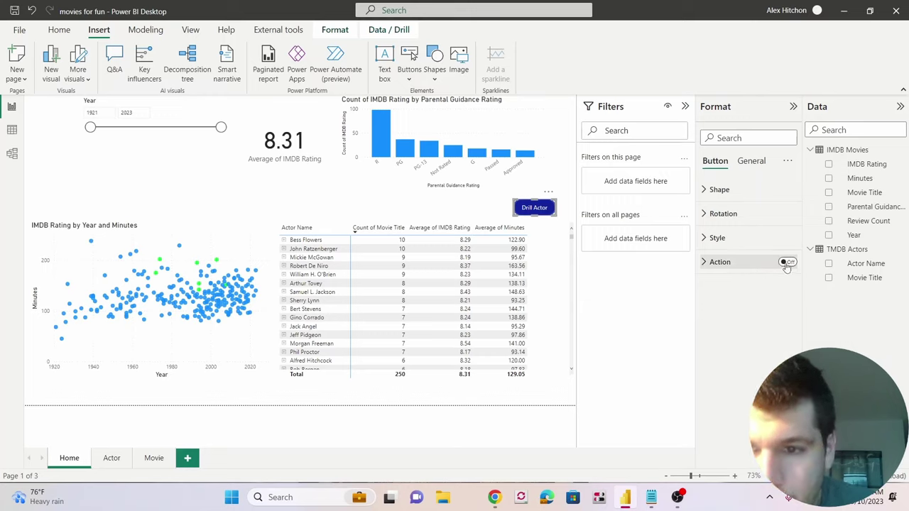
click(737, 265)
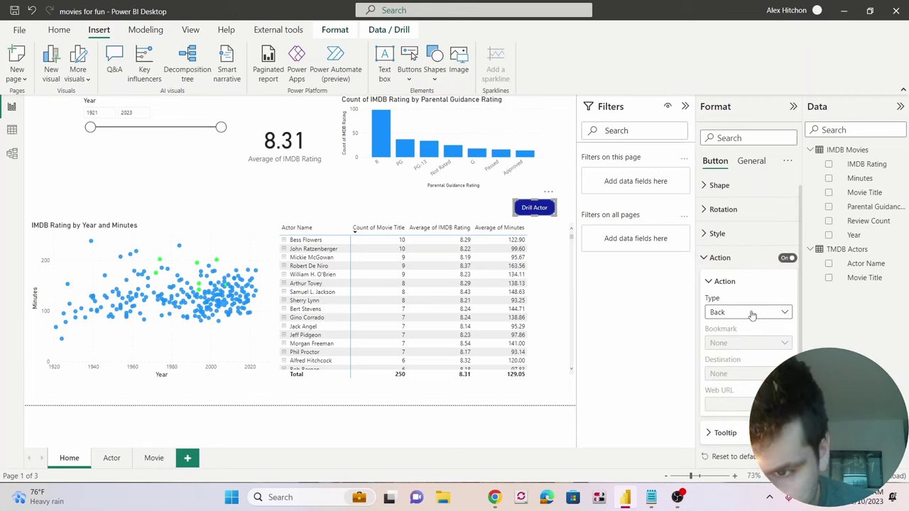
click(753, 315)
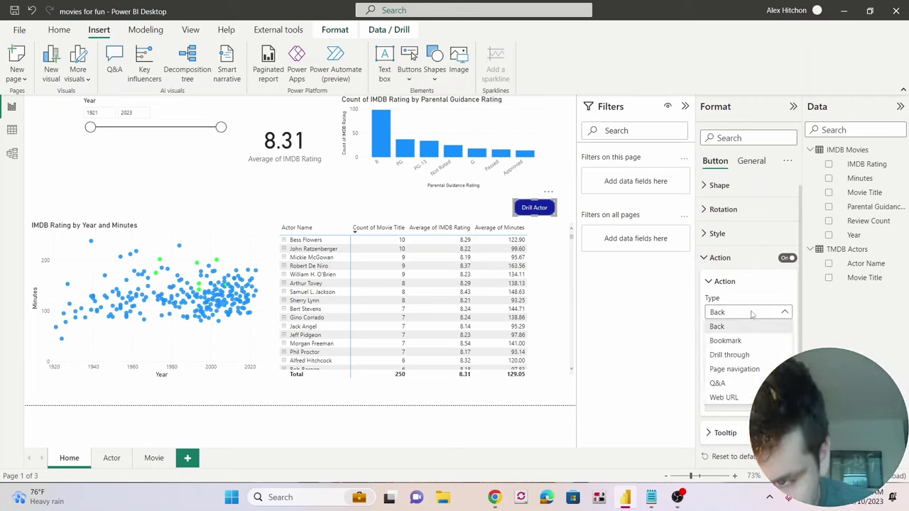
click(729, 356)
Nudge the button slightly right, select Bess Flowers in the table, and drill through to the Actor page
click(558, 241)
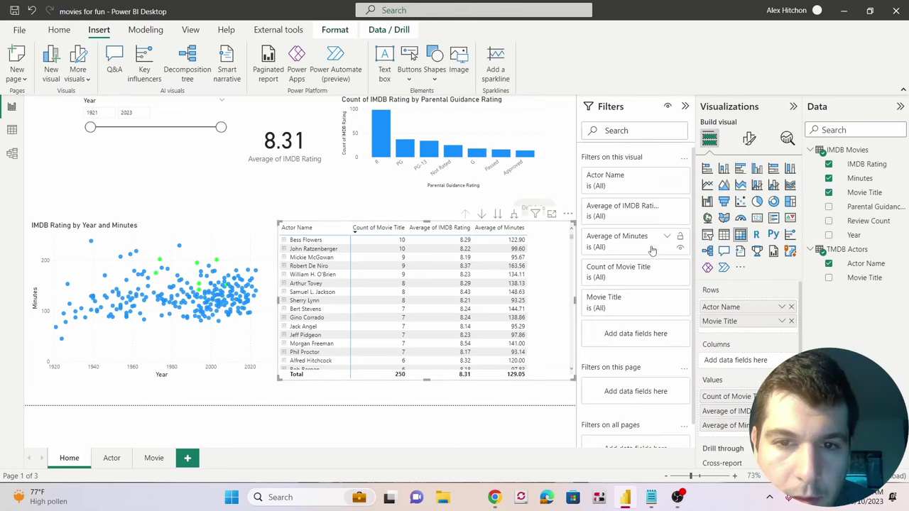
click(530, 207)
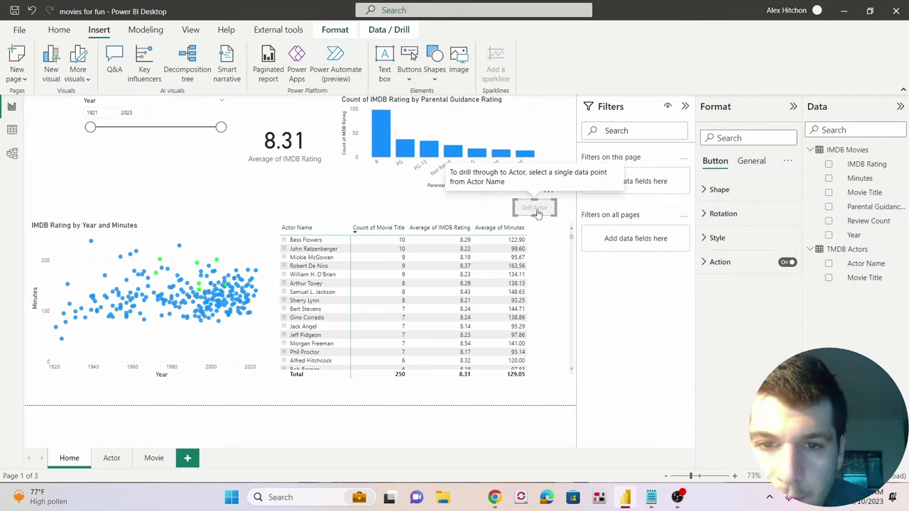
drag(537, 214, 545, 211)
click(514, 212)
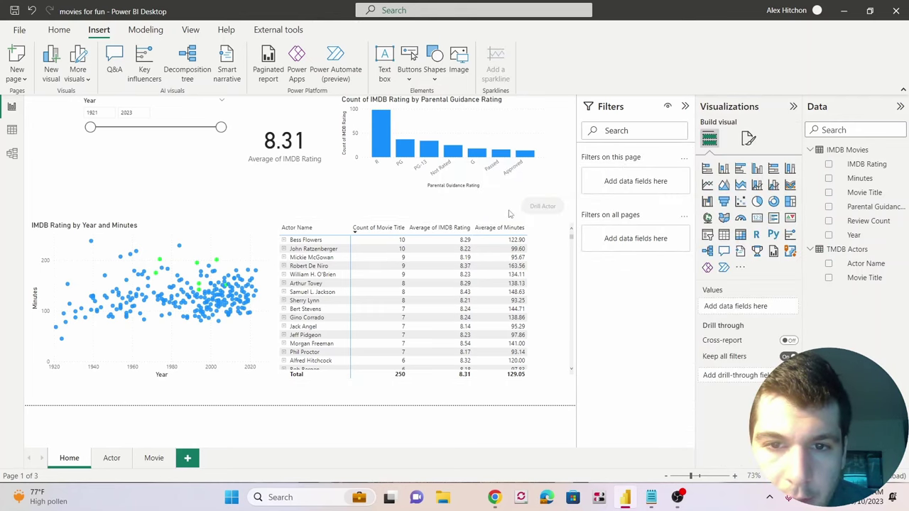
click(307, 241)
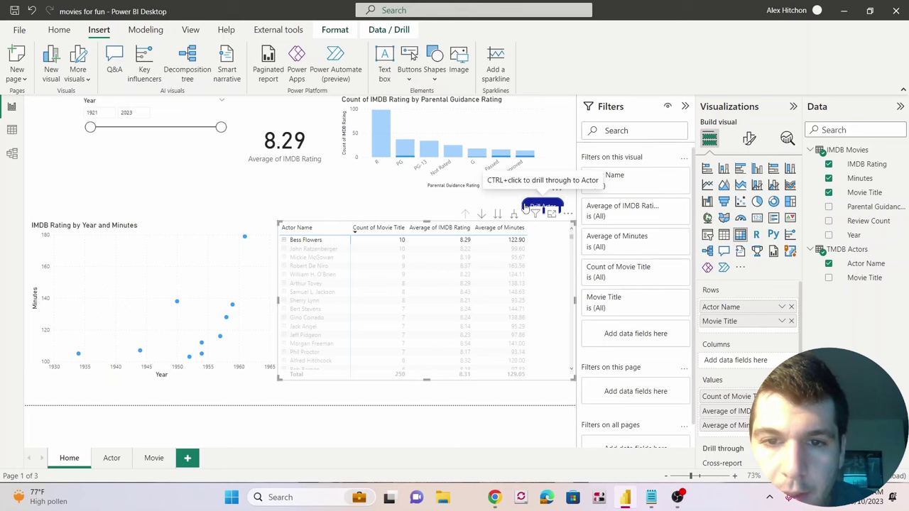
ctrl+click(525, 206)
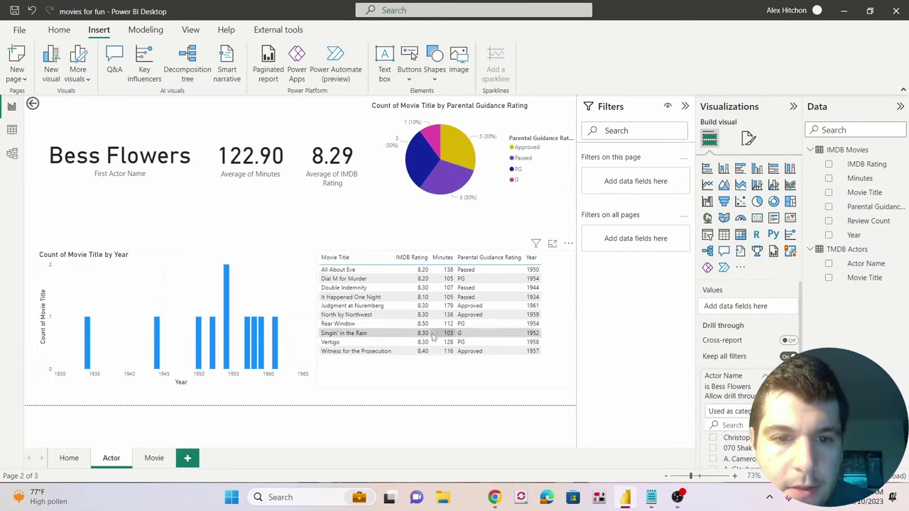
Back on Home, set the actor table's tooltips to Report page type with the page on Auto
key(alt+Left)
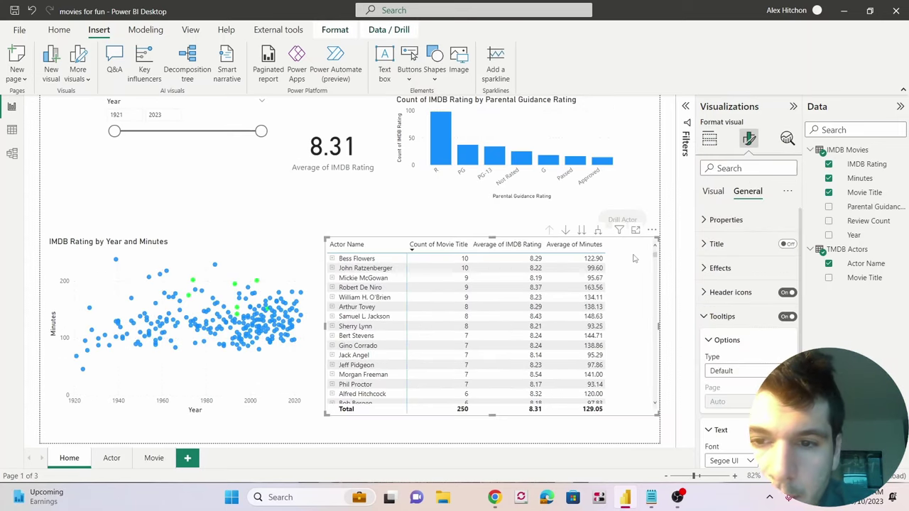
scroll(746, 323, down, 2)
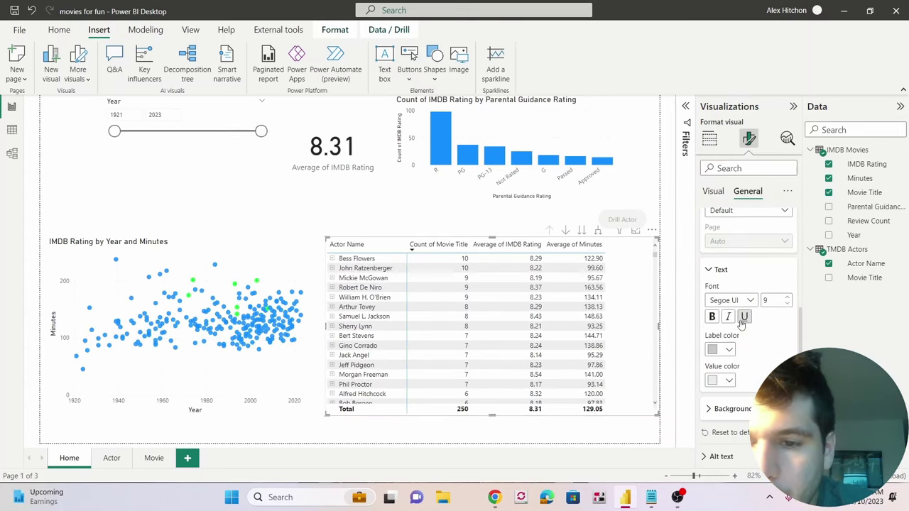
scroll(745, 323, up, 2)
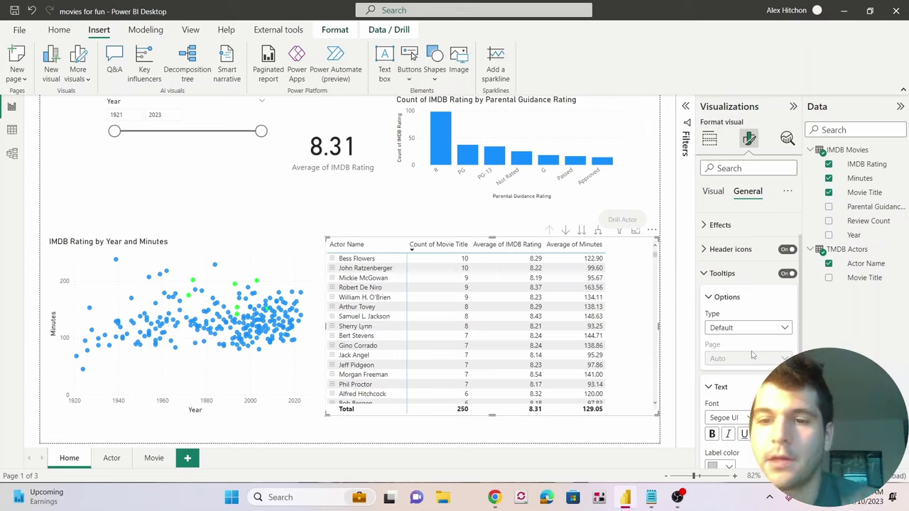
click(789, 273)
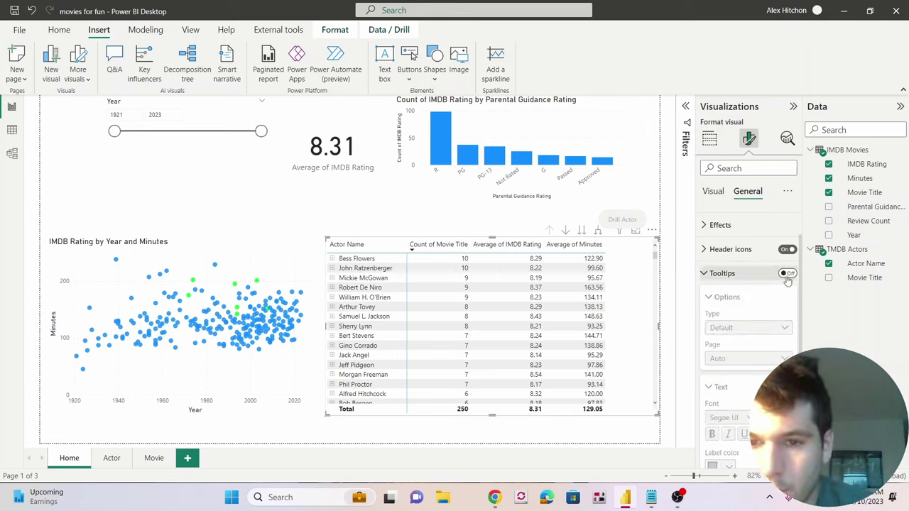
click(788, 274)
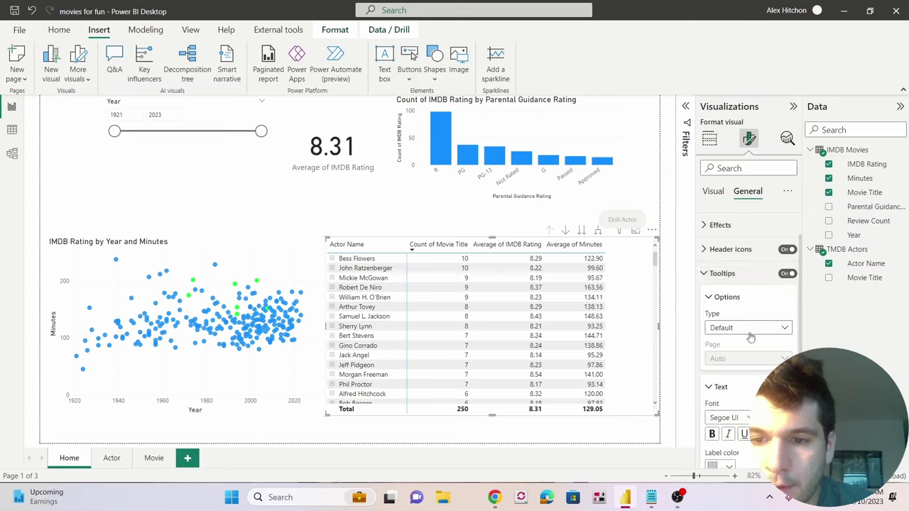
click(750, 329)
click(751, 361)
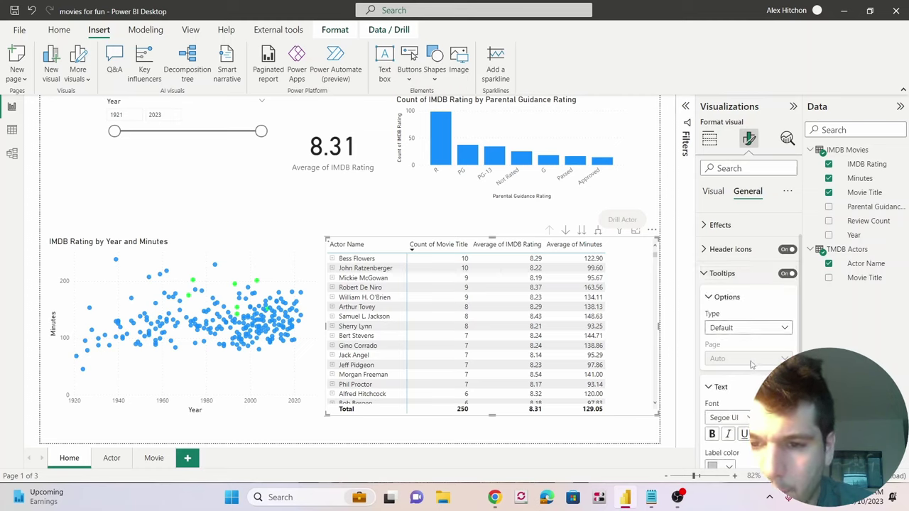
click(769, 365)
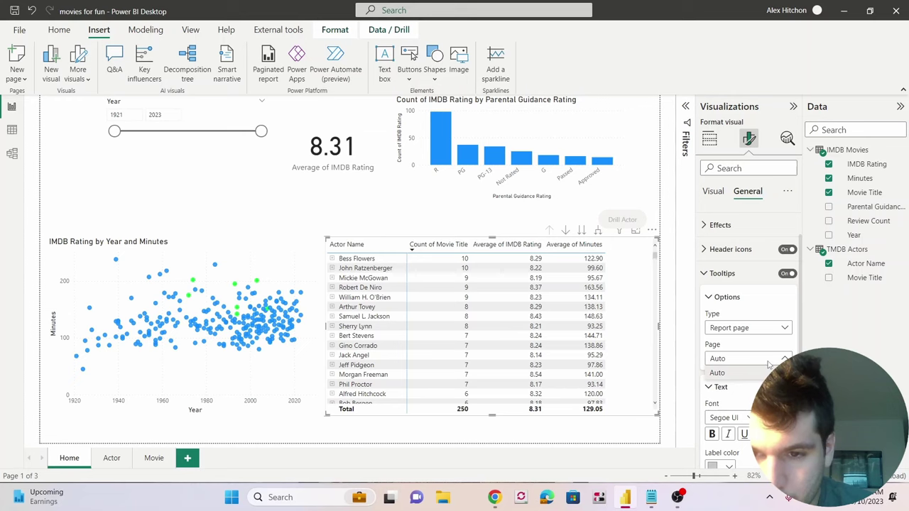
click(769, 363)
scroll(745, 339, down, 3)
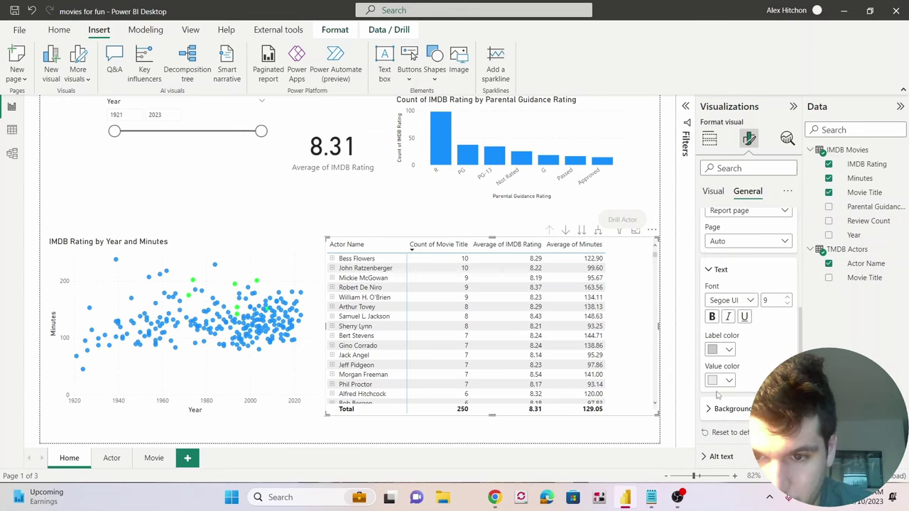
Add a new page, allow it as a tooltip, rename it Movie Year, and insert a column chart
click(175, 462)
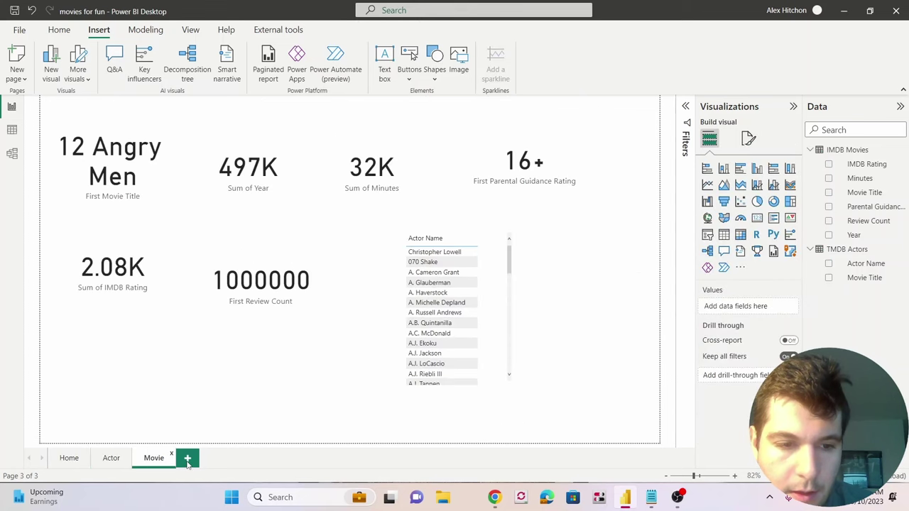
click(188, 460)
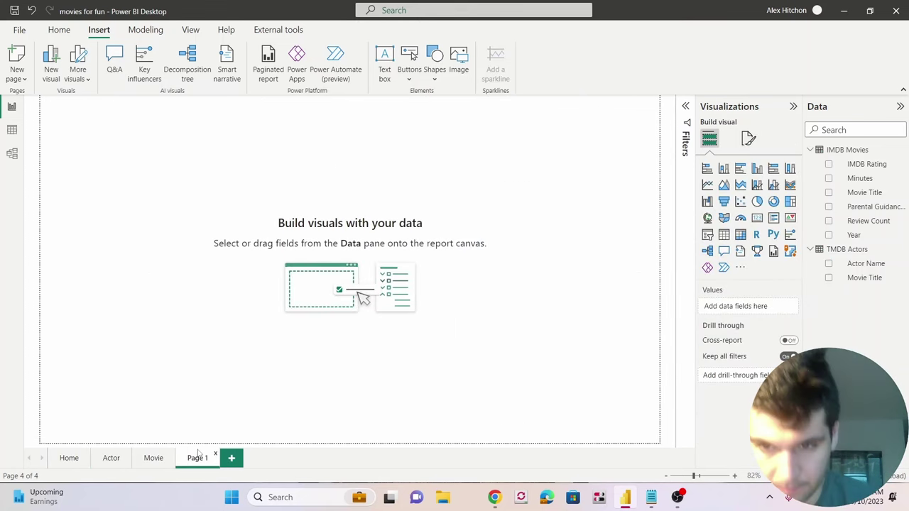
click(749, 139)
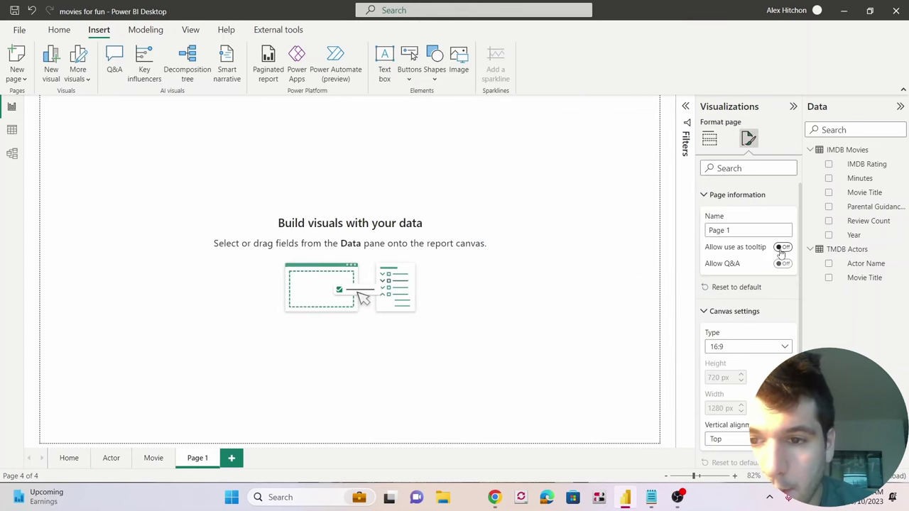
click(782, 248)
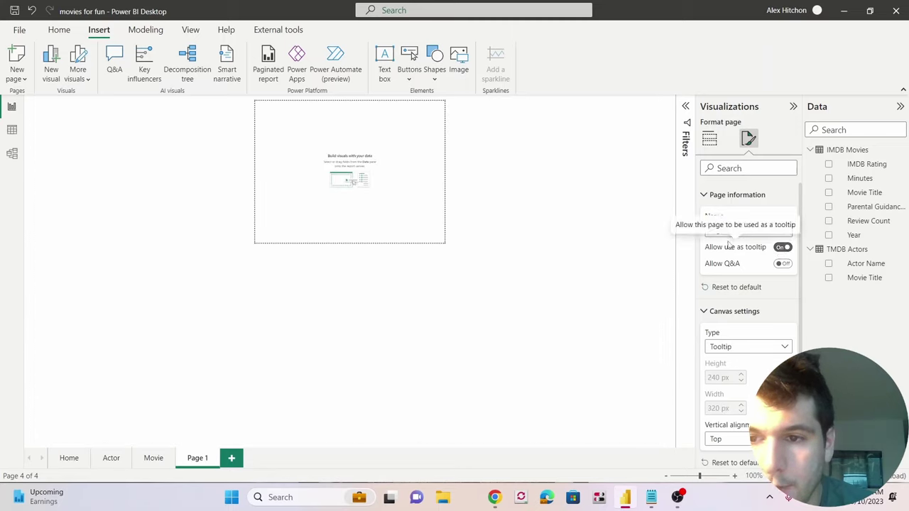
drag(739, 231, 702, 225)
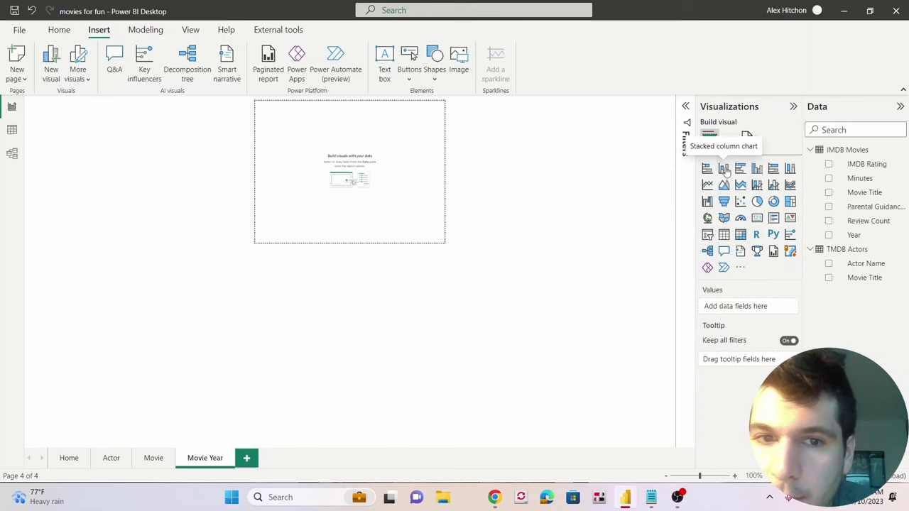
click(723, 168)
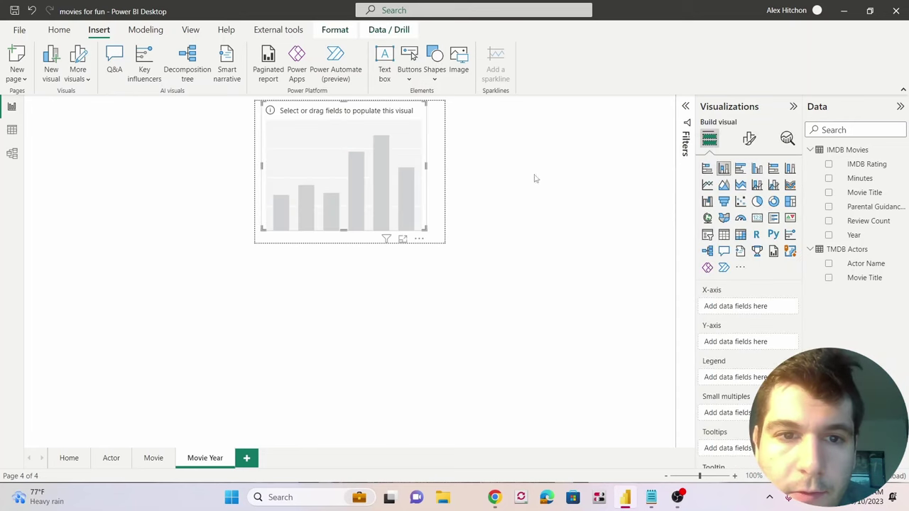
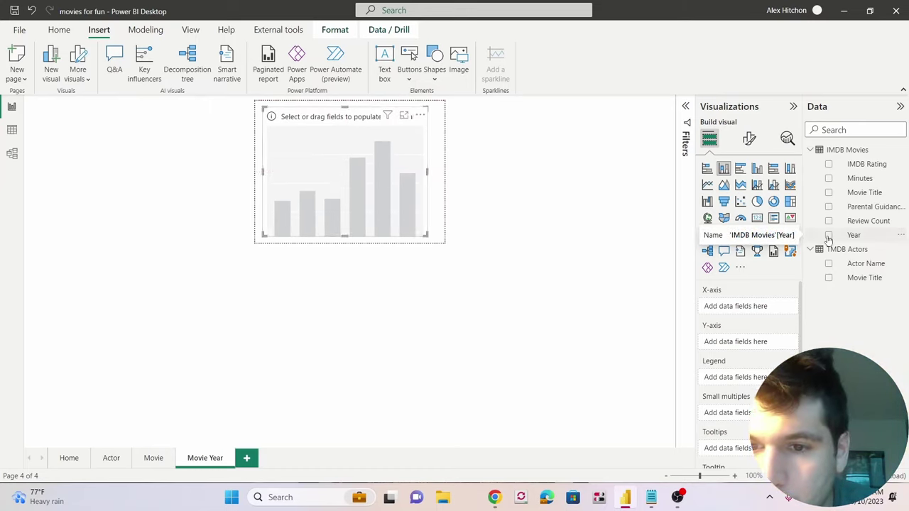
Build the column chart with Year on the X-axis and a count of Movie Title on the Y-axis
drag(828, 240, 746, 309)
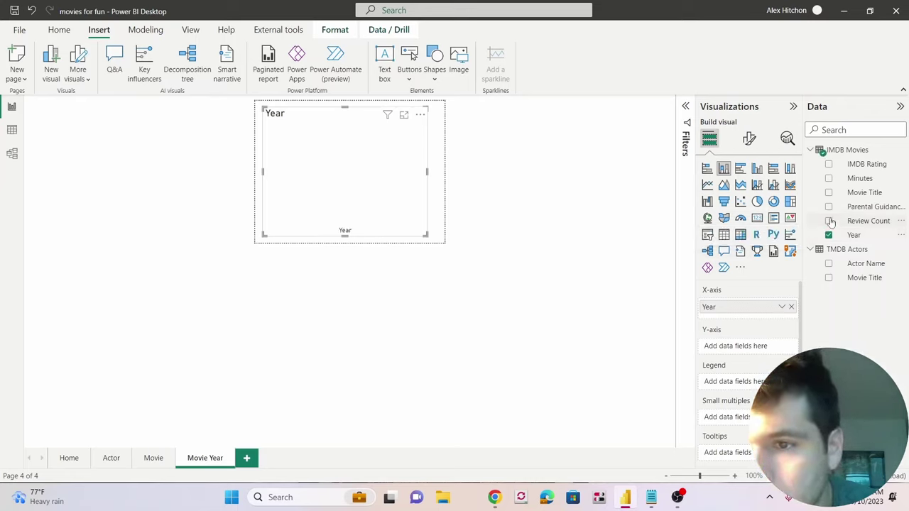
drag(853, 196, 751, 351)
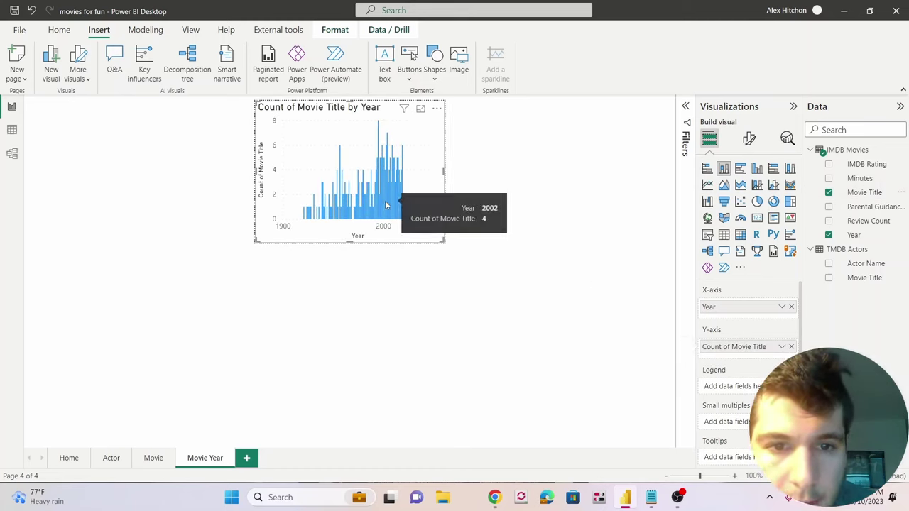
Toggle the chart's General title off and back on, leaving the main title visible
click(749, 139)
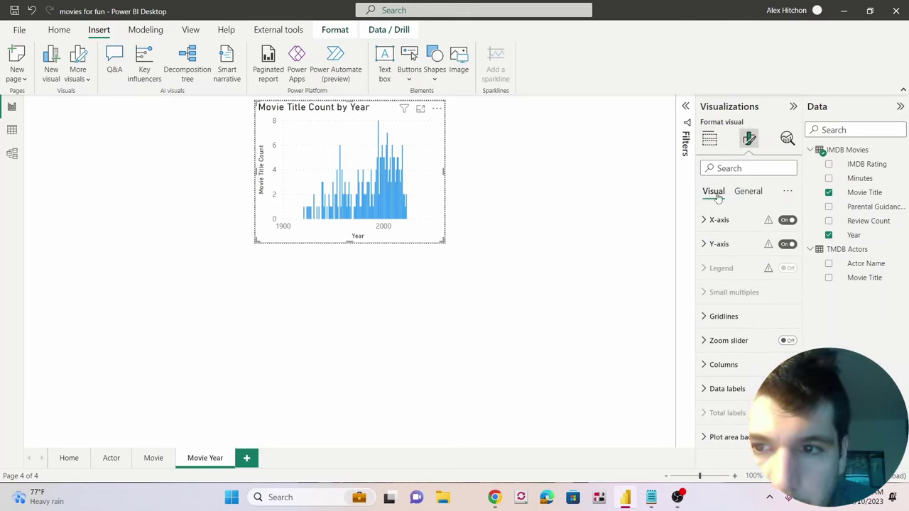
click(748, 191)
click(789, 244)
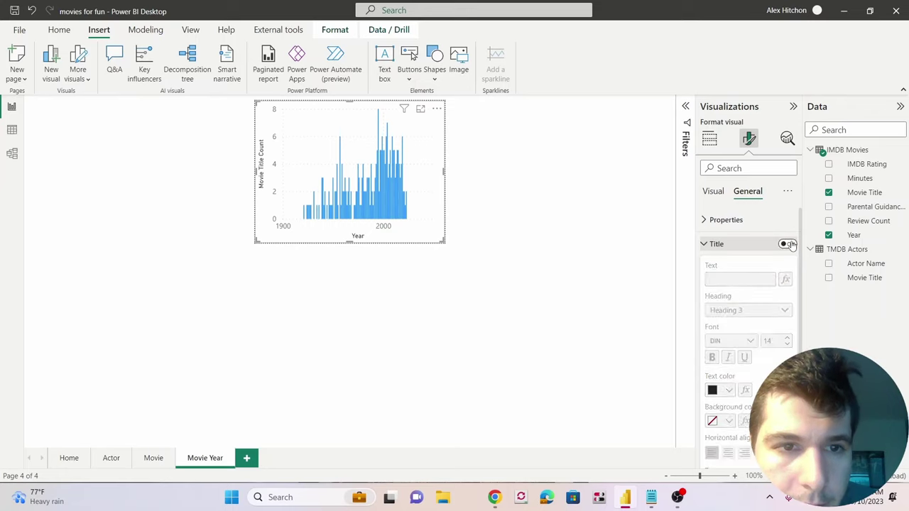
click(789, 245)
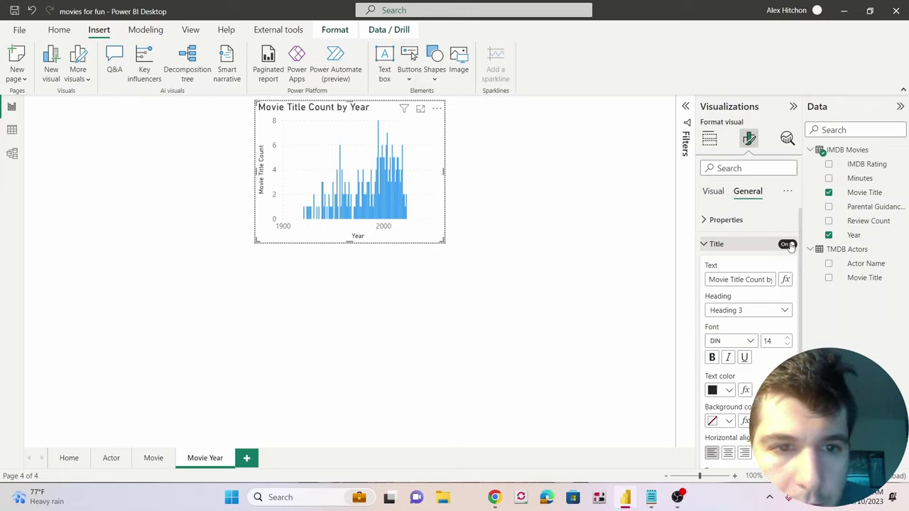
click(789, 244)
click(788, 244)
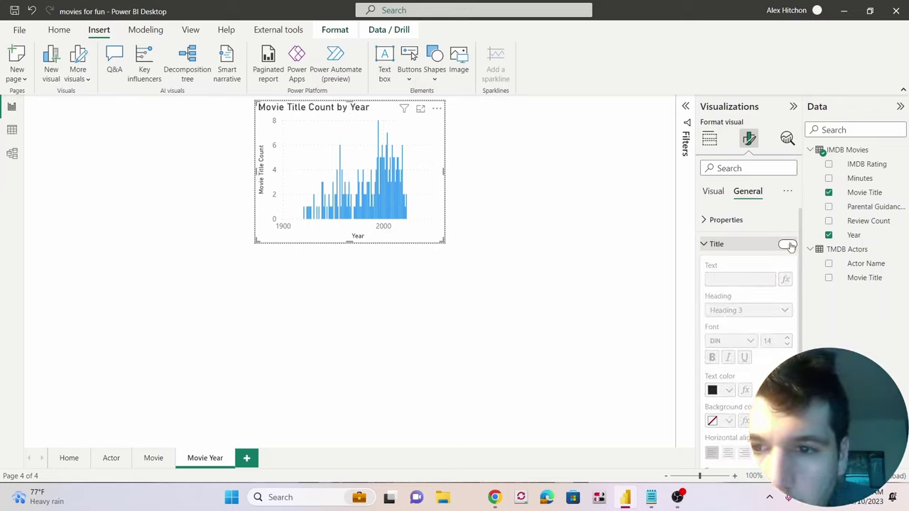
click(739, 251)
Turn off the Year X-axis title while keeping the X-axis year labels shown
click(719, 189)
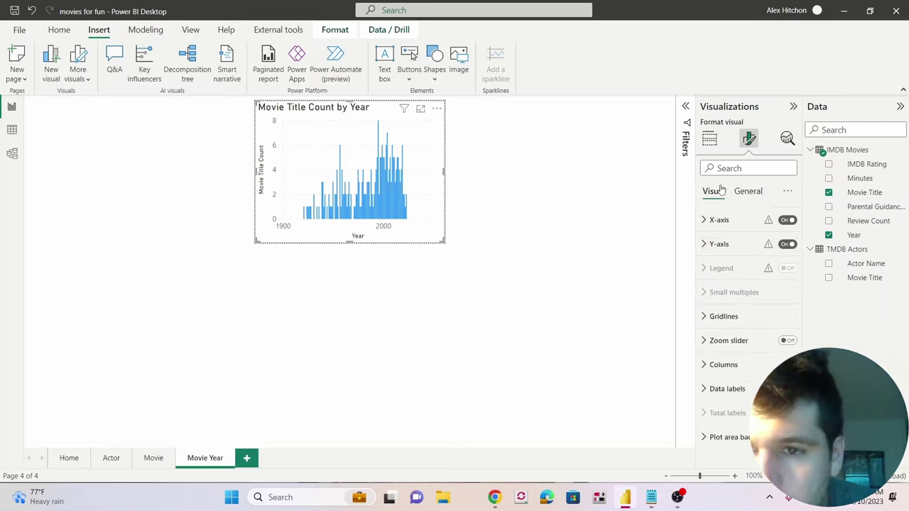
click(786, 221)
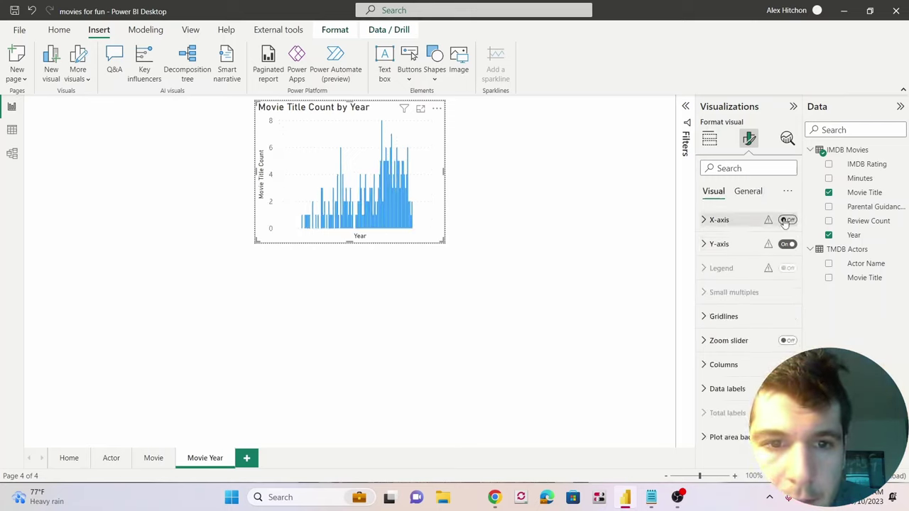
click(723, 220)
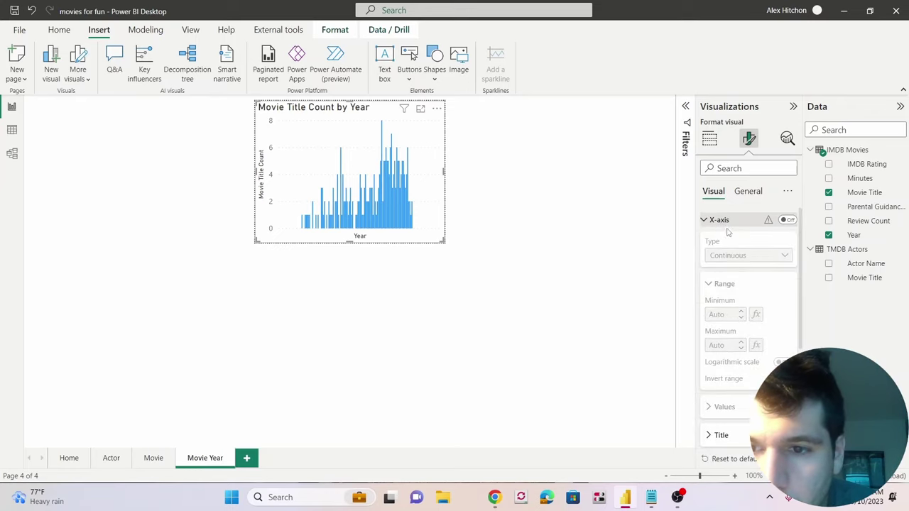
scroll(761, 325, down, 3)
click(781, 358)
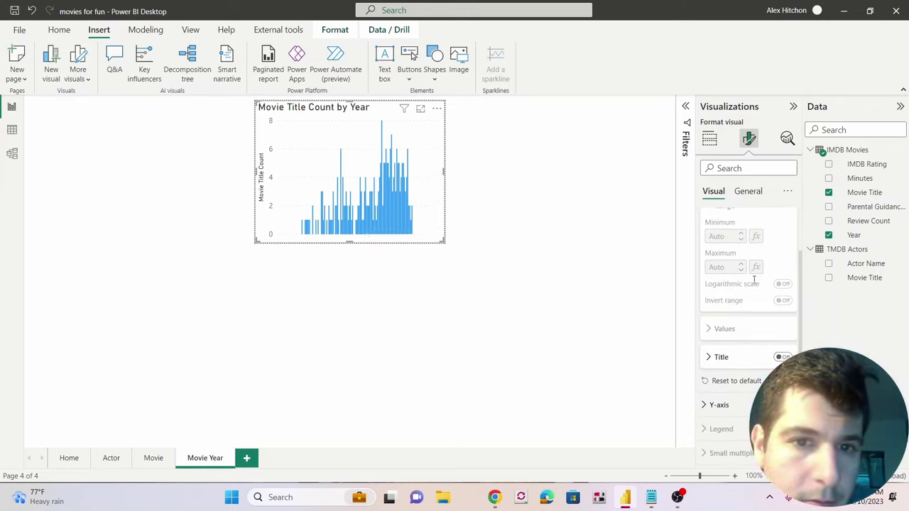
scroll(755, 281, up, 2)
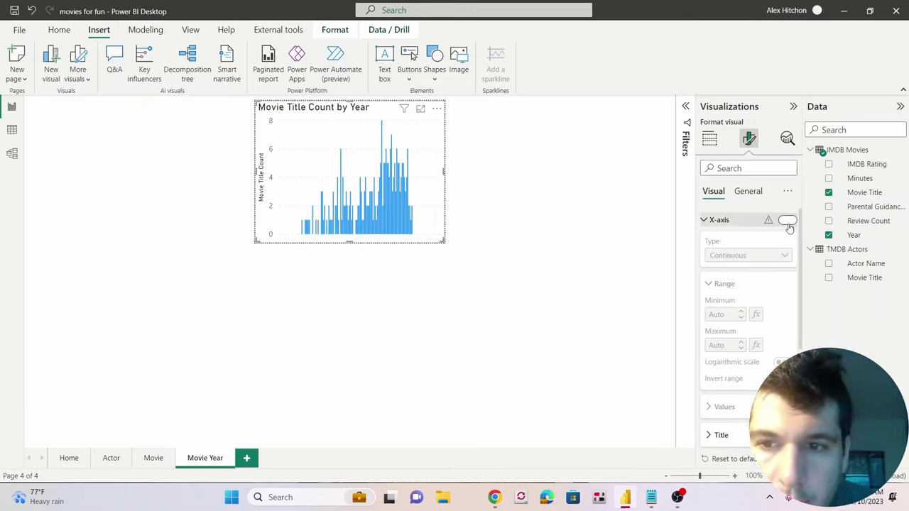
click(788, 221)
scroll(776, 295, down, 2)
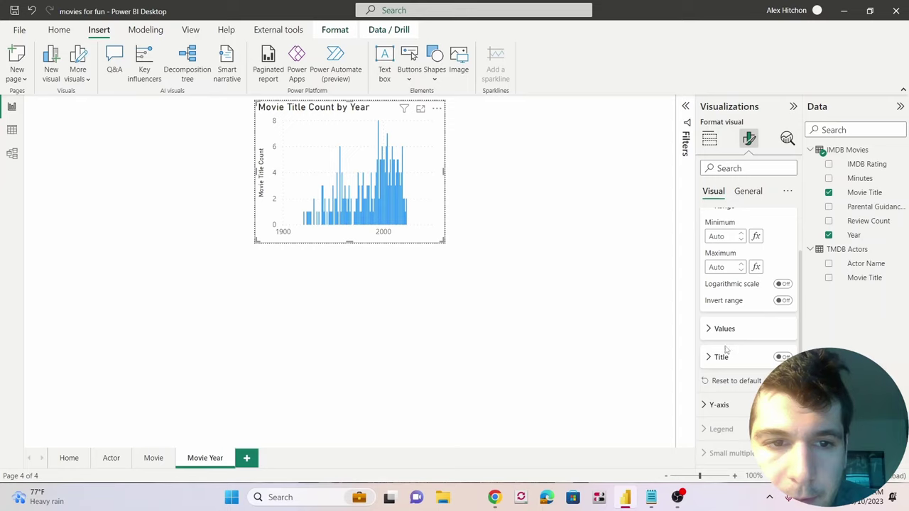
scroll(773, 264, up, 2)
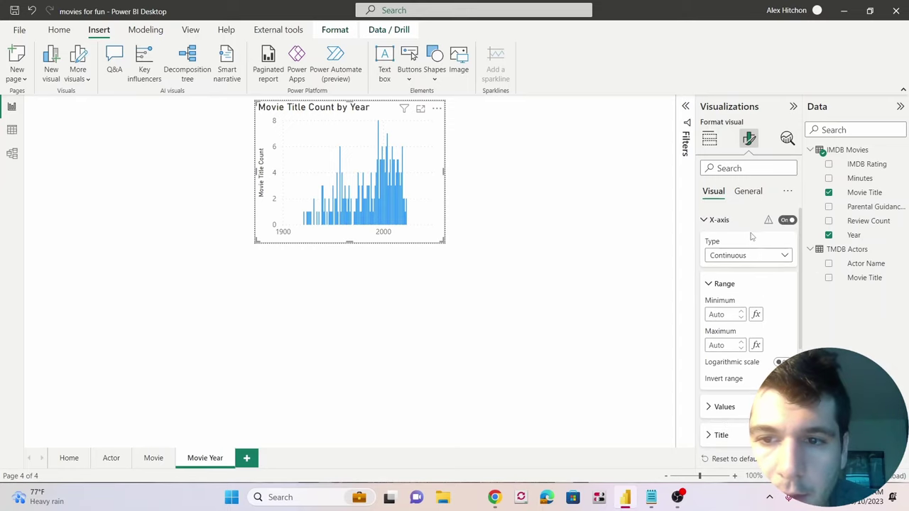
click(711, 224)
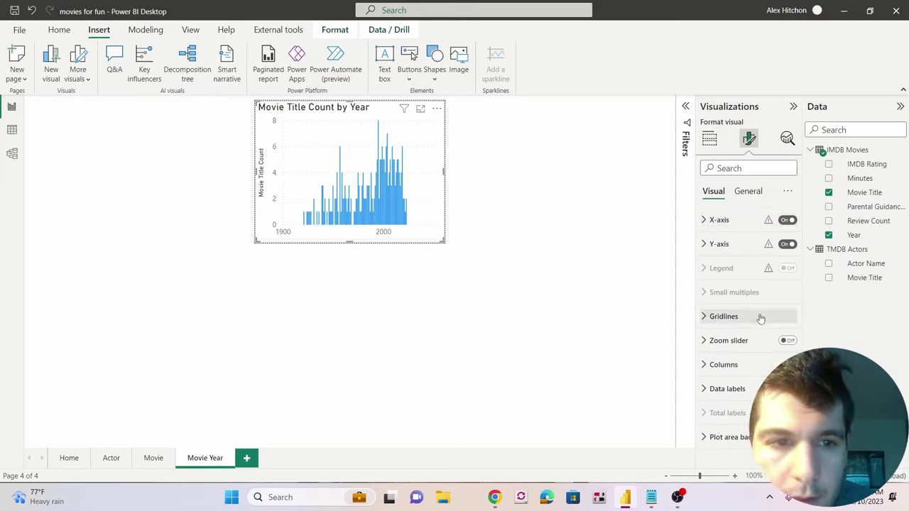
Review the Y-axis settings, then expand the chart's General Title settings
click(739, 244)
scroll(760, 327, down, 1)
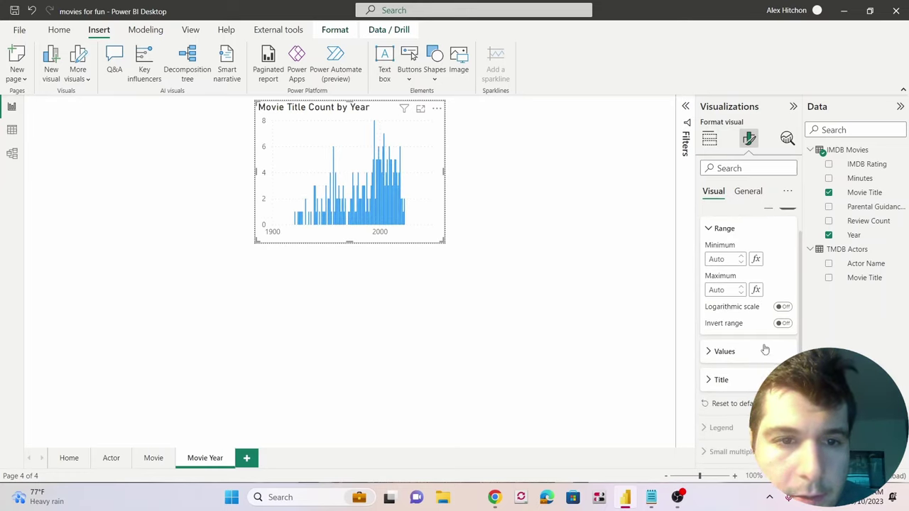
scroll(741, 292, up, 1)
click(737, 191)
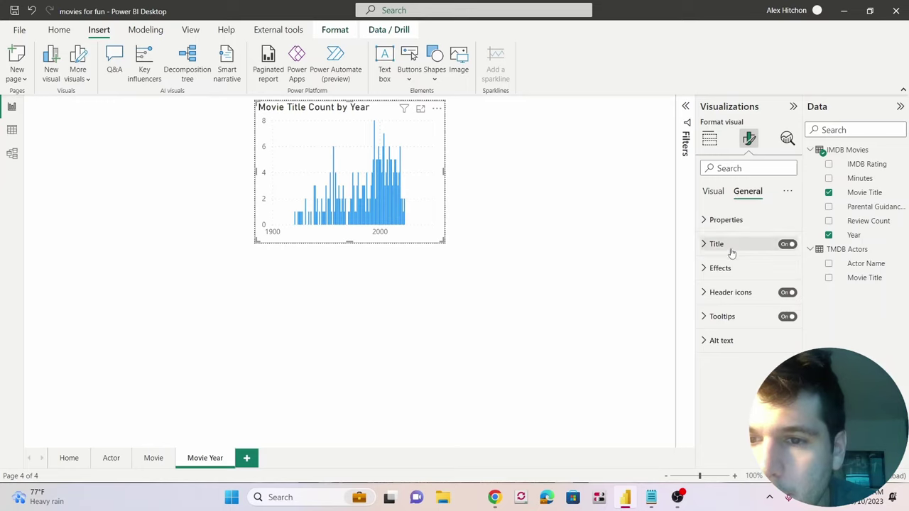
click(730, 246)
scroll(746, 327, down, 1)
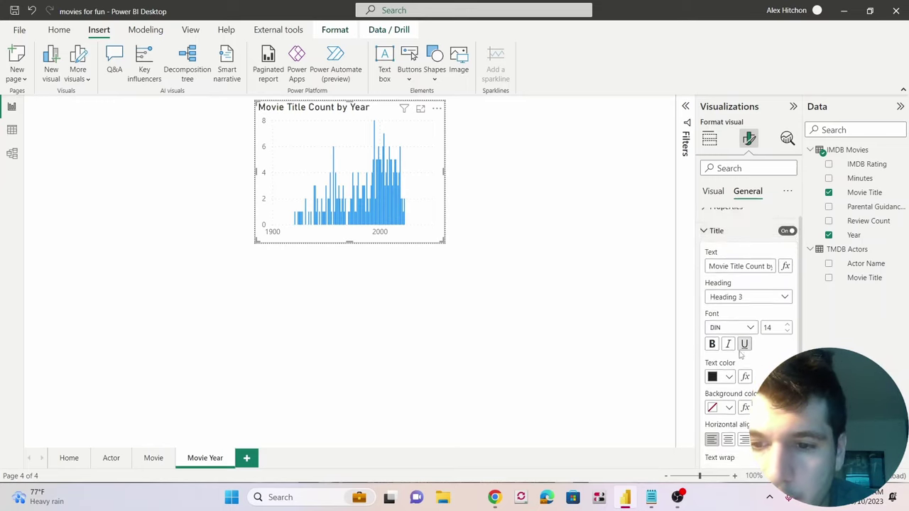
scroll(738, 292, up, 1)
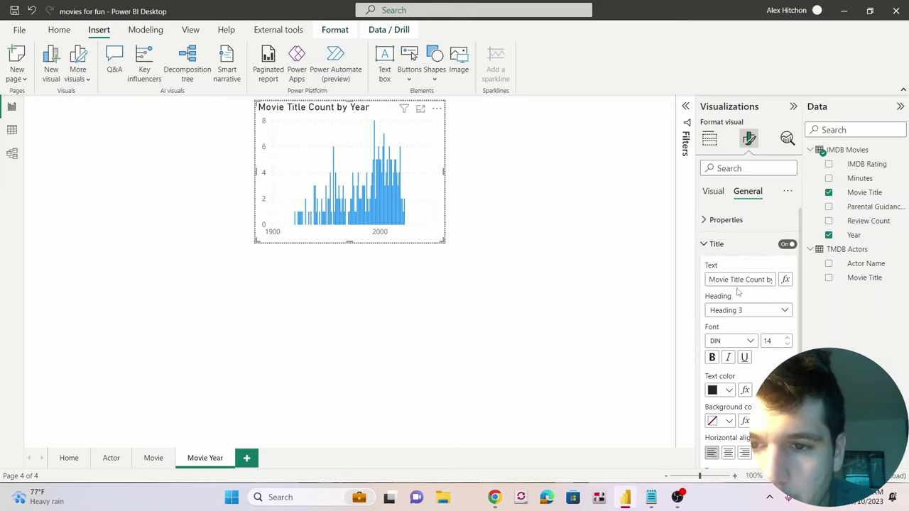
Change the chart title text to 'Movies Released by Year' and centre-align it
drag(709, 281, 823, 286)
text(Moview)
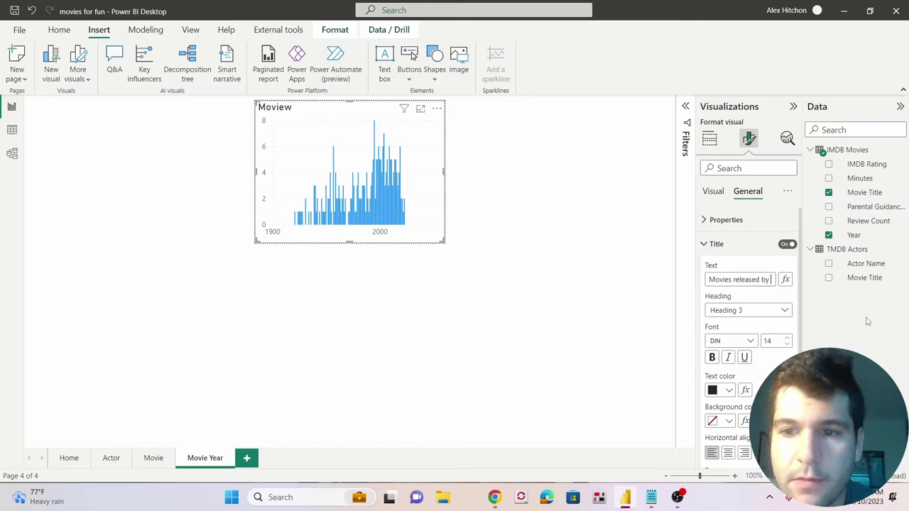
text(Year)
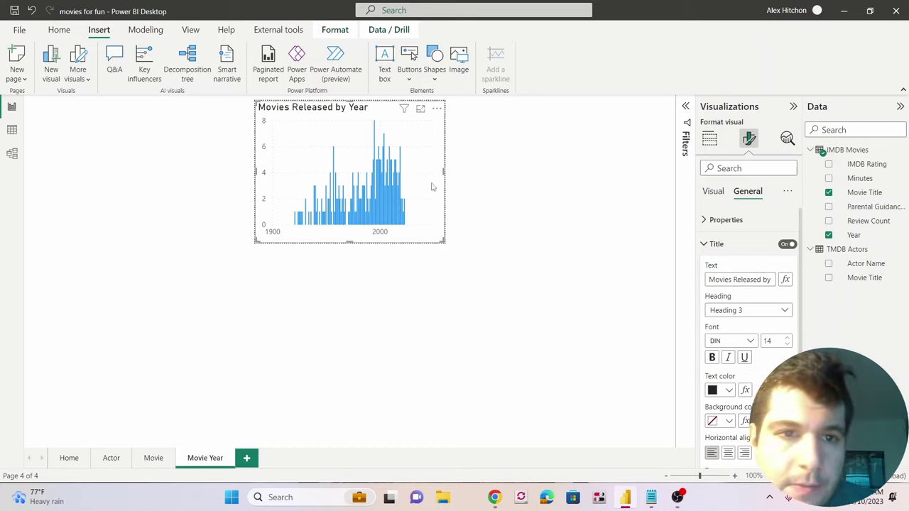
click(728, 454)
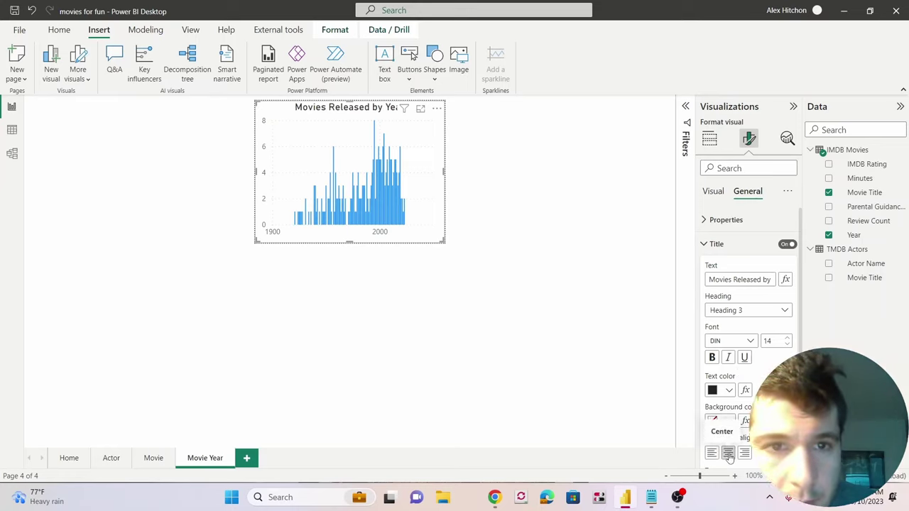
click(495, 204)
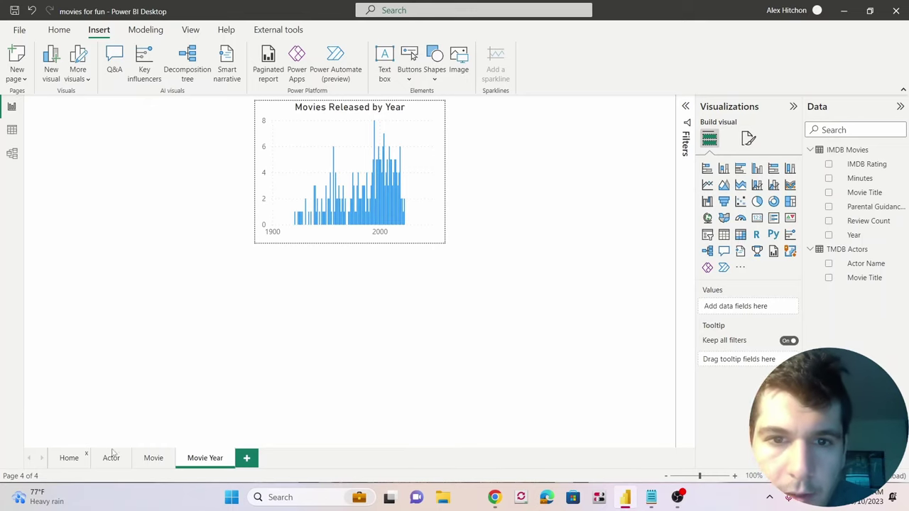
On the Home page, set the actor table's tooltip page to Movie Year
click(68, 459)
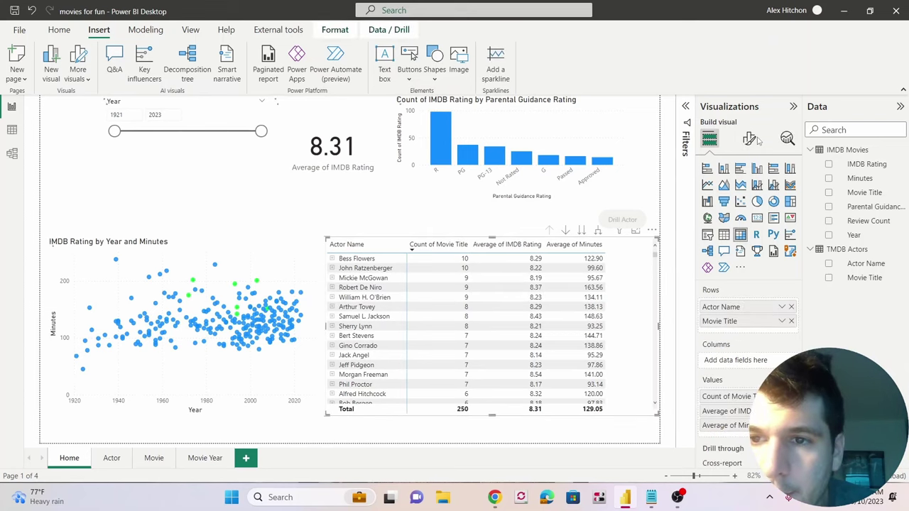
click(751, 140)
scroll(714, 412, down, 2)
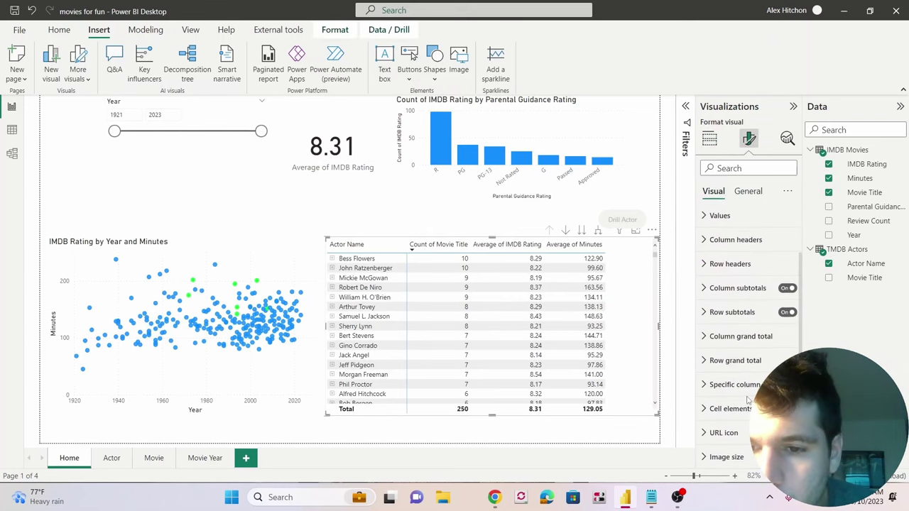
scroll(732, 399, up, 2)
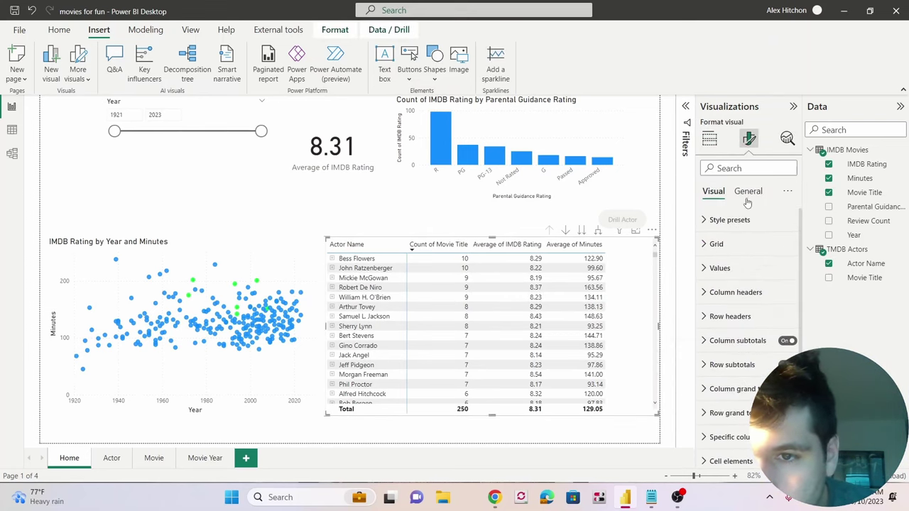
click(747, 194)
click(728, 315)
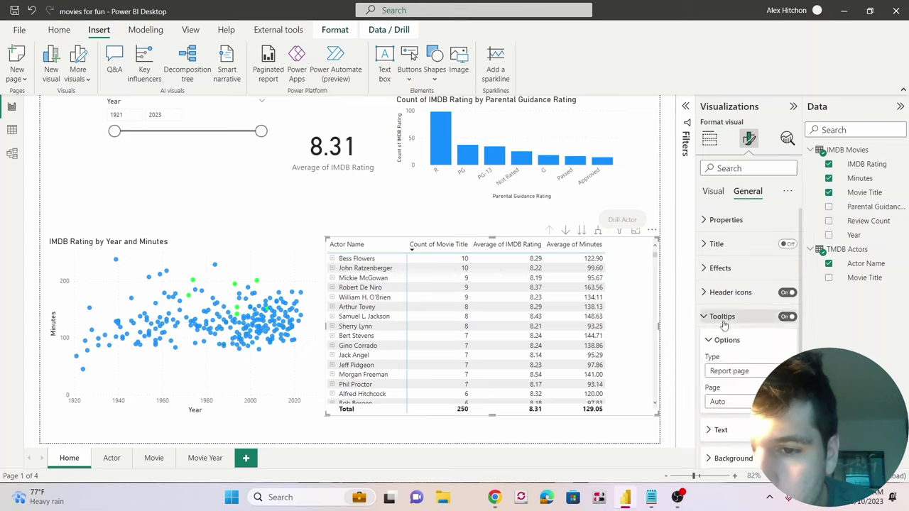
scroll(760, 359, down, 2)
click(756, 355)
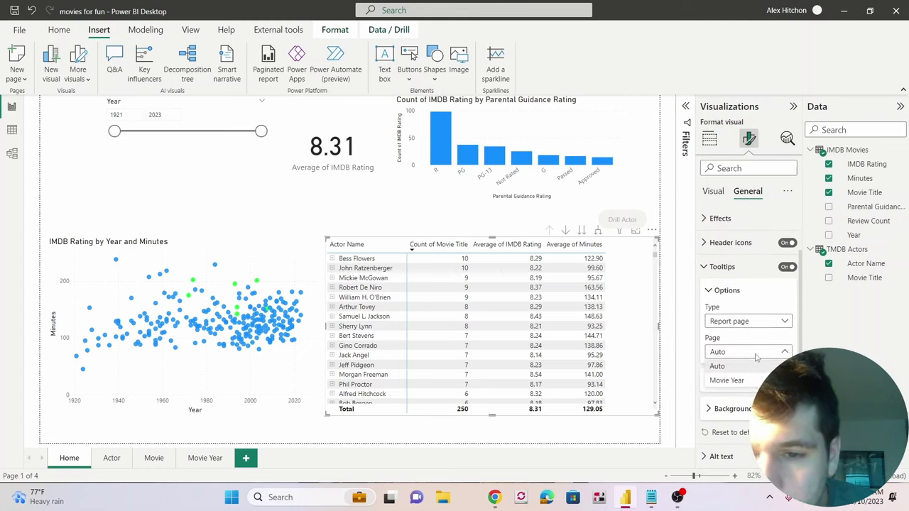
click(728, 381)
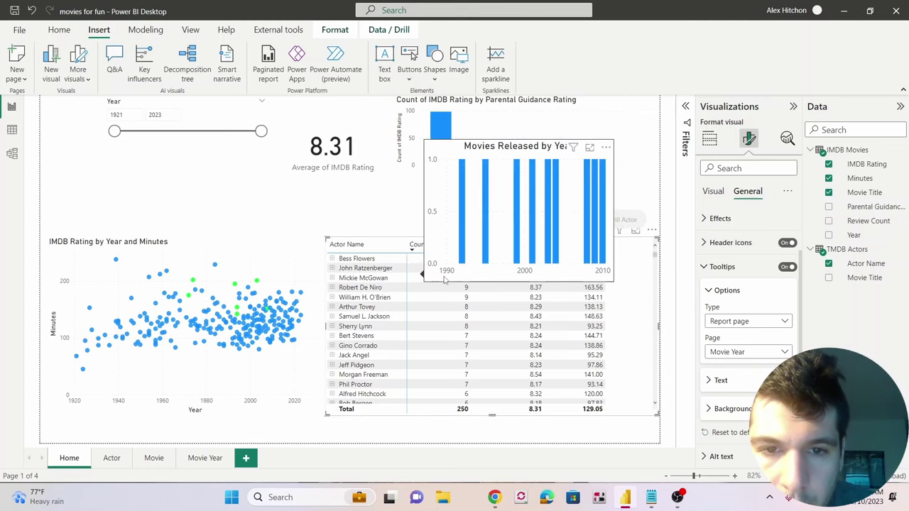
Test the Movie Year tooltip by hovering matrix rows and expanding then collapsing an actor's movies
mouse_move(532, 298)
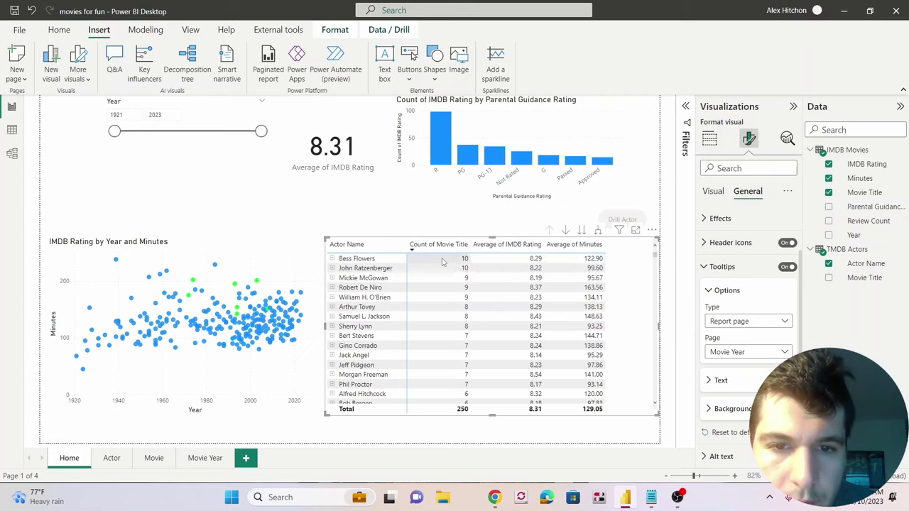
mouse_move(442, 262)
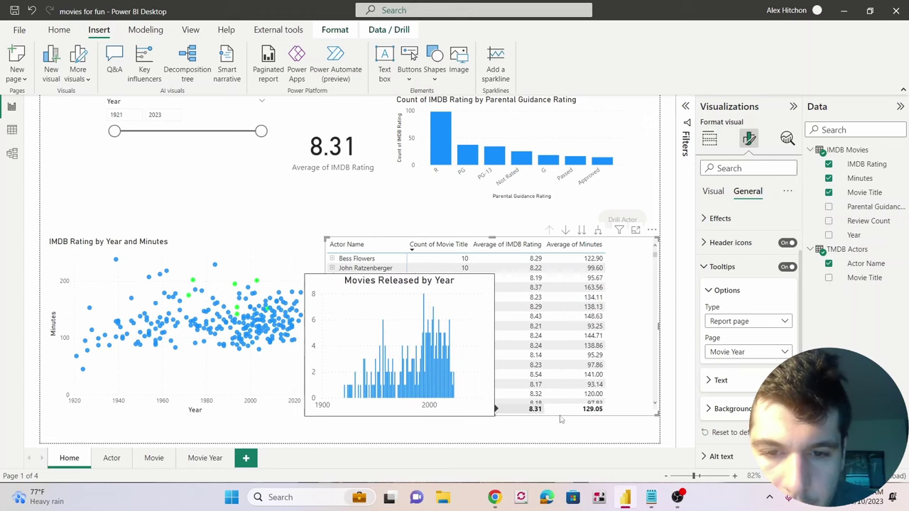
click(470, 326)
mouse_move(470, 341)
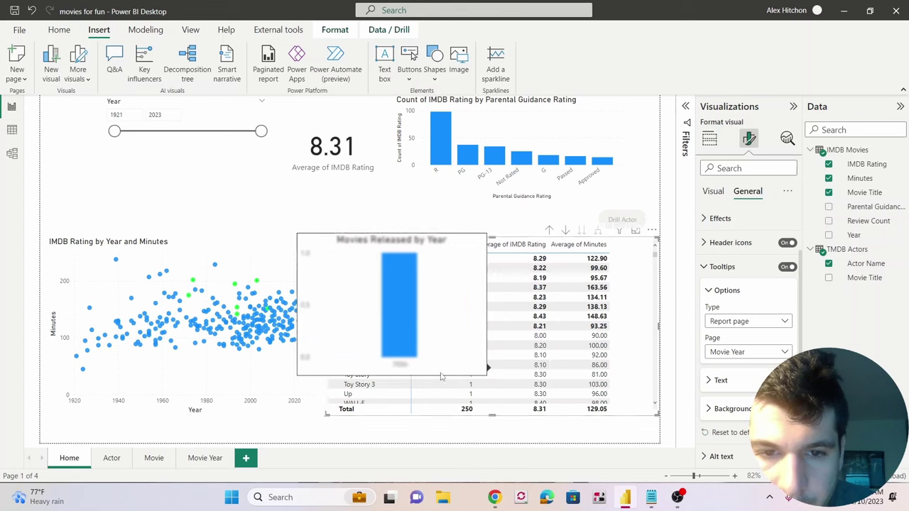
click(332, 326)
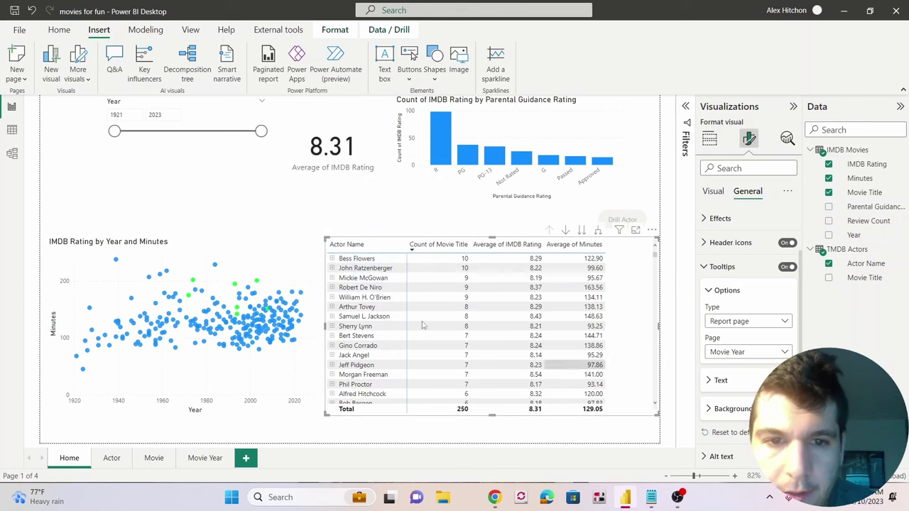
click(370, 223)
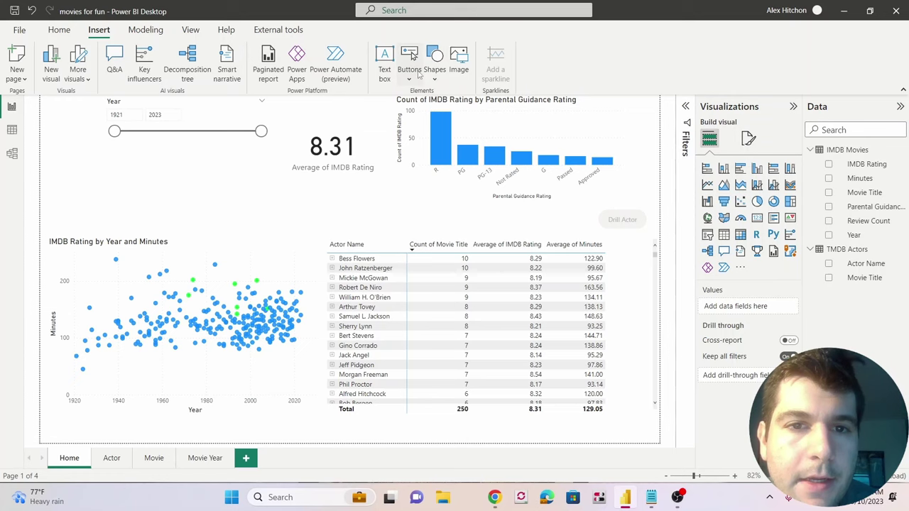
Insert a blank button and give it a Pill shape
click(412, 78)
click(429, 246)
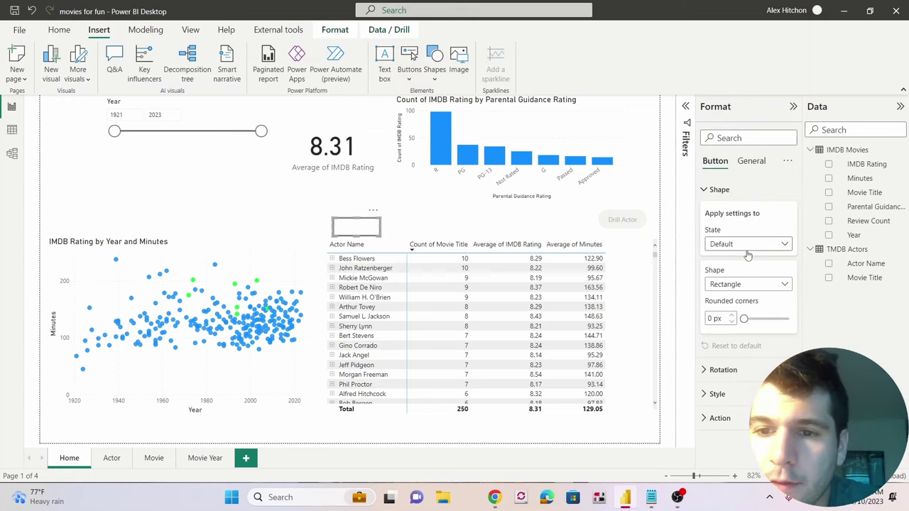
click(744, 284)
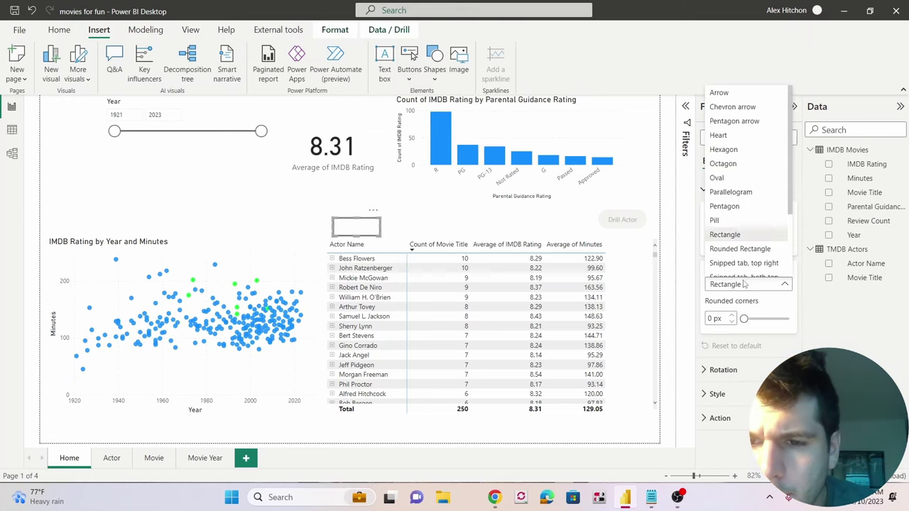
click(735, 221)
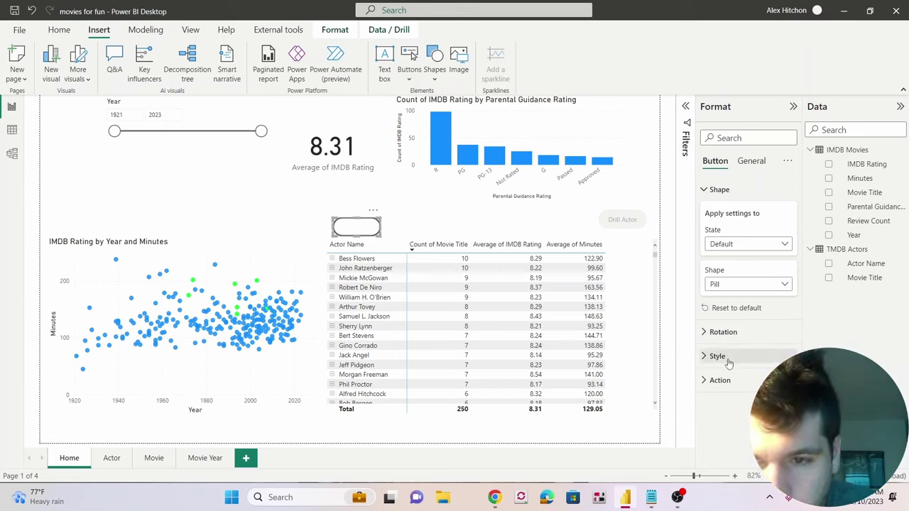
click(751, 161)
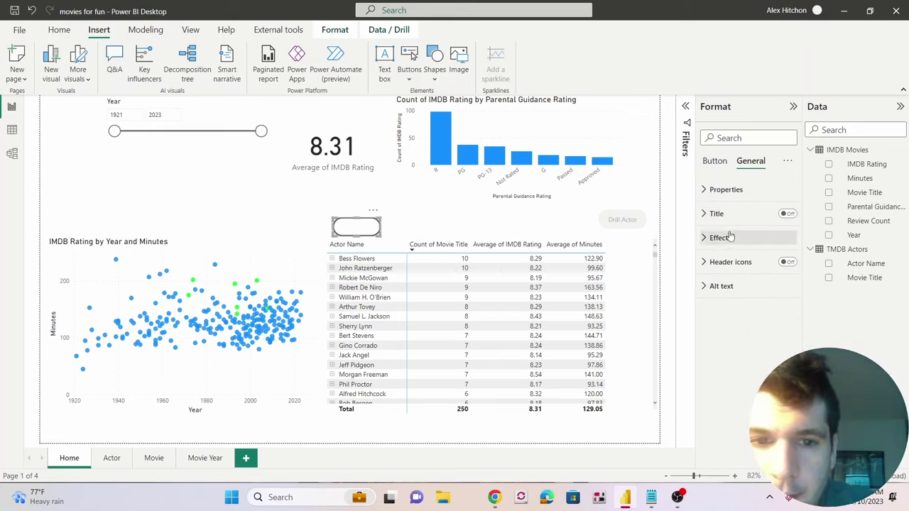
Remove the empty pill button and move the Drill Actor button above the matrix
click(622, 220)
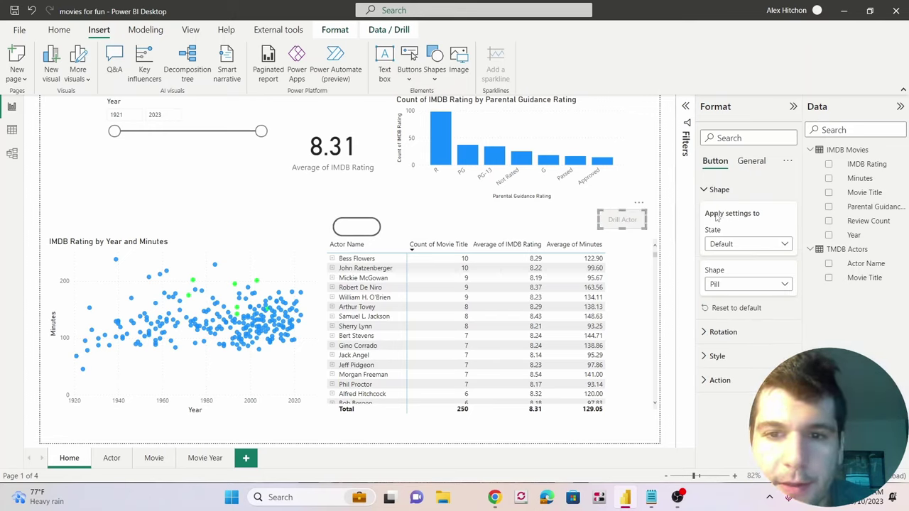
drag(619, 220, 402, 228)
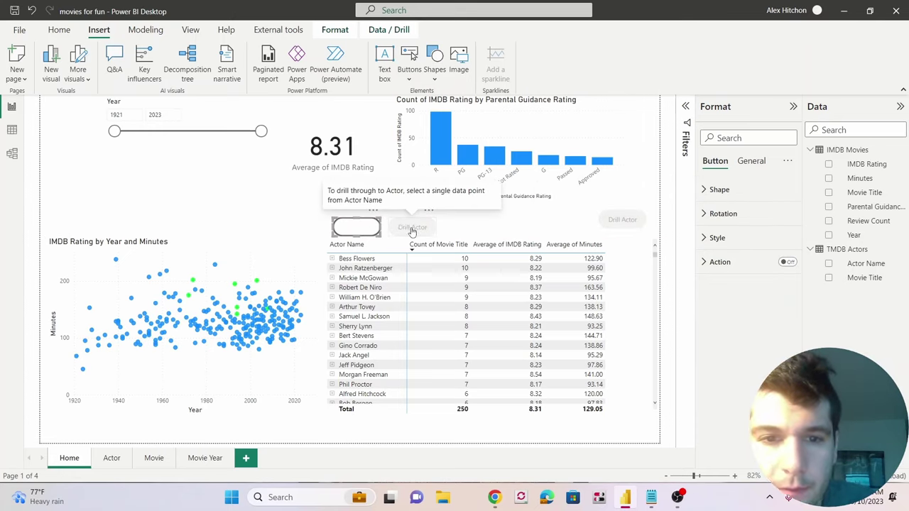
click(373, 211)
click(415, 226)
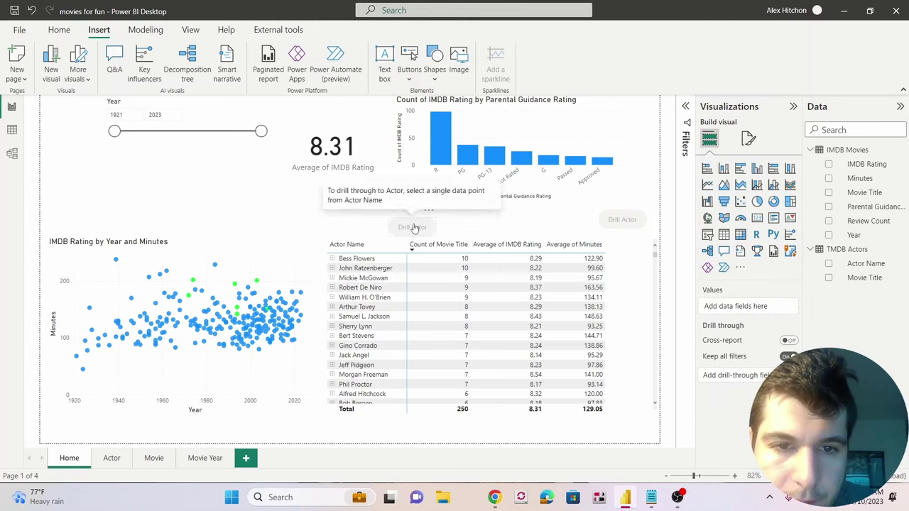
drag(407, 228, 359, 228)
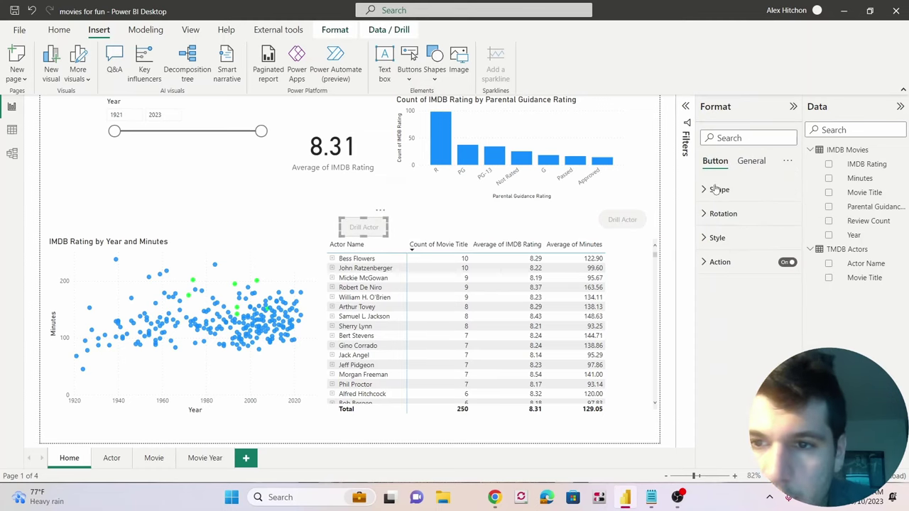
click(751, 162)
click(715, 161)
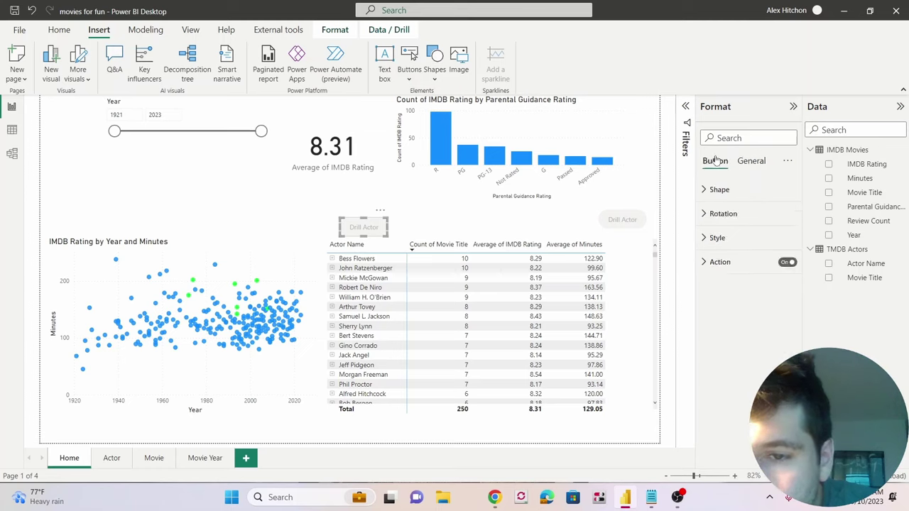
Set the button's Action type to Bookmark and its label text to 'Movies'
click(719, 261)
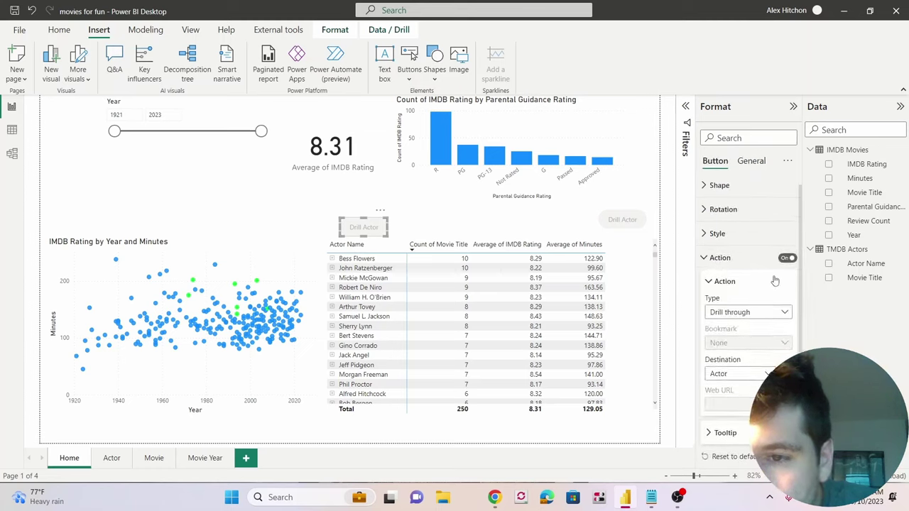
click(784, 316)
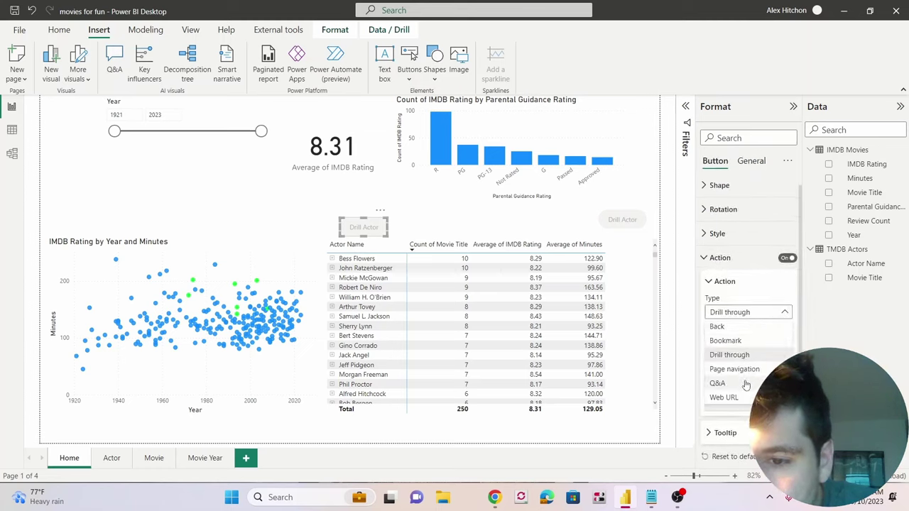
click(754, 341)
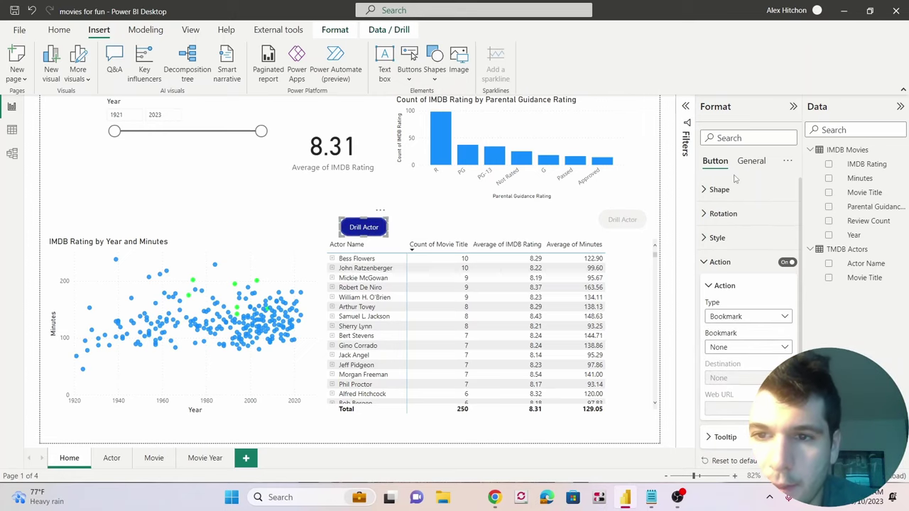
click(751, 161)
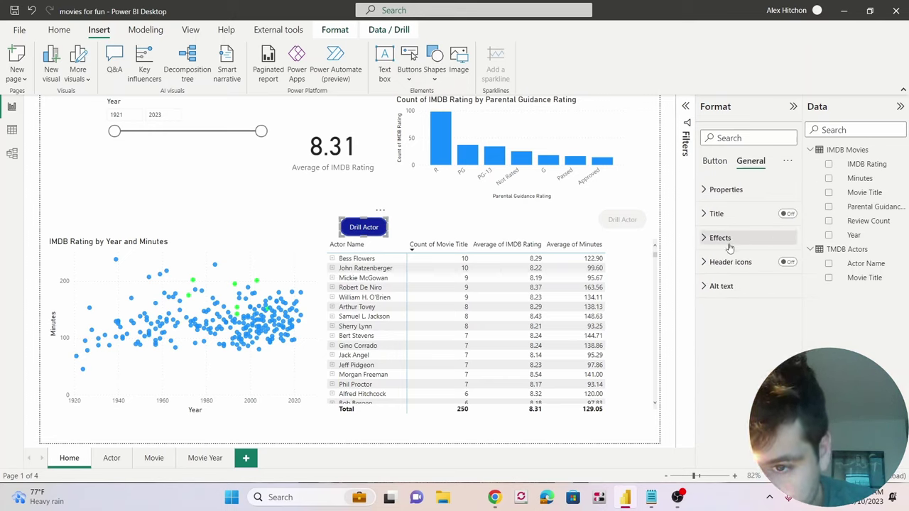
click(716, 162)
triple_click(734, 307)
text(Mo)
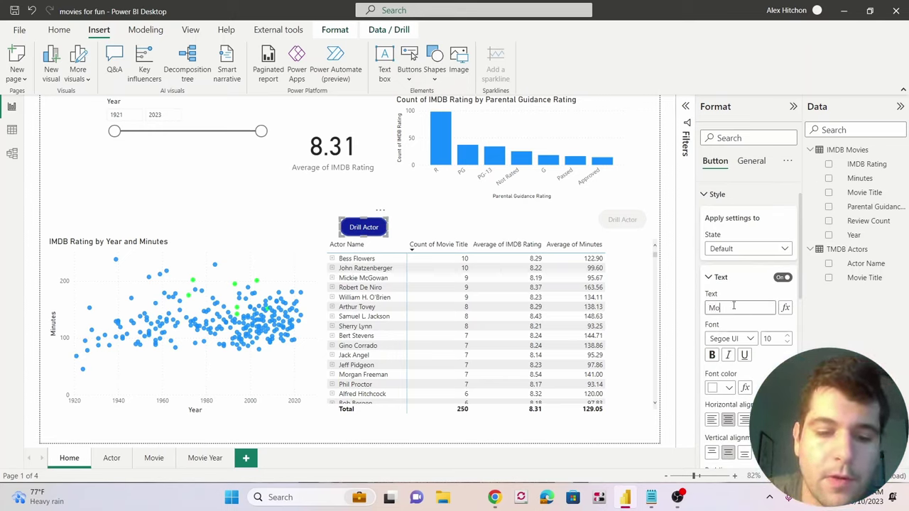
text(vies)
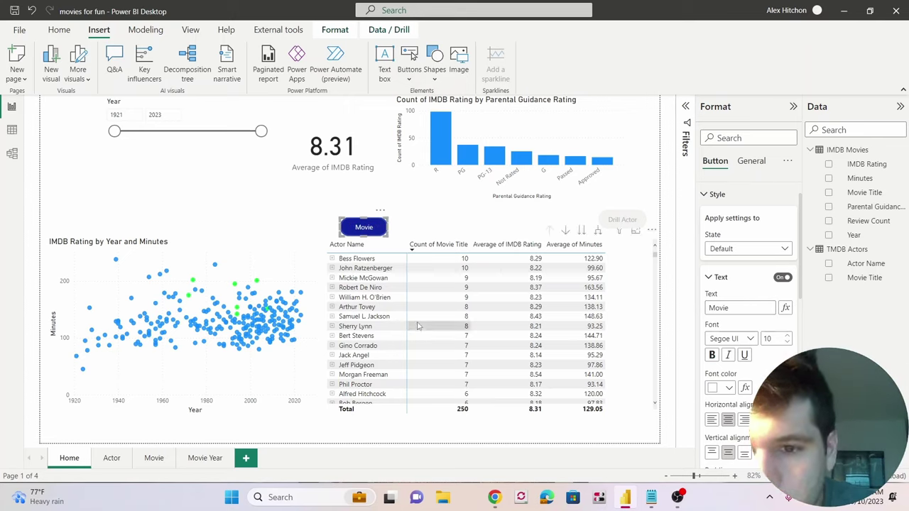
Make the Movies button's On hover fill light blue
click(748, 249)
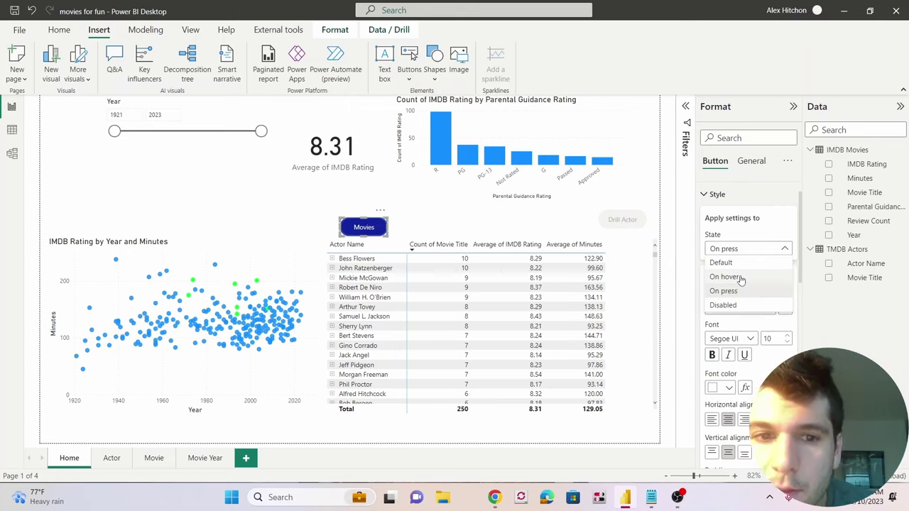
click(726, 277)
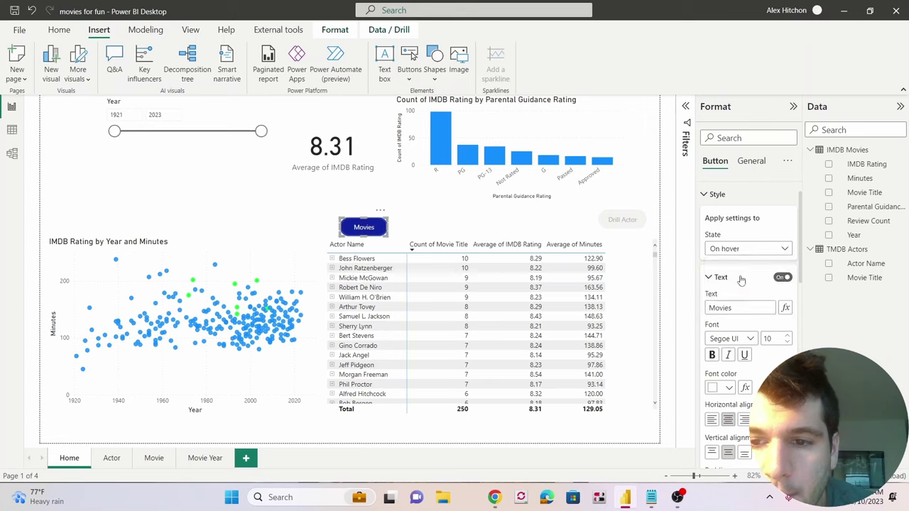
click(736, 250)
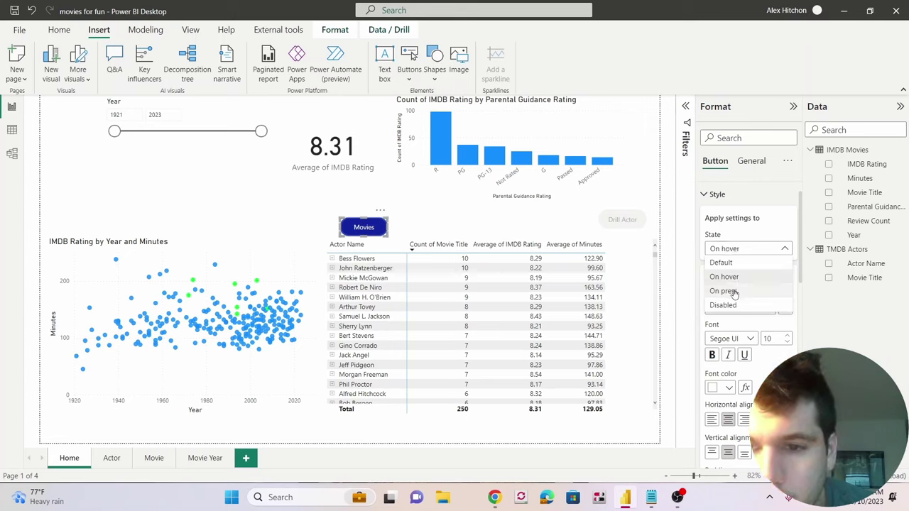
click(771, 250)
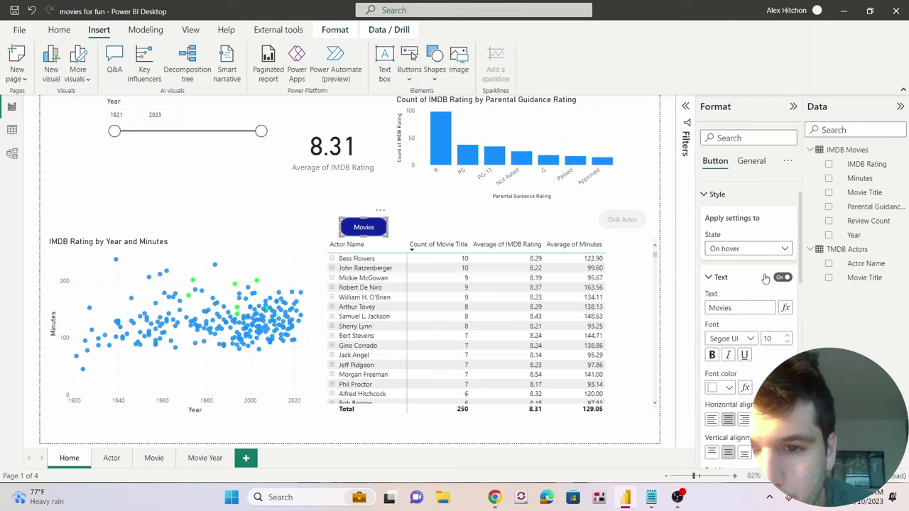
scroll(730, 291, down, 1)
scroll(729, 292, down, 5)
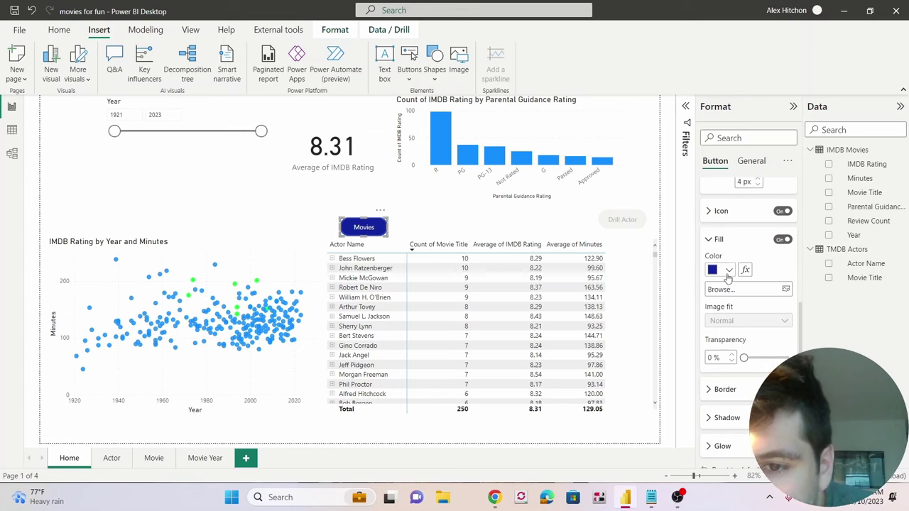
click(728, 273)
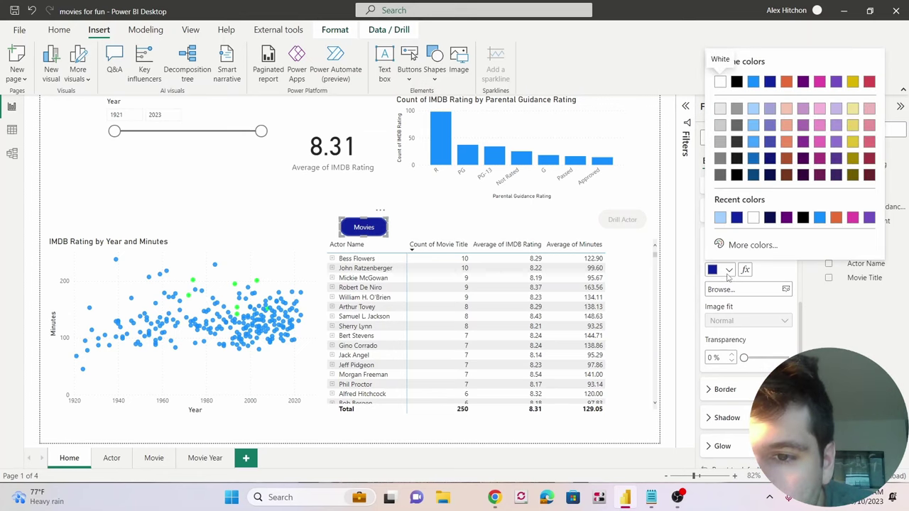
click(720, 218)
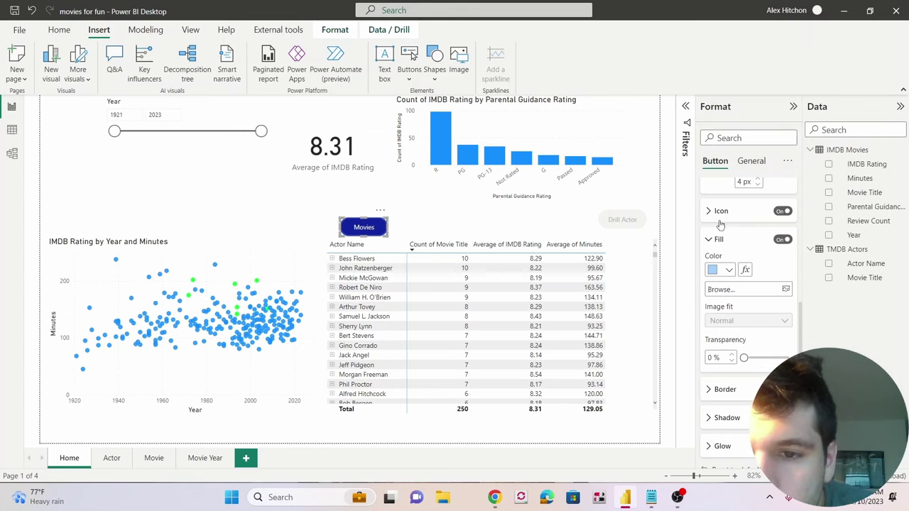
click(375, 231)
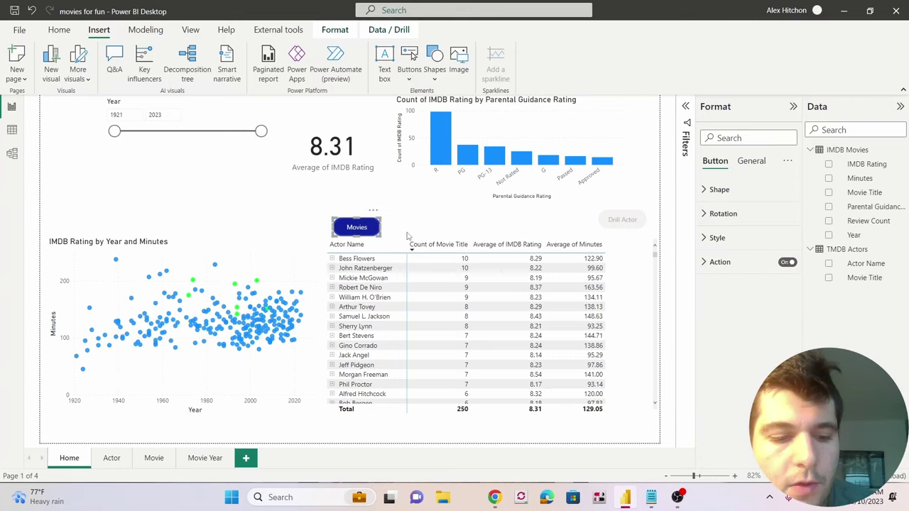
Duplicate the Movies button and place the copy to the right of the original
key(ctrl+c)
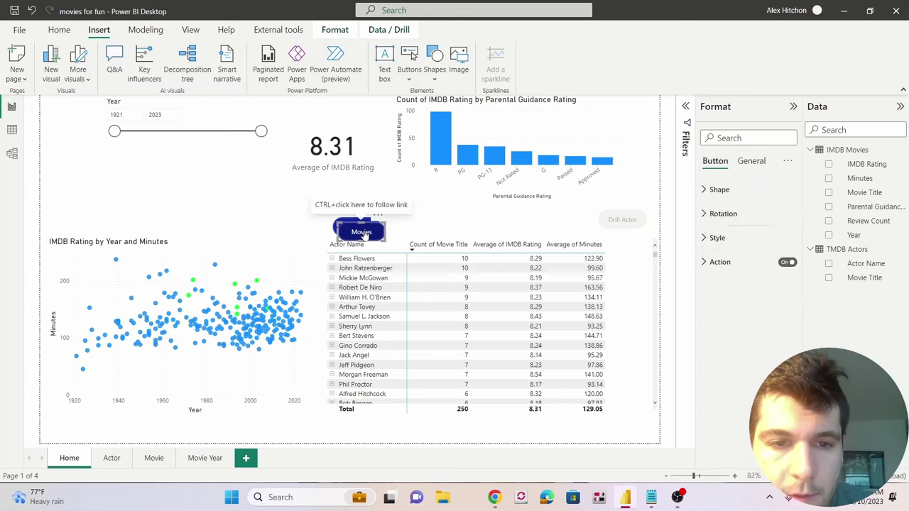
key(ctrl+v)
drag(370, 235, 429, 228)
click(456, 230)
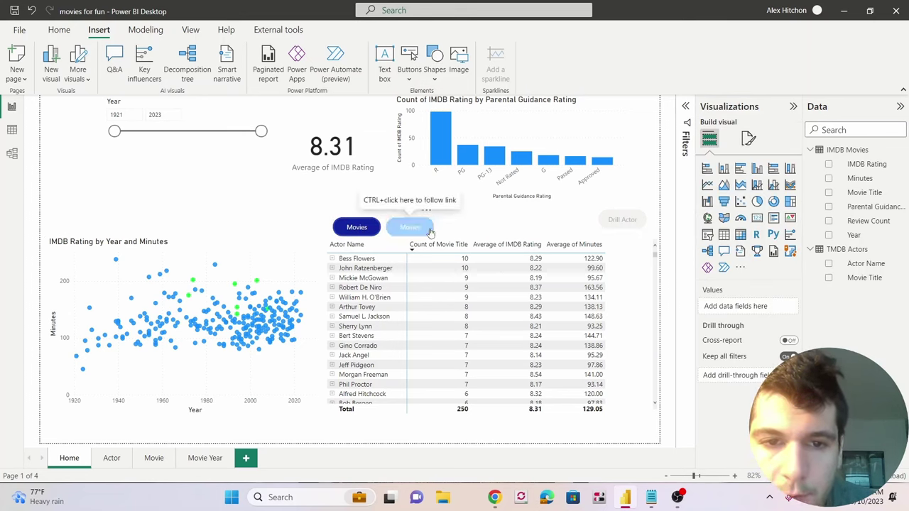
click(432, 229)
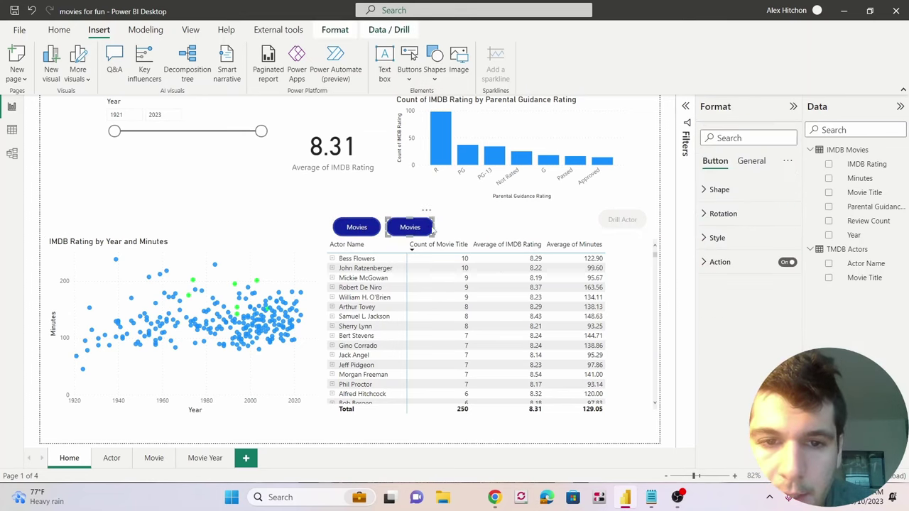
Relabel the copied button 'Actors' in its On hover state
click(757, 164)
click(722, 162)
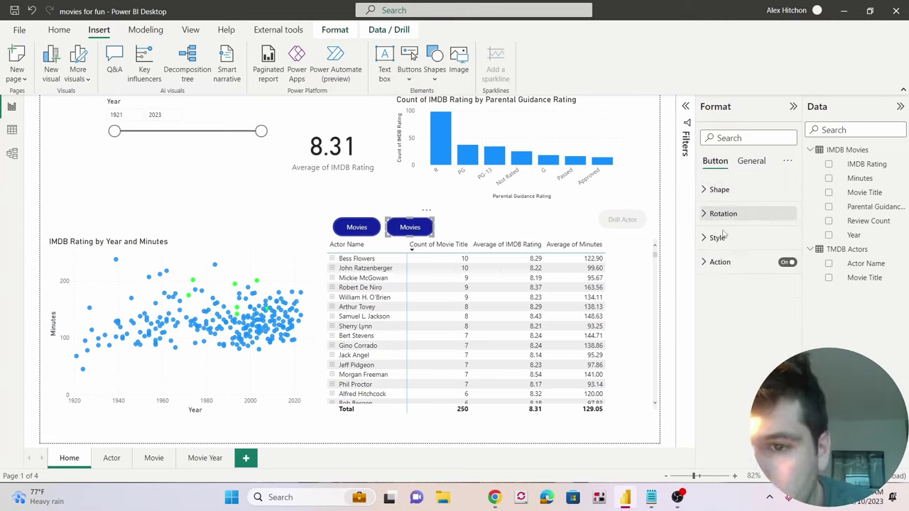
click(719, 238)
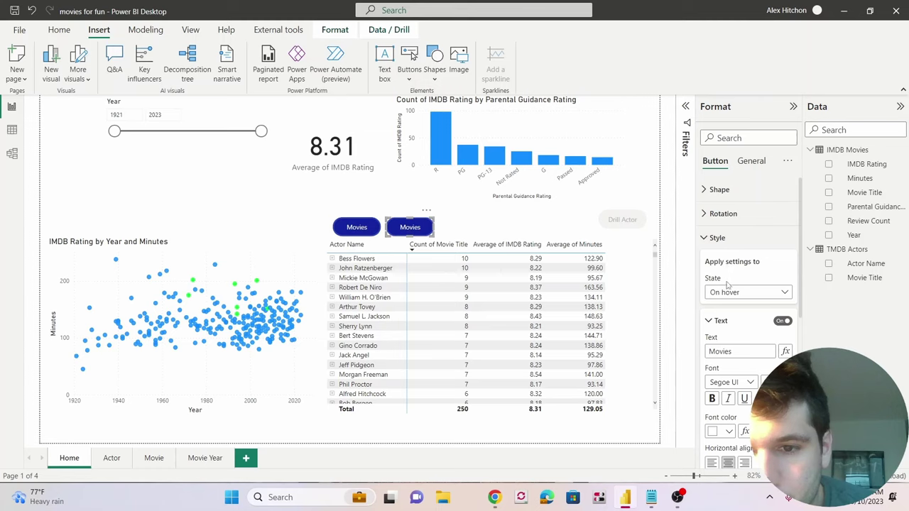
scroll(735, 298, down, 1)
drag(738, 310, 695, 306)
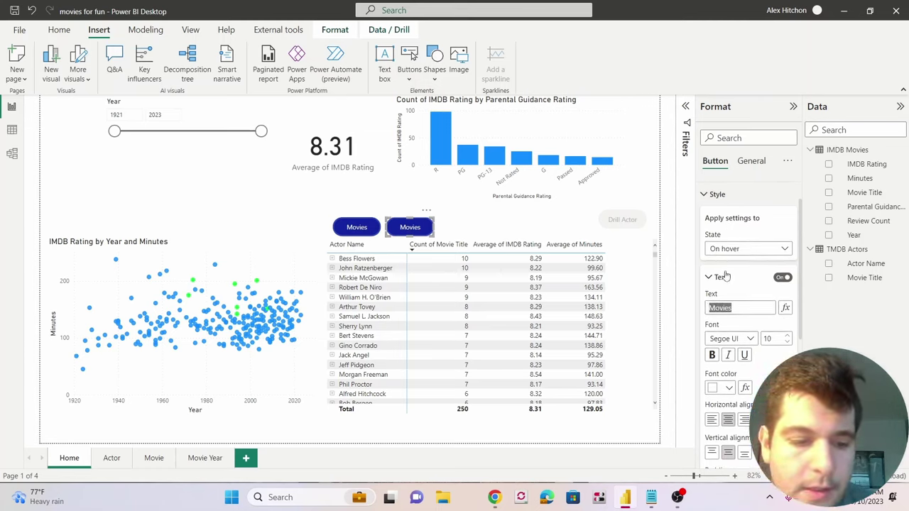
text(Actors)
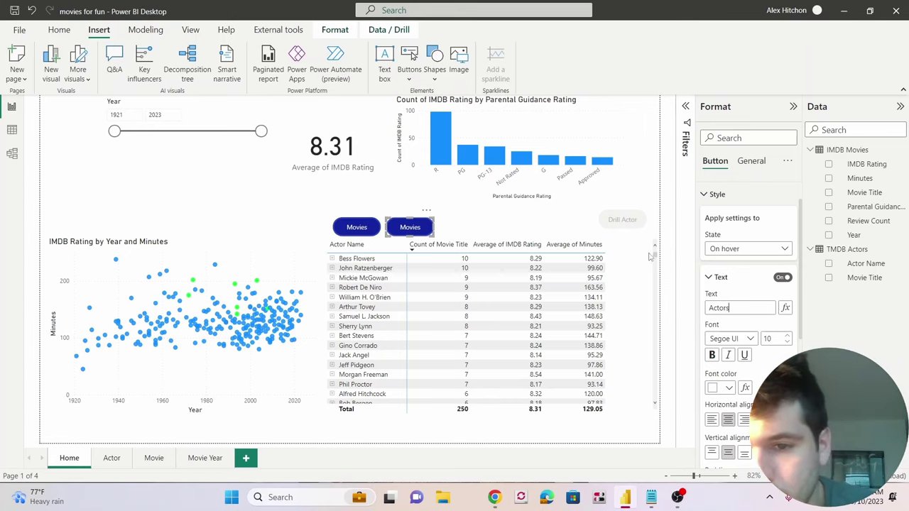
Change the Default and On press state labels to 'Actors' as well
click(732, 249)
click(732, 263)
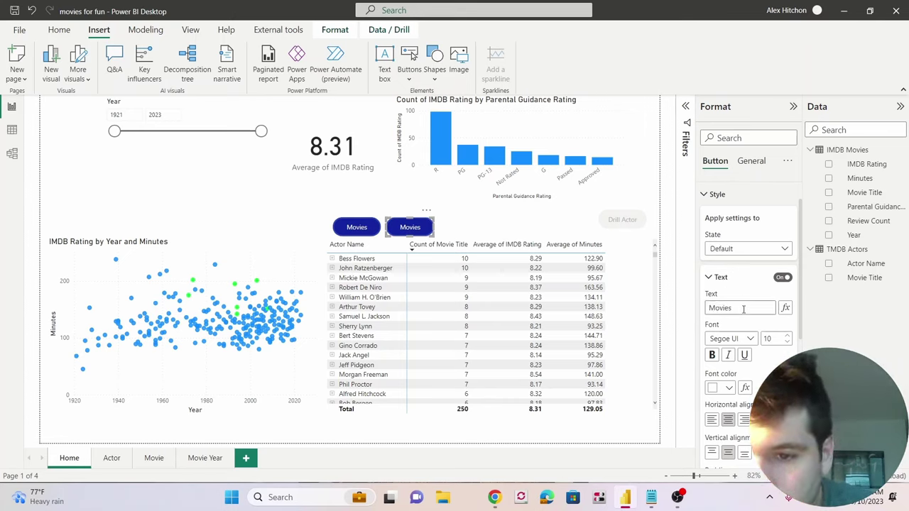
drag(741, 308, 702, 309)
text(Ac)
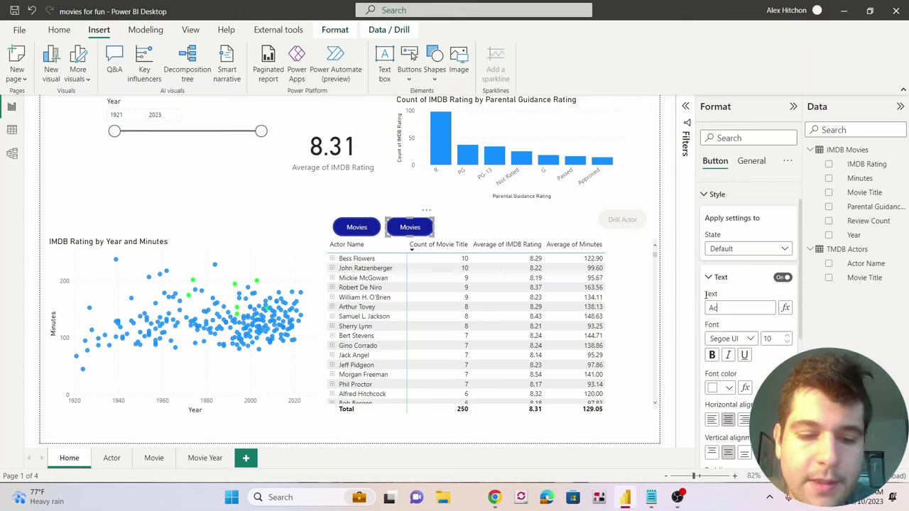
text(tors)
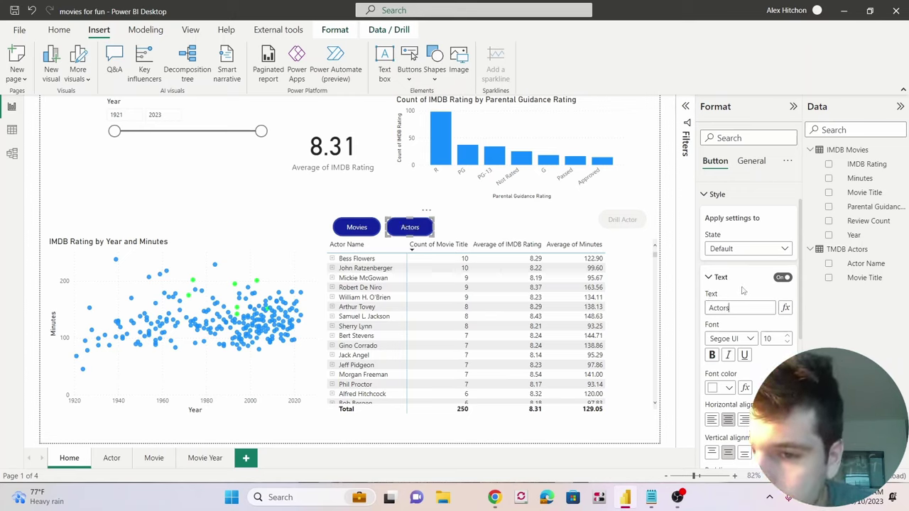
click(743, 250)
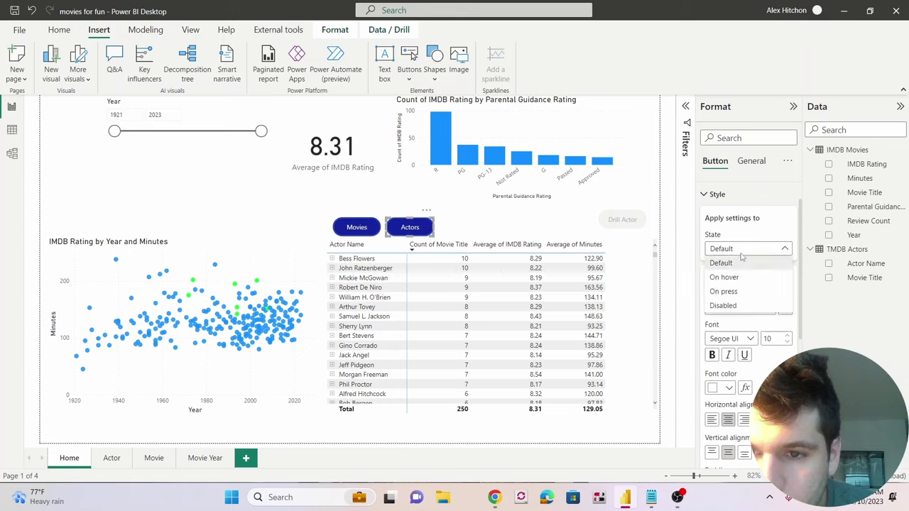
click(726, 291)
drag(738, 308, 693, 303)
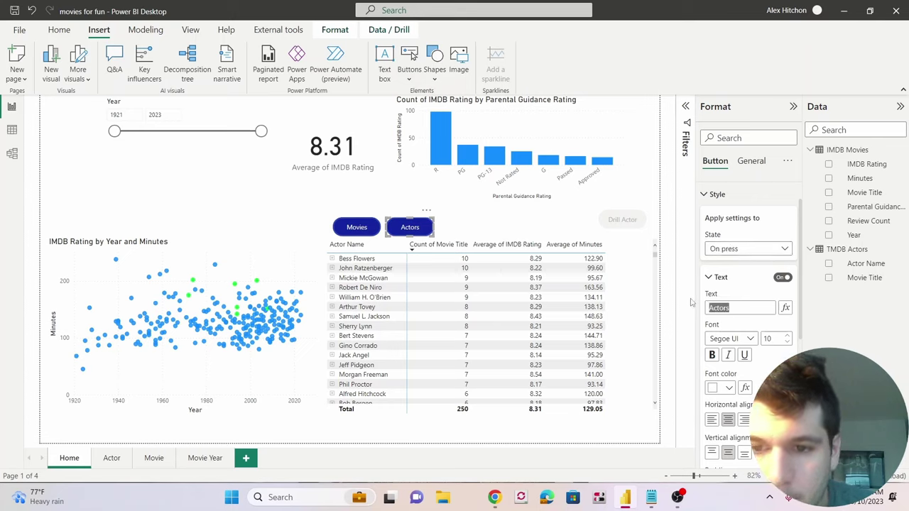
text(Ac)
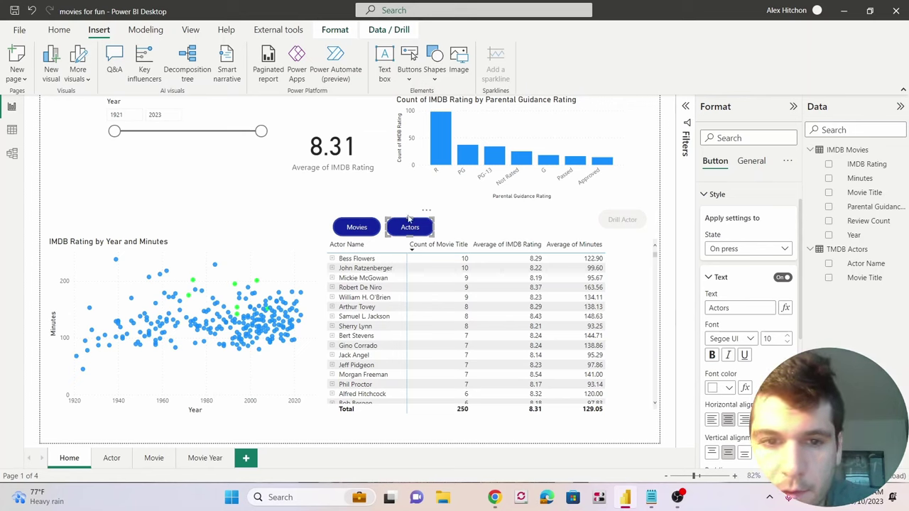
click(462, 225)
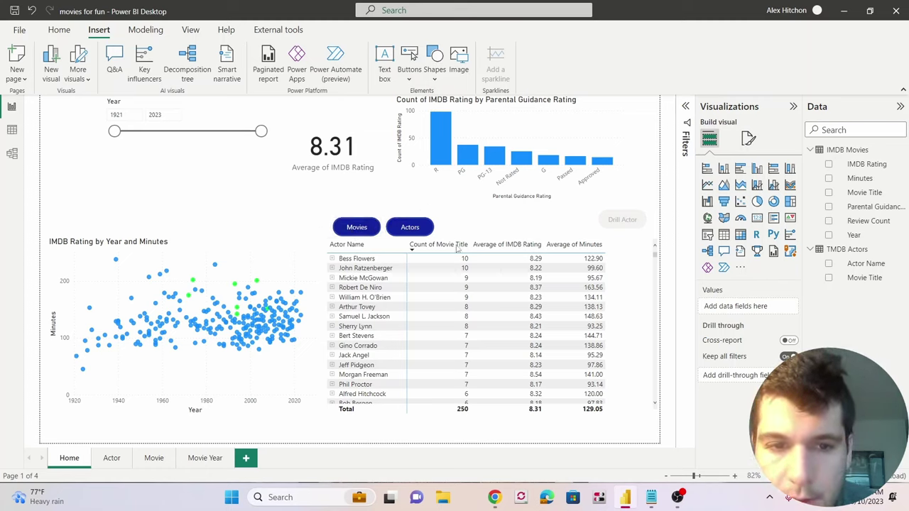
click(332, 268)
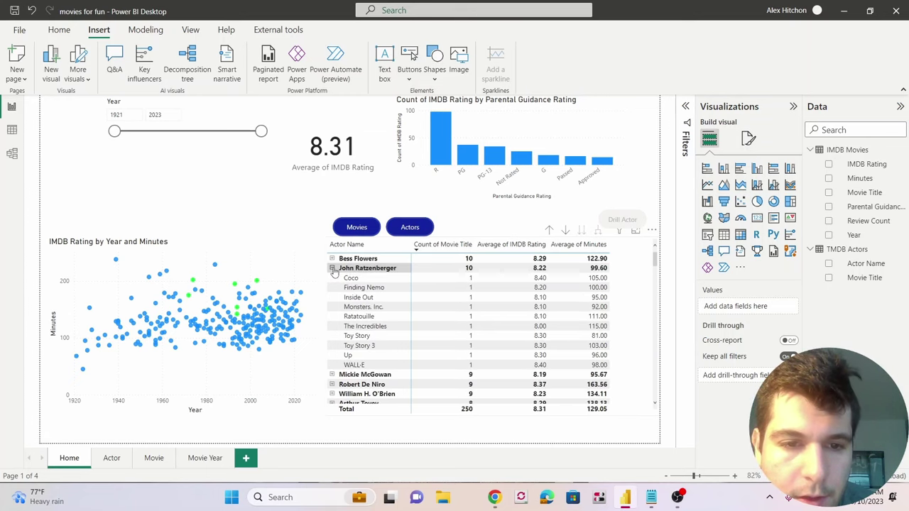
click(332, 269)
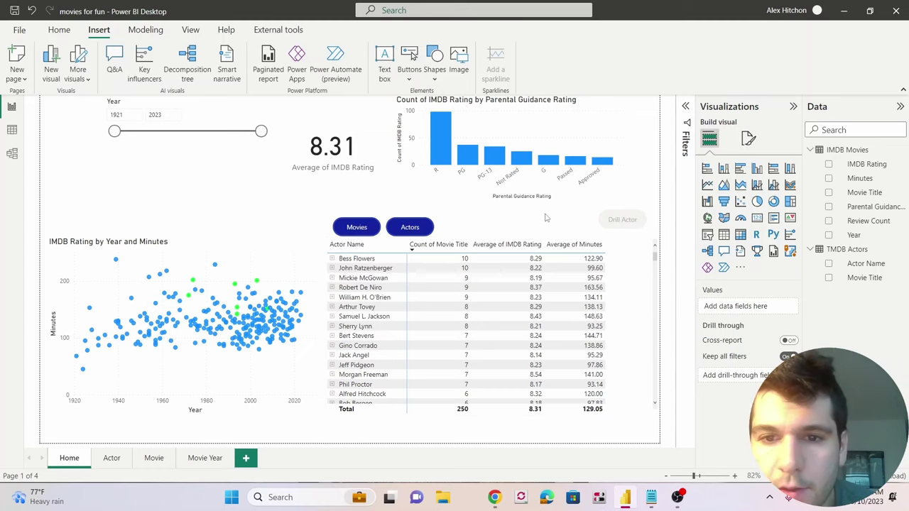
Add a matrix, convert it to a table, and size it over the actor table
click(741, 235)
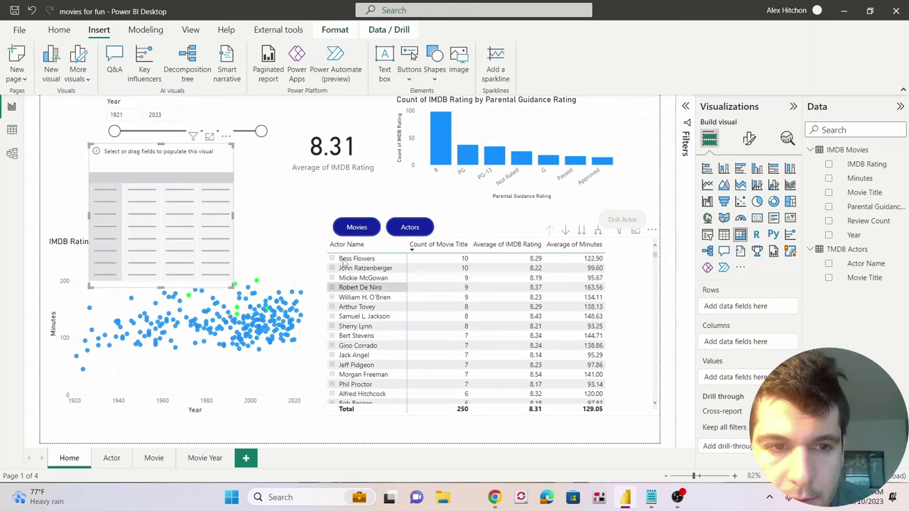
drag(129, 220, 365, 306)
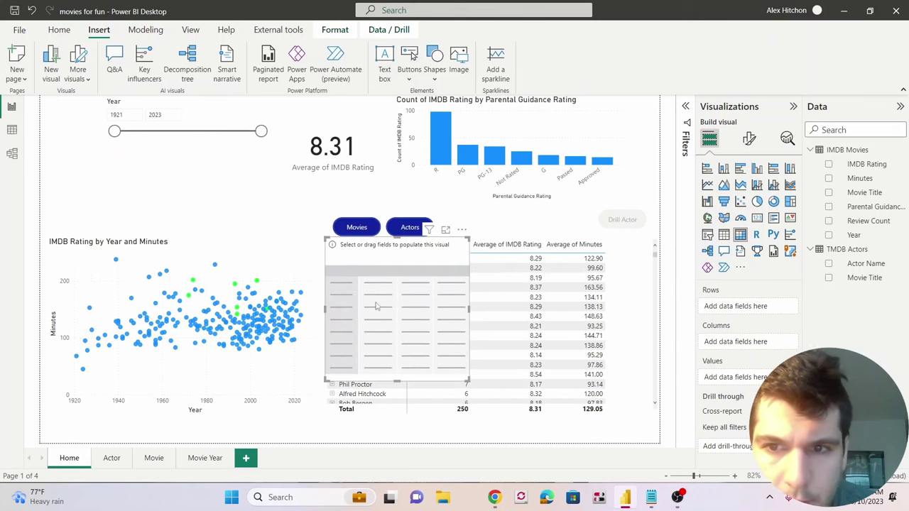
click(725, 235)
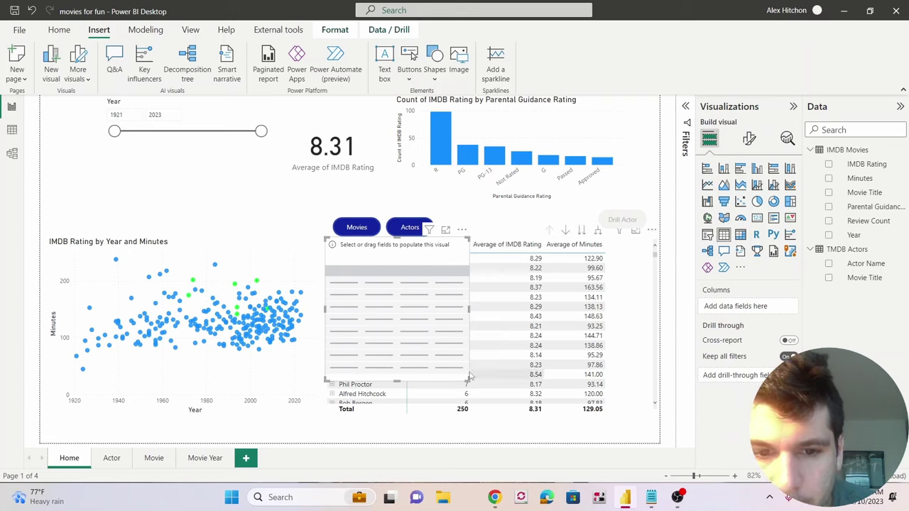
drag(468, 380, 658, 413)
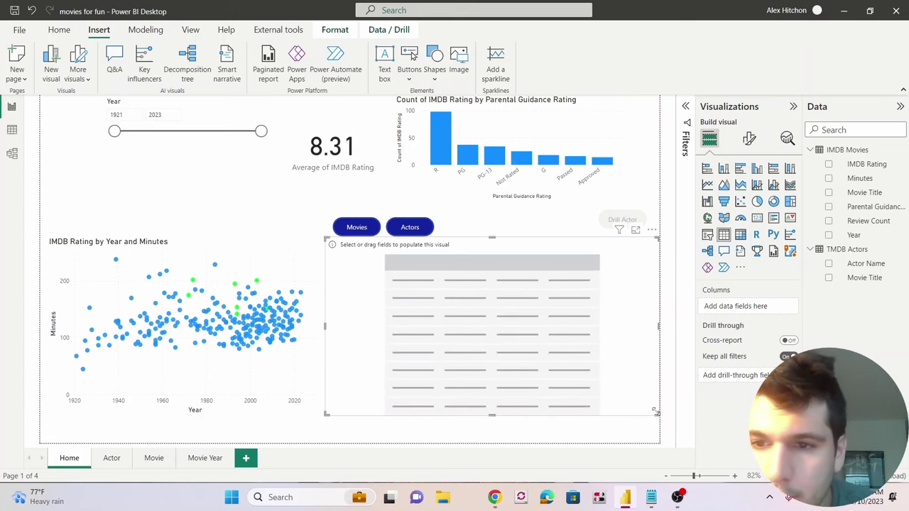
Add Movie Title, IMDB Rating, Minutes, Parental Guidance Rating, Year and Review Count columns
click(829, 193)
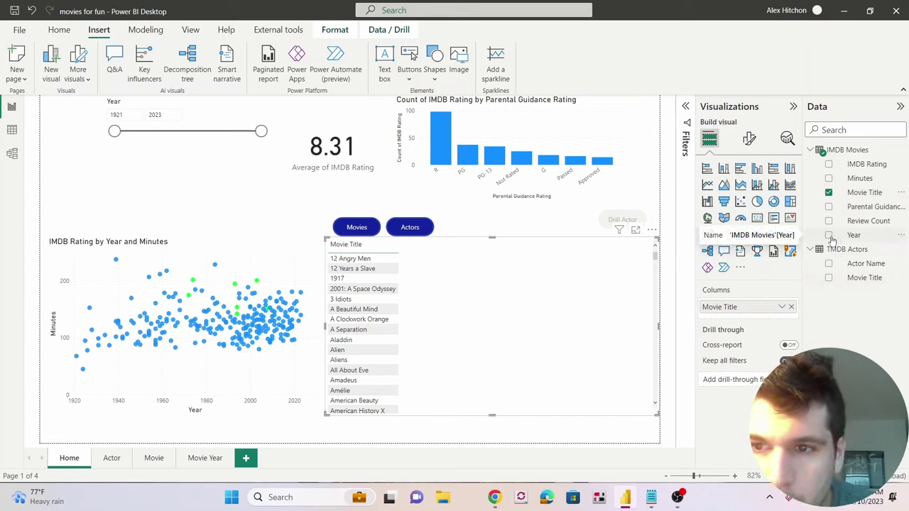
click(829, 164)
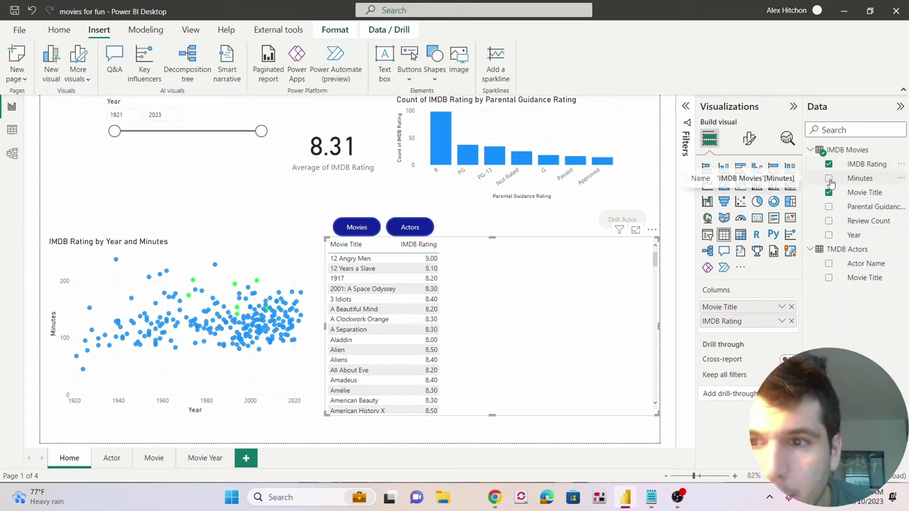
click(829, 179)
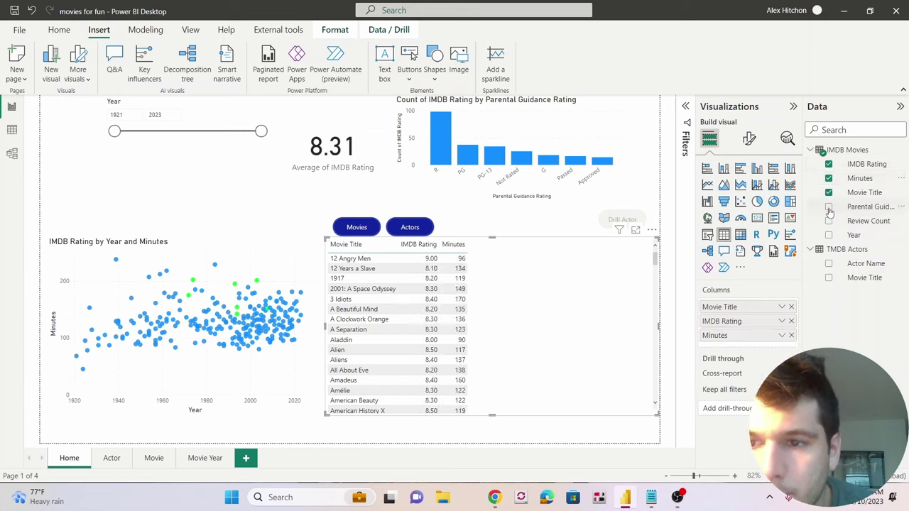
click(829, 207)
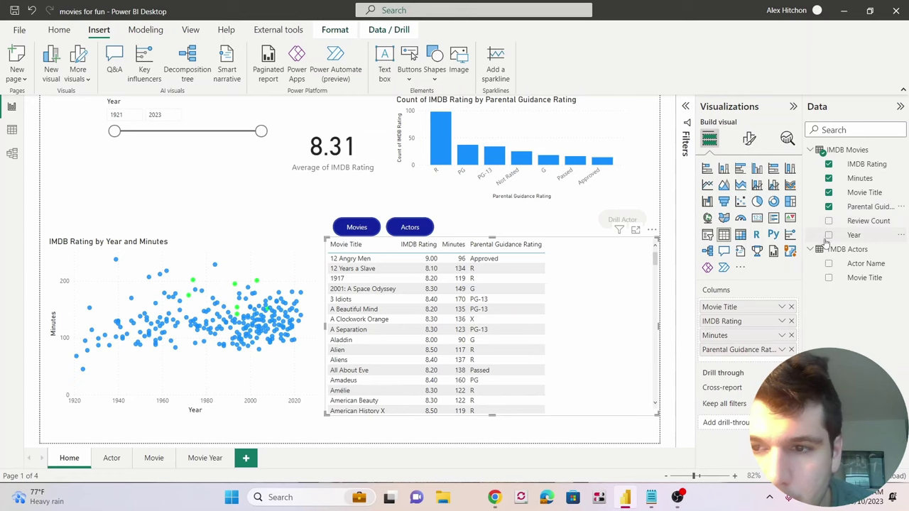
click(829, 237)
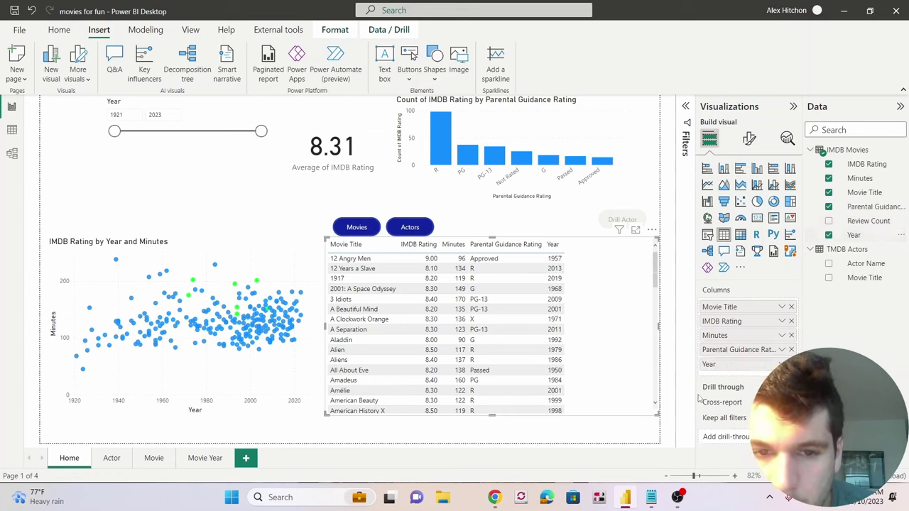
click(828, 222)
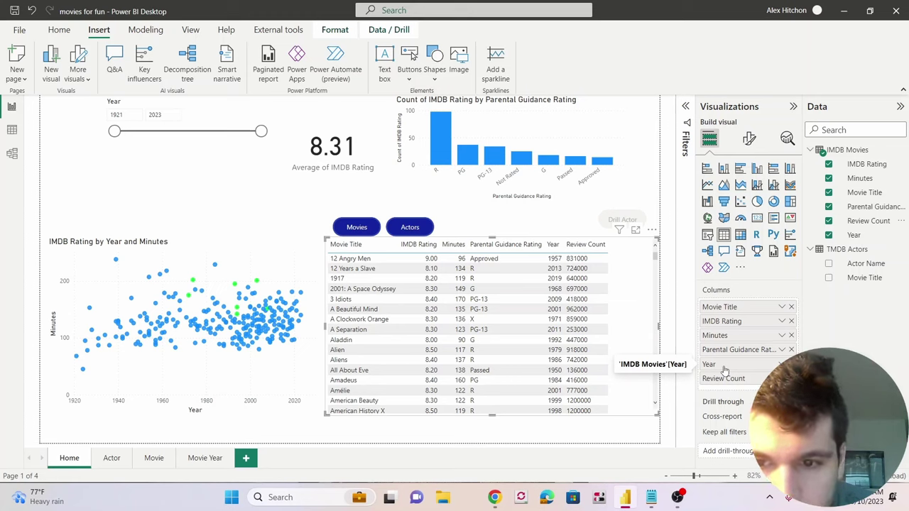
Reorder columns so Parental Guidance Rating precedes IMDB Rating, followed by Review Count
drag(641, 288, 356, 315)
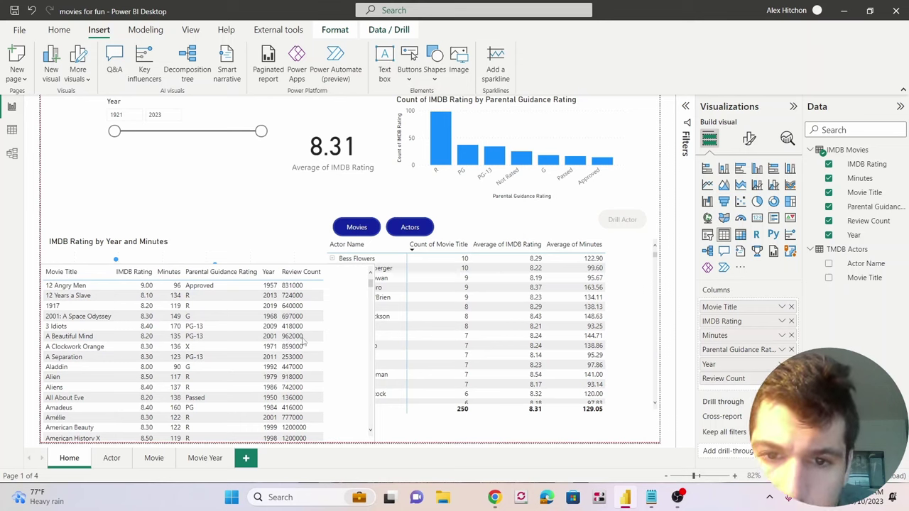
drag(358, 337, 640, 290)
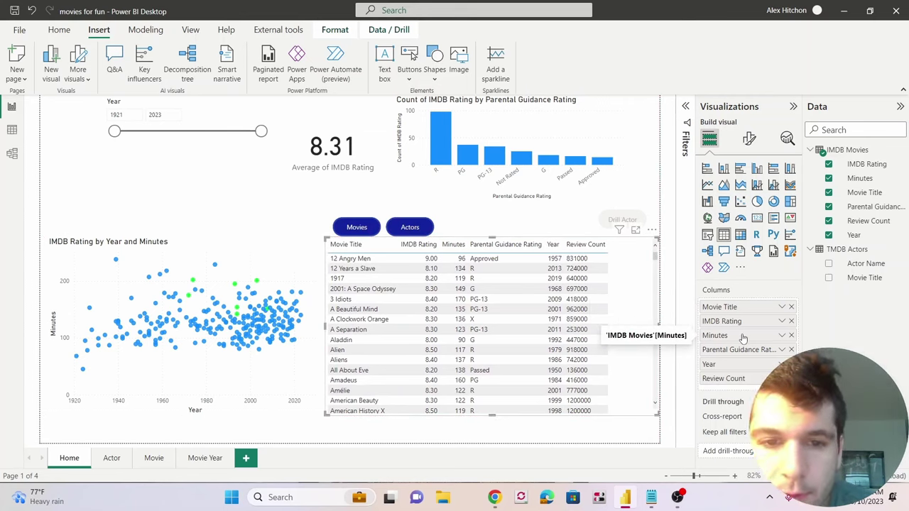
drag(739, 349, 732, 333)
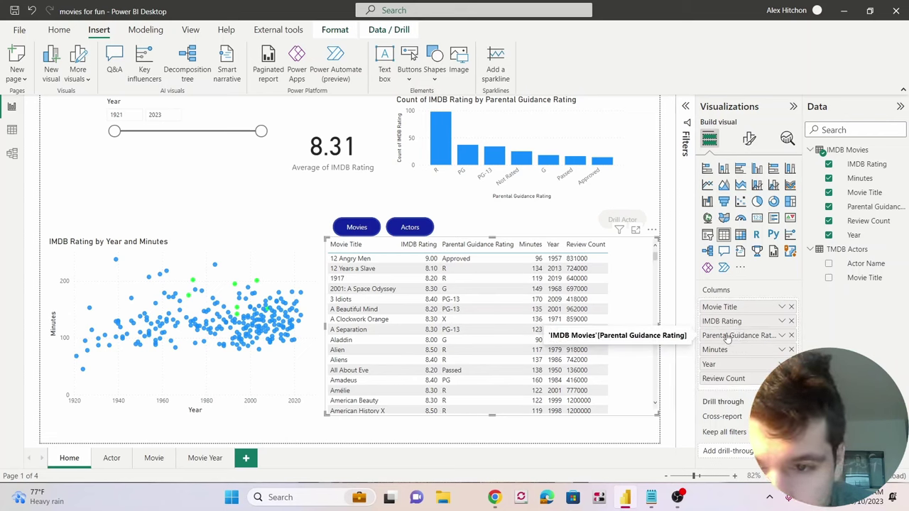
drag(729, 342, 730, 324)
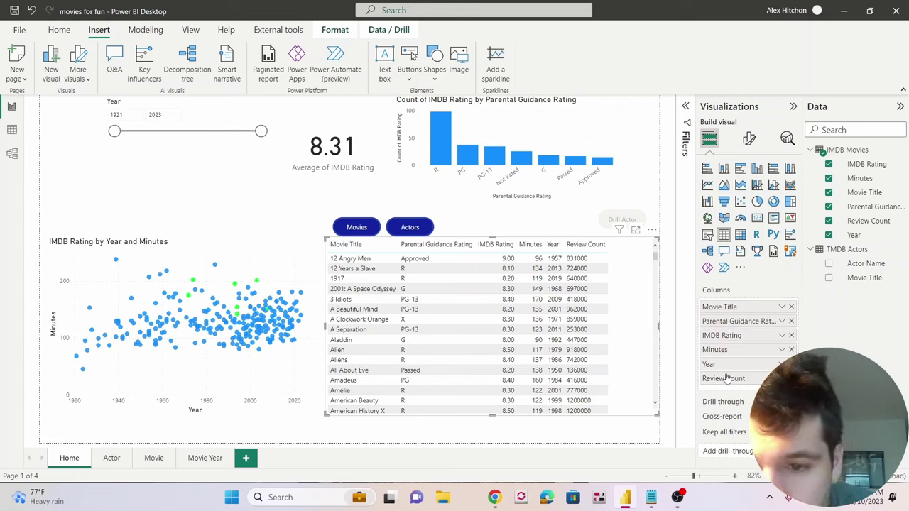
drag(726, 378, 736, 350)
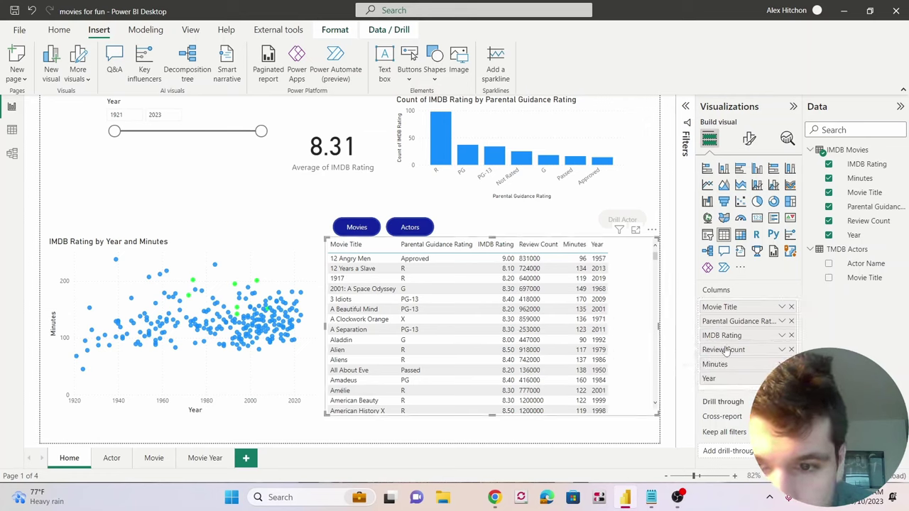
Rename Review Count to 'Total Reviews' and Year to 'Year Released'
double_click(732, 349)
text(Total)
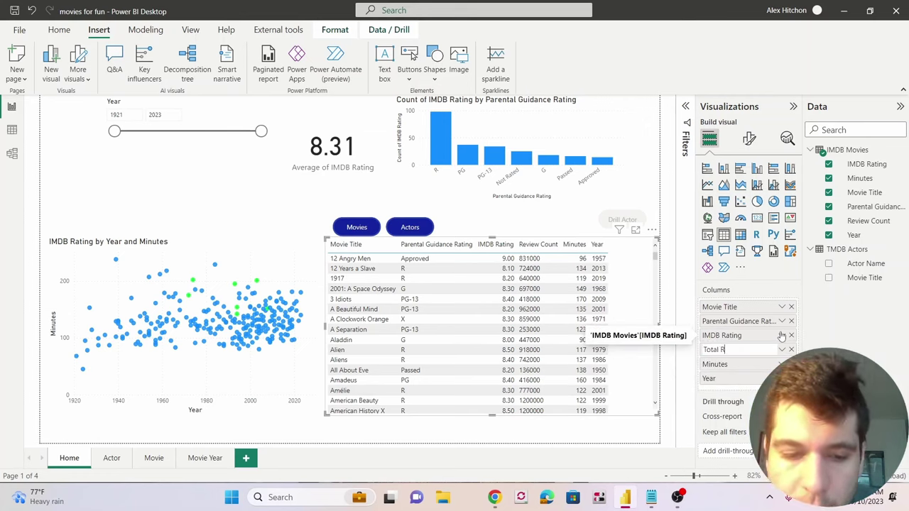
key(Return)
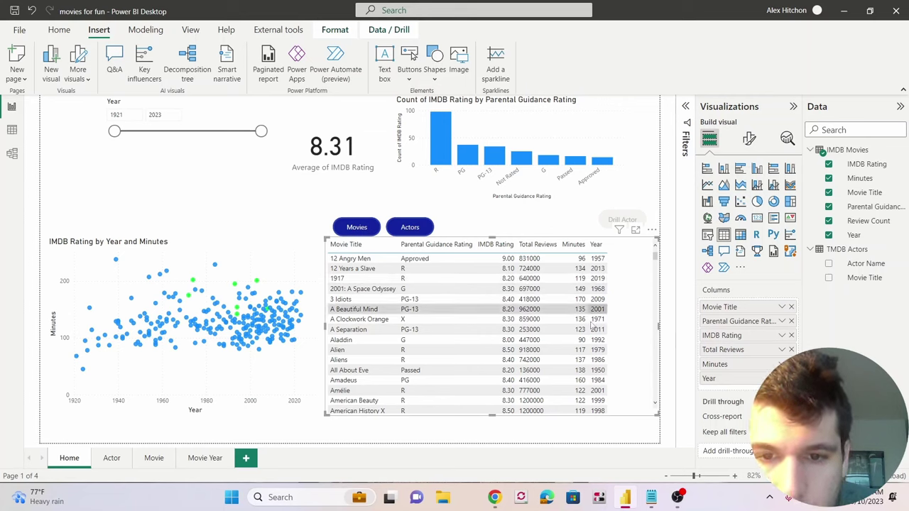
double_click(734, 380)
text(Rele)
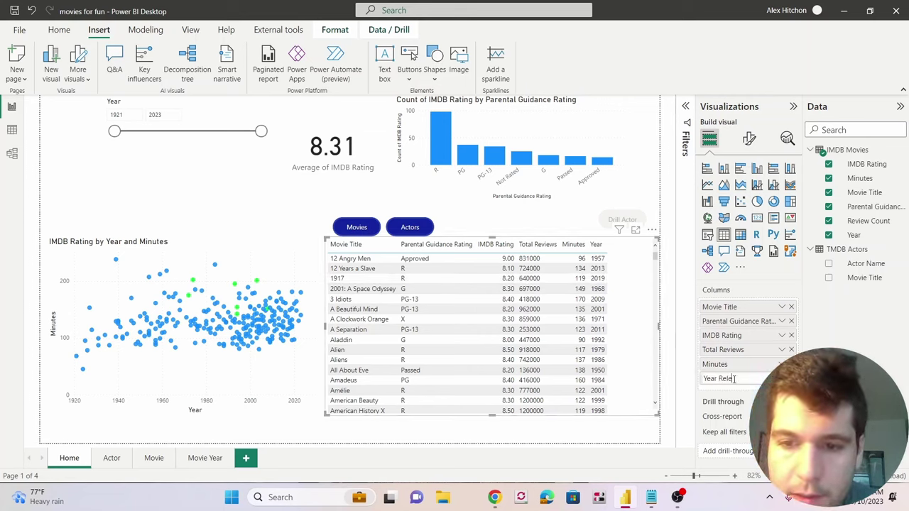
text(ased)
key(Return)
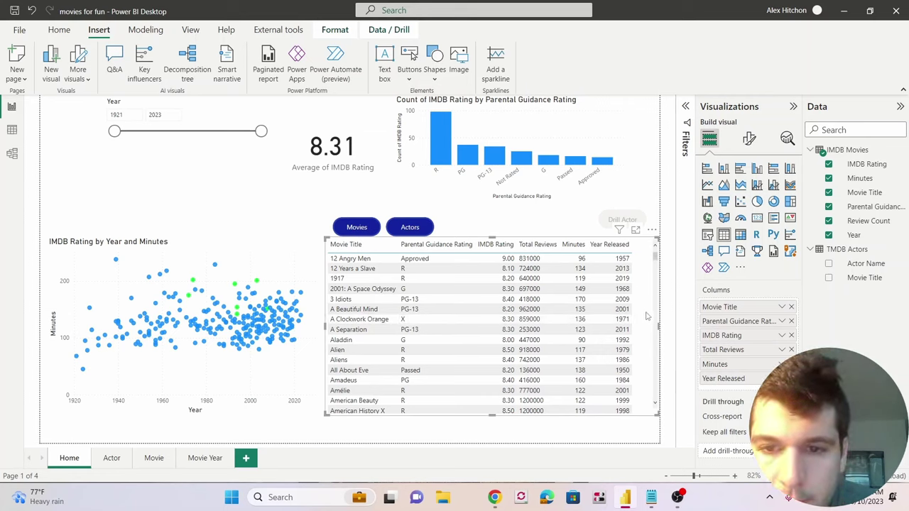
click(305, 219)
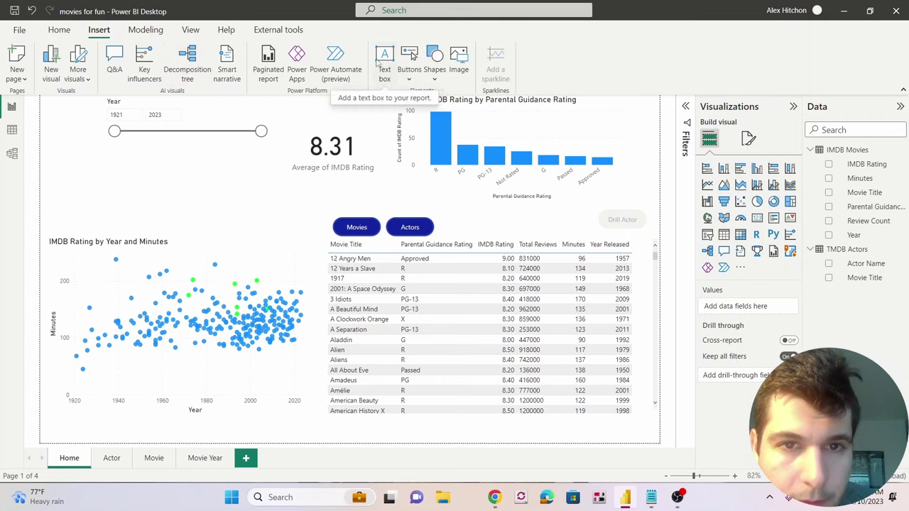
Show the Bookmarks and Selection panes and test hiding the Actors button and bar chart
click(190, 32)
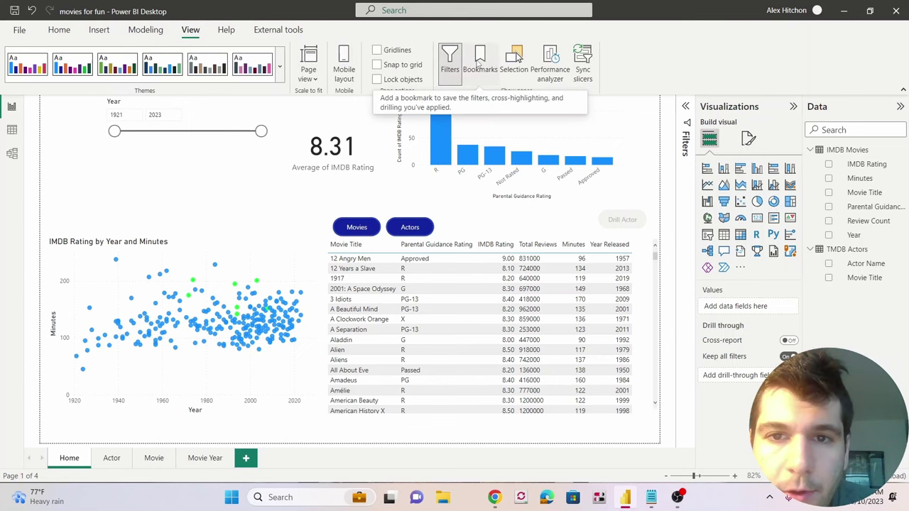
click(481, 62)
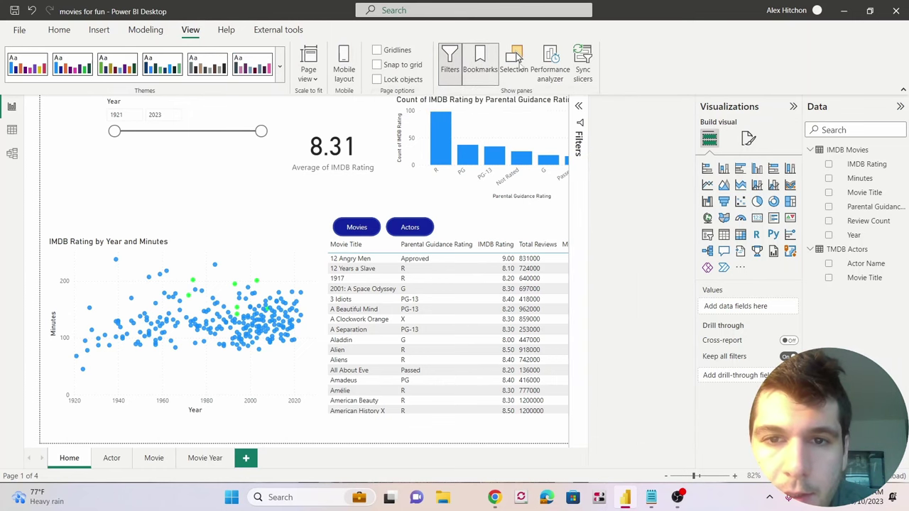
click(516, 62)
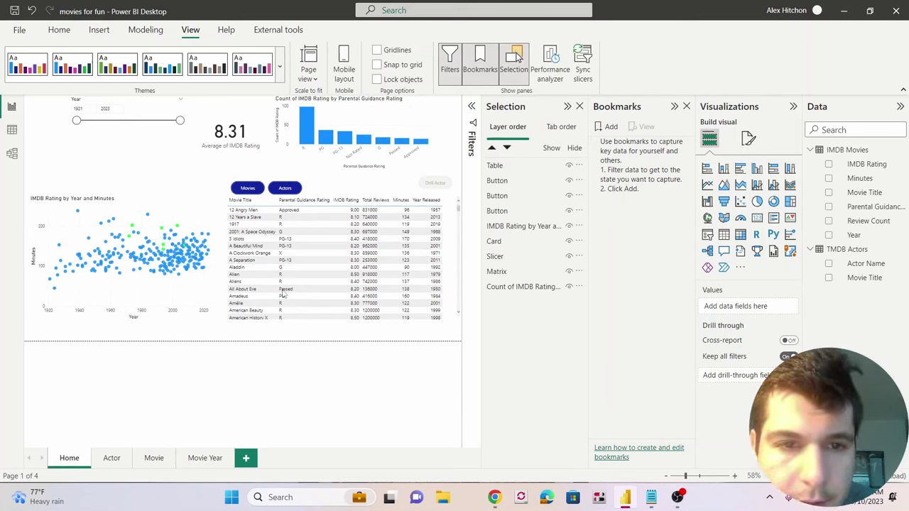
click(569, 182)
click(569, 182)
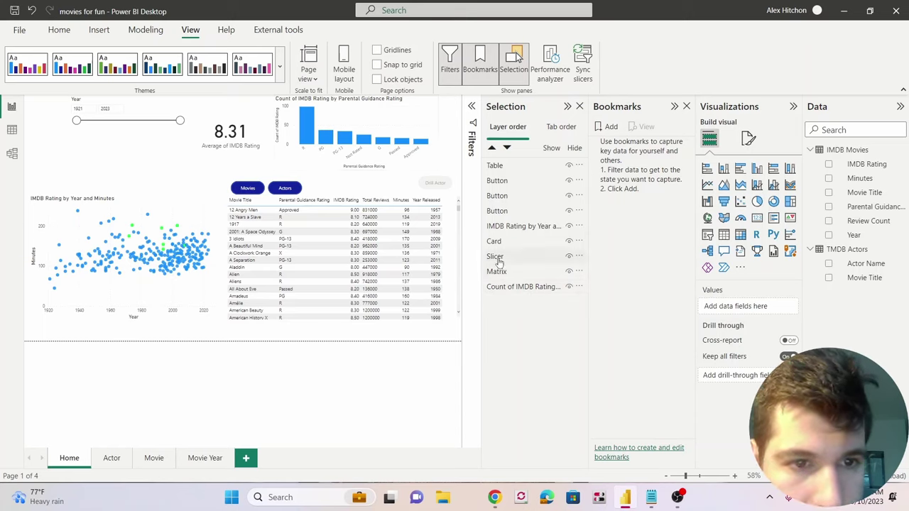
click(569, 288)
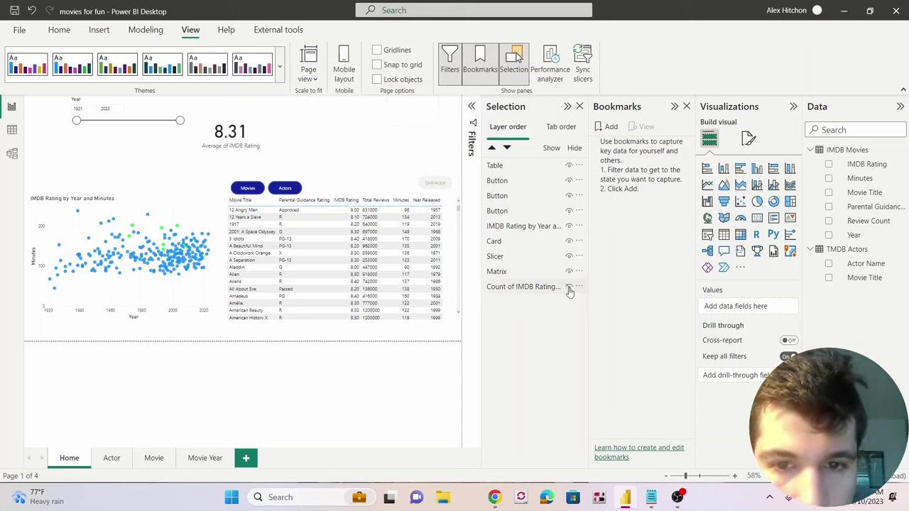
click(569, 288)
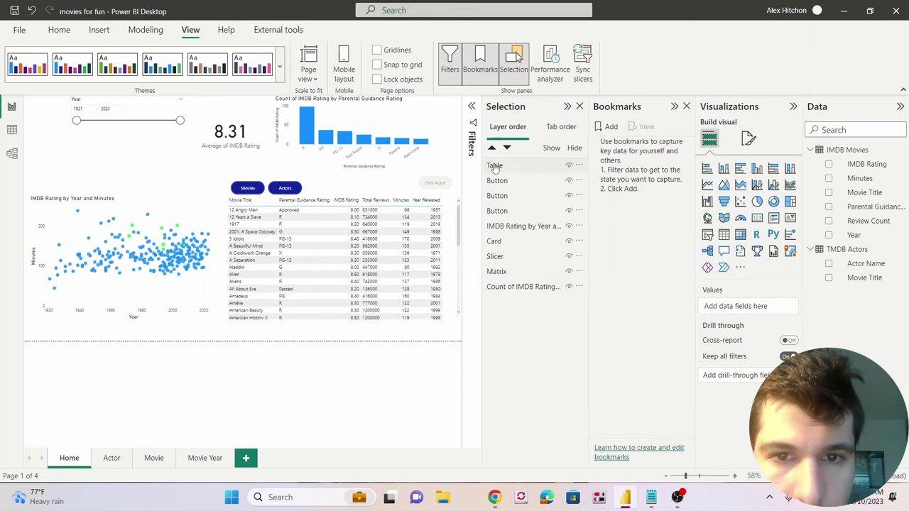
Rename the Table layer to 'Movie Table'
right_click(500, 171)
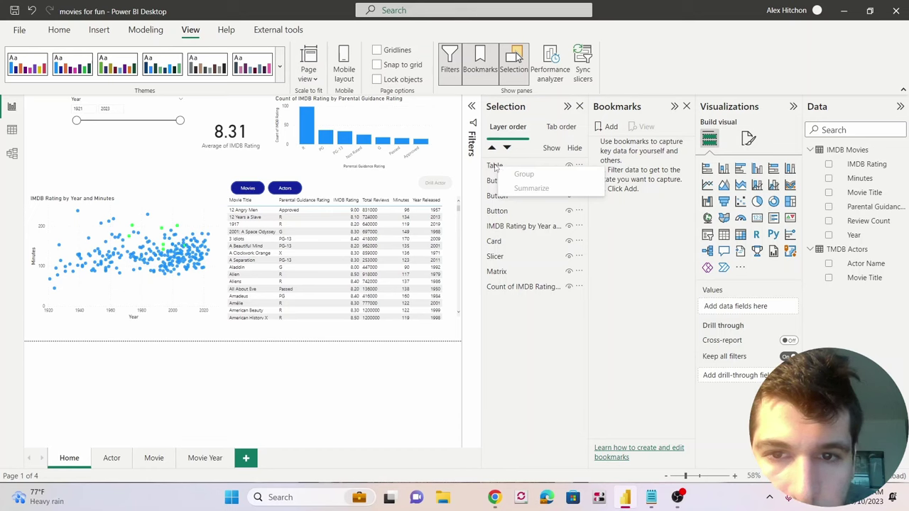
click(492, 169)
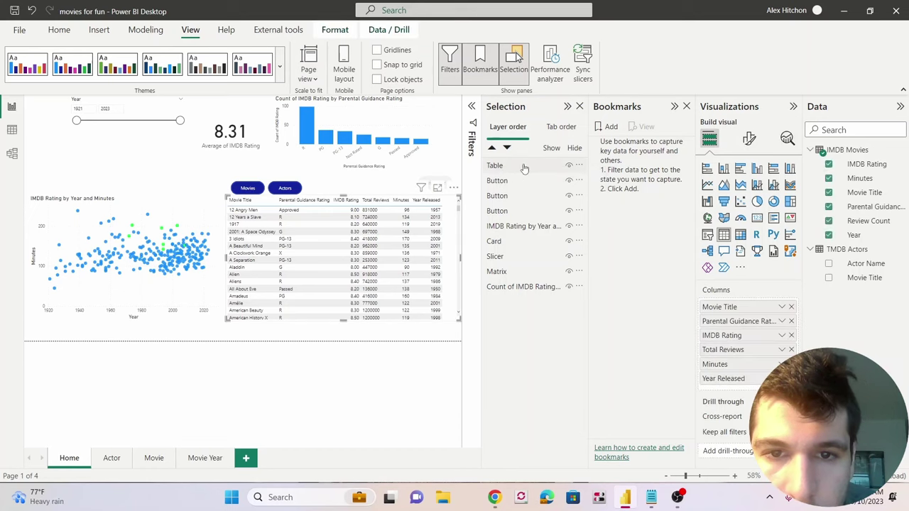
click(579, 165)
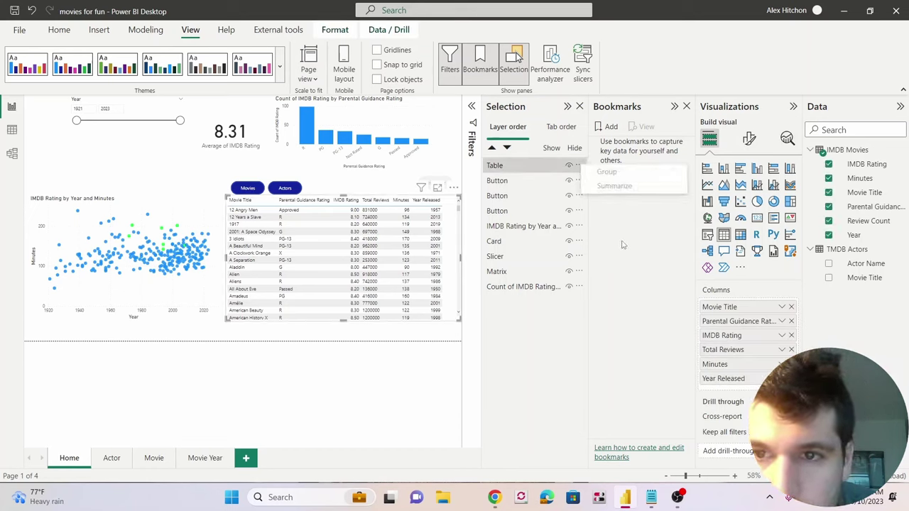
click(496, 168)
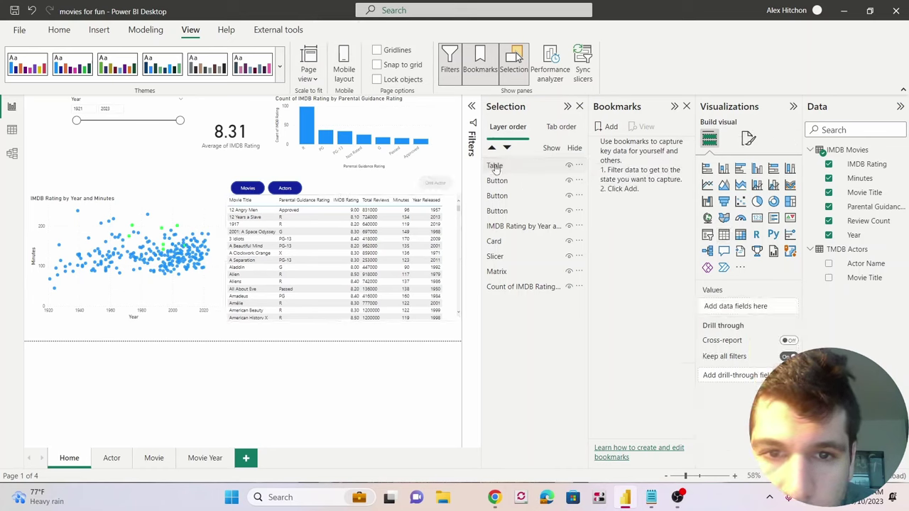
double_click(495, 167)
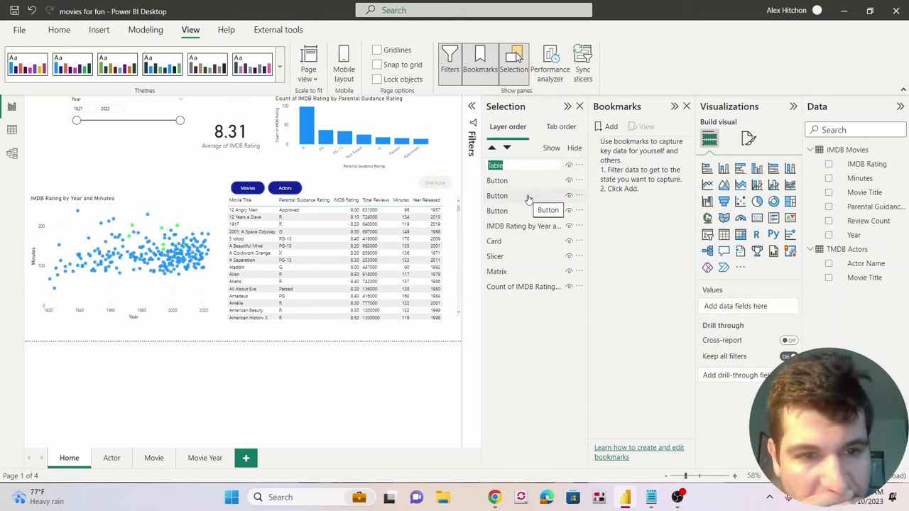
text(Movie)
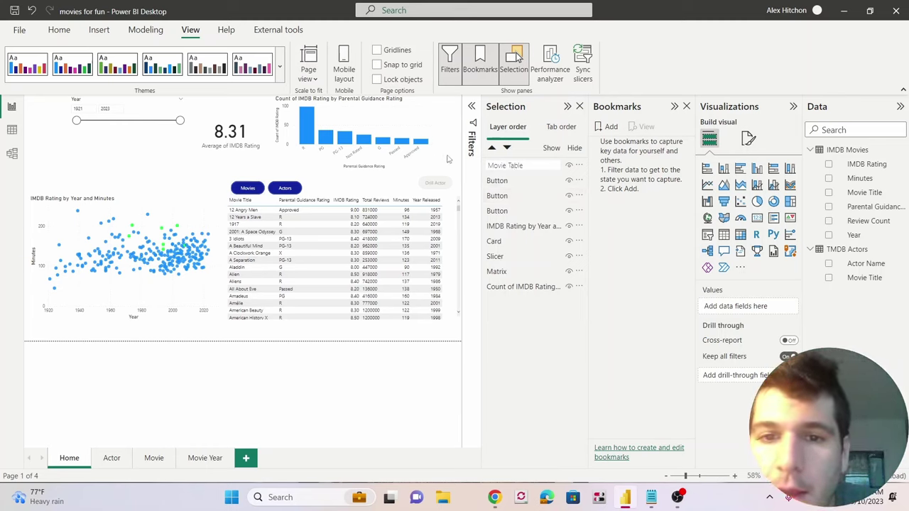
key(Return)
Rename the Matrix layer to 'Actor Matrix'
click(506, 274)
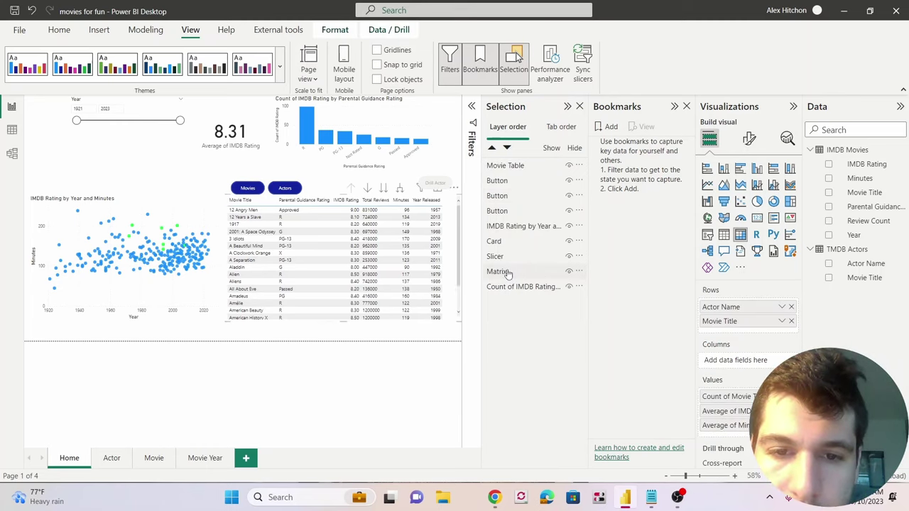
double_click(498, 271)
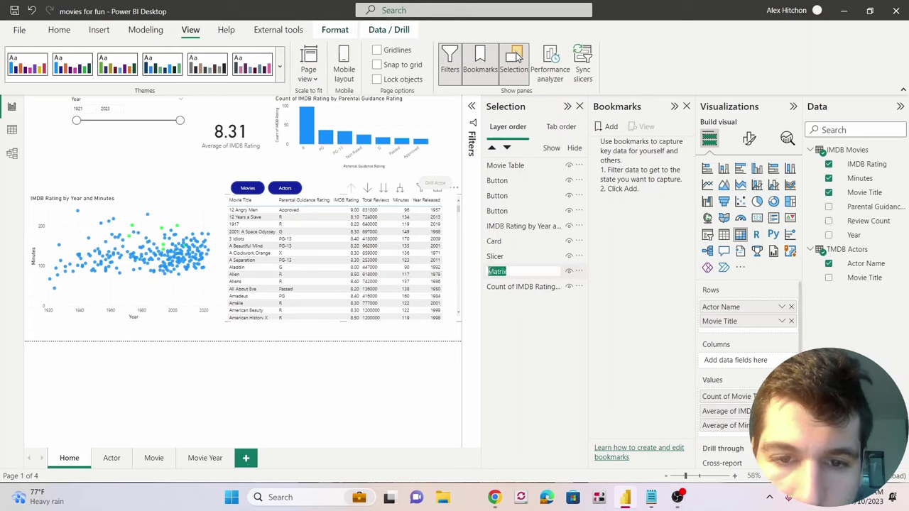
click(490, 271)
text(Actor)
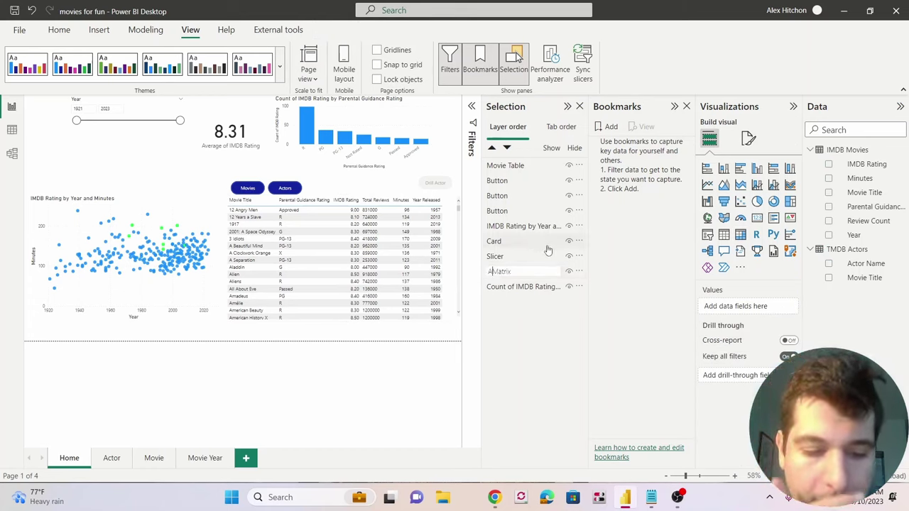
key(Return)
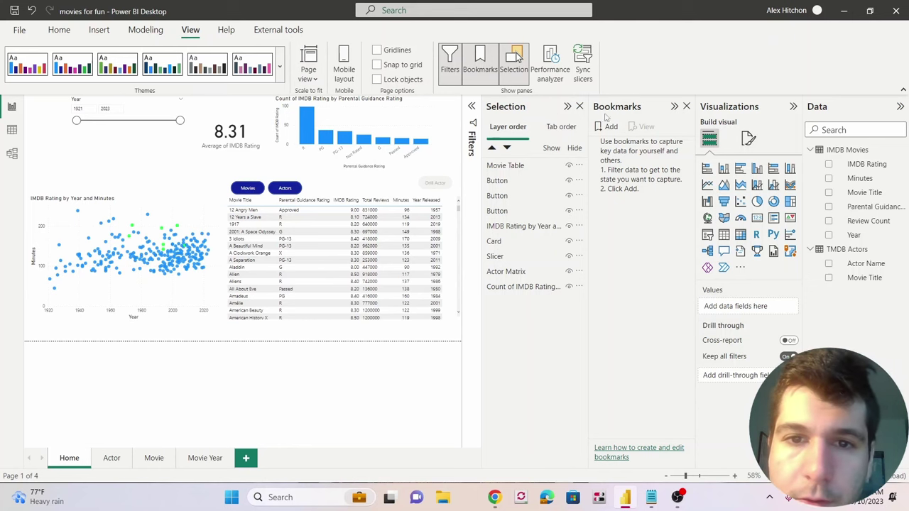
Add Movie Title as the Movie page's drill-through field, then go back to the Home page
click(567, 106)
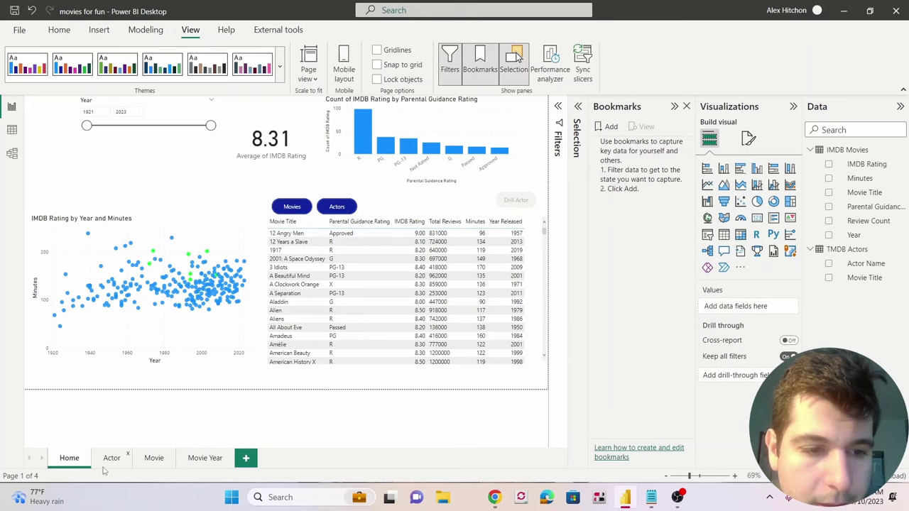
click(154, 461)
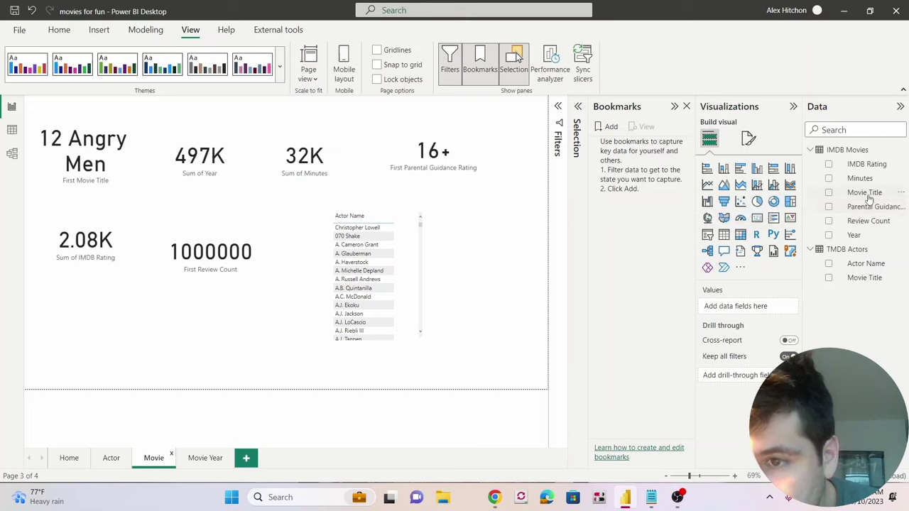
drag(865, 193, 718, 377)
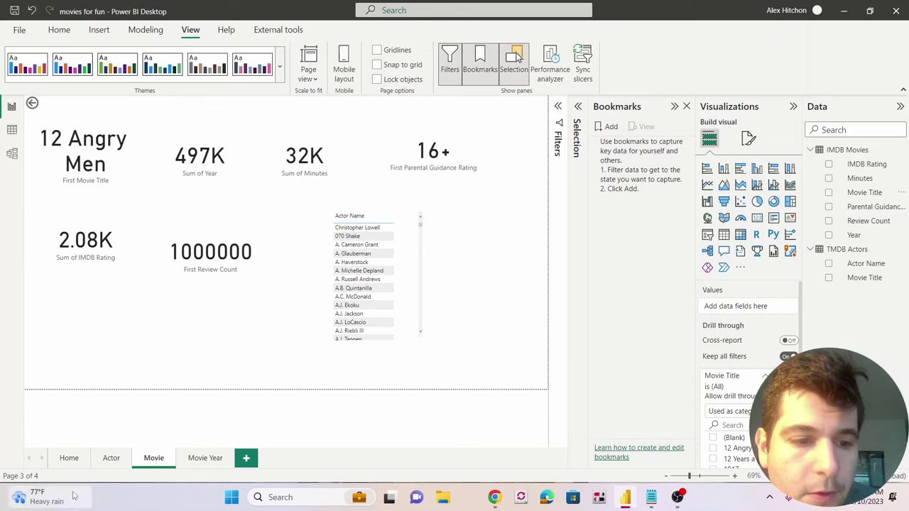
click(69, 459)
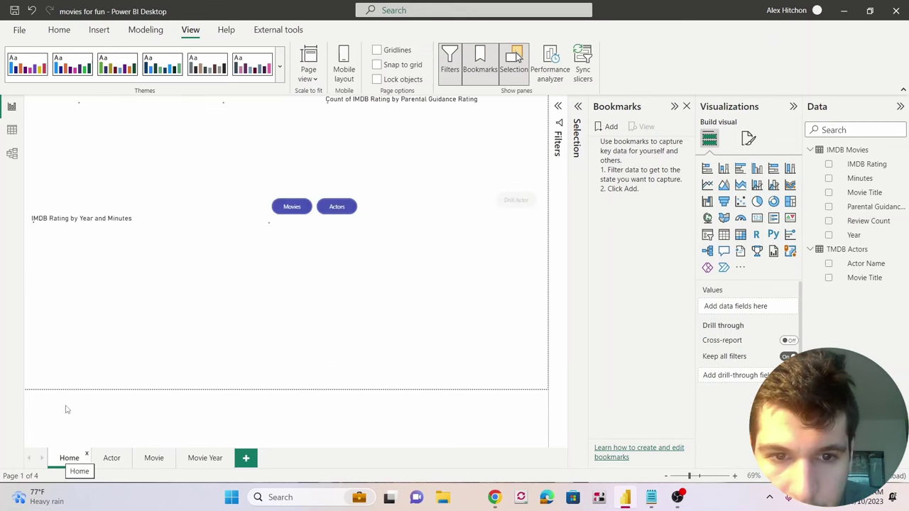
Select and slightly reposition the drill button, then browse its formatting options
click(518, 200)
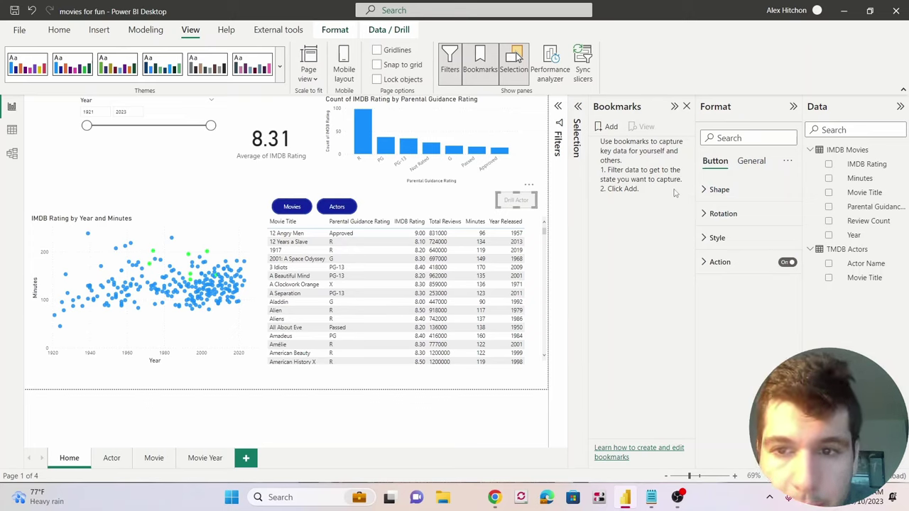
drag(522, 202, 521, 201)
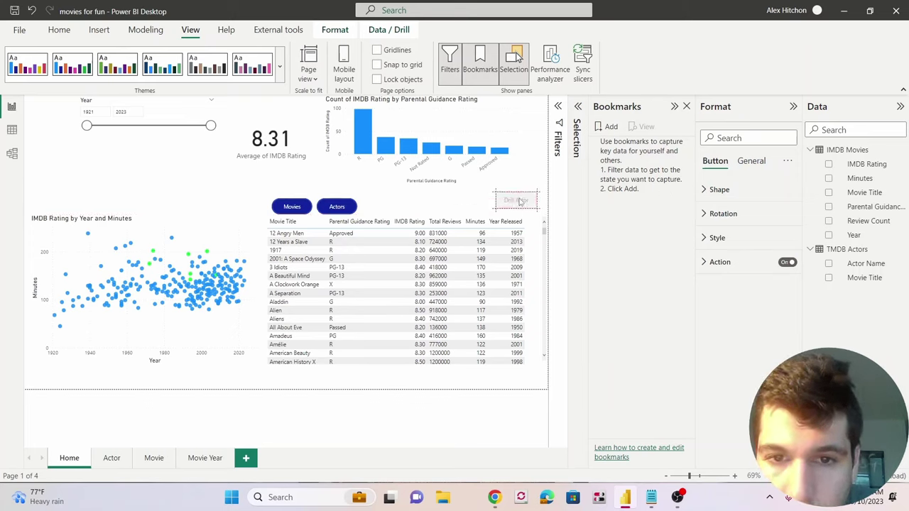
click(752, 162)
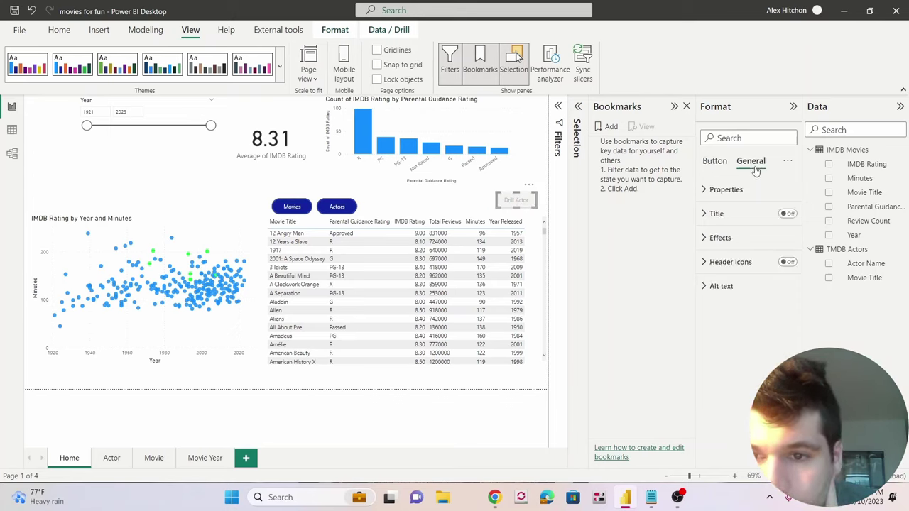
click(712, 167)
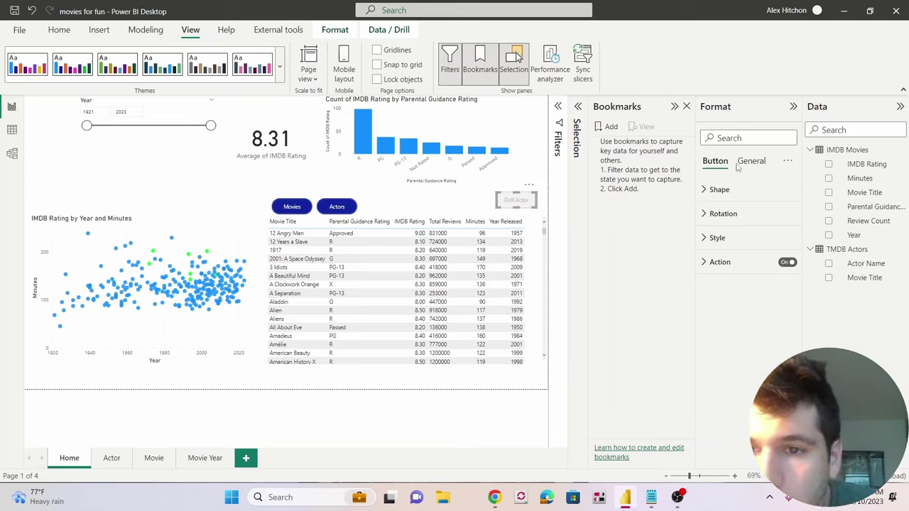
click(743, 166)
click(745, 239)
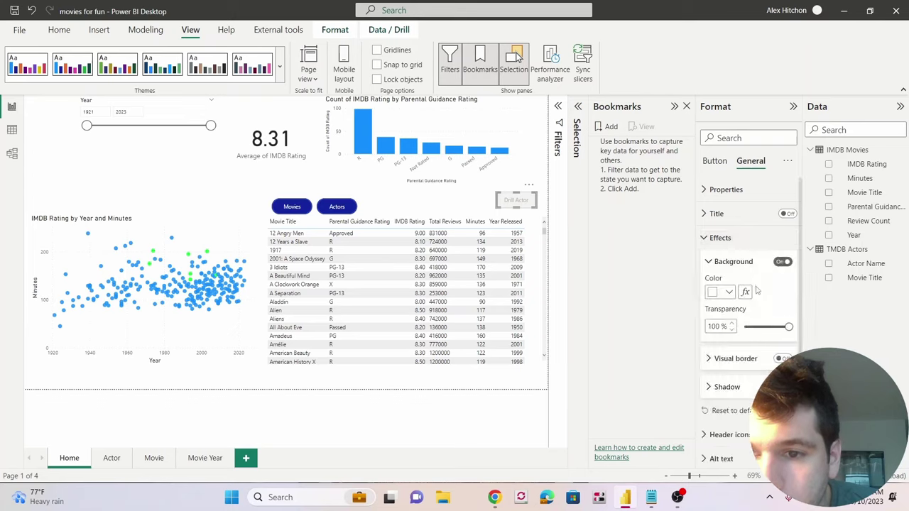
scroll(737, 345, down, 1)
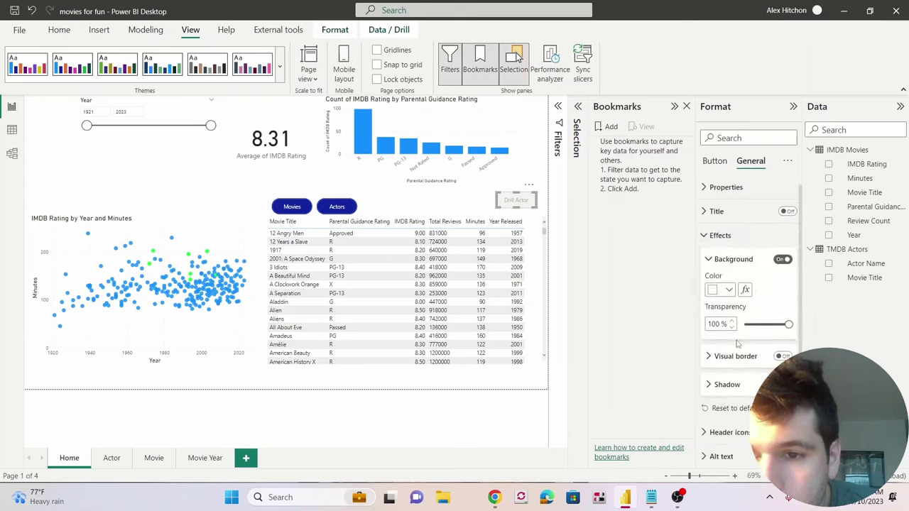
Set the button's Default-state text to 'Drill Movie'
click(716, 163)
click(716, 239)
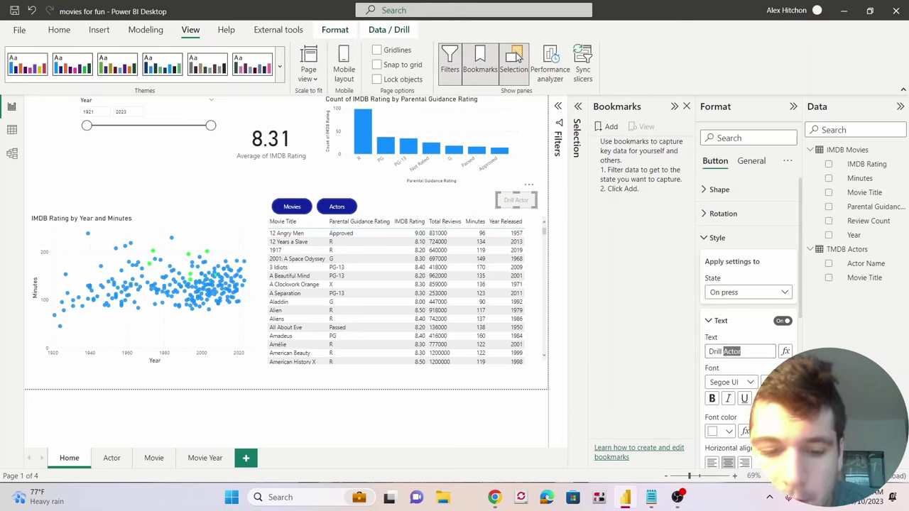
text(Movie)
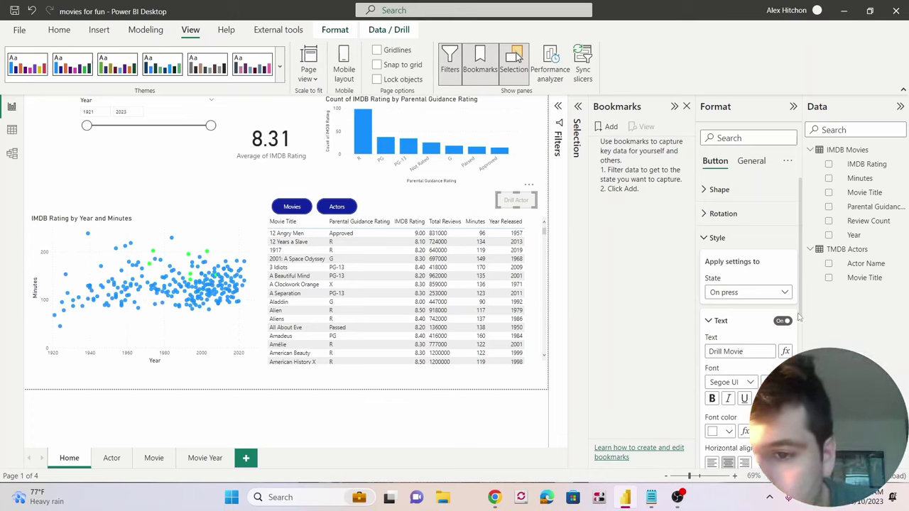
click(750, 292)
click(721, 307)
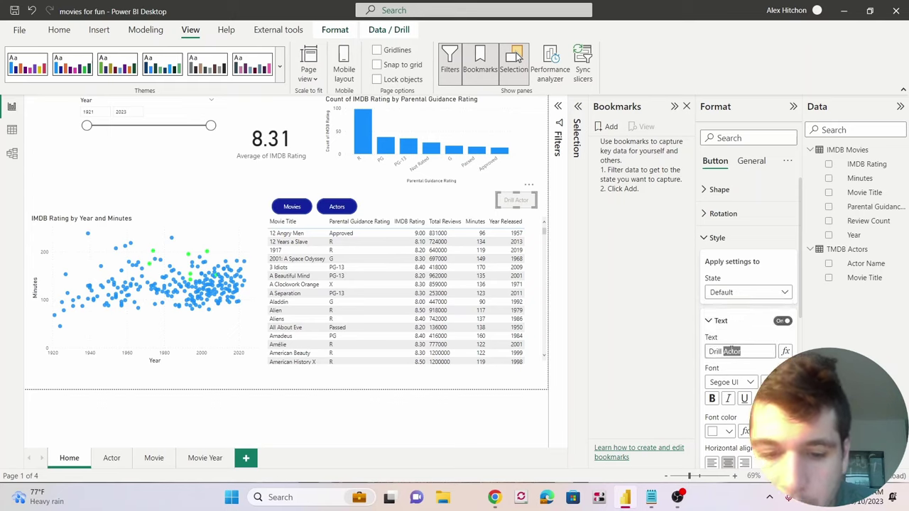
text(Movie)
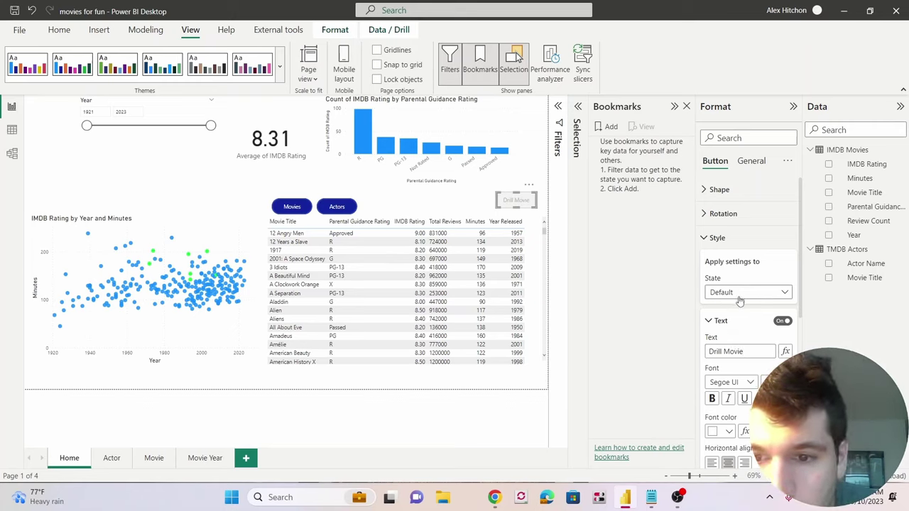
Set the button's drill-through destination to the Movie page, then deselect it
scroll(738, 304, down, 4)
scroll(723, 425, down, 3)
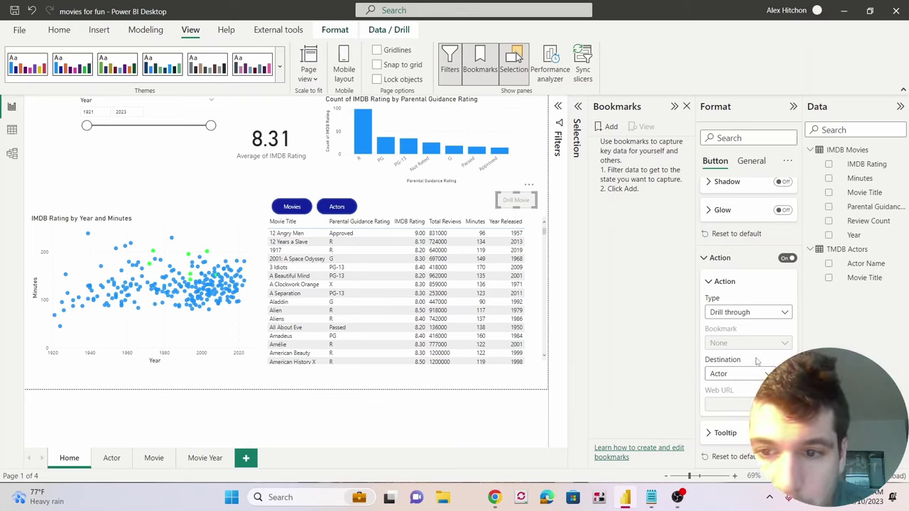
click(743, 373)
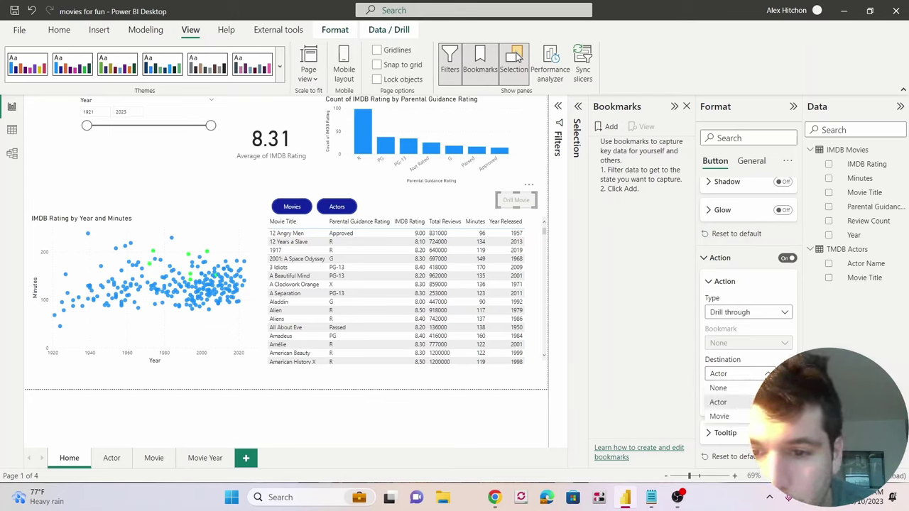
click(744, 418)
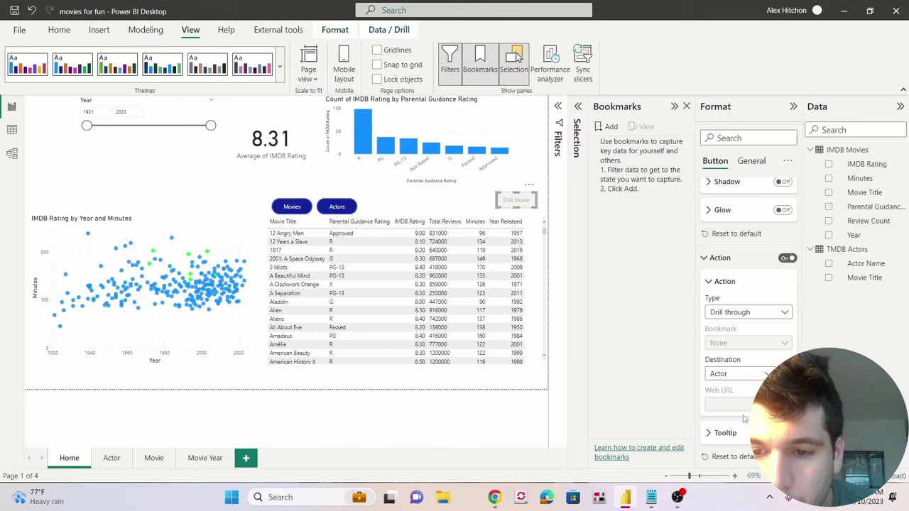
click(469, 206)
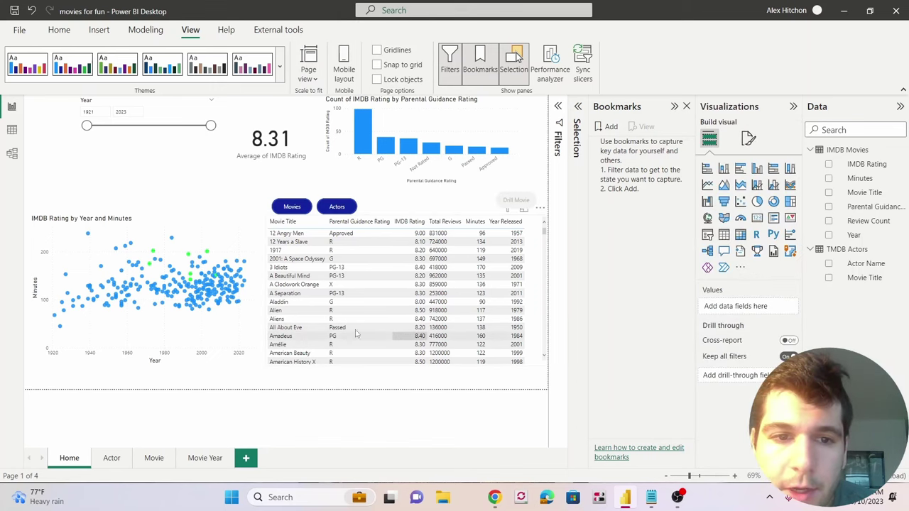
In the Selection pane, rename the first Button layer to 'Drill Movie Button'
click(579, 124)
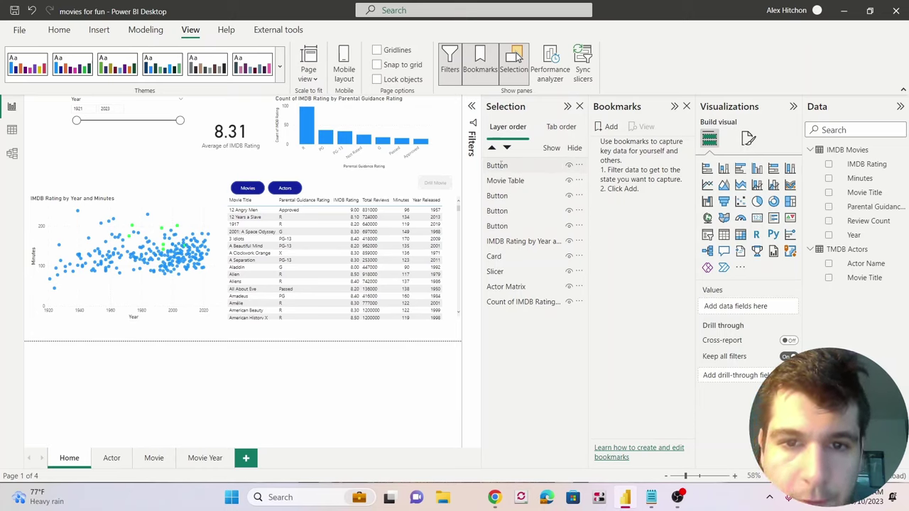
double_click(500, 165)
key(BackSpace)
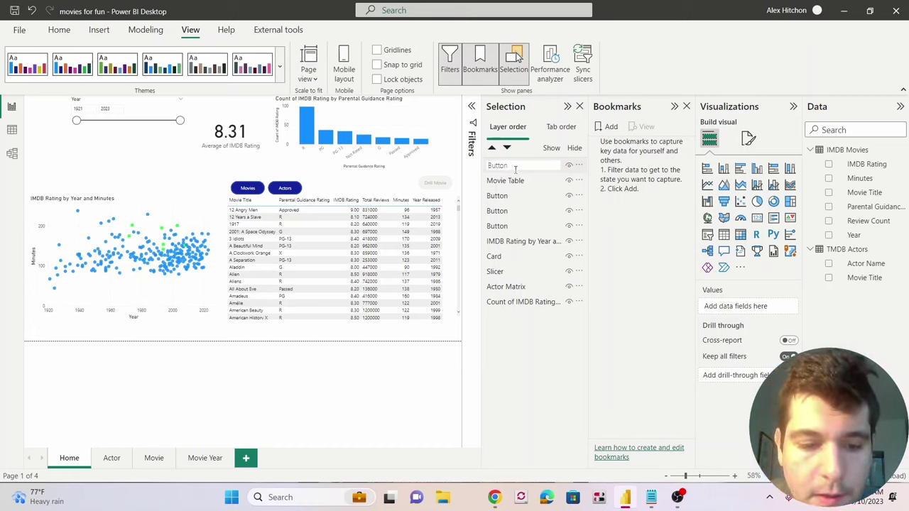
text(Drill Mov)
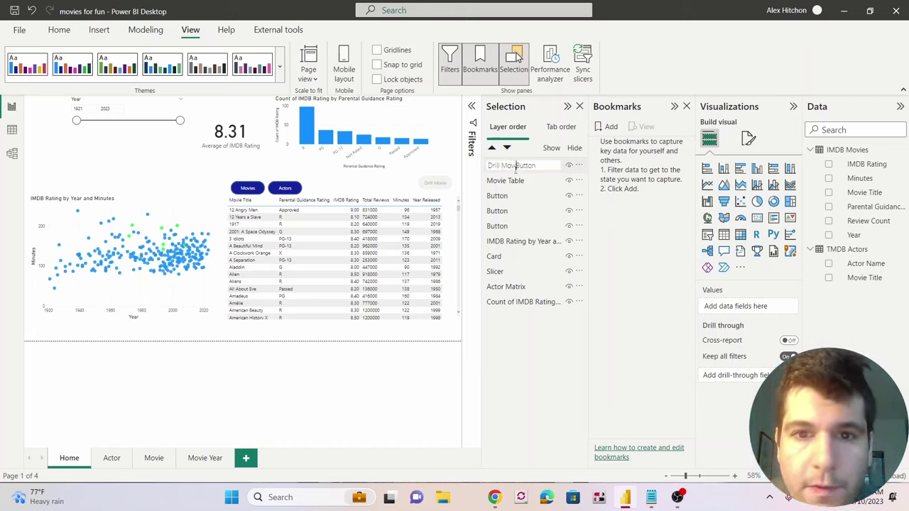
text(ie)
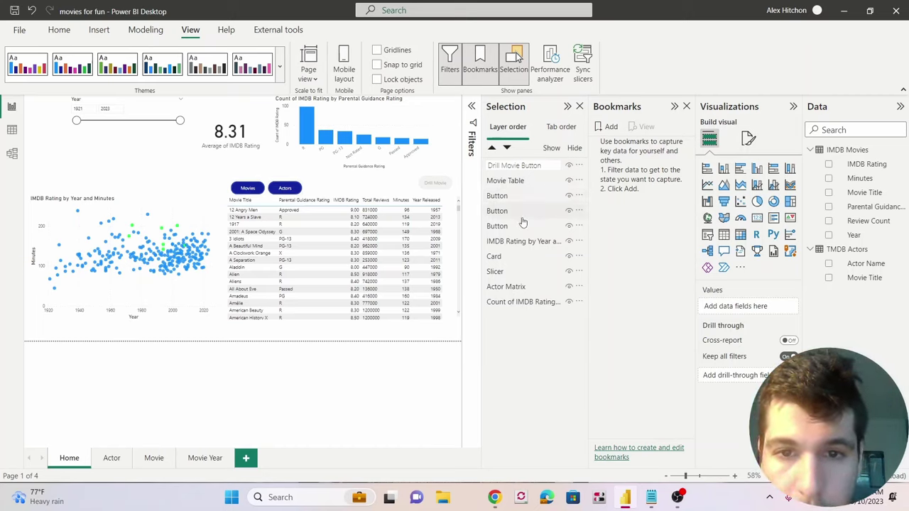
click(522, 215)
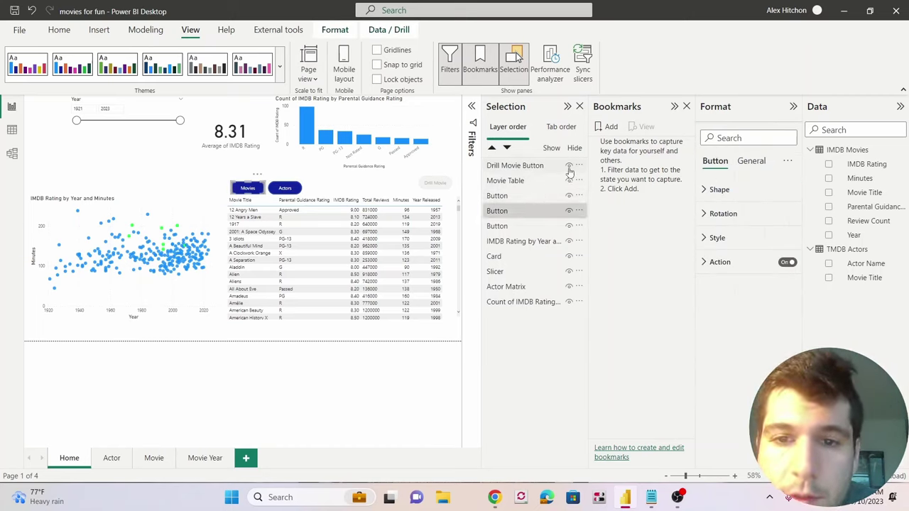
Identify the other drill button's layer and rename it 'Drill Actor Button'
ctrl+click(547, 213)
click(570, 213)
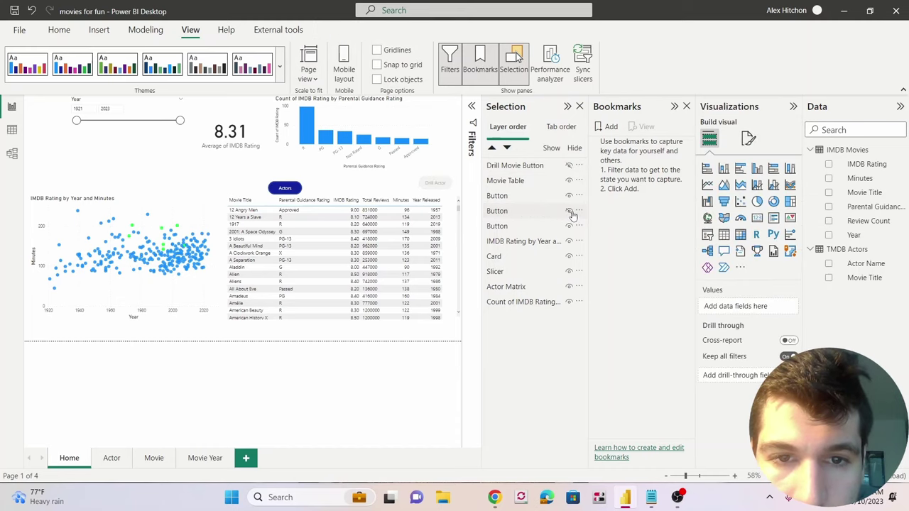
click(570, 214)
click(570, 226)
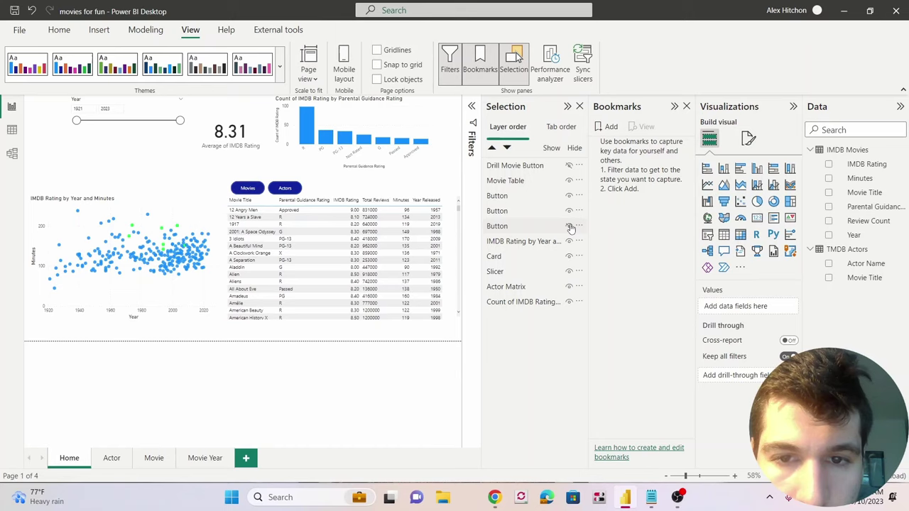
click(570, 226)
double_click(498, 227)
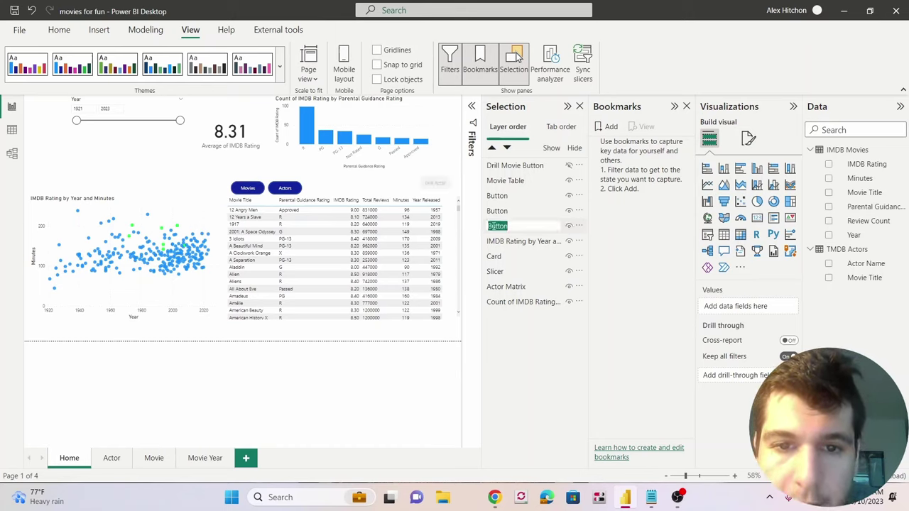
click(489, 226)
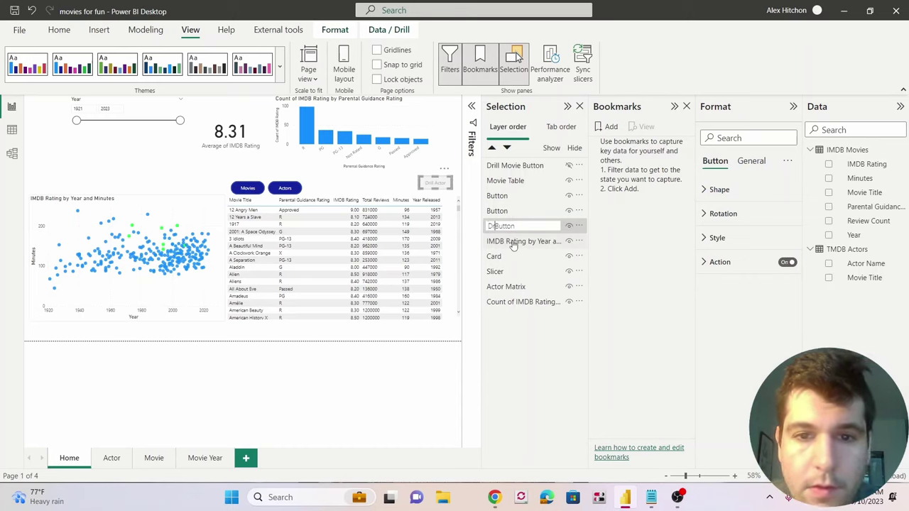
text(Drill Actor)
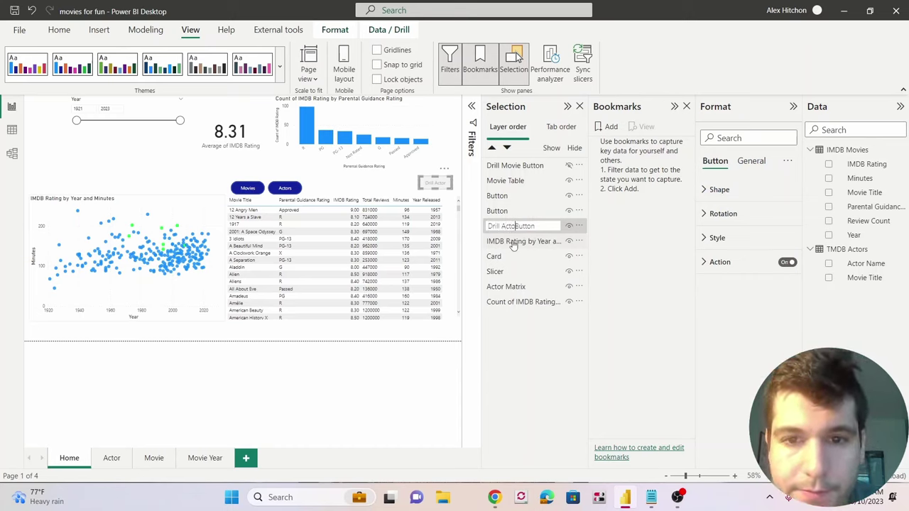
key(Return)
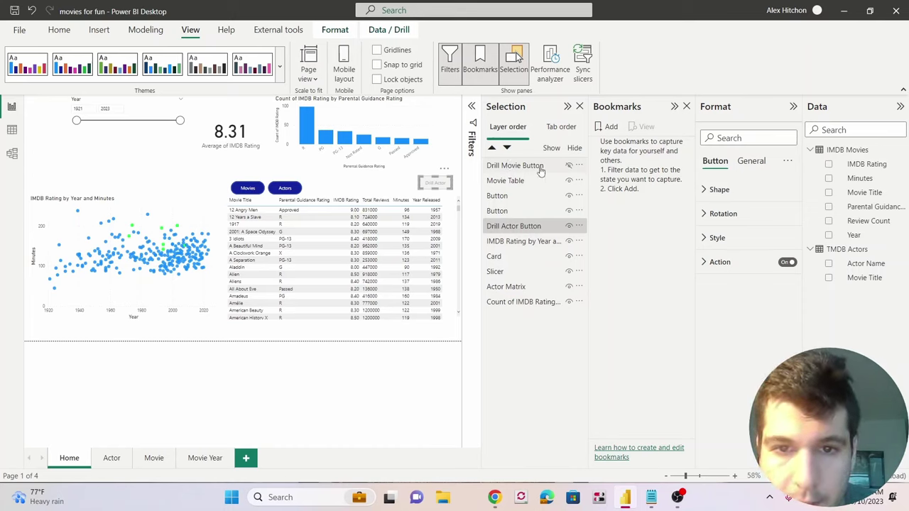
Hide Movie Table and select the two drill buttons, Movie Table and Actor Matrix layers
ctrl+click(515, 166)
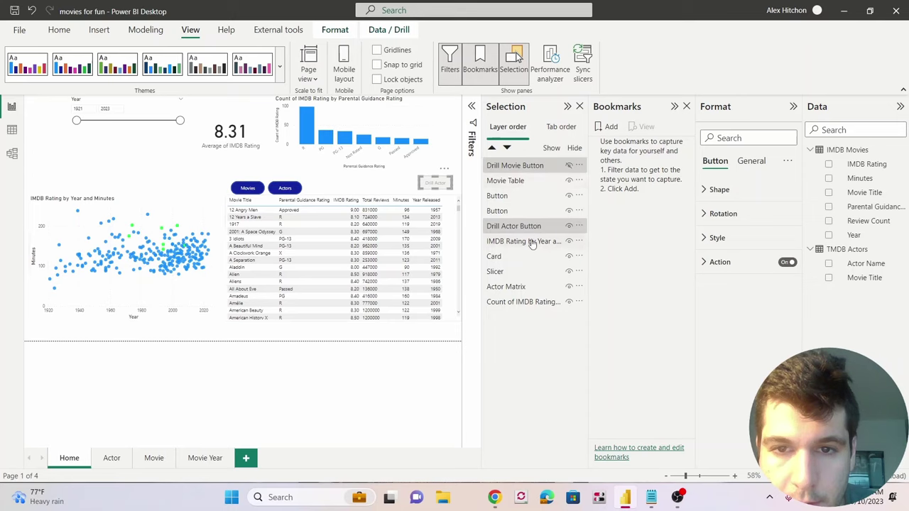
click(569, 182)
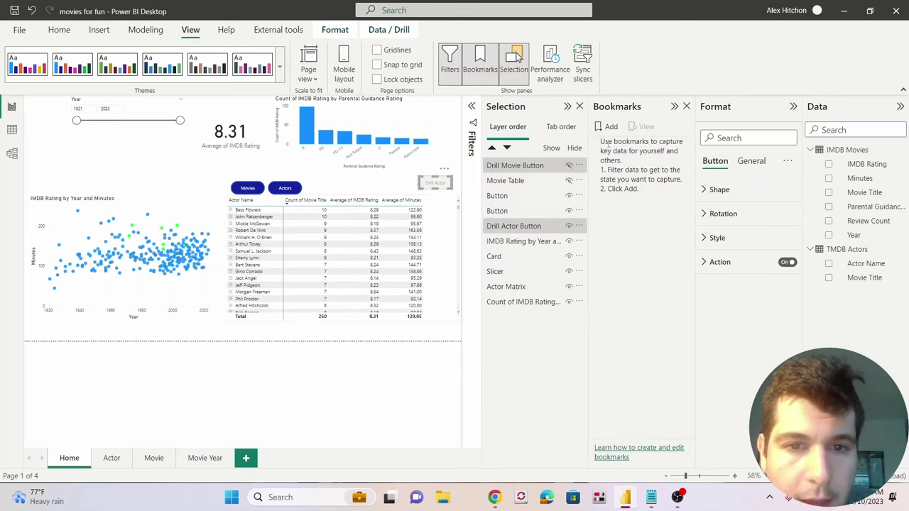
ctrl+click(512, 181)
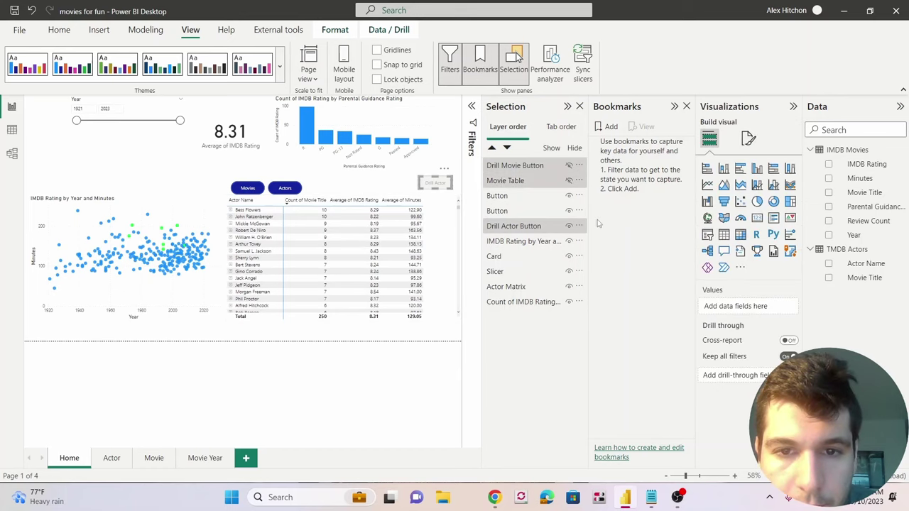
ctrl+click(527, 288)
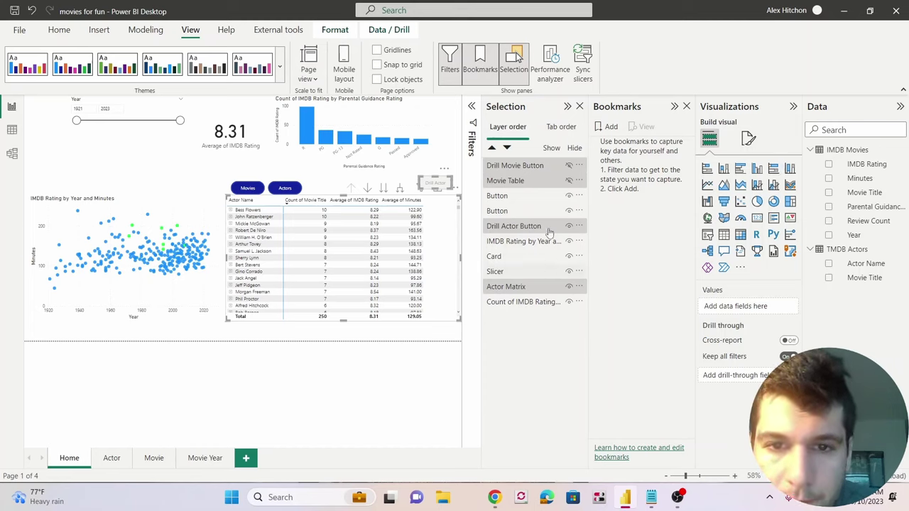
right_click(542, 186)
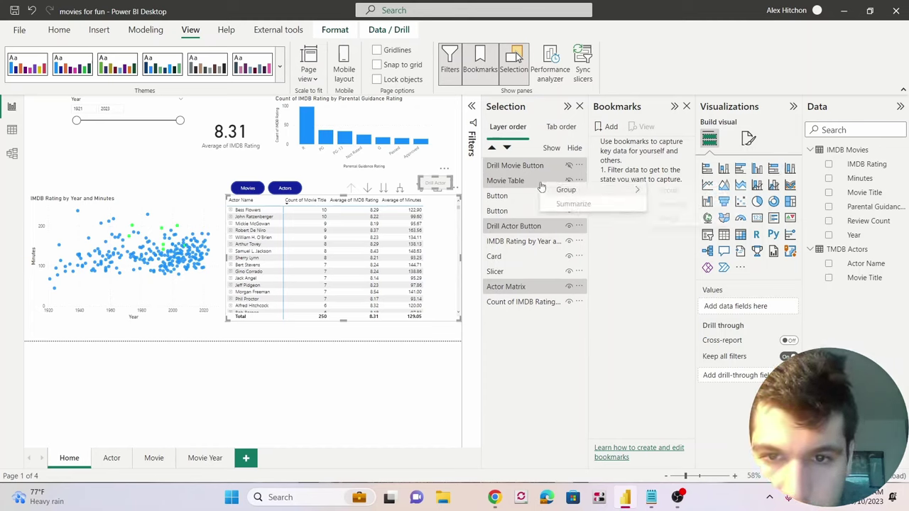
click(641, 272)
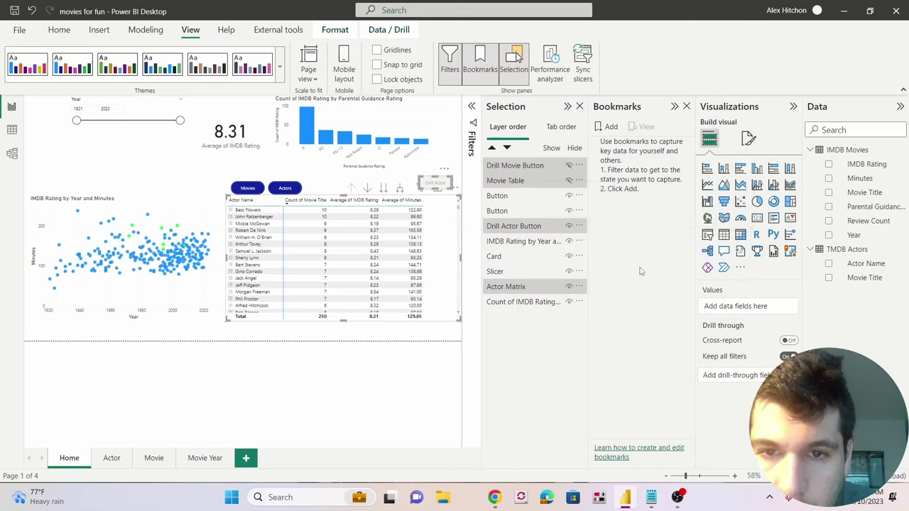
Add a bookmark without data, limited to selected visuals, named 'Actor Matrix'
click(609, 128)
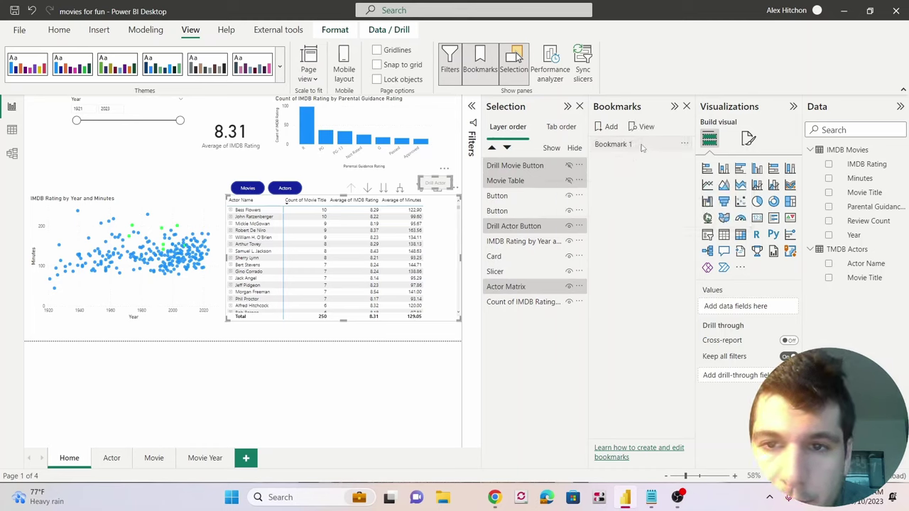
click(685, 145)
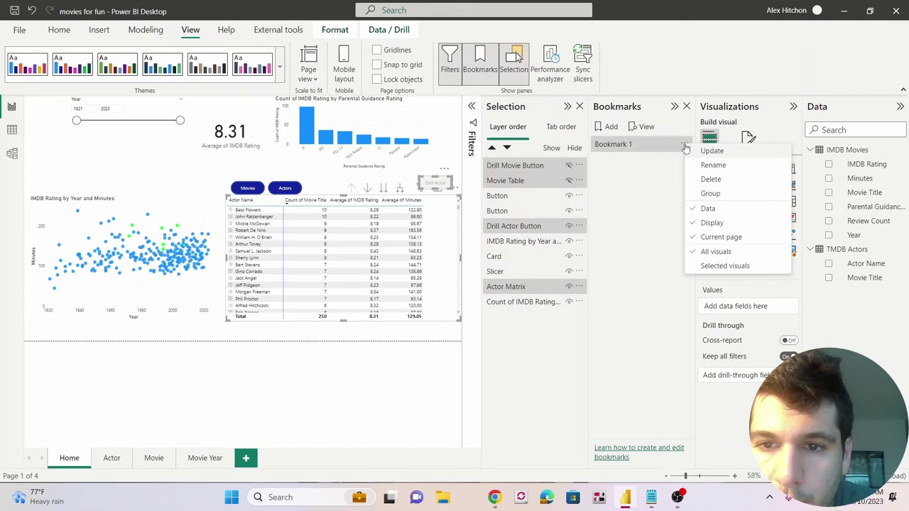
click(716, 213)
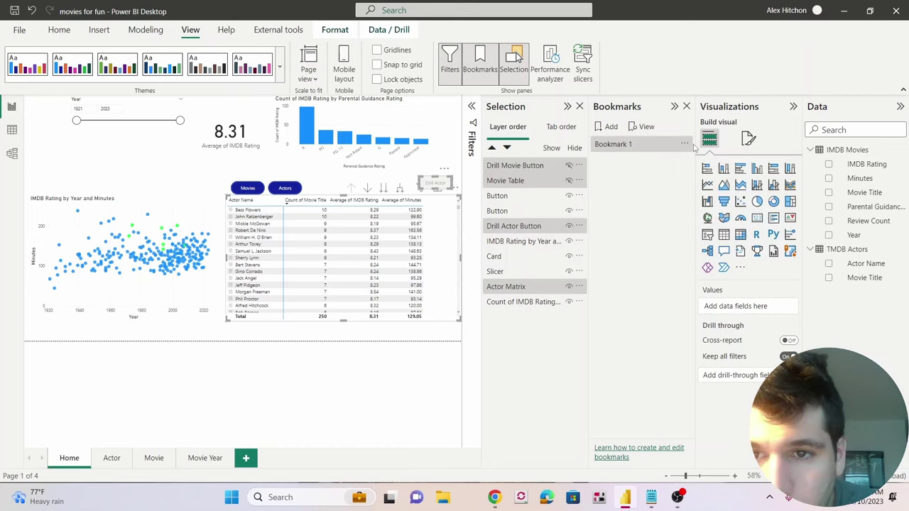
click(685, 145)
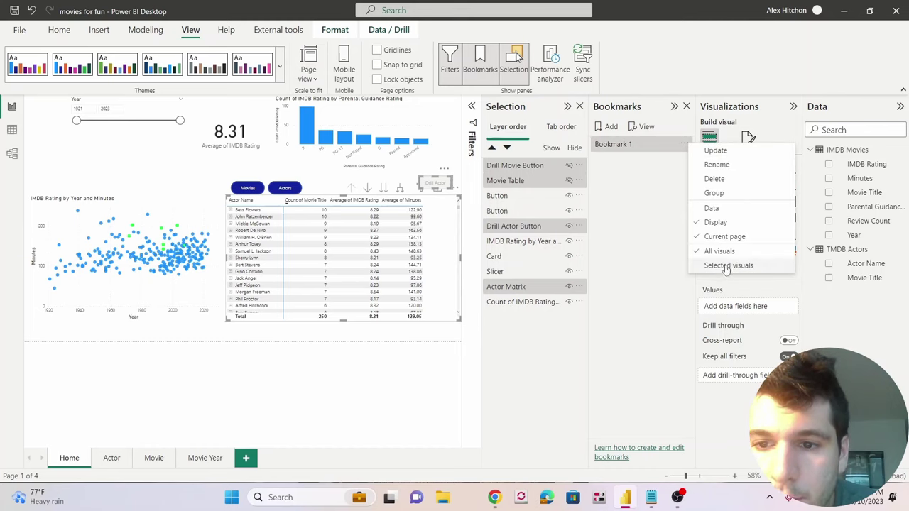
click(728, 266)
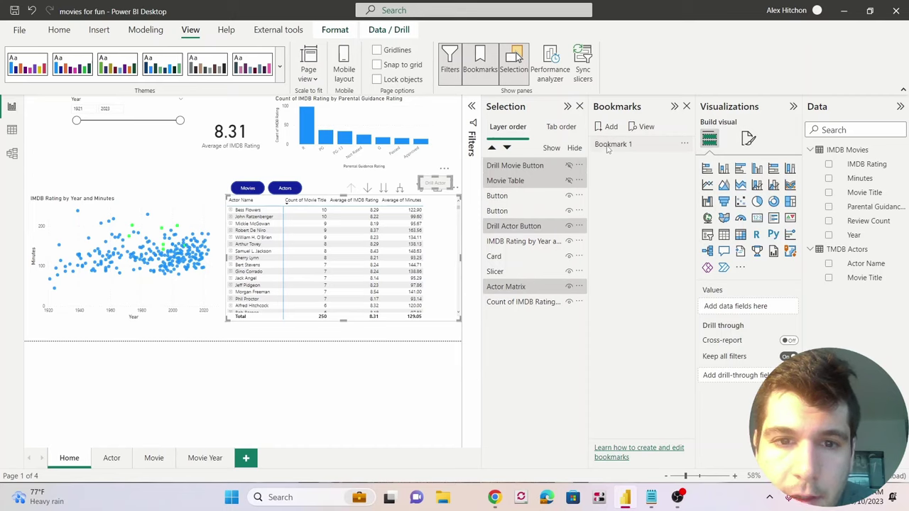
double_click(611, 144)
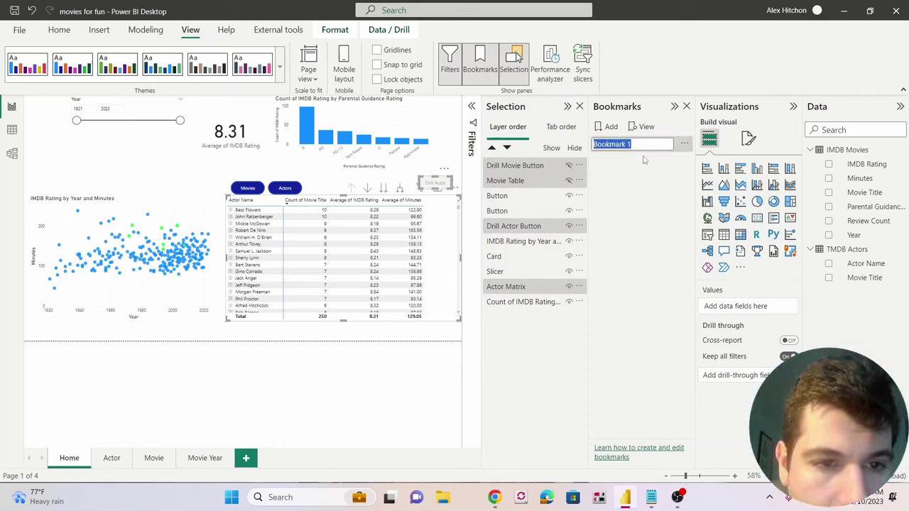
text(Actor Matr)
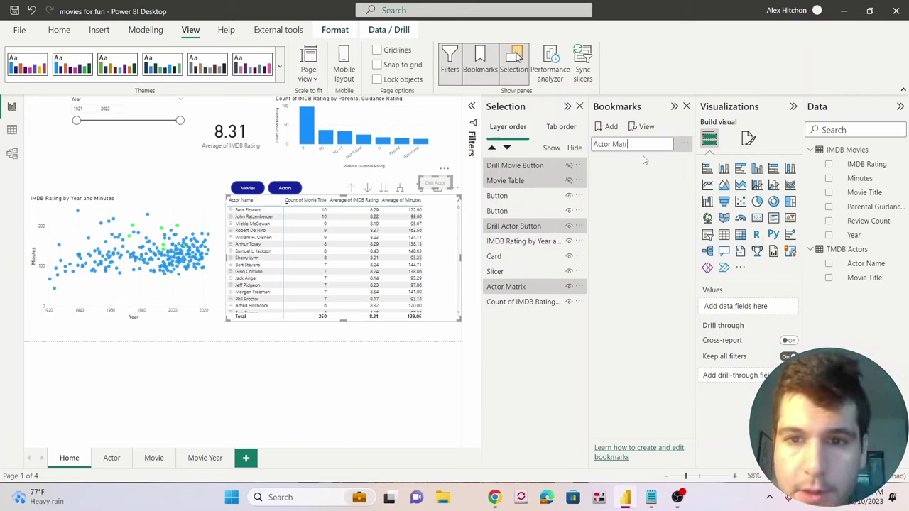
text(ix)
key(Return)
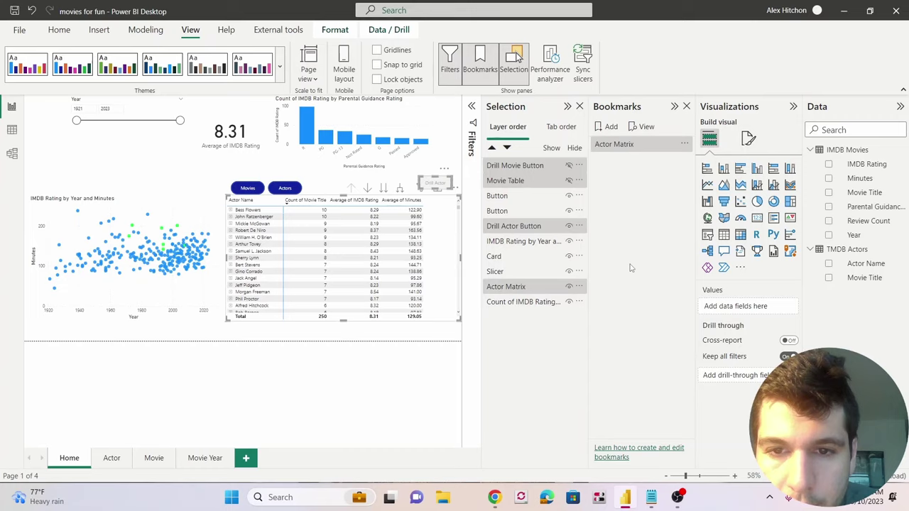
Hide the Actor Matrix and show the Movie Table on the page
click(569, 288)
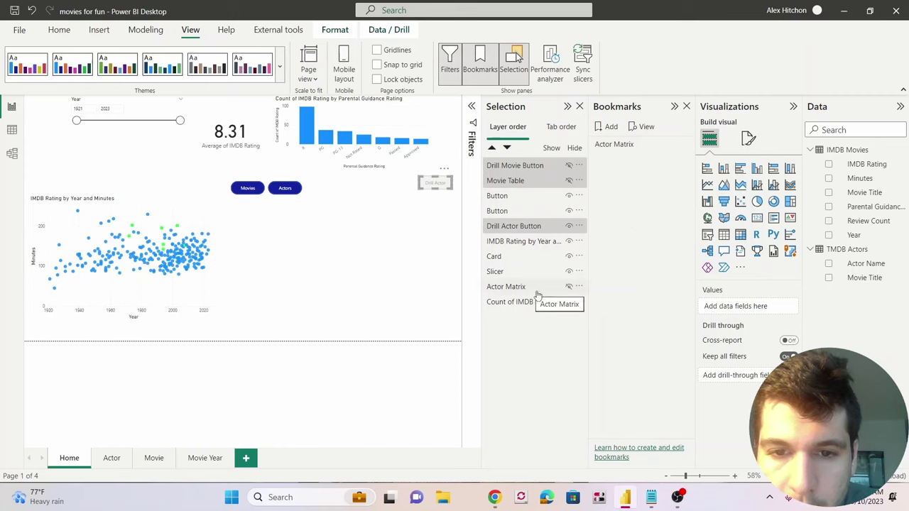
click(570, 182)
click(570, 182)
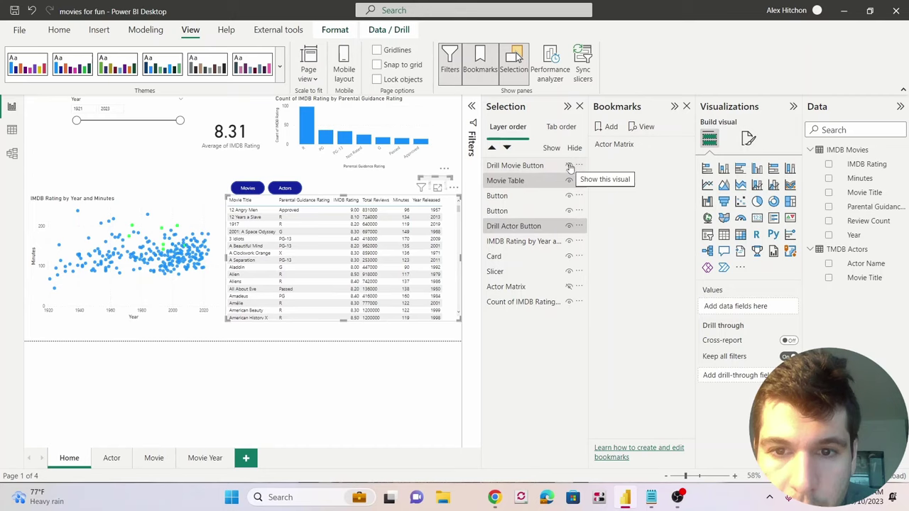
click(569, 227)
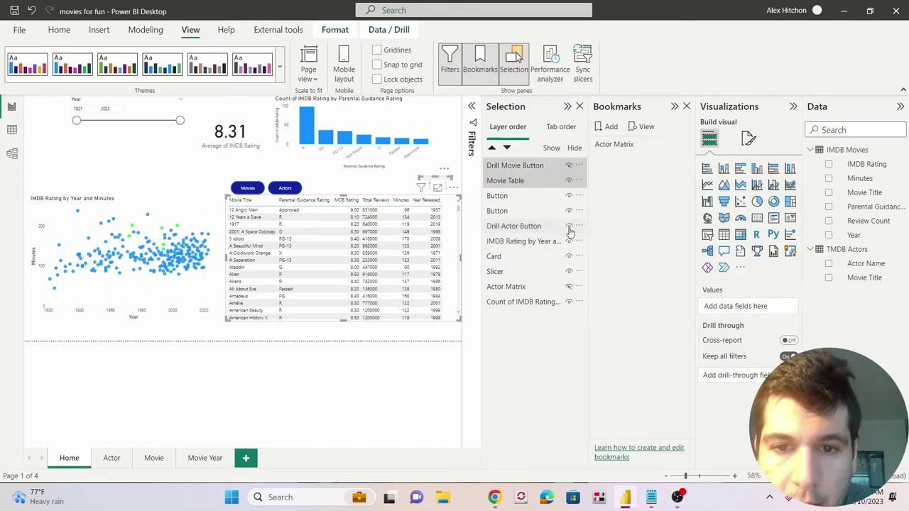
ctrl+click(574, 183)
click(573, 182)
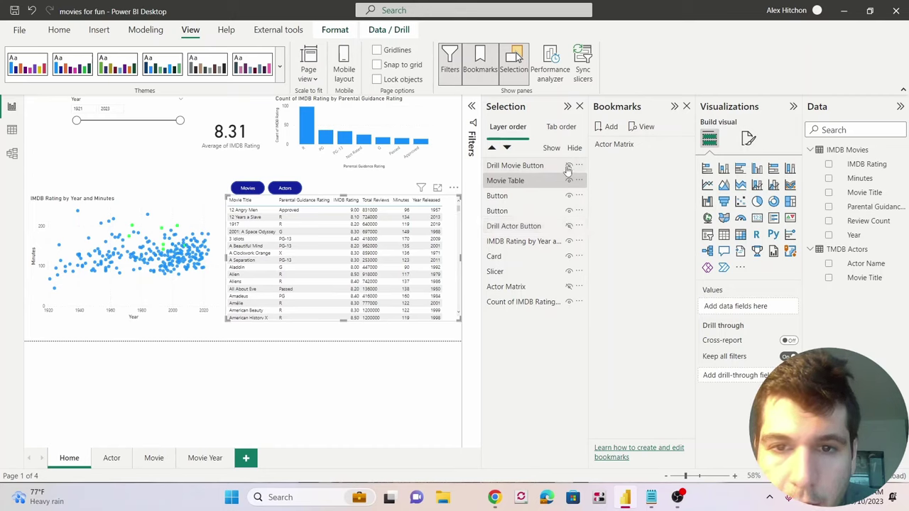
ctrl+click(569, 168)
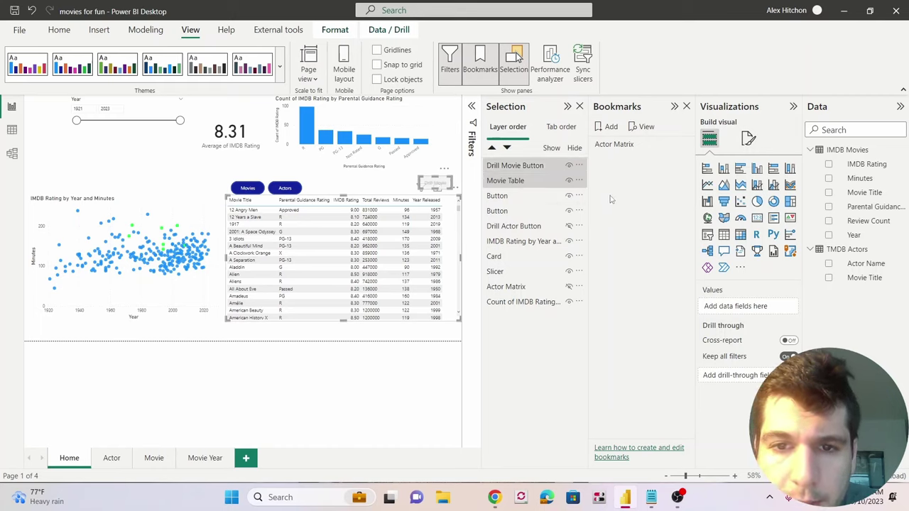
ctrl+click(532, 168)
Select the four layers, add a new bookmark, and start naming it Movie Table
key(Escape)
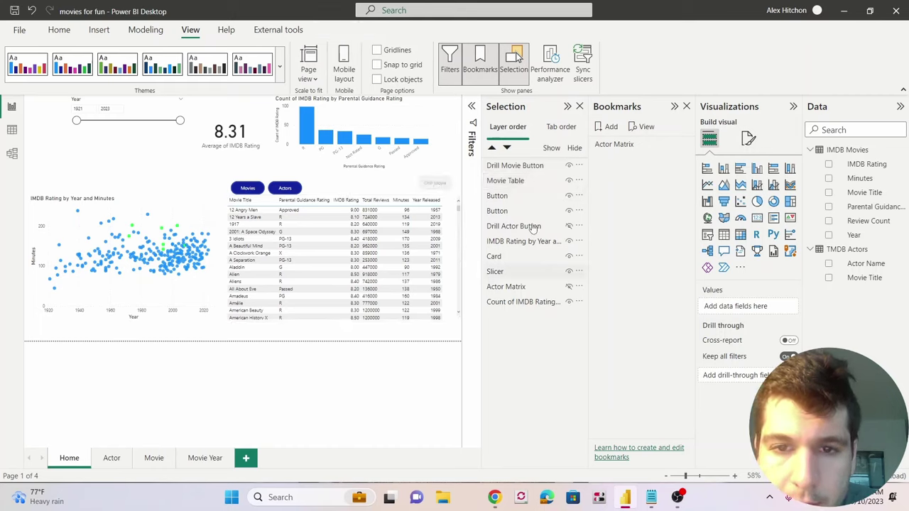
click(533, 168)
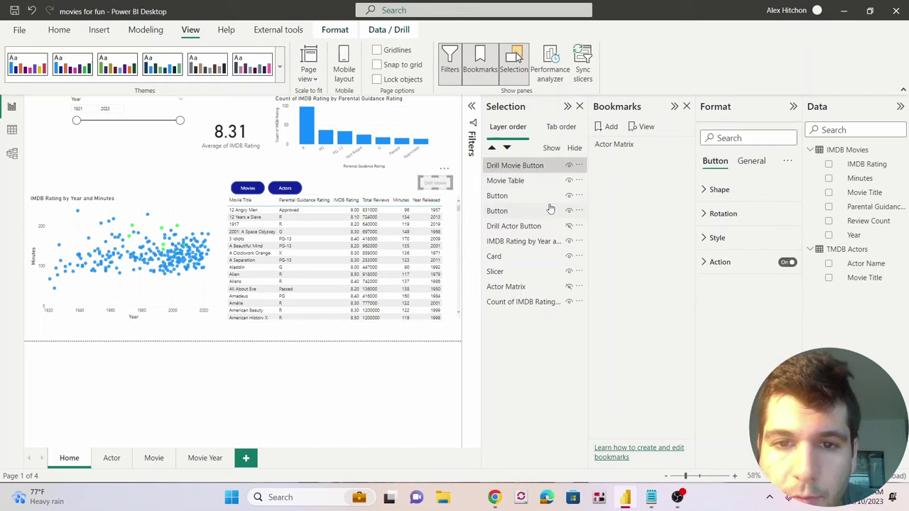
ctrl+click(541, 183)
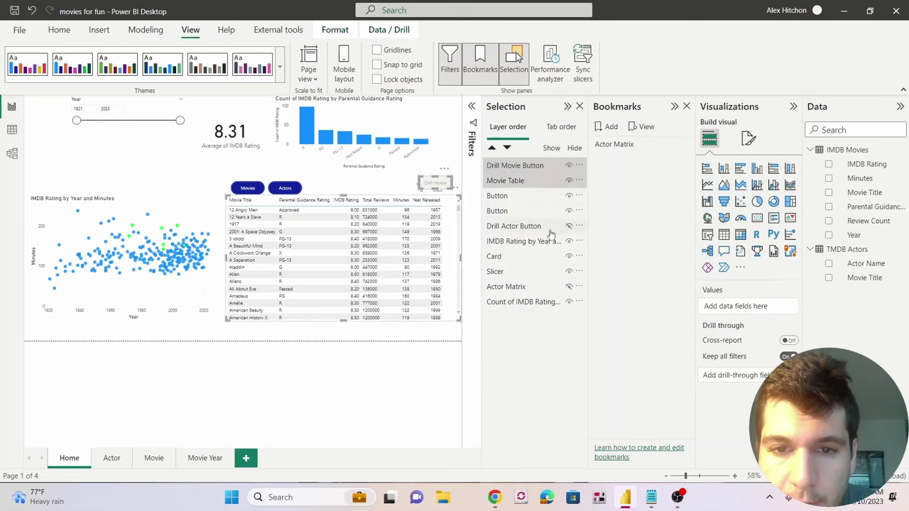
ctrl+click(534, 227)
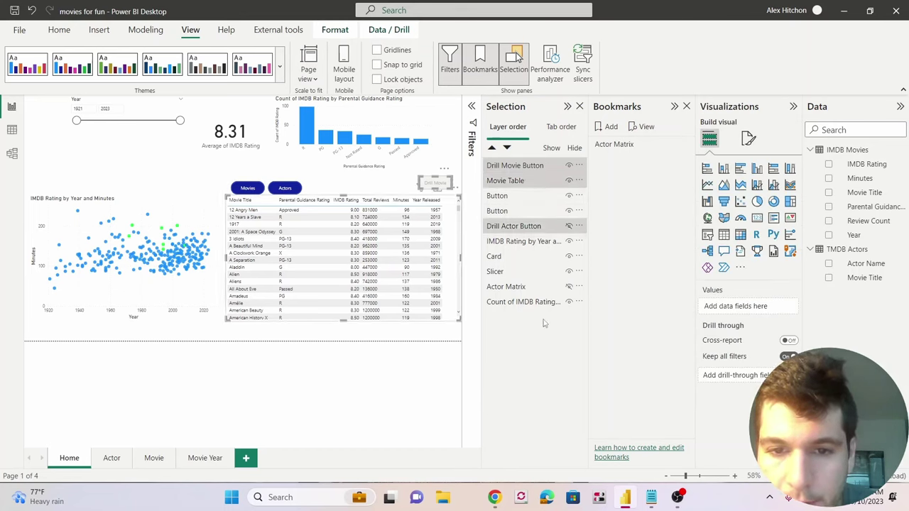
ctrl+click(530, 289)
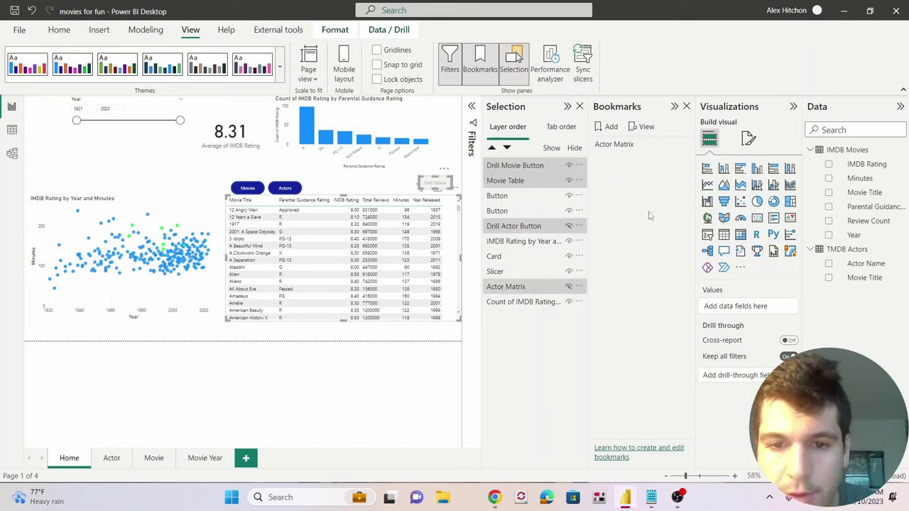
click(609, 129)
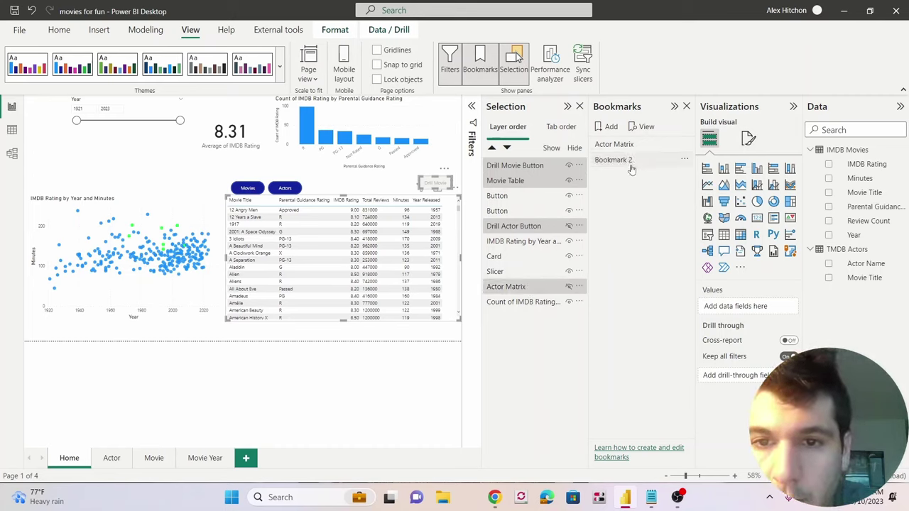
double_click(621, 159)
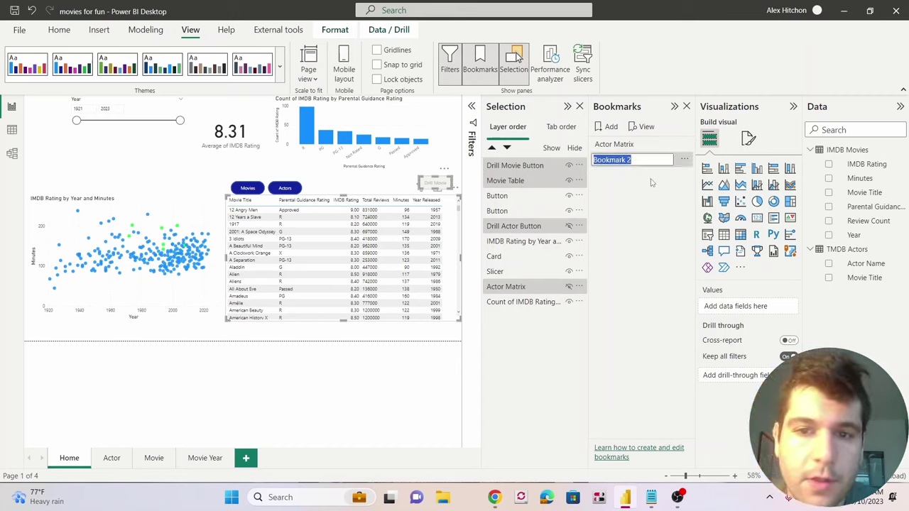
text(Movie Table)
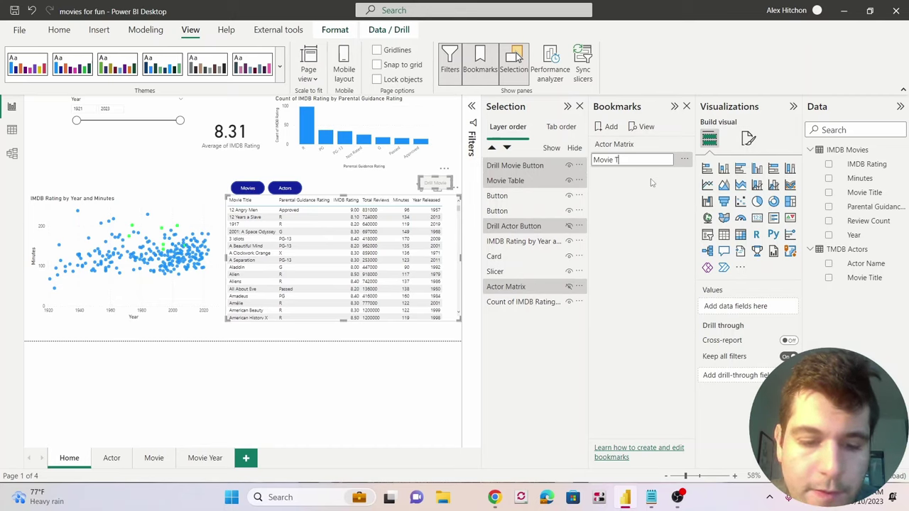
Finish naming the Movie Table bookmark and set the Movies button's action to it
click(609, 218)
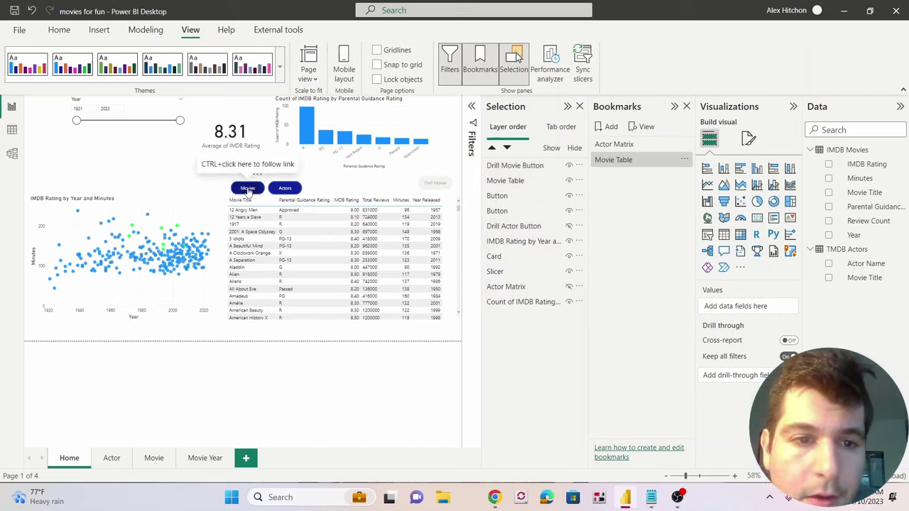
click(247, 187)
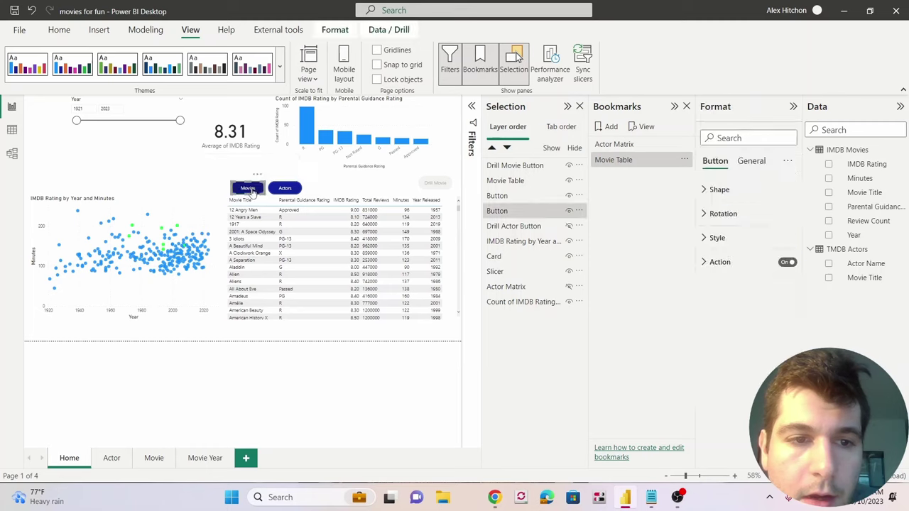
click(720, 262)
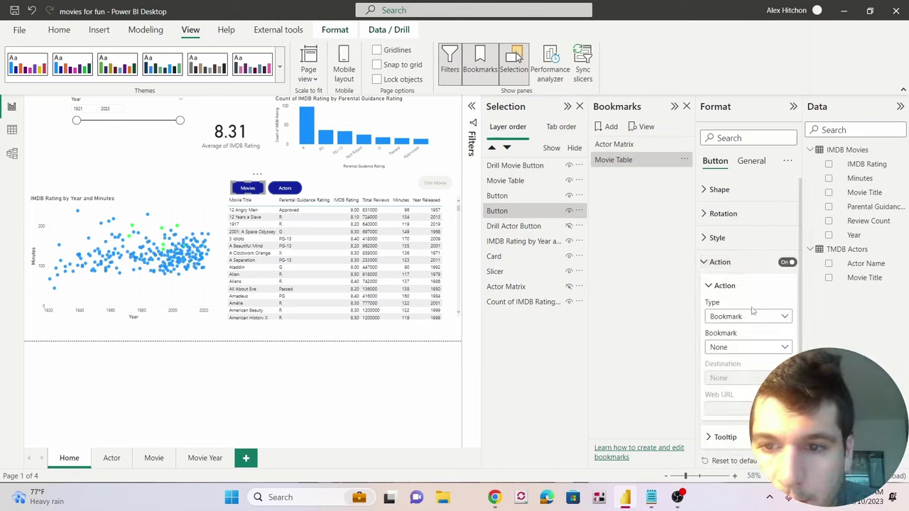
click(753, 343)
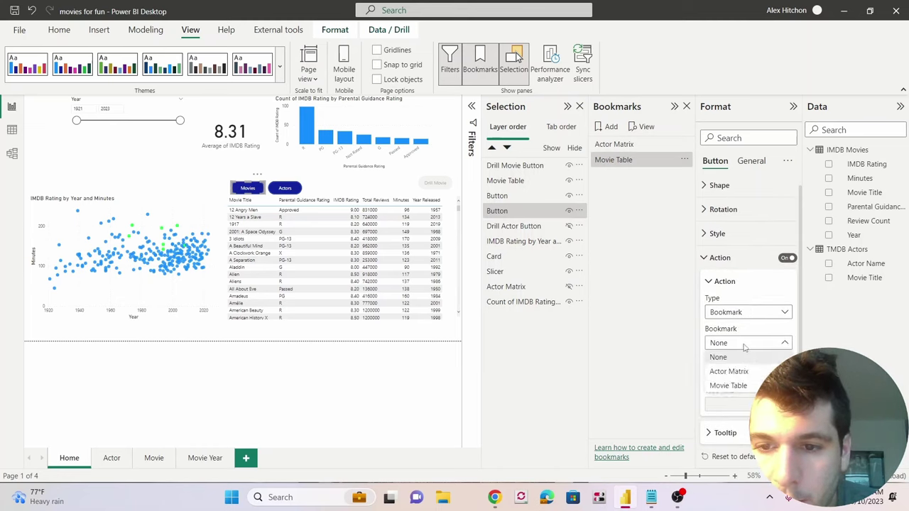
click(749, 392)
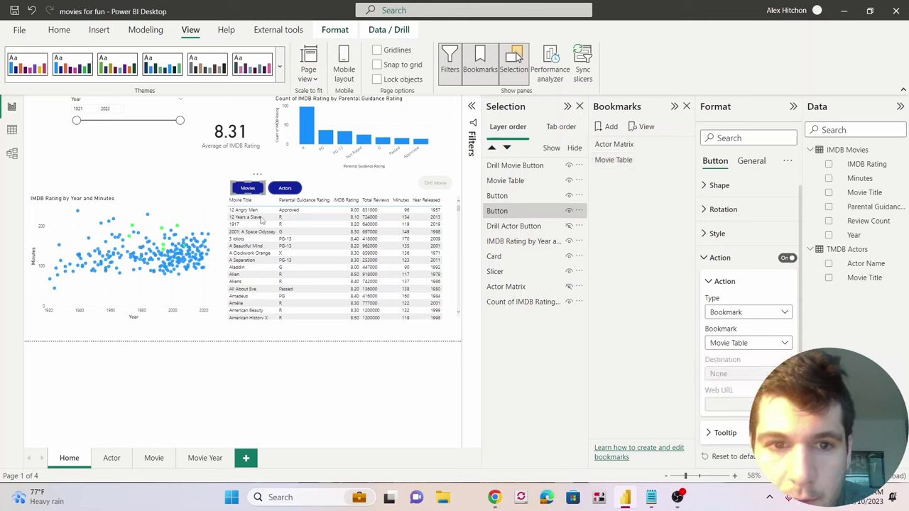
Select the Actors button and open its bookmark choices
click(298, 189)
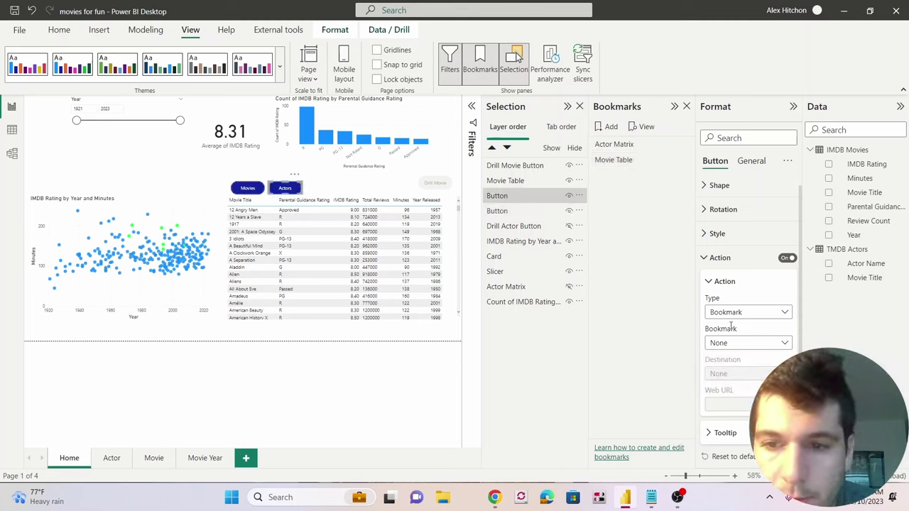
click(756, 344)
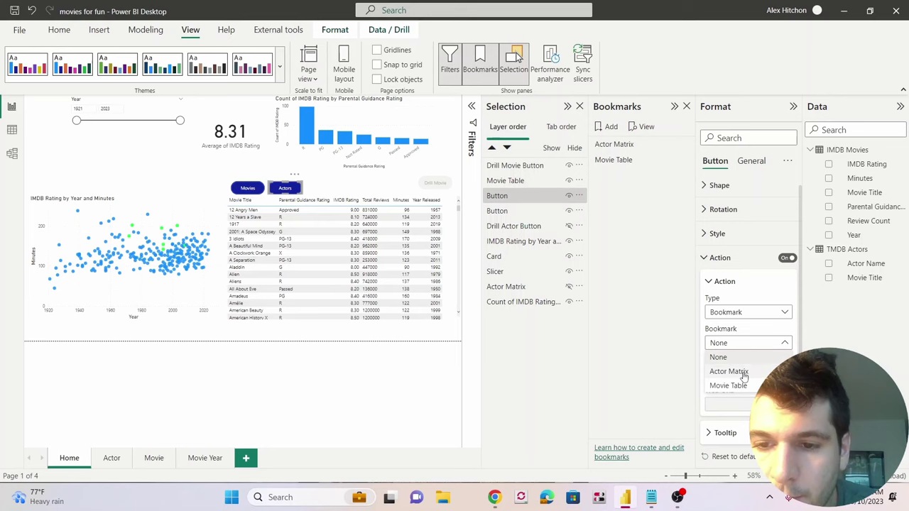
click(743, 373)
Apply the Movie Table bookmark and select the drill buttons and Movie Table layers
click(324, 184)
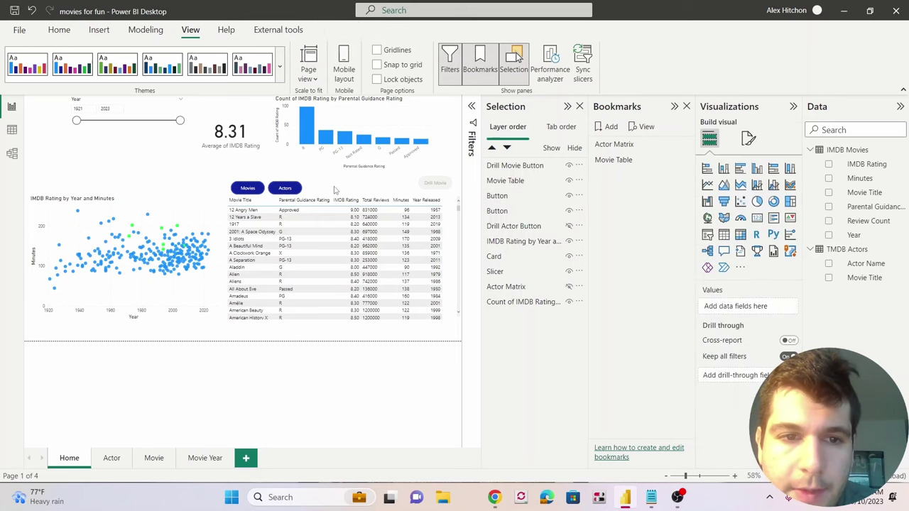
click(567, 107)
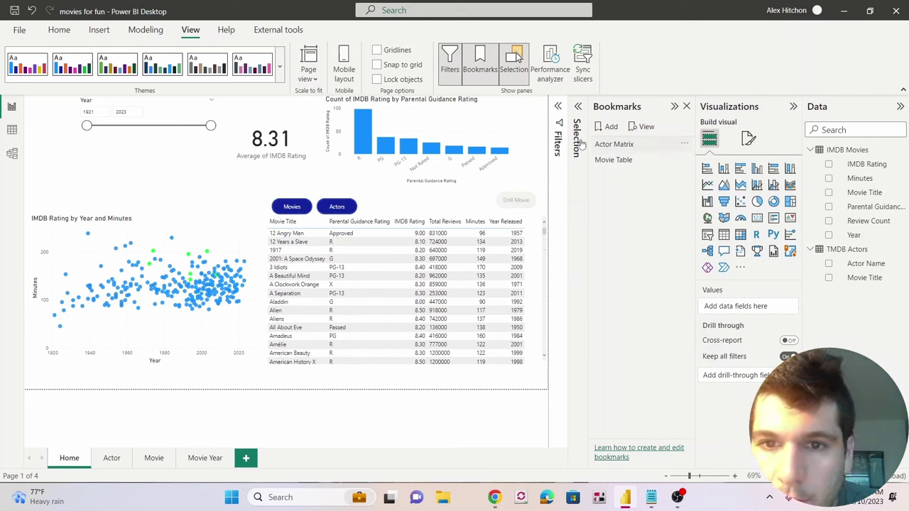
click(581, 115)
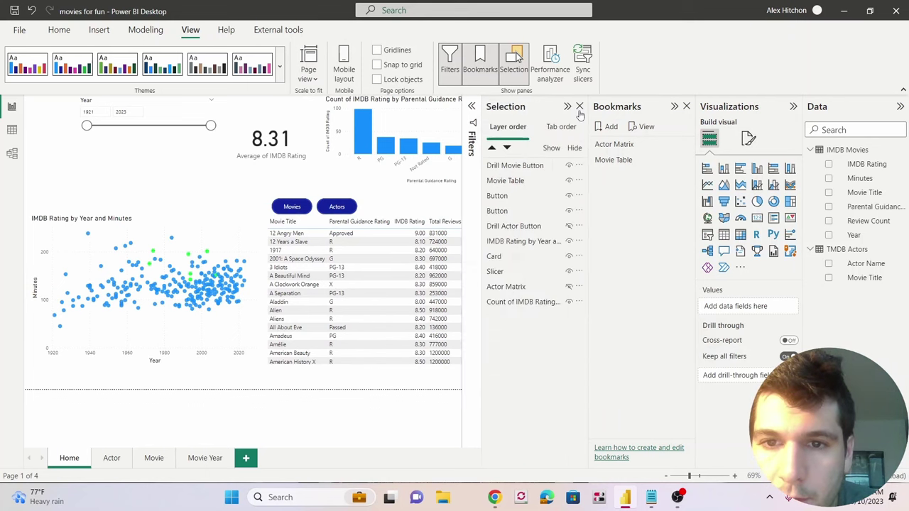
click(624, 160)
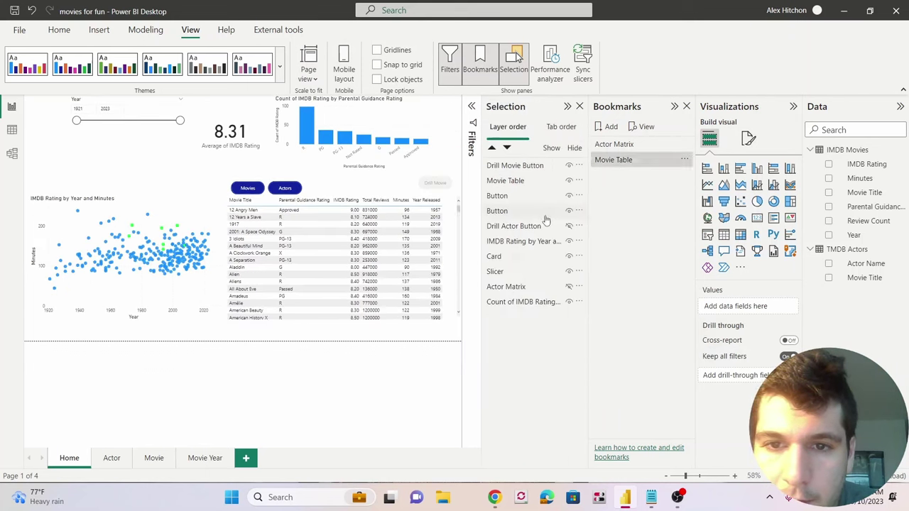
click(552, 168)
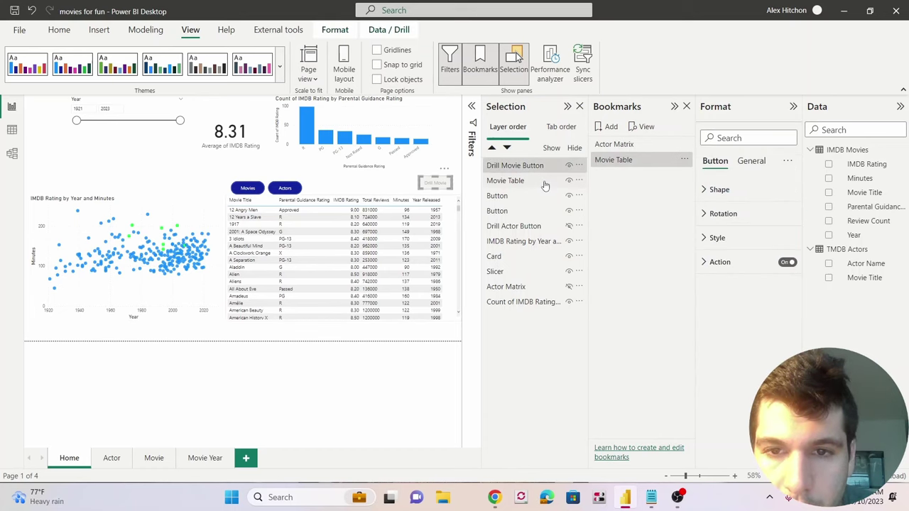
ctrl+click(545, 182)
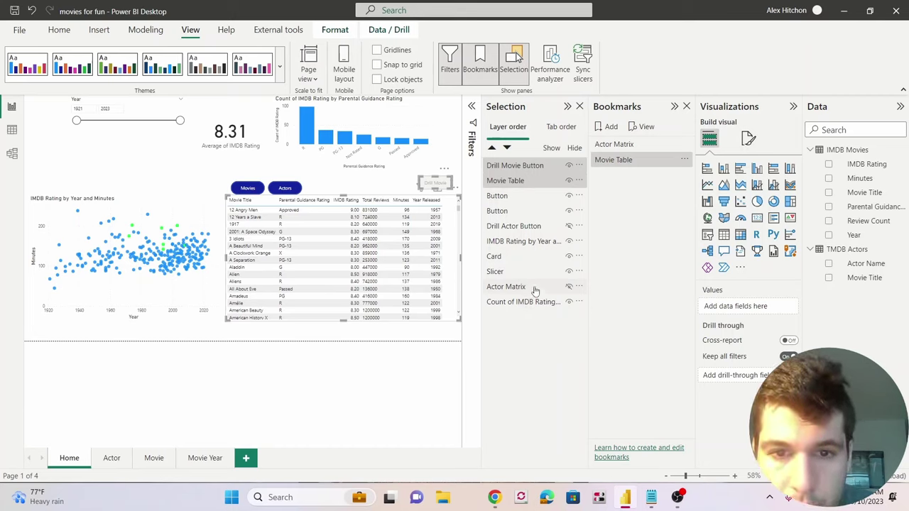
ctrl+click(549, 227)
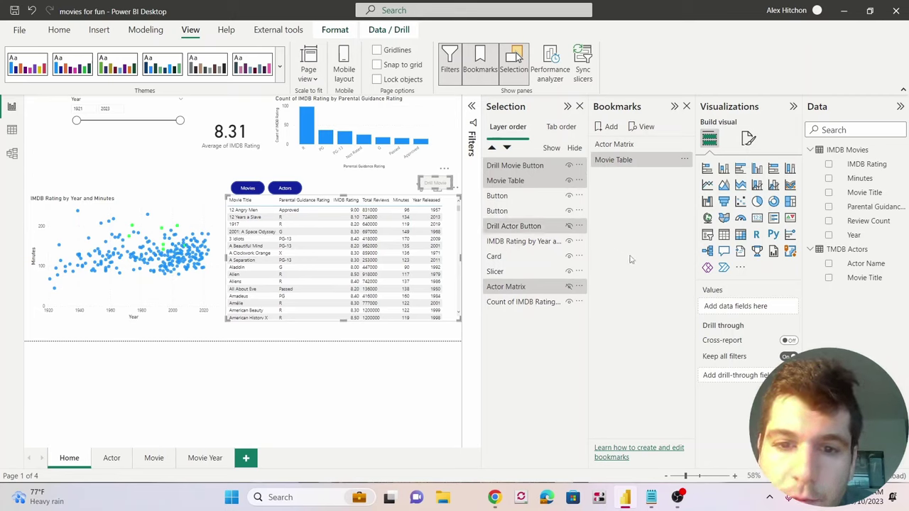
Turn off Data for the Movie Table bookmark and limit it to selected visuals
click(685, 160)
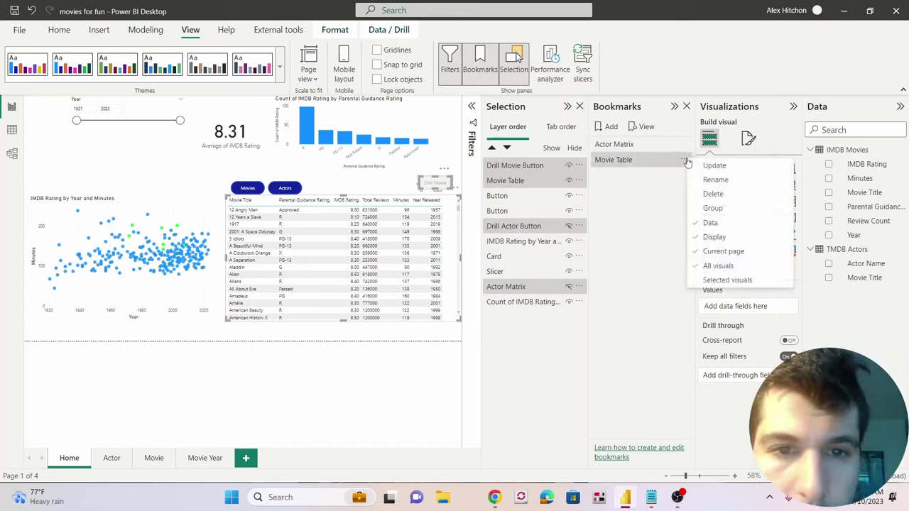
click(726, 226)
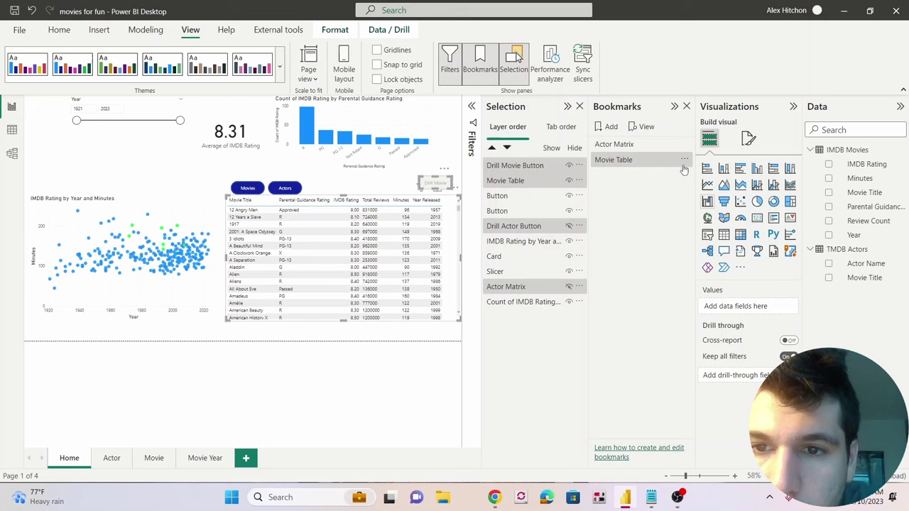
click(685, 160)
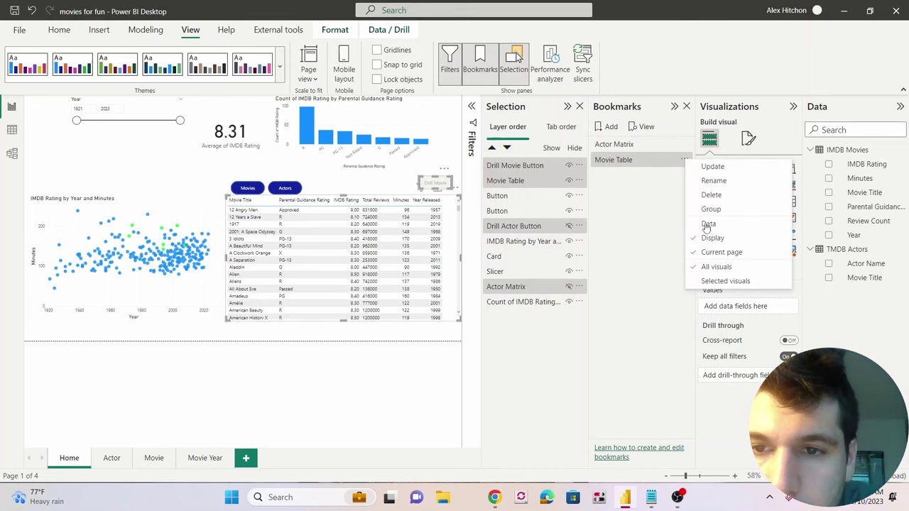
click(719, 282)
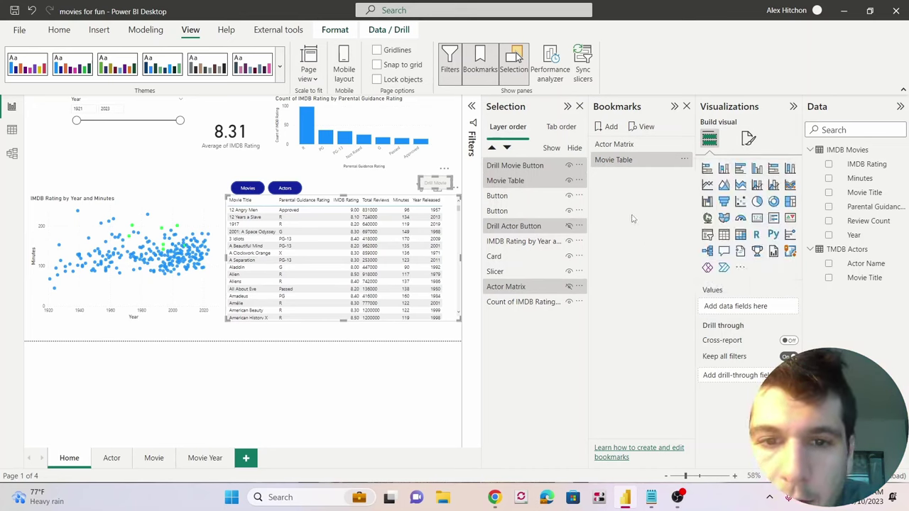
click(454, 132)
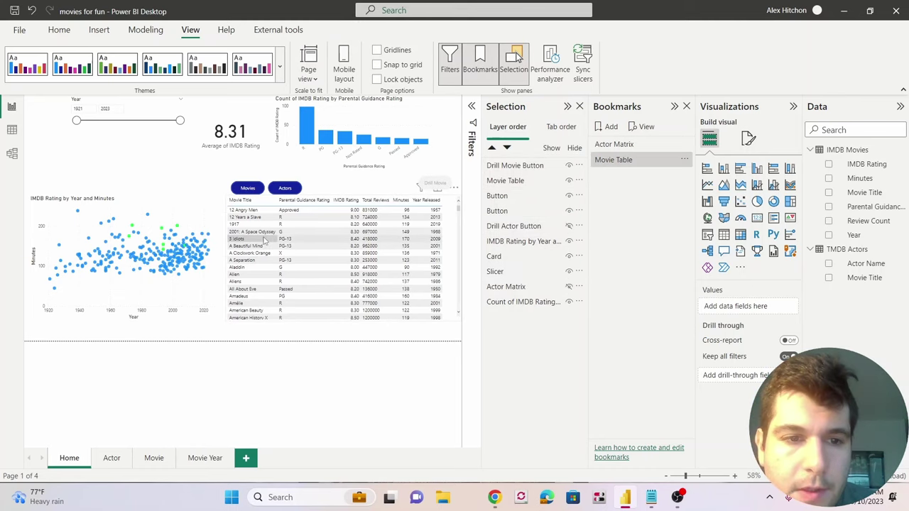
Toggle Actors then Movies to check the swap, then filter the page to 12 Years a Slave
ctrl+click(287, 193)
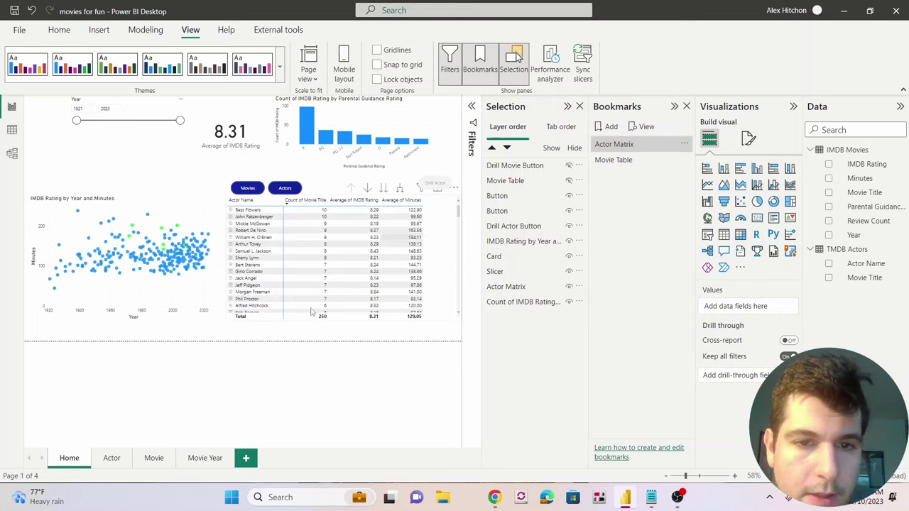
ctrl+click(252, 188)
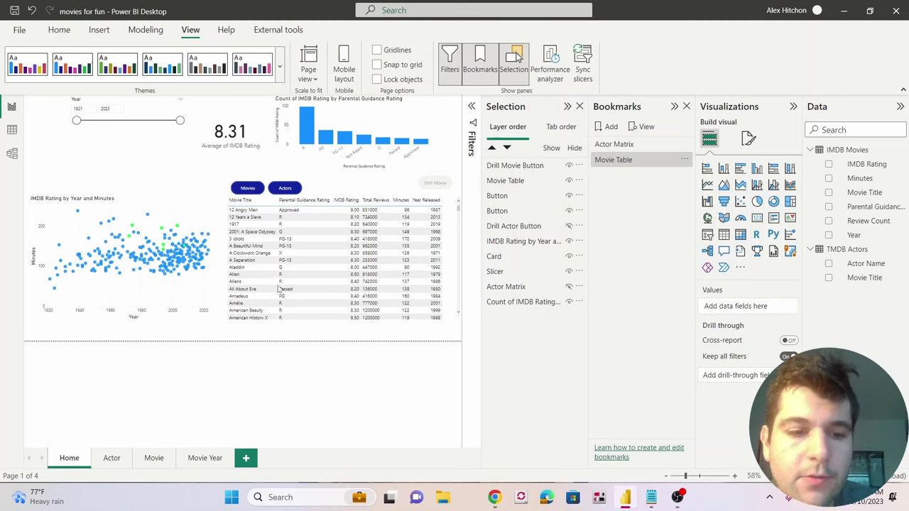
click(269, 220)
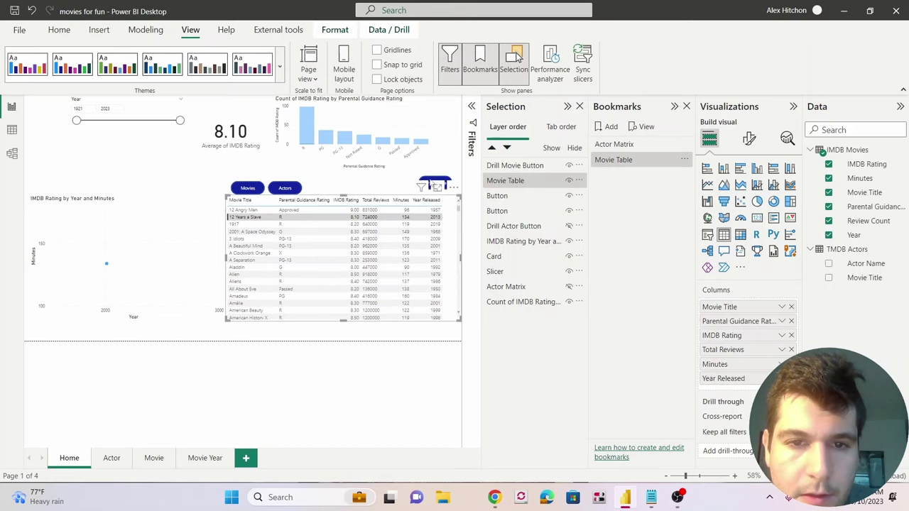
Drill through from 12 Years a Slave to the Movie page and scroll its Actor Name table
ctrl+click(431, 183)
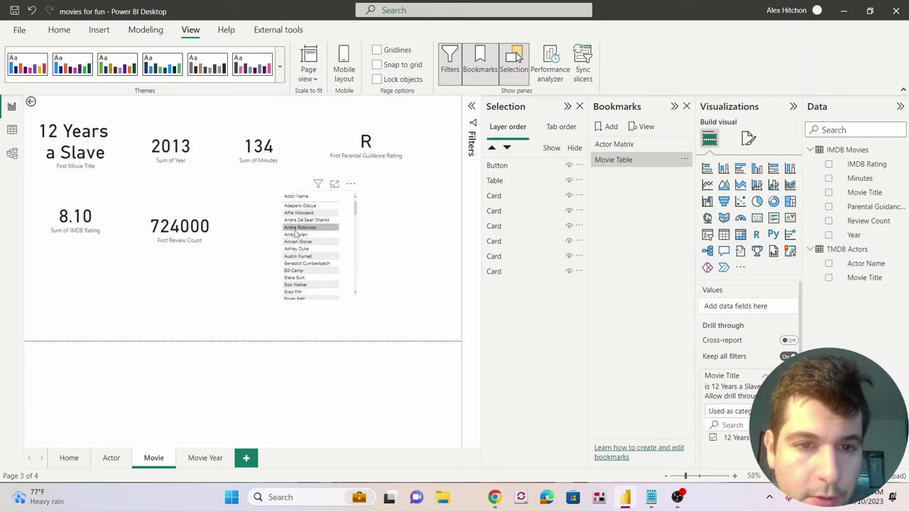
scroll(291, 235, down, 10)
scroll(291, 234, down, 15)
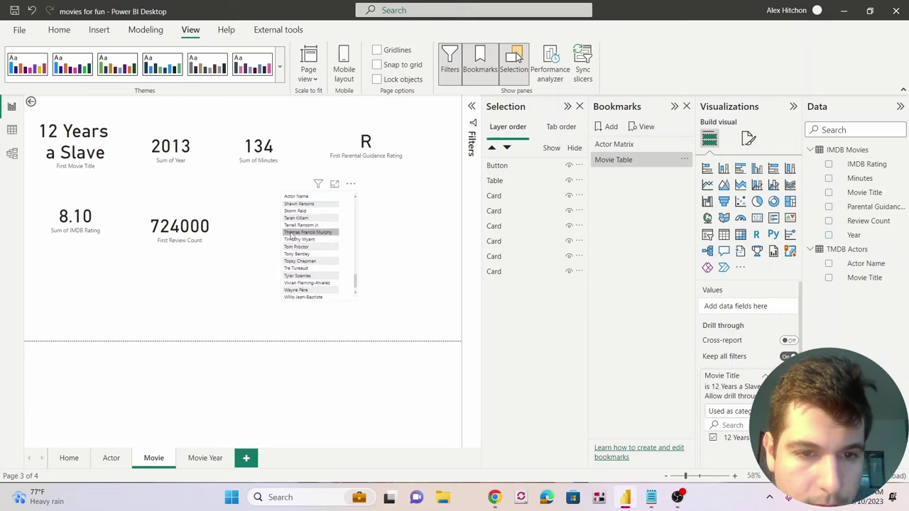
drag(356, 287, 356, 194)
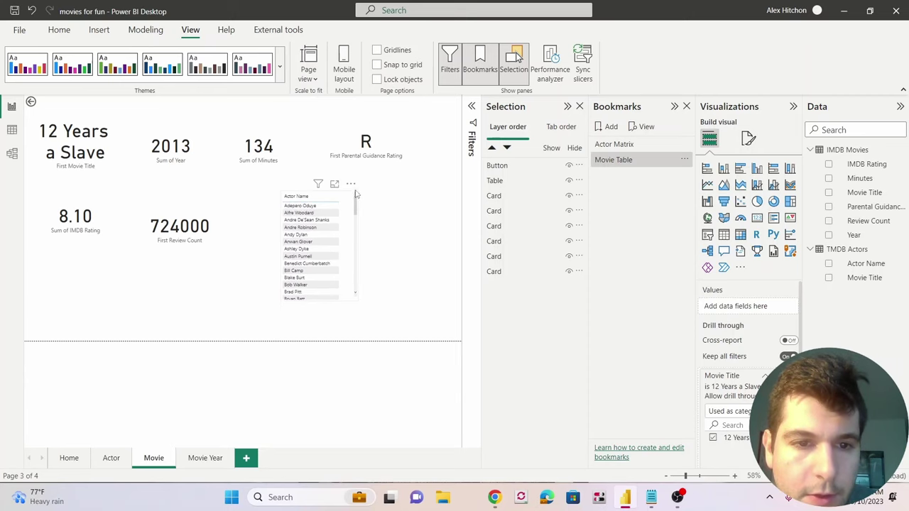
click(411, 223)
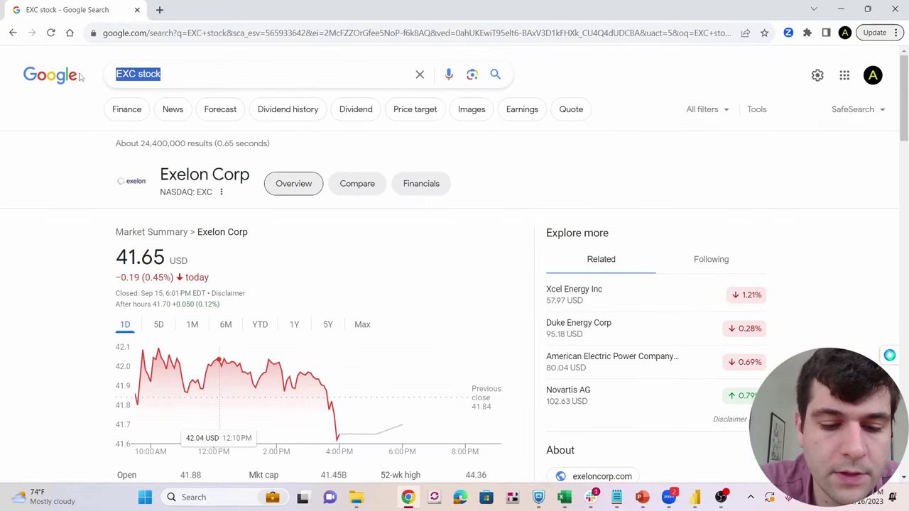
Search Google Images for 'hamburger icon' and insert the plain three-line icon into the report
text(hamburg)
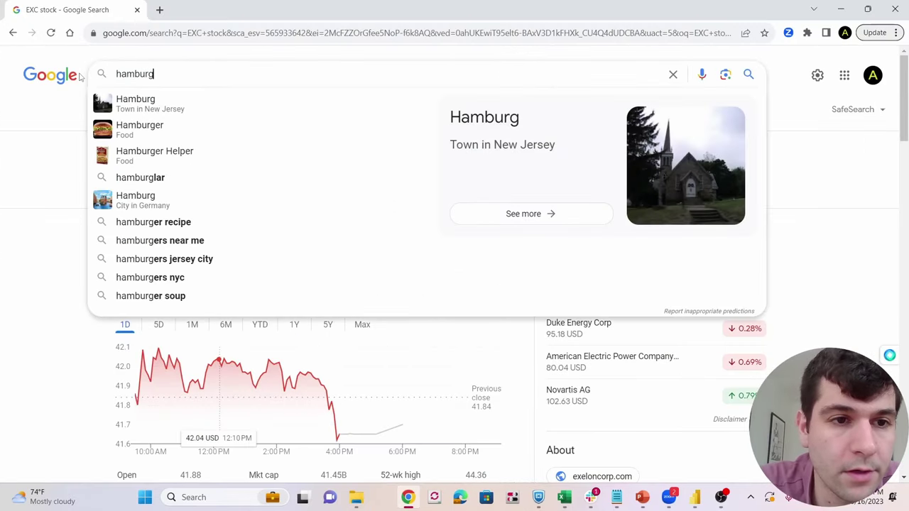
text(er icon)
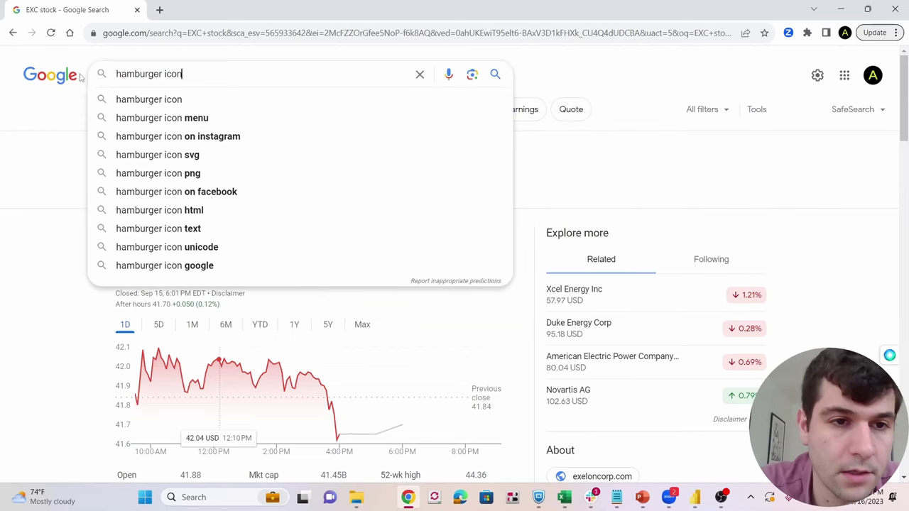
key(Return)
click(132, 110)
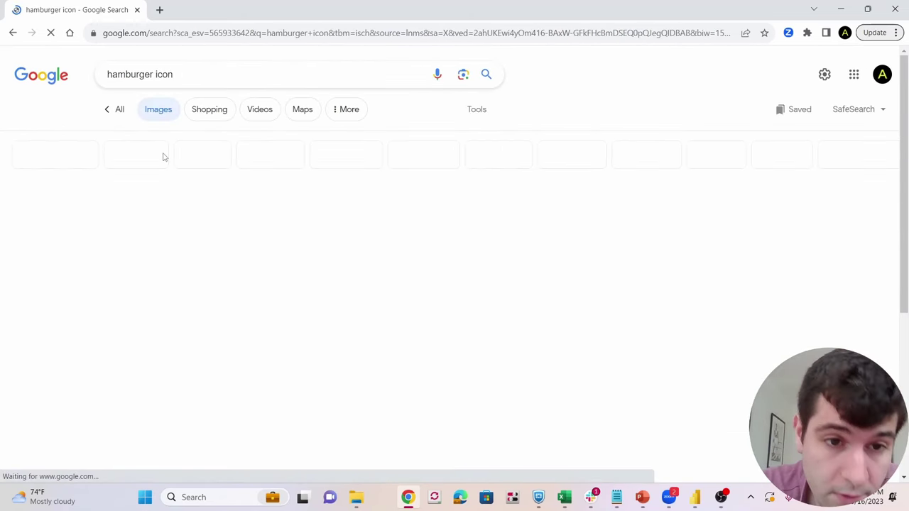
scroll(543, 210, down, 5)
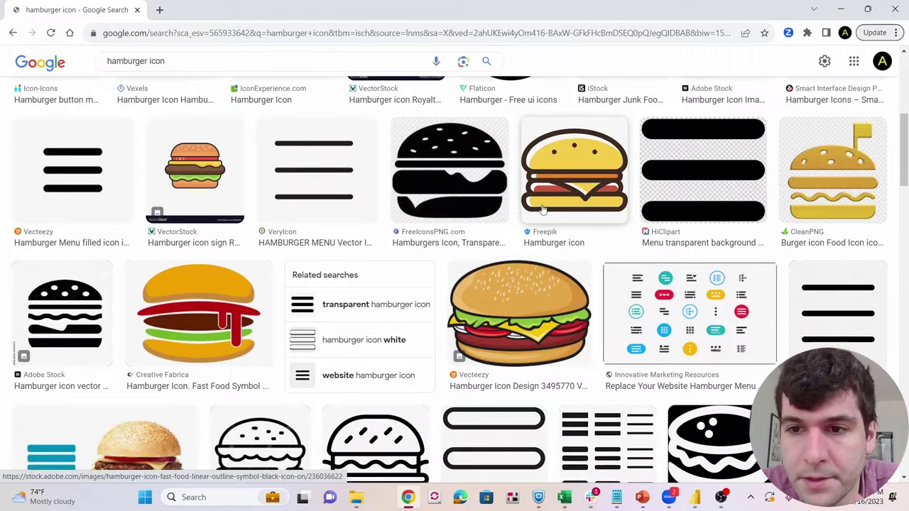
scroll(544, 209, down, 3)
scroll(538, 213, up, 8)
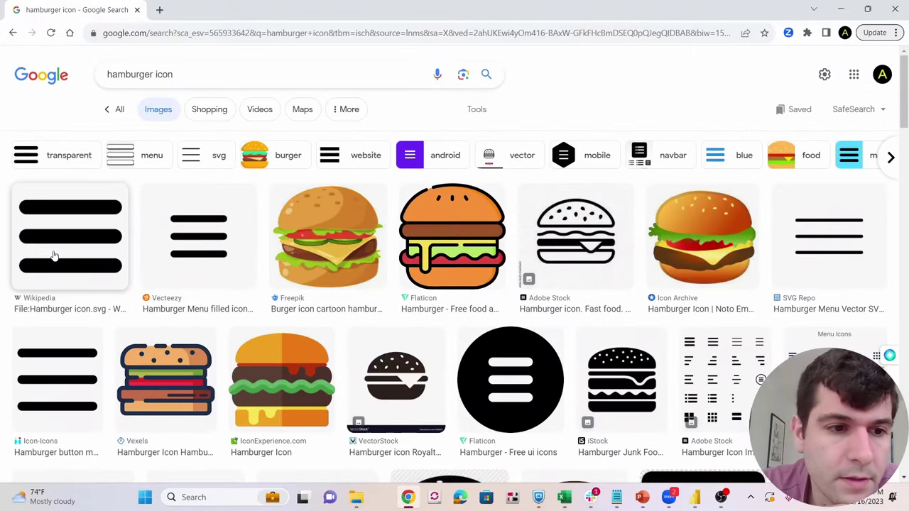
click(207, 242)
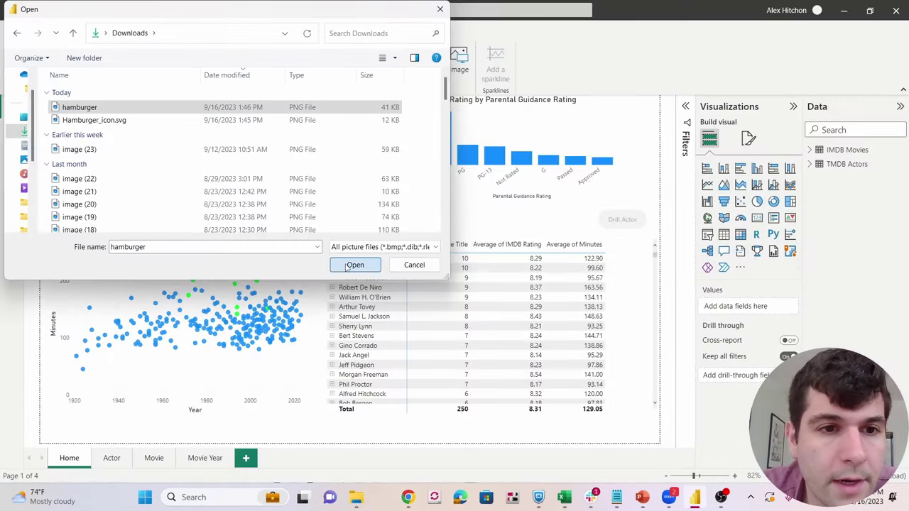
click(351, 264)
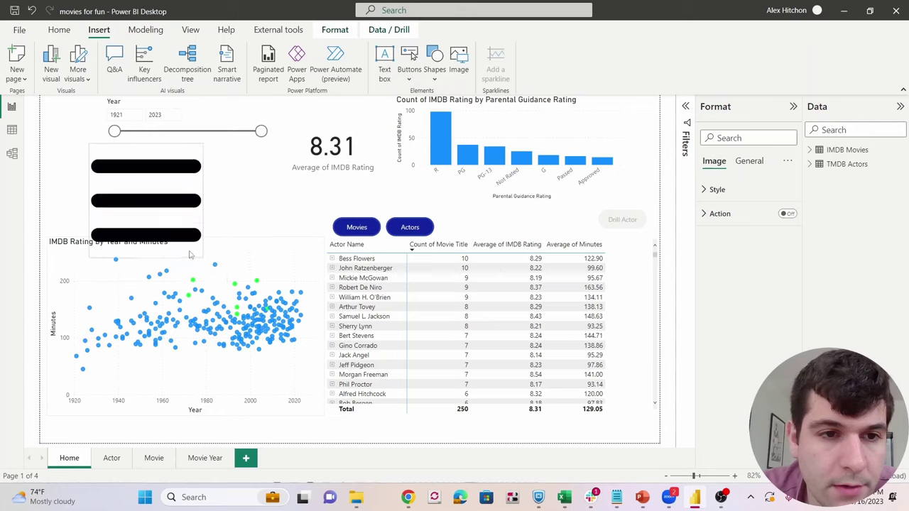
Shrink the hamburger image into the top-left corner and insert a Home/Actor/Movie page navigator
drag(172, 209, 69, 120)
click(72, 174)
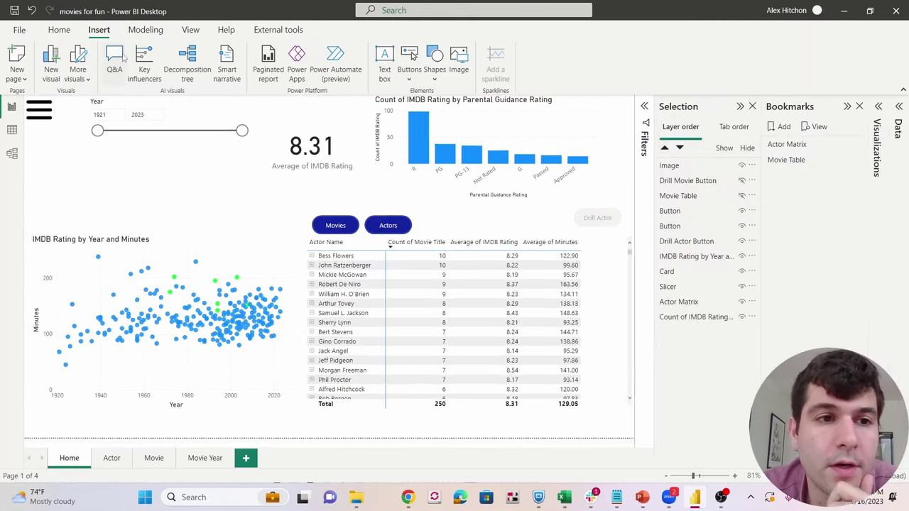
click(409, 75)
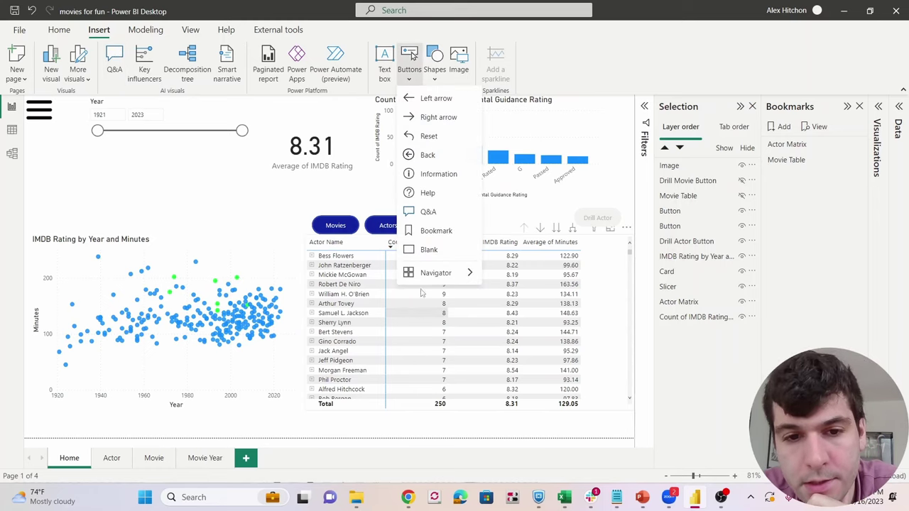
mouse_move(436, 274)
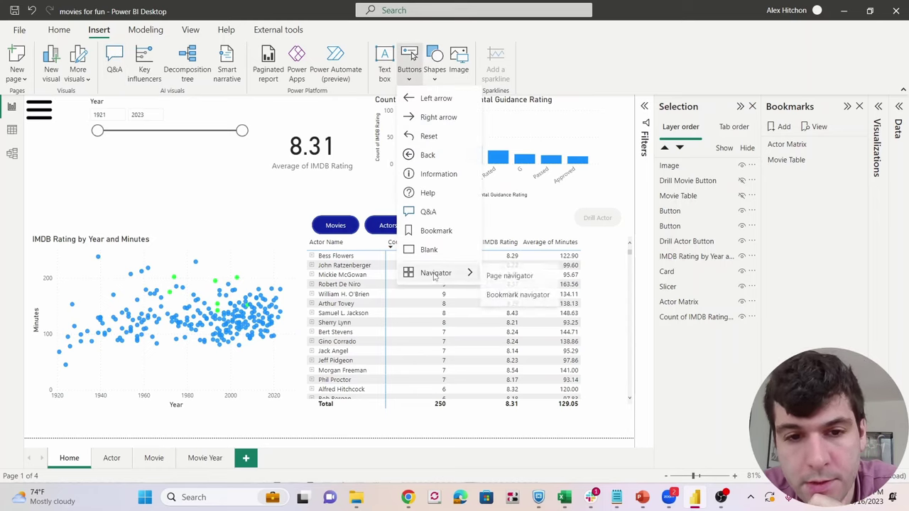
click(515, 277)
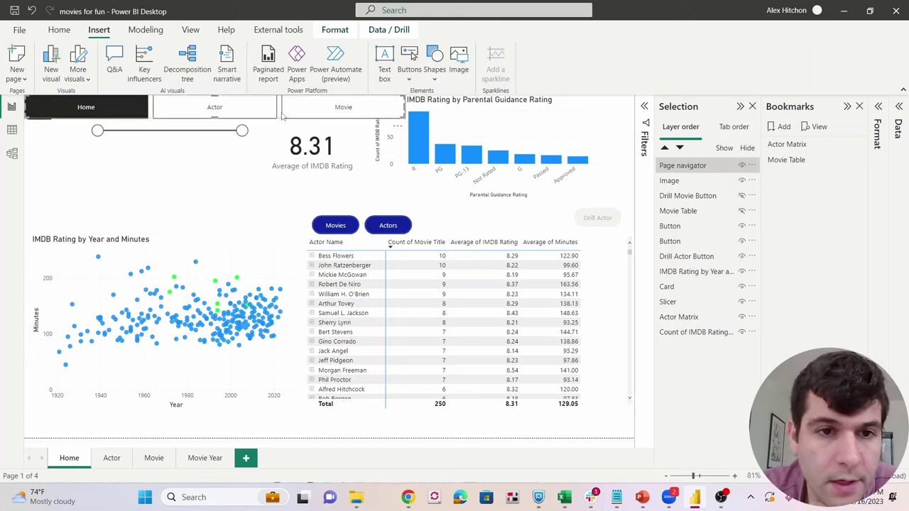
Stack the page navigator's buttons vertically, enlarge it, and move it toward the top-left
drag(282, 117, 397, 187)
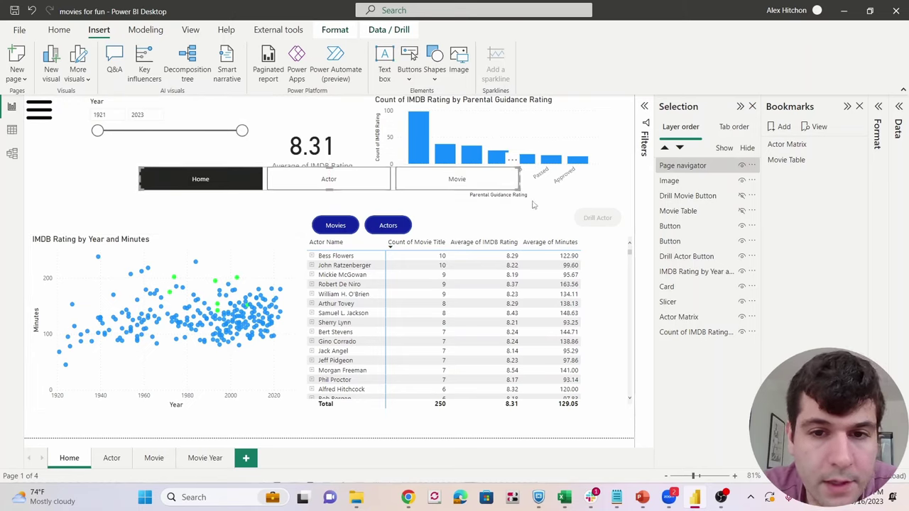
drag(517, 185, 381, 226)
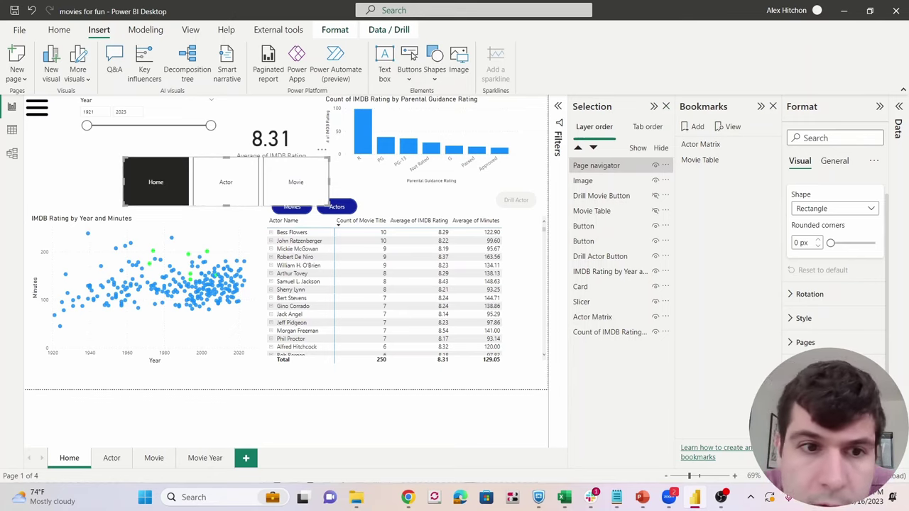
key(ctrl+z)
key(ctrl+z)
drag(186, 281, 202, 299)
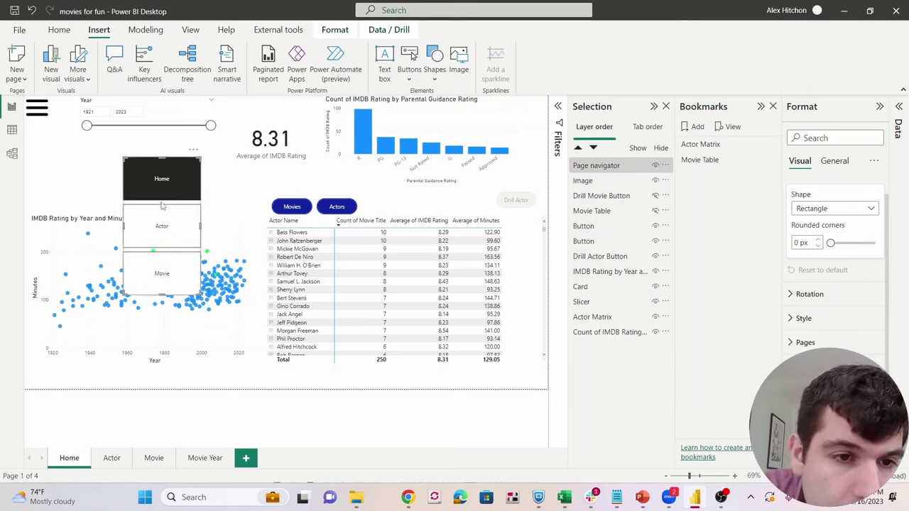
drag(153, 204, 74, 177)
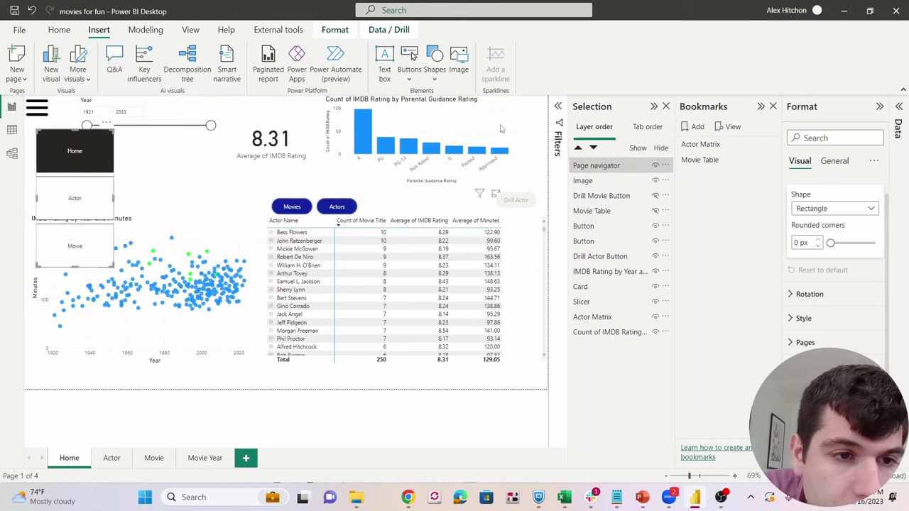
Give the navigator buttons a pill shape and 15-point text for the Selected state
click(831, 211)
click(805, 265)
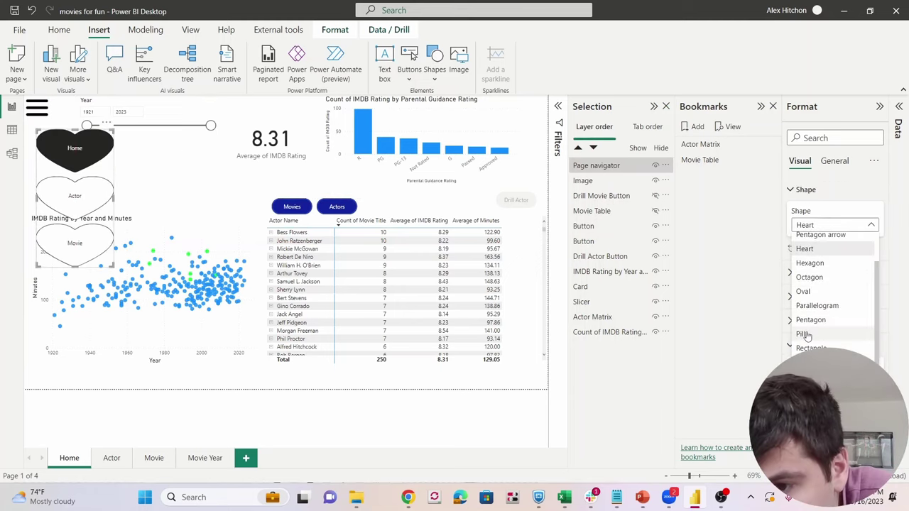
click(805, 334)
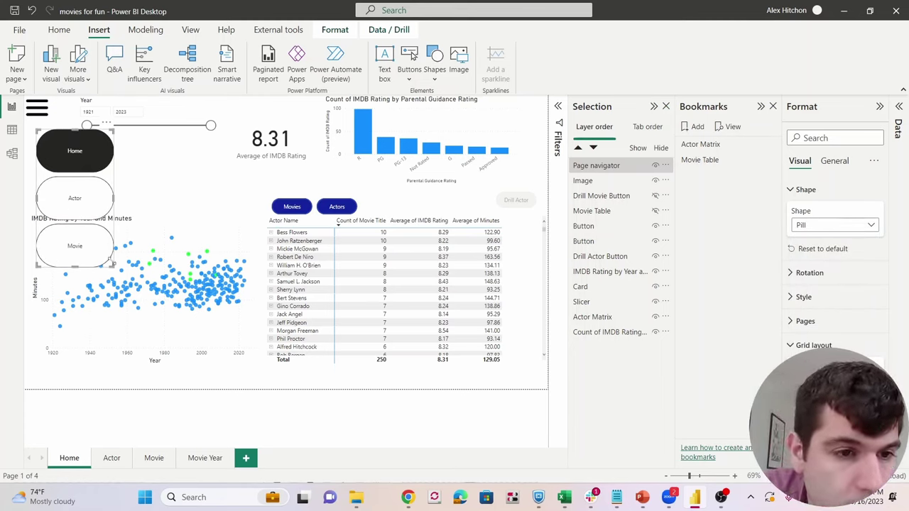
click(803, 297)
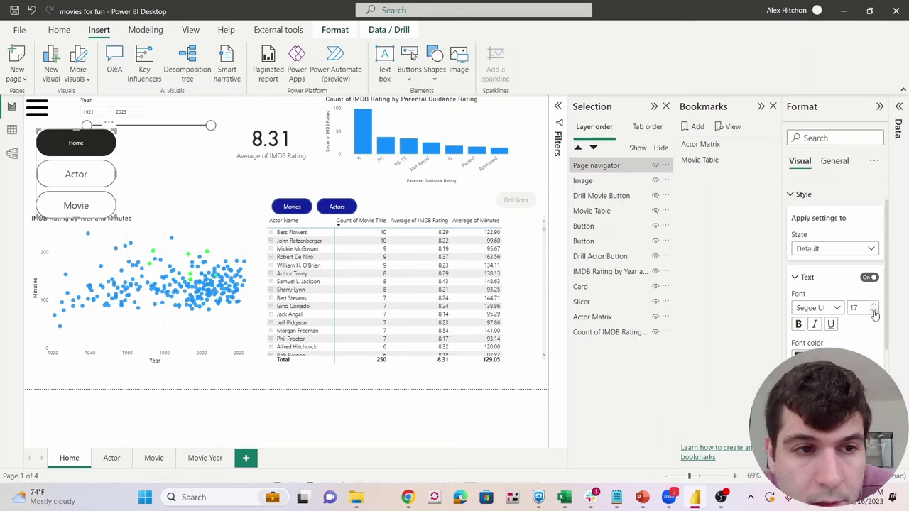
click(874, 313)
click(875, 313)
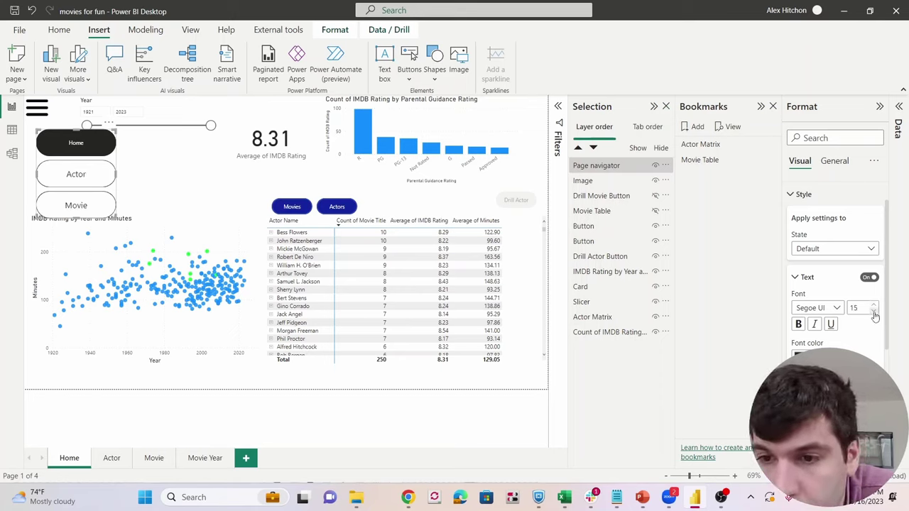
click(856, 249)
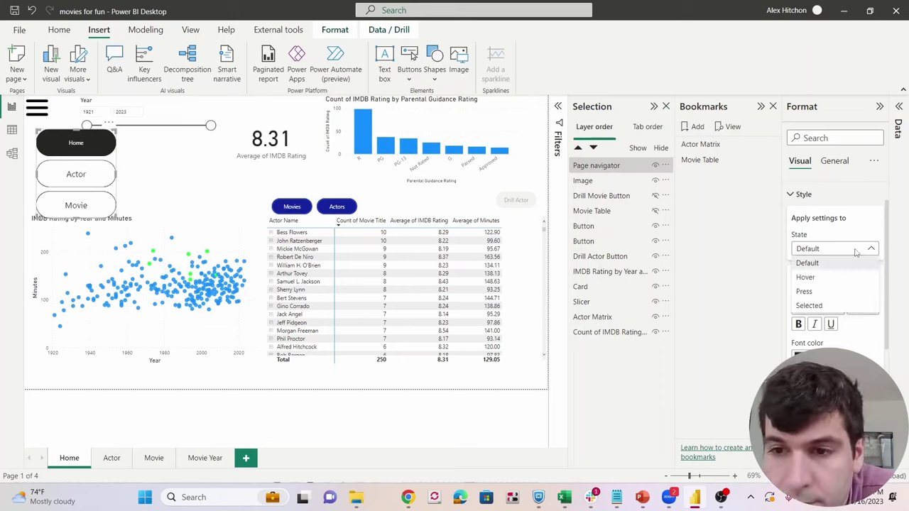
click(840, 306)
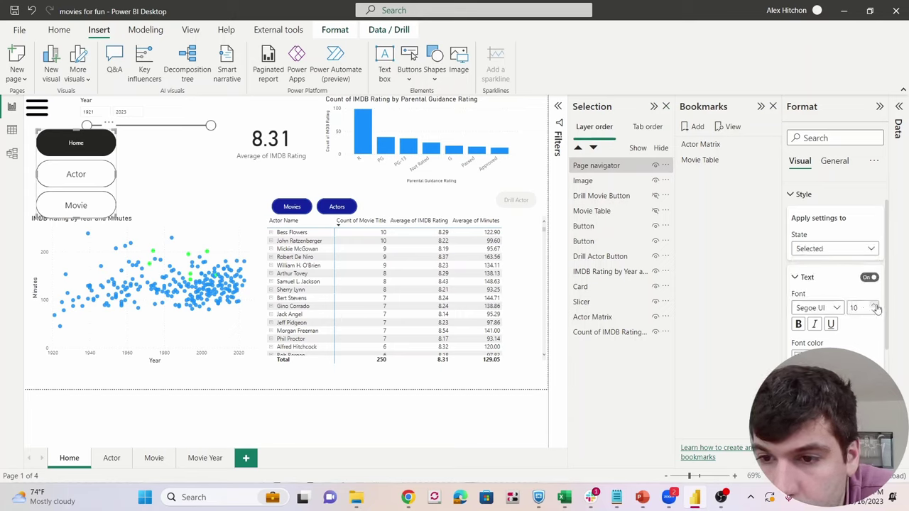
click(876, 305)
click(875, 305)
click(876, 304)
click(876, 305)
click(876, 305)
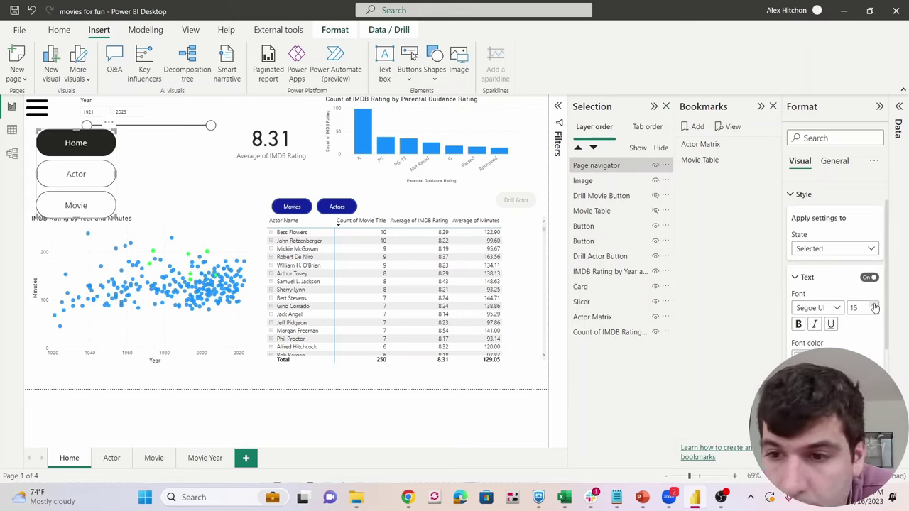
click(244, 131)
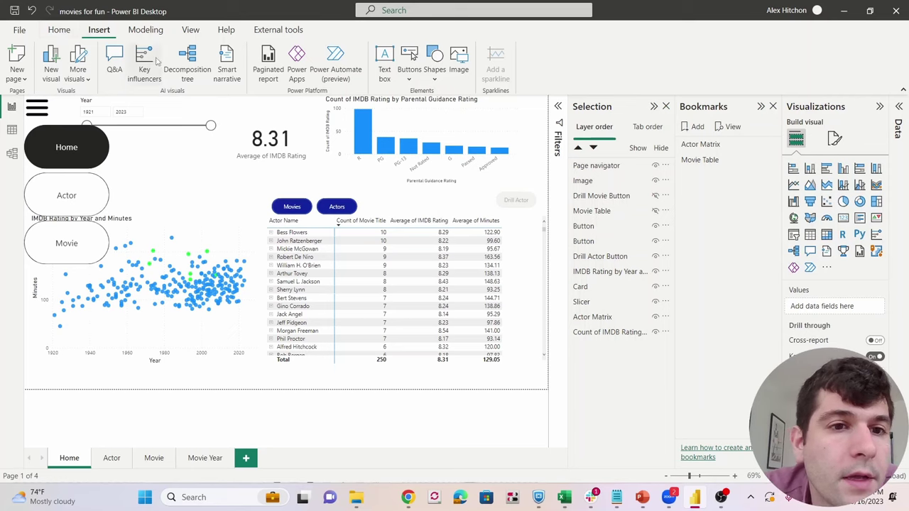
click(433, 71)
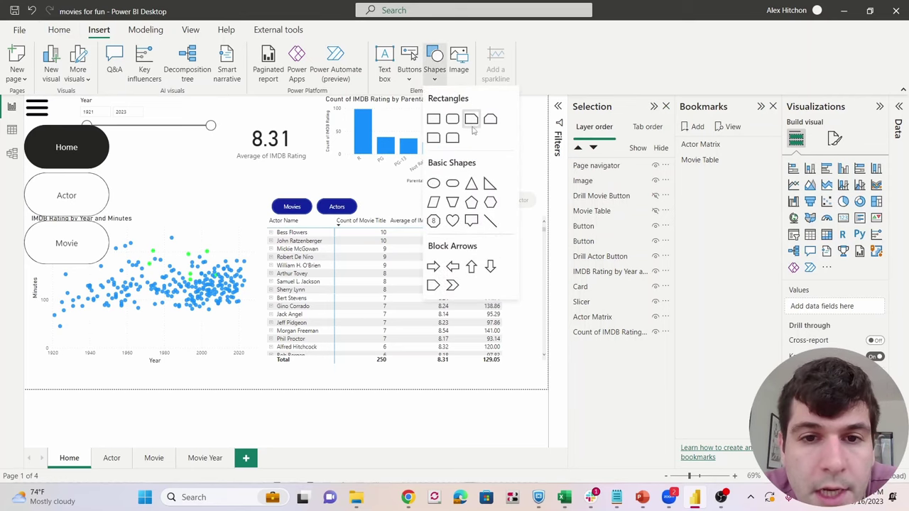
Insert a rectangle and stretch it into a tall strip down the page's left edge
click(434, 120)
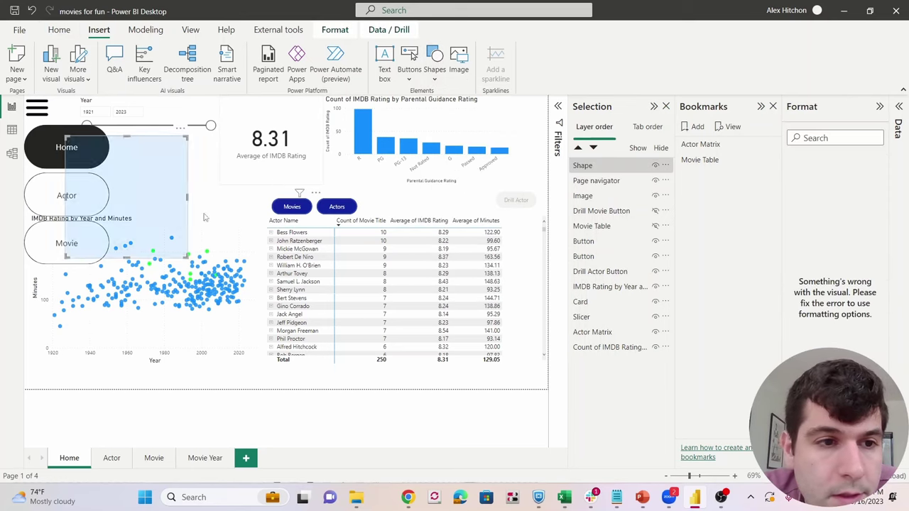
drag(133, 218, 81, 163)
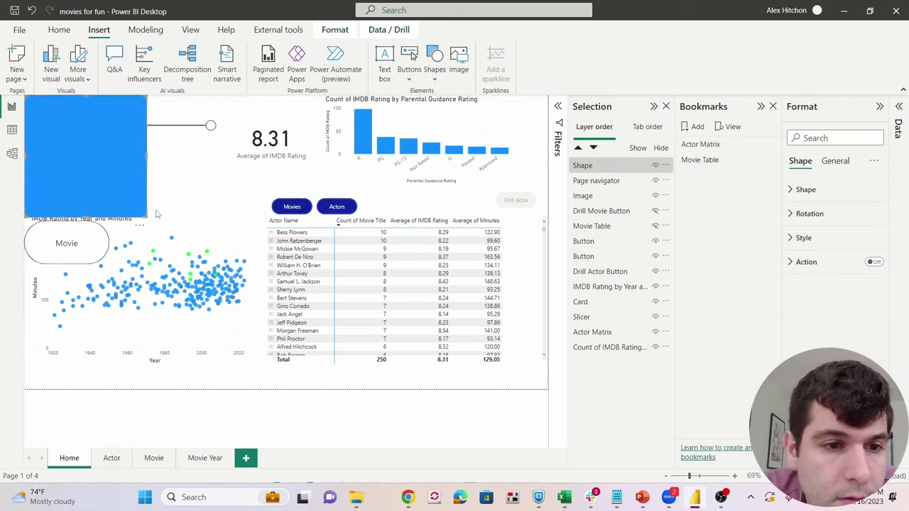
drag(146, 216, 113, 405)
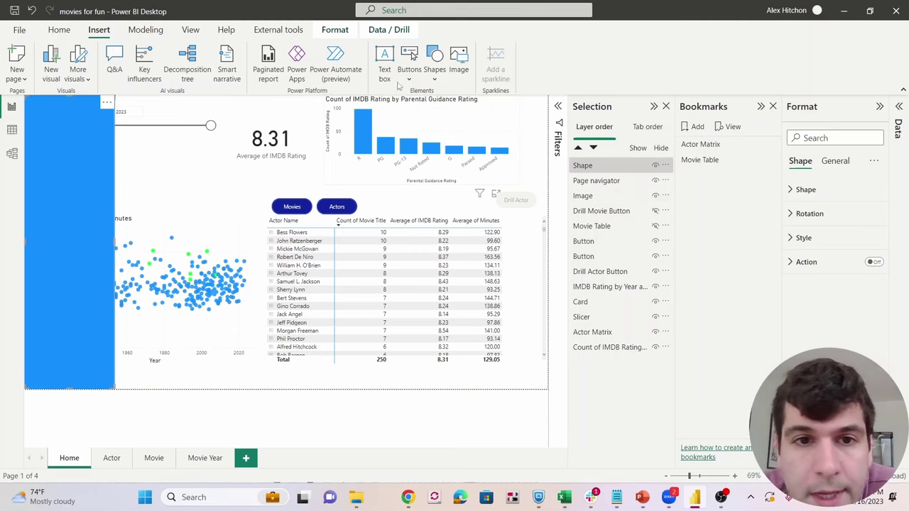
Fill the rectangle dark navy blue and bring the page navigator in front of it
click(835, 162)
click(818, 240)
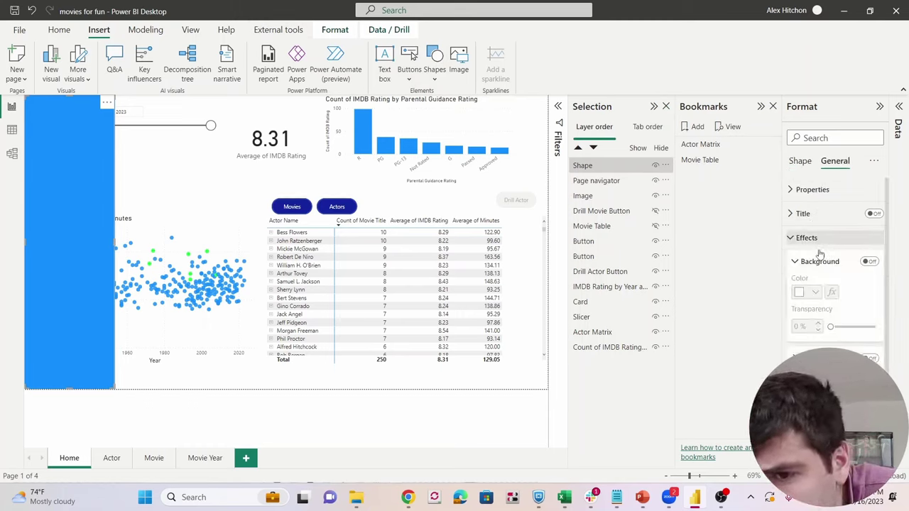
click(816, 239)
click(800, 161)
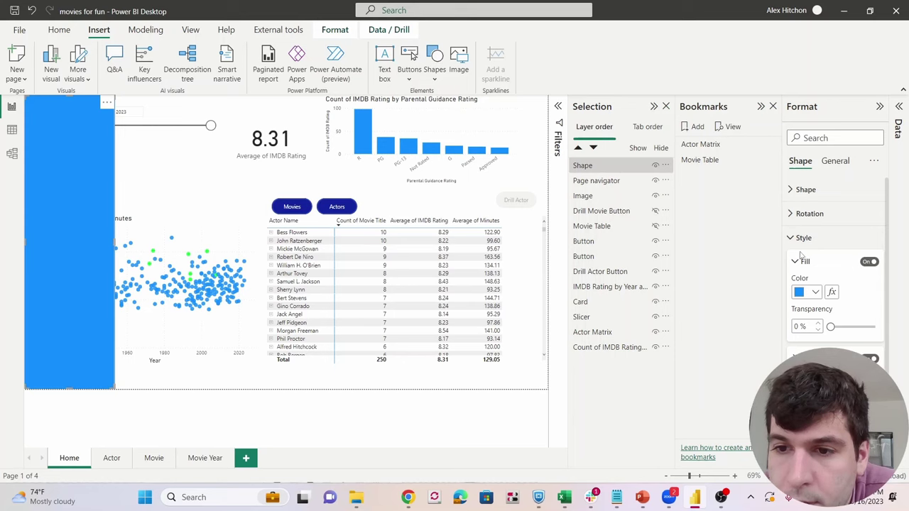
click(817, 293)
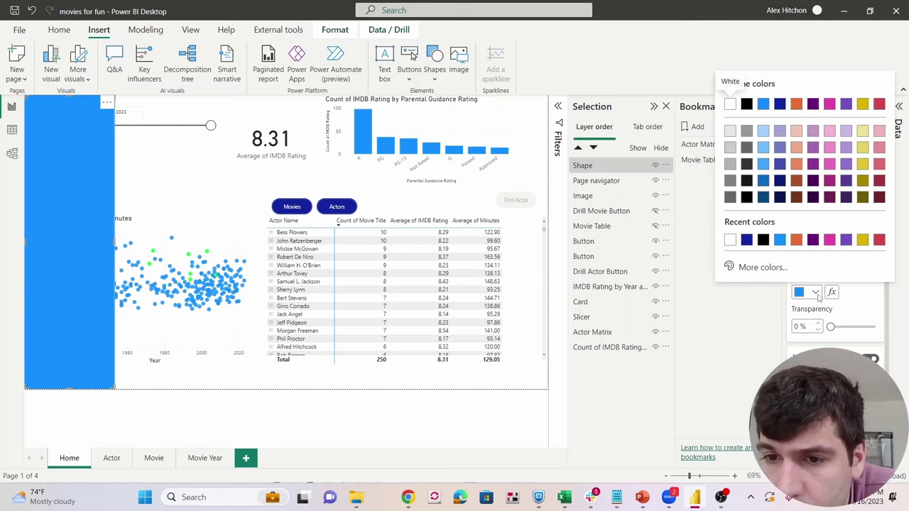
click(730, 149)
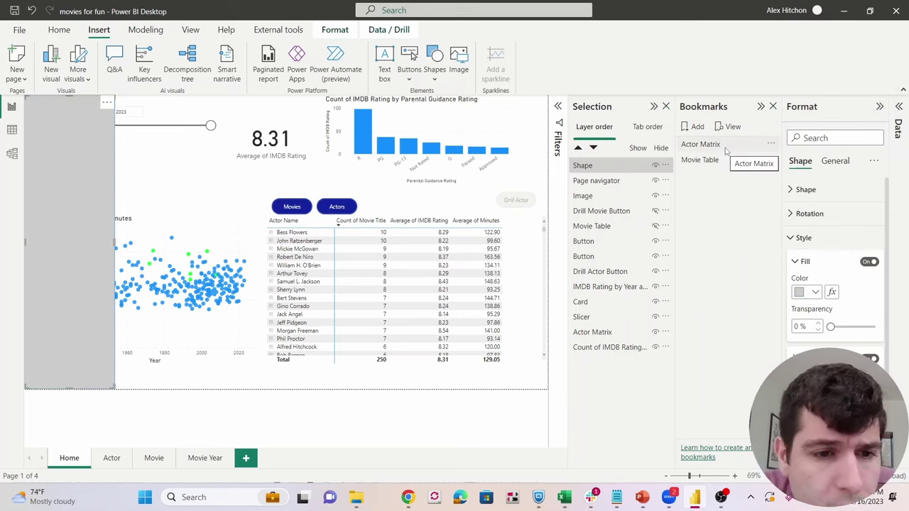
click(814, 292)
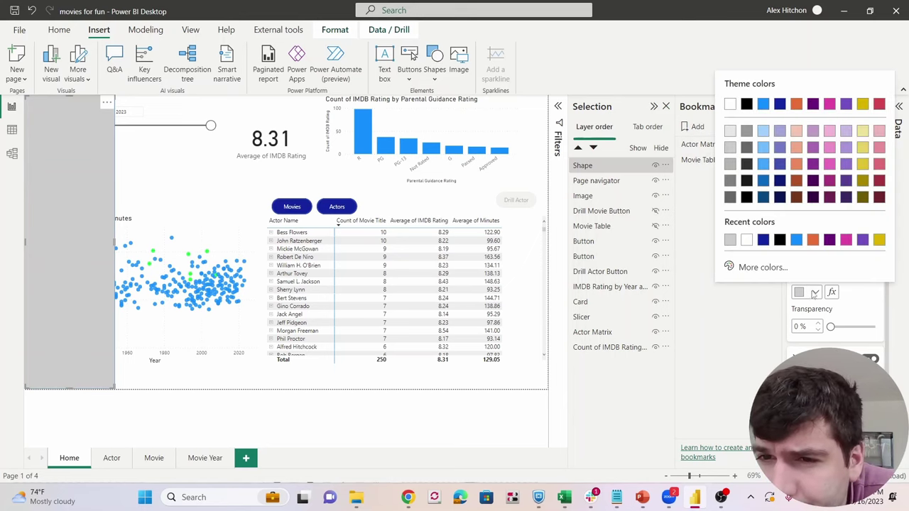
click(780, 183)
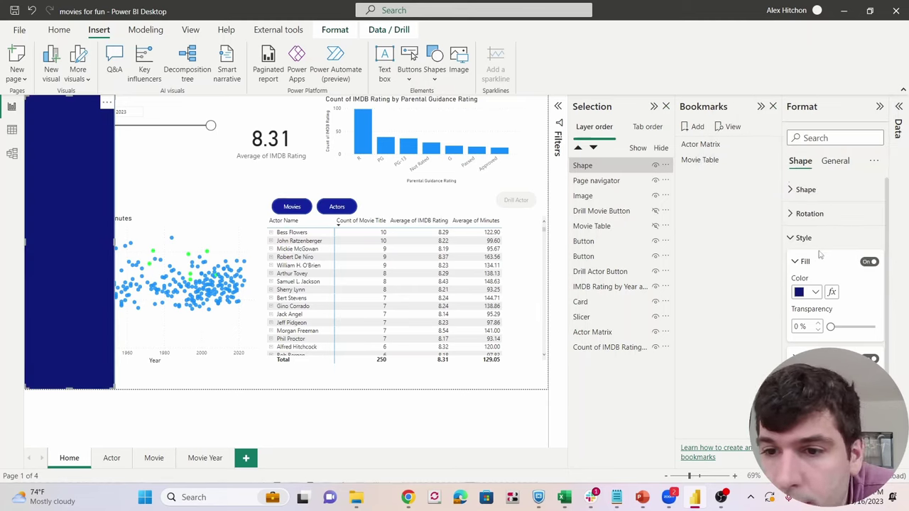
click(815, 292)
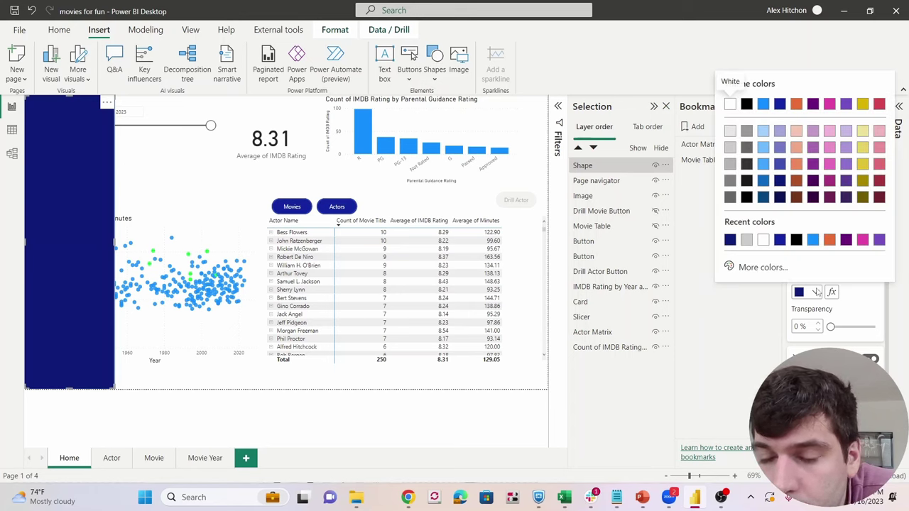
click(765, 311)
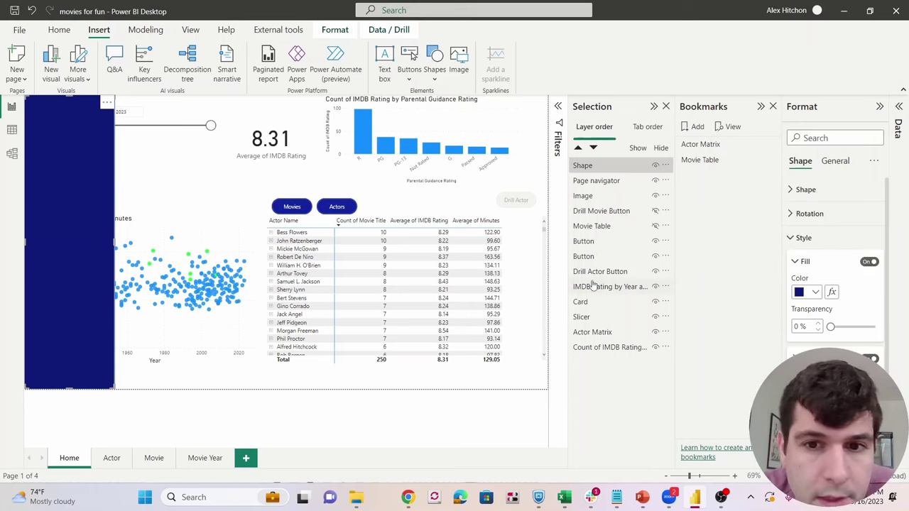
click(482, 193)
drag(607, 189, 604, 165)
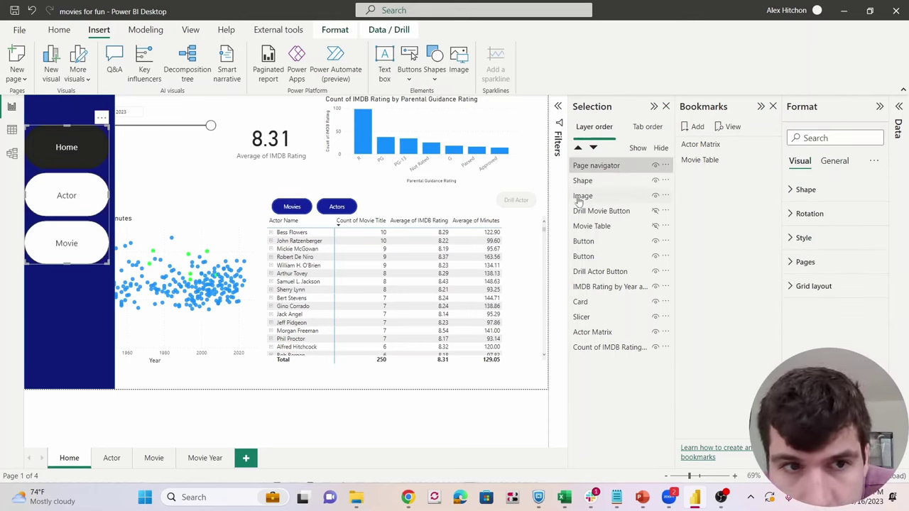
Adjust the page navigator's Style formatting, starting with the button text colour
click(835, 162)
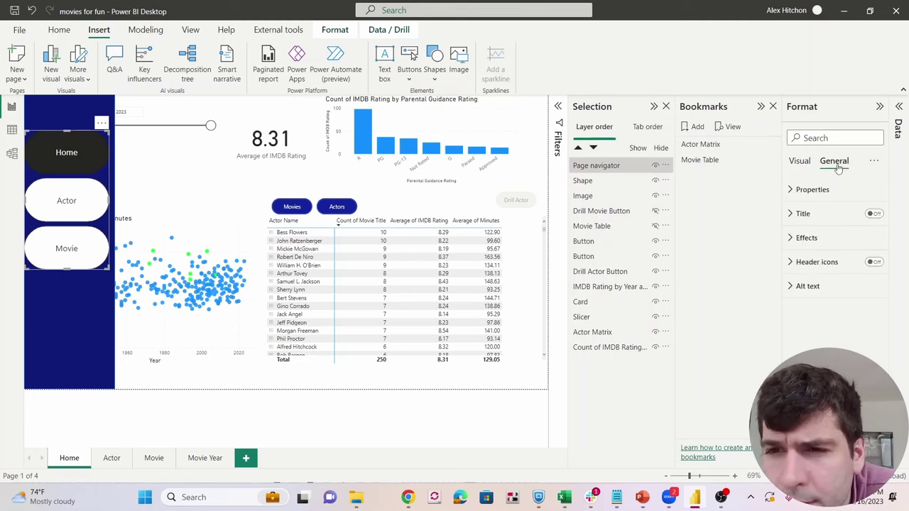
click(801, 162)
click(804, 238)
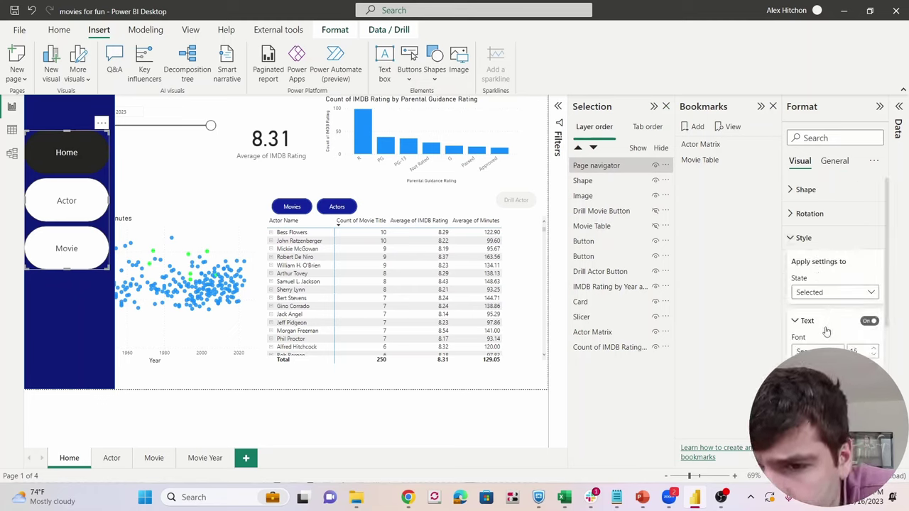
scroll(827, 332, down, 2)
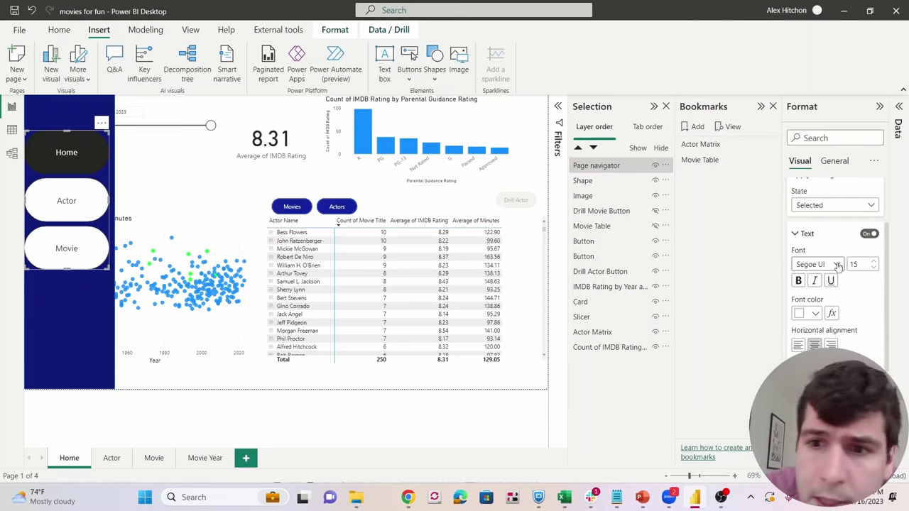
scroll(849, 294, down, 2)
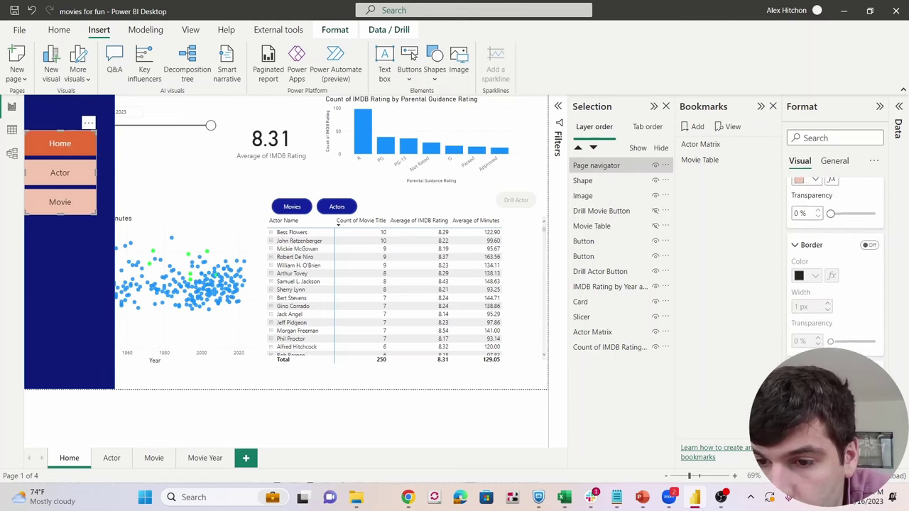
scroll(832, 284, up, 5)
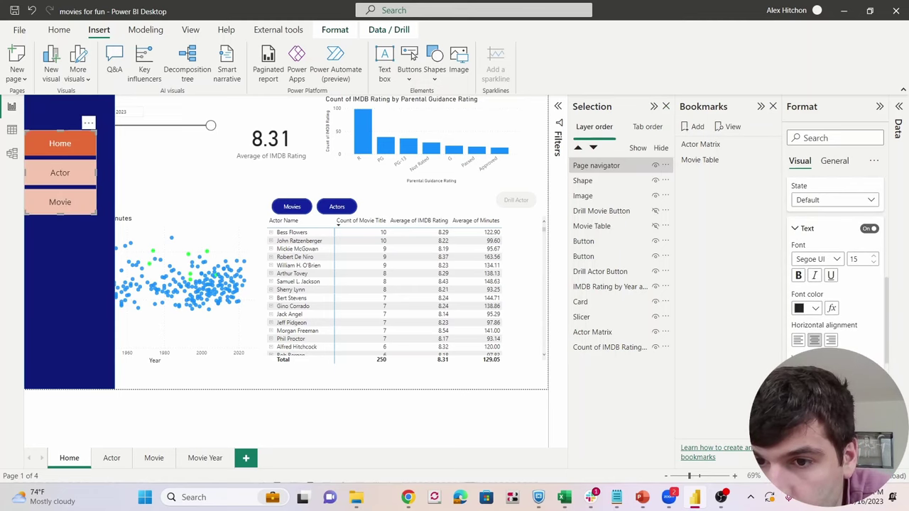
click(817, 309)
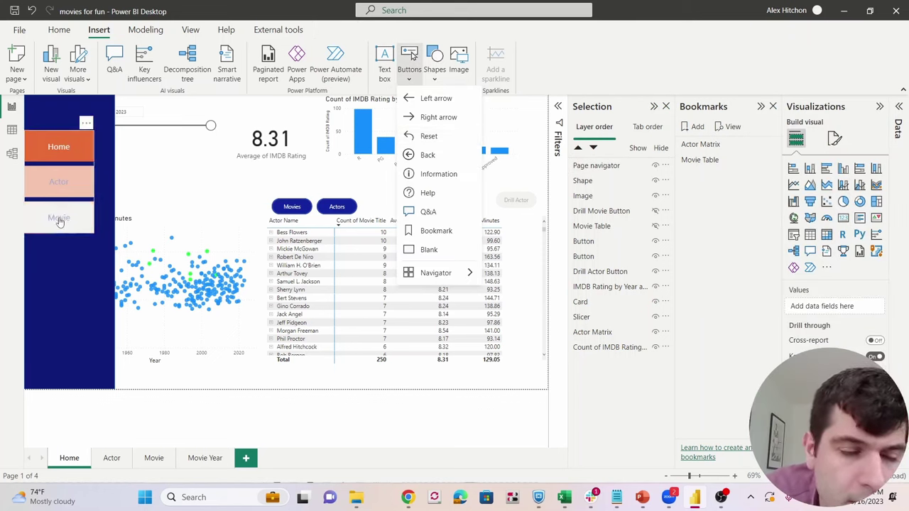
Add a curved arrow button atop the navy panel and multi-select panel, navigator and arrow
click(426, 136)
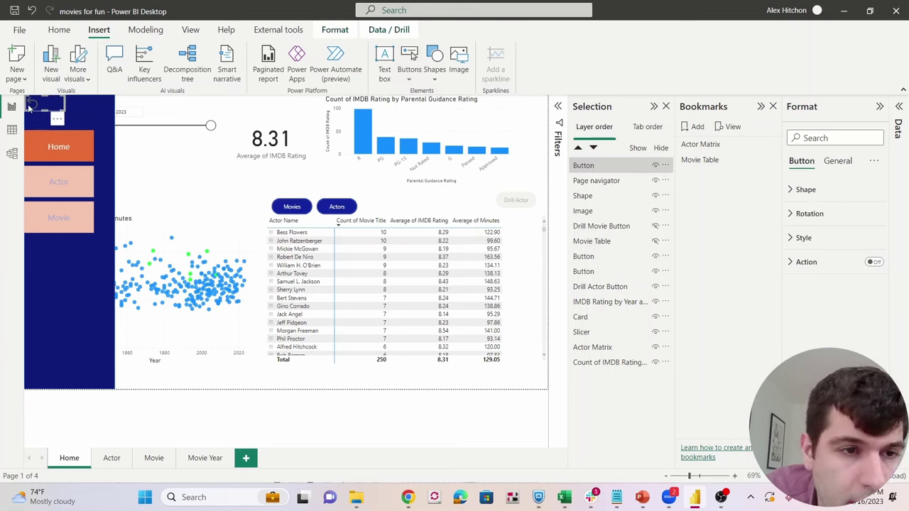
click(60, 256)
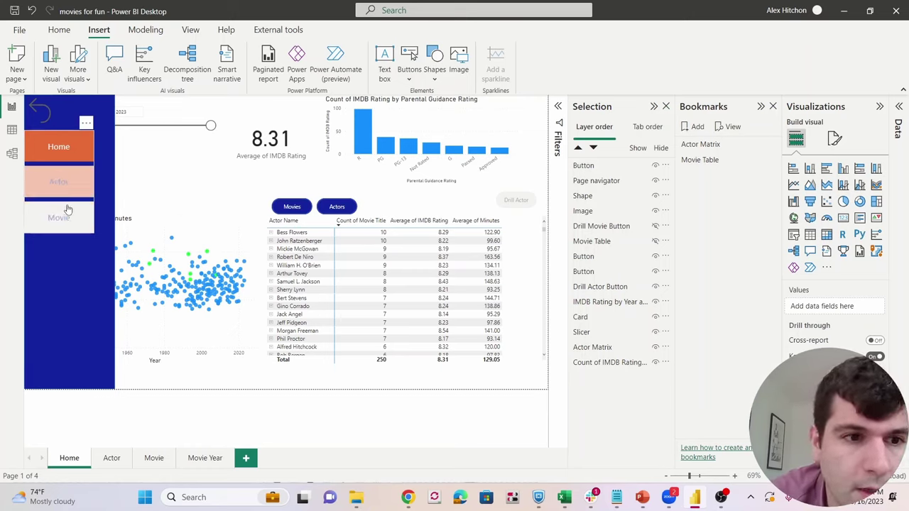
click(621, 196)
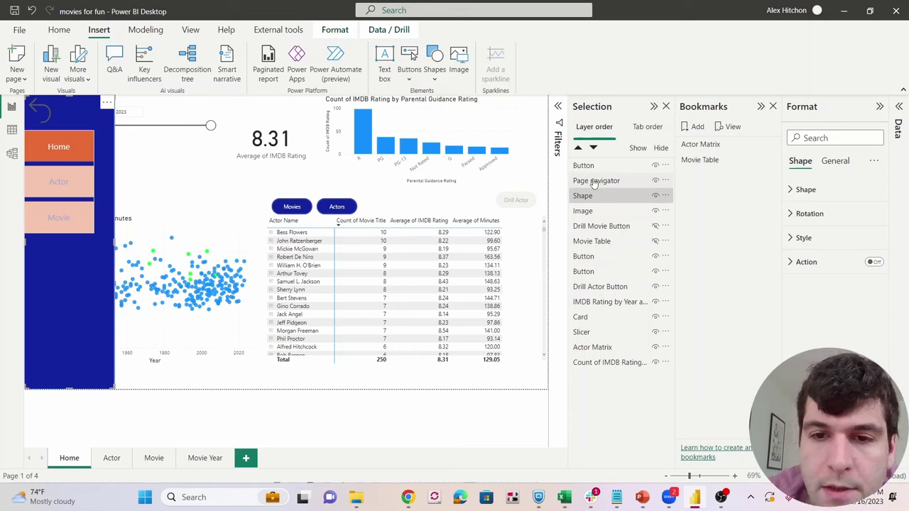
ctrl+click(595, 181)
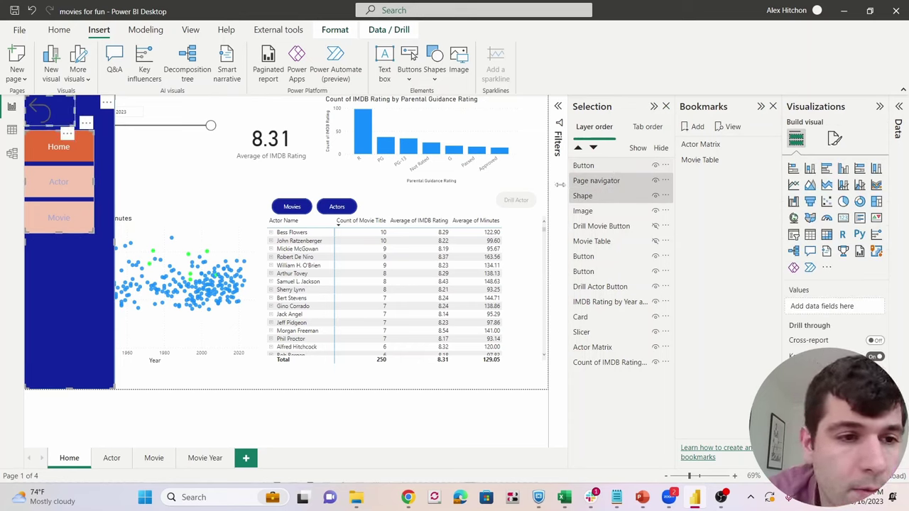
ctrl+click(606, 168)
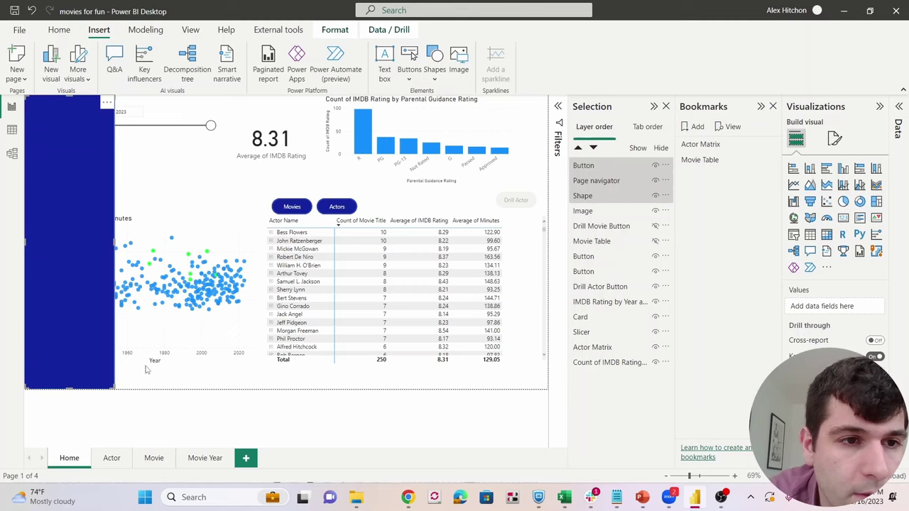
click(593, 147)
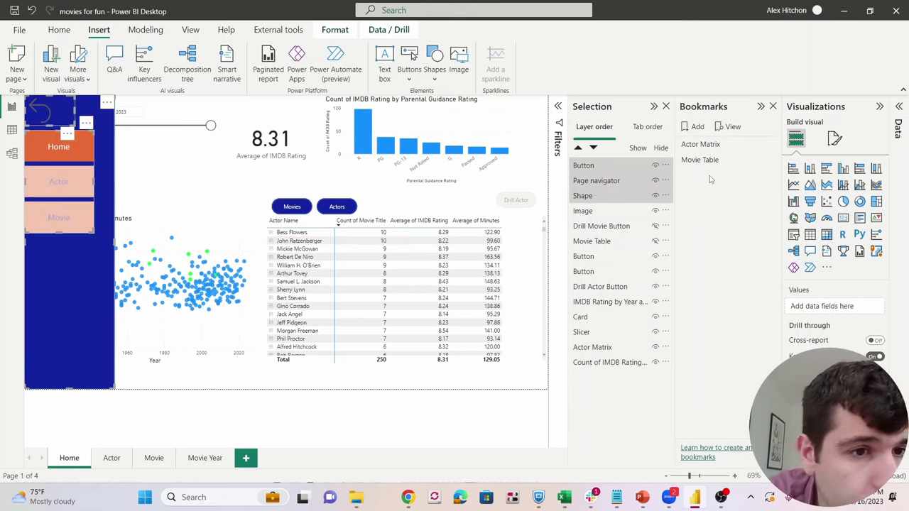
ctrl+click(627, 181)
ctrl+click(626, 178)
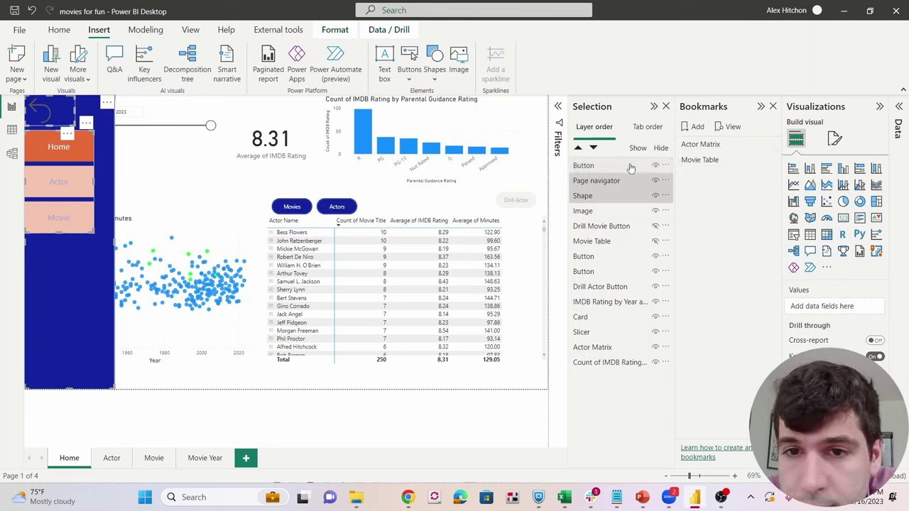
Group the back arrow, page navigator and navy shape as Group 1 and hide it
right_click(628, 179)
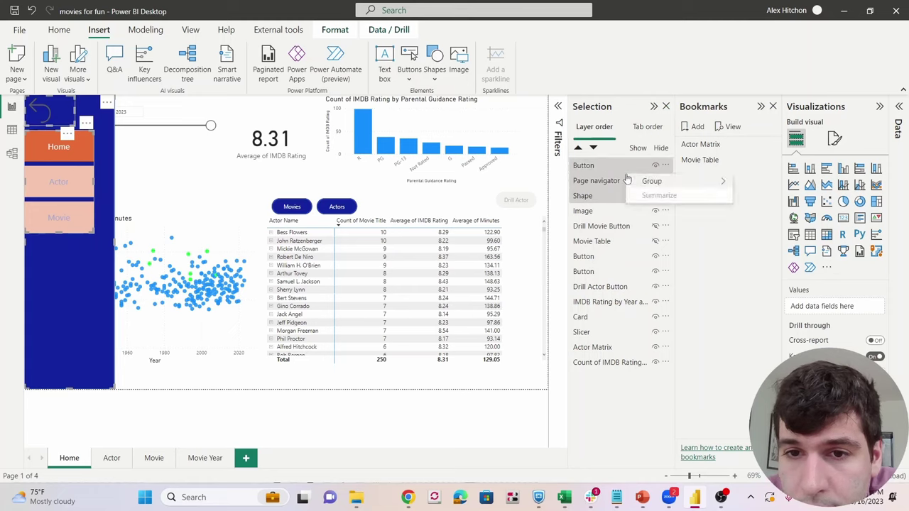
click(759, 182)
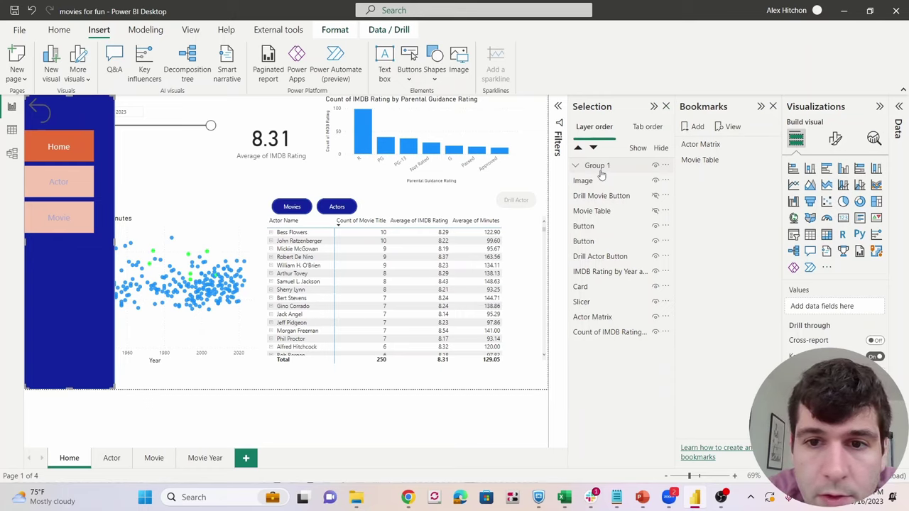
click(657, 166)
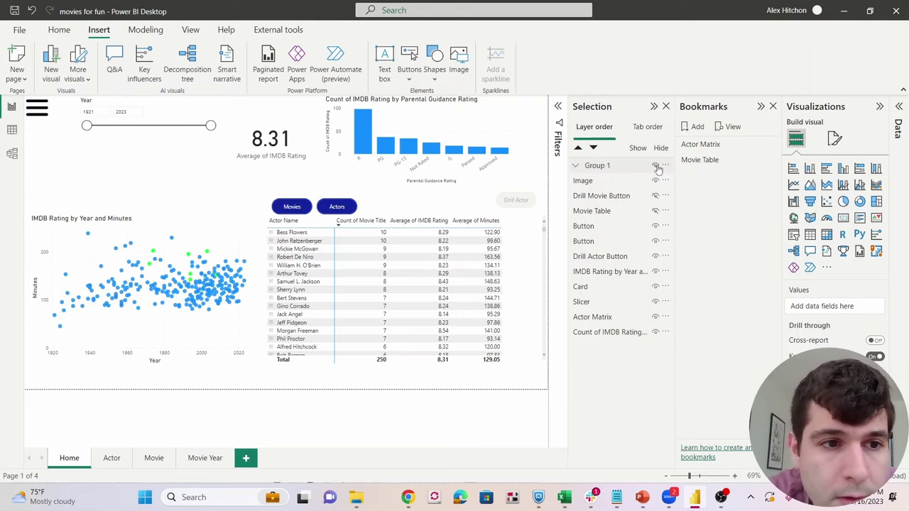
click(657, 167)
click(657, 167)
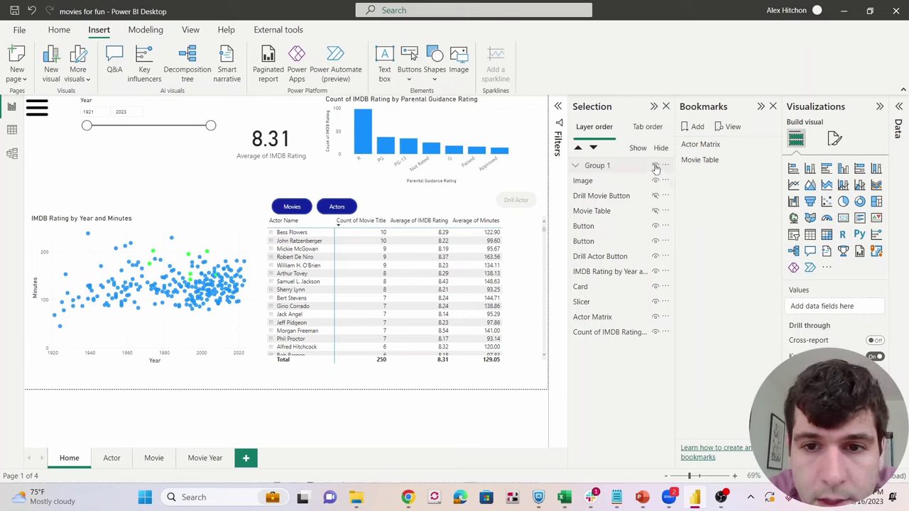
click(656, 167)
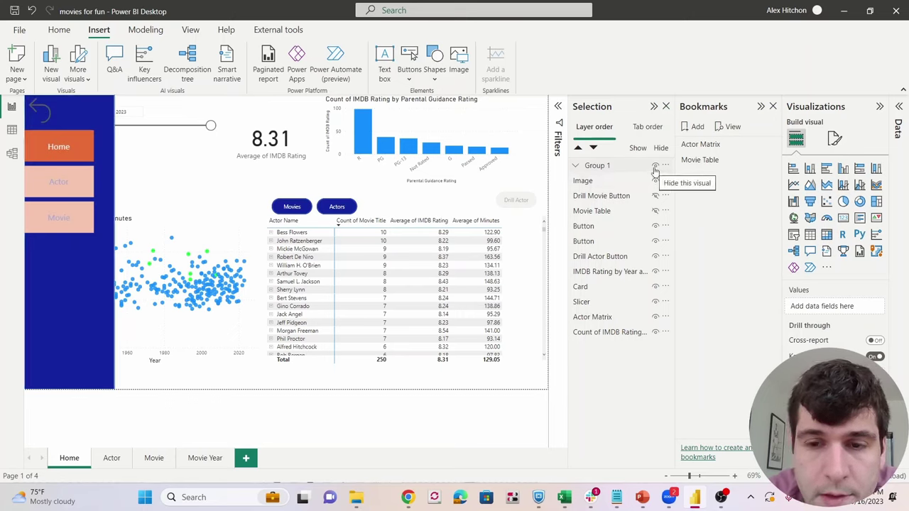
click(656, 168)
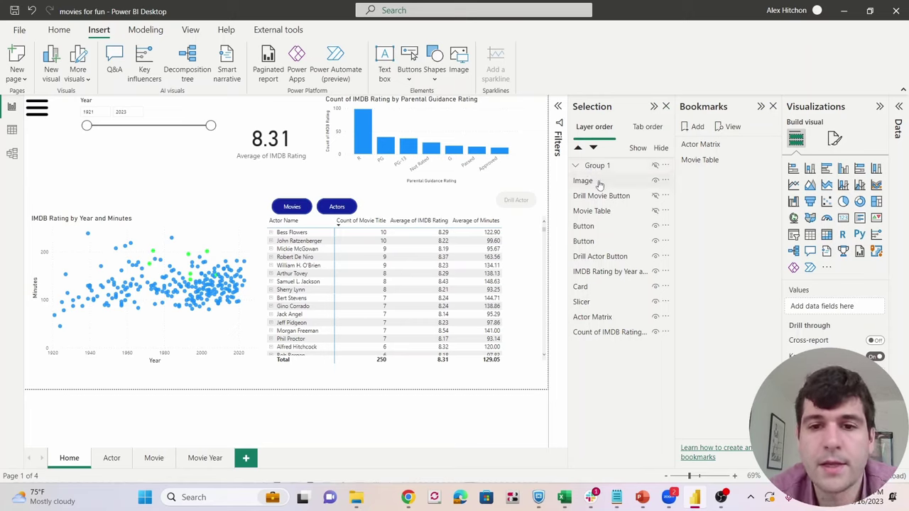
click(656, 182)
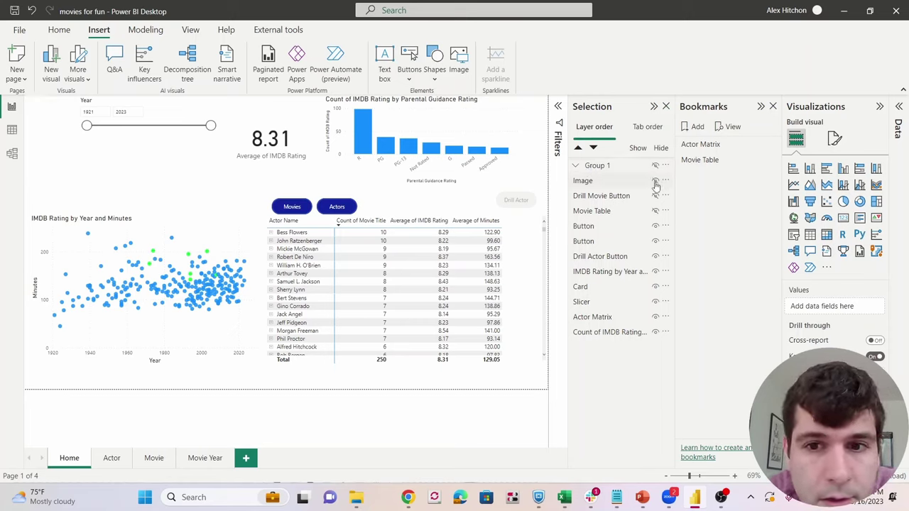
click(656, 182)
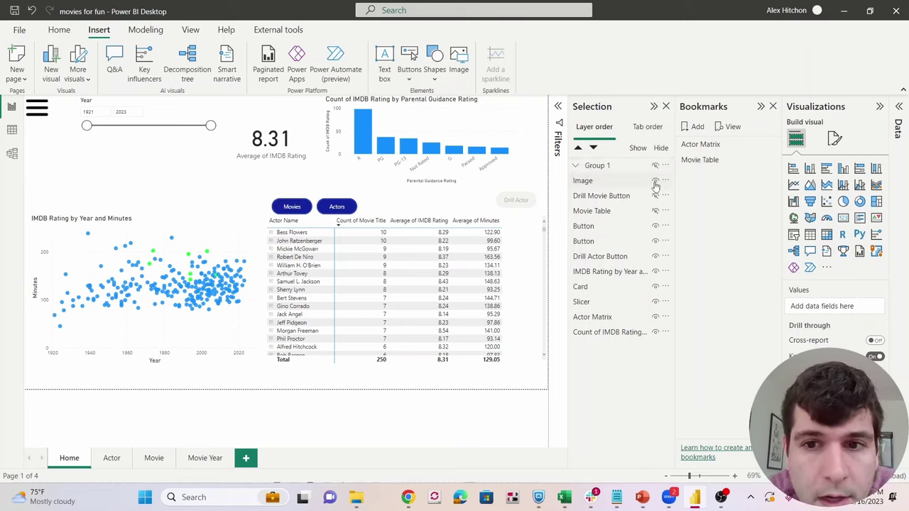
Bookmark the hidden Group 1 as 'Hamburger Close' with Data off and Selected visuals only
click(598, 165)
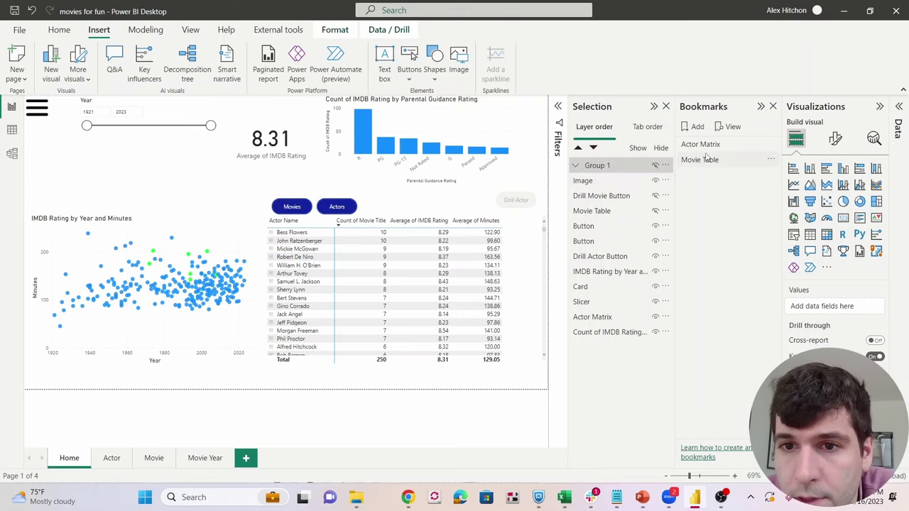
click(698, 128)
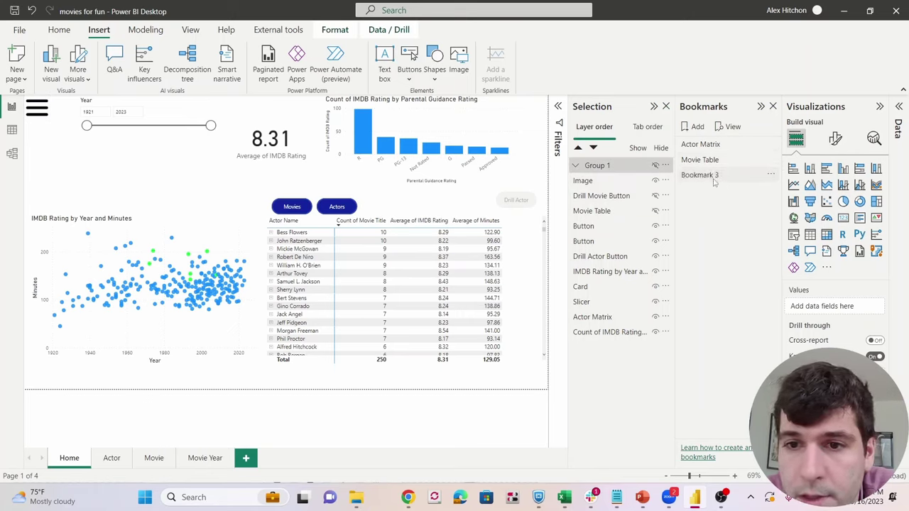
double_click(711, 179)
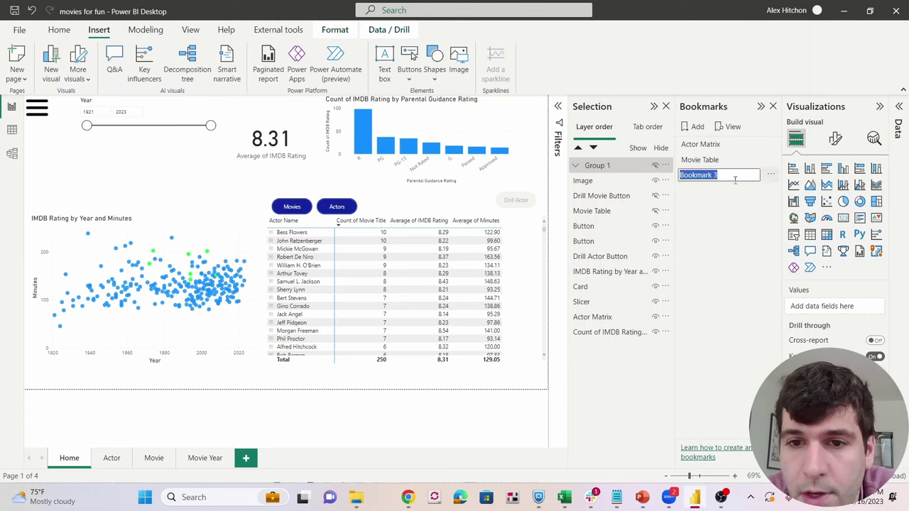
text(Hamburger Close)
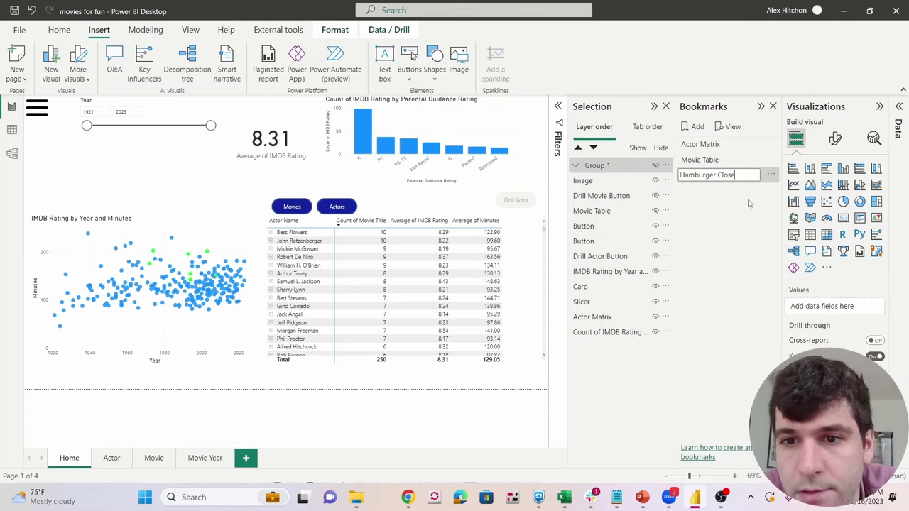
key(Return)
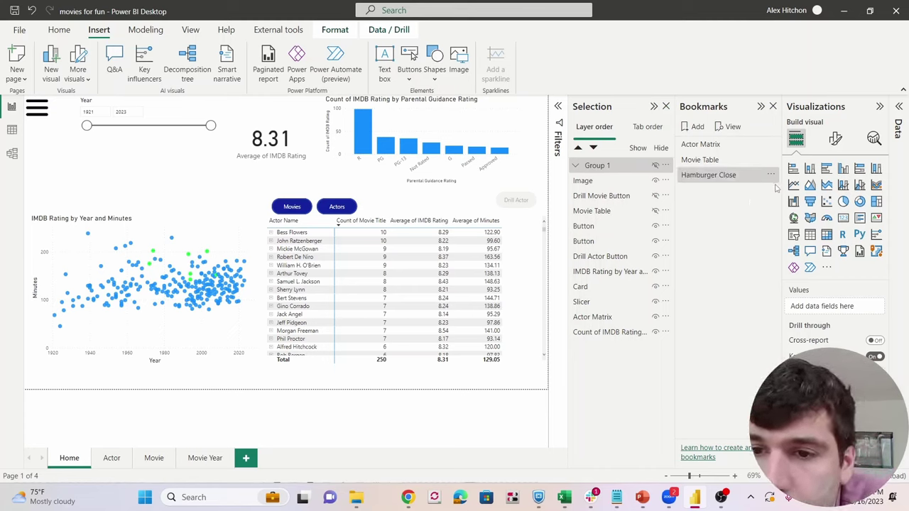
click(771, 175)
click(793, 242)
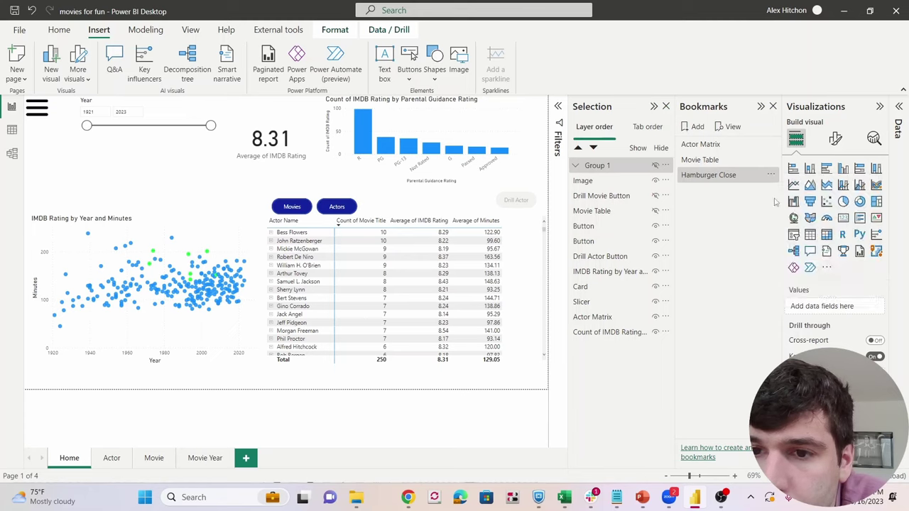
click(771, 176)
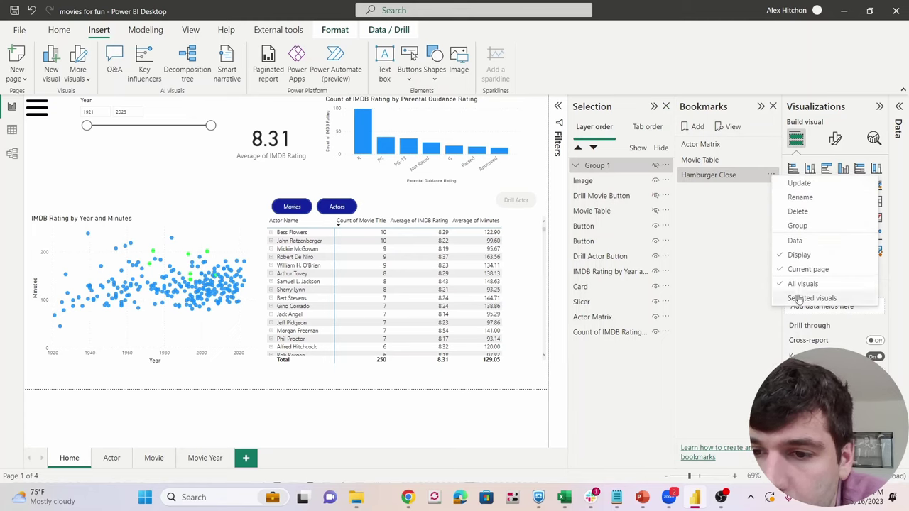
click(799, 299)
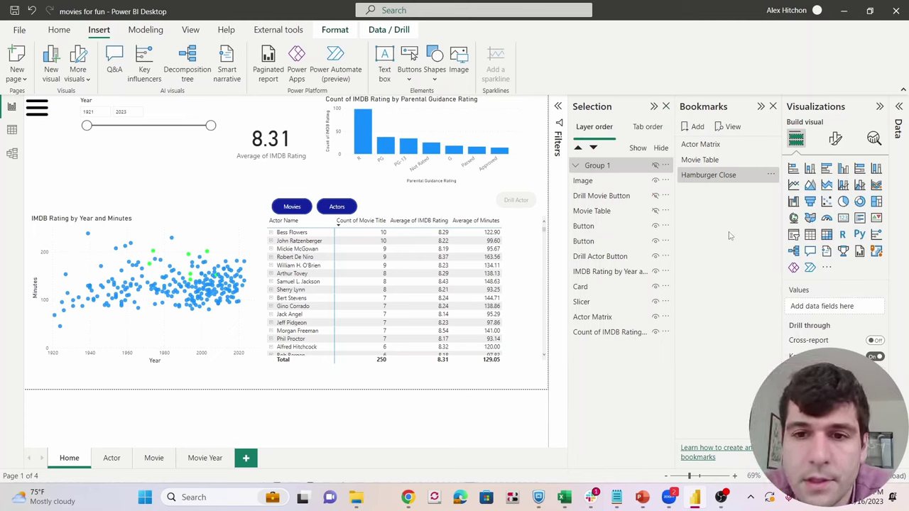
Unhide Group 1, select it, and add another bookmark
click(656, 166)
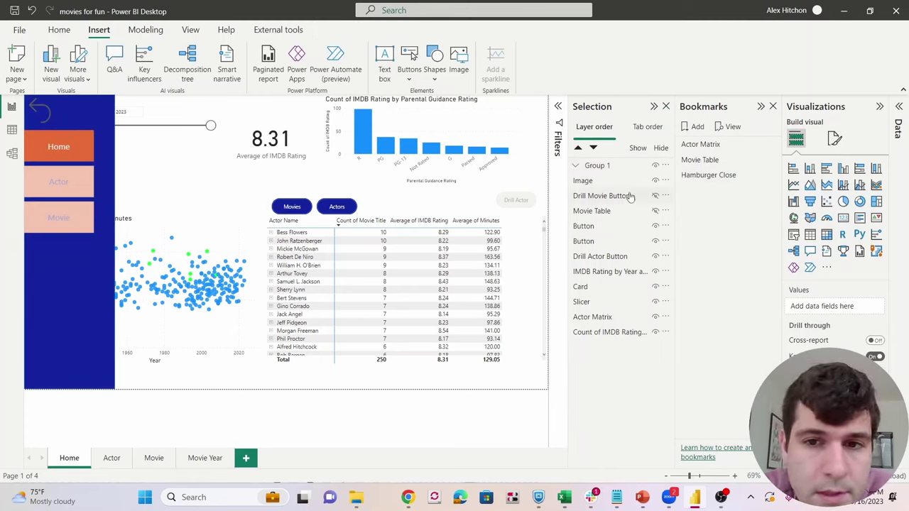
click(596, 168)
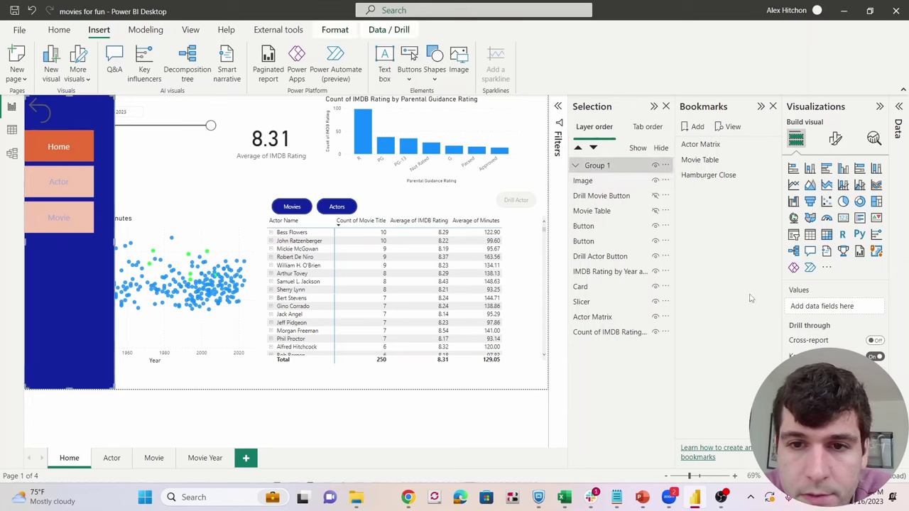
click(694, 128)
Name the new bookmark 'Hamburger Open', untick Data and limit it to Selected visuals
double_click(714, 193)
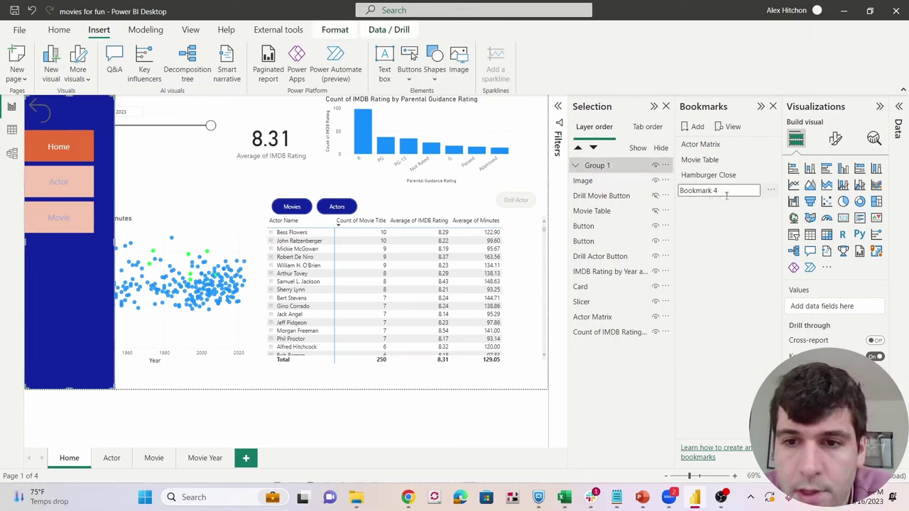
text(Hamburger Open)
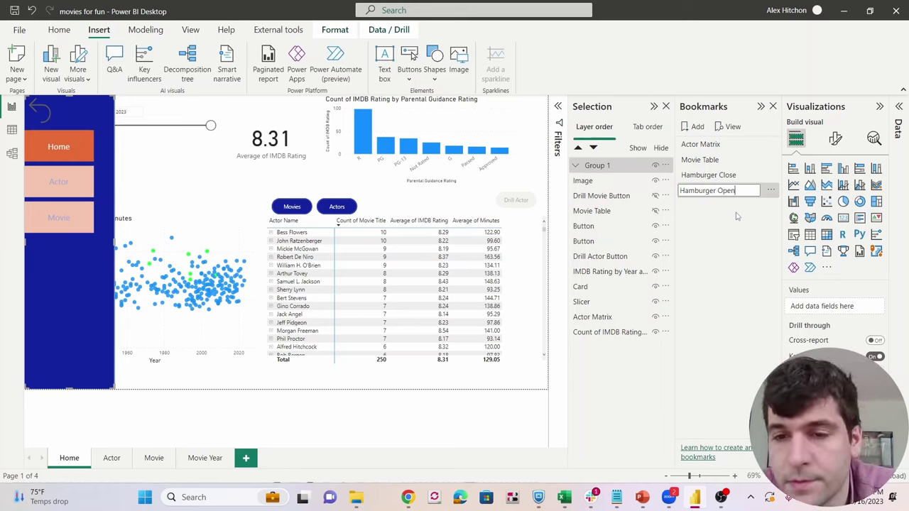
click(718, 248)
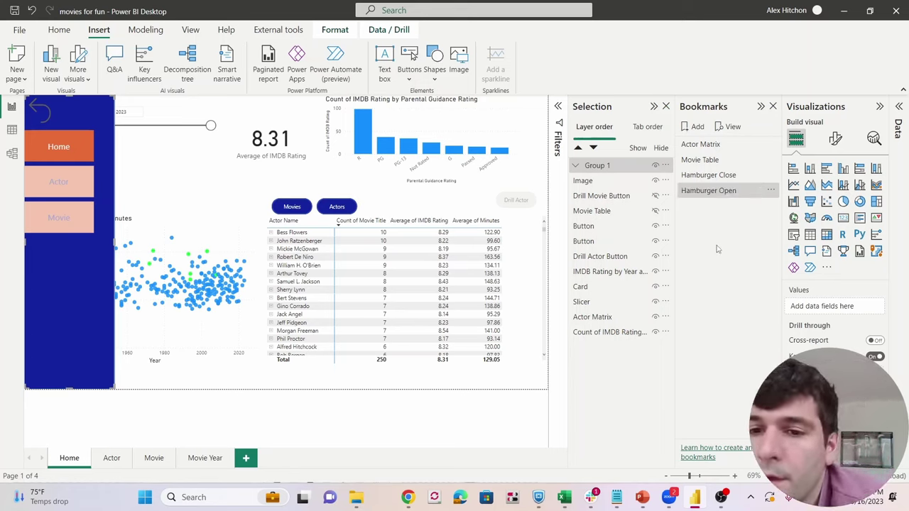
click(772, 191)
click(807, 260)
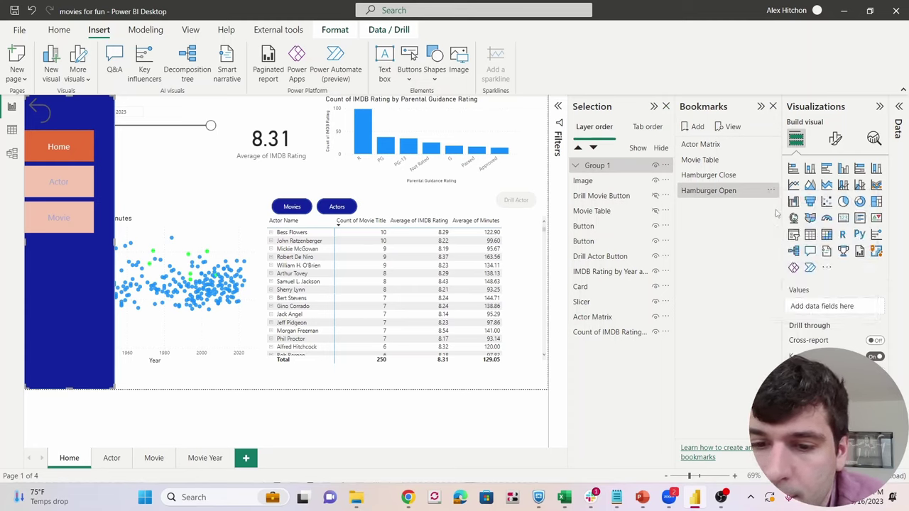
click(772, 190)
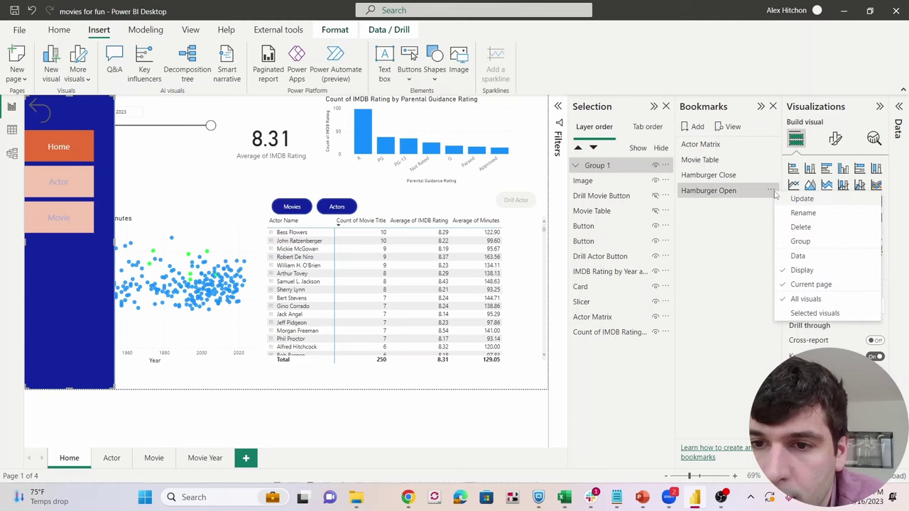
click(810, 313)
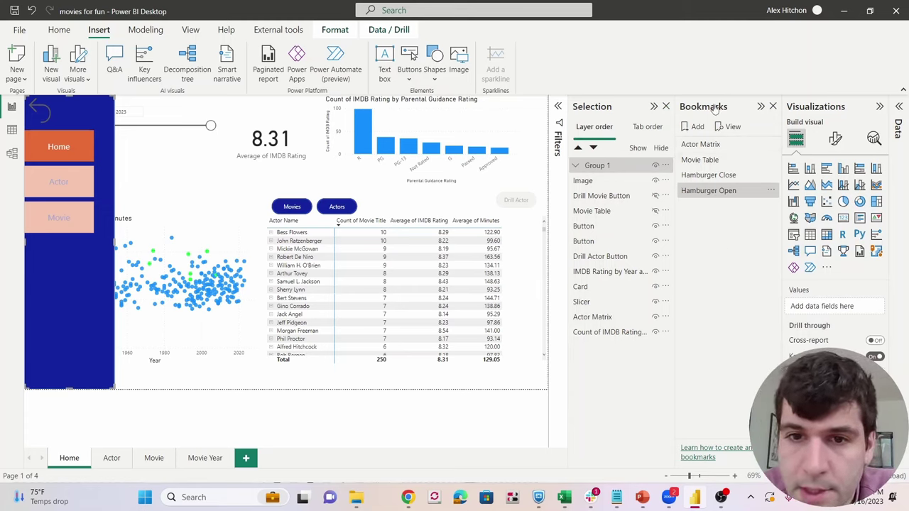
Turn on the back arrow's Action and set its type to Bookmark
click(43, 120)
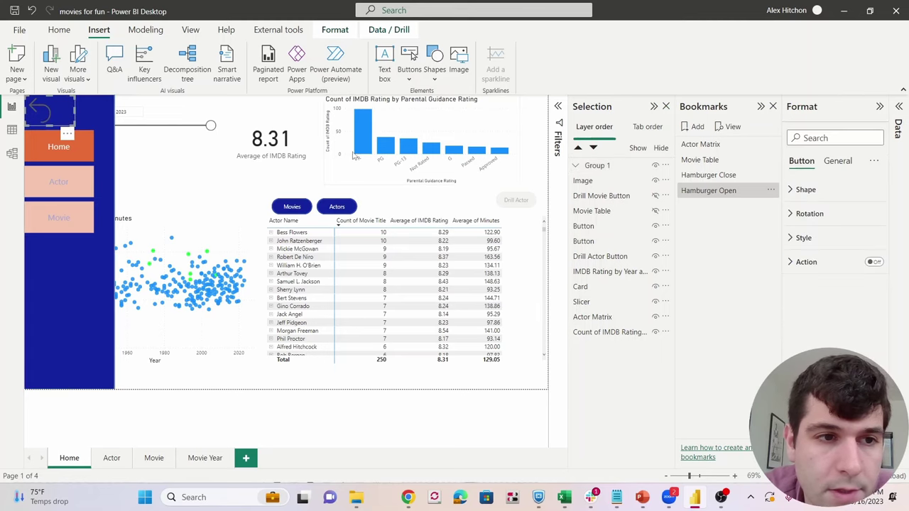
click(874, 262)
click(817, 262)
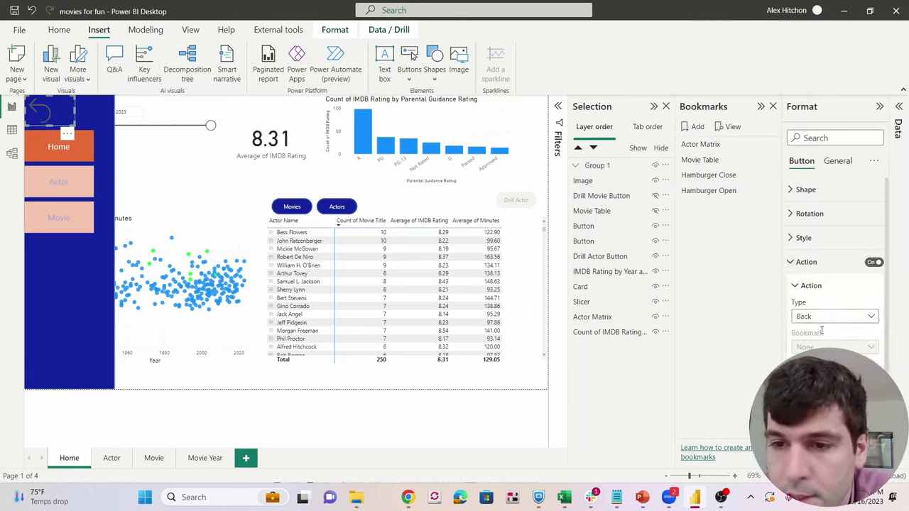
click(826, 320)
click(811, 345)
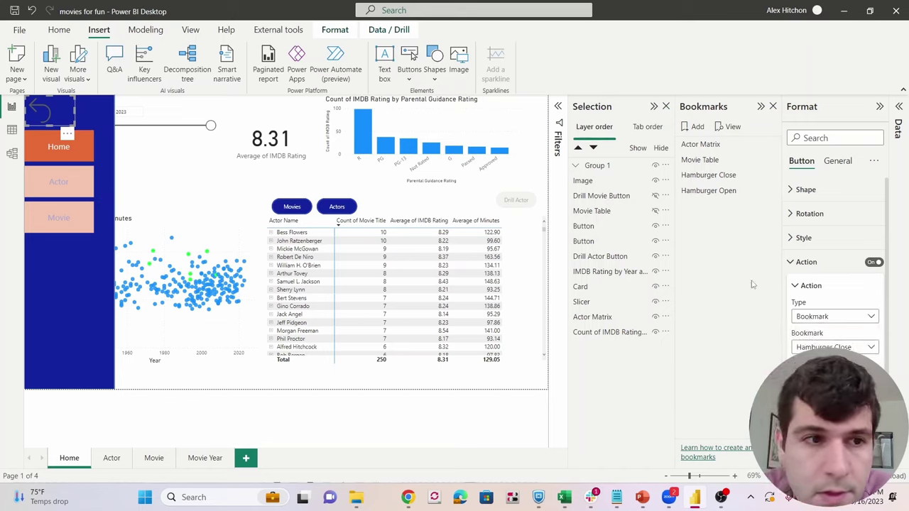
Set the back-arrow icon's line colour to white
click(803, 238)
scroll(859, 313, down, 3)
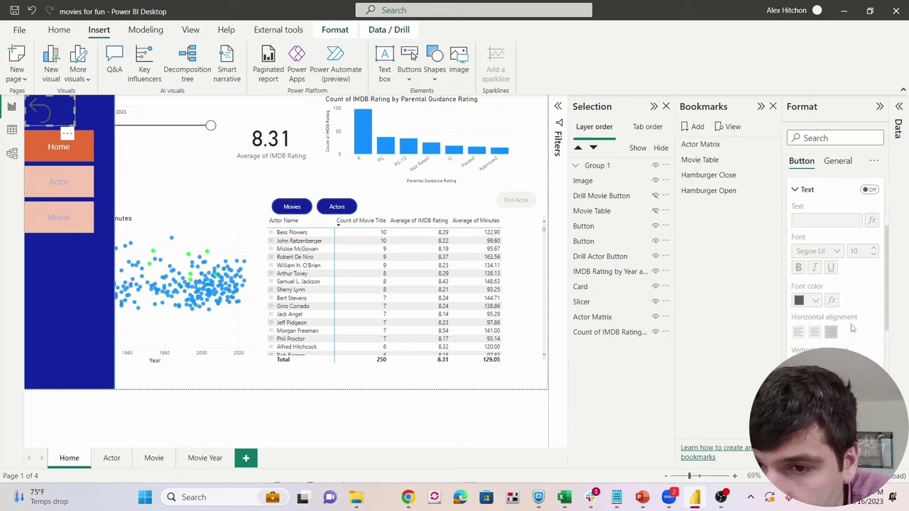
scroll(866, 299, up, 2)
scroll(853, 298, down, 3)
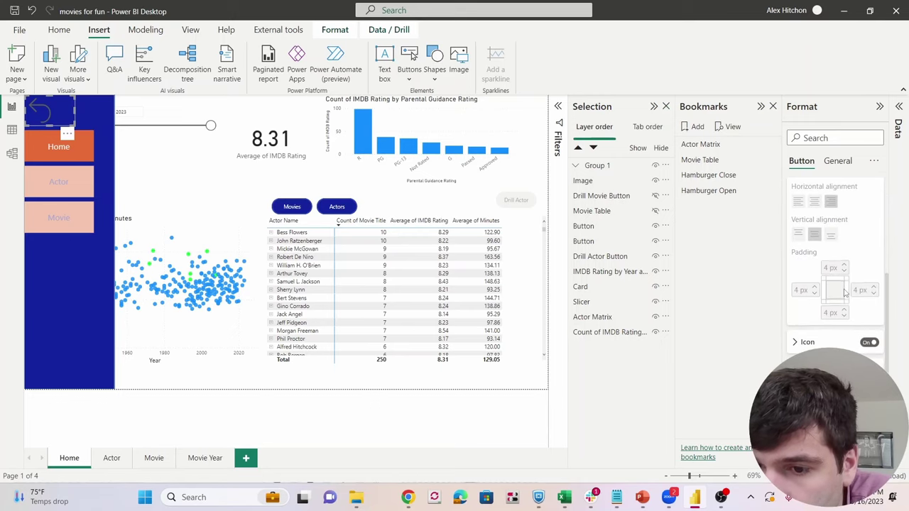
click(810, 300)
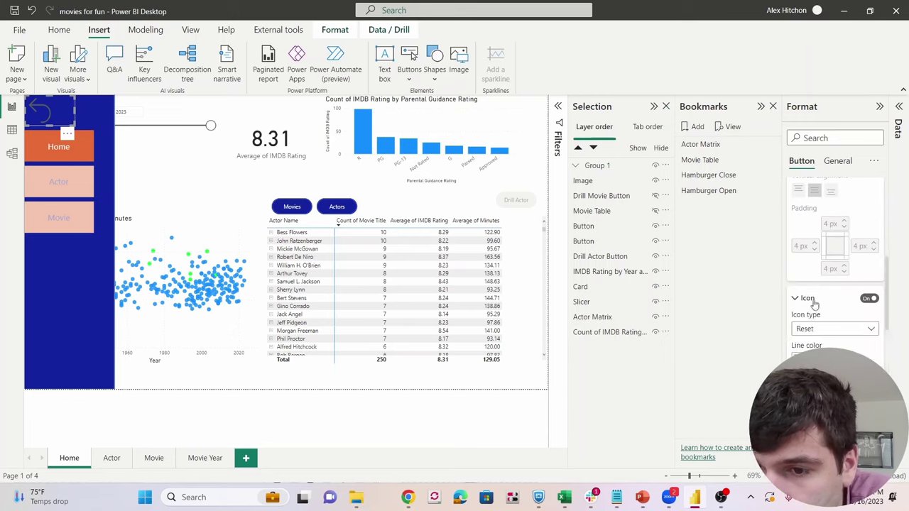
click(801, 359)
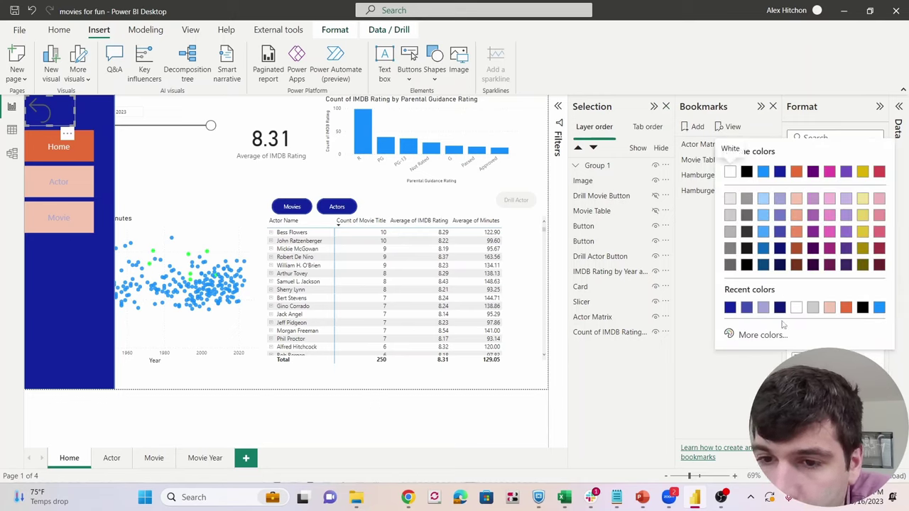
click(797, 202)
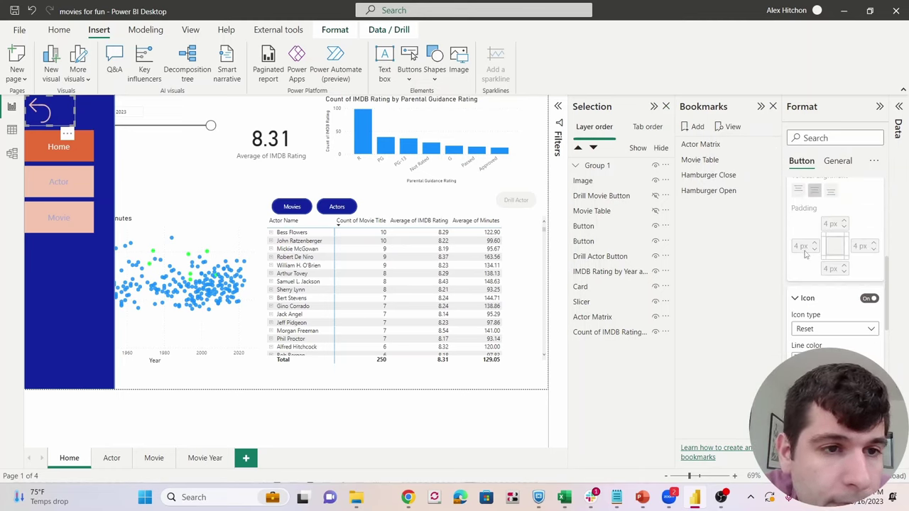
click(243, 191)
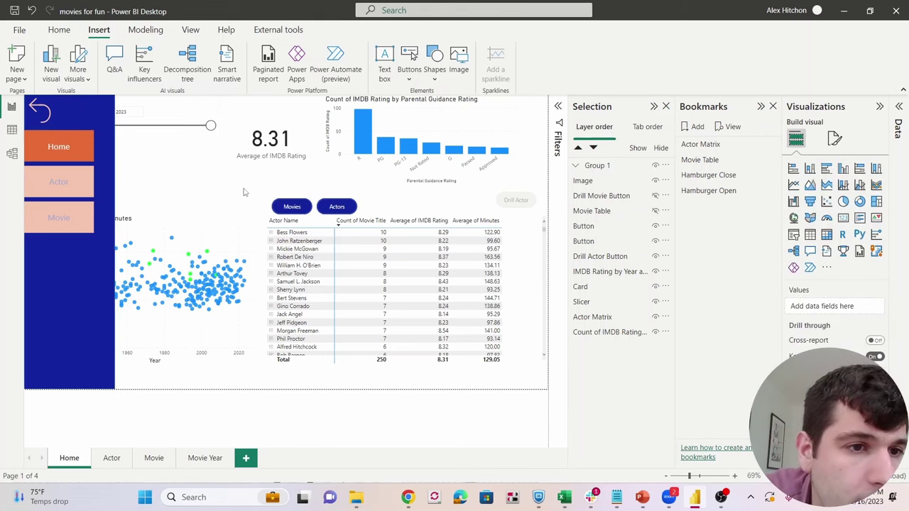
Give the hamburger icon a Bookmark action for 'Hamburger Open' and test that it opens the panel
ctrl+click(41, 118)
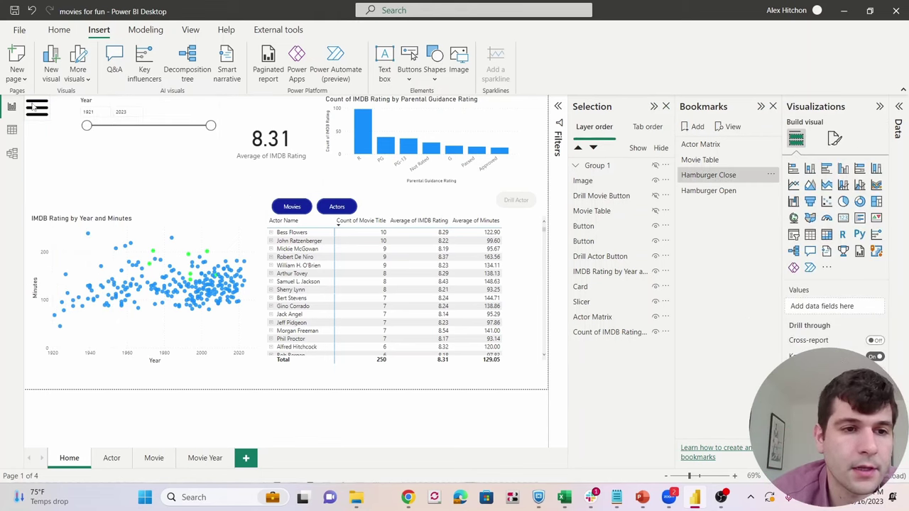
click(30, 107)
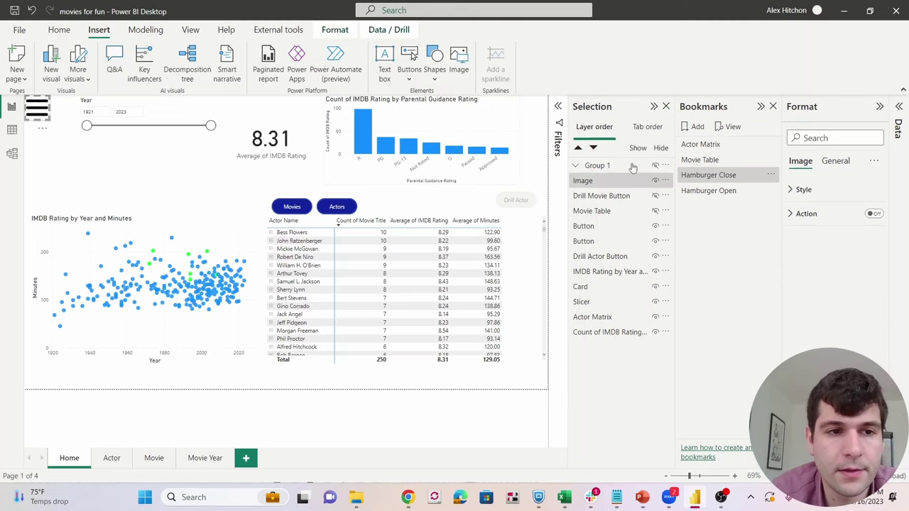
click(826, 219)
click(873, 213)
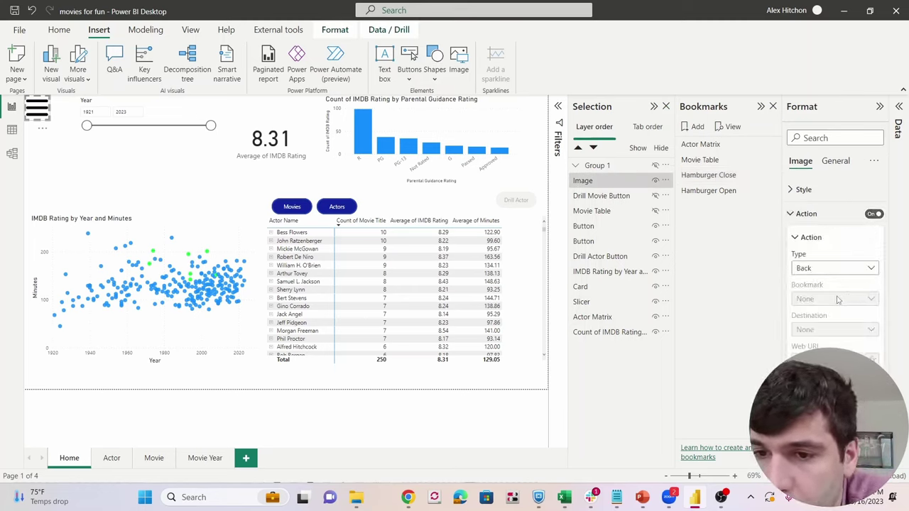
click(845, 269)
click(824, 284)
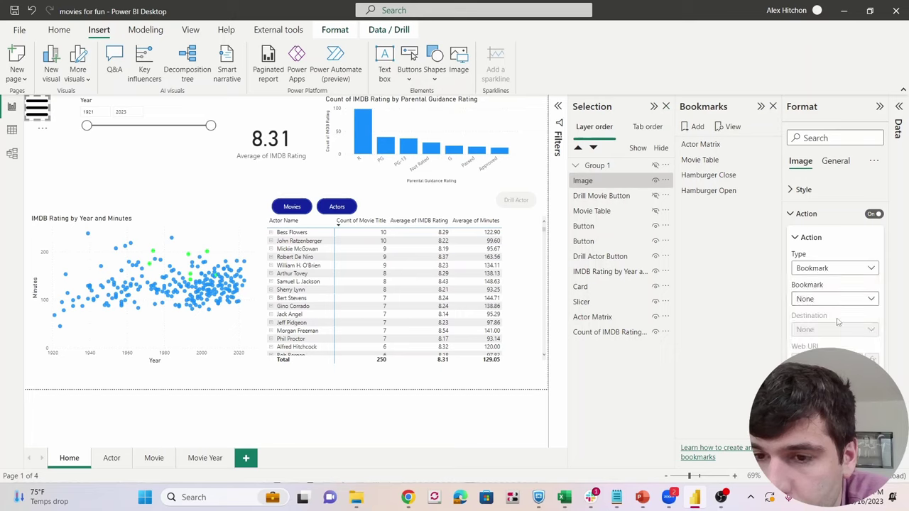
click(838, 299)
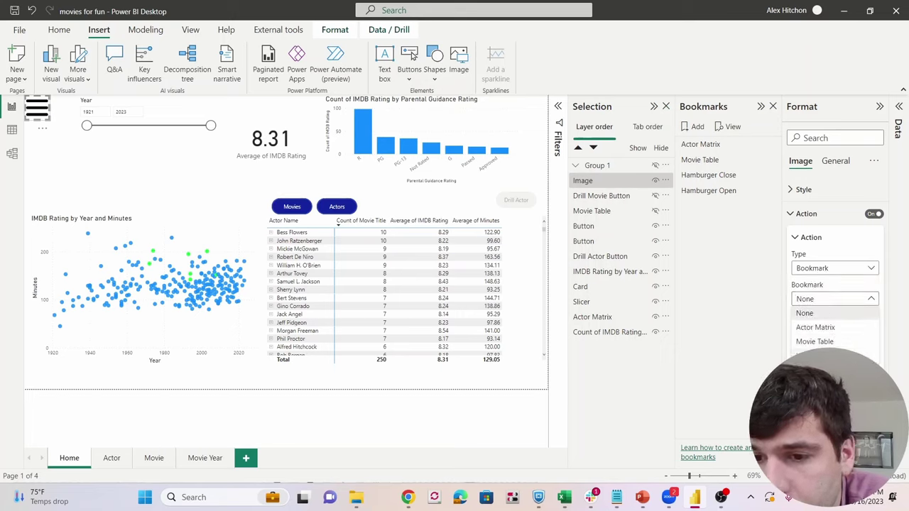
click(817, 370)
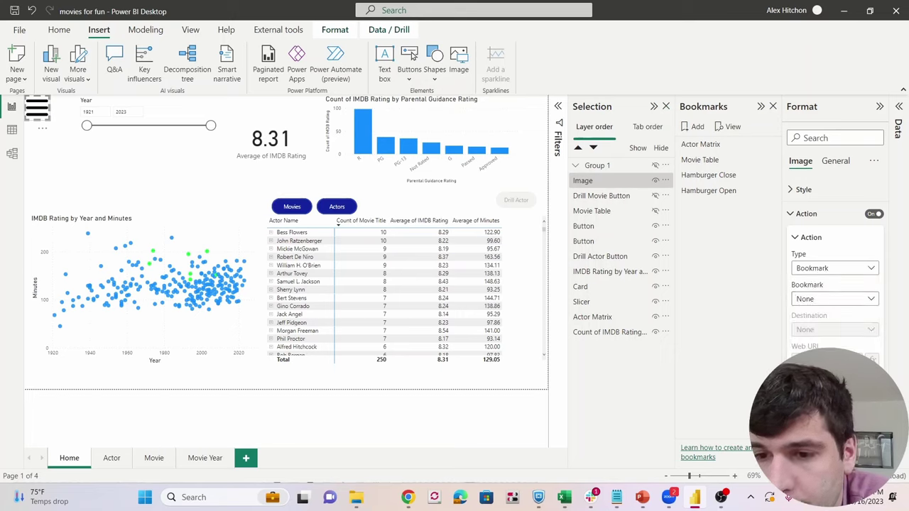
click(65, 169)
ctrl+click(42, 119)
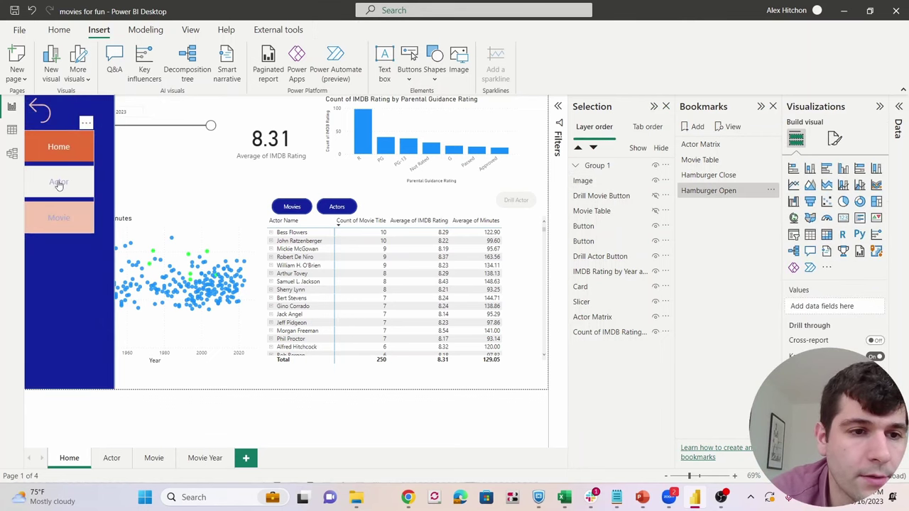
Test the side panel's Actor and Movie buttons with returns to Home, then close the panel
ctrl+click(59, 190)
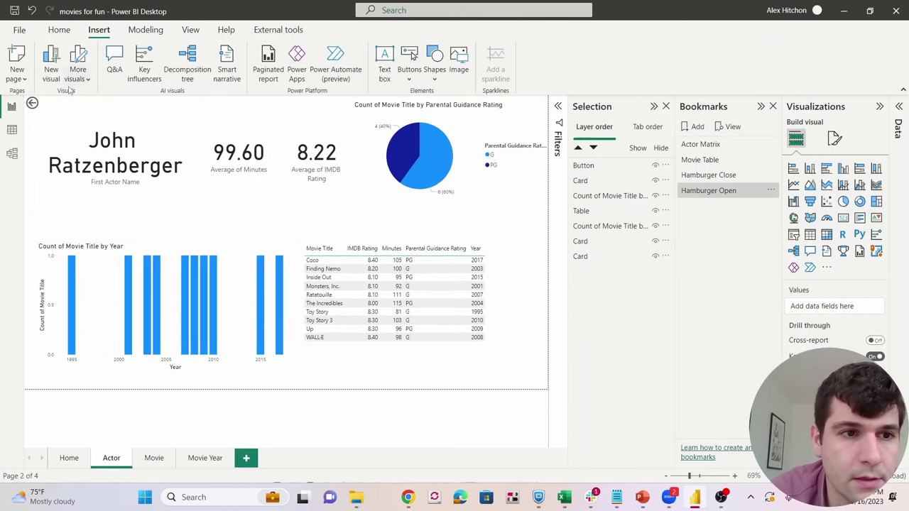
ctrl+click(31, 104)
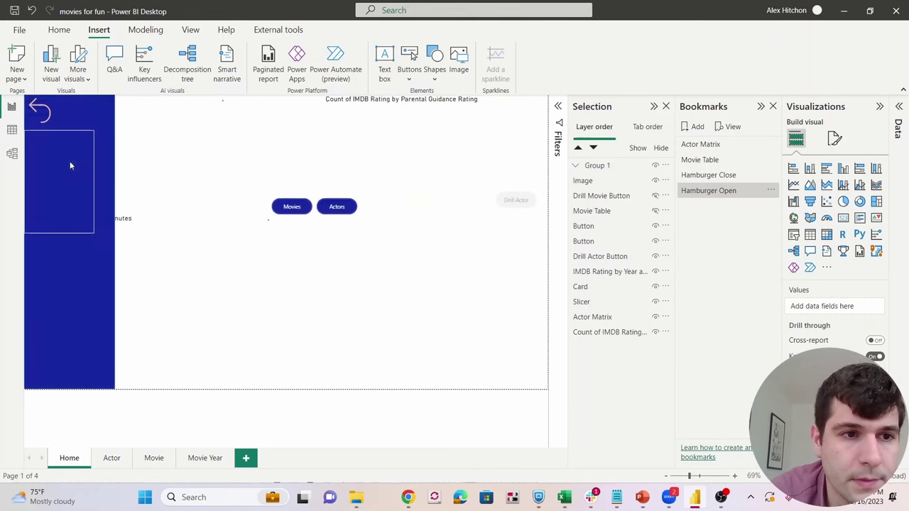
ctrl+click(64, 217)
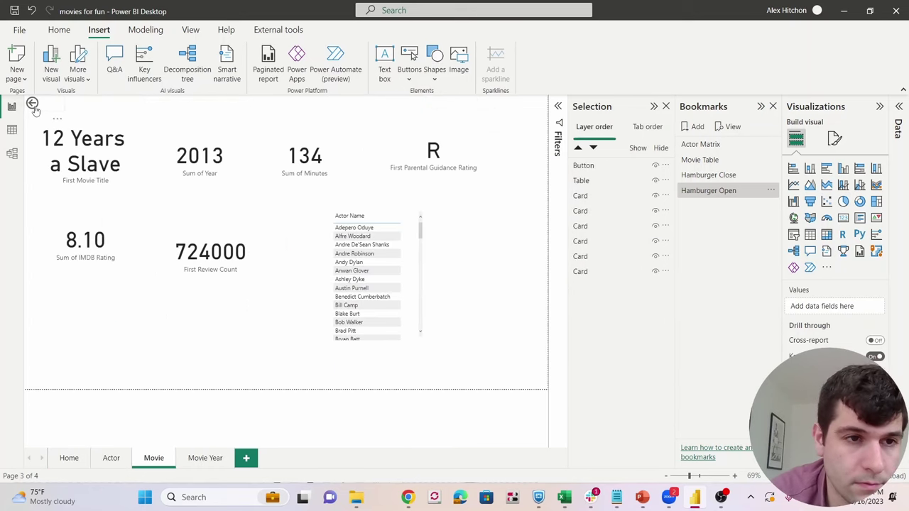
ctrl+click(32, 104)
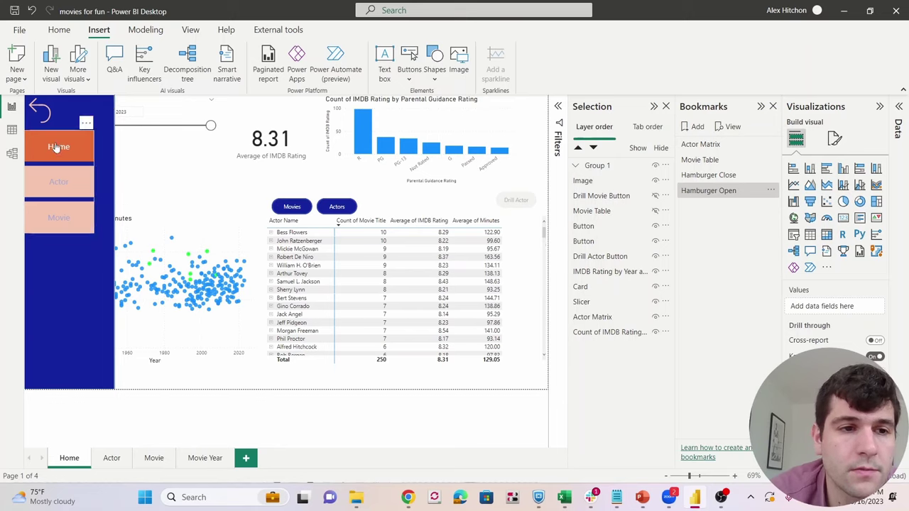
ctrl+click(41, 113)
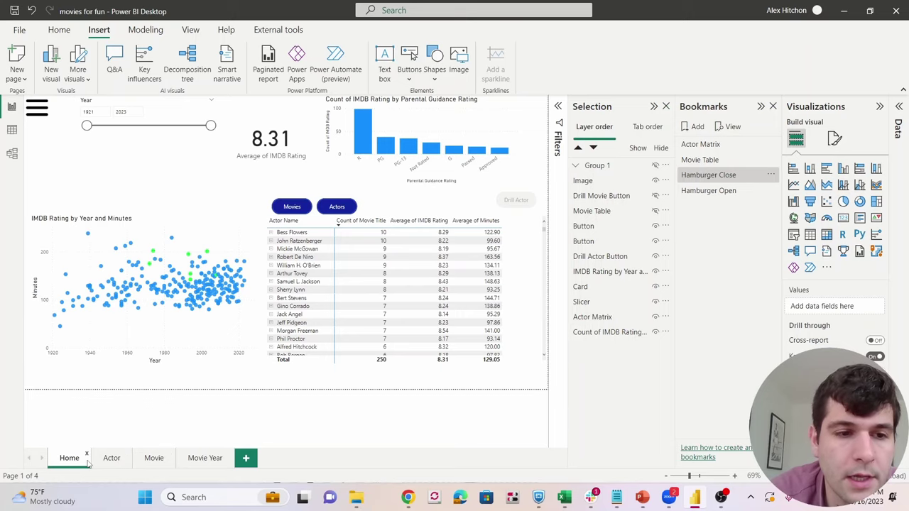
Reopen the side panel, retest the Actor page round trip, and go to the Movie Year page
ctrl+click(37, 107)
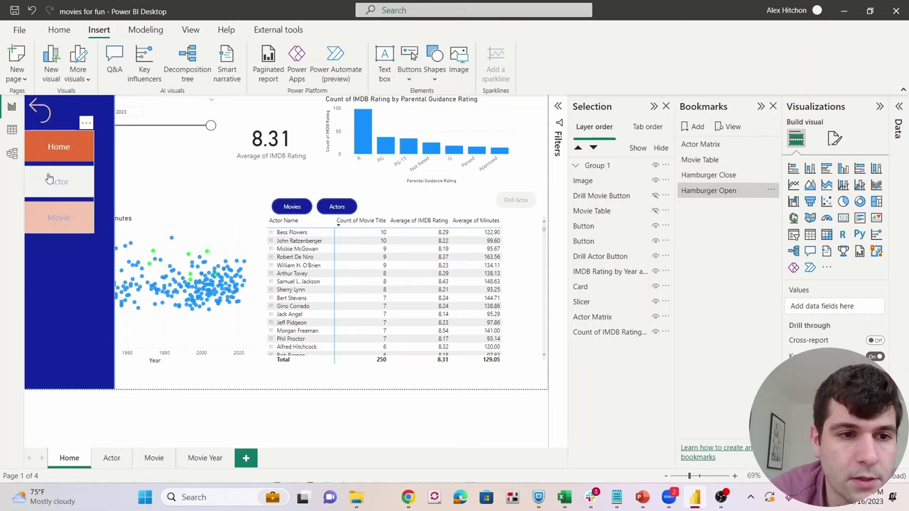
ctrl+click(49, 182)
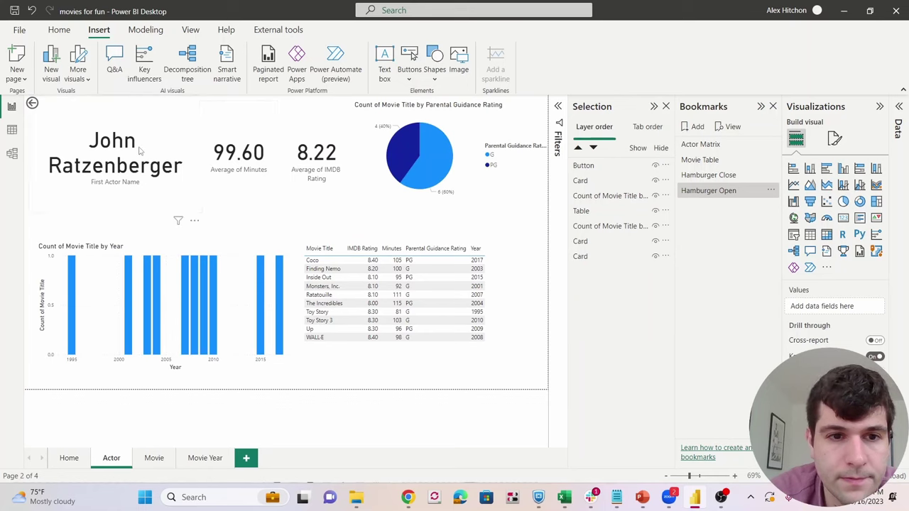
ctrl+click(180, 219)
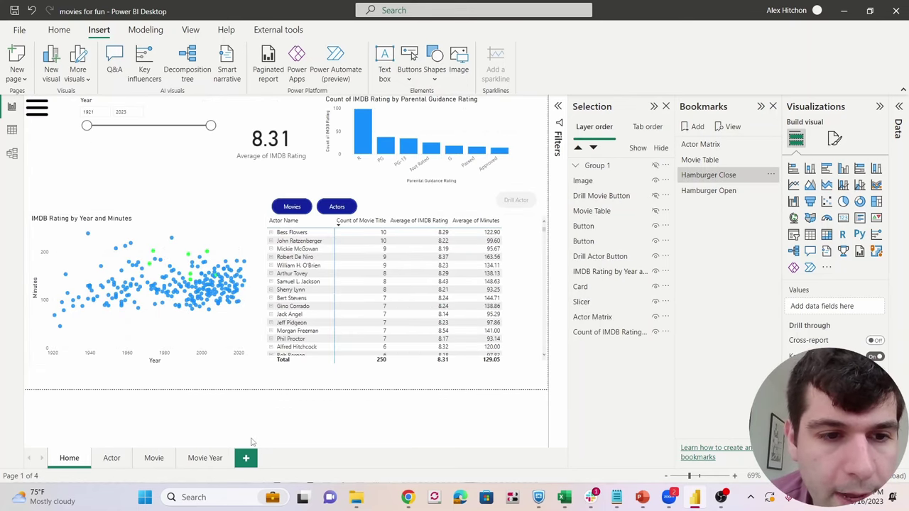
click(202, 458)
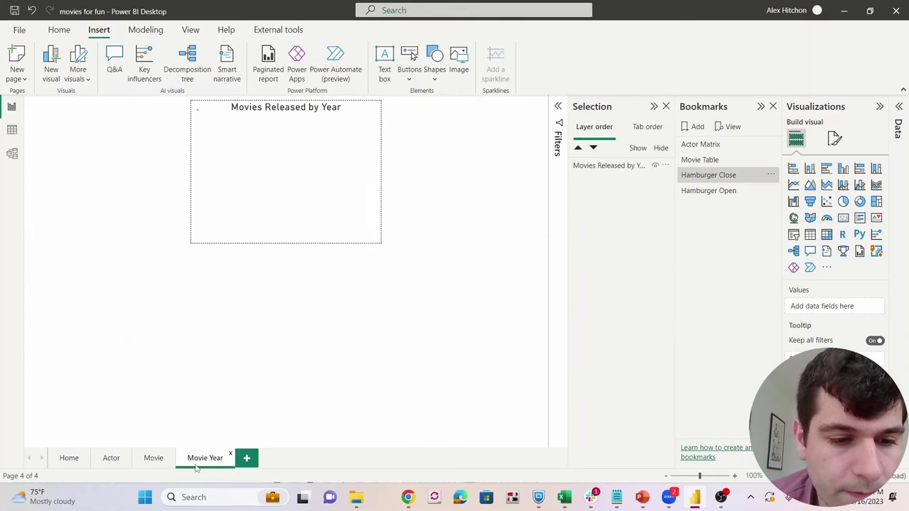
Hide the Movie Year page from the report's page tabs
right_click(198, 465)
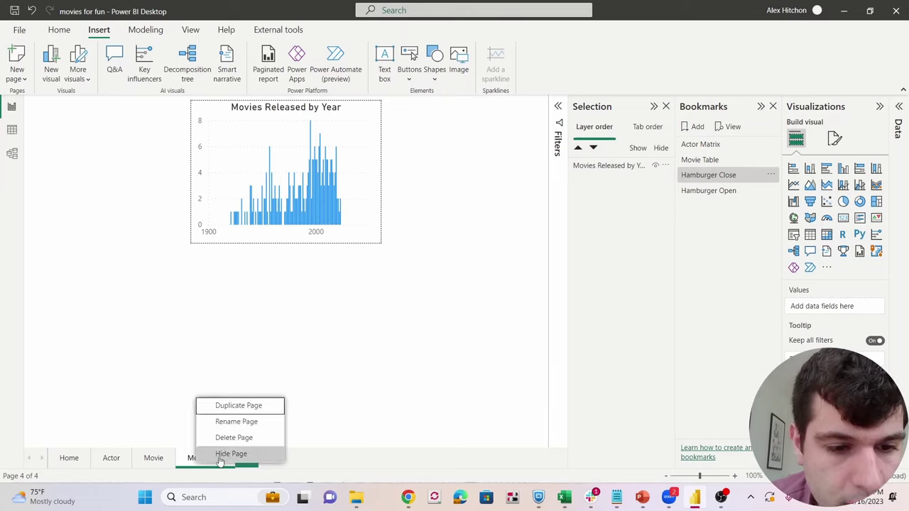
click(222, 455)
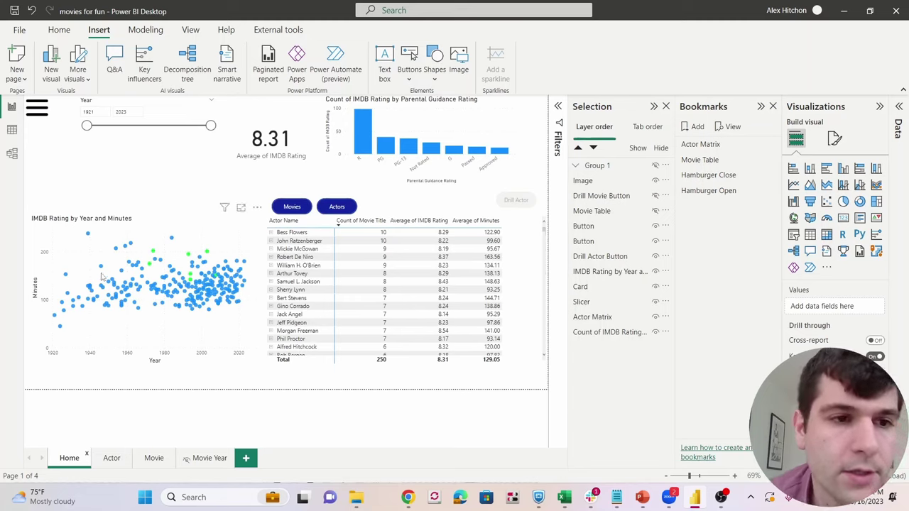
Stretch the IMDB Rating by Year and Minutes chart upward and shorten the Year slicer above it
click(145, 218)
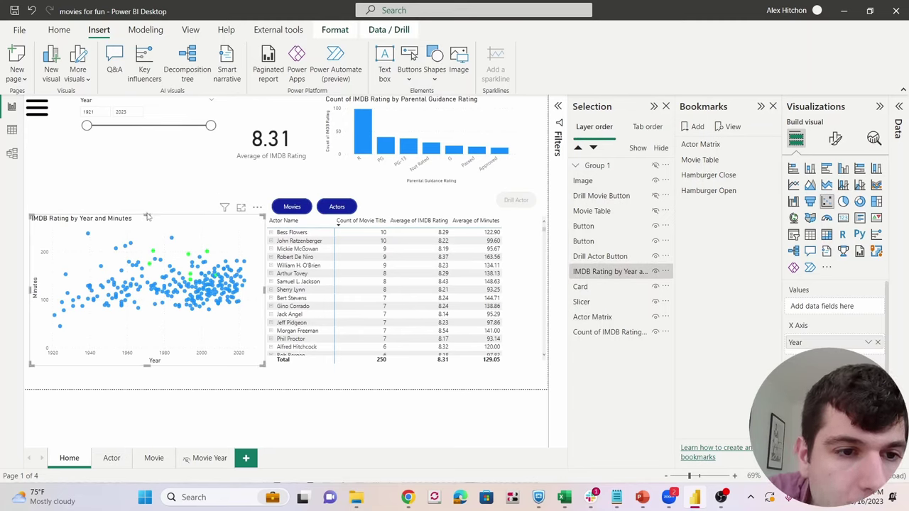
drag(147, 214, 150, 176)
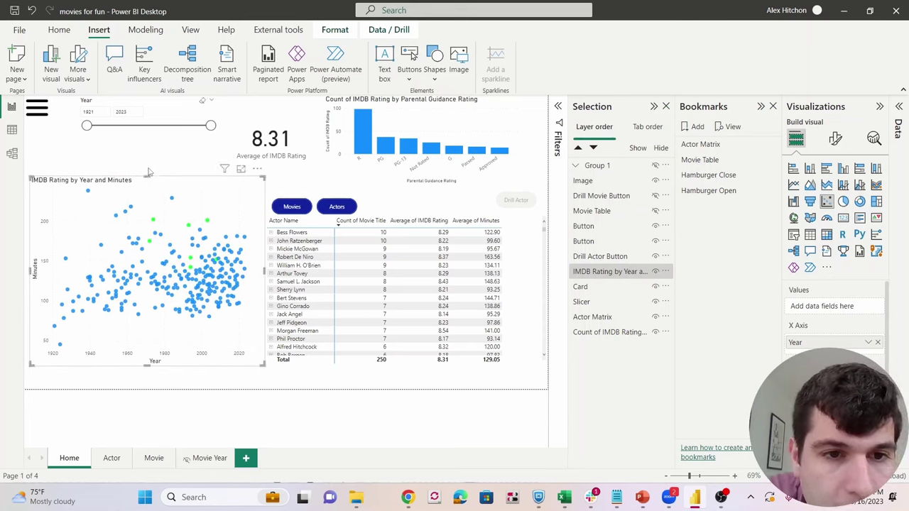
click(105, 171)
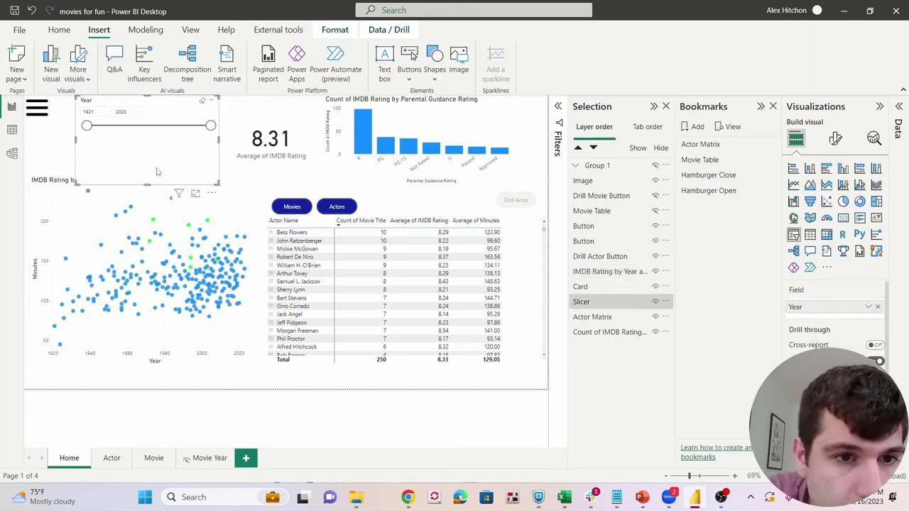
drag(148, 182, 140, 142)
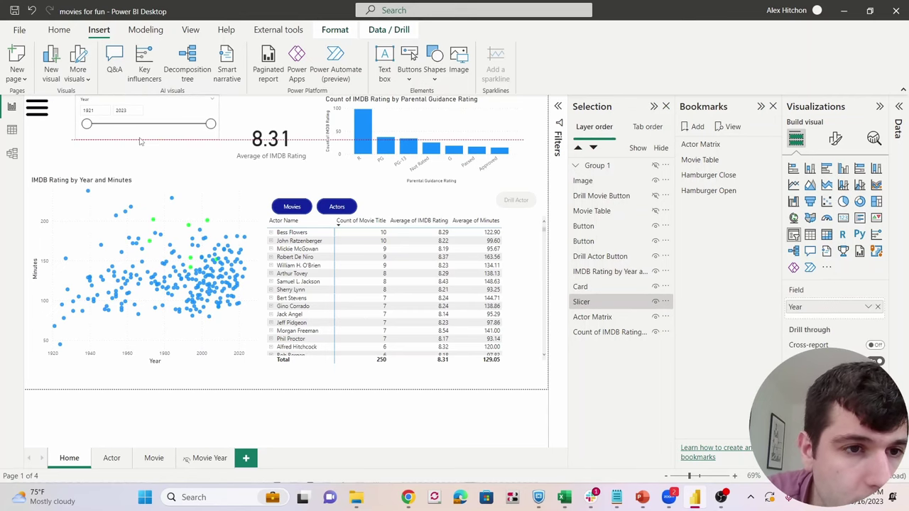
click(153, 458)
click(68, 459)
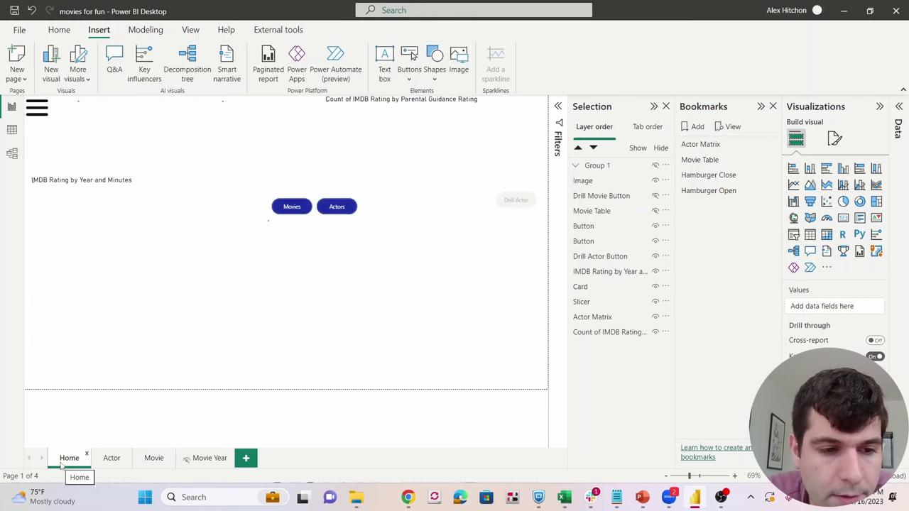
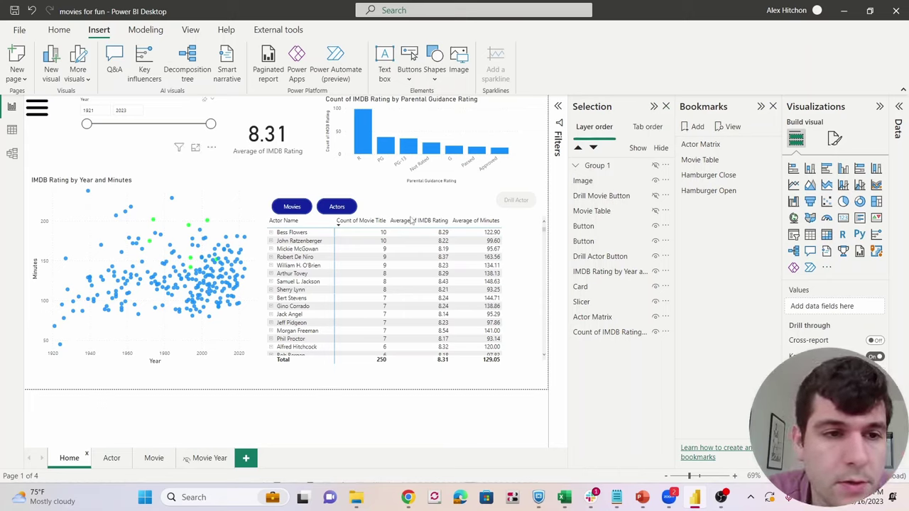
Collapse the Selection and Bookmarks panes and snip the Power BI Home report canvas
click(653, 106)
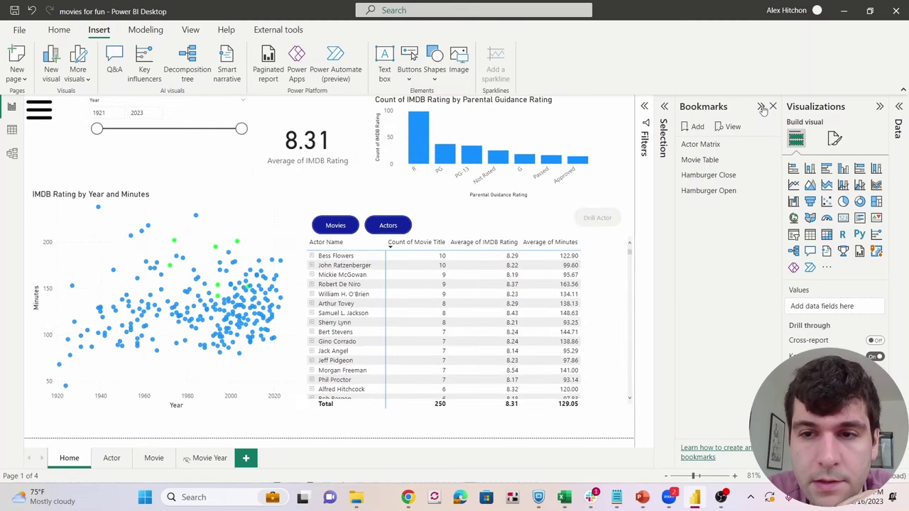
click(761, 107)
click(339, 212)
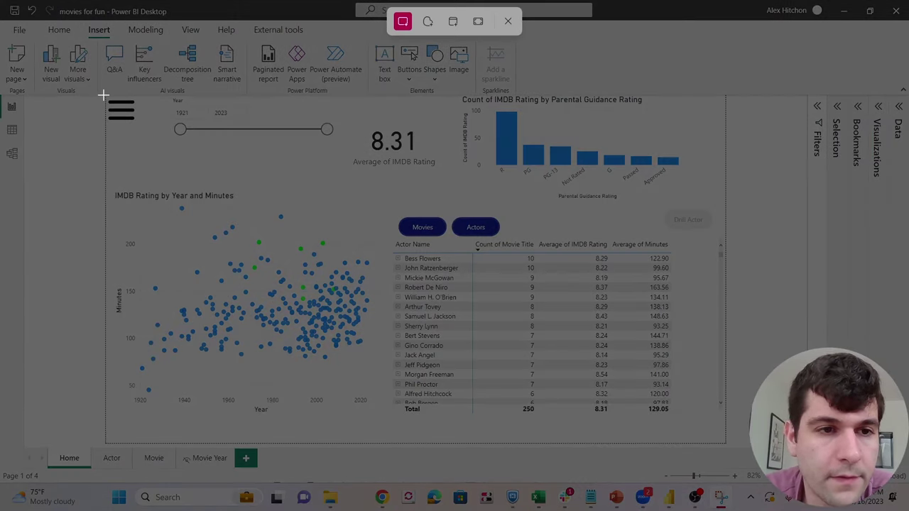
drag(105, 95, 725, 443)
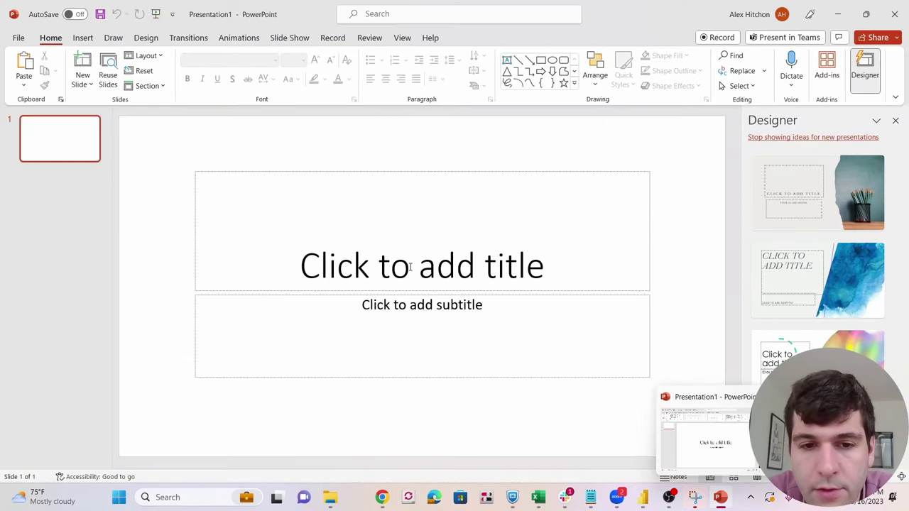
Delete the title and subtitle placeholders from slide 1
click(613, 174)
key(Delete)
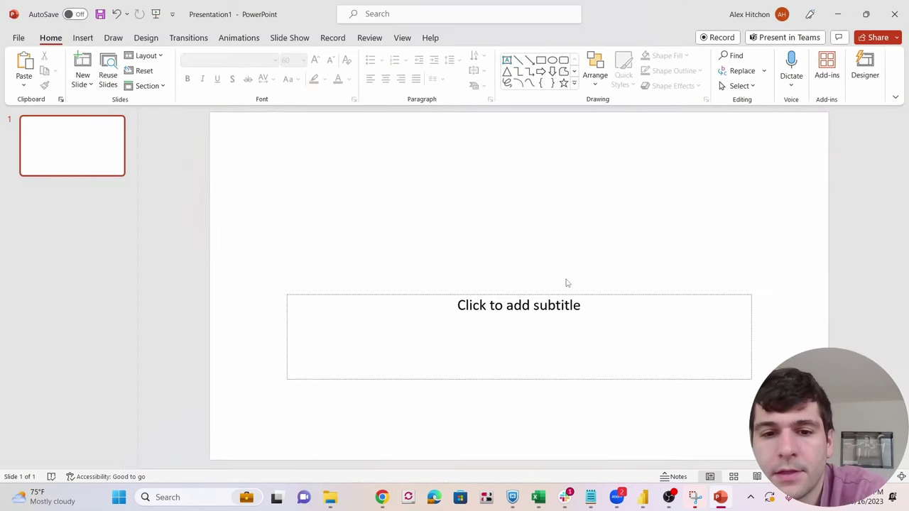
click(595, 295)
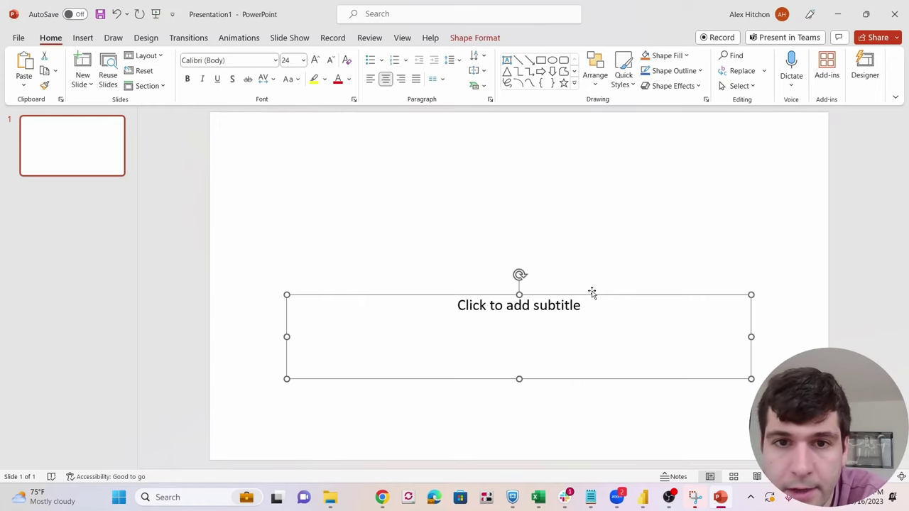
key(Delete)
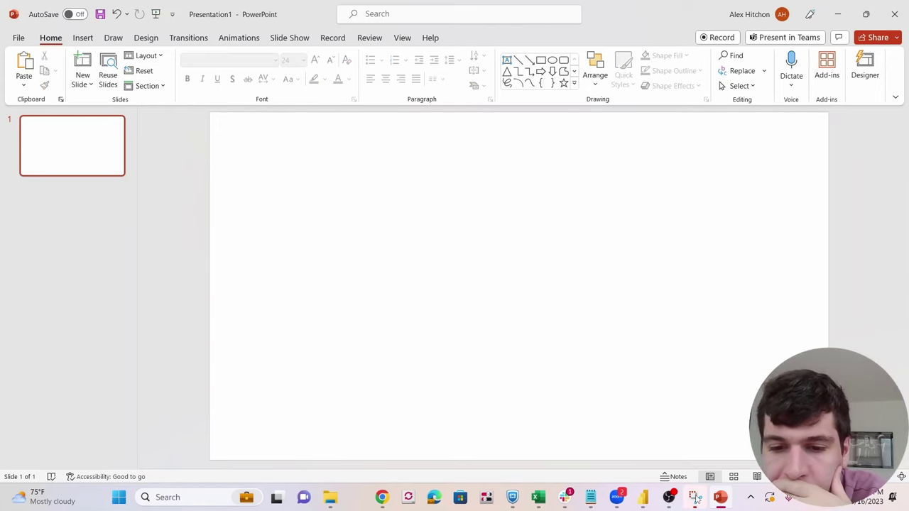
Paste the Home report snip onto the slide and position it to fill the slide
click(695, 497)
click(441, 144)
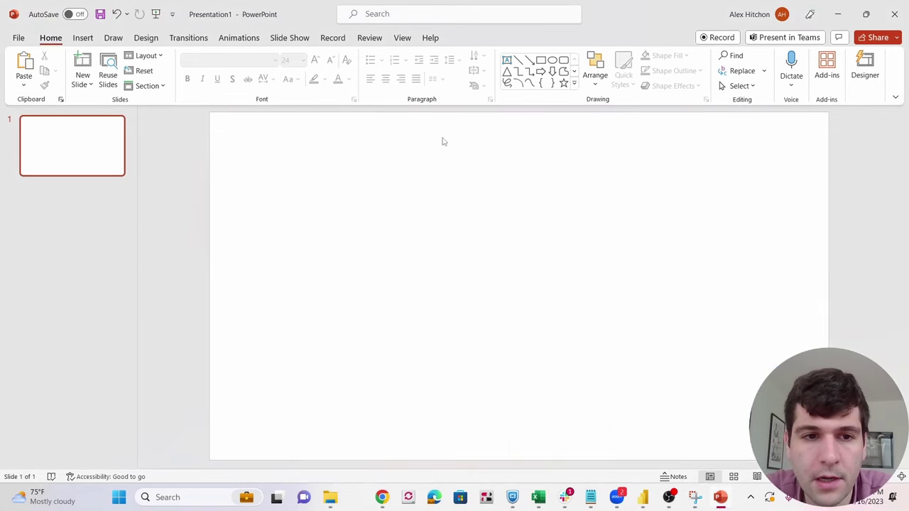
key(ctrl+v)
drag(453, 253, 397, 225)
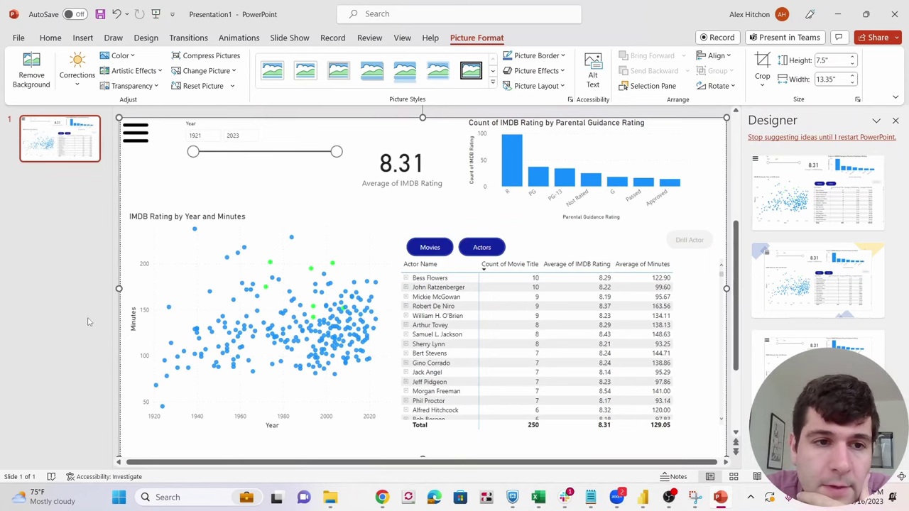
scroll(153, 223, down, 1)
scroll(155, 227, up, 2)
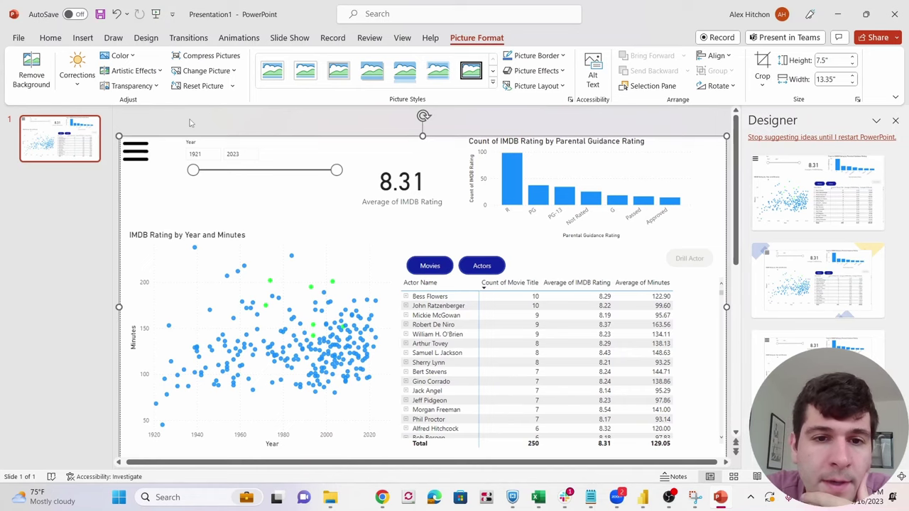
click(189, 123)
click(82, 38)
click(256, 75)
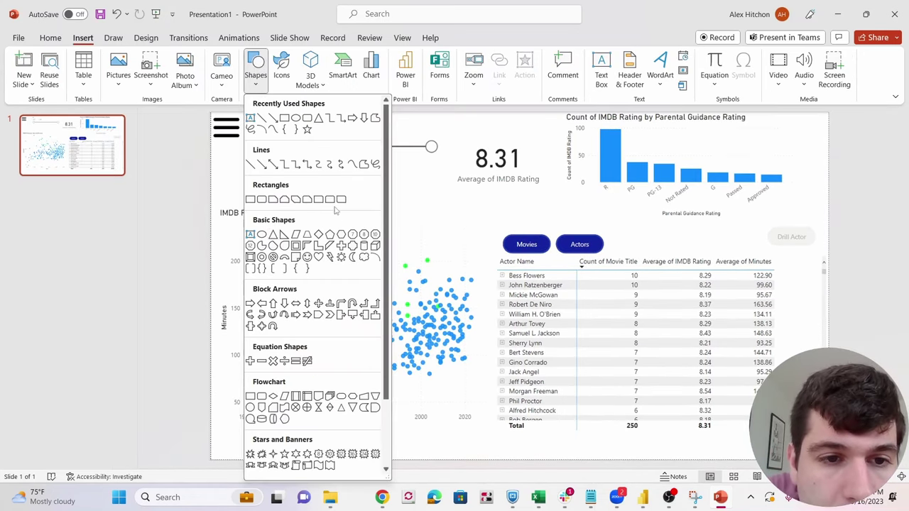
Draw a 2.13" by 13.17" rounded rectangle over the top band's card and bar chart
click(262, 199)
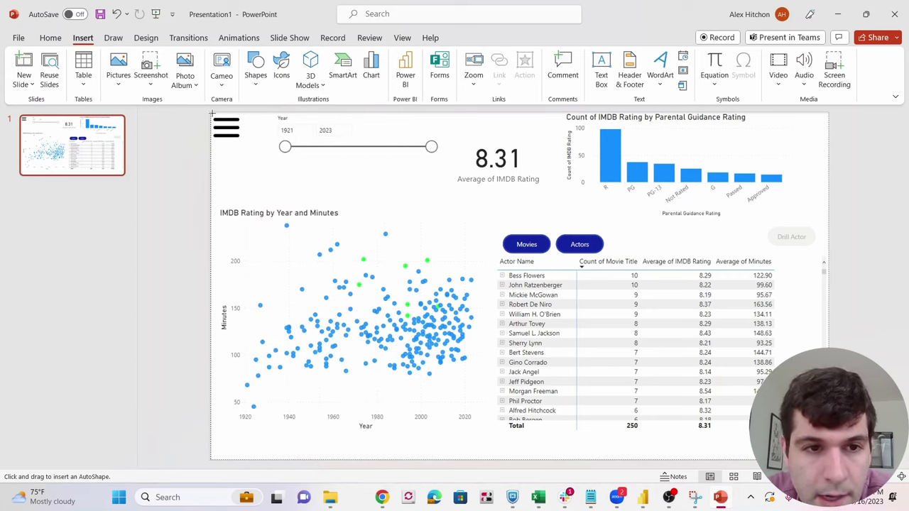
drag(211, 112, 821, 211)
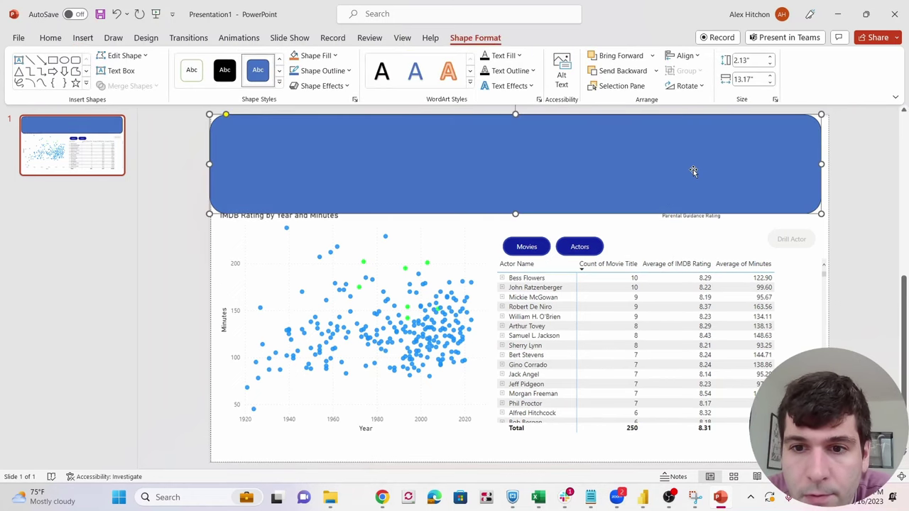
key(Right)
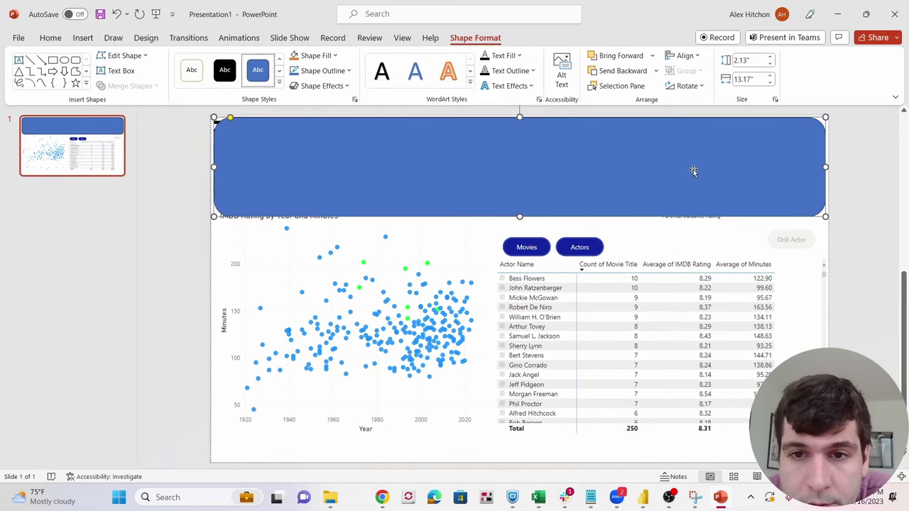
key(Down)
key(ctrl+Down)
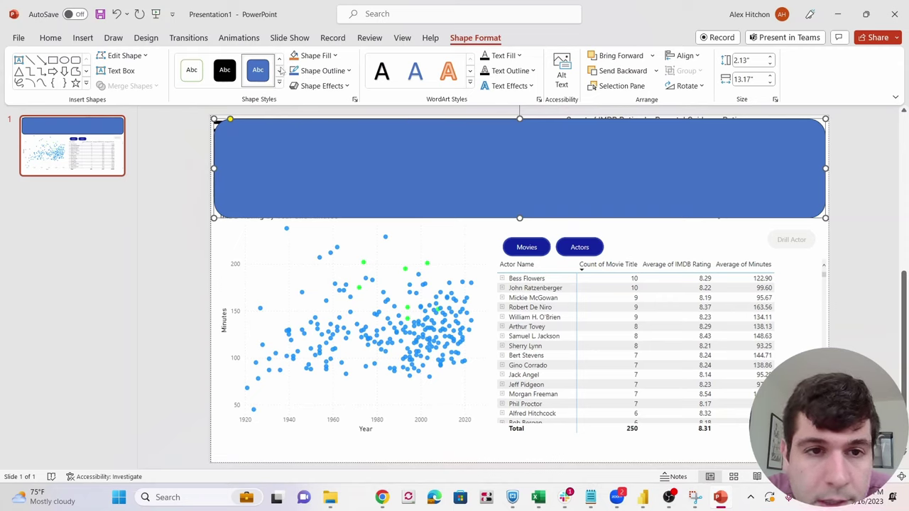
Apply an Offset: Bottom Right drop shadow to the rounded rectangle
scroll(281, 71, down, 7)
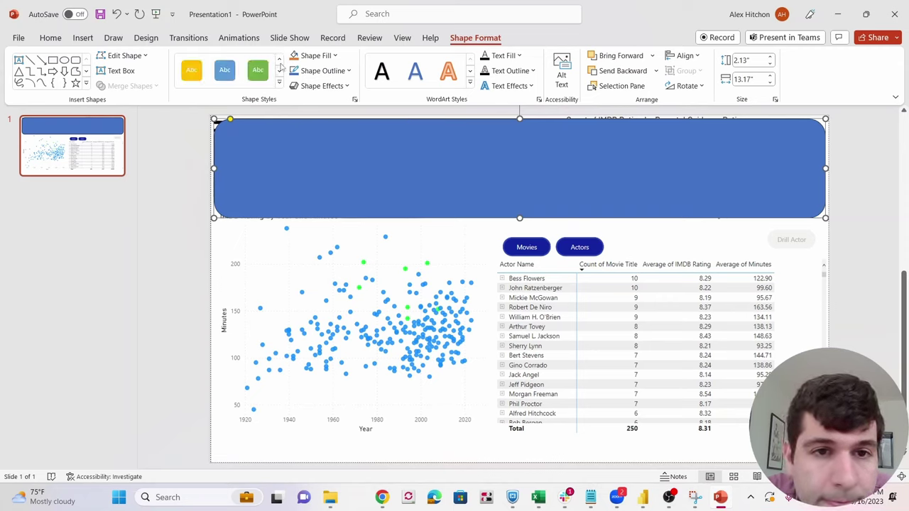
scroll(280, 66, down, 1)
click(321, 86)
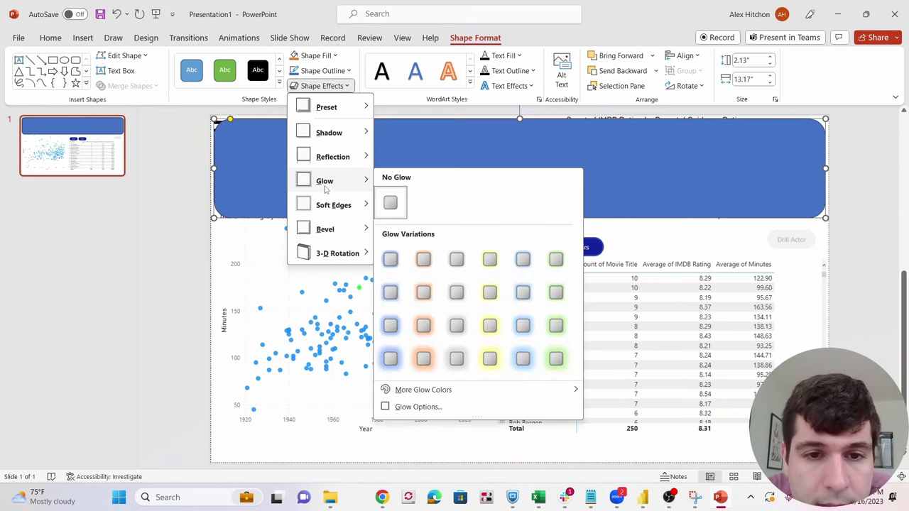
mouse_move(344, 135)
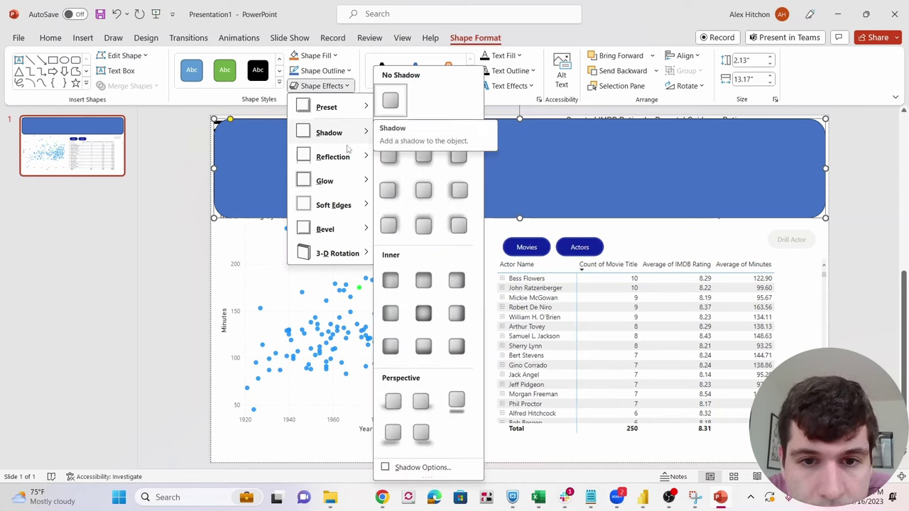
click(392, 166)
Bring up the Home tab Shape Fill colours, previewing White, Background 1 on the rectangle
click(51, 38)
click(673, 85)
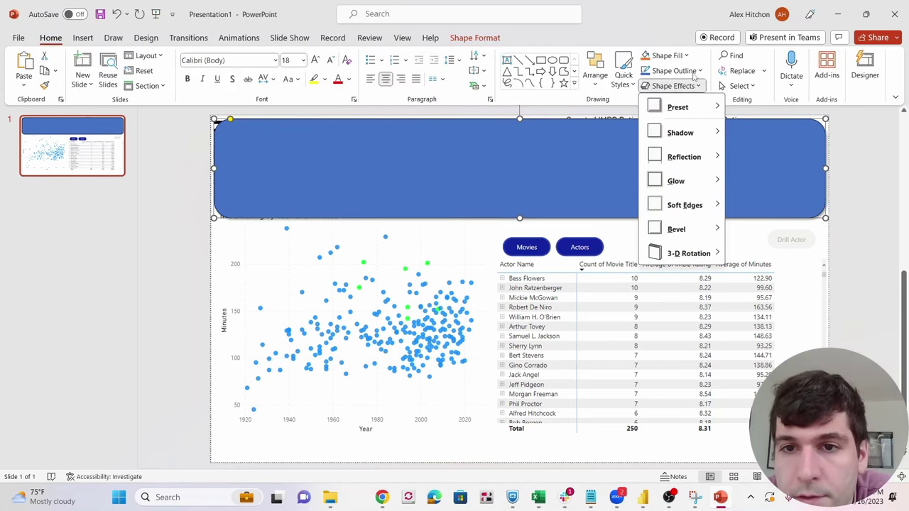
click(674, 85)
click(671, 71)
click(688, 73)
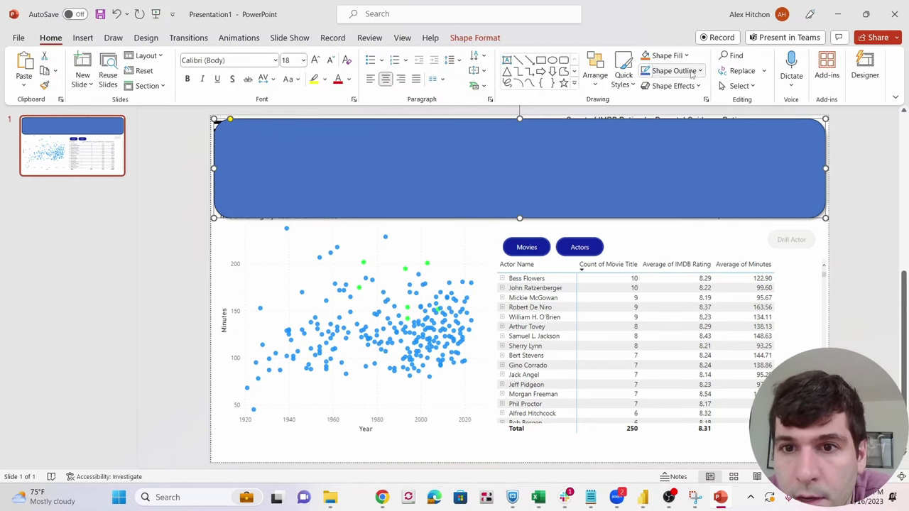
click(699, 72)
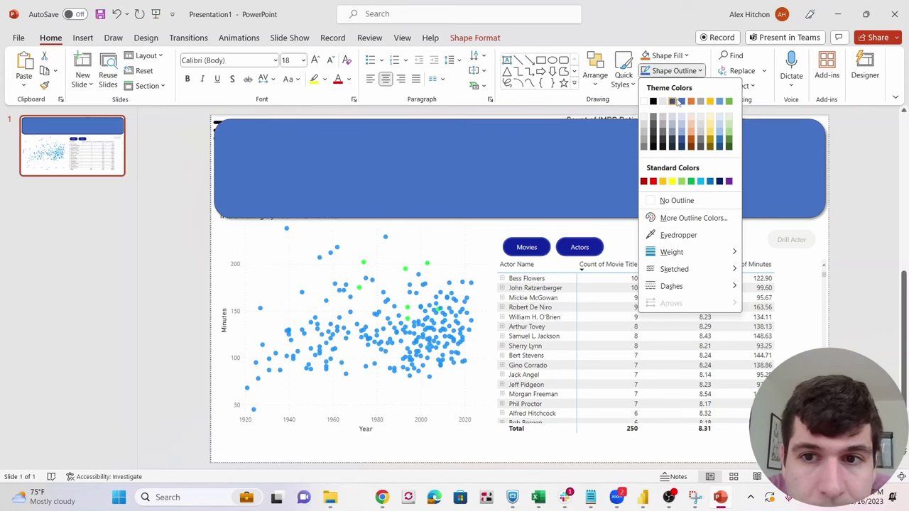
click(673, 63)
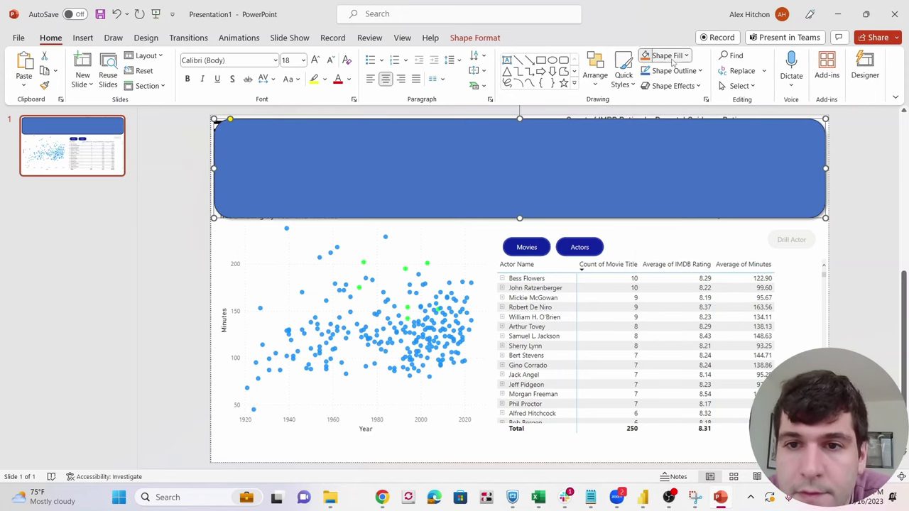
click(674, 62)
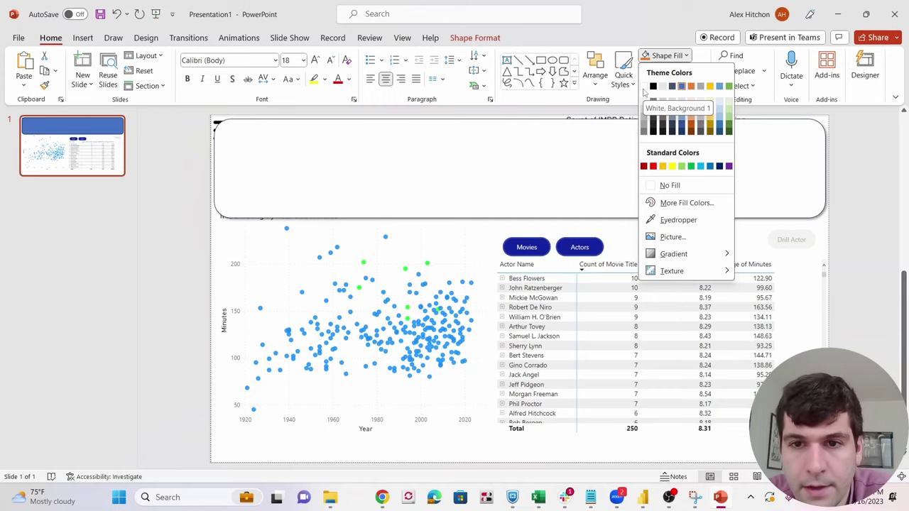
Fill the rectangle with White and give it a Light Gray, Darker 25% outline
click(644, 87)
click(673, 70)
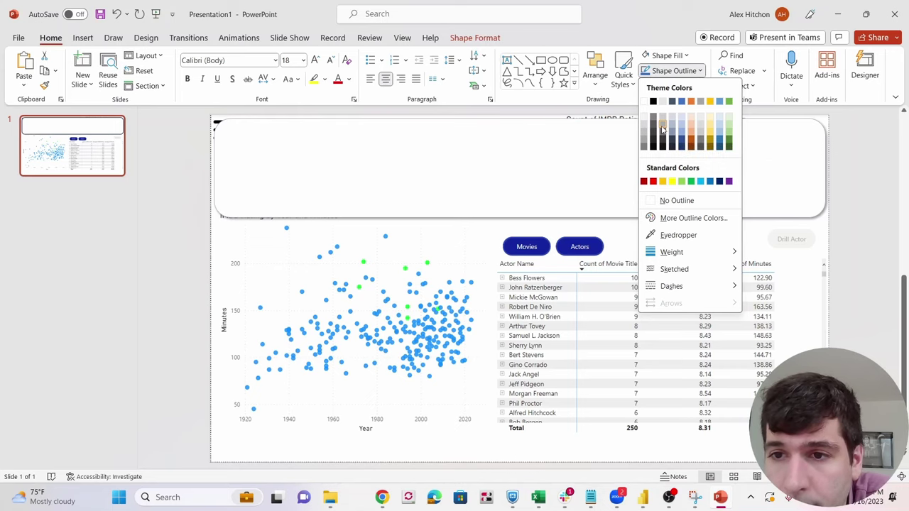
click(662, 129)
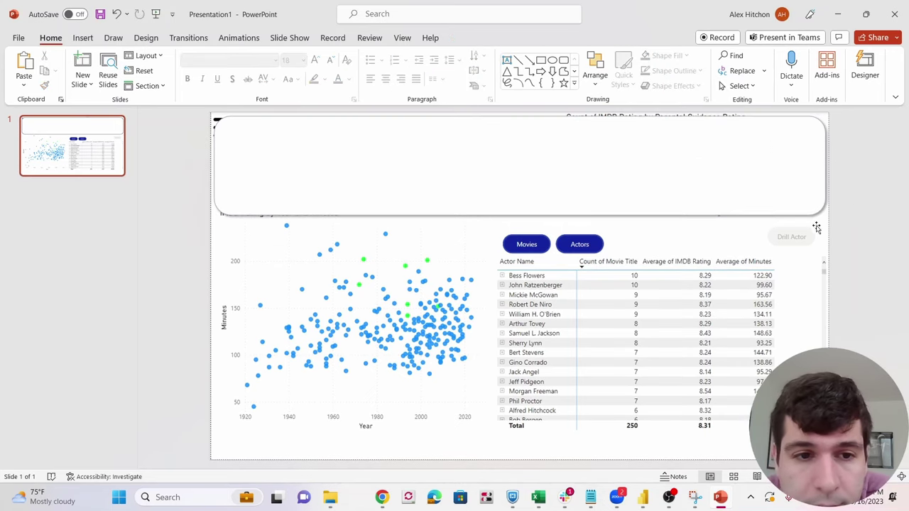
Copy the white panel down and stretch it over the scatter chart and table
click(538, 200)
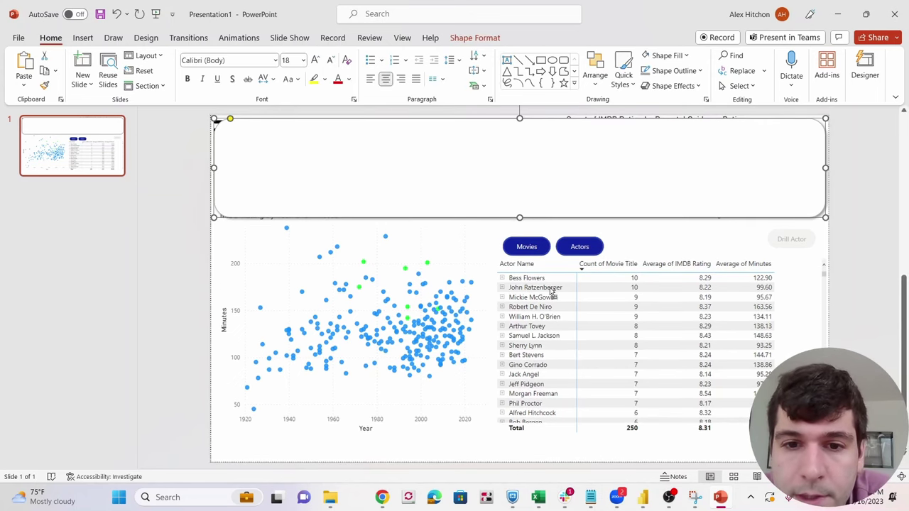
drag(534, 186, 523, 280)
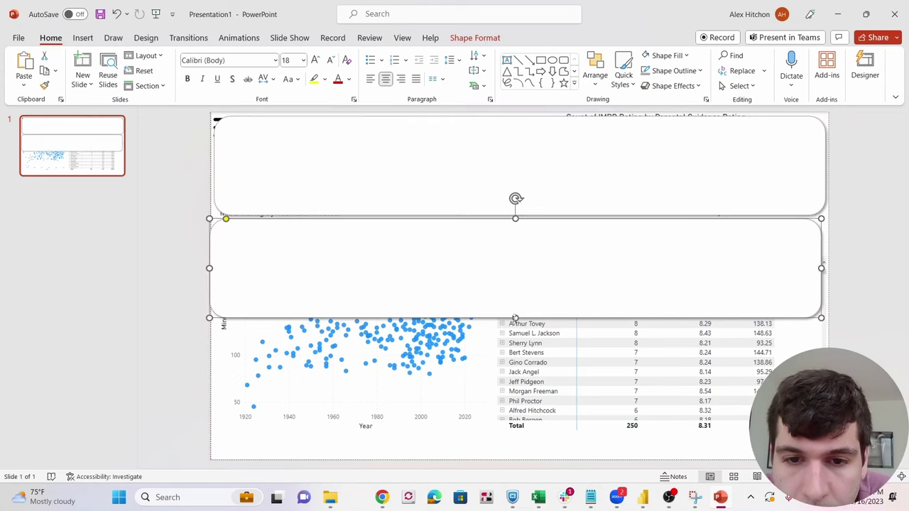
drag(516, 319, 516, 452)
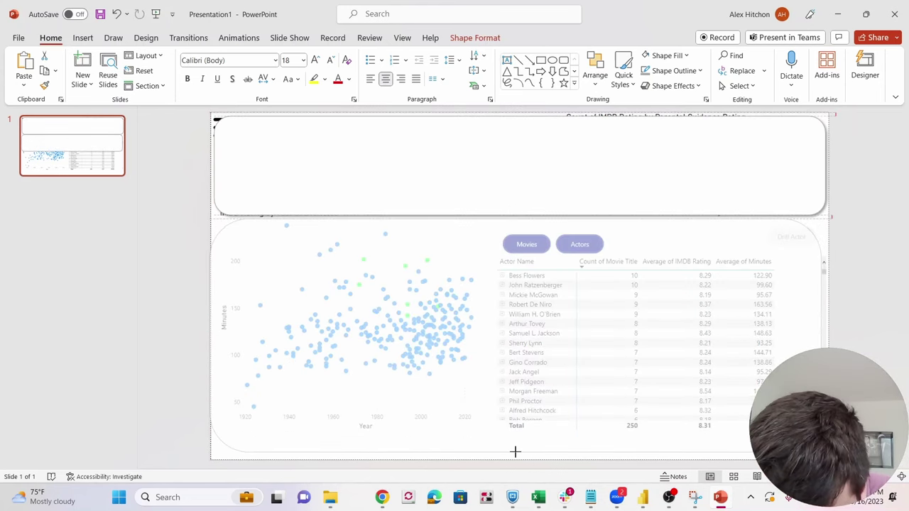